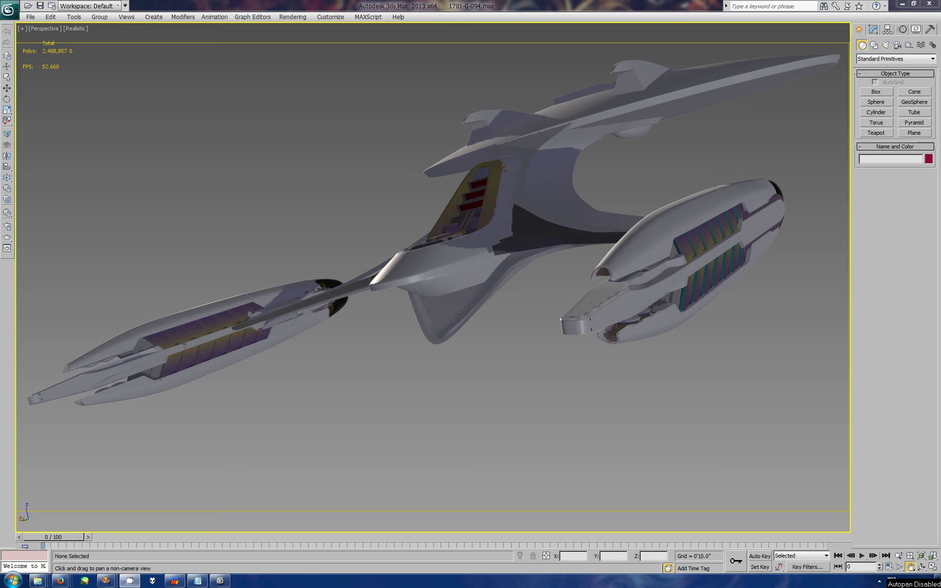
Step: Bring the Notepad note announcing Session 21 in front of the starship scene
{"action": "left_click", "coordinate": [197, 581]}
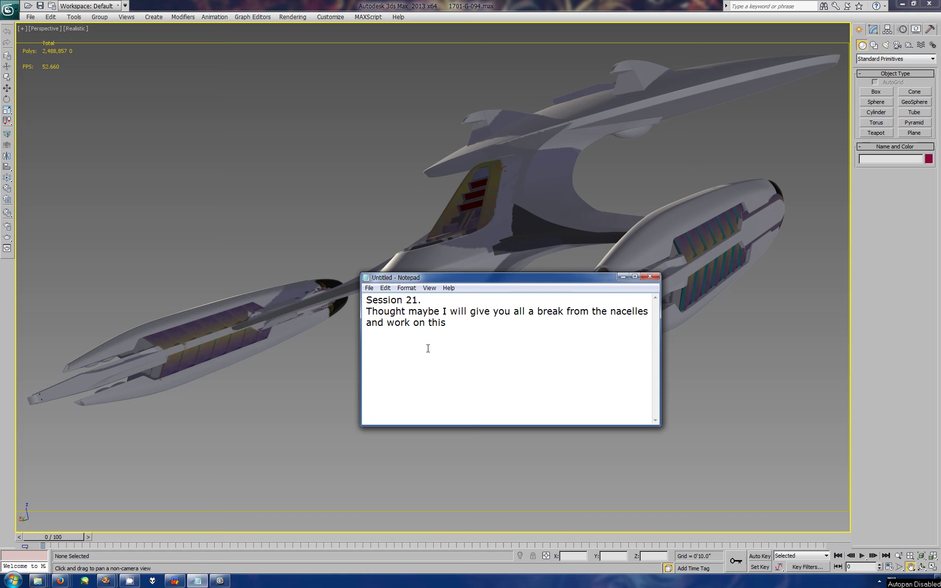
Step: Write the note about de-clunking the spoon pit, then clear it and return to 3ds Max
{"action": "type", "text": " sp"}
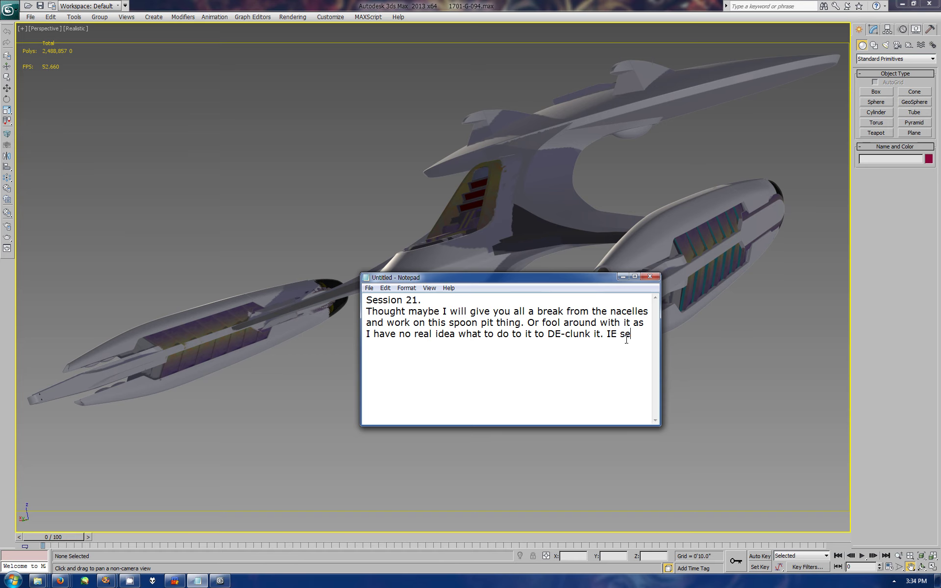
{"action": "key", "text": "ctrl+a"}
{"action": "key", "text": "Delete"}
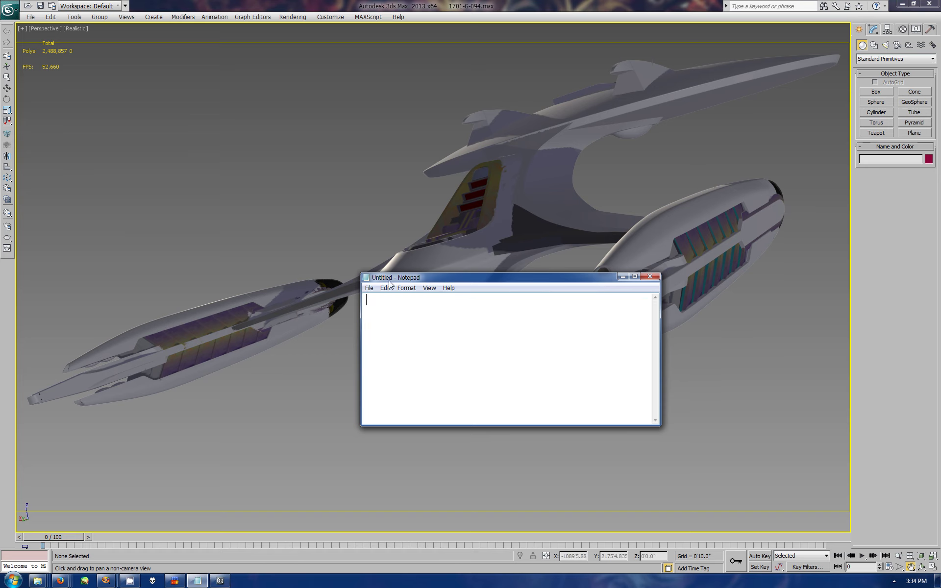
{"action": "left_click", "coordinate": [575, 334]}
Step: Look down on the ship's neck with Perspective shading set to Realistic + Edged Faces
{"action": "left_click_drag", "start_coordinate": [552, 197], "coordinate": [530, 235]}
{"action": "key", "text": "ctrl+r"}
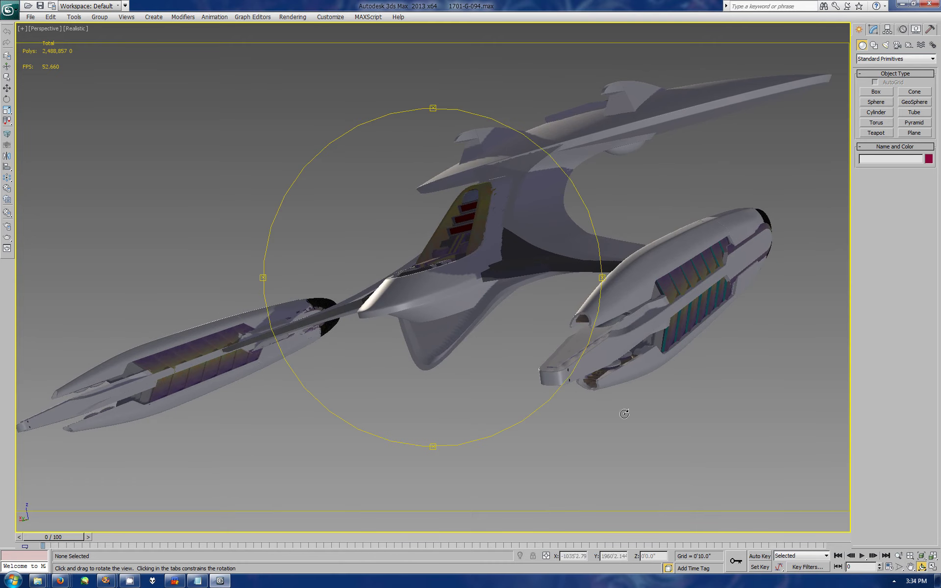
{"action": "left_click_drag", "start_coordinate": [441, 274], "coordinate": [204, 60]}
{"action": "left_click", "coordinate": [81, 33]}
{"action": "left_click", "coordinate": [98, 123]}
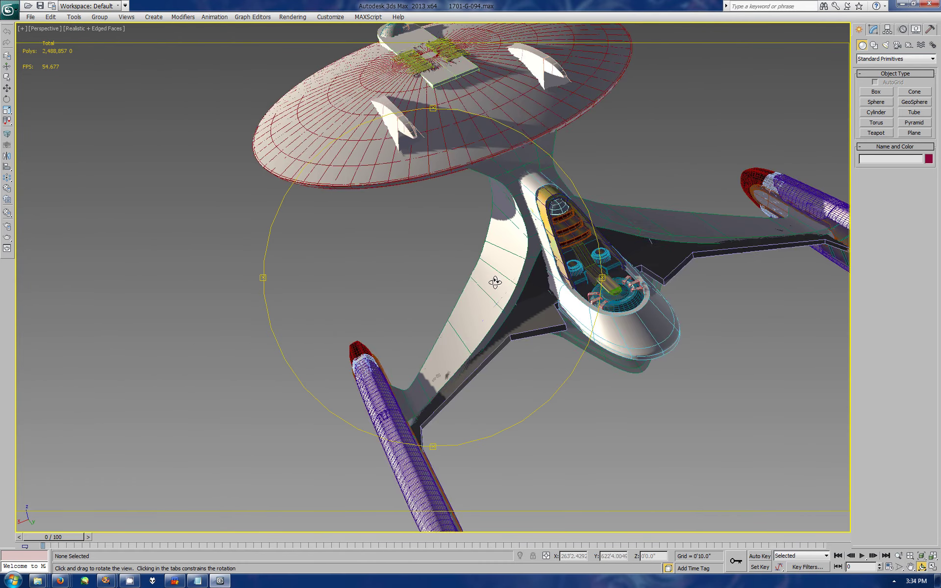
{"action": "left_click_drag", "start_coordinate": [441, 274], "coordinate": [625, 347]}
{"action": "key", "text": "z"}
{"action": "scroll", "coordinate": [473, 286], "scroll_direction": "down", "scroll_amount": 5}
{"action": "key", "text": "ctrl+p"}
{"action": "scroll", "coordinate": [625, 347], "scroll_direction": "up", "scroll_amount": 3}
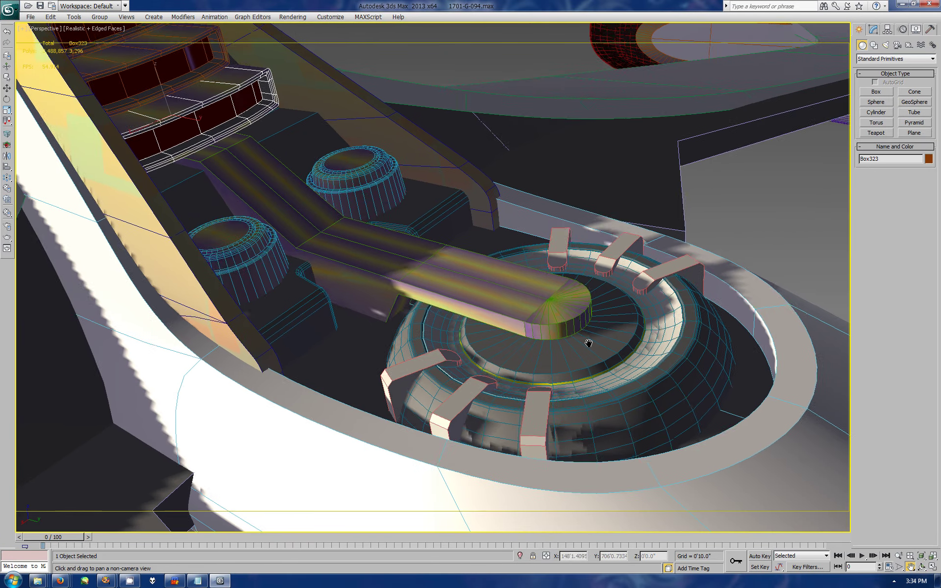
{"action": "key", "text": "Escape"}
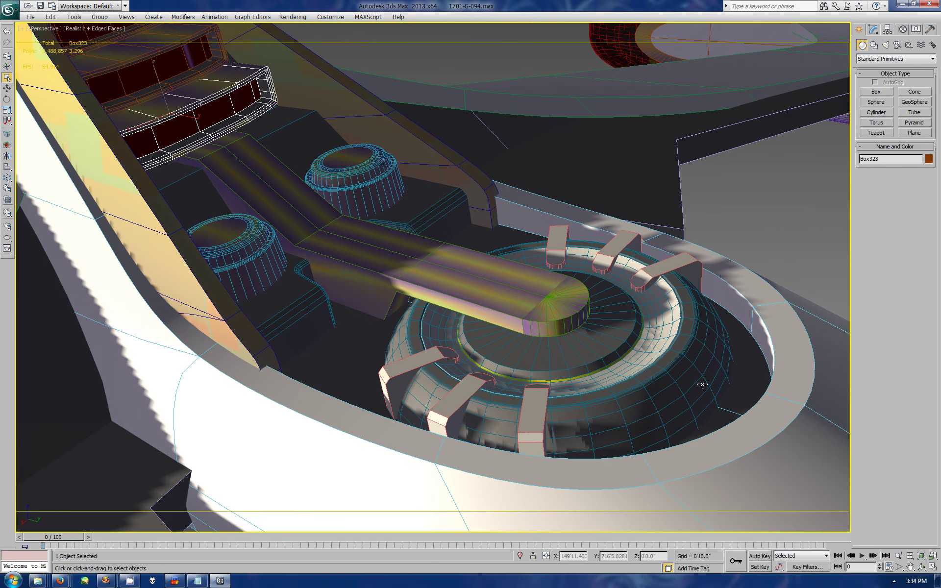
Step: Select the recess shell Box304 while orbiting around the neck recess
{"action": "left_click", "coordinate": [126, 59]}
{"action": "scroll", "coordinate": [126, 59], "scroll_direction": "down", "scroll_amount": 2}
{"action": "mouse_move", "coordinate": [662, 442]}
{"action": "middle_mouse_down", "text": "alt"}
{"action": "mouse_move", "coordinate": [423, 264]}
{"action": "mouse_move", "coordinate": [459, 316]}
{"action": "middle_mouse_up", "text": "alt"}
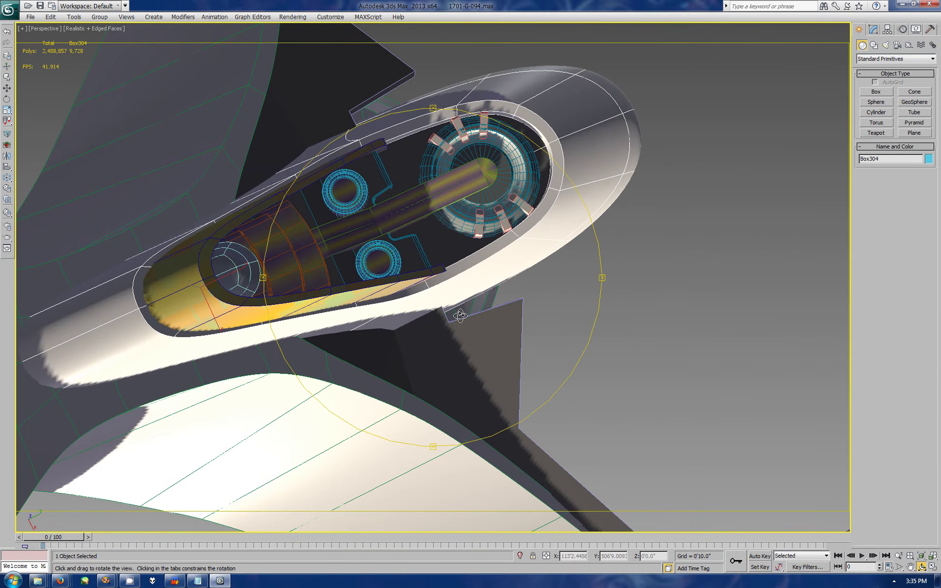
{"action": "middle_click_drag", "start_coordinate": [464, 227], "coordinate": [495, 319], "text": "alt"}
{"action": "scroll", "coordinate": [521, 351], "scroll_direction": "up", "scroll_amount": 2}
{"action": "left_click", "coordinate": [521, 351]}
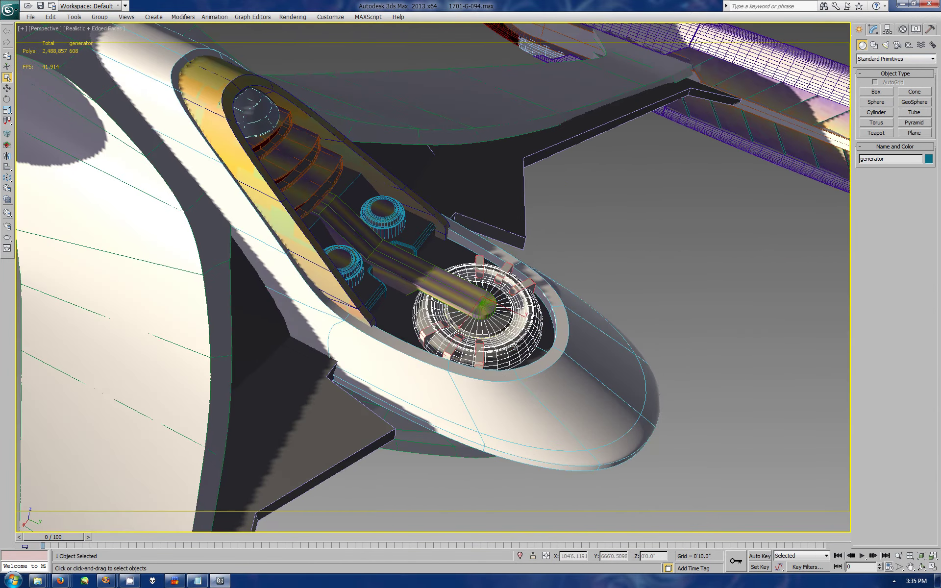
{"action": "scroll", "coordinate": [521, 350], "scroll_direction": "up", "scroll_amount": 3}
{"action": "left_click", "coordinate": [660, 404]}
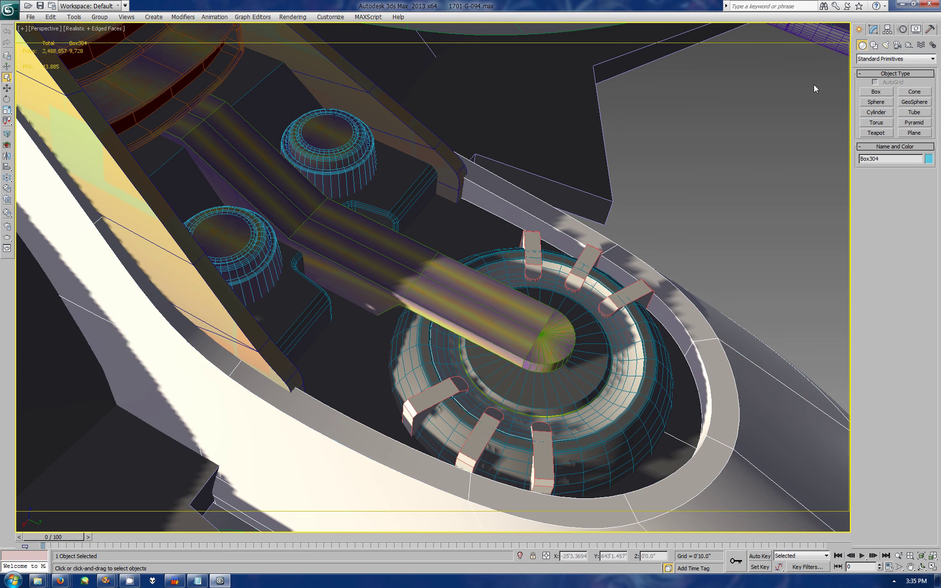
Step: Enter Box304's Editable Poly at Polygon level and pick two floor polygons
{"action": "left_click", "coordinate": [874, 29]}
{"action": "left_click", "coordinate": [883, 130]}
{"action": "left_click", "coordinate": [905, 182]}
{"action": "left_click", "coordinate": [646, 440]}
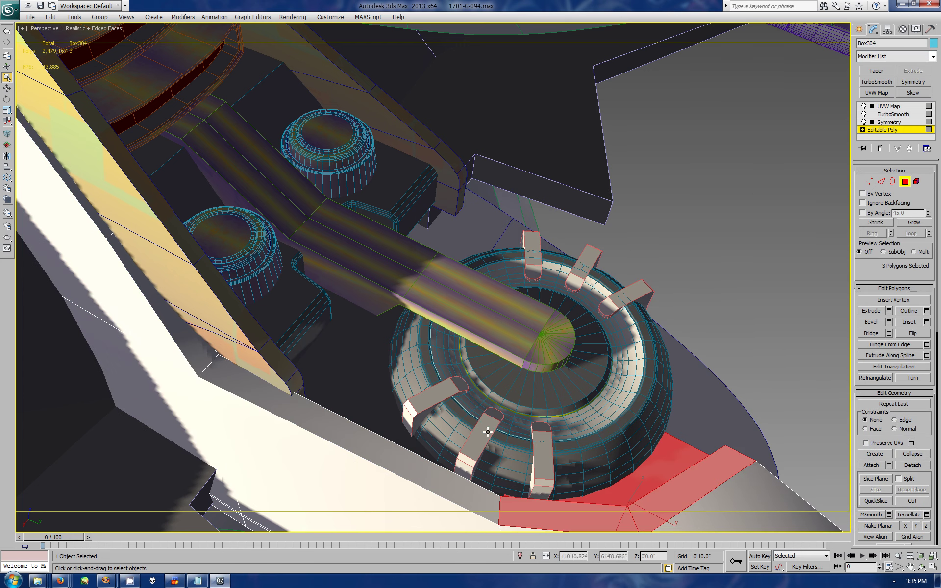
{"action": "left_click", "coordinate": [934, 567]}
{"action": "right_click", "coordinate": [677, 172]}
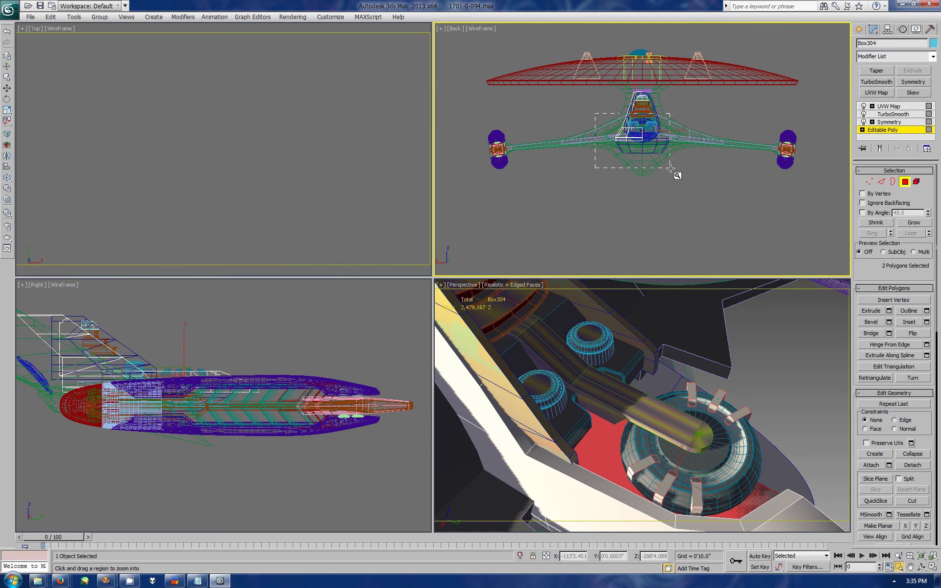
{"action": "key", "text": "z"}
{"action": "right_click", "coordinate": [228, 406]}
{"action": "key", "text": "z"}
{"action": "right_click", "coordinate": [541, 371]}
{"action": "right_click", "coordinate": [189, 87]}
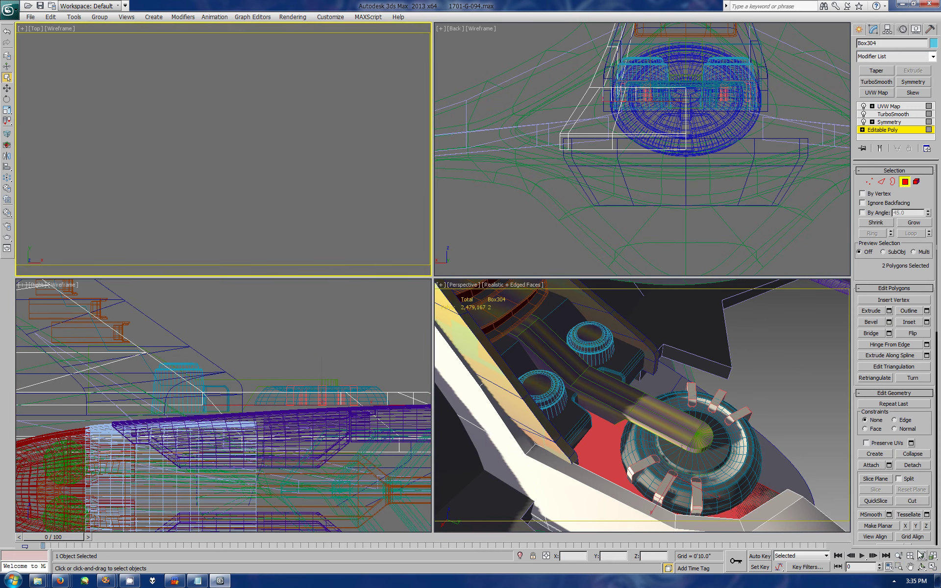
{"action": "key", "text": "z"}
{"action": "left_click", "coordinate": [234, 271], "text": "ctrl"}
{"action": "scroll", "coordinate": [234, 271], "scroll_direction": "down", "scroll_amount": 5}
{"action": "right_click", "coordinate": [294, 403]}
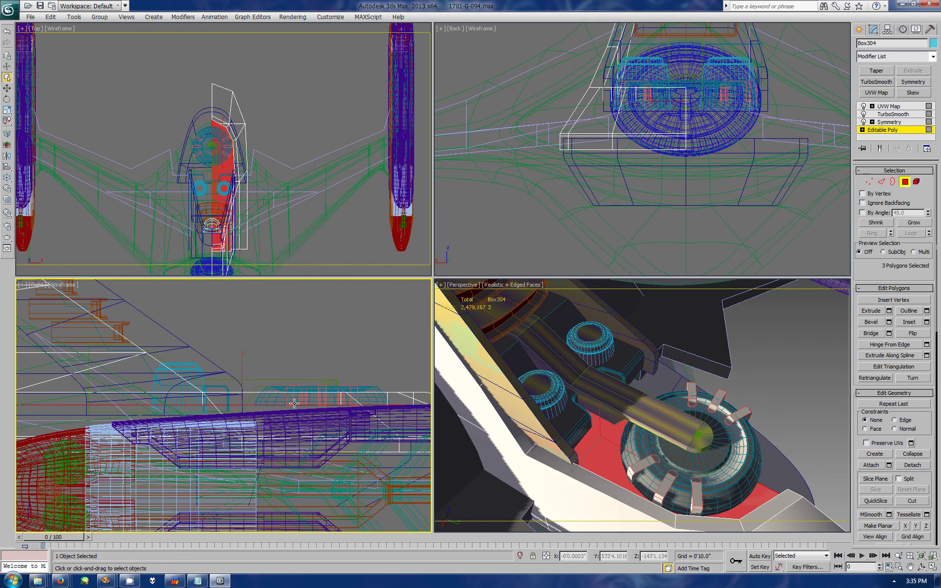
{"action": "left_click", "coordinate": [7, 88]}
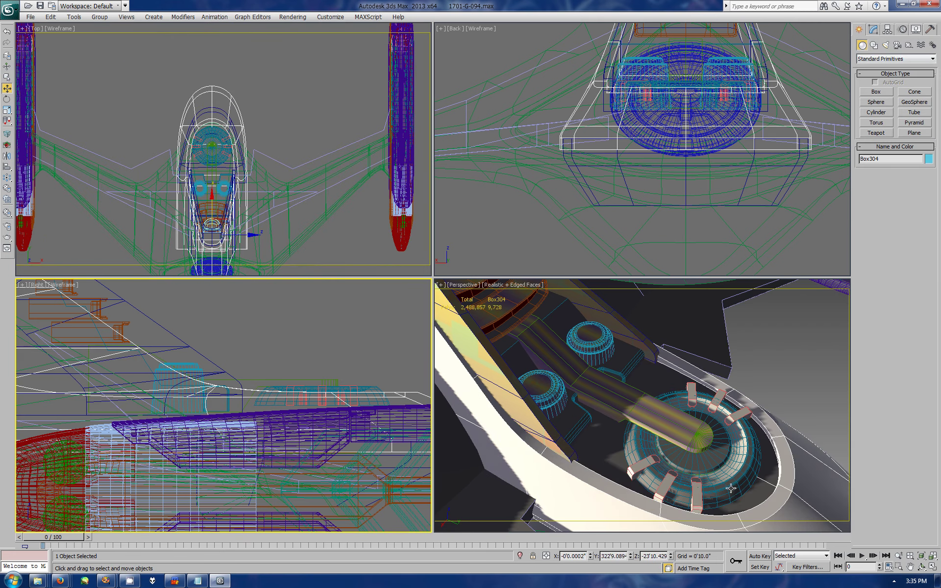
{"action": "key", "text": "alt+w"}
{"action": "key", "text": "ctrl+r"}
{"action": "mouse_move", "coordinate": [402, 274]}
{"action": "left_mouse_down"}
{"action": "mouse_move", "coordinate": [441, 261]}
{"action": "mouse_move", "coordinate": [343, 274]}
{"action": "left_mouse_up"}
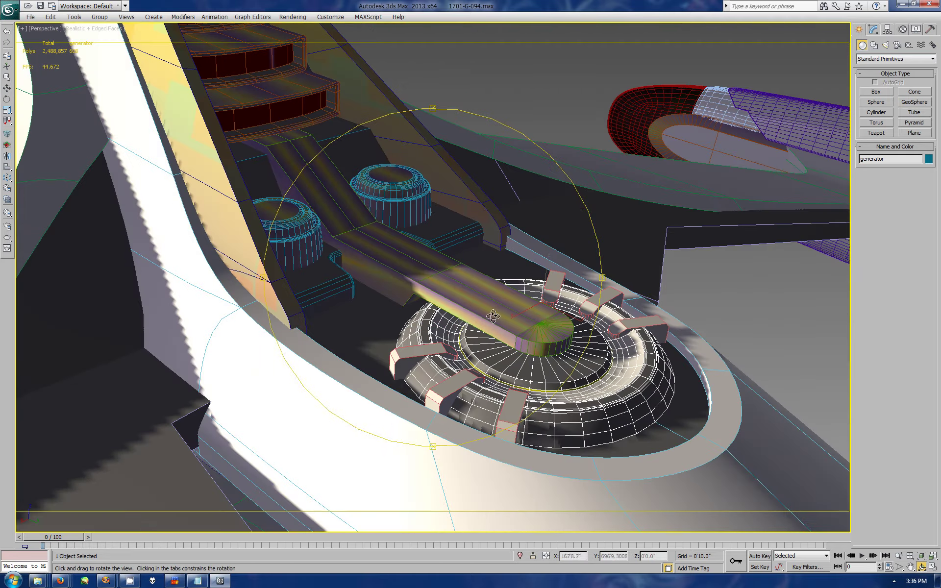
Step: Restore the four-view layout and take the generator's Editable Poly to Border level
{"action": "key", "text": "Escape"}
{"action": "key", "text": "alt+w"}
{"action": "left_click", "coordinate": [873, 29]}
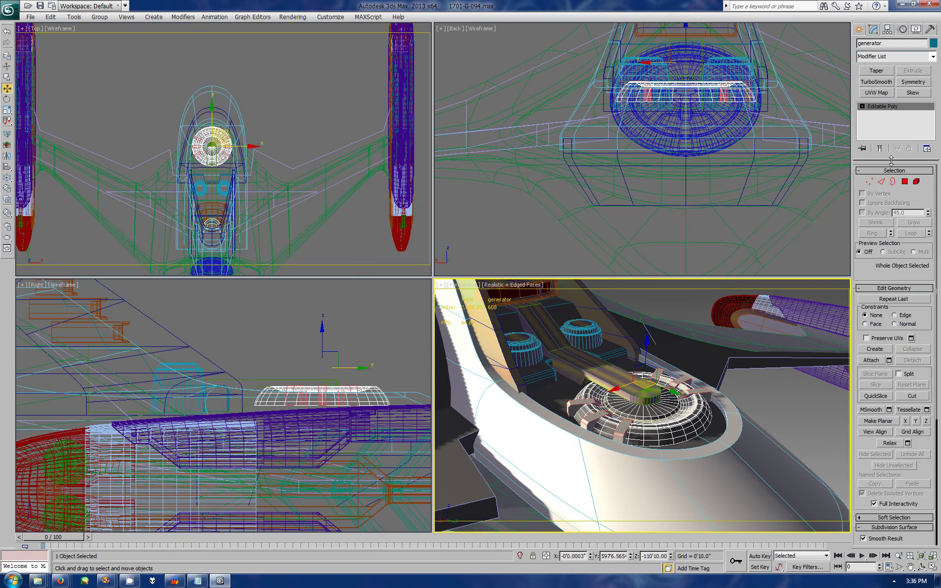
{"action": "key", "text": "1"}
{"action": "key", "text": "2"}
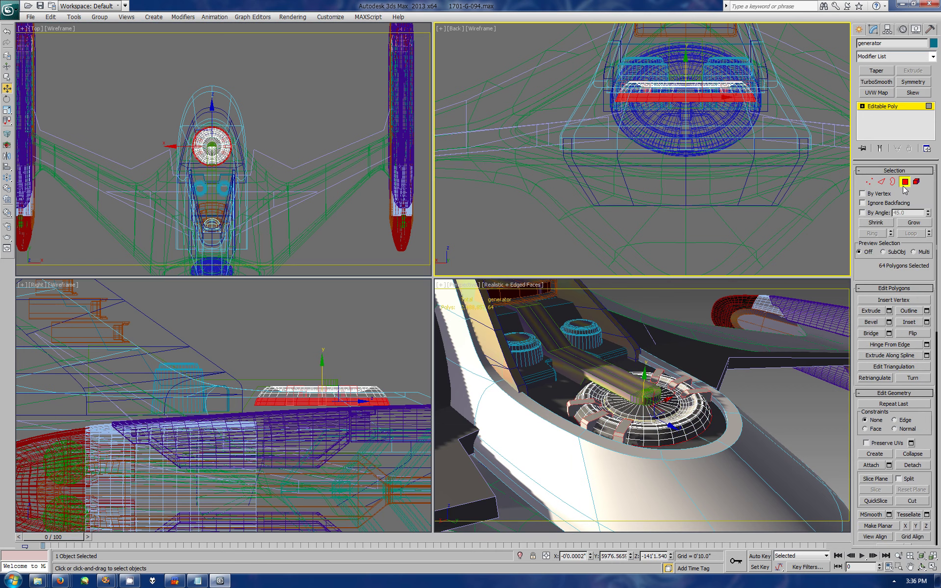
{"action": "key", "text": "4"}
{"action": "key", "text": "3"}
Step: Scale the generator ring's lower border loop inward, then orbit to check it
{"action": "left_click", "coordinate": [668, 93]}
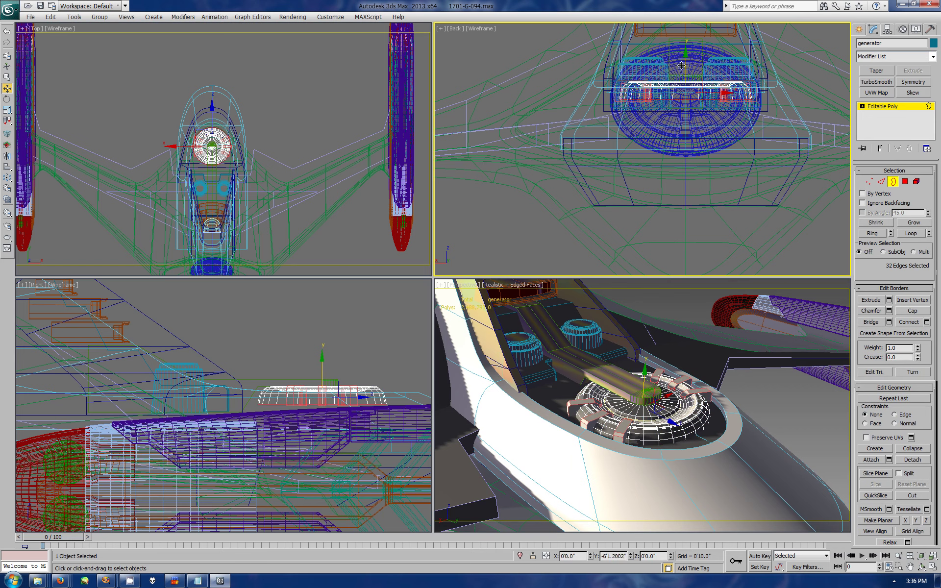
{"action": "left_click", "coordinate": [680, 72]}
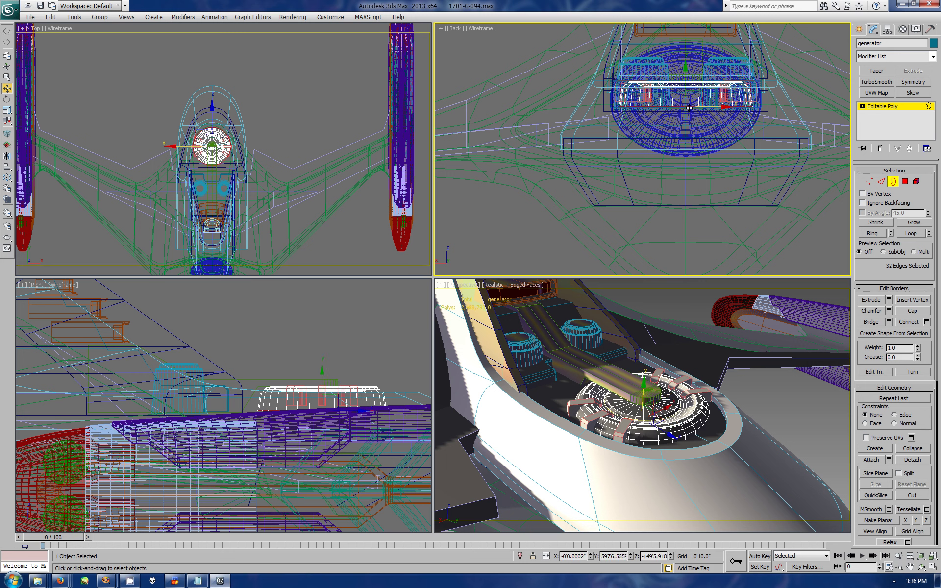
{"action": "key", "text": "r"}
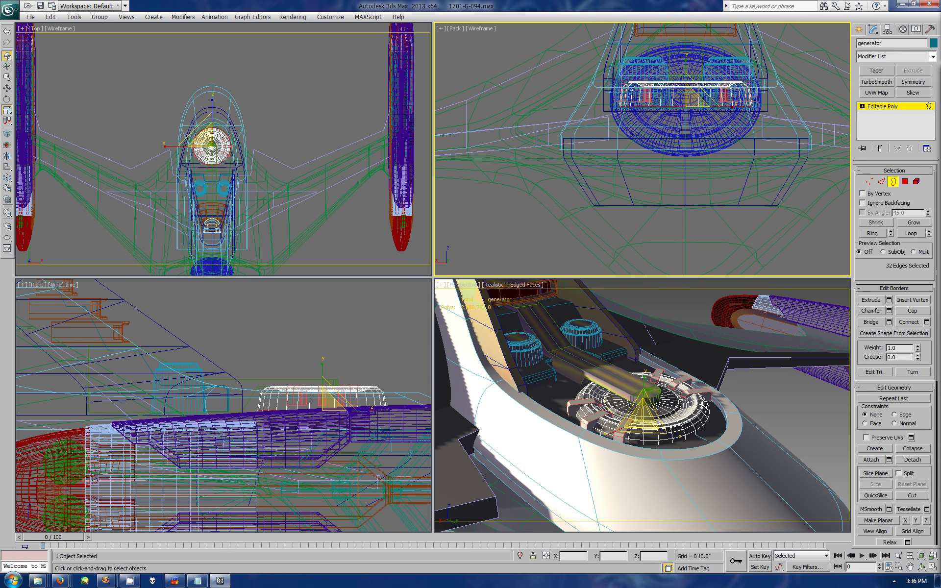
{"action": "left_click_drag", "start_coordinate": [691, 95], "coordinate": [686, 66]}
{"action": "key", "text": "w"}
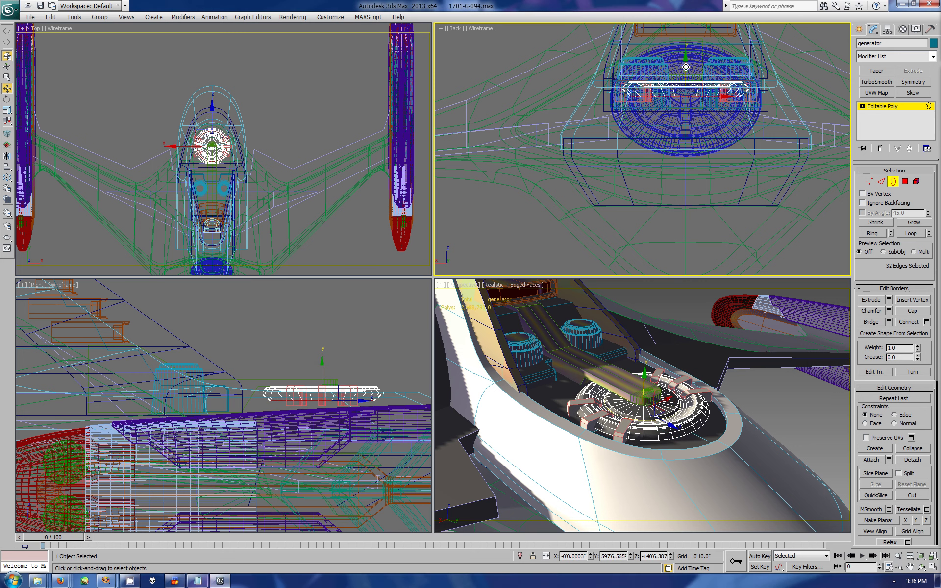
{"action": "left_click", "coordinate": [7, 111]}
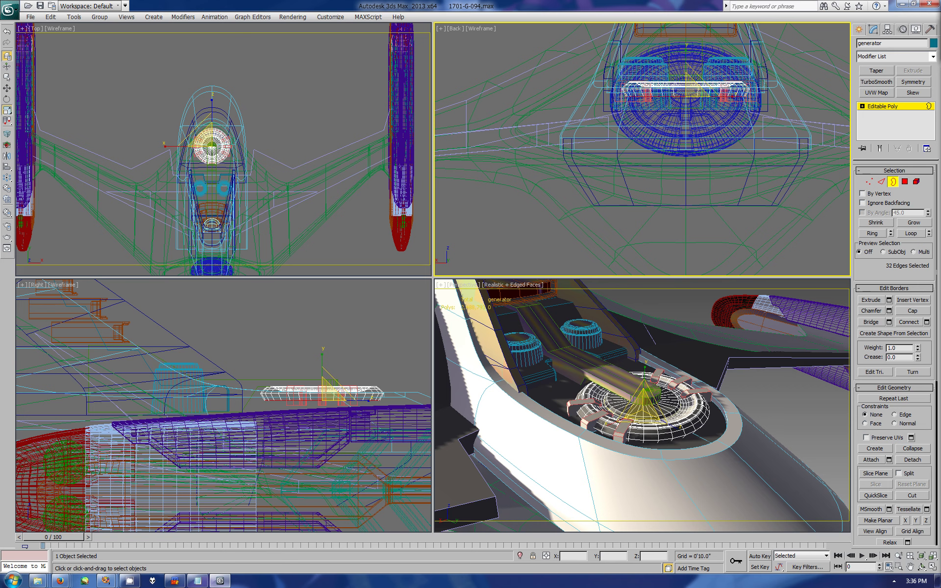
{"action": "left_click", "coordinate": [922, 567]}
{"action": "mouse_move", "coordinate": [643, 407]}
{"action": "left_mouse_down"}
{"action": "mouse_move", "coordinate": [618, 419]}
{"action": "mouse_move", "coordinate": [731, 384]}
{"action": "left_mouse_up"}
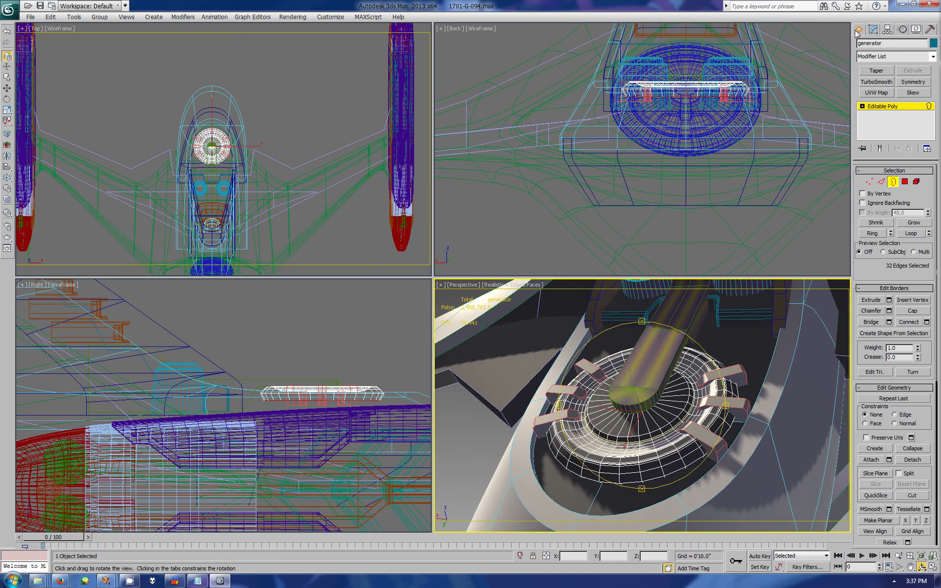
Step: Select Box304 at Edge level with a maximized wireframe Perspective view
{"action": "left_click", "coordinate": [858, 30]}
{"action": "left_click", "coordinate": [763, 413]}
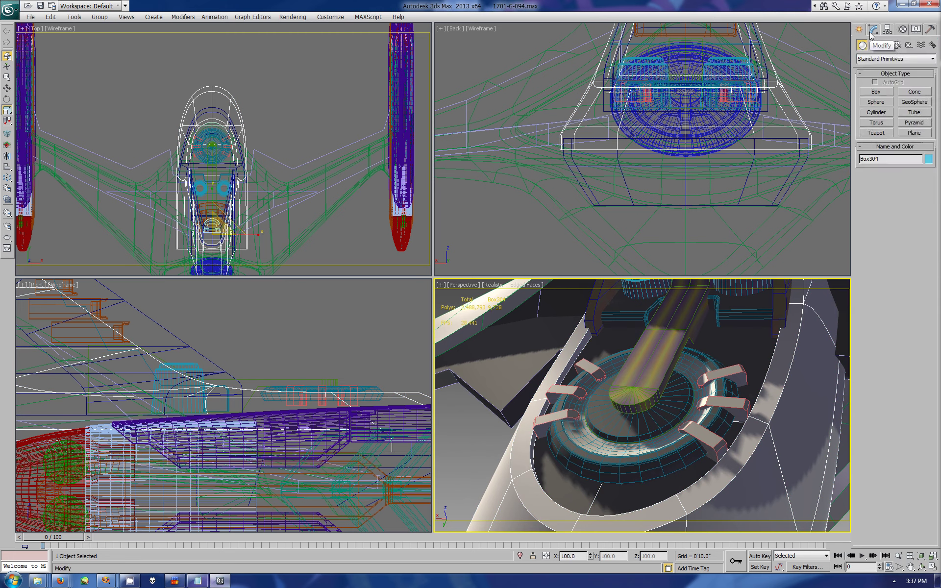
{"action": "key", "text": "w"}
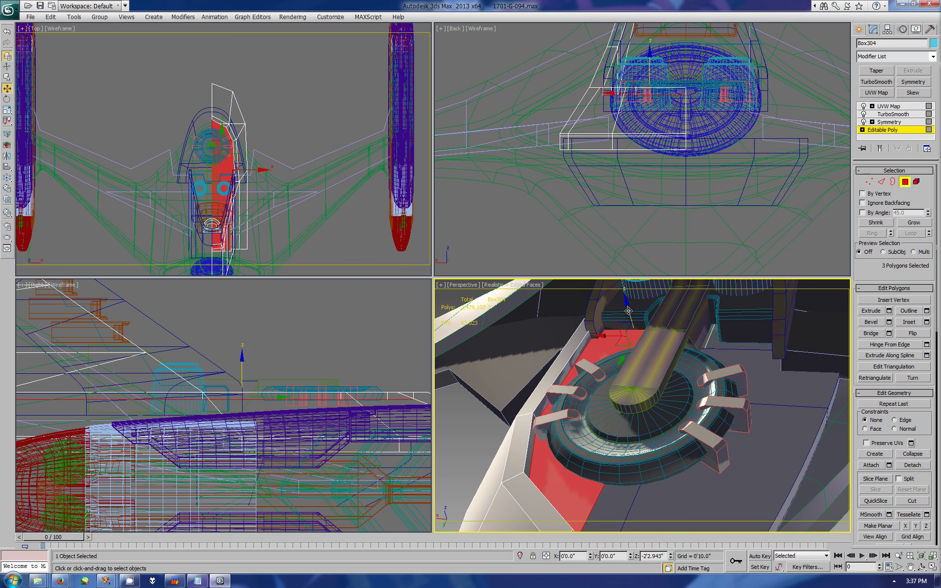
{"action": "left_click", "coordinate": [883, 182]}
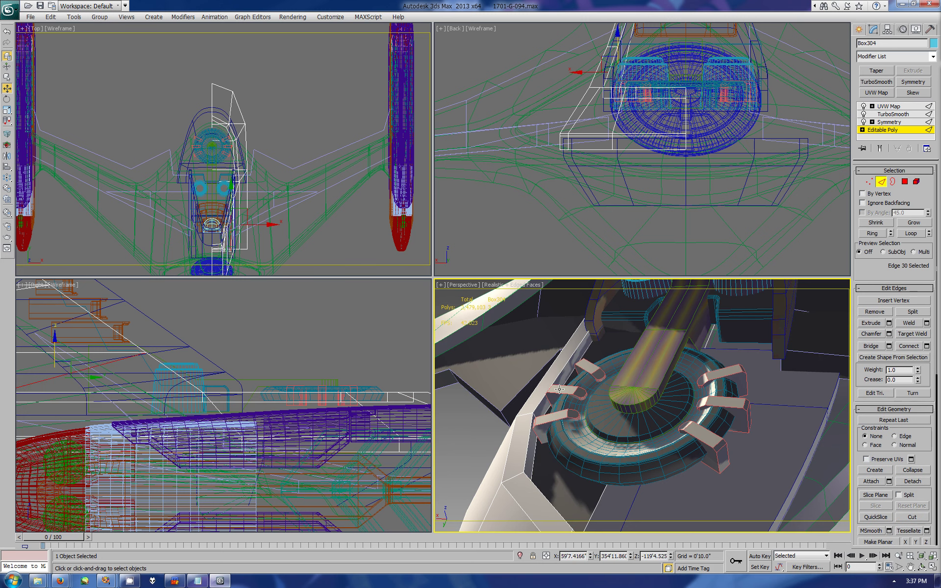
{"action": "left_click", "coordinate": [921, 567]}
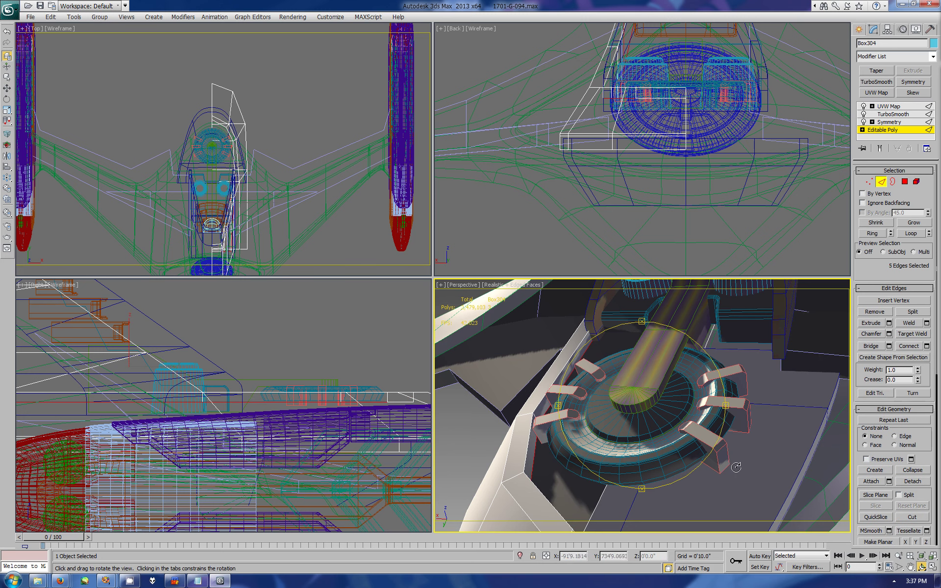
{"action": "left_click", "coordinate": [522, 284]}
{"action": "left_click", "coordinate": [545, 357]}
{"action": "key", "text": "alt+w"}
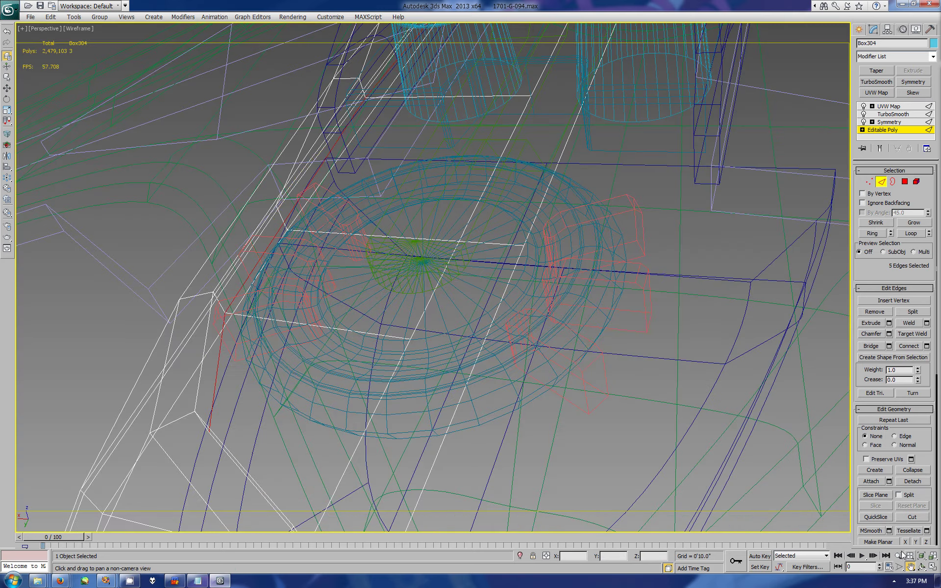
{"action": "middle_click_drag", "start_coordinate": [674, 343], "coordinate": [674, 564]}
Step: Select the edges running along Box304's recess frame
{"action": "key", "text": "w"}
{"action": "left_click", "coordinate": [493, 392]}
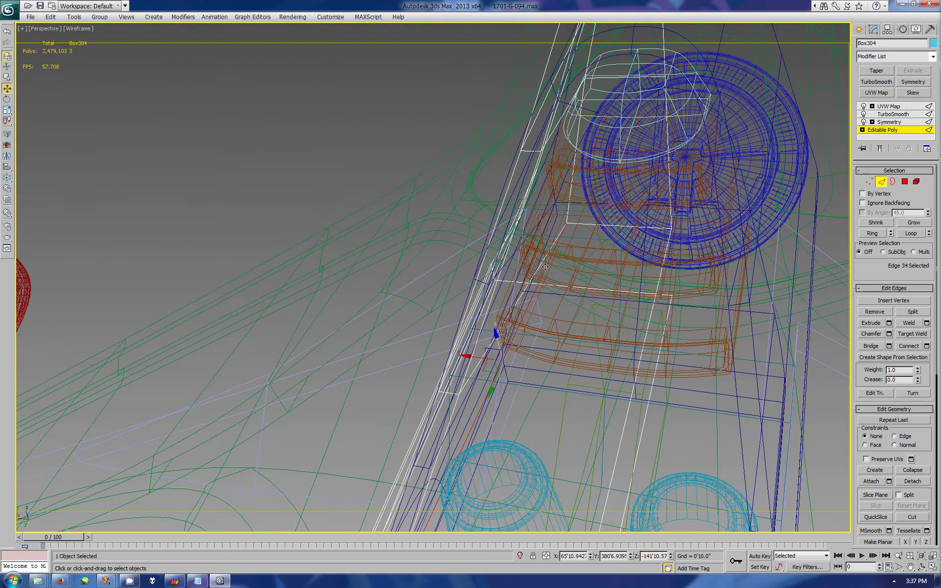
{"action": "scroll", "coordinate": [760, 467], "scroll_direction": "down", "scroll_amount": 3}
{"action": "middle_click_drag", "start_coordinate": [407, 524], "coordinate": [495, 245]}
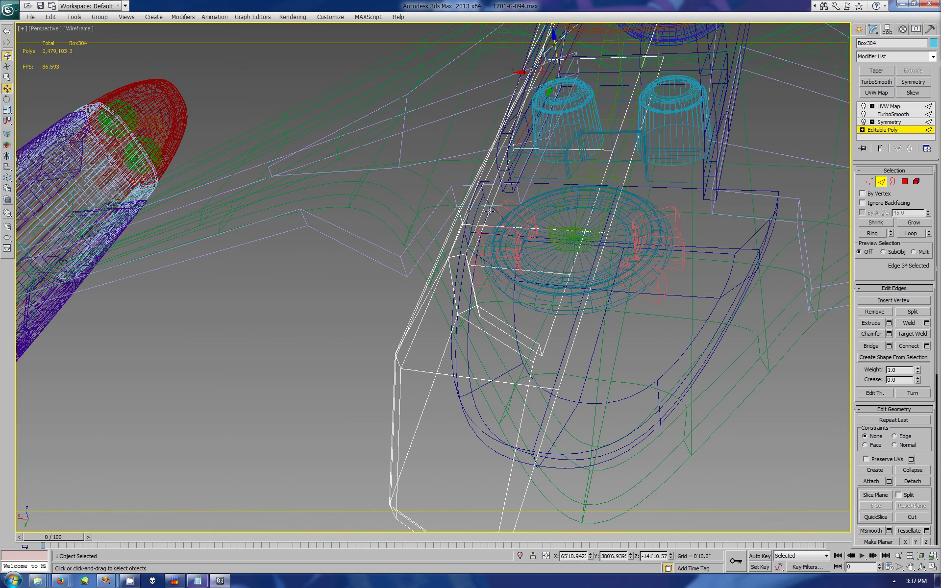
{"action": "left_click", "coordinate": [488, 205], "text": "ctrl"}
{"action": "middle_click_drag", "start_coordinate": [490, 343], "coordinate": [553, 323], "text": "alt"}
{"action": "left_click", "coordinate": [552, 323], "text": "ctrl"}
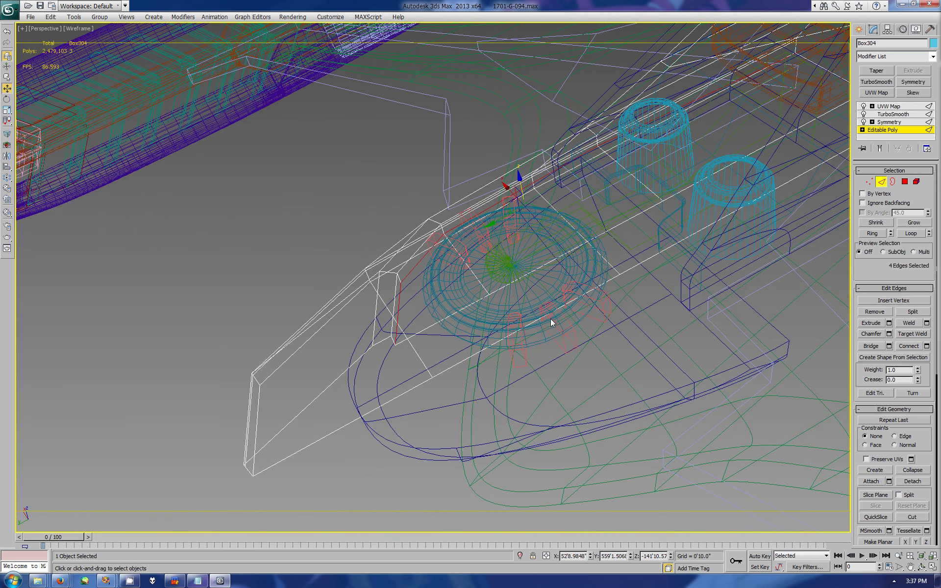
{"action": "left_click", "coordinate": [397, 306], "text": "alt"}
Step: Adjust a pair of Box304 vertices near the recess front in Top view, then exit
{"action": "left_click", "coordinate": [933, 567]}
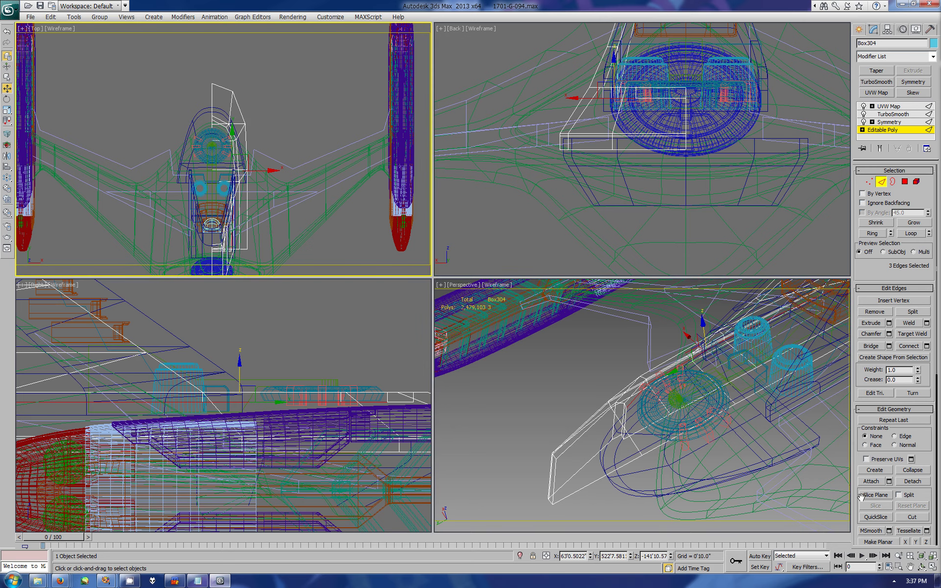
{"action": "scroll", "coordinate": [635, 273], "scroll_direction": "up", "scroll_amount": 5}
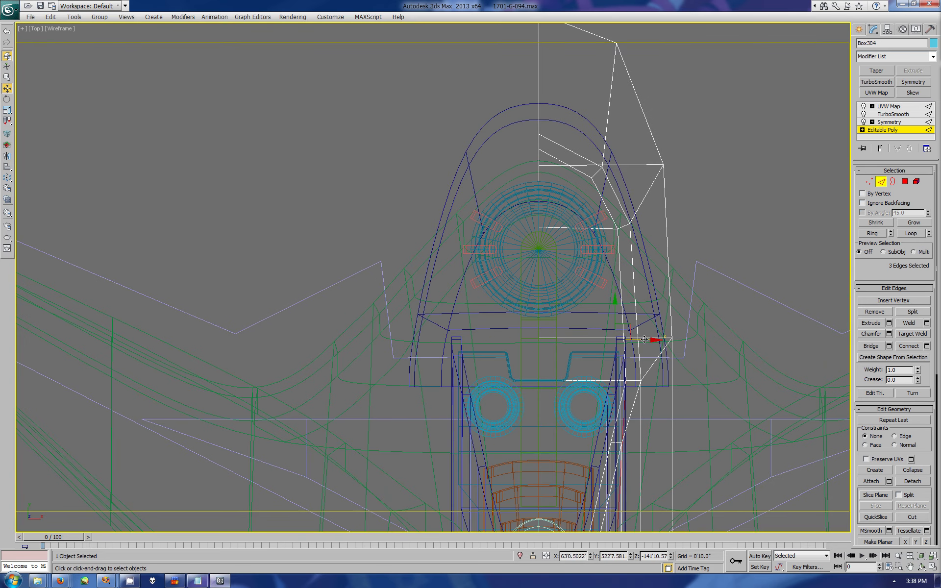
{"action": "key", "text": "1"}
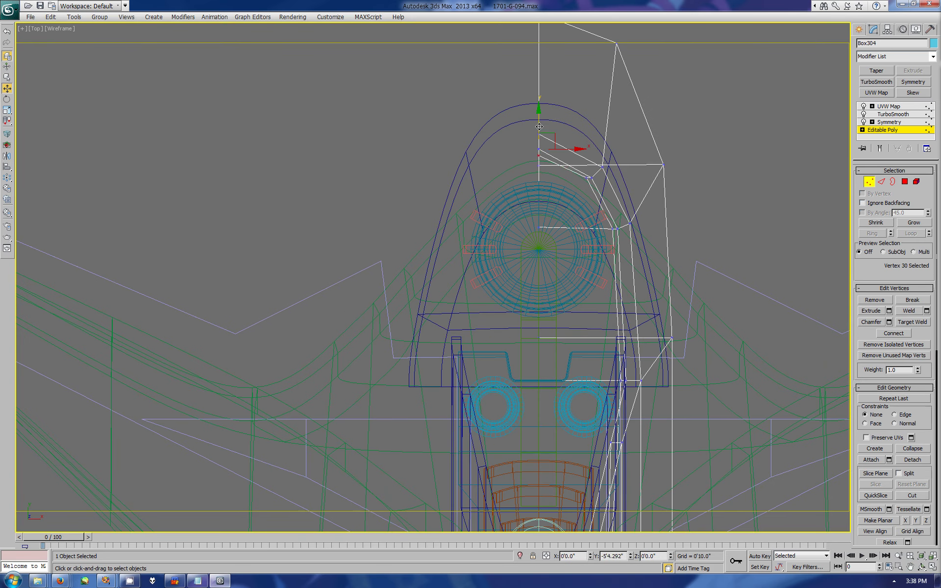
{"action": "left_click", "coordinate": [587, 178], "text": "ctrl"}
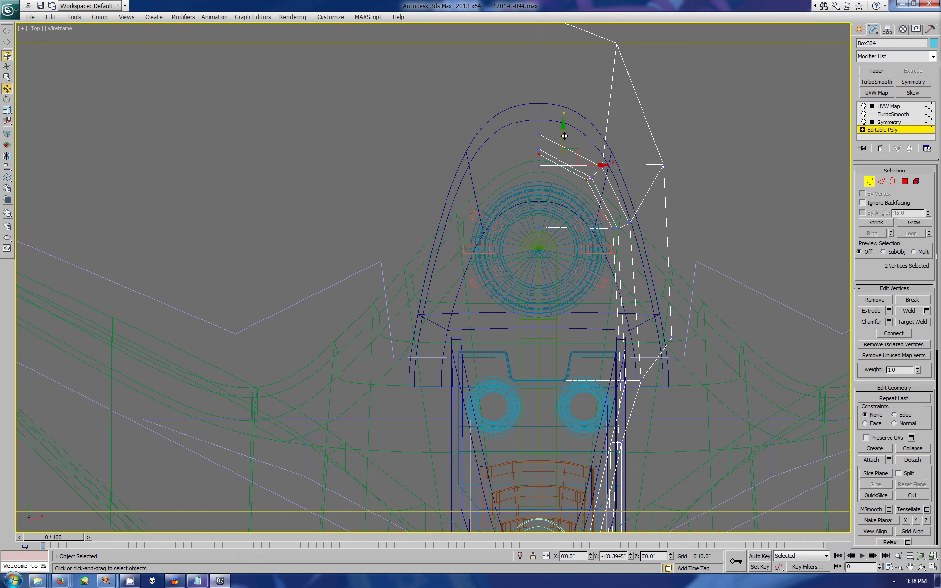
{"action": "left_click", "coordinate": [858, 29]}
{"action": "left_click", "coordinate": [933, 568]}
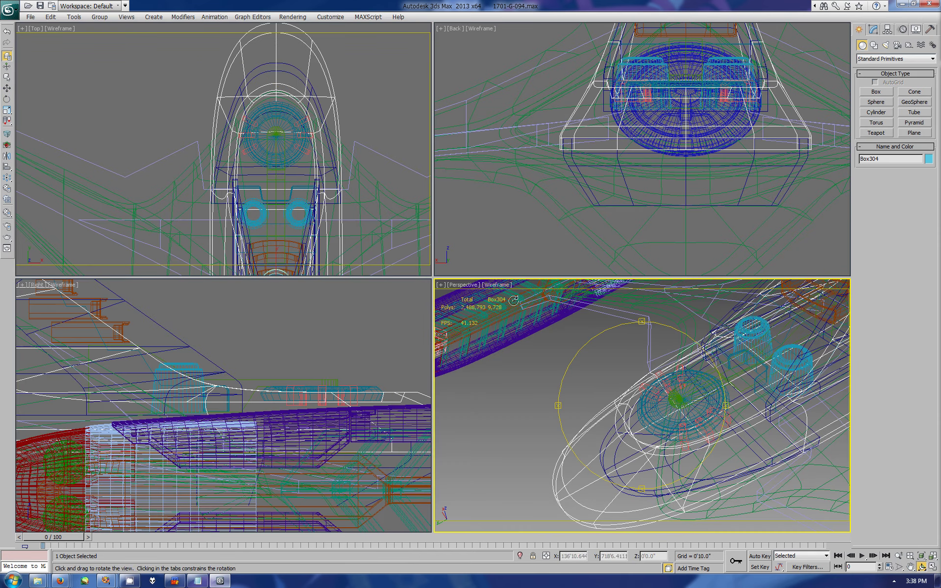
Step: Shade the Perspective view Realistic + Edged Faces and maximize it toward the disc
{"action": "left_click", "coordinate": [496, 285]}
{"action": "left_click", "coordinate": [529, 296]}
{"action": "left_click_drag", "start_coordinate": [613, 372], "coordinate": [681, 420]}
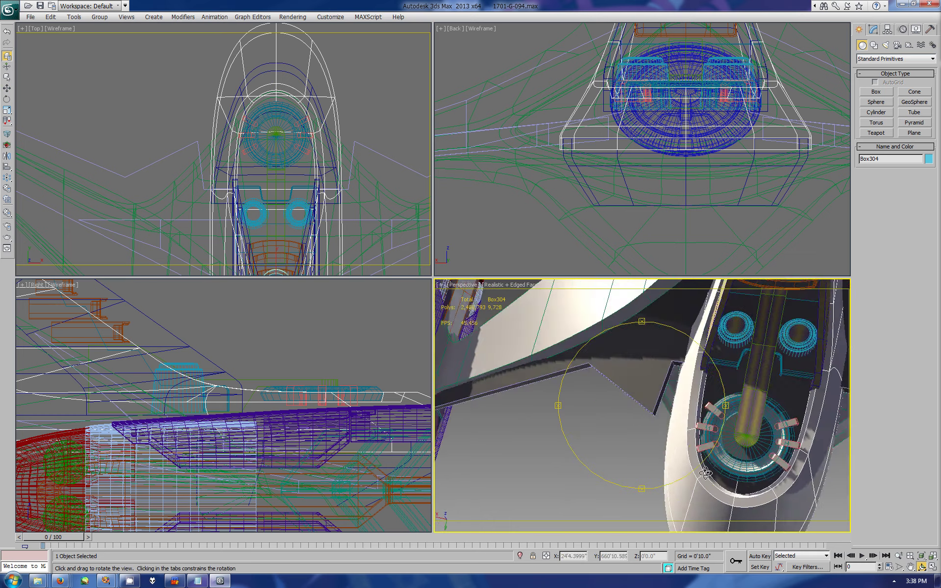
{"action": "key", "text": "alt+w"}
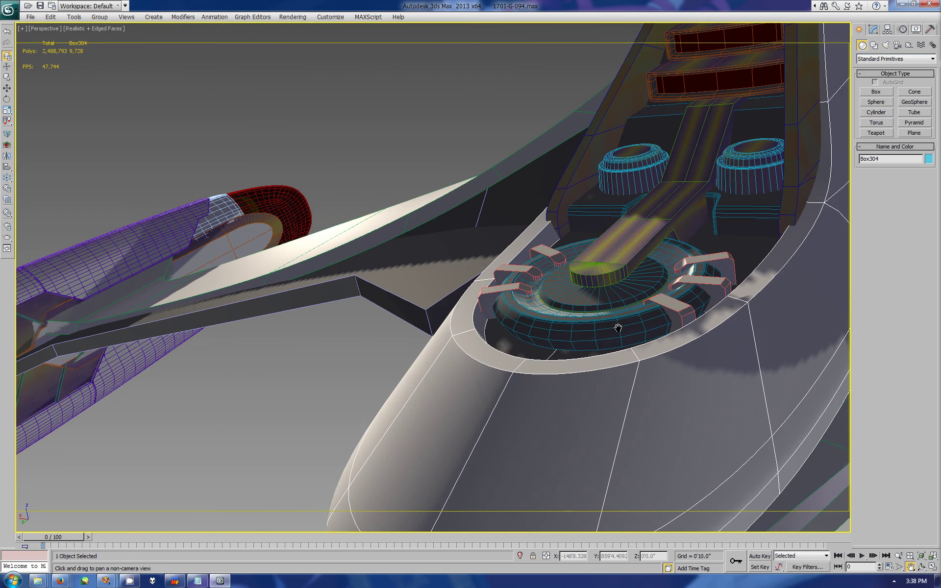
{"action": "left_click", "coordinate": [910, 567]}
{"action": "mouse_move", "coordinate": [514, 294]}
{"action": "left_mouse_down"}
{"action": "mouse_move", "coordinate": [479, 340]}
{"action": "mouse_move", "coordinate": [427, 287]}
{"action": "mouse_move", "coordinate": [490, 314]}
{"action": "left_mouse_up"}
Step: Select the generator disc together with its claws, viewed from above
{"action": "key", "text": "w"}
{"action": "left_click", "coordinate": [529, 334]}
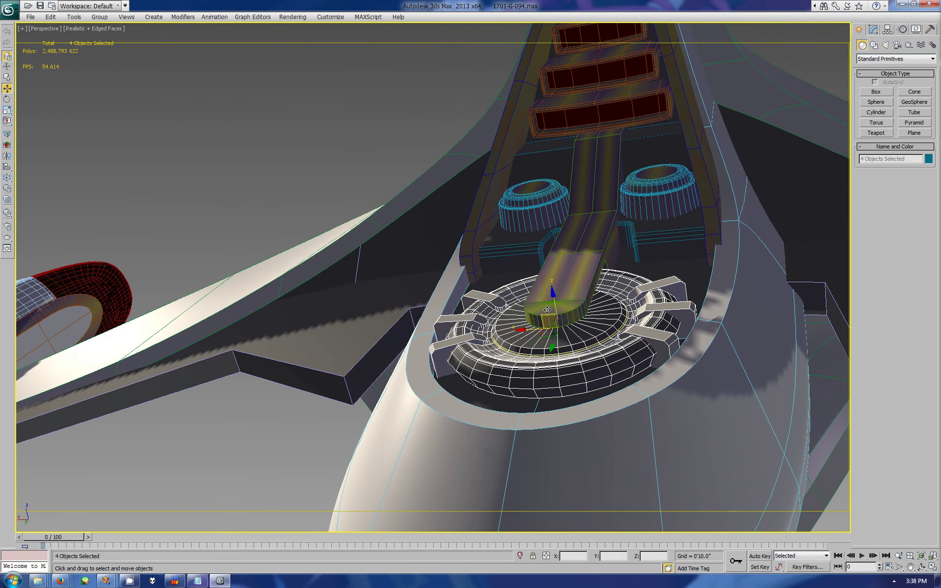
{"action": "double_click", "coordinate": [548, 313]}
{"action": "scroll", "coordinate": [549, 313], "scroll_direction": "down", "scroll_amount": 5}
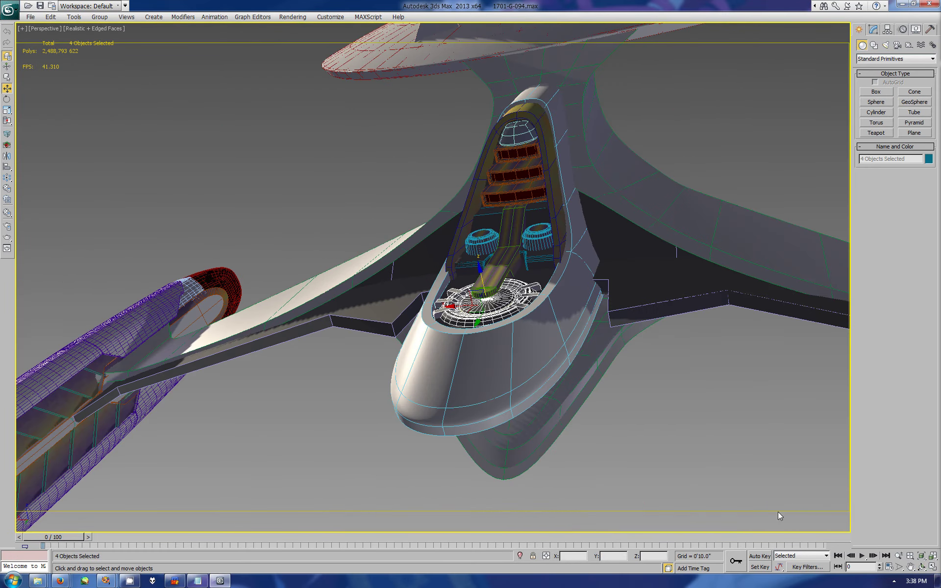
{"action": "left_click", "coordinate": [922, 567]}
{"action": "scroll", "coordinate": [491, 318], "scroll_direction": "up", "scroll_amount": 8}
{"action": "left_click_drag", "start_coordinate": [466, 295], "coordinate": [450, 352]}
Step: Select the claw piece Box330 and center the disc in a maximized Top view
{"action": "left_click", "coordinate": [449, 352]}
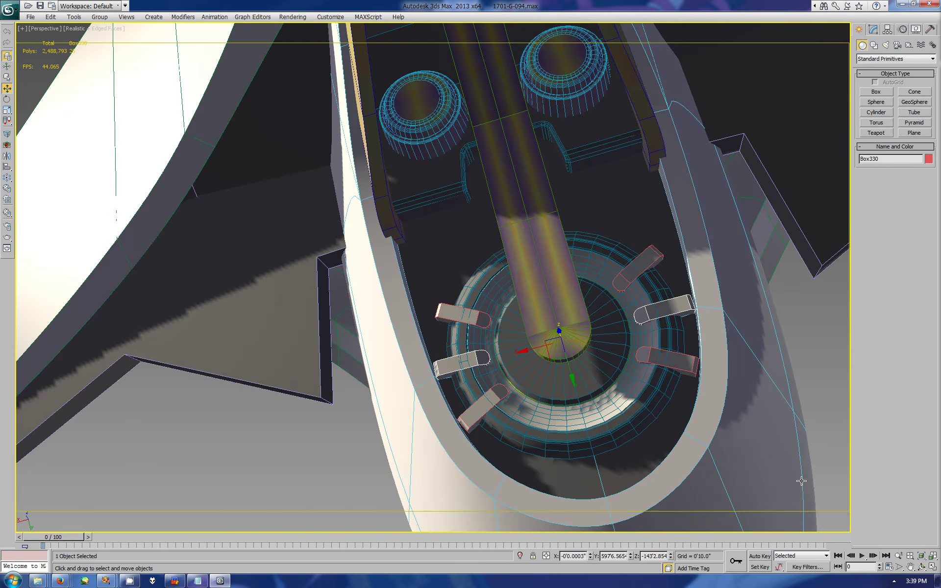
{"action": "left_click", "coordinate": [933, 567]}
{"action": "key", "text": "z"}
{"action": "key", "text": "alt+w"}
{"action": "left_click", "coordinate": [910, 566]}
{"action": "left_click_drag", "start_coordinate": [576, 199], "coordinate": [297, 319]}
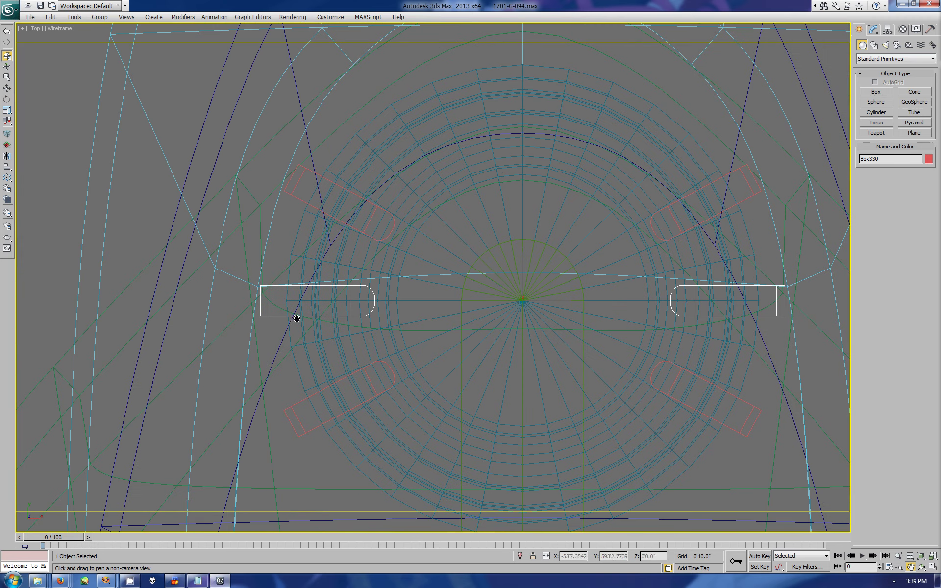
Step: Add a Symmetry modifier to Box330 and shrink its vertices into a shorter block
{"action": "left_click", "coordinate": [912, 82]}
{"action": "key", "text": "r"}
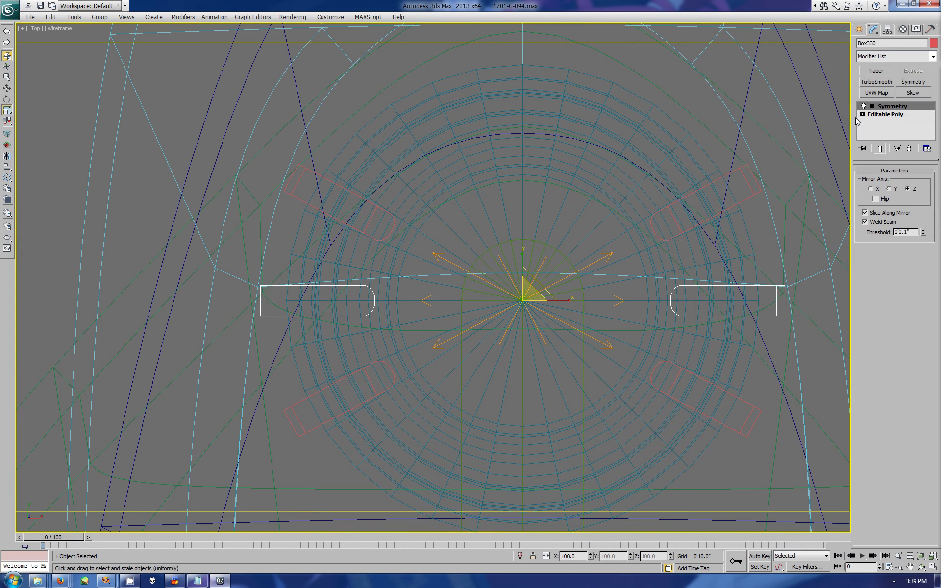
{"action": "left_click", "coordinate": [885, 114]}
{"action": "key", "text": "1"}
{"action": "left_click_drag", "start_coordinate": [707, 293], "coordinate": [704, 315]}
{"action": "key", "text": "w"}
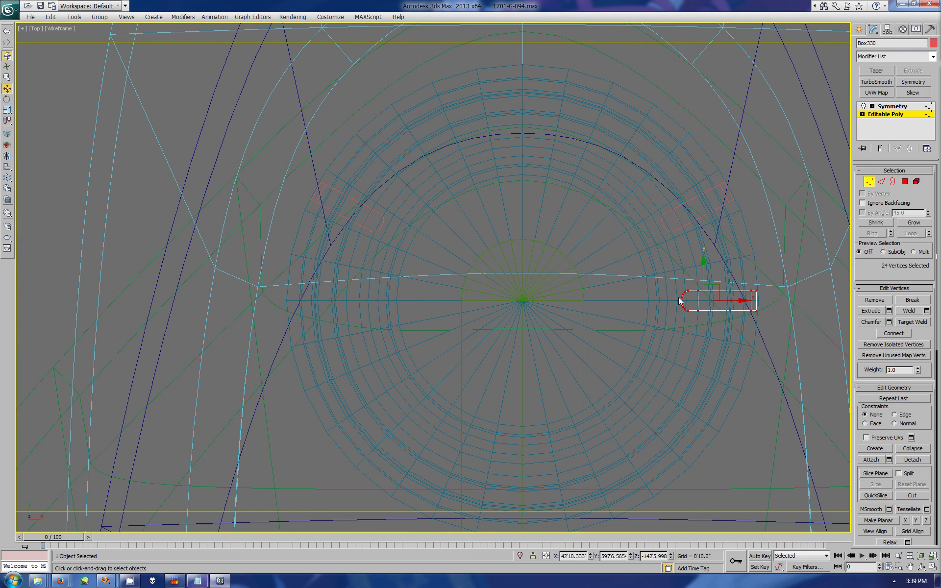
{"action": "left_click_drag", "start_coordinate": [798, 302], "coordinate": [804, 302]}
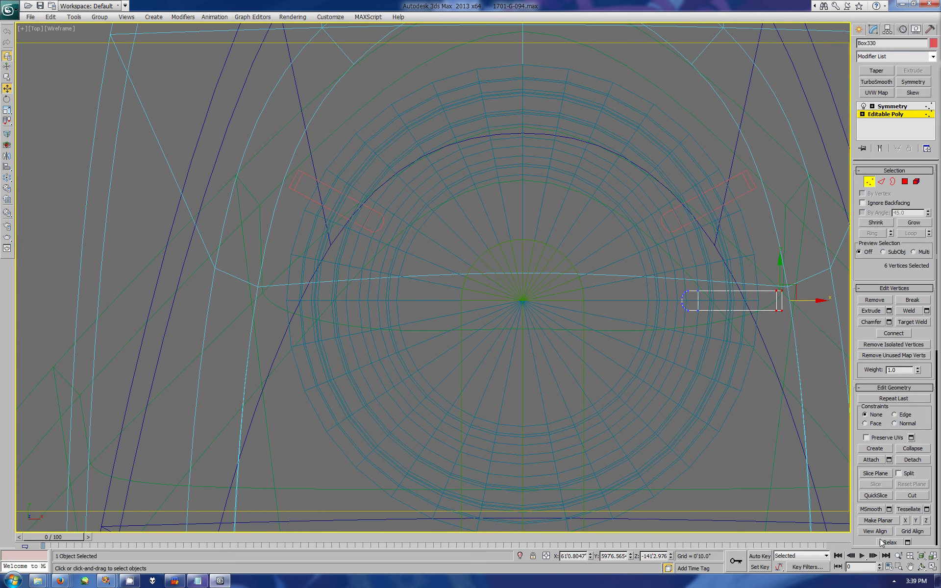
Step: Raise the claw's vertices slightly in the Back view and inspect them in Perspective
{"action": "key", "text": "alt+w"}
{"action": "right_click", "coordinate": [602, 115]}
{"action": "left_click_drag", "start_coordinate": [602, 116], "coordinate": [685, 102]}
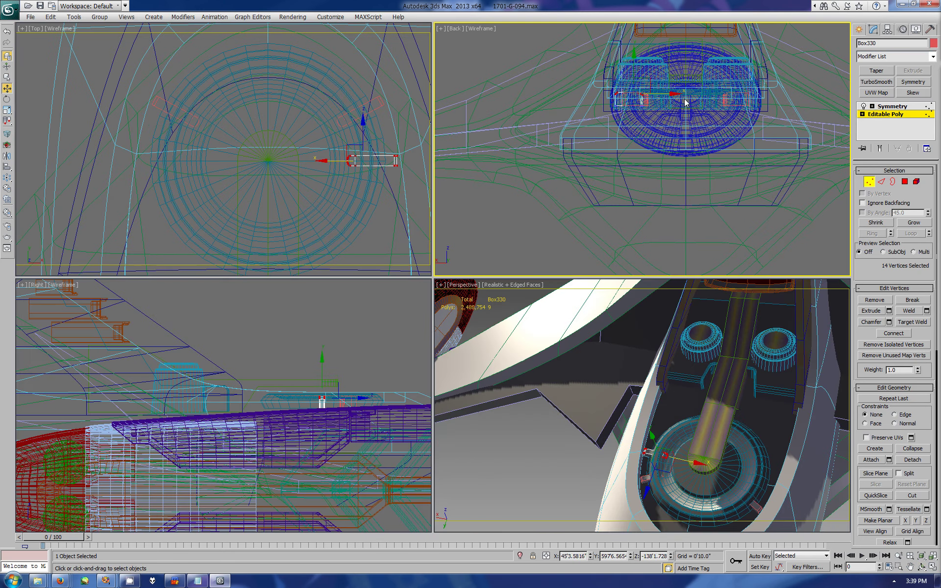
{"action": "left_click_drag", "start_coordinate": [633, 65], "coordinate": [632, 59]}
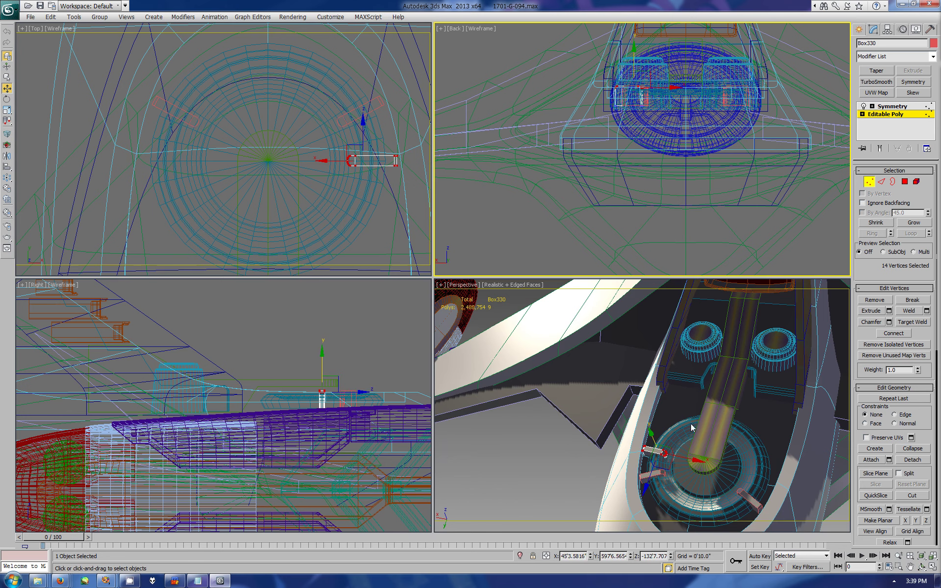
{"action": "right_click", "coordinate": [809, 466]}
{"action": "left_click", "coordinate": [920, 555]}
{"action": "left_click", "coordinate": [933, 567]}
{"action": "middle_click_drag", "start_coordinate": [441, 314], "coordinate": [490, 294], "text": "alt"}
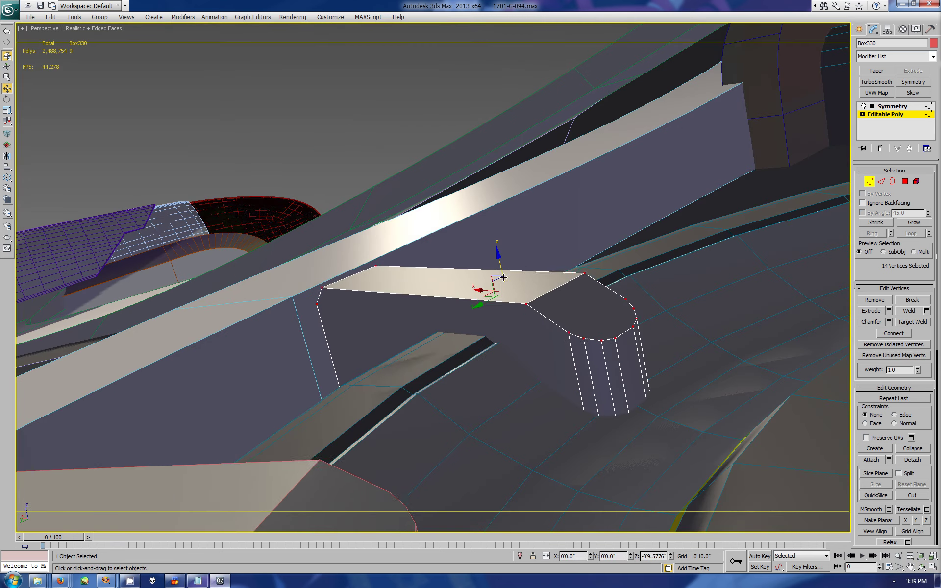
{"action": "scroll", "coordinate": [517, 305], "scroll_direction": "down", "scroll_amount": 5}
{"action": "key", "text": "ctrl+r"}
{"action": "mouse_move", "coordinate": [507, 328]}
{"action": "left_mouse_down"}
{"action": "mouse_move", "coordinate": [519, 296]}
{"action": "mouse_move", "coordinate": [564, 246]}
{"action": "left_mouse_up"}
Step: Select the long bar Box335 and edit its vertices in a maximized Right view
{"action": "key", "text": "w"}
{"action": "left_click", "coordinate": [601, 218]}
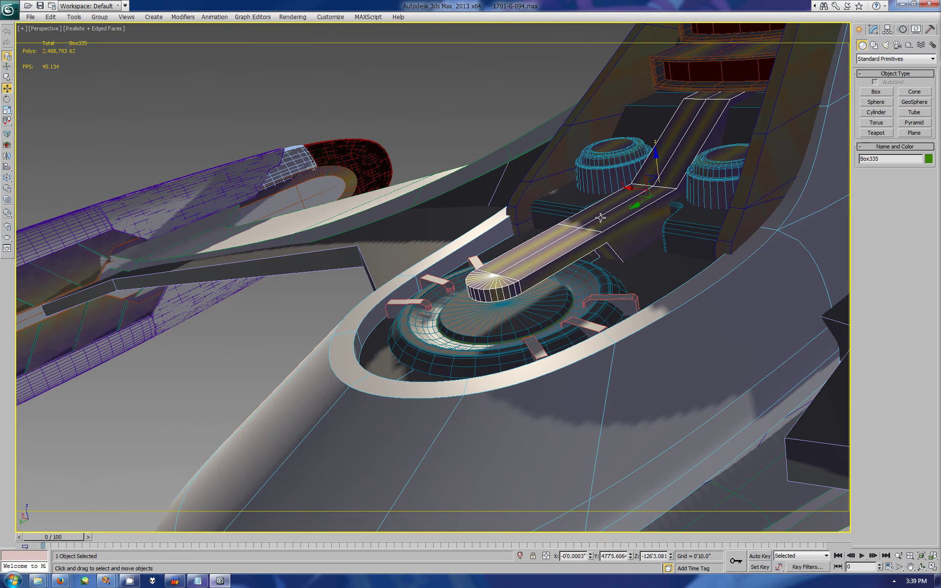
{"action": "left_click", "coordinate": [933, 567]}
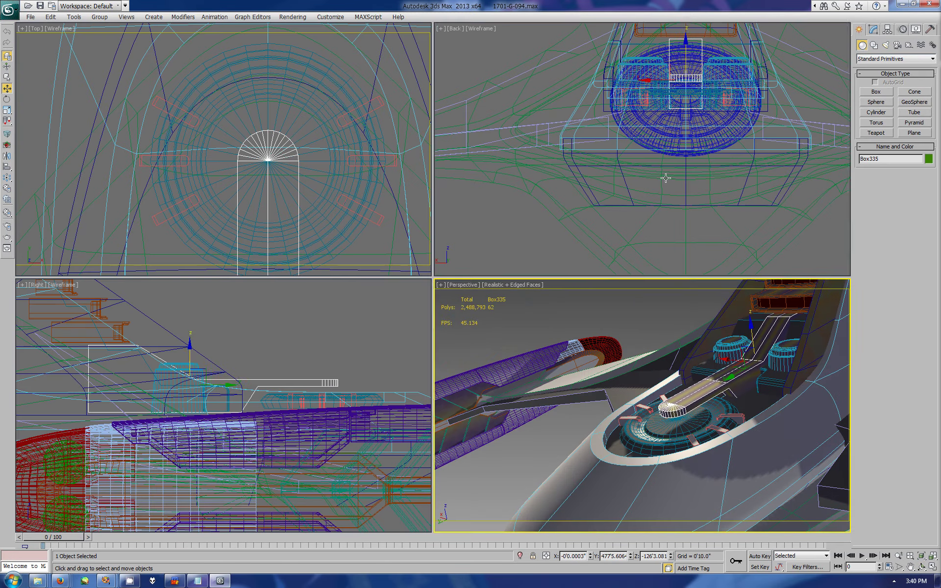
{"action": "left_click", "coordinate": [910, 567]}
{"action": "left_click", "coordinate": [267, 413]}
{"action": "key", "text": "alt+w"}
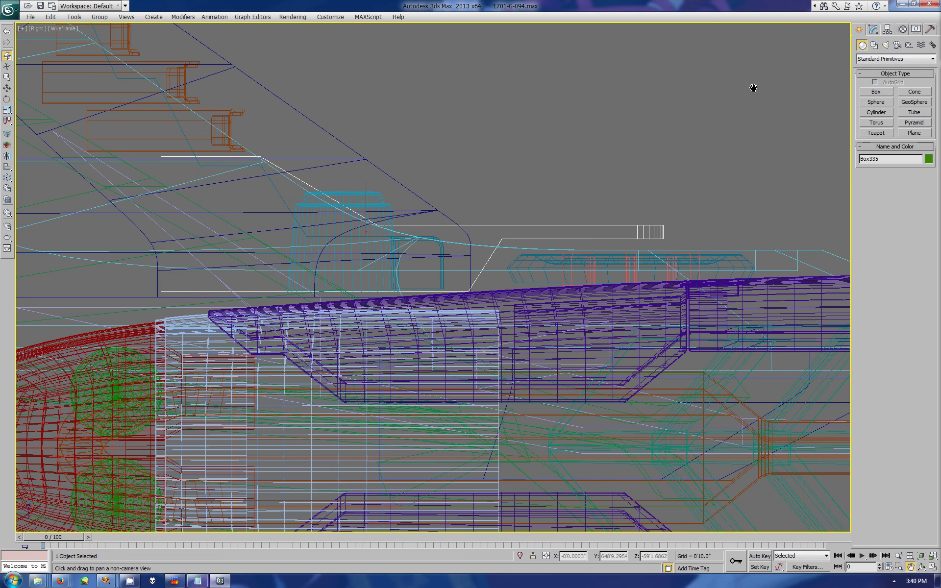
{"action": "left_click", "coordinate": [873, 29]}
{"action": "left_click", "coordinate": [882, 113]}
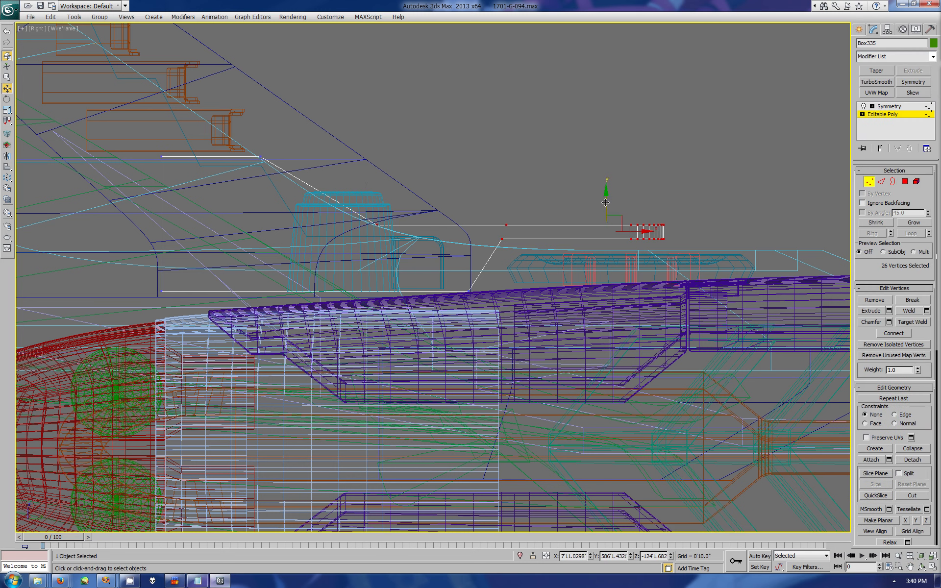
Step: Lower the bar's vertices and shift its slanted end along the bar, then review it
{"action": "left_click_drag", "start_coordinate": [606, 202], "coordinate": [606, 214]}
{"action": "left_click_drag", "start_coordinate": [319, 211], "coordinate": [474, 236]}
{"action": "left_click_drag", "start_coordinate": [590, 213], "coordinate": [590, 217]}
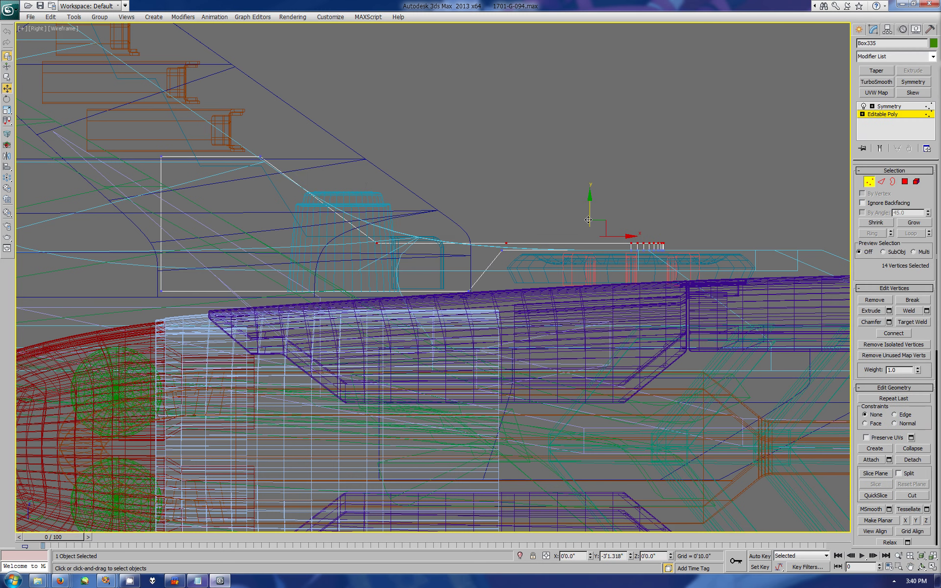
{"action": "left_click_drag", "start_coordinate": [458, 282], "coordinate": [498, 308]}
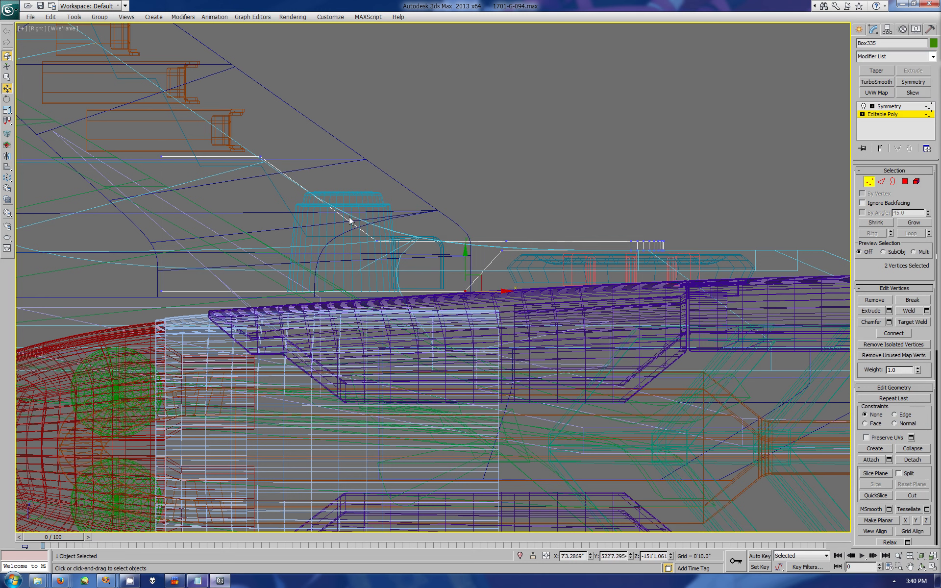
{"action": "left_click_drag", "start_coordinate": [405, 240], "coordinate": [433, 238]}
{"action": "key", "text": "alt+w"}
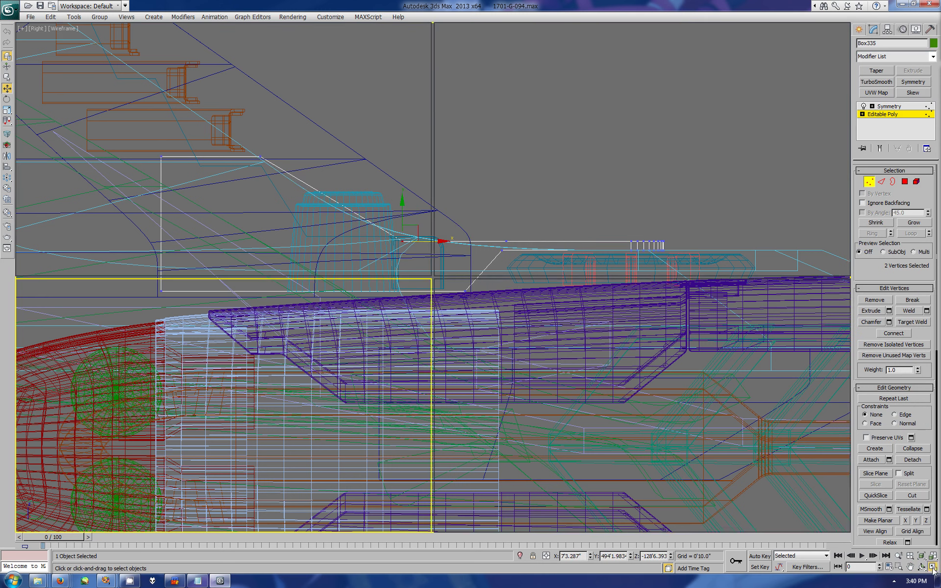
{"action": "middle_click_drag", "start_coordinate": [637, 392], "coordinate": [689, 398], "text": "alt"}
{"action": "left_click", "coordinate": [859, 30]}
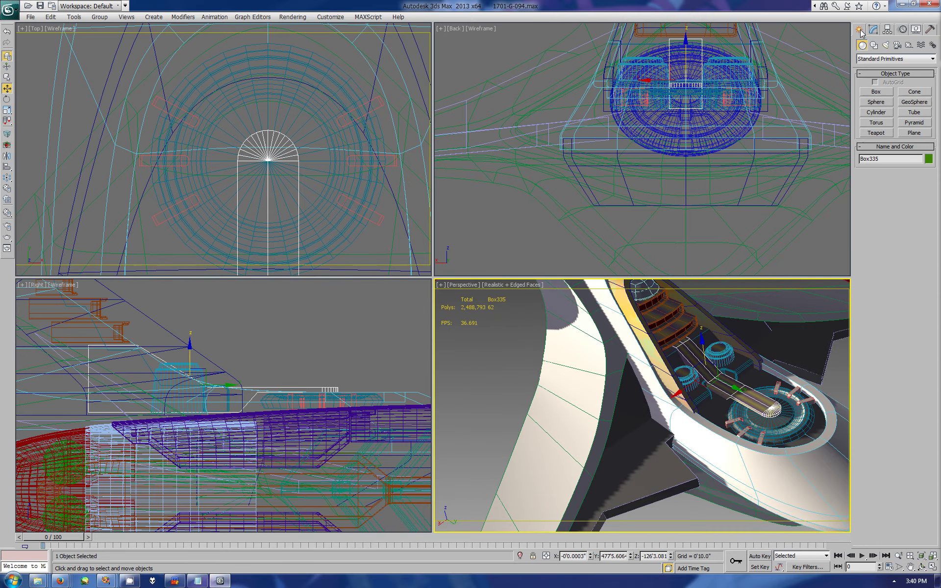
{"action": "key", "text": "alt+w"}
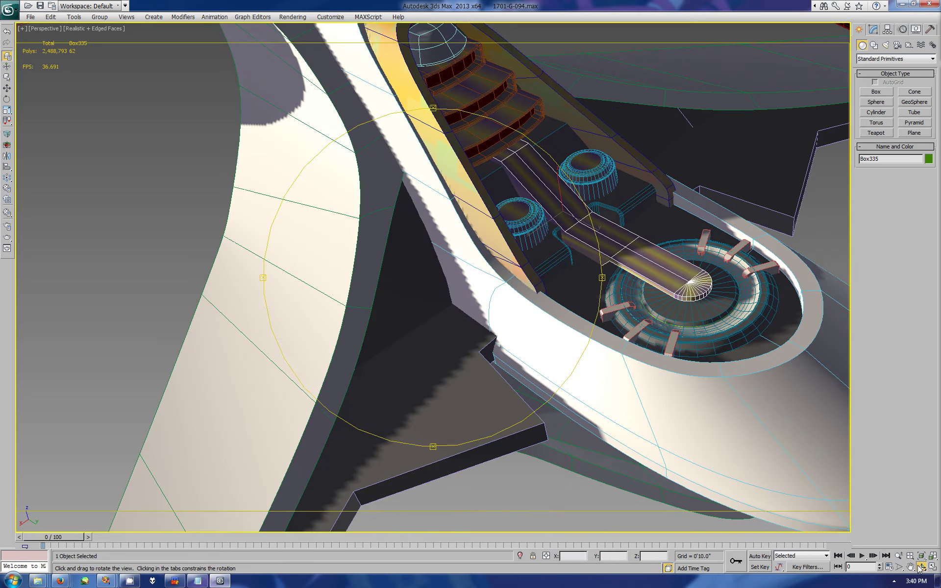
{"action": "mouse_move", "coordinate": [442, 285]}
{"action": "middle_mouse_down", "text": "alt"}
{"action": "mouse_move", "coordinate": [545, 298]}
{"action": "mouse_move", "coordinate": [612, 274]}
{"action": "middle_mouse_up", "text": "alt"}
Step: Inspect Cylinder016's vertices up close, then leave sub-object editing
{"action": "key", "text": "w"}
{"action": "left_click", "coordinate": [531, 245]}
{"action": "left_click", "coordinate": [873, 30]}
{"action": "left_click", "coordinate": [878, 114]}
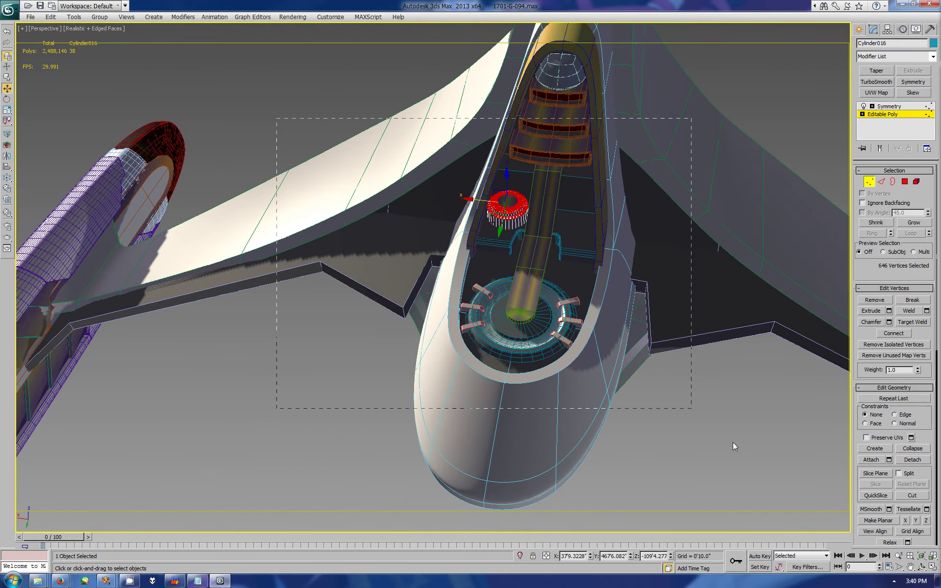
{"action": "key", "text": "z"}
{"action": "middle_click_drag", "start_coordinate": [490, 294], "coordinate": [537, 304], "text": "alt"}
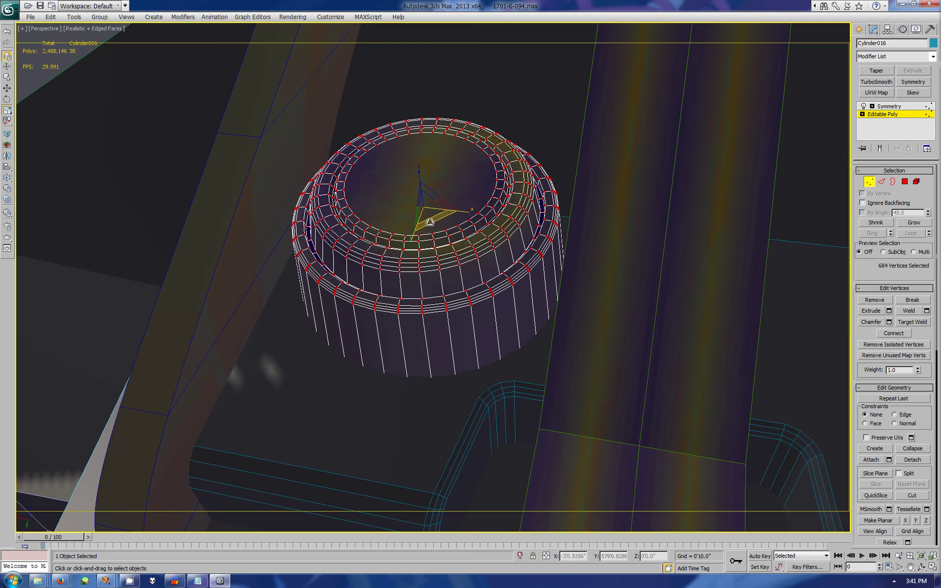
{"action": "scroll", "coordinate": [537, 304], "scroll_direction": "down", "scroll_amount": 5}
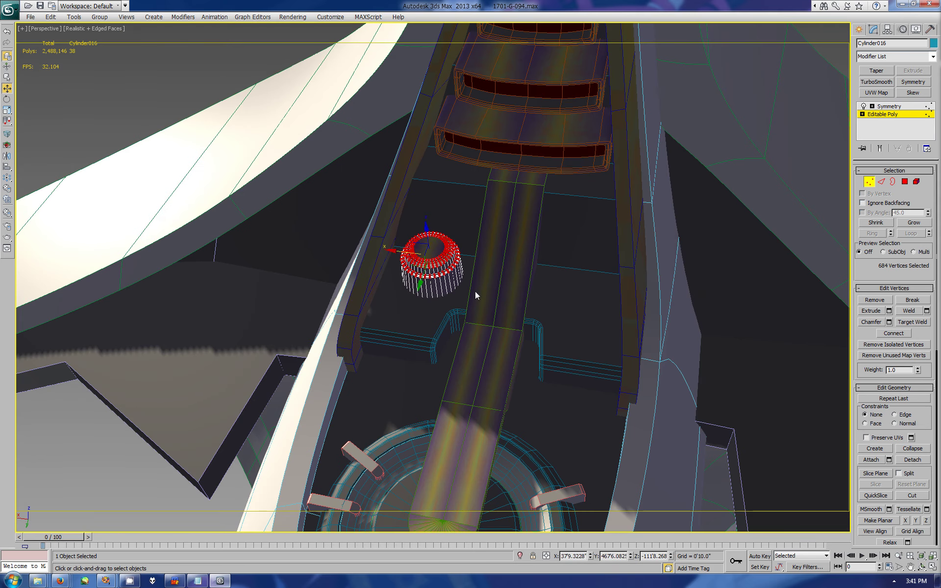
{"action": "mouse_move", "coordinate": [475, 291]}
{"action": "middle_mouse_down", "text": "alt"}
{"action": "mouse_move", "coordinate": [575, 327]}
{"action": "mouse_move", "coordinate": [435, 241]}
{"action": "middle_mouse_up", "text": "alt"}
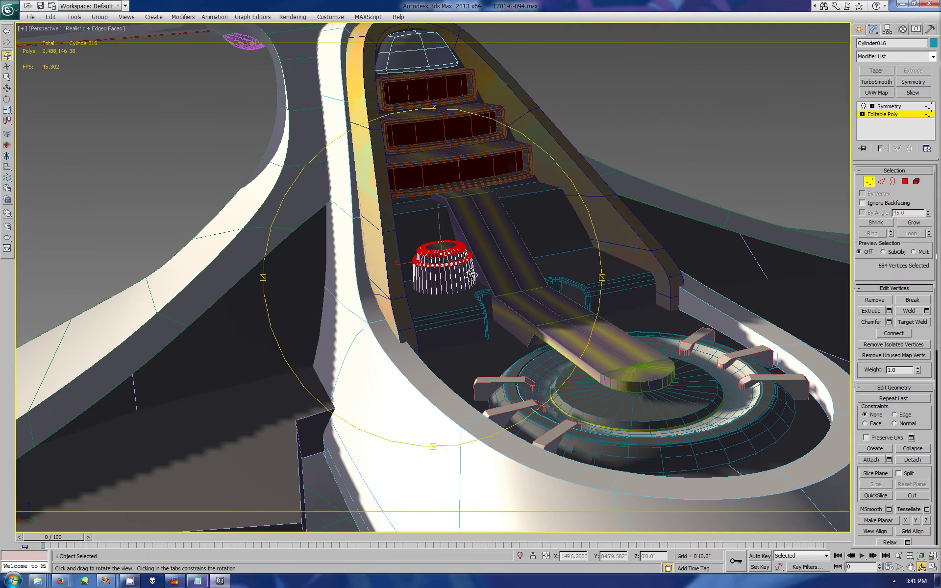
{"action": "key", "text": "w"}
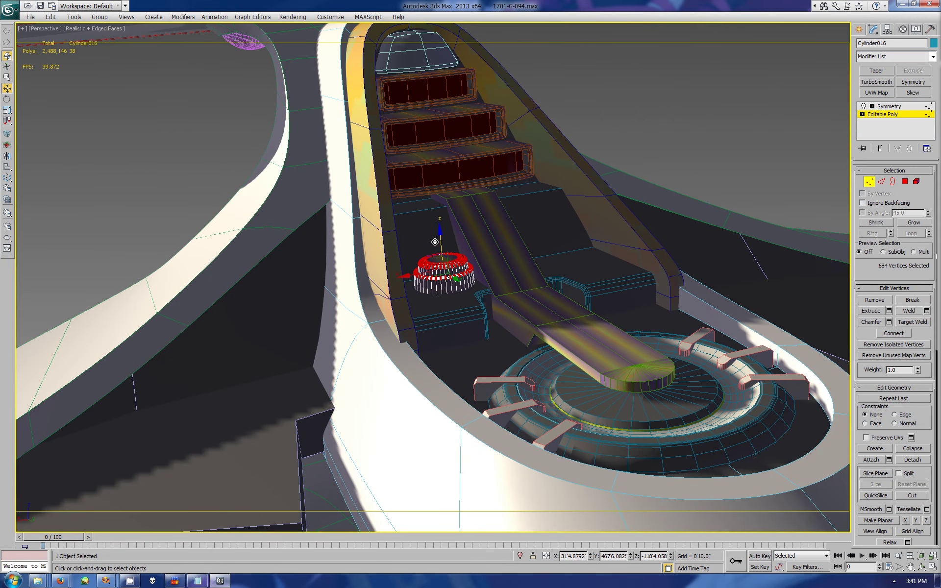
{"action": "left_click", "coordinate": [859, 30]}
Step: Orbit down into the cockpit recess and open the slanted side panel Box322 for editing
{"action": "mouse_move", "coordinate": [506, 318]}
{"action": "middle_mouse_down", "text": "alt"}
{"action": "mouse_move", "coordinate": [492, 264]}
{"action": "mouse_move", "coordinate": [551, 297]}
{"action": "middle_mouse_up", "text": "alt"}
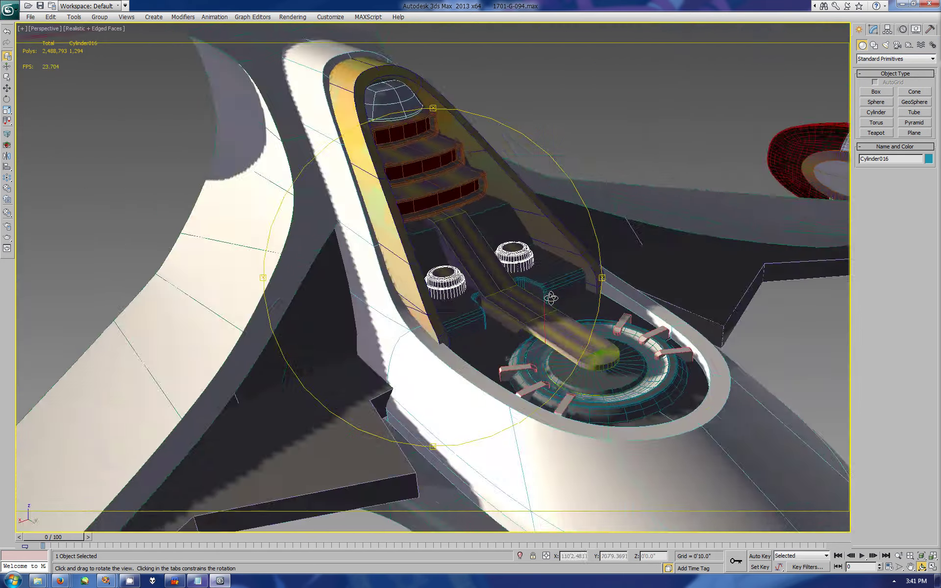
{"action": "left_click_drag", "start_coordinate": [551, 297], "coordinate": [561, 262]}
{"action": "mouse_move", "coordinate": [456, 328]}
{"action": "left_mouse_down"}
{"action": "mouse_move", "coordinate": [483, 310]}
{"action": "mouse_move", "coordinate": [471, 329]}
{"action": "left_mouse_up"}
{"action": "mouse_move", "coordinate": [447, 275]}
{"action": "left_mouse_down"}
{"action": "mouse_move", "coordinate": [485, 222]}
{"action": "mouse_move", "coordinate": [506, 249]}
{"action": "mouse_move", "coordinate": [512, 278]}
{"action": "left_mouse_up"}
{"action": "scroll", "coordinate": [438, 271], "scroll_direction": "up", "scroll_amount": 5}
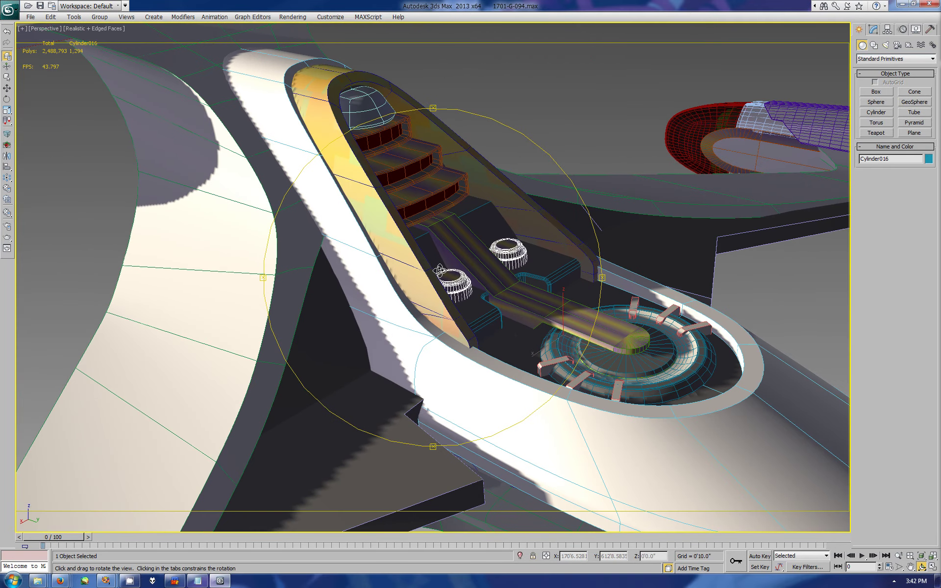
{"action": "key", "text": "w"}
{"action": "left_click", "coordinate": [873, 28]}
Step: Isolate the side panel in a four-viewport layout and frame it in the right and back views
{"action": "left_click", "coordinate": [275, 86]}
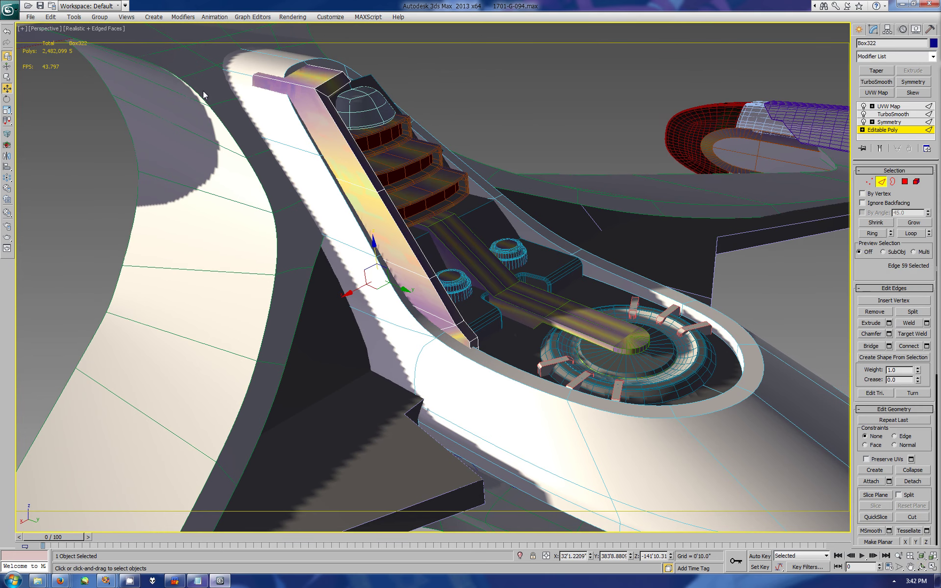
{"action": "left_click", "coordinate": [449, 328]}
{"action": "key", "text": "alt+w"}
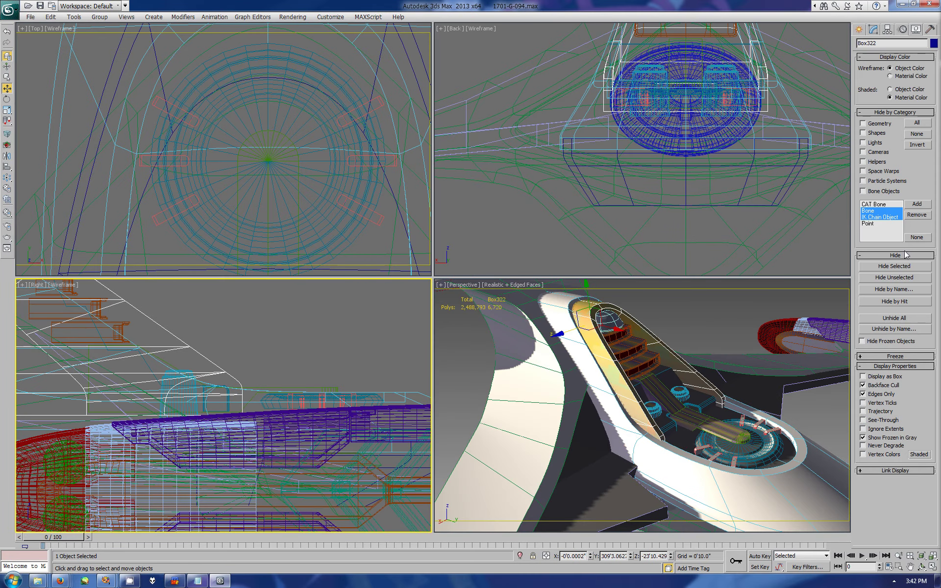
{"action": "key", "text": "alt+q"}
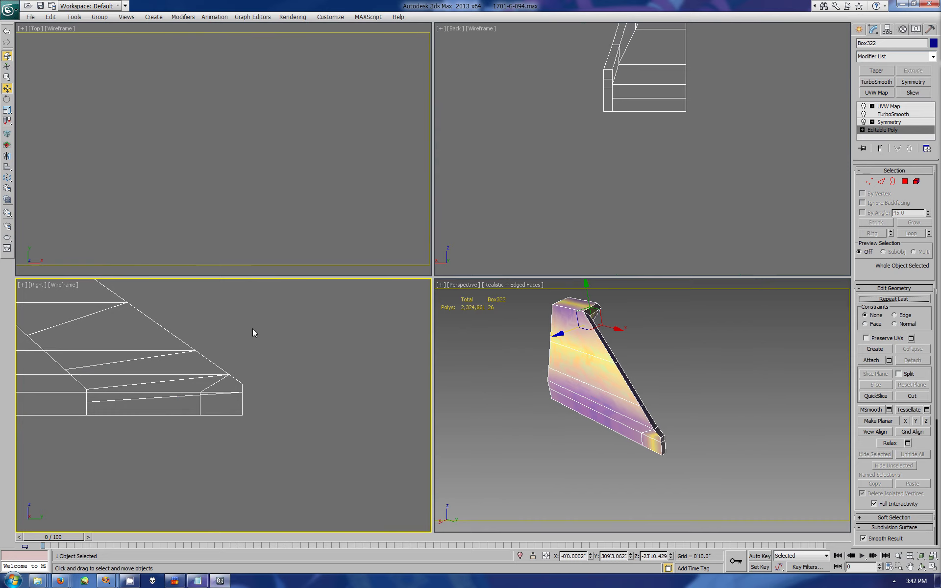
{"action": "key", "text": "z"}
{"action": "right_click", "coordinate": [609, 137]}
{"action": "key", "text": "z"}
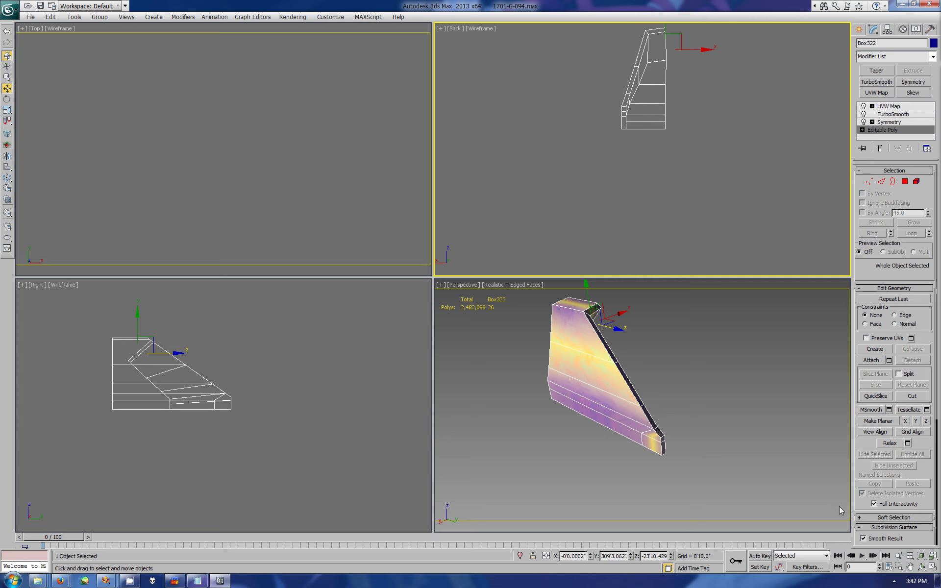
Step: Pan the back view to the panel top and enter vertex editing with Move active
{"action": "left_click", "coordinate": [910, 568]}
{"action": "scroll", "coordinate": [657, 169], "scroll_direction": "up", "scroll_amount": 3}
{"action": "left_click", "coordinate": [894, 170]}
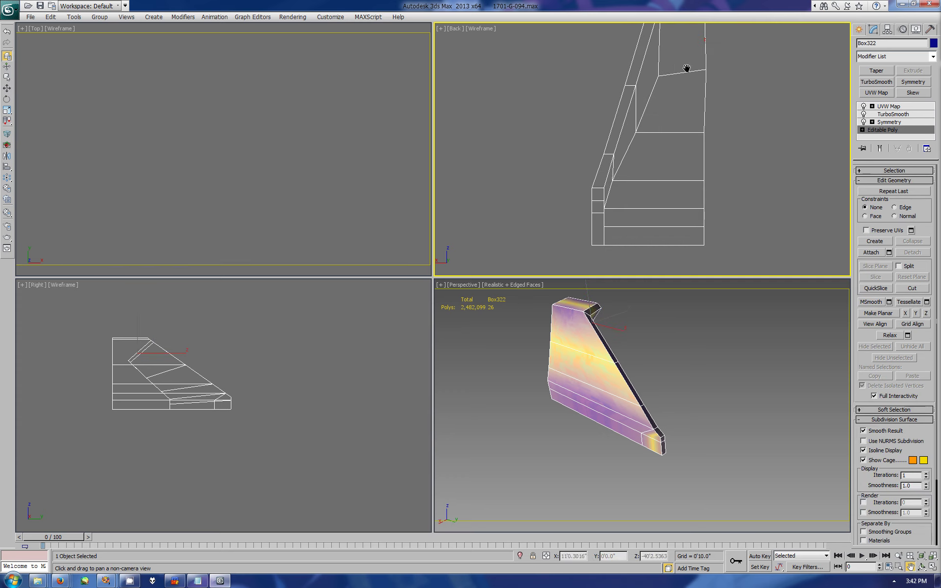
{"action": "left_click", "coordinate": [894, 170]}
{"action": "key", "text": "1"}
{"action": "key", "text": "w"}
Step: Nudge a lower vertex and the inner top vertex slightly left on X
{"action": "left_click", "coordinate": [699, 161]}
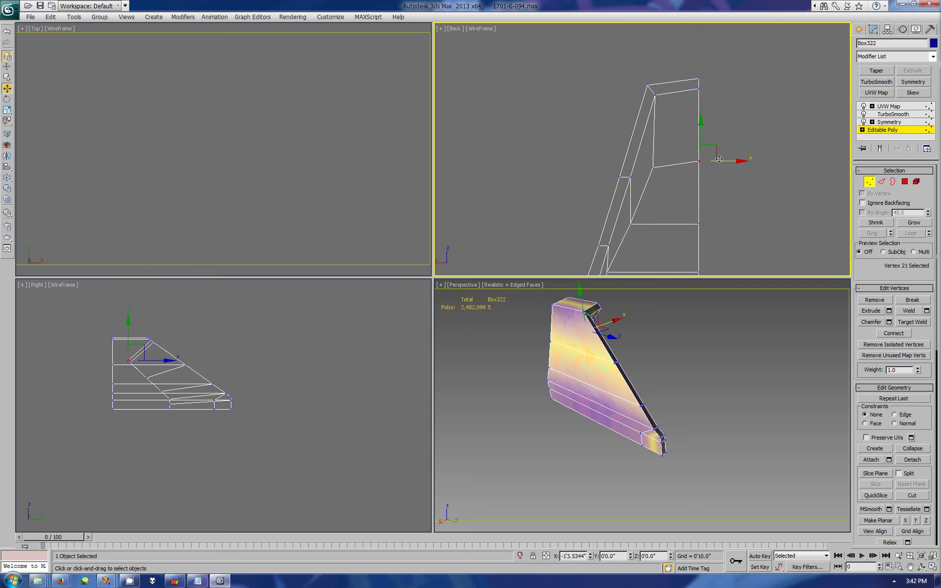
{"action": "scroll", "coordinate": [694, 104], "scroll_direction": "down", "scroll_amount": 3}
{"action": "left_click_drag", "start_coordinate": [694, 105], "coordinate": [657, 257]}
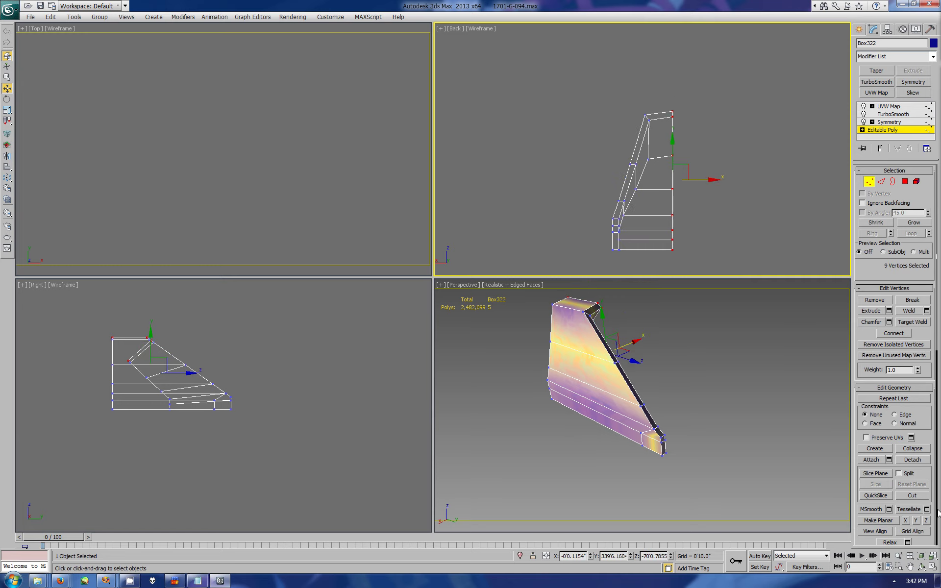
{"action": "left_click", "coordinate": [650, 158]}
{"action": "scroll", "coordinate": [645, 131], "scroll_direction": "up", "scroll_amount": 3}
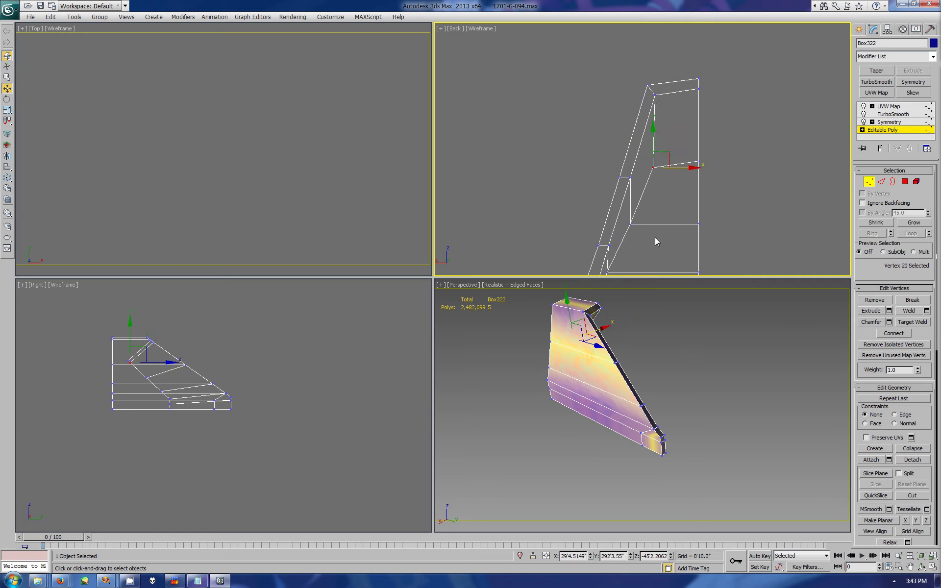
{"action": "left_click", "coordinate": [629, 222]}
{"action": "left_click_drag", "start_coordinate": [629, 222], "coordinate": [623, 223]}
{"action": "left_click", "coordinate": [653, 168]}
{"action": "left_click_drag", "start_coordinate": [673, 167], "coordinate": [669, 167]}
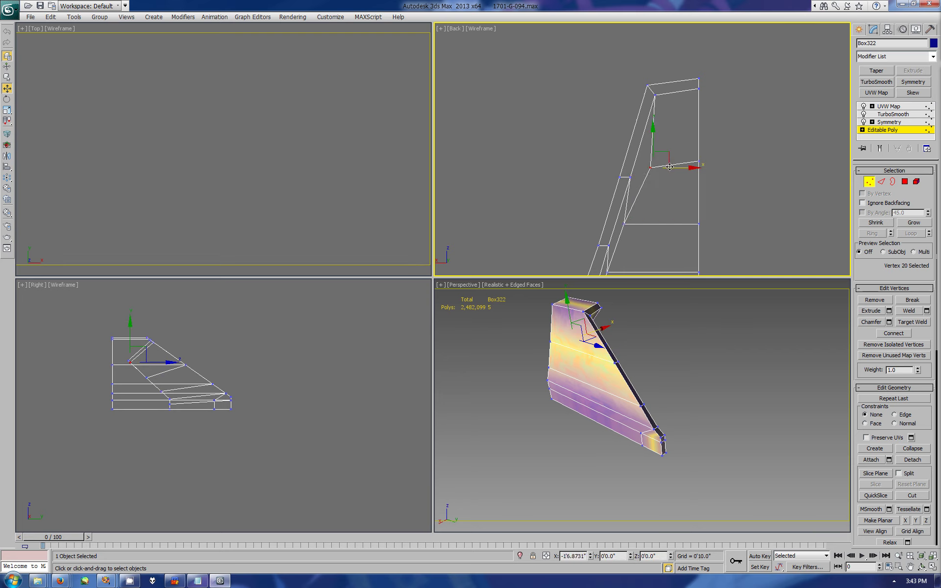
Step: Exit vertex editing and orbit the perspective view to inspect the mirrored panel
{"action": "left_click", "coordinate": [859, 30]}
{"action": "left_click", "coordinate": [922, 567]}
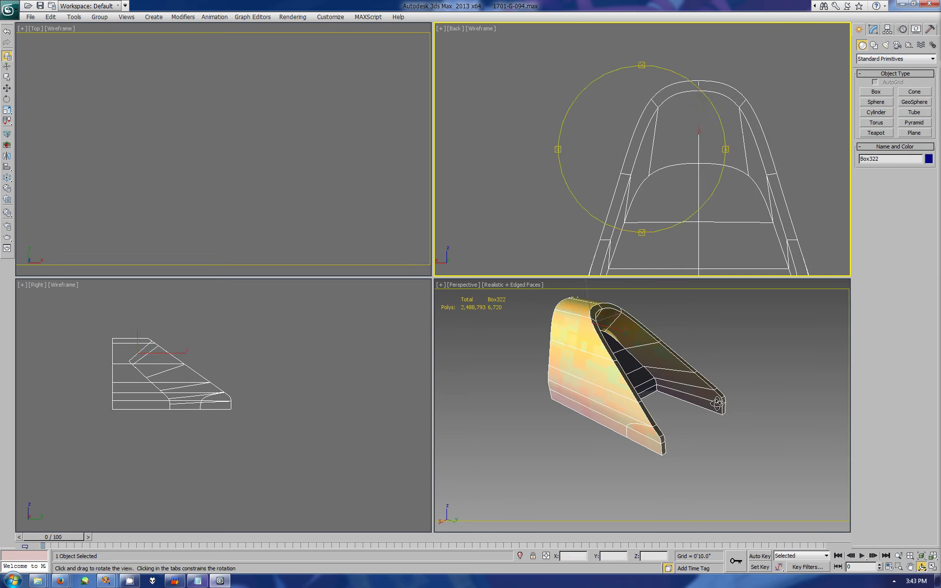
{"action": "left_click_drag", "start_coordinate": [686, 392], "coordinate": [653, 210]}
{"action": "scroll", "coordinate": [691, 275], "scroll_direction": "down", "scroll_amount": 3}
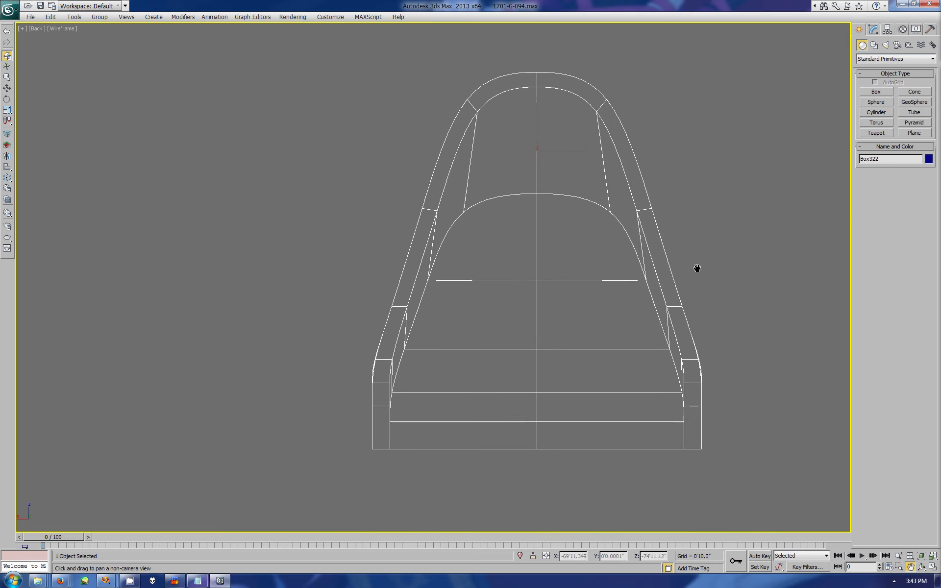
Step: Re-enter vertex editing on the panel half and select a vertex to move
{"action": "left_click", "coordinate": [873, 29]}
{"action": "left_click", "coordinate": [882, 129]}
{"action": "key", "text": "1"}
{"action": "key", "text": "w"}
{"action": "left_click", "coordinate": [454, 199]}
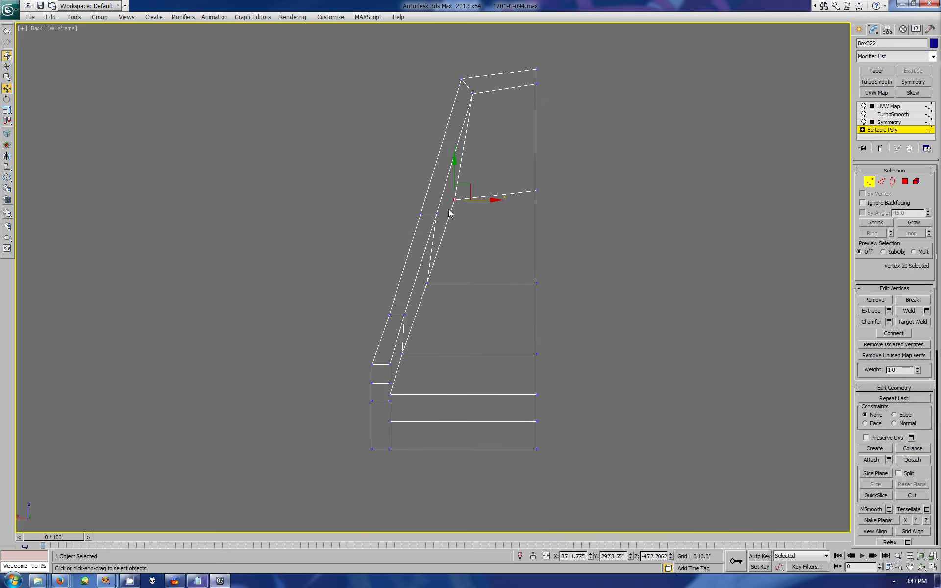
{"action": "left_click", "coordinate": [859, 29]}
Step: Draw a flat guide box beside the panel and convert it to Editable Poly
{"action": "left_click", "coordinate": [876, 92]}
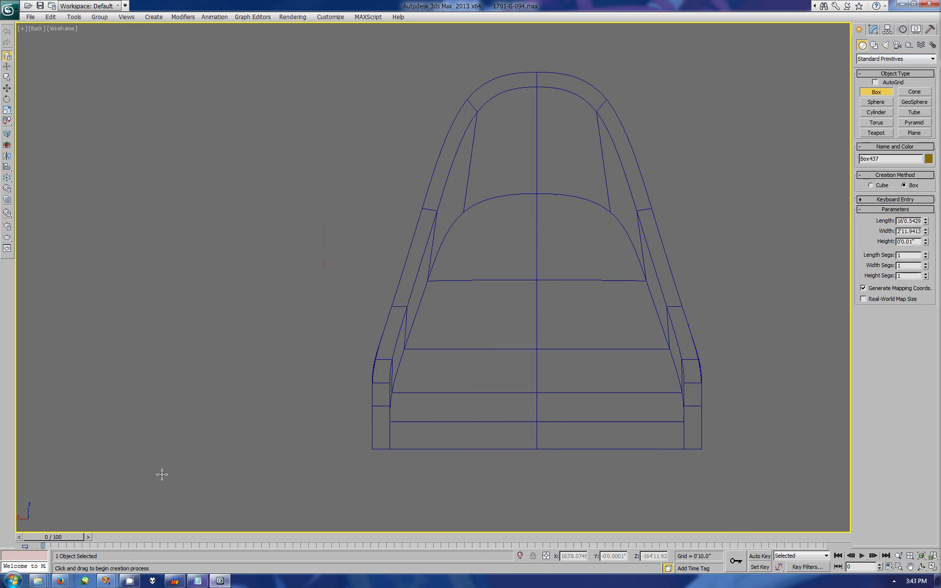
{"action": "left_click_drag", "start_coordinate": [415, 76], "coordinate": [135, 449]}
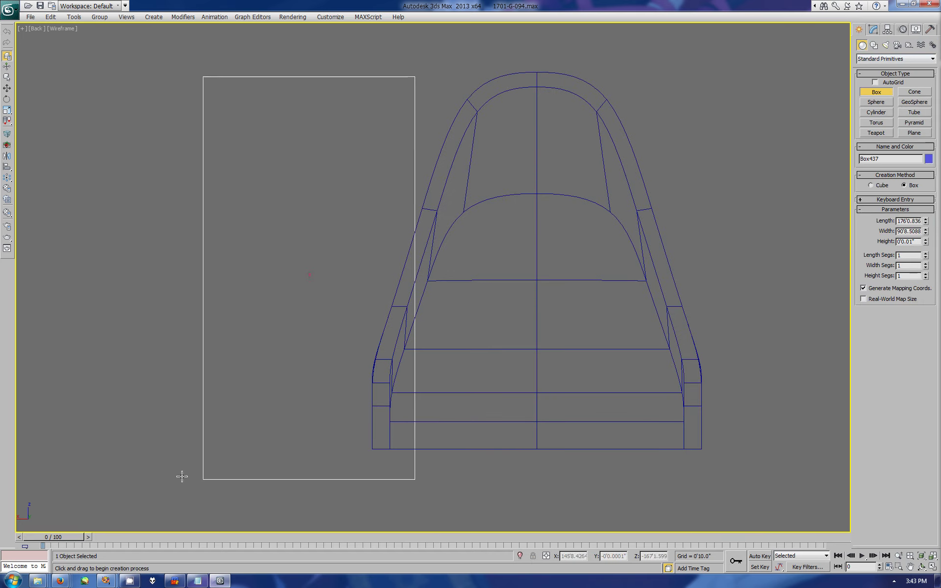
{"action": "left_click", "coordinate": [7, 144]}
{"action": "key", "text": "w"}
{"action": "key", "text": "1"}
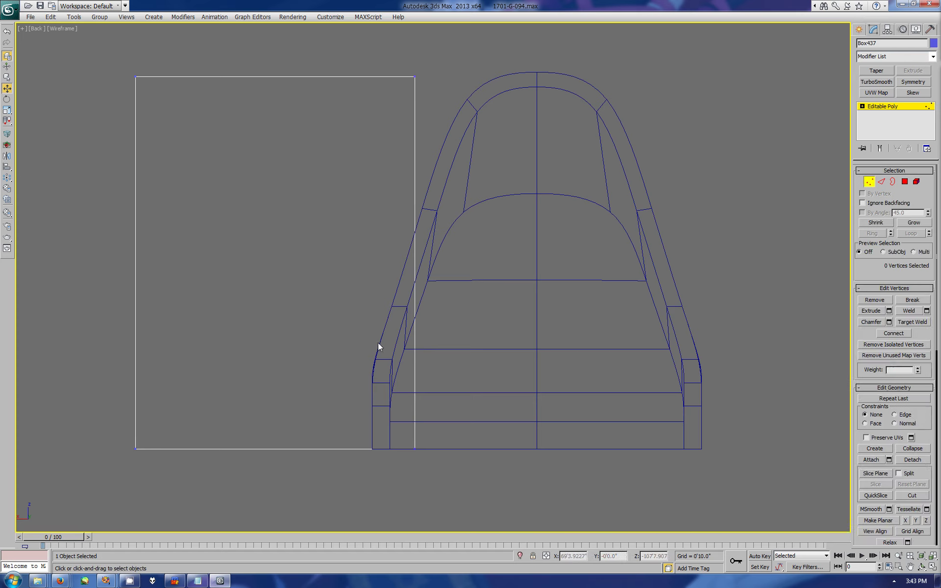
Step: Move the guide box's bottom edge and right corners onto the panel step and edge
{"action": "left_click_drag", "start_coordinate": [275, 419], "coordinate": [274, 353]}
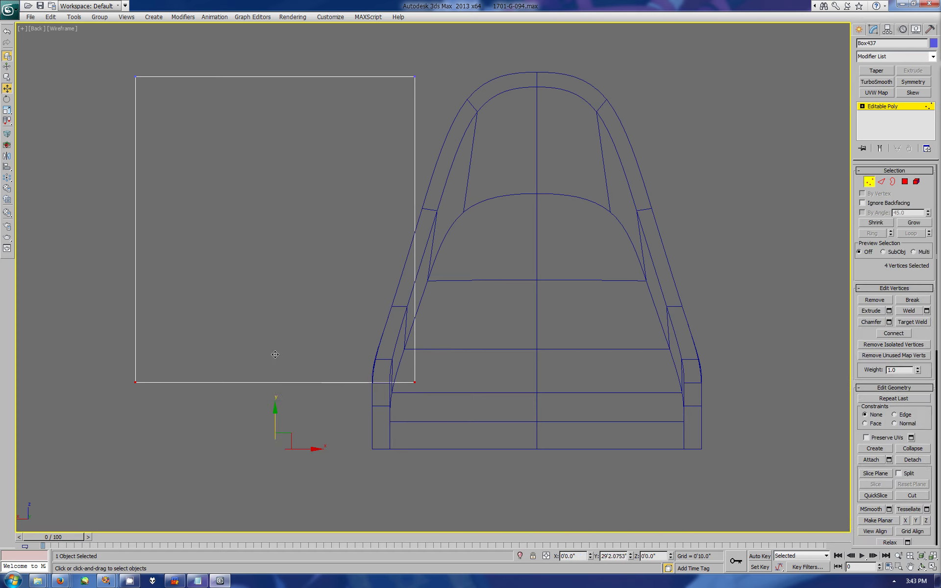
{"action": "left_click", "coordinate": [415, 383]}
{"action": "left_click_drag", "start_coordinate": [445, 382], "coordinate": [401, 374]}
{"action": "left_click", "coordinate": [415, 77]}
{"action": "left_click_drag", "start_coordinate": [442, 76], "coordinate": [487, 78]}
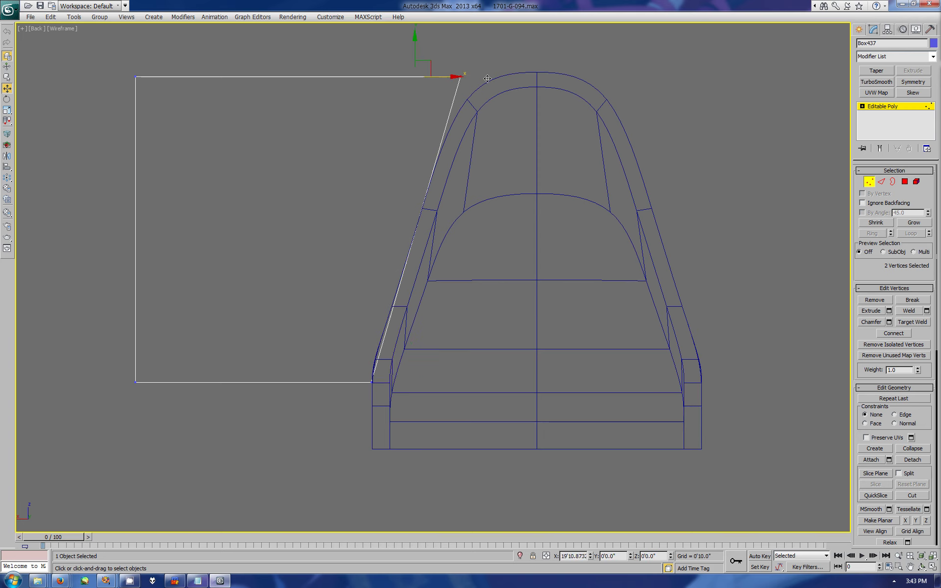
{"action": "key", "text": "1"}
Step: Turn off the side panel's smoothing and raise the flat guide box slightly
{"action": "left_click", "coordinate": [608, 140]}
{"action": "left_click", "coordinate": [882, 129]}
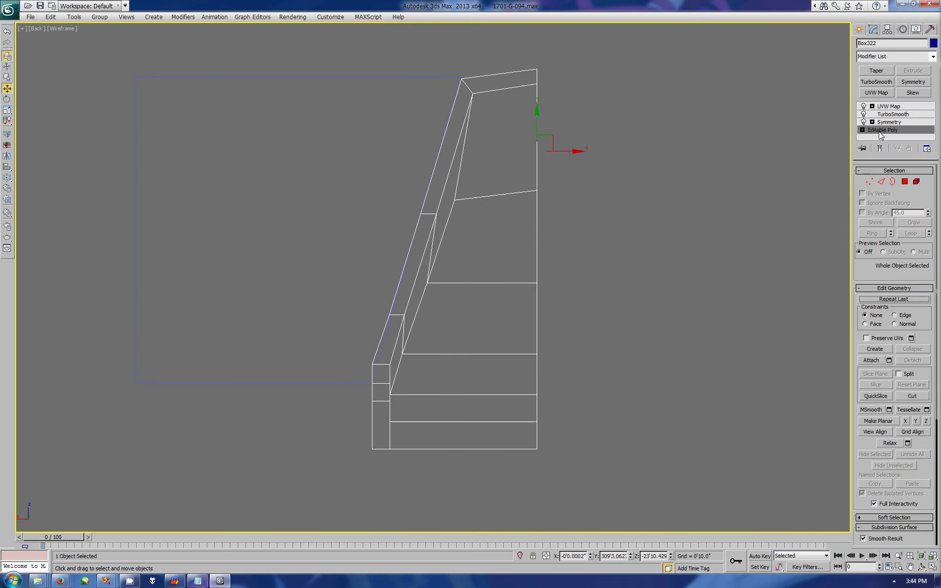
{"action": "right_click", "coordinate": [926, 187]}
{"action": "left_click", "coordinate": [859, 29]}
{"action": "left_click", "coordinate": [447, 118]}
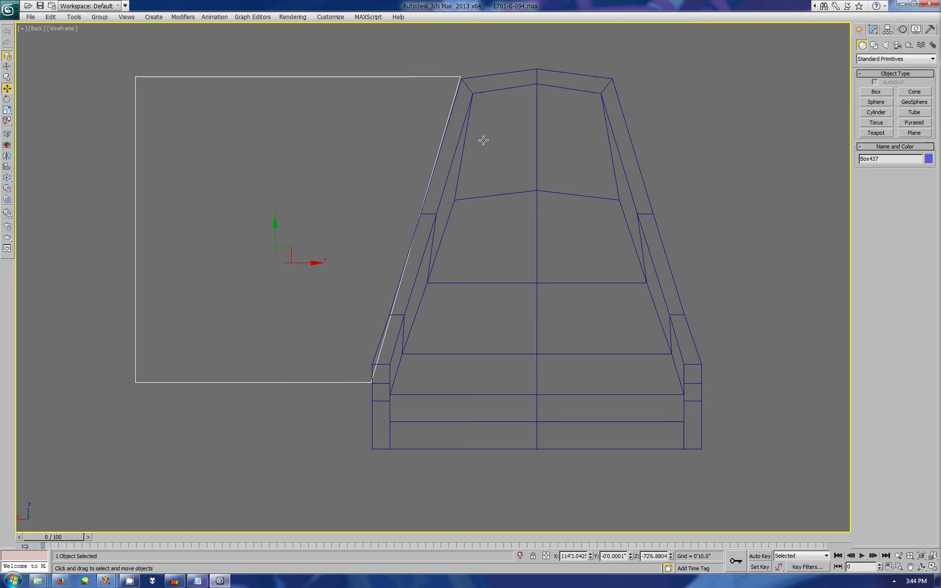
{"action": "left_click_drag", "start_coordinate": [290, 246], "coordinate": [292, 227]}
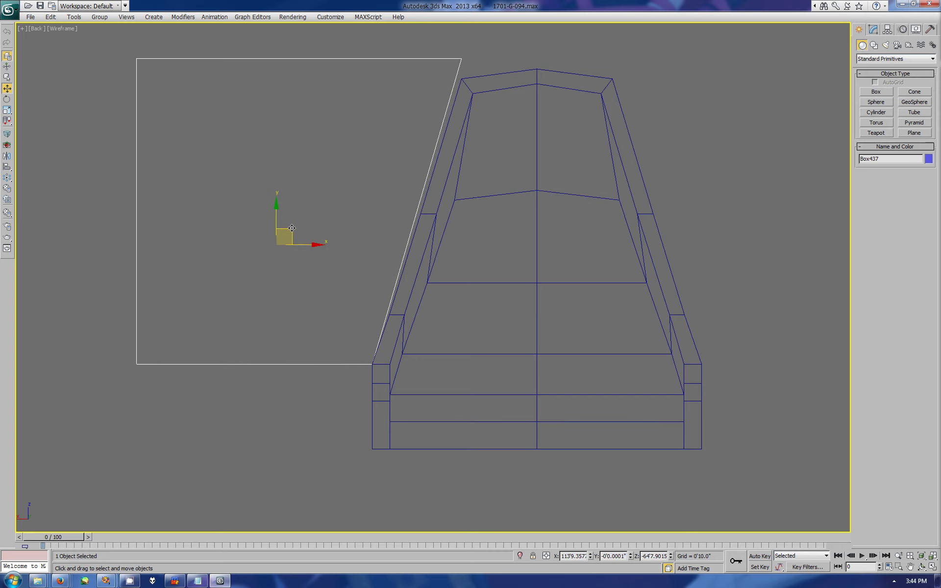
Step: Shift the guide box's top vertices and slanted edge slightly right
{"action": "left_click", "coordinate": [877, 30]}
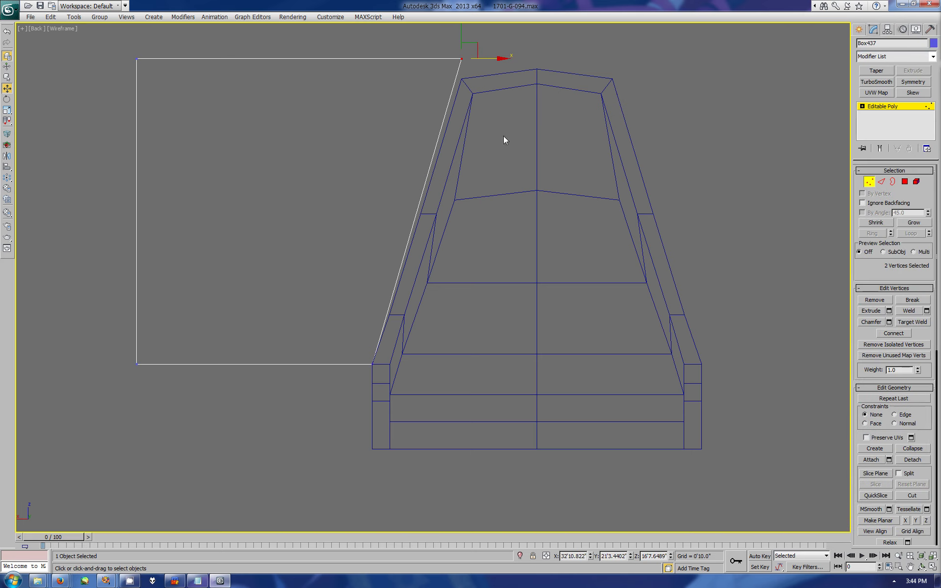
{"action": "left_click_drag", "start_coordinate": [480, 57], "coordinate": [485, 70]}
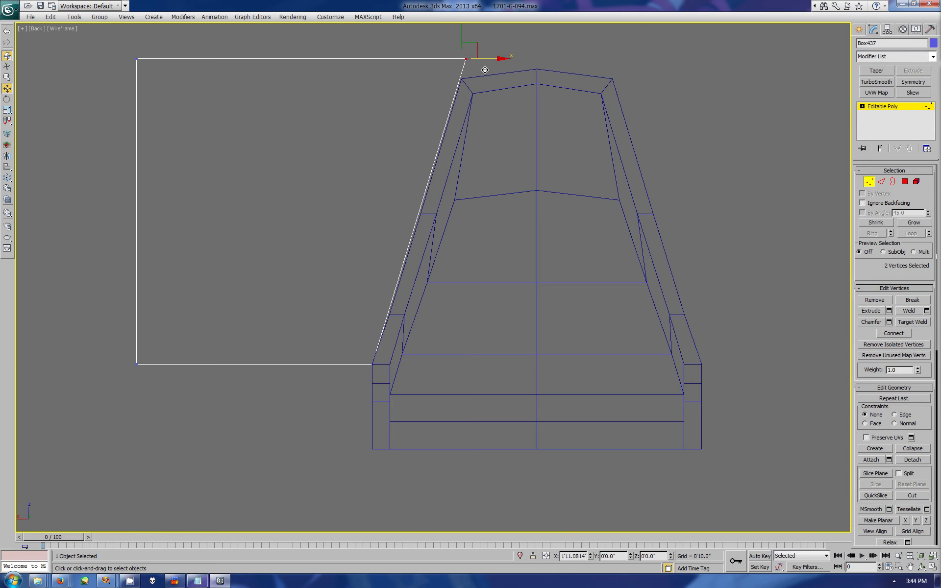
{"action": "key", "text": "2"}
{"action": "left_click", "coordinate": [406, 261]}
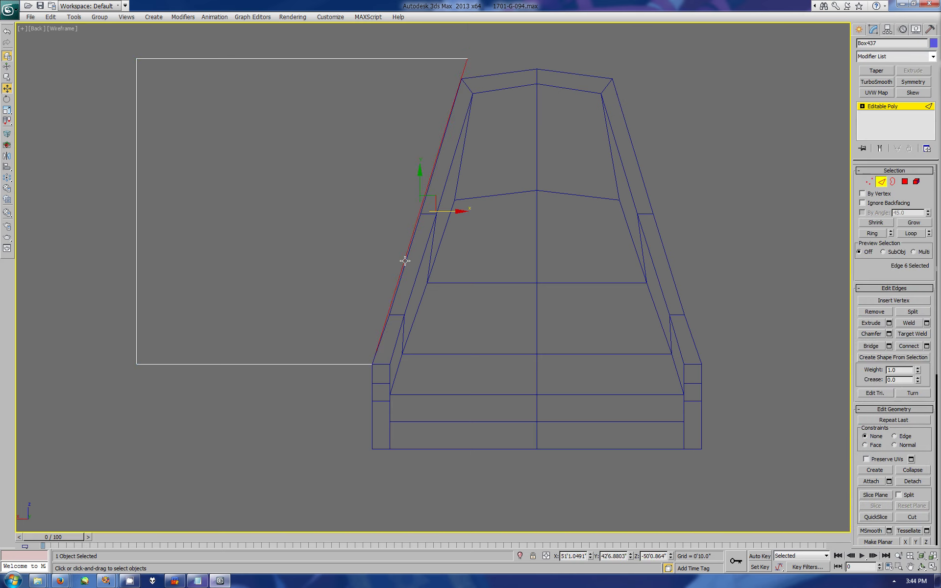
{"action": "left_click_drag", "start_coordinate": [444, 211], "coordinate": [464, 211]}
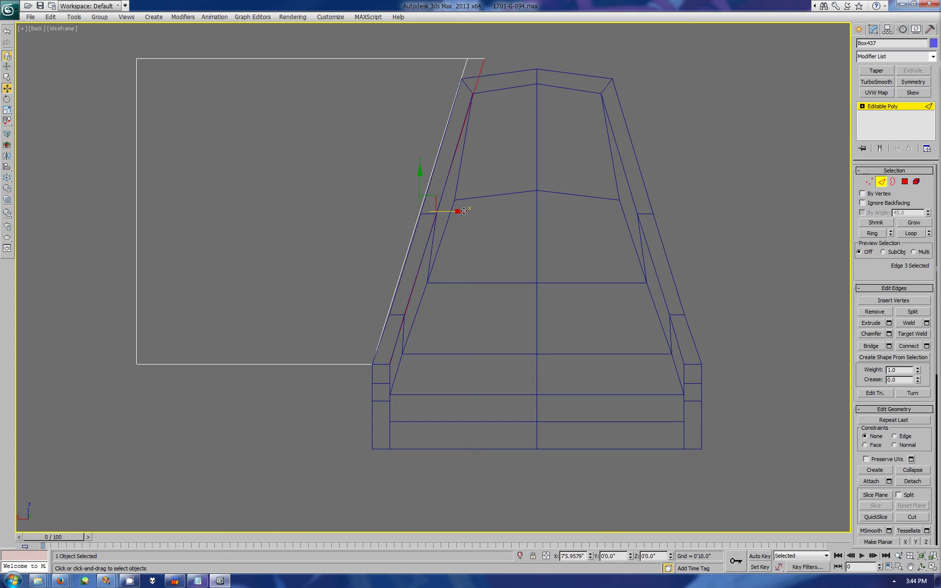
Step: Chamfer the guide box's slanted edge, adjust a new edge, and colour the box dark red
{"action": "left_click", "coordinate": [889, 334]}
{"action": "left_click", "coordinate": [473, 304]}
{"action": "left_click", "coordinate": [473, 209]}
{"action": "left_click_drag", "start_coordinate": [473, 210], "coordinate": [476, 214]}
{"action": "left_click", "coordinate": [869, 181]}
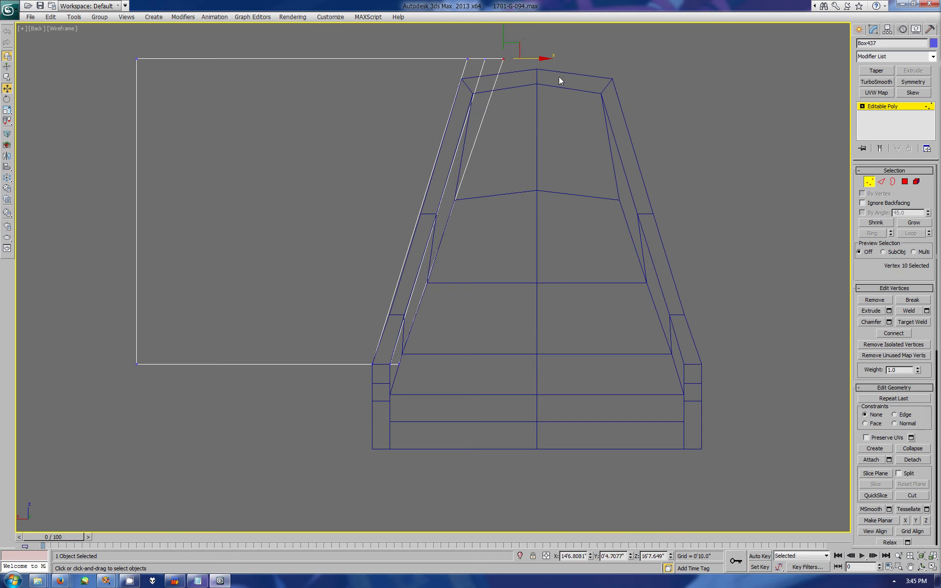
{"action": "key", "text": "ctrl+b"}
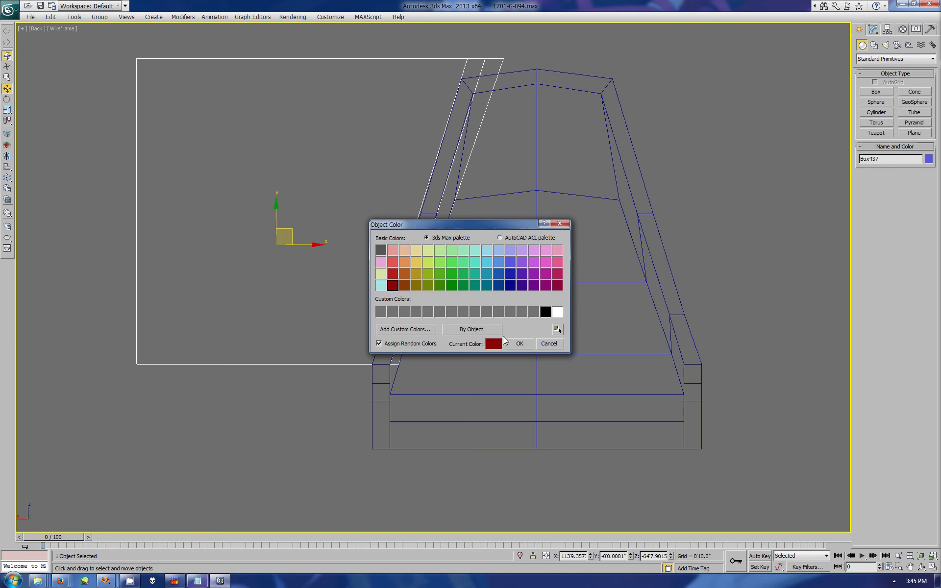
{"action": "left_click", "coordinate": [519, 343]}
Step: Realign the side panel's top and step vertices to follow the guide box's edge
{"action": "left_click", "coordinate": [581, 87]}
{"action": "left_click", "coordinate": [873, 30]}
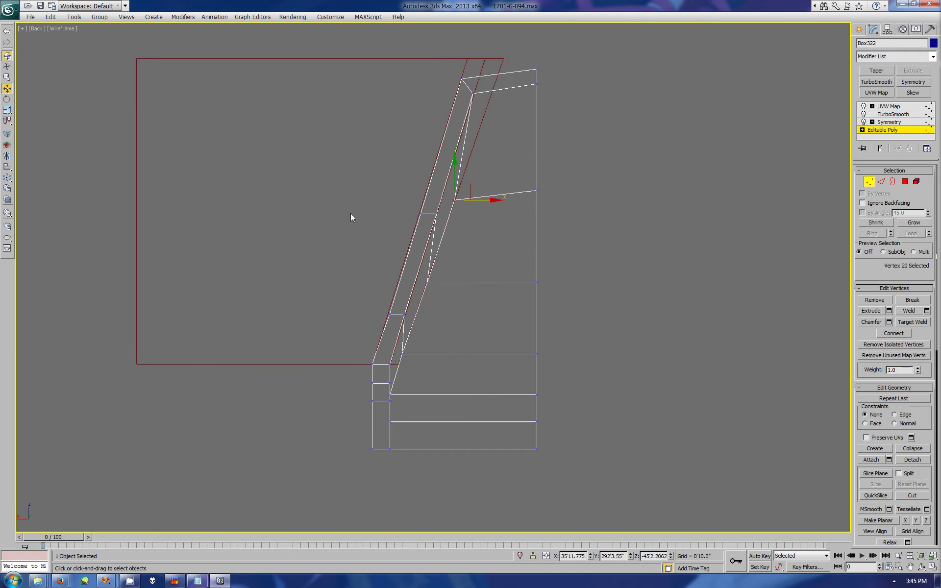
{"action": "left_click_drag", "start_coordinate": [351, 217], "coordinate": [441, 210]}
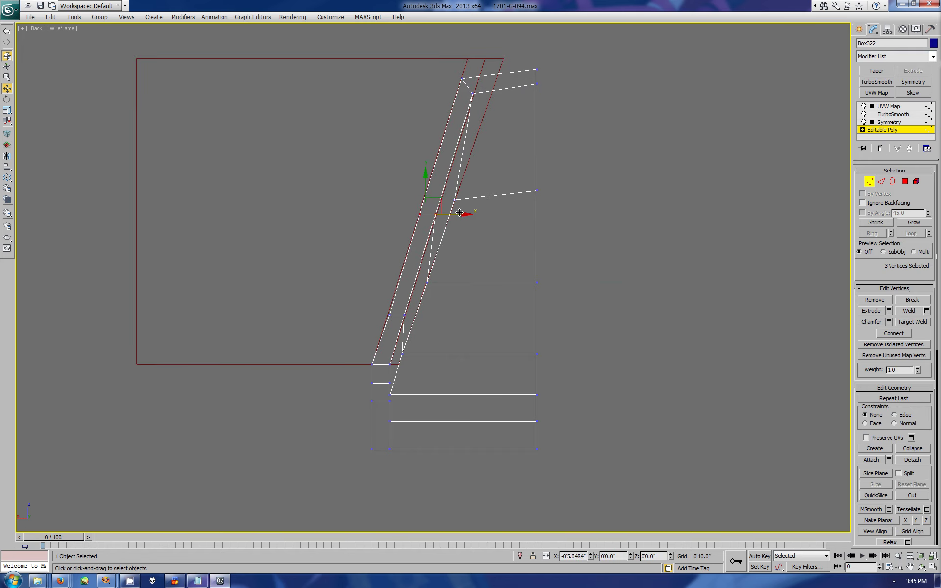
{"action": "left_click", "coordinate": [436, 215]}
{"action": "scroll", "coordinate": [434, 278], "scroll_direction": "up", "scroll_amount": 2}
{"action": "left_click", "coordinate": [483, 24]}
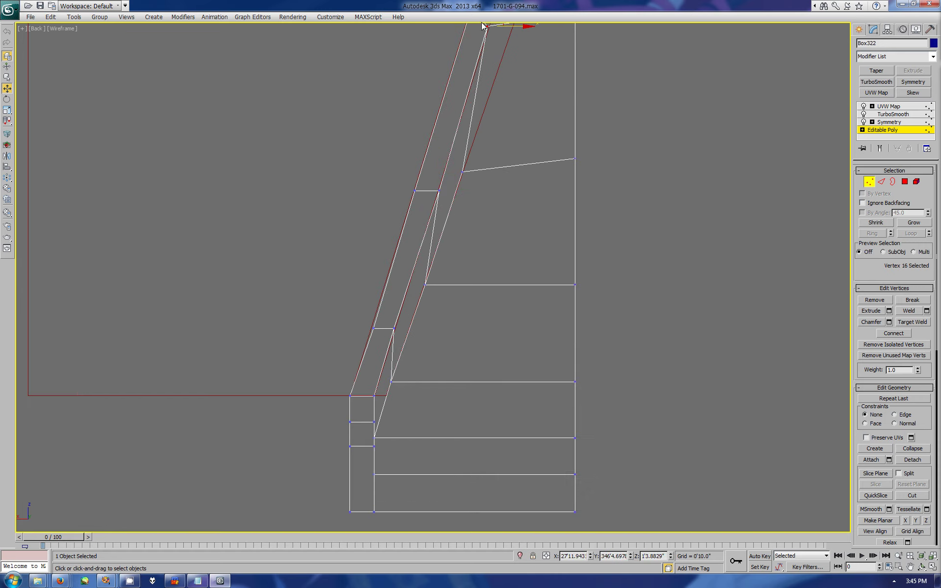
{"action": "left_click_drag", "start_coordinate": [509, 26], "coordinate": [512, 28]}
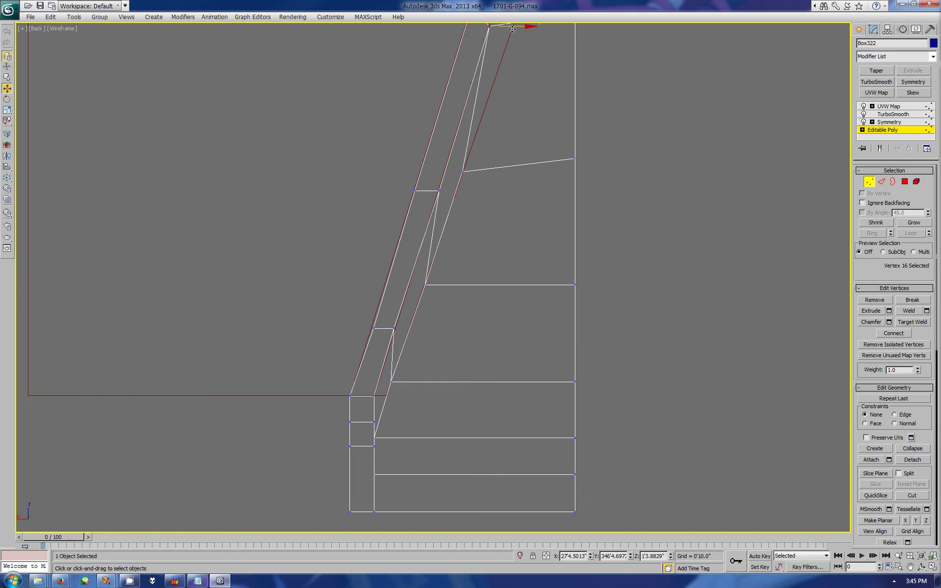
{"action": "mouse_move", "coordinate": [360, 316]}
{"action": "left_mouse_down"}
{"action": "mouse_move", "coordinate": [380, 339]}
{"action": "mouse_move", "coordinate": [420, 329]}
{"action": "left_mouse_up"}
{"action": "left_click", "coordinate": [425, 284]}
{"action": "left_click_drag", "start_coordinate": [462, 284], "coordinate": [460, 283]}
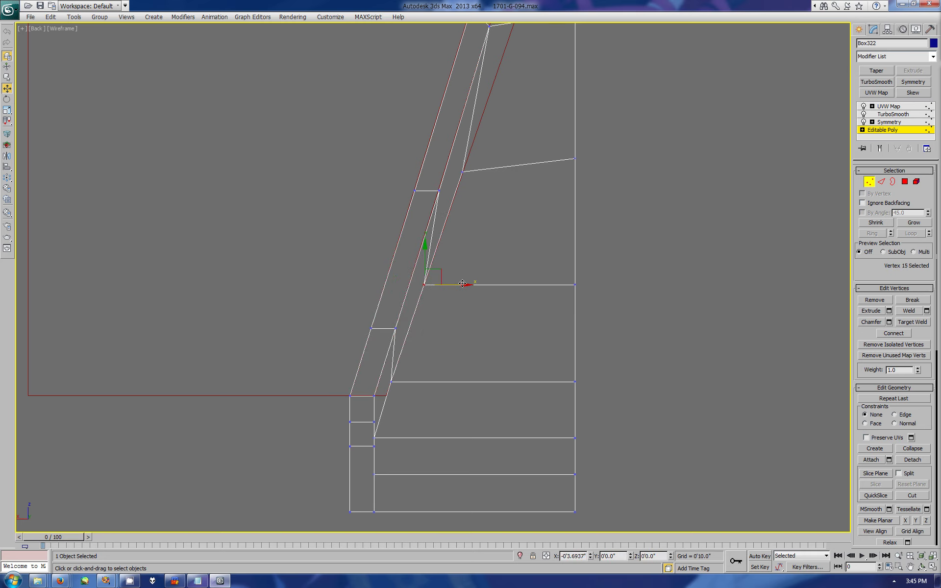
Step: Select the upper-step vertices, then exit editing to view the full mirrored frame
{"action": "left_click", "coordinate": [225, 369]}
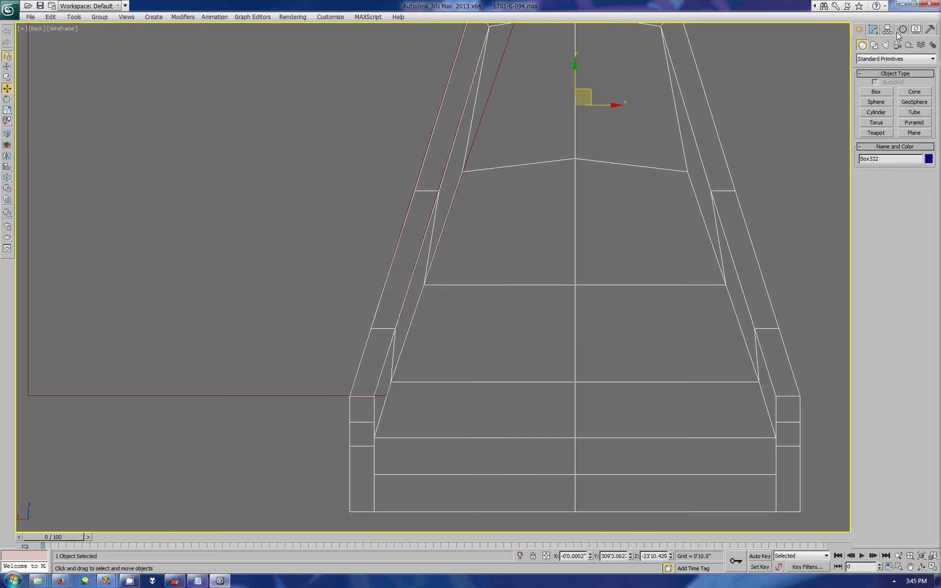
{"action": "left_click", "coordinate": [886, 129]}
{"action": "left_click_drag", "start_coordinate": [359, 172], "coordinate": [422, 190]}
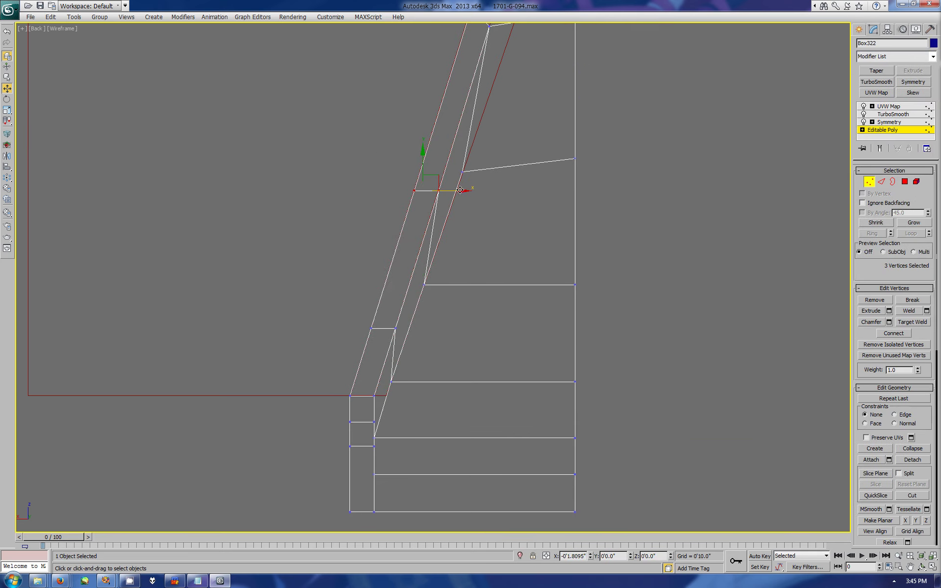
{"action": "left_click", "coordinate": [858, 30]}
{"action": "left_click", "coordinate": [315, 205]}
Step: Hide the red reference plane via Display > Hide Selected and select Box322
{"action": "left_click", "coordinate": [381, 165]}
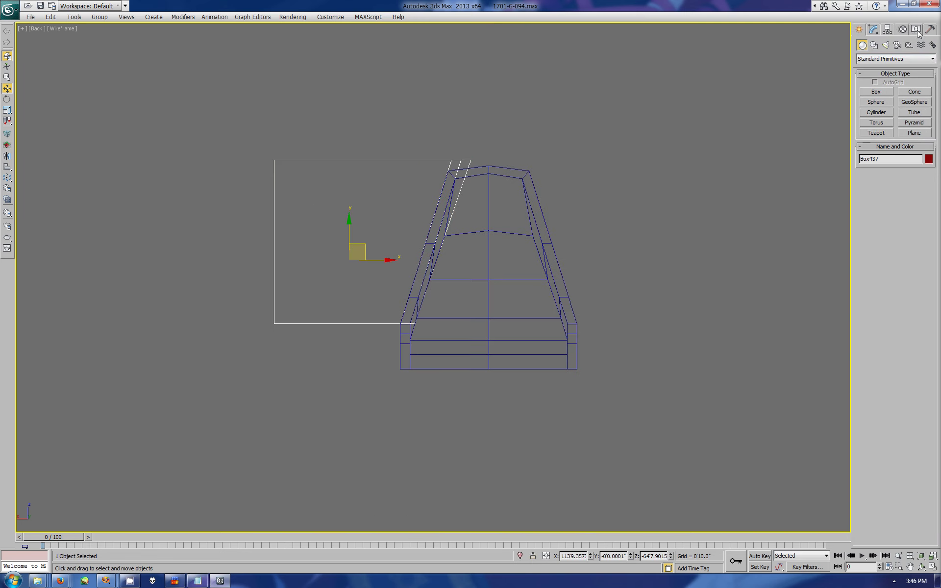
{"action": "left_click", "coordinate": [916, 30]}
{"action": "left_click", "coordinate": [894, 266]}
{"action": "left_click", "coordinate": [525, 175]}
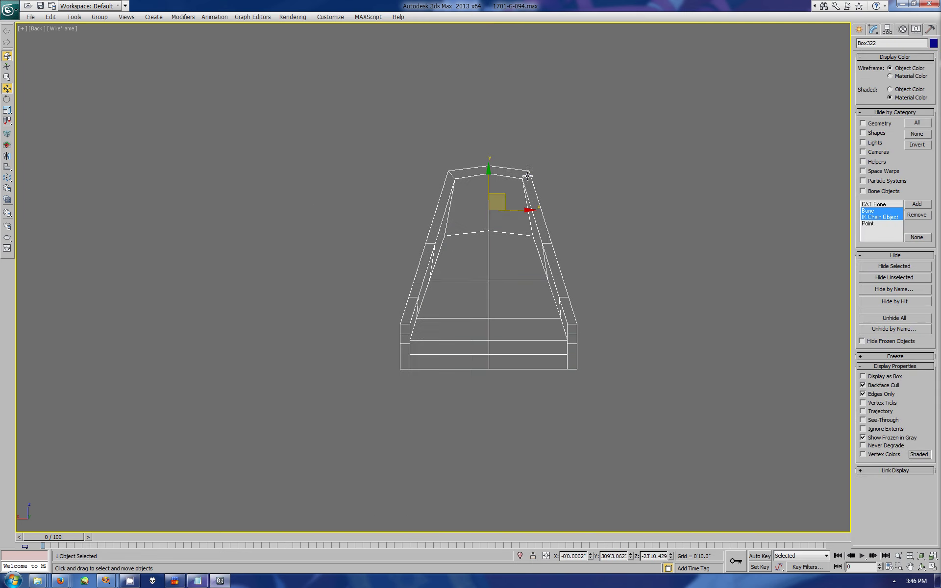
Step: Inspect the frame's smoothing modifier and maximize the side view
{"action": "left_click", "coordinate": [875, 30]}
{"action": "left_click", "coordinate": [894, 121]}
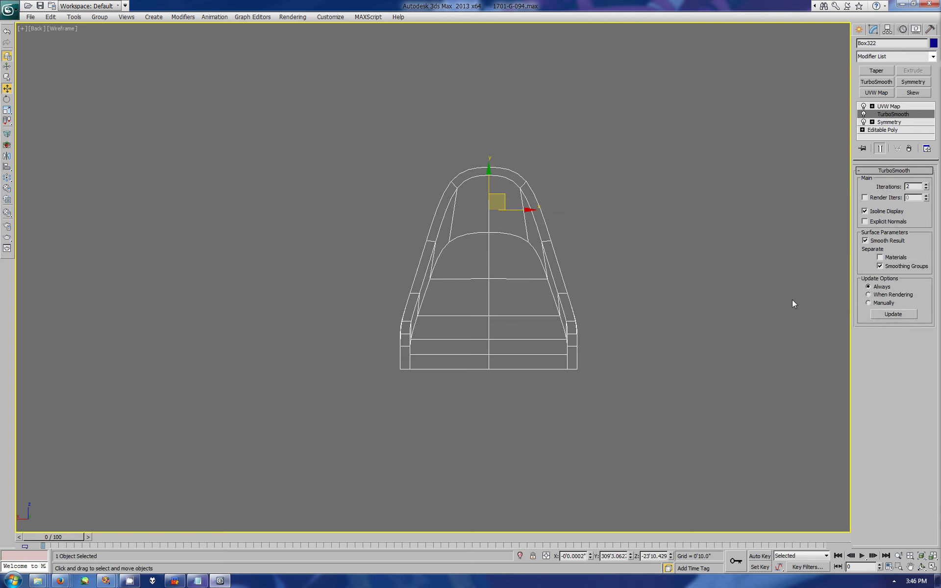
{"action": "left_click", "coordinate": [933, 567]}
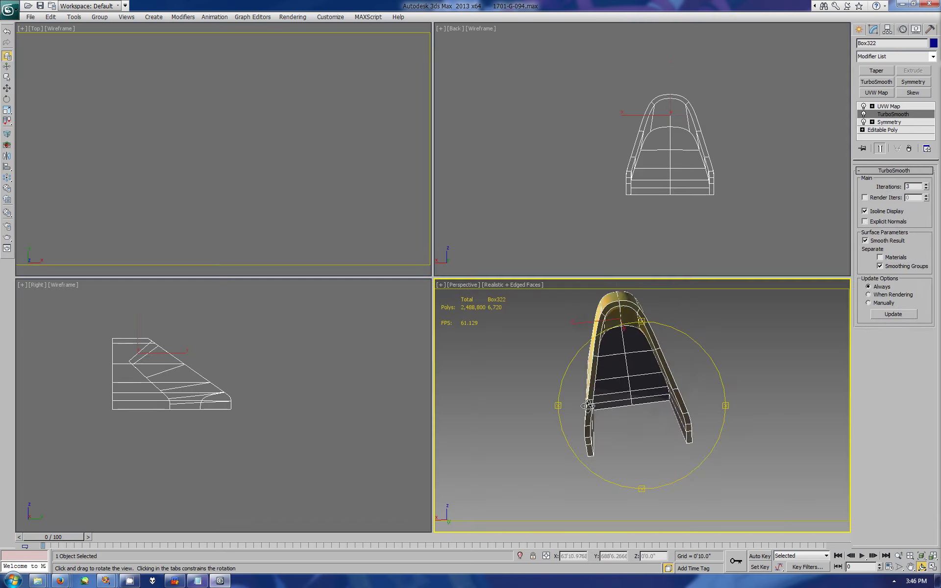
{"action": "mouse_move", "coordinate": [637, 383]}
{"action": "left_mouse_down"}
{"action": "mouse_move", "coordinate": [646, 410]}
{"action": "mouse_move", "coordinate": [647, 388]}
{"action": "left_mouse_up"}
{"action": "left_click", "coordinate": [238, 429]}
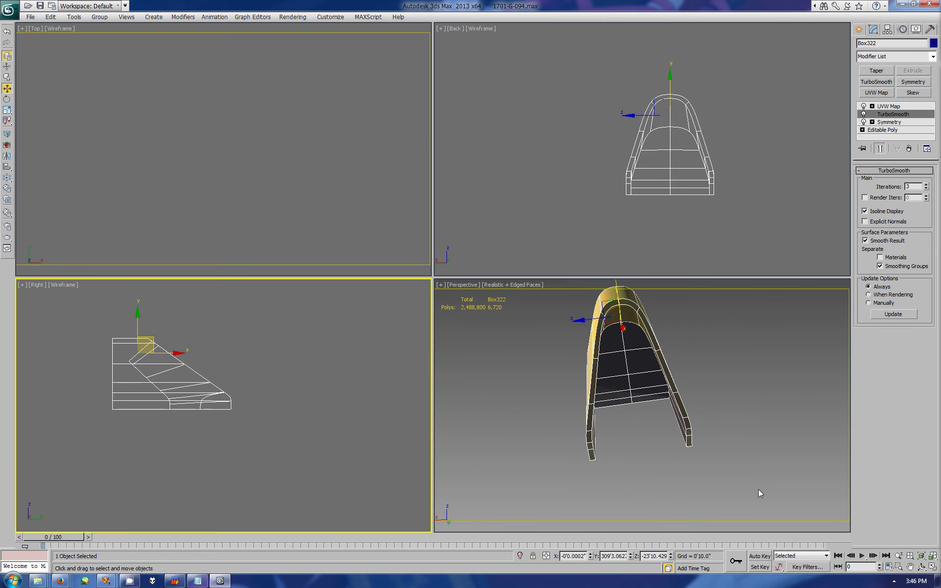
{"action": "left_click", "coordinate": [933, 567]}
{"action": "scroll", "coordinate": [592, 331], "scroll_direction": "up", "scroll_amount": 5}
{"action": "scroll", "coordinate": [470, 269], "scroll_direction": "down", "scroll_amount": 5}
Step: Cut a new edge near the frame's lower front corner with the Cut tool
{"action": "key", "text": "1"}
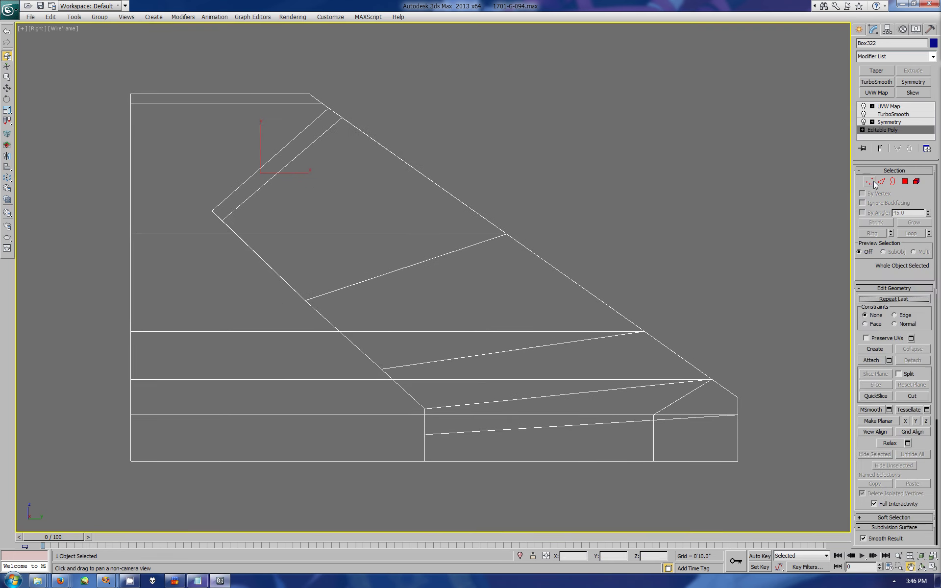
{"action": "key", "text": "alt+c"}
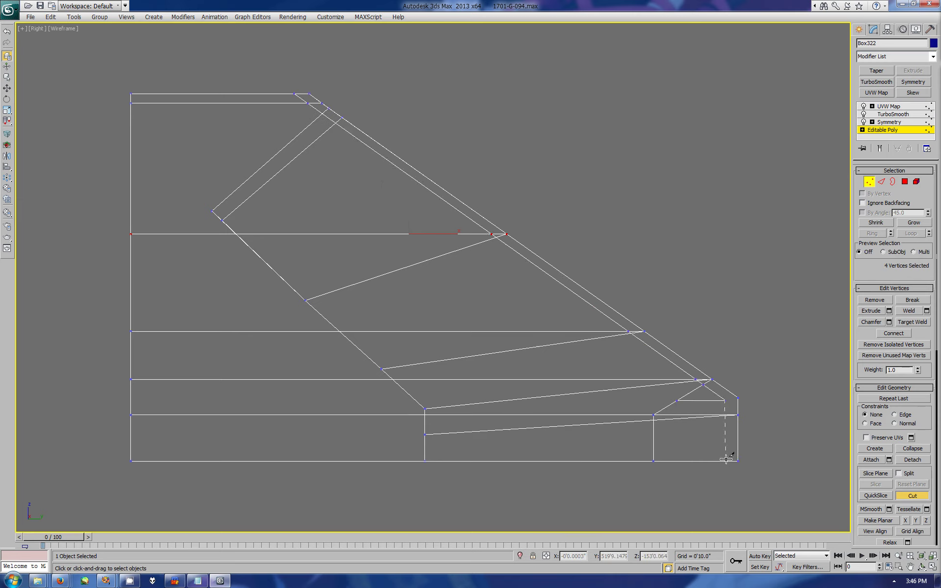
{"action": "right_click", "coordinate": [690, 429]}
{"action": "left_click", "coordinate": [933, 567]}
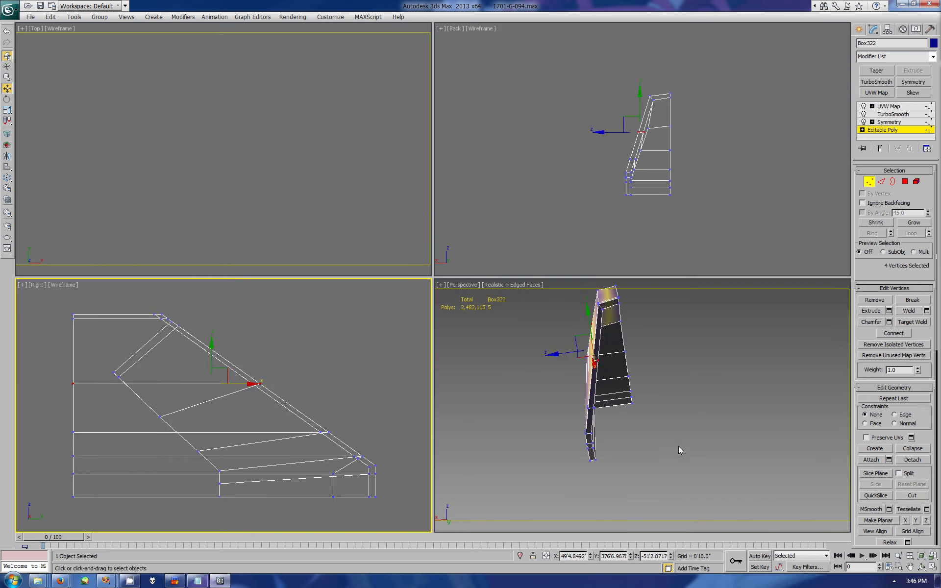
{"action": "middle_click", "coordinate": [679, 447]}
{"action": "key", "text": "alt+w"}
{"action": "left_click", "coordinate": [921, 567]}
{"action": "scroll", "coordinate": [429, 227], "scroll_direction": "up", "scroll_amount": 4}
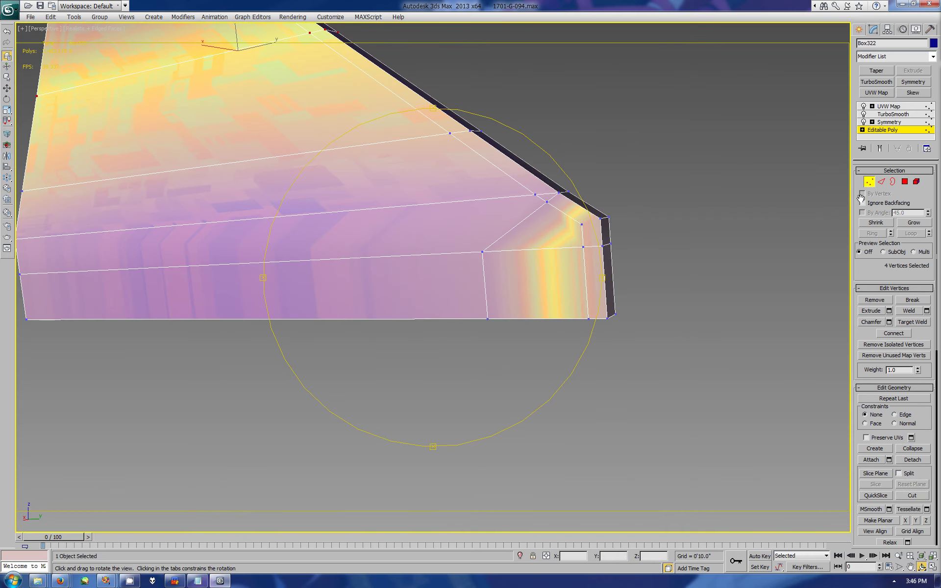
Step: Select the lower front corner vertex and preview the smoothed result
{"action": "key", "text": "2"}
{"action": "key", "text": "w"}
{"action": "left_click", "coordinate": [547, 189]}
{"action": "left_click", "coordinate": [515, 210]}
{"action": "left_click", "coordinate": [813, 198]}
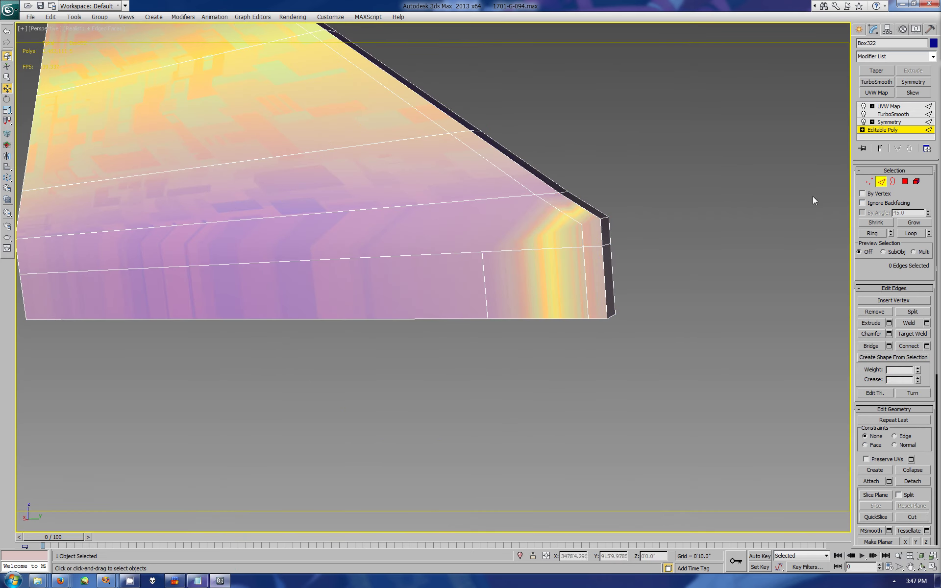
{"action": "key", "text": "1"}
{"action": "left_click", "coordinate": [582, 225], "text": "ctrl"}
{"action": "left_click", "coordinate": [890, 130]}
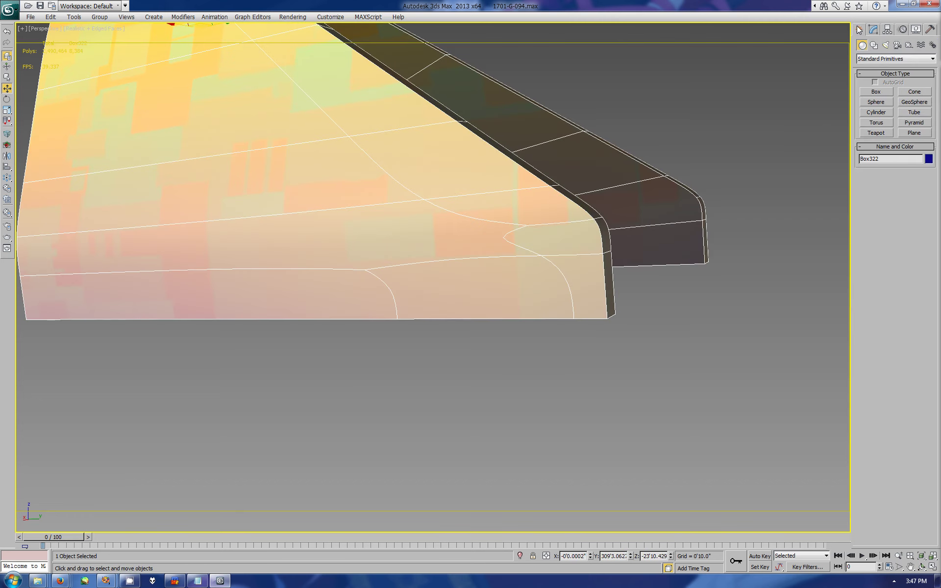
{"action": "left_click", "coordinate": [868, 182]}
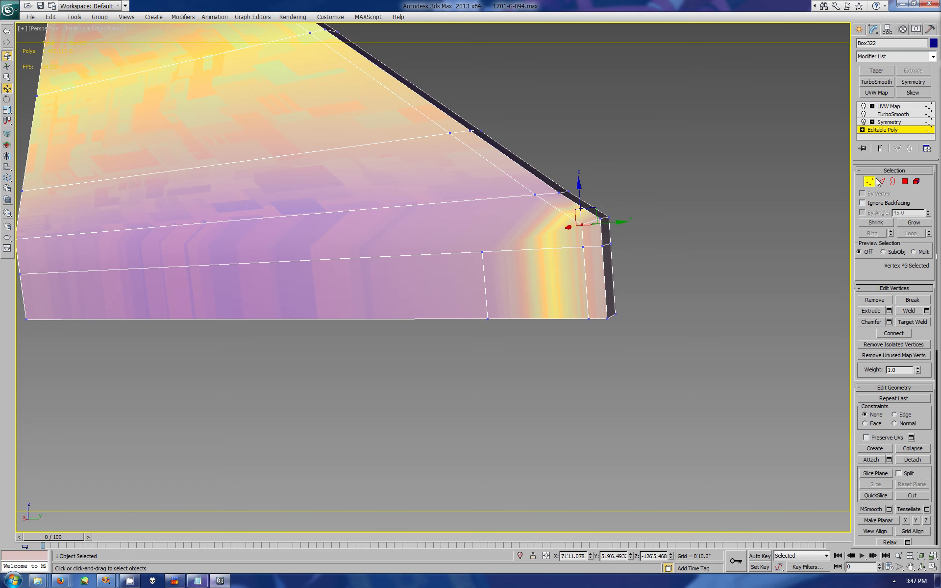
Step: Remove the stray edge and loop-select the frame's horizontal side edges
{"action": "left_click", "coordinate": [486, 285]}
{"action": "key", "text": "BackSpace"}
{"action": "left_click", "coordinate": [544, 246]}
{"action": "left_click", "coordinate": [606, 231]}
{"action": "left_click", "coordinate": [911, 234]}
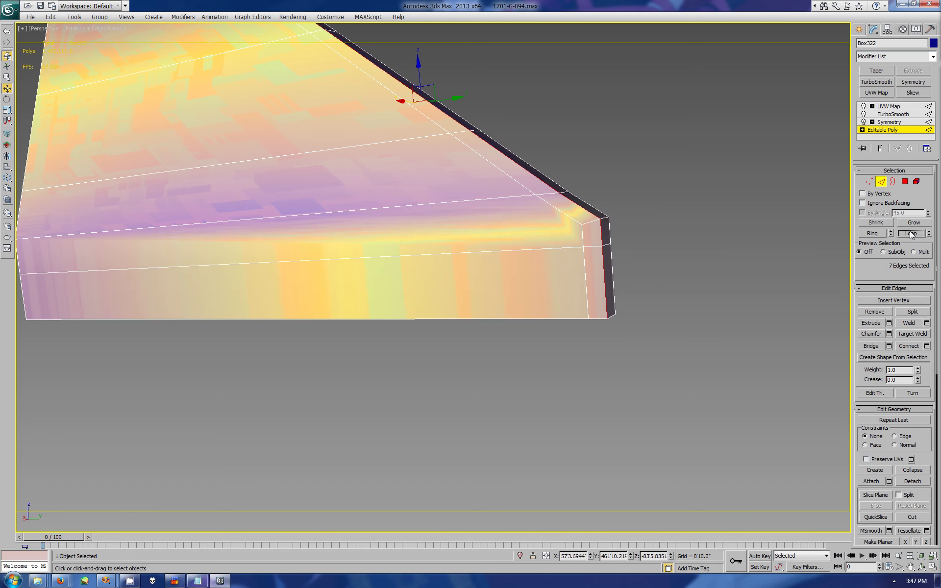
{"action": "left_click", "coordinate": [905, 182], "text": "ctrl"}
{"action": "scroll", "coordinate": [900, 456], "scroll_direction": "down", "scroll_amount": 5}
{"action": "scroll", "coordinate": [900, 456], "scroll_direction": "down", "scroll_amount": 5}
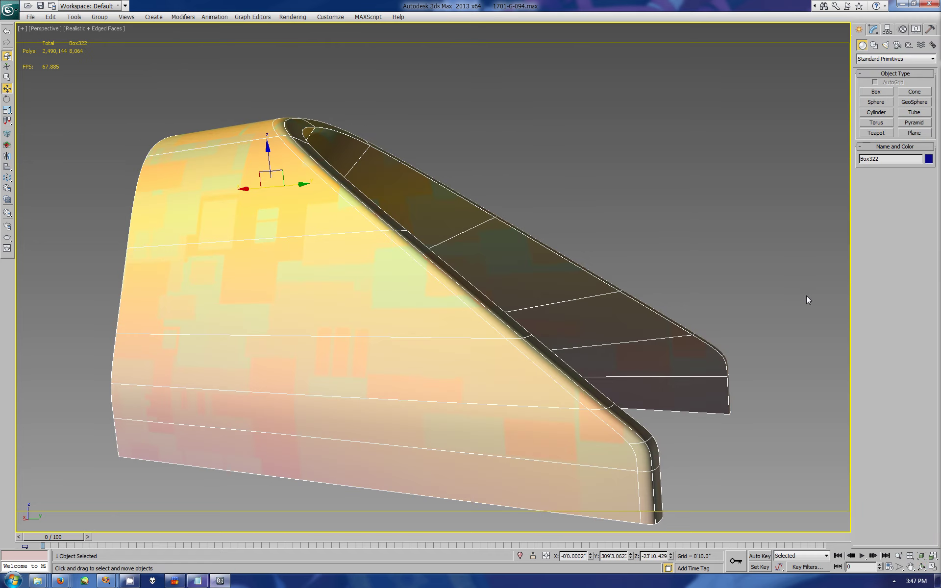
{"action": "mouse_move", "coordinate": [441, 255]}
{"action": "middle_mouse_down", "text": "alt"}
{"action": "mouse_move", "coordinate": [457, 254]}
{"action": "mouse_move", "coordinate": [483, 301]}
{"action": "mouse_move", "coordinate": [544, 250]}
{"action": "mouse_move", "coordinate": [495, 313]}
{"action": "middle_mouse_up", "text": "alt"}
Step: Loop-select the seven rim edges at the bend and move them down on Y
{"action": "left_click", "coordinate": [873, 29]}
{"action": "left_click", "coordinate": [874, 130]}
{"action": "key", "text": "2"}
{"action": "key", "text": "w"}
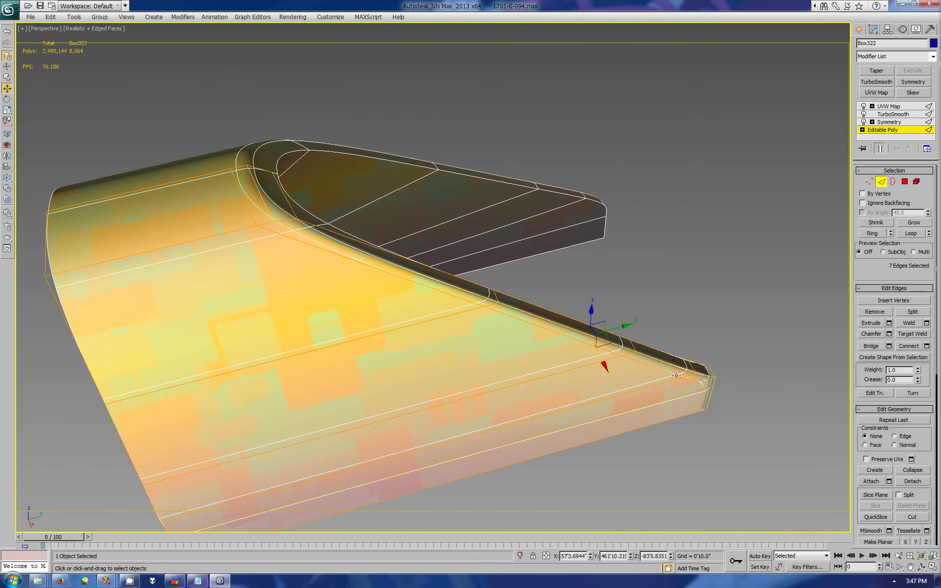
{"action": "double_click", "coordinate": [696, 405]}
{"action": "double_click", "coordinate": [577, 332]}
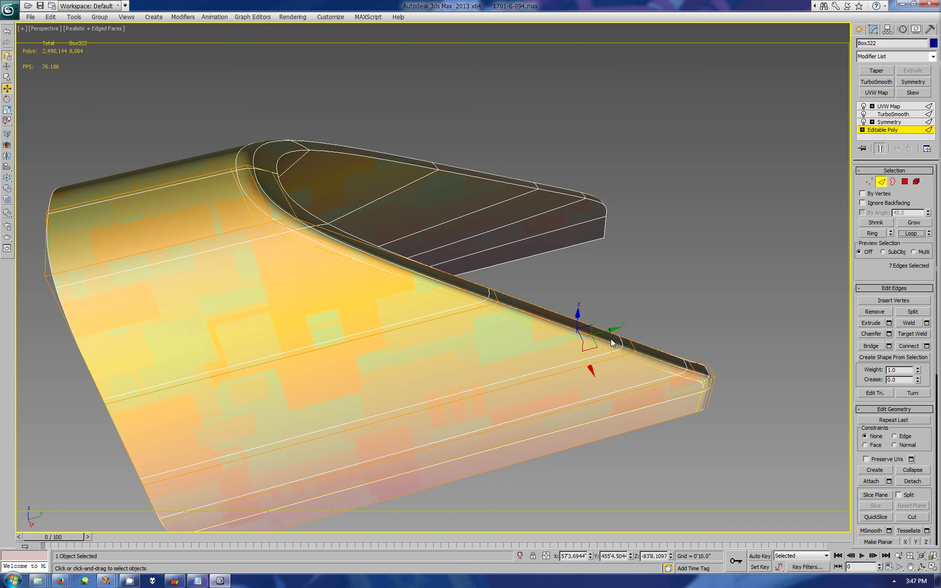
{"action": "left_click_drag", "start_coordinate": [578, 329], "coordinate": [568, 336]}
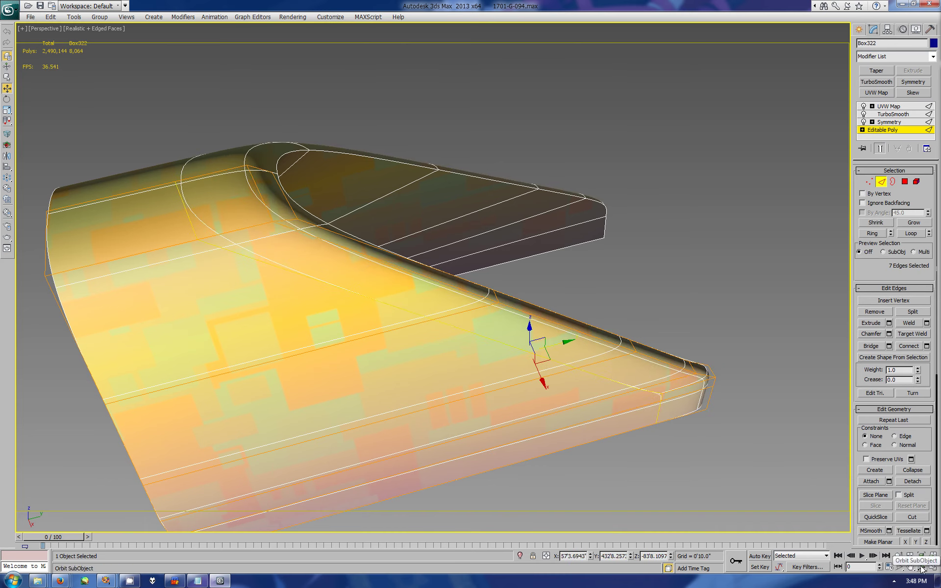
{"action": "mouse_move", "coordinate": [569, 336]}
{"action": "middle_mouse_down", "text": "alt"}
{"action": "mouse_move", "coordinate": [426, 252]}
{"action": "mouse_move", "coordinate": [516, 295]}
{"action": "mouse_move", "coordinate": [399, 178]}
{"action": "middle_mouse_up", "text": "alt"}
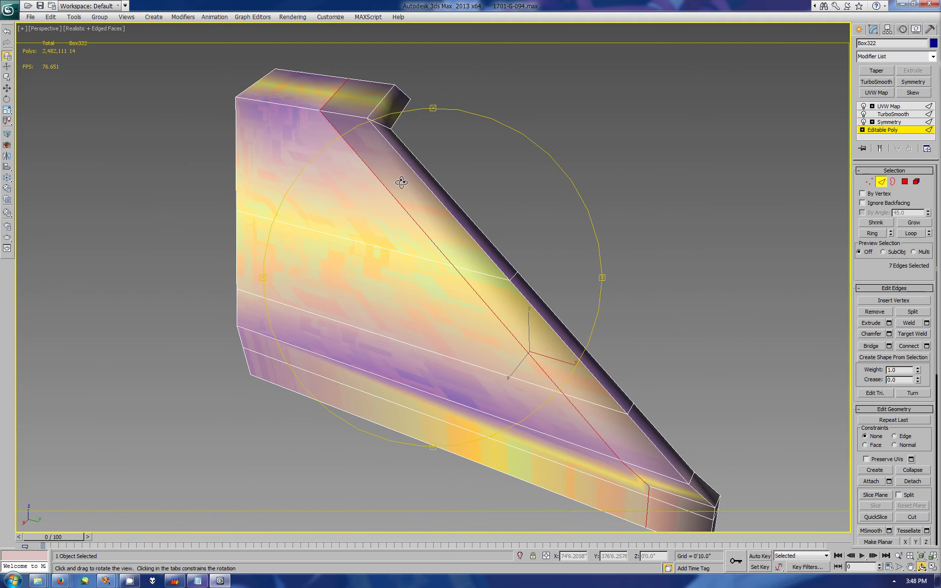
Step: Loop-select the frame's slanted rim edges and chamfer them at 3'1.4" with 1 segment
{"action": "left_click", "coordinate": [393, 128]}
{"action": "left_click", "coordinate": [677, 456]}
{"action": "left_click", "coordinate": [911, 234]}
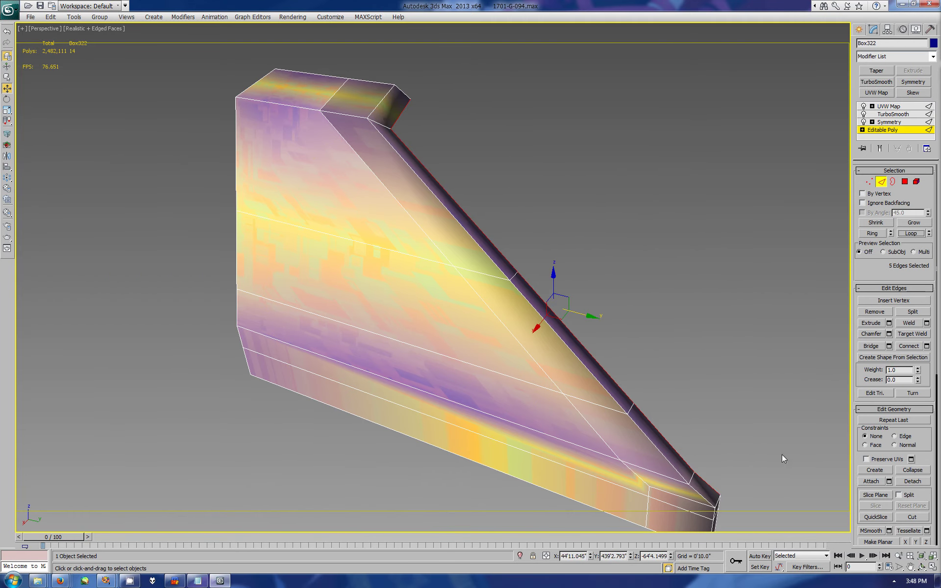
{"action": "left_click", "coordinate": [719, 523], "text": "ctrl"}
{"action": "mouse_move", "coordinate": [836, 531]}
{"action": "middle_mouse_down", "text": "alt"}
{"action": "mouse_move", "coordinate": [452, 288]}
{"action": "mouse_move", "coordinate": [483, 279]}
{"action": "middle_mouse_up", "text": "alt"}
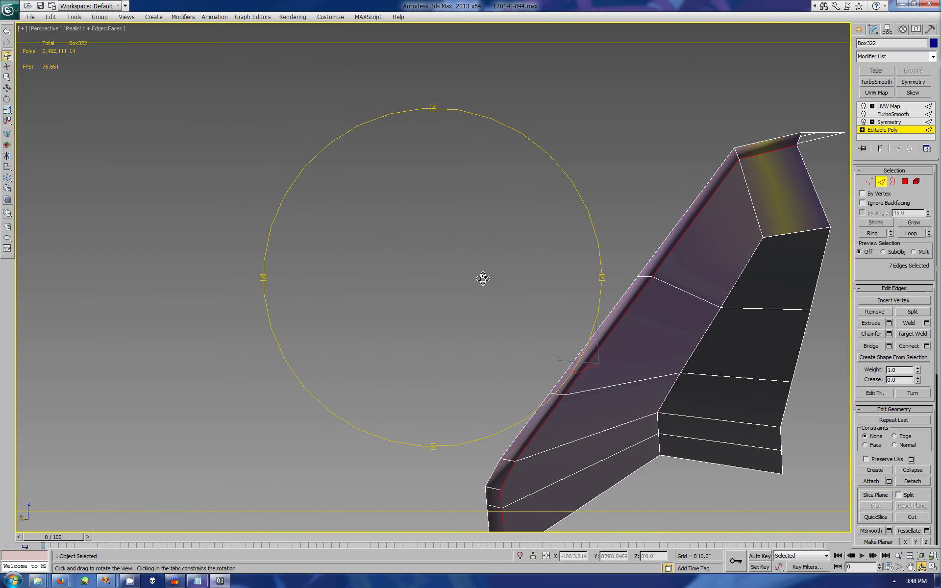
{"action": "left_click", "coordinate": [889, 334]}
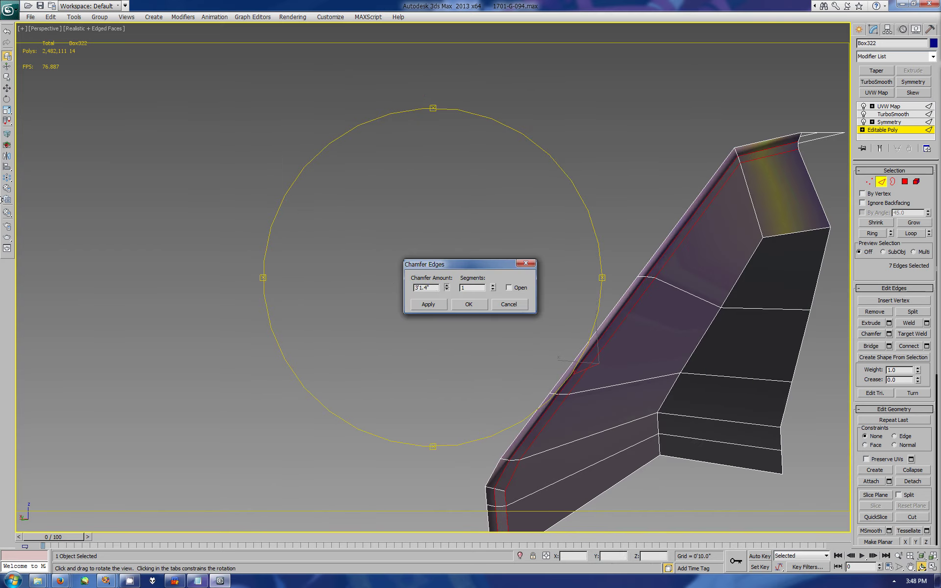
{"action": "left_click", "coordinate": [465, 309]}
{"action": "left_click", "coordinate": [860, 30]}
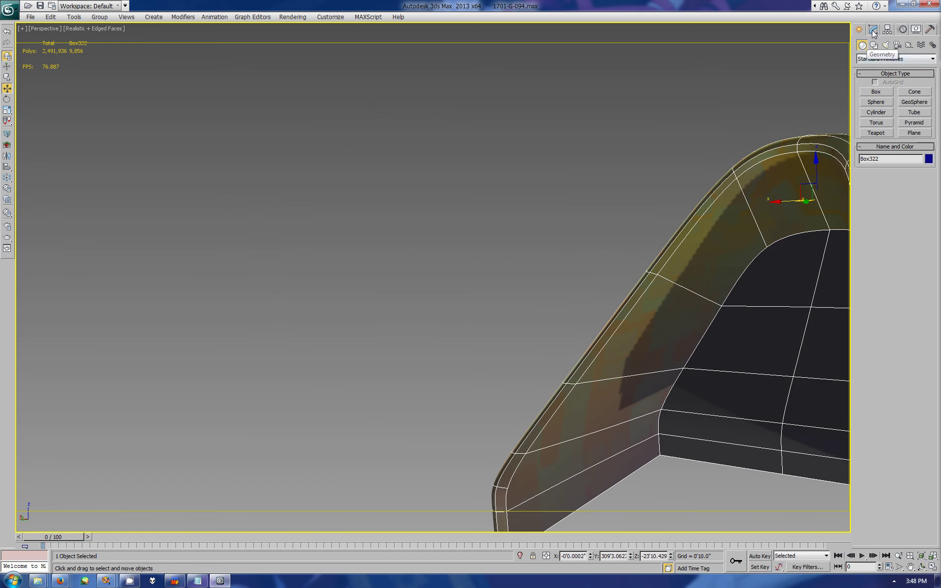
{"action": "left_click", "coordinate": [873, 30]}
Step: Select the new chamfer strip as polygons and preview the smoothed frame
{"action": "left_click", "coordinate": [882, 129]}
{"action": "left_click", "coordinate": [905, 168], "text": "ctrl"}
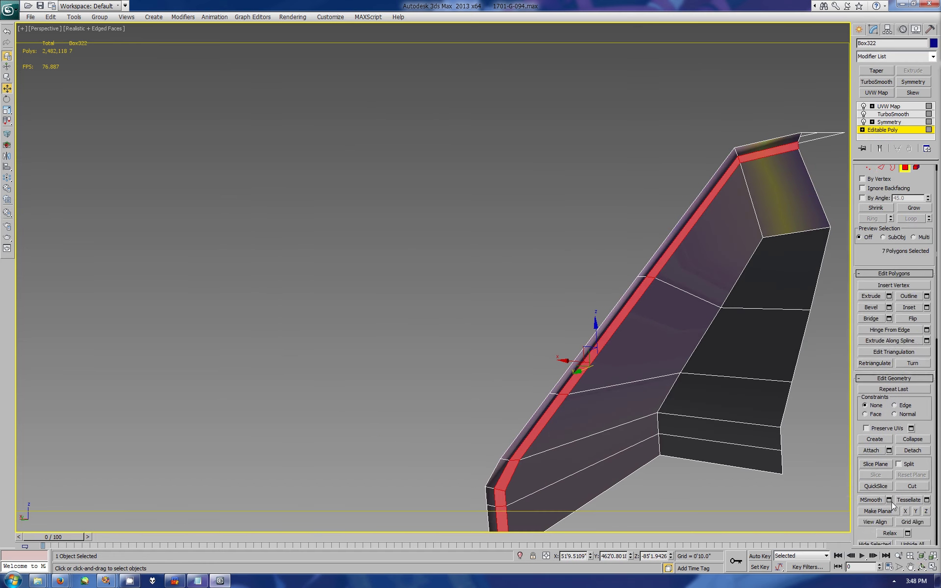
{"action": "scroll", "coordinate": [893, 507], "scroll_direction": "down", "scroll_amount": 5}
{"action": "left_click", "coordinate": [859, 30]}
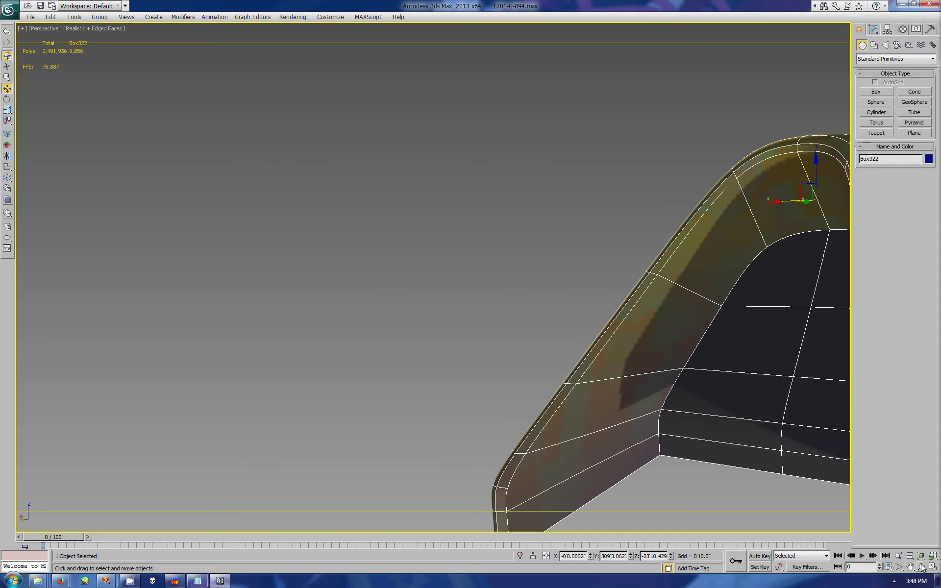
{"action": "left_click", "coordinate": [922, 568]}
{"action": "left_click_drag", "start_coordinate": [525, 281], "coordinate": [528, 275]}
Step: Connect an extra edge loop across the rim edges and check the smoothed result
{"action": "left_click", "coordinate": [873, 30]}
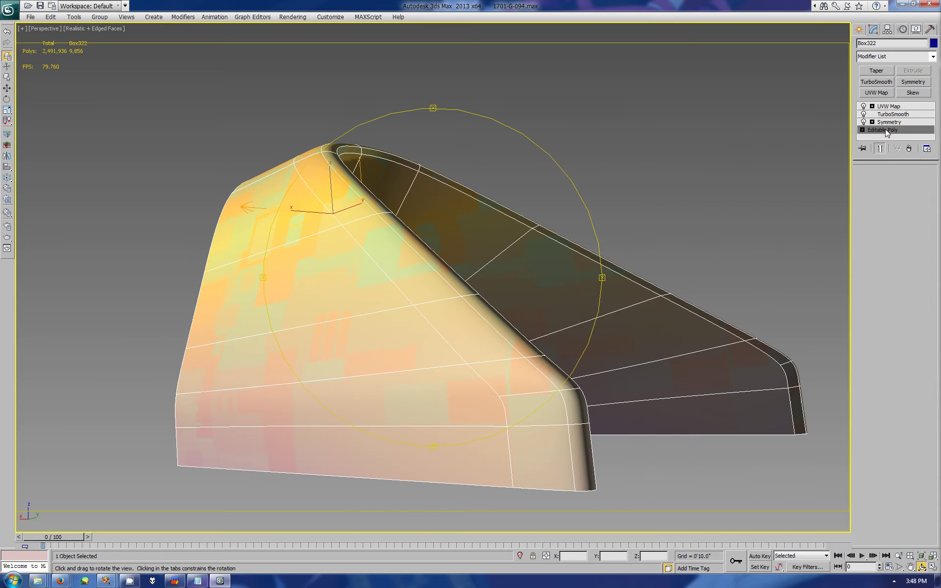
{"action": "left_click", "coordinate": [886, 130]}
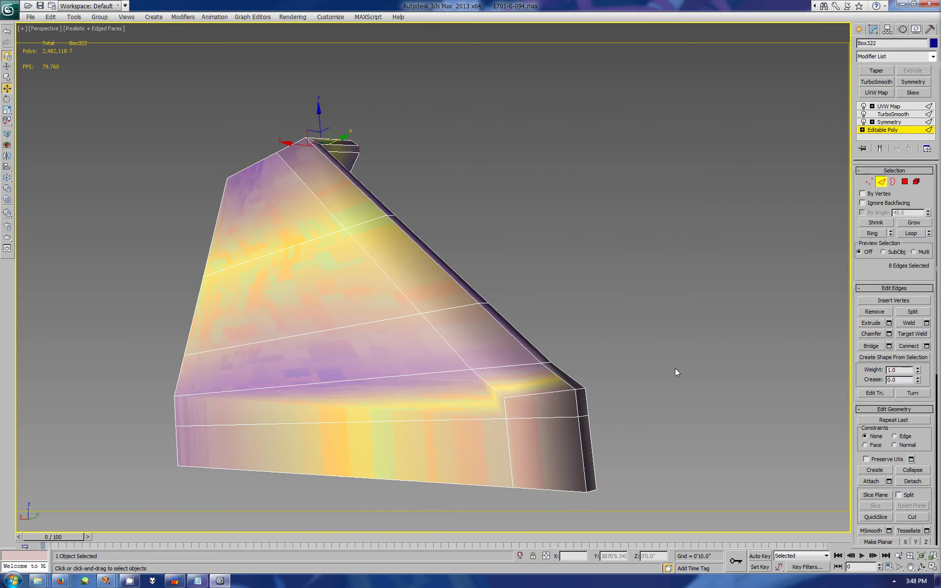
{"action": "left_click", "coordinate": [927, 346]}
{"action": "left_click", "coordinate": [478, 330]}
{"action": "left_click", "coordinate": [859, 30]}
{"action": "left_click", "coordinate": [922, 568]}
{"action": "mouse_move", "coordinate": [490, 363]}
{"action": "left_mouse_down"}
{"action": "mouse_move", "coordinate": [490, 332]}
{"action": "mouse_move", "coordinate": [470, 319]}
{"action": "mouse_move", "coordinate": [515, 335]}
{"action": "mouse_move", "coordinate": [481, 323]}
{"action": "left_mouse_up"}
Step: Unhide all hidden ship parts from the Display panel
{"action": "left_click", "coordinate": [916, 30]}
{"action": "left_click", "coordinate": [868, 318]}
{"action": "left_click", "coordinate": [484, 320]}
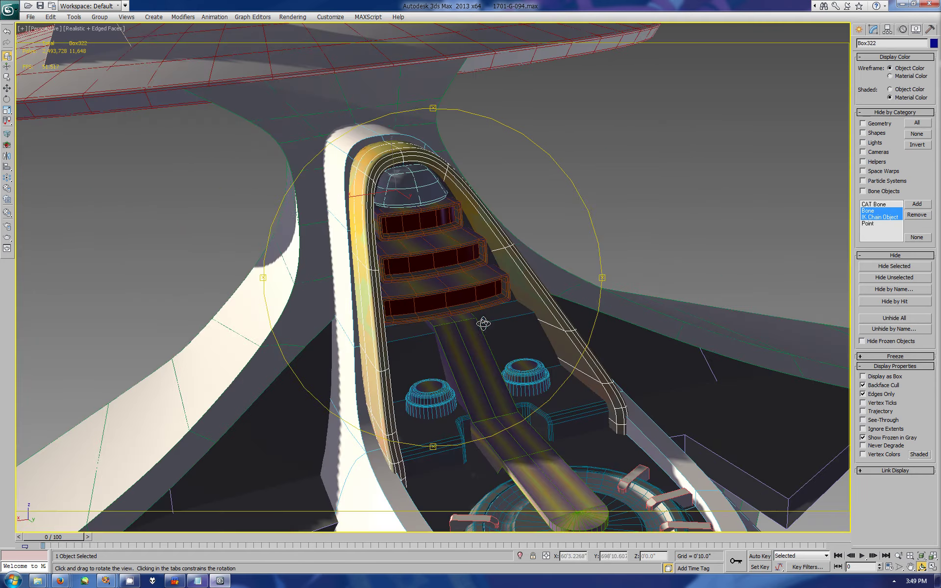
Step: Turn off Edged Faces and orbit to a frontal view of the neck recess
{"action": "left_click", "coordinate": [98, 28]}
{"action": "left_click", "coordinate": [127, 72]}
{"action": "mouse_move", "coordinate": [416, 319]}
{"action": "left_mouse_down"}
{"action": "mouse_move", "coordinate": [426, 311]}
{"action": "mouse_move", "coordinate": [485, 349]}
{"action": "mouse_move", "coordinate": [384, 384]}
{"action": "mouse_move", "coordinate": [415, 343]}
{"action": "mouse_move", "coordinate": [417, 314]}
{"action": "mouse_move", "coordinate": [382, 325]}
{"action": "mouse_move", "coordinate": [446, 310]}
{"action": "mouse_move", "coordinate": [324, 221]}
{"action": "left_mouse_up"}
Step: Select Box333 and pick two of its vertices in the four-view layout's Right view
{"action": "key", "text": "w"}
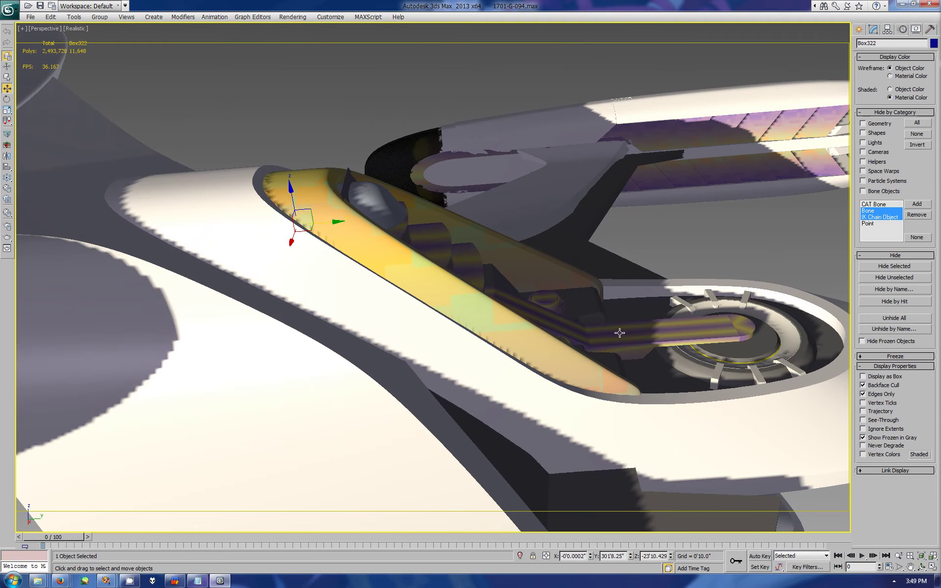
{"action": "left_click", "coordinate": [554, 343]}
{"action": "key", "text": "alt+w"}
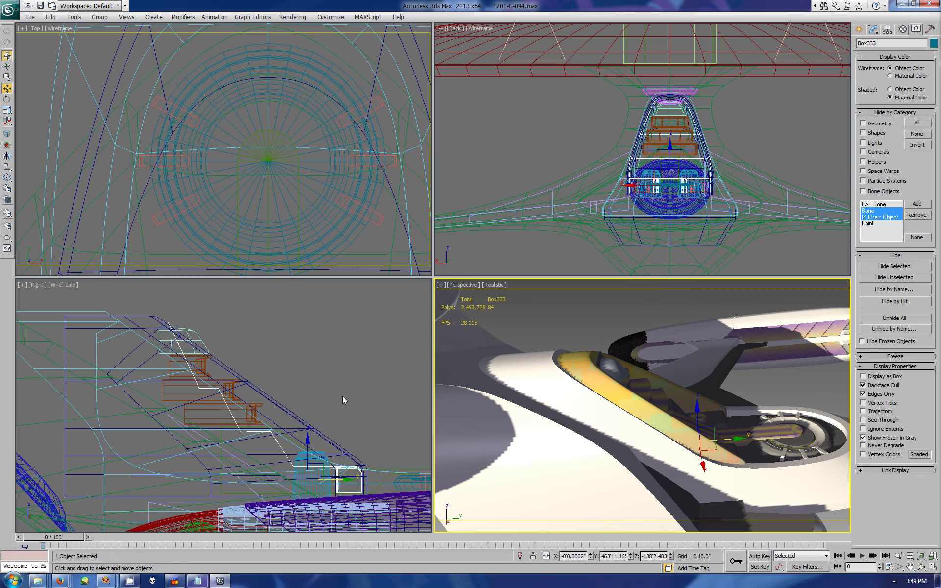
{"action": "middle_click", "coordinate": [344, 401]}
{"action": "key", "text": "1"}
{"action": "left_click_drag", "start_coordinate": [105, 311], "coordinate": [186, 328]}
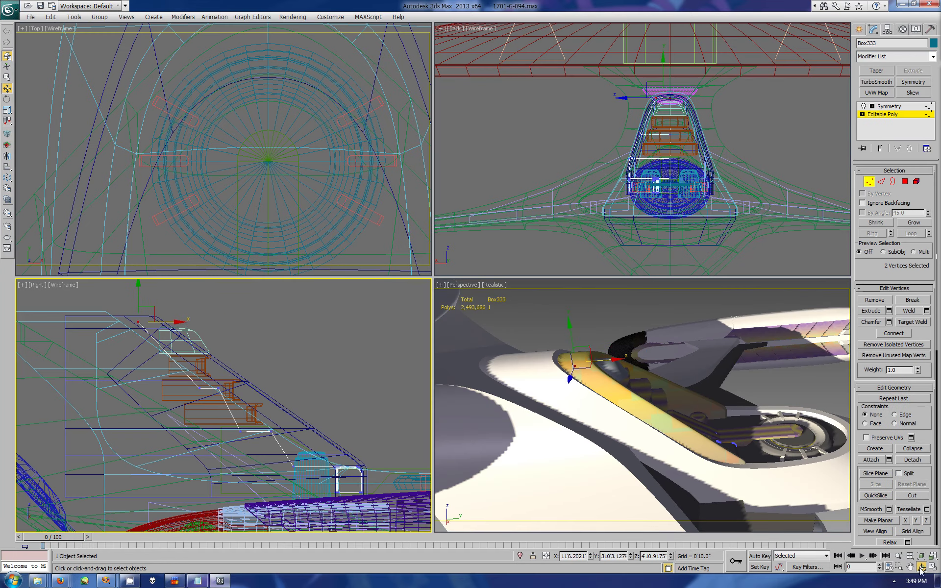
Step: Inspect the neck recess in a maximized Perspective view with the translucent recess shell selected
{"action": "mouse_move", "coordinate": [637, 382]}
{"action": "middle_mouse_down", "text": "alt"}
{"action": "mouse_move", "coordinate": [602, 420]}
{"action": "mouse_move", "coordinate": [631, 498]}
{"action": "middle_mouse_up", "text": "alt"}
{"action": "key", "text": "w"}
{"action": "left_click", "coordinate": [862, 32]}
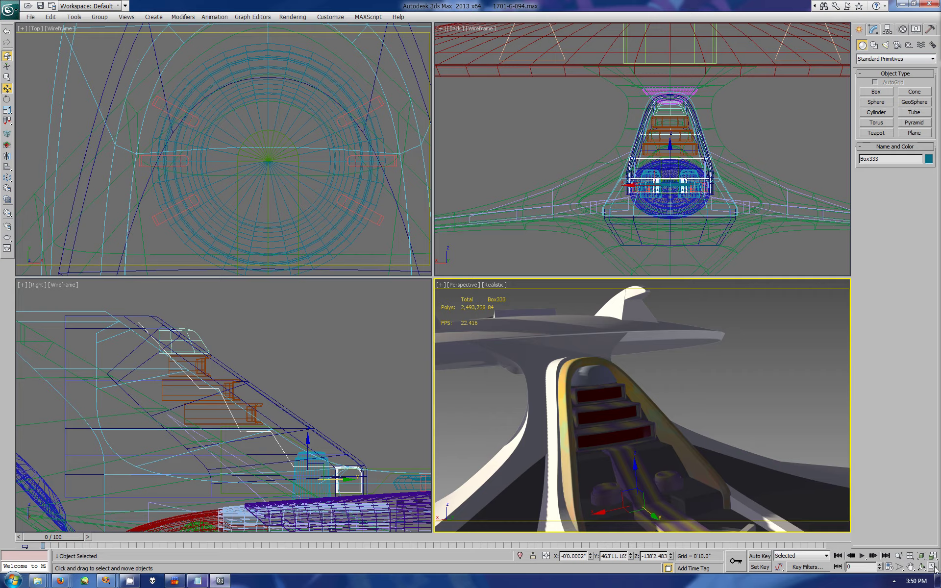
{"action": "left_click", "coordinate": [934, 568]}
{"action": "mouse_move", "coordinate": [374, 319]}
{"action": "middle_mouse_down", "text": "alt"}
{"action": "mouse_move", "coordinate": [481, 332]}
{"action": "mouse_move", "coordinate": [389, 248]}
{"action": "mouse_move", "coordinate": [251, 235]}
{"action": "middle_mouse_up", "text": "alt"}
{"action": "left_click", "coordinate": [251, 235]}
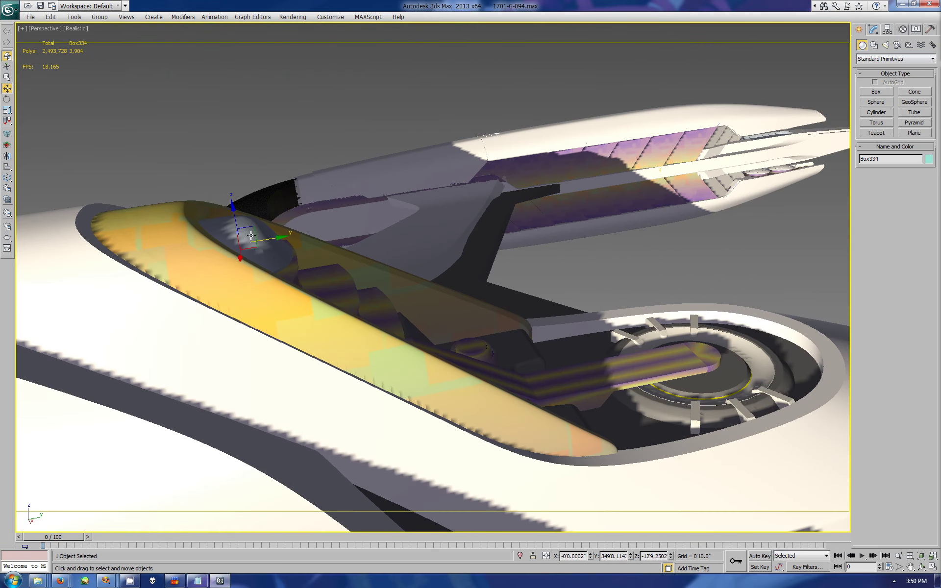
{"action": "mouse_move", "coordinate": [411, 269]}
{"action": "middle_mouse_down", "text": "alt"}
{"action": "mouse_move", "coordinate": [413, 310]}
{"action": "mouse_move", "coordinate": [390, 318]}
{"action": "middle_mouse_up", "text": "alt"}
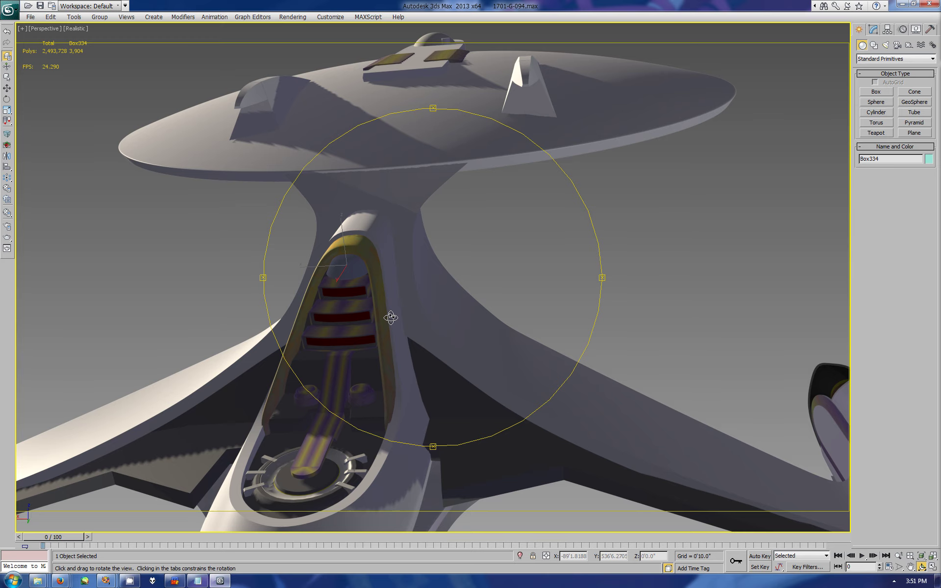
{"action": "mouse_move", "coordinate": [458, 222]}
{"action": "left_mouse_down"}
{"action": "mouse_move", "coordinate": [439, 237]}
{"action": "mouse_move", "coordinate": [441, 274]}
{"action": "mouse_move", "coordinate": [543, 366]}
{"action": "mouse_move", "coordinate": [513, 290]}
{"action": "mouse_move", "coordinate": [584, 299]}
{"action": "mouse_move", "coordinate": [514, 377]}
{"action": "mouse_move", "coordinate": [588, 278]}
{"action": "left_mouse_up"}
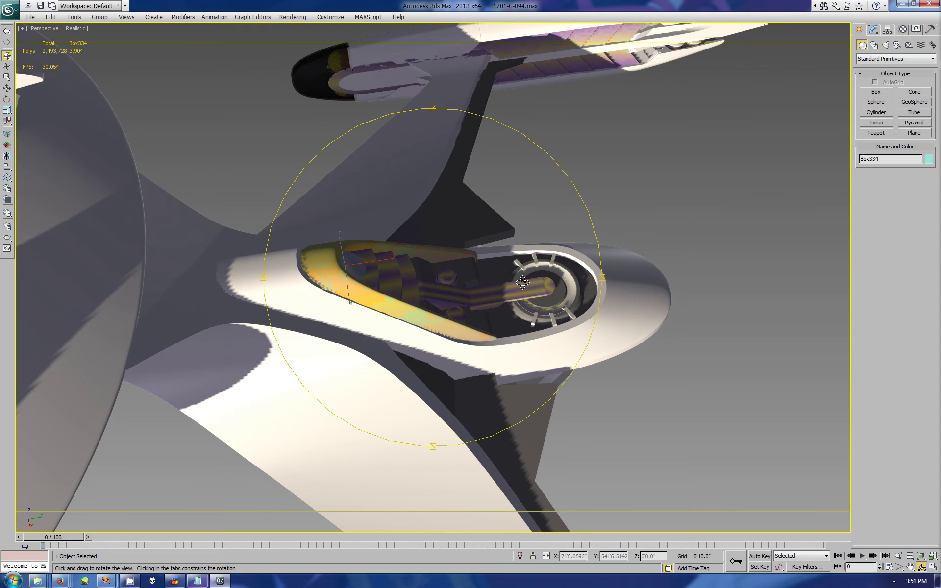
{"action": "mouse_move", "coordinate": [523, 282]}
{"action": "left_mouse_down"}
{"action": "mouse_move", "coordinate": [431, 245]}
{"action": "mouse_move", "coordinate": [372, 274]}
{"action": "left_mouse_up"}
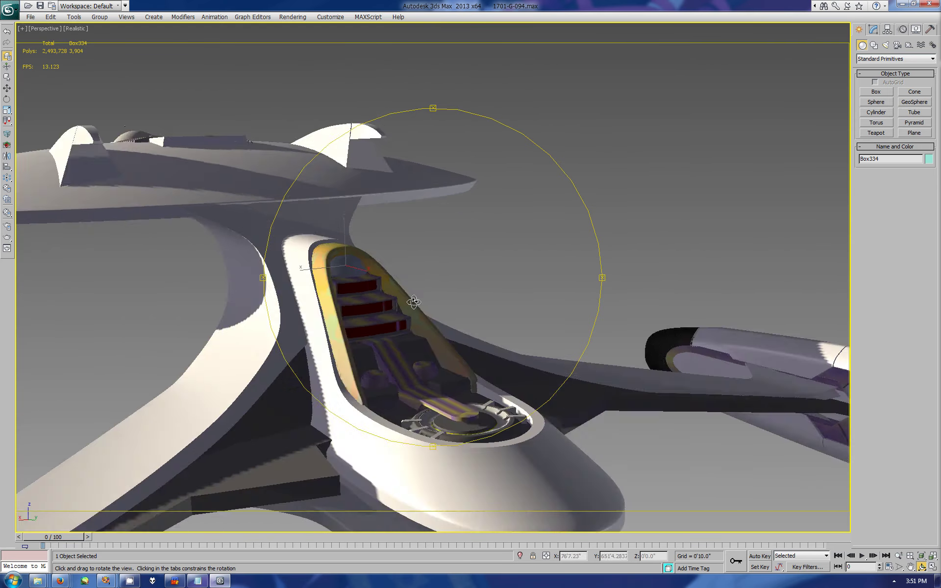
{"action": "key", "text": "alt+w"}
{"action": "key", "text": "w"}
{"action": "right_click", "coordinate": [151, 385]}
Step: Select the human figure stand-ins in the maximized Right view and drag one toward the neck recess
{"action": "key", "text": "alt+w"}
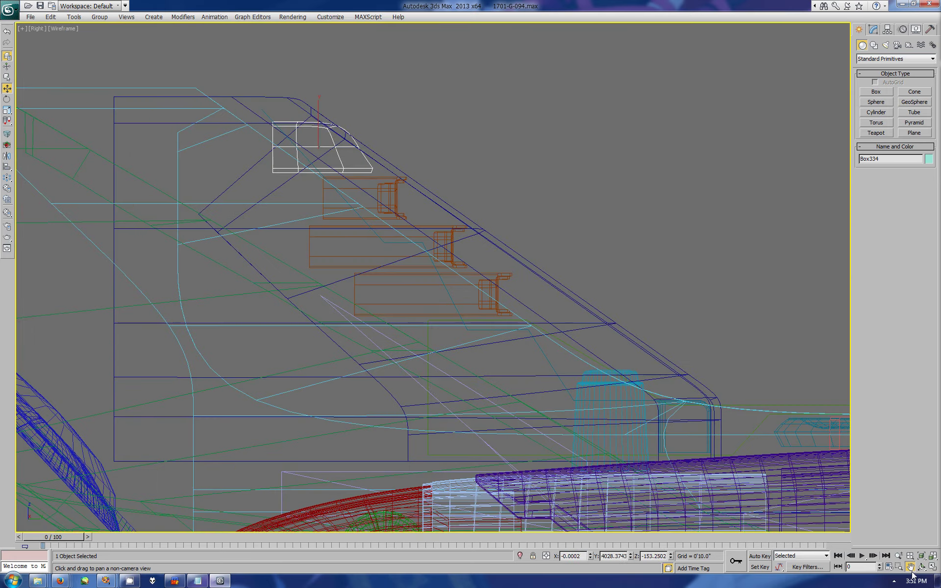
{"action": "scroll", "coordinate": [551, 340], "scroll_direction": "down", "scroll_amount": 5}
{"action": "left_click", "coordinate": [179, 211]}
{"action": "mouse_move", "coordinate": [179, 211]}
{"action": "left_mouse_down"}
{"action": "mouse_move", "coordinate": [807, 272]}
{"action": "mouse_move", "coordinate": [220, 222]}
{"action": "left_mouse_up"}
{"action": "left_click", "coordinate": [637, 247]}
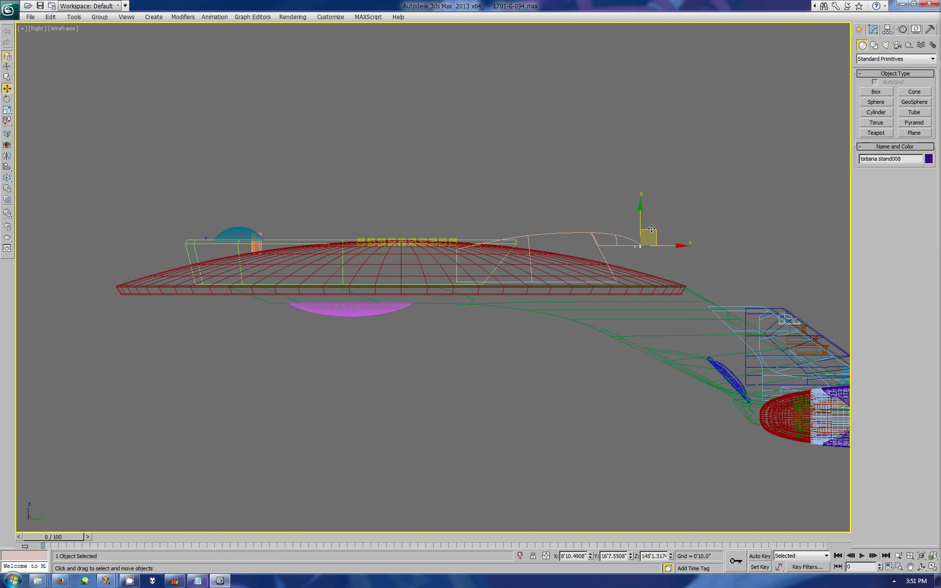
{"action": "left_click_drag", "start_coordinate": [646, 250], "coordinate": [833, 236]}
Step: Lower the figure stand-in onto the walkway inside the recess
{"action": "key", "text": "ctrl+p"}
{"action": "left_click_drag", "start_coordinate": [659, 317], "coordinate": [355, 258]}
{"action": "scroll", "coordinate": [527, 287], "scroll_direction": "up", "scroll_amount": 6}
{"action": "key", "text": "w"}
{"action": "mouse_move", "coordinate": [556, 204]}
{"action": "left_mouse_down"}
{"action": "mouse_move", "coordinate": [755, 355]}
{"action": "mouse_move", "coordinate": [611, 336]}
{"action": "mouse_move", "coordinate": [747, 355]}
{"action": "mouse_move", "coordinate": [741, 371]}
{"action": "left_mouse_up"}
Step: Orbit the maximized Perspective view around the figure on the walkway, moving the note window aside
{"action": "left_click", "coordinate": [933, 567]}
{"action": "key", "text": "alt+w"}
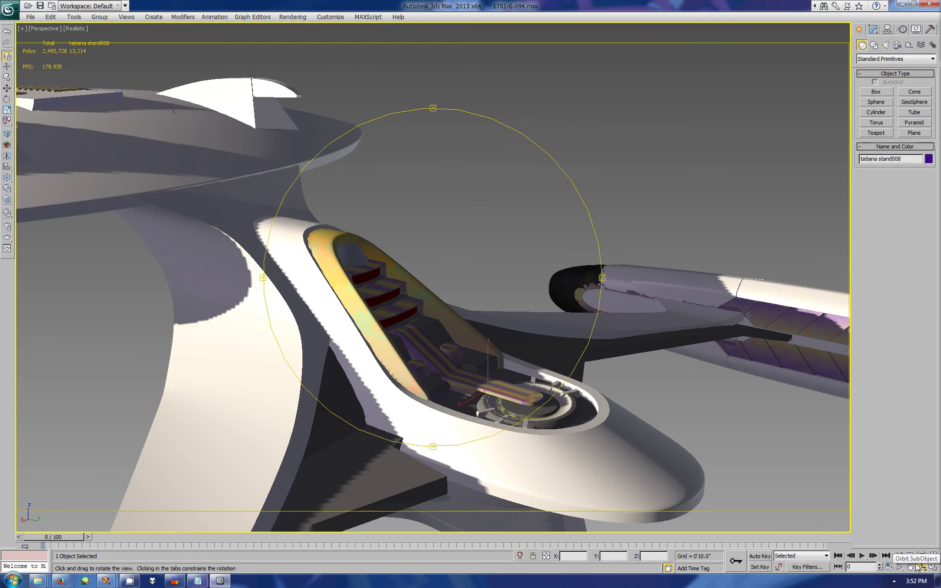
{"action": "scroll", "coordinate": [428, 348], "scroll_direction": "up", "scroll_amount": 5}
{"action": "scroll", "coordinate": [427, 348], "scroll_direction": "up", "scroll_amount": 5}
{"action": "key", "text": "w"}
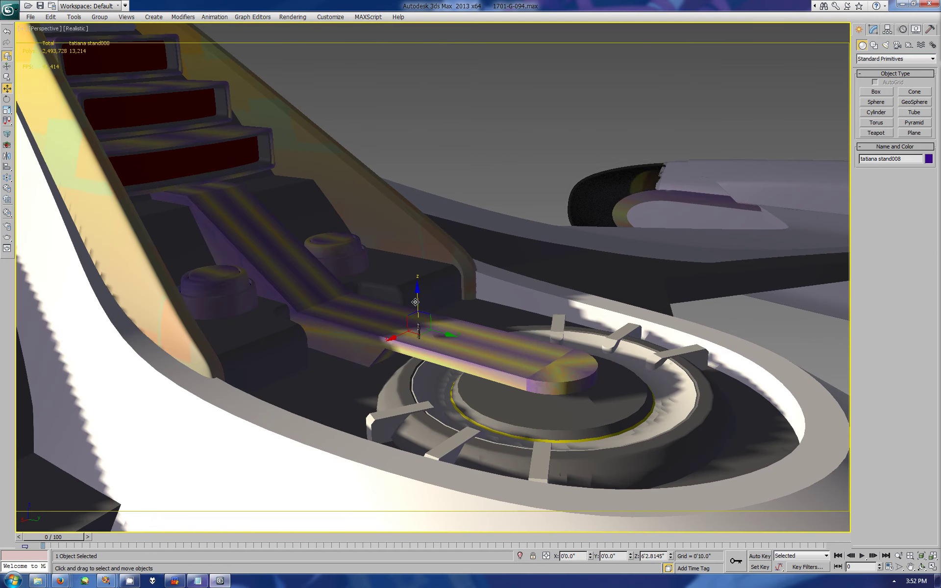
{"action": "key", "text": "ctrl+r"}
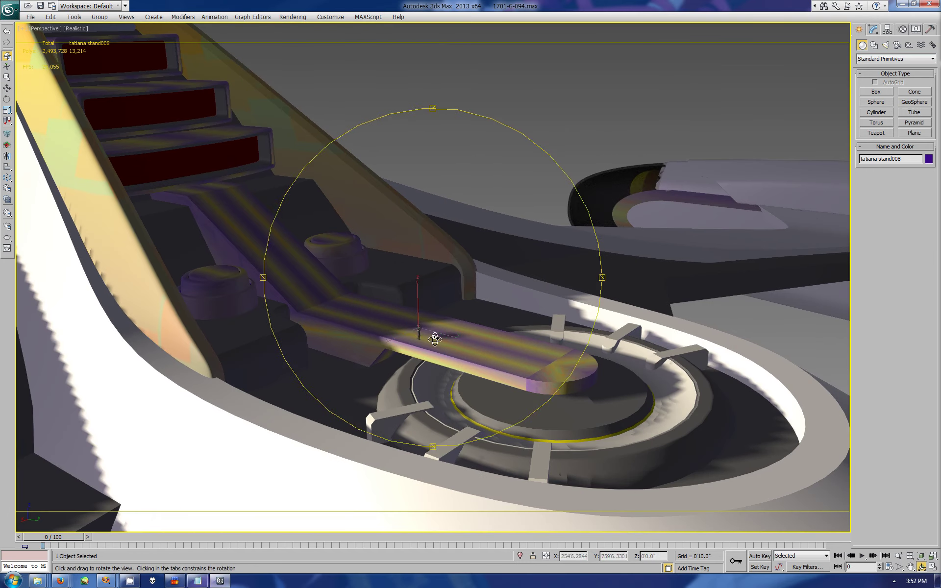
{"action": "mouse_move", "coordinate": [414, 302]}
{"action": "left_mouse_down"}
{"action": "mouse_move", "coordinate": [401, 387]}
{"action": "mouse_move", "coordinate": [434, 347]}
{"action": "mouse_move", "coordinate": [409, 273]}
{"action": "mouse_move", "coordinate": [392, 275]}
{"action": "mouse_move", "coordinate": [531, 246]}
{"action": "mouse_move", "coordinate": [550, 281]}
{"action": "mouse_move", "coordinate": [515, 274]}
{"action": "left_mouse_up"}
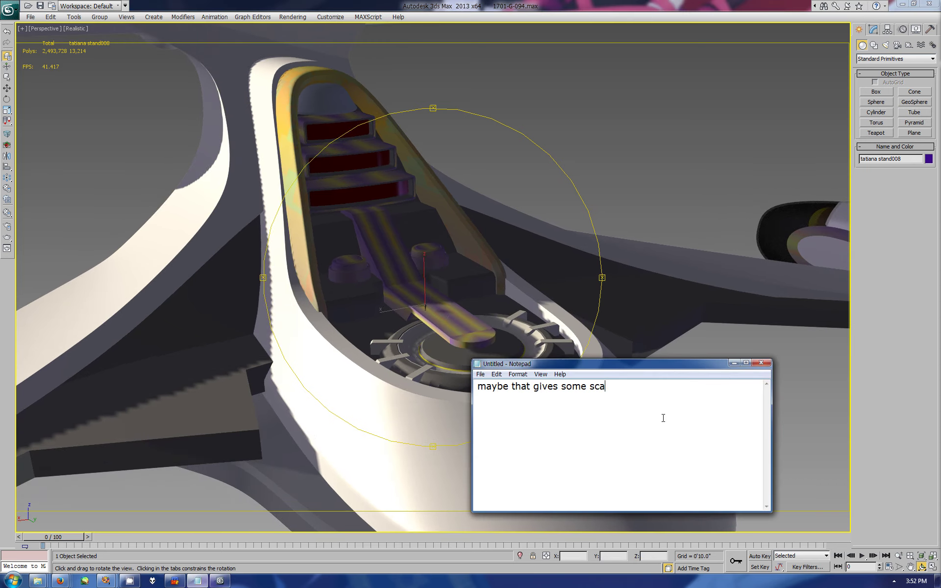
{"action": "left_click_drag", "start_coordinate": [513, 481], "coordinate": [450, 384]}
{"action": "left_click_drag", "start_coordinate": [613, 364], "coordinate": [939, 374]}
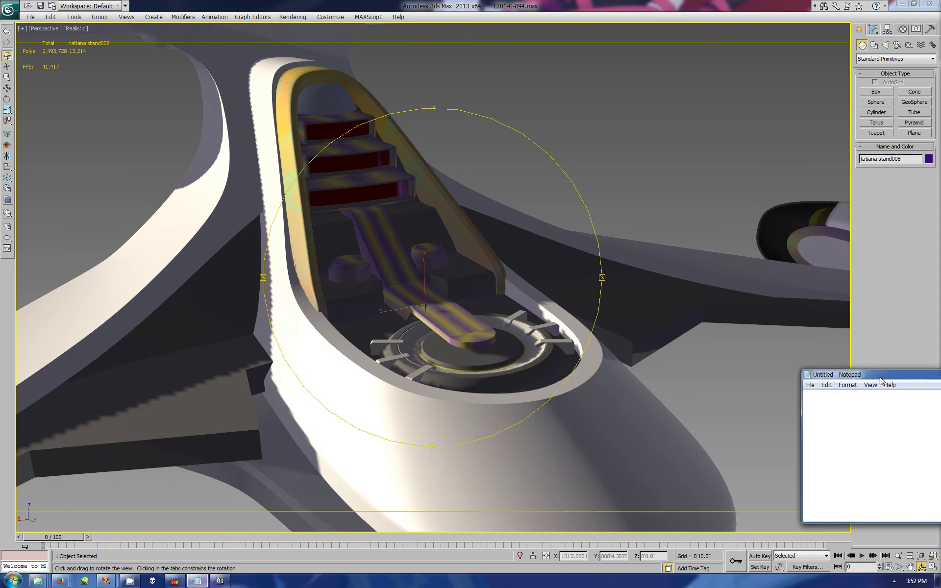
{"action": "mouse_move", "coordinate": [441, 304]}
{"action": "left_mouse_down"}
{"action": "mouse_move", "coordinate": [391, 299]}
{"action": "mouse_move", "coordinate": [460, 288]}
{"action": "mouse_move", "coordinate": [475, 311]}
{"action": "mouse_move", "coordinate": [445, 352]}
{"action": "mouse_move", "coordinate": [422, 319]}
{"action": "mouse_move", "coordinate": [392, 304]}
{"action": "mouse_move", "coordinate": [358, 319]}
{"action": "mouse_move", "coordinate": [465, 279]}
{"action": "mouse_move", "coordinate": [418, 225]}
{"action": "mouse_move", "coordinate": [429, 265]}
{"action": "mouse_move", "coordinate": [445, 275]}
{"action": "mouse_move", "coordinate": [351, 273]}
{"action": "mouse_move", "coordinate": [595, 242]}
{"action": "mouse_move", "coordinate": [509, 283]}
{"action": "left_mouse_up"}
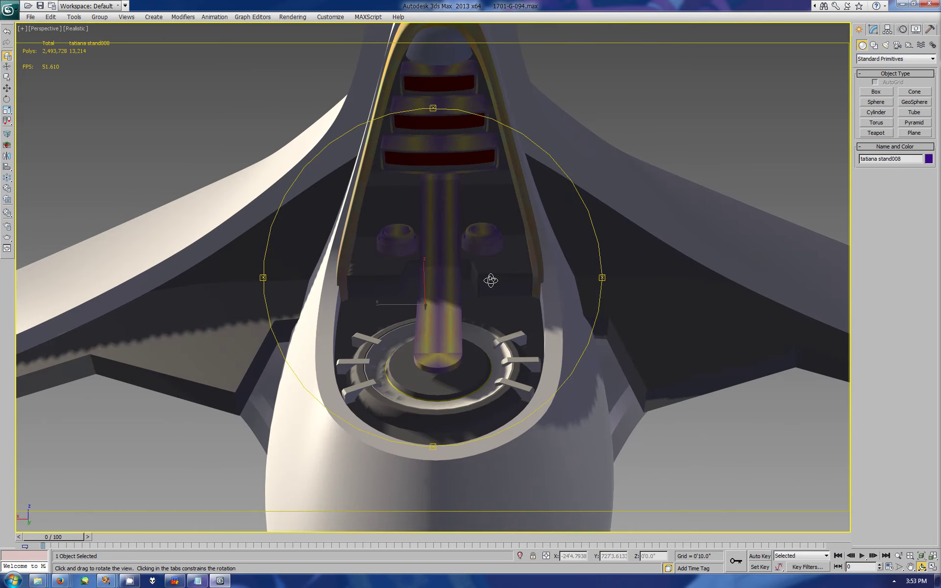
Step: Select the generator disc under the walkway and switch the Perspective view to Edged Faces
{"action": "left_click", "coordinate": [105, 581]}
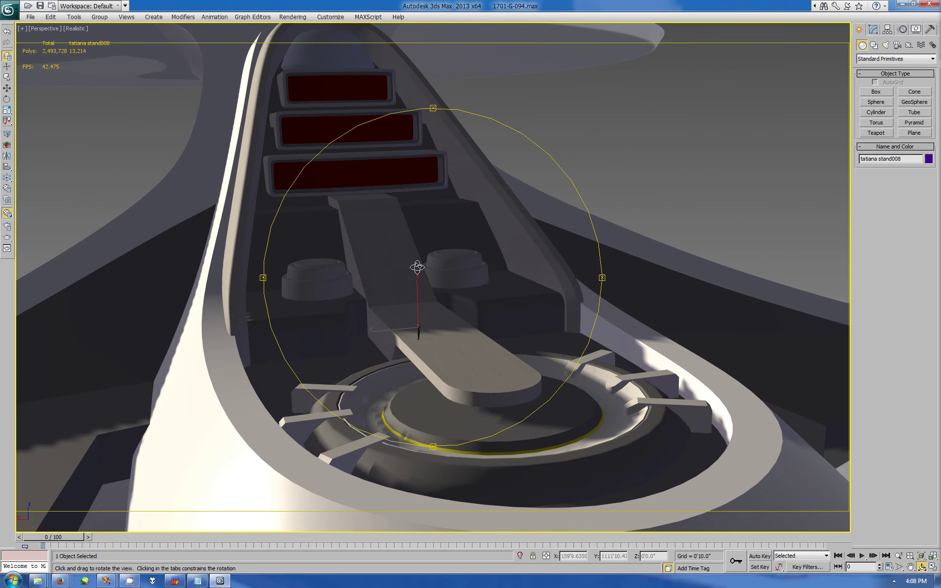
{"action": "left_click_drag", "start_coordinate": [386, 283], "coordinate": [441, 265]}
{"action": "key", "text": "w"}
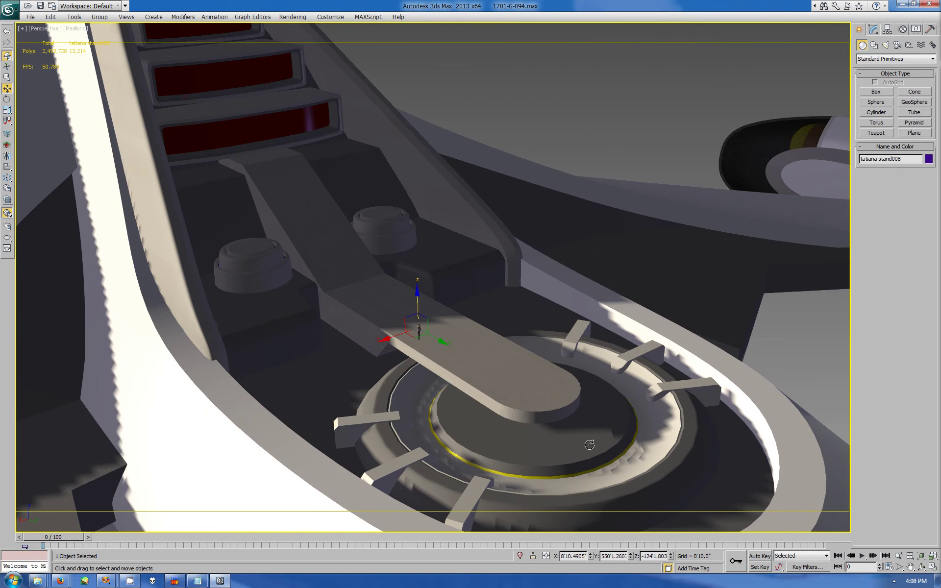
{"action": "left_click", "coordinate": [588, 444]}
{"action": "left_click", "coordinate": [81, 30]}
{"action": "left_click", "coordinate": [107, 74]}
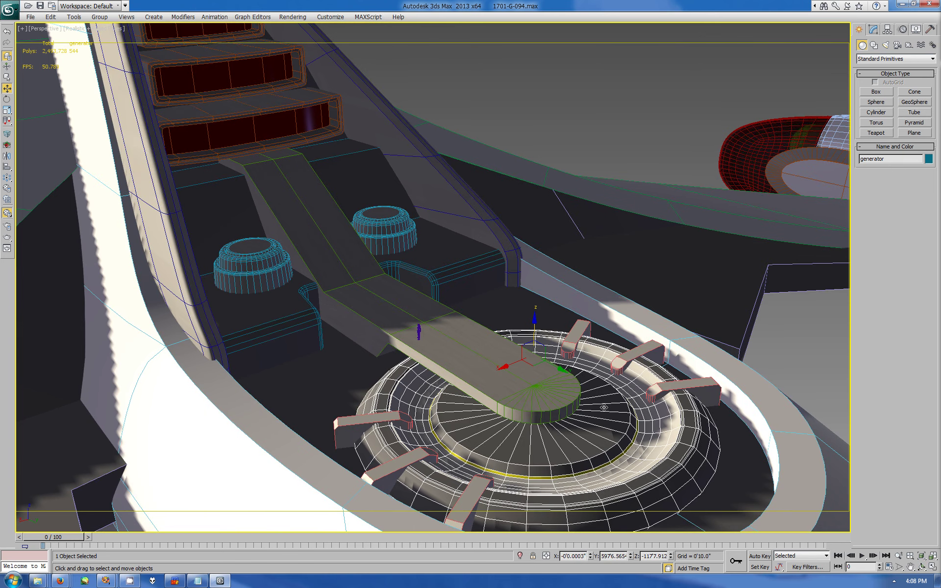
Step: Give the generator's top polygons TurboSmooth with Isoline Display and Smoothing Groups enabled
{"action": "key", "text": "1"}
{"action": "key", "text": "4"}
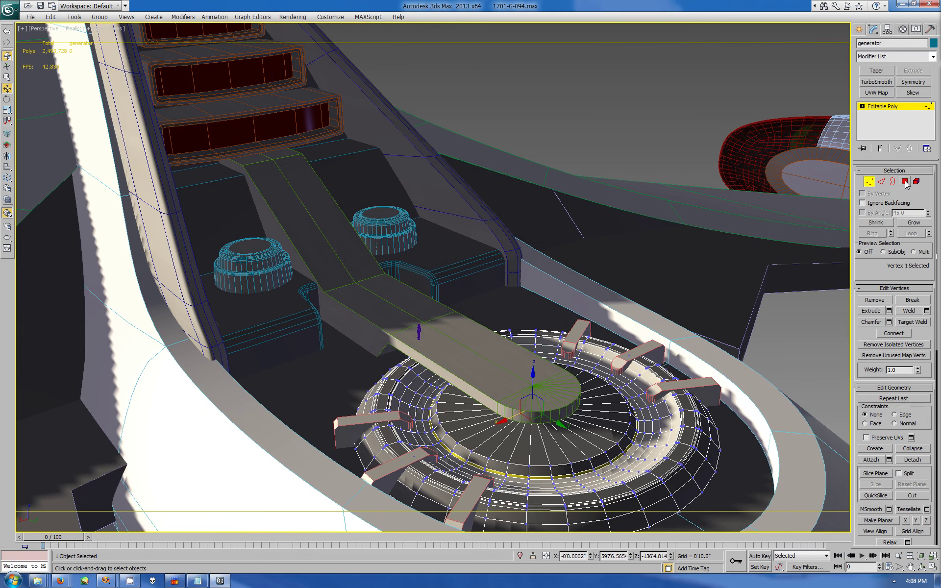
{"action": "left_click", "coordinate": [927, 322]}
{"action": "scroll", "coordinate": [881, 380], "scroll_direction": "down", "scroll_amount": 5}
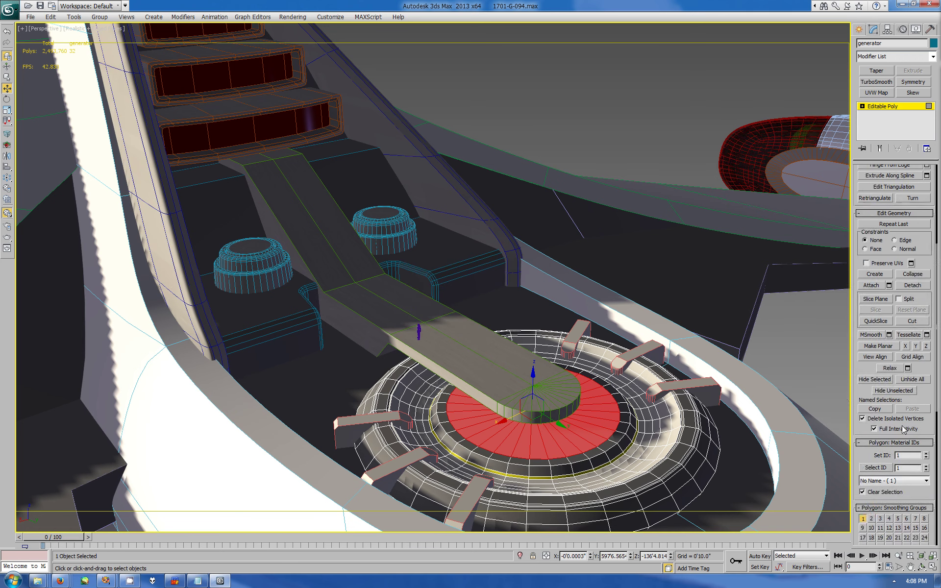
{"action": "scroll", "coordinate": [881, 380], "scroll_direction": "down", "scroll_amount": 5}
{"action": "left_click", "coordinate": [877, 82]}
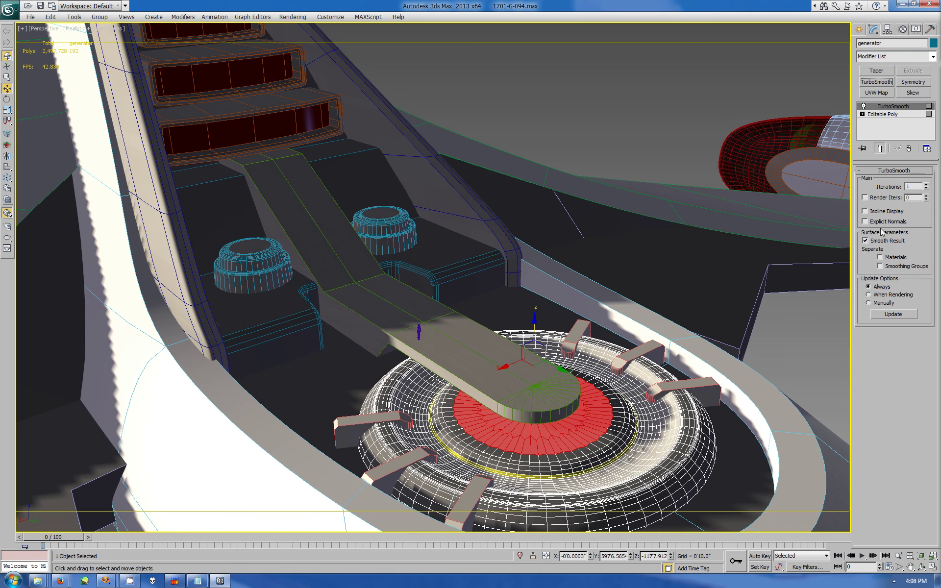
{"action": "left_click", "coordinate": [865, 211]}
{"action": "left_click", "coordinate": [880, 266]}
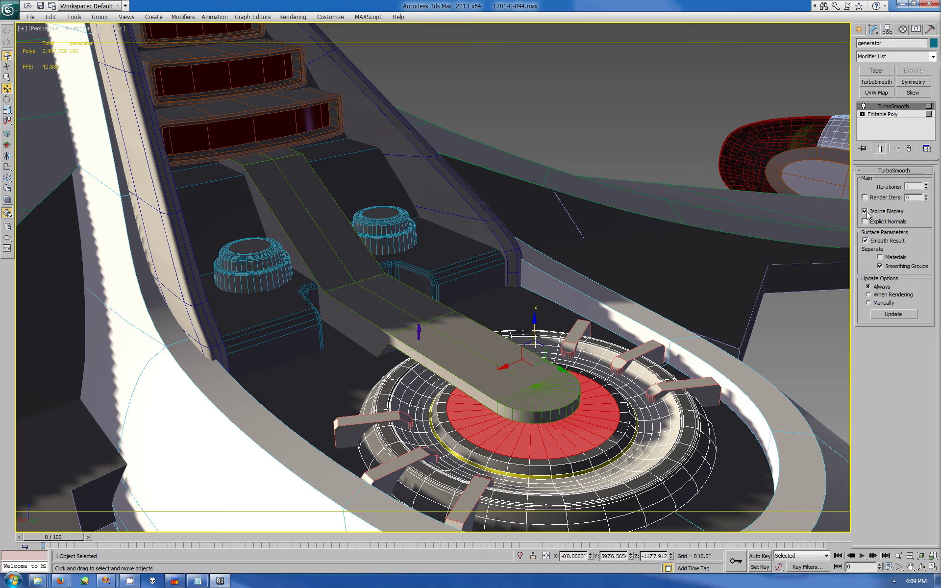
{"action": "mouse_move", "coordinate": [490, 318]}
{"action": "middle_mouse_down", "text": "alt"}
{"action": "mouse_move", "coordinate": [405, 359]}
{"action": "mouse_move", "coordinate": [465, 368]}
{"action": "middle_mouse_up", "text": "alt"}
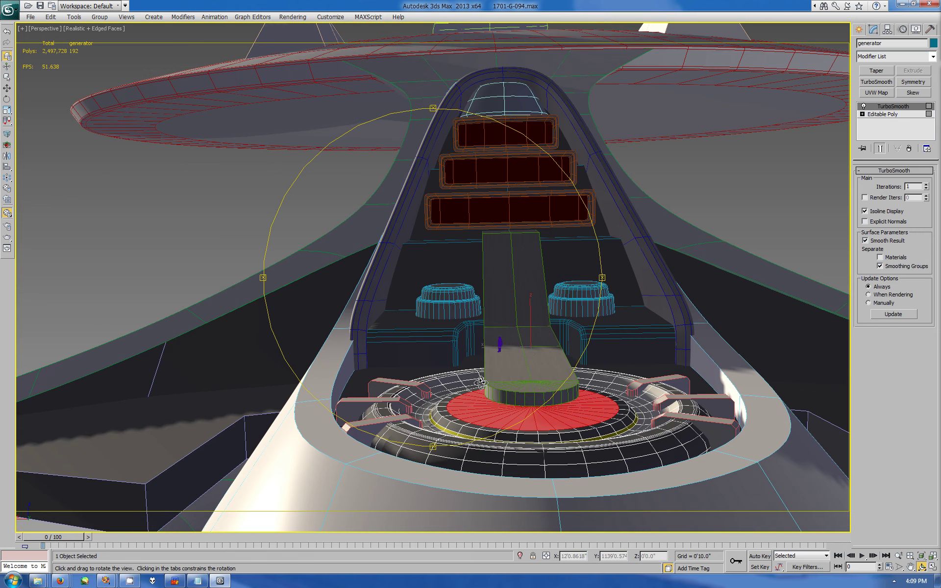
{"action": "middle_click_drag", "start_coordinate": [481, 383], "coordinate": [571, 216], "text": "alt"}
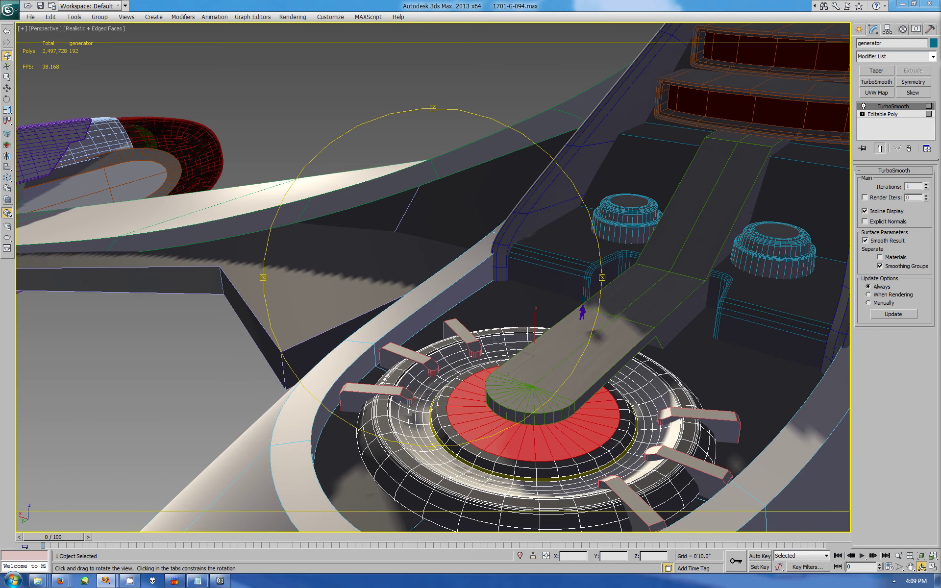
{"action": "middle_click_drag", "start_coordinate": [540, 274], "coordinate": [540, 287], "text": "alt"}
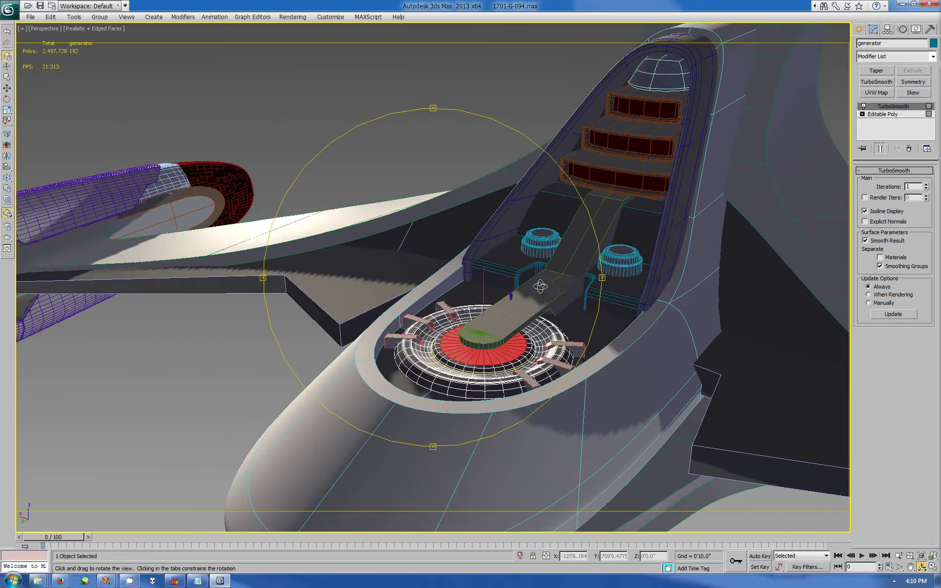
{"action": "key", "text": "shift+z"}
Step: Select the top stepped panel and zoom the maximized Right view onto the stepped panels
{"action": "key", "text": "w"}
{"action": "left_click", "coordinate": [647, 149]}
{"action": "key", "text": "alt+w"}
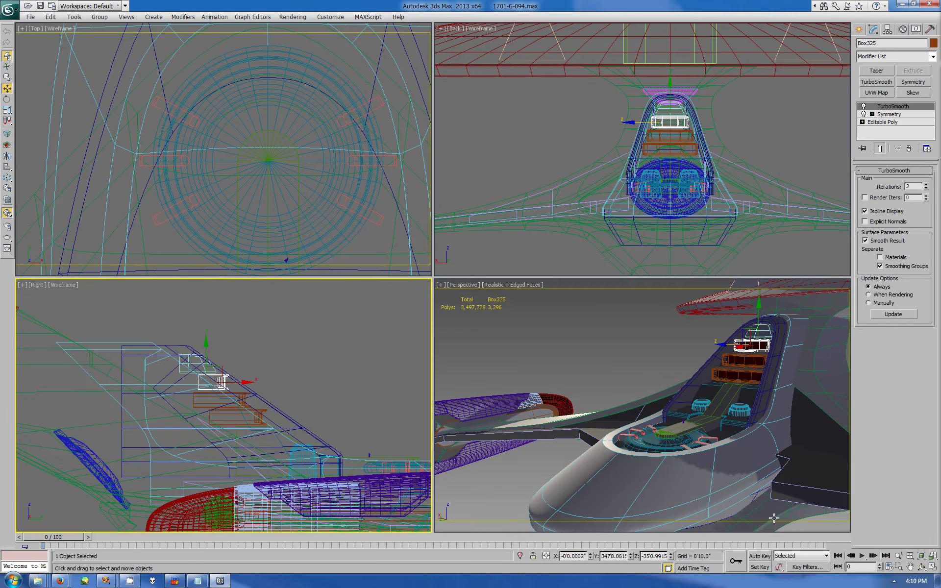
{"action": "key", "text": "alt+w"}
{"action": "key", "text": "z"}
{"action": "middle_click_drag", "start_coordinate": [559, 325], "coordinate": [580, 271]}
{"action": "scroll", "coordinate": [580, 271], "scroll_direction": "up", "scroll_amount": 2}
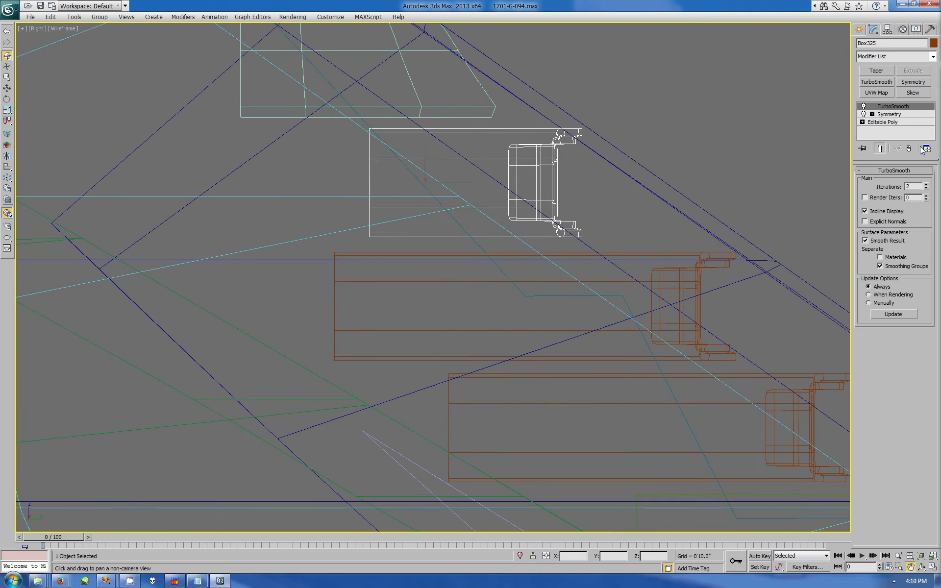
Step: Combine the three stepped panels into Box323 by attaching Box324 and Box325
{"action": "key", "text": "w"}
{"action": "left_click", "coordinate": [671, 253]}
{"action": "left_click", "coordinate": [882, 122]}
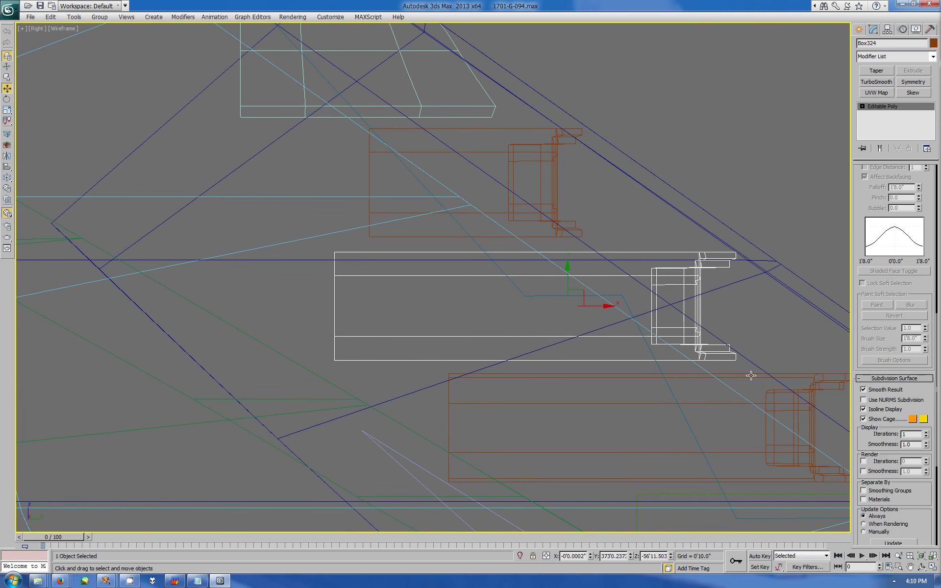
{"action": "left_click", "coordinate": [750, 375]}
{"action": "left_click", "coordinate": [883, 122]}
{"action": "scroll", "coordinate": [892, 294], "scroll_direction": "down", "scroll_amount": 5}
{"action": "left_click", "coordinate": [867, 296]}
{"action": "left_click", "coordinate": [696, 294]}
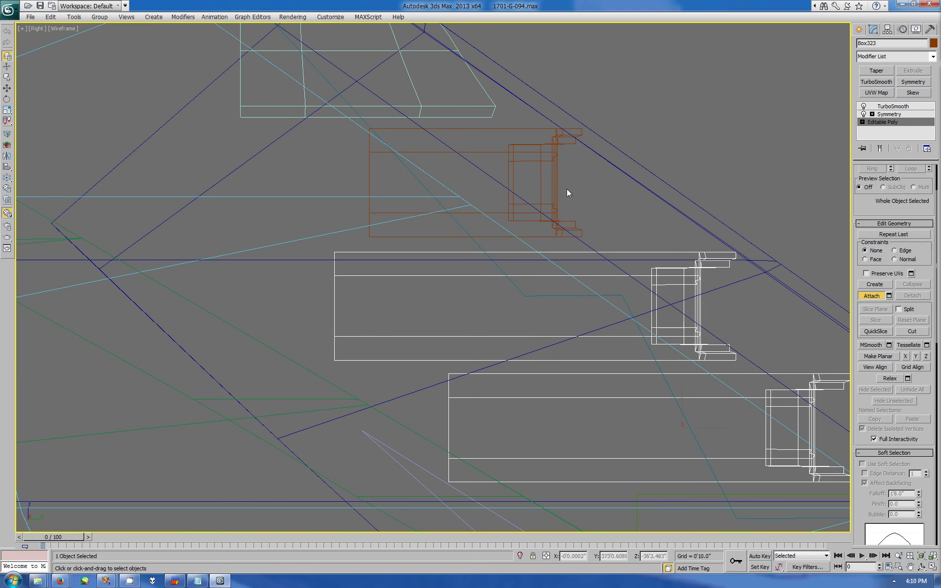
{"action": "left_click", "coordinate": [557, 193]}
Step: At Vertex level, select the panels' vertices and raise them slightly
{"action": "key", "text": "1"}
{"action": "left_click_drag", "start_coordinate": [283, 194], "coordinate": [626, 251]}
{"action": "mouse_move", "coordinate": [293, 315]}
{"action": "left_mouse_down"}
{"action": "mouse_move", "coordinate": [757, 351]}
{"action": "mouse_move", "coordinate": [401, 469]}
{"action": "left_mouse_up"}
{"action": "scroll", "coordinate": [434, 278], "scroll_direction": "down", "scroll_amount": 2}
{"action": "left_click_drag", "start_coordinate": [594, 304], "coordinate": [594, 290]}
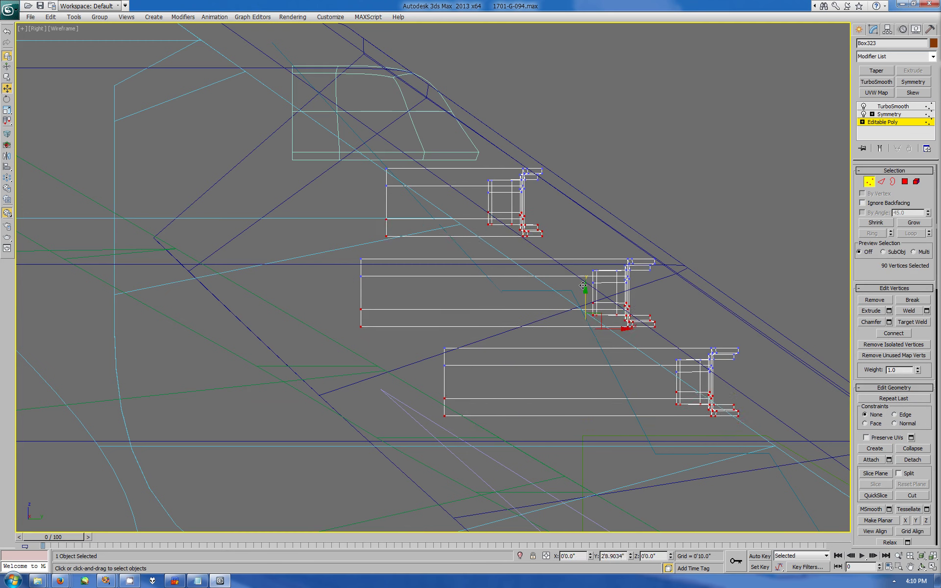
Step: Shift the middle panel down-right and the top panel against the slanted edge
{"action": "left_click_drag", "start_coordinate": [298, 242], "coordinate": [672, 336]}
{"action": "left_click_drag", "start_coordinate": [602, 272], "coordinate": [611, 292]}
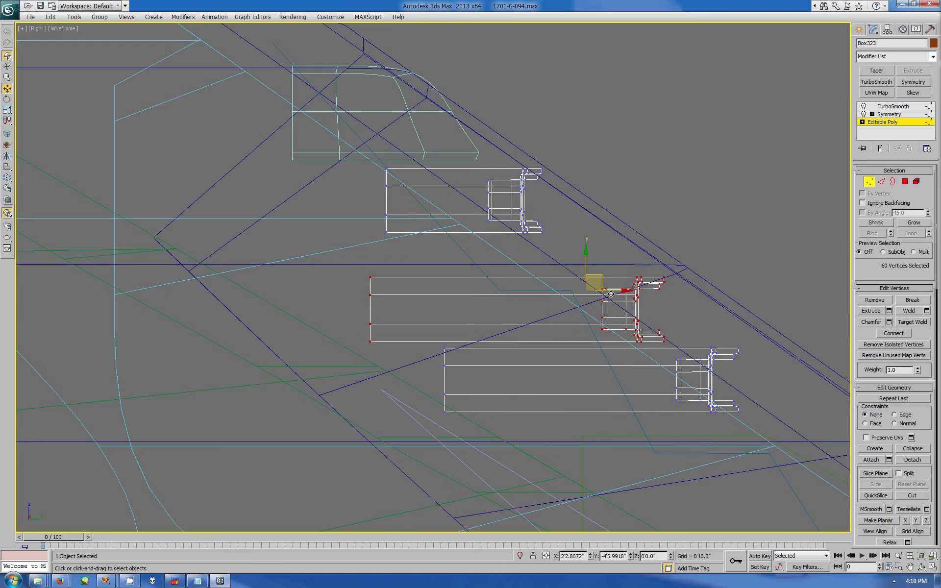
{"action": "left_click_drag", "start_coordinate": [377, 161], "coordinate": [549, 246]}
{"action": "mouse_move", "coordinate": [515, 184]}
{"action": "left_mouse_down"}
{"action": "mouse_move", "coordinate": [561, 221]}
{"action": "mouse_move", "coordinate": [537, 221]}
{"action": "left_mouse_up"}
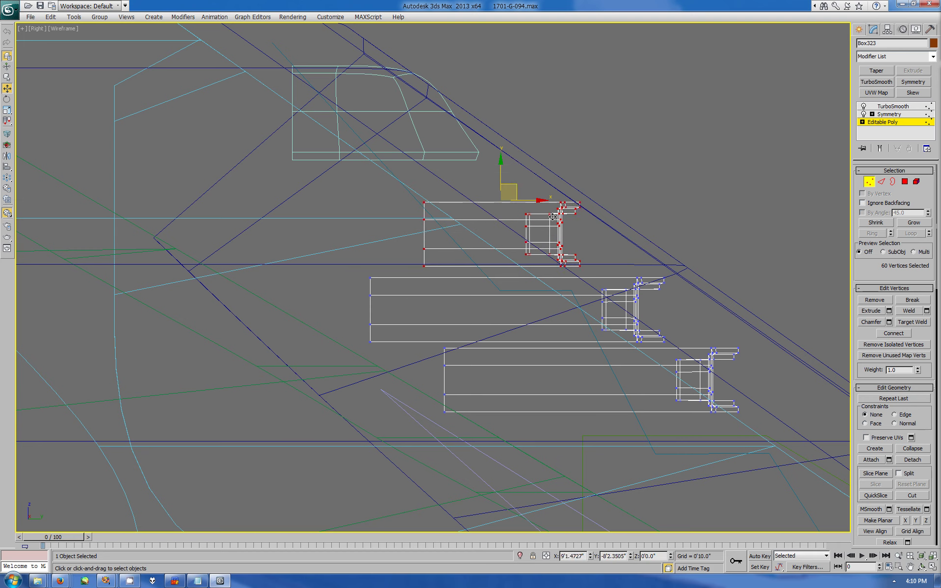
{"action": "left_click", "coordinate": [922, 568]}
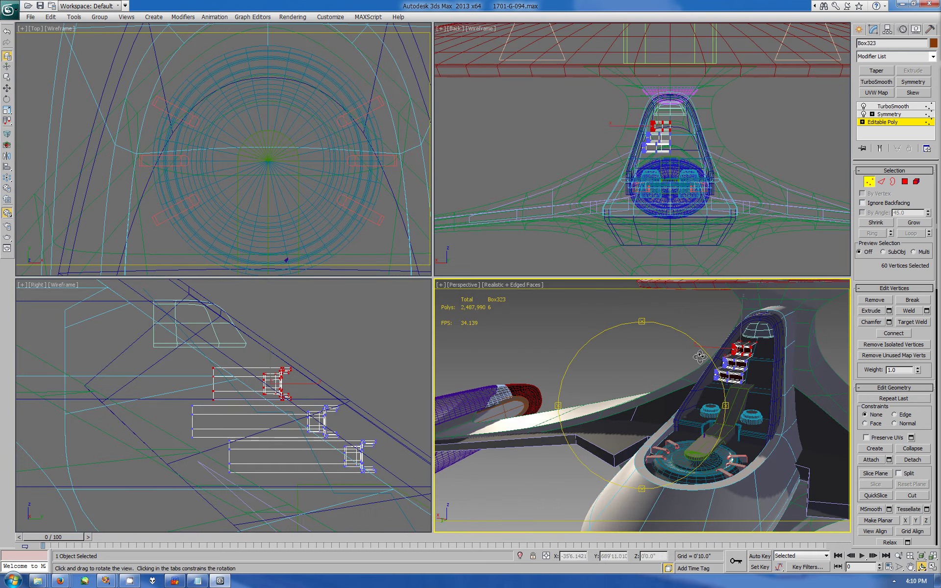
{"action": "mouse_move", "coordinate": [638, 407]}
{"action": "left_mouse_down"}
{"action": "mouse_move", "coordinate": [679, 406]}
{"action": "mouse_move", "coordinate": [656, 393]}
{"action": "left_mouse_up"}
Step: Select Box334 and move it slightly lower
{"action": "left_click", "coordinate": [859, 30]}
{"action": "left_click", "coordinate": [671, 105]}
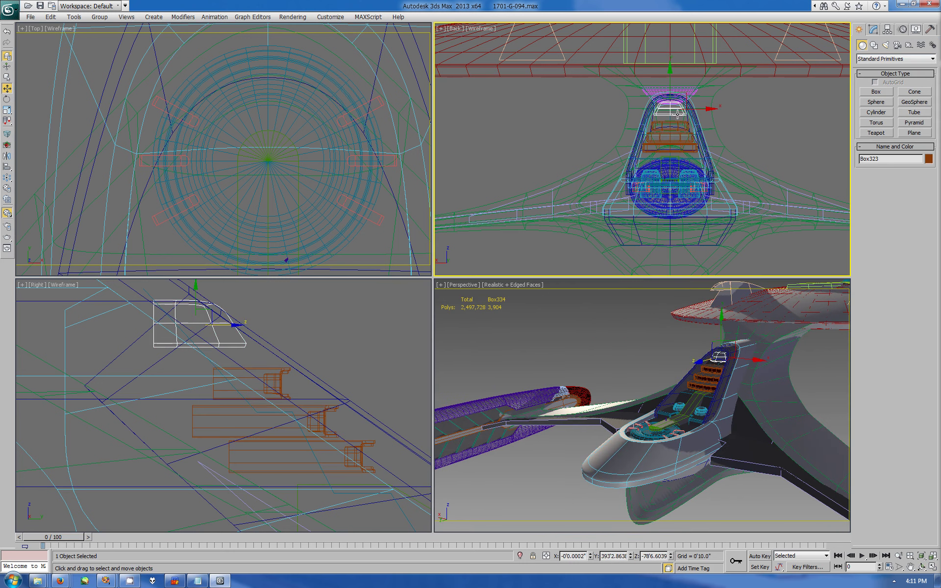
{"action": "key", "text": "w"}
{"action": "left_click_drag", "start_coordinate": [671, 106], "coordinate": [671, 114]}
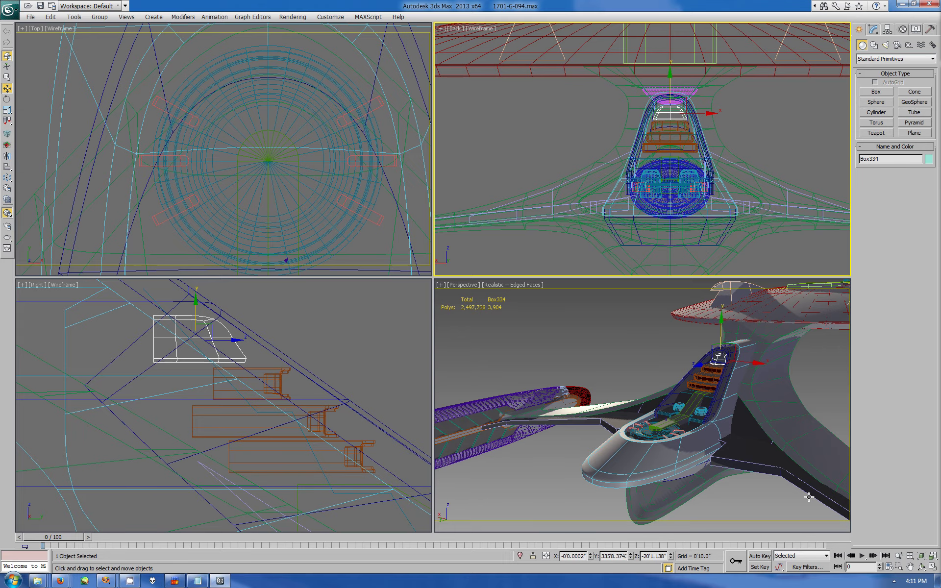
Step: Look down into the recess in a maximized Perspective view and shift Box323 along Y
{"action": "left_click", "coordinate": [922, 568]}
{"action": "left_click_drag", "start_coordinate": [637, 407], "coordinate": [613, 393]}
{"action": "key", "text": "alt+w"}
{"action": "mouse_move", "coordinate": [540, 294]}
{"action": "left_mouse_down"}
{"action": "mouse_move", "coordinate": [479, 261]}
{"action": "mouse_move", "coordinate": [515, 284]}
{"action": "left_mouse_up"}
{"action": "key", "text": "w"}
{"action": "left_click_drag", "start_coordinate": [645, 245], "coordinate": [650, 253]}
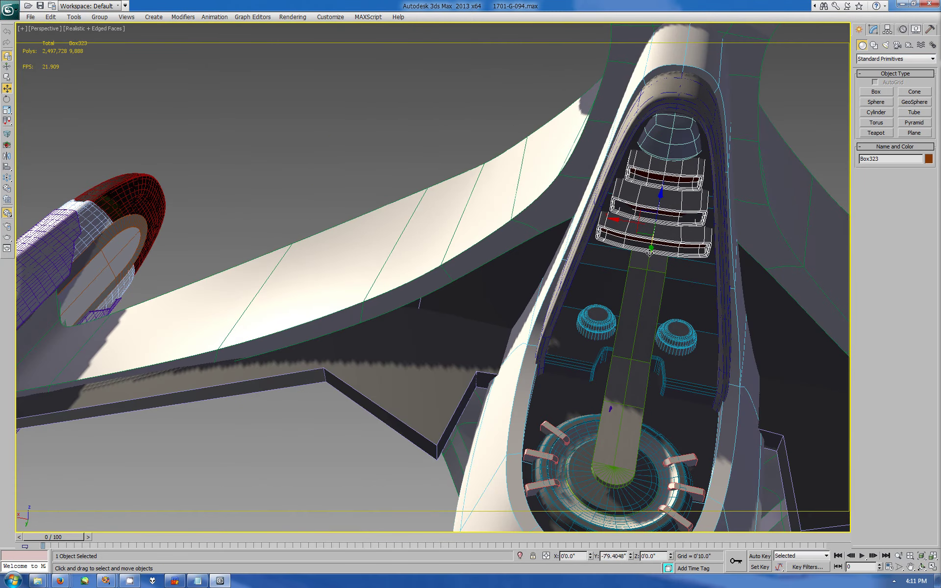
Step: Select Box323's top stair element and nudge it into place, then maximize the Right view
{"action": "left_click", "coordinate": [873, 29]}
{"action": "left_click", "coordinate": [917, 182]}
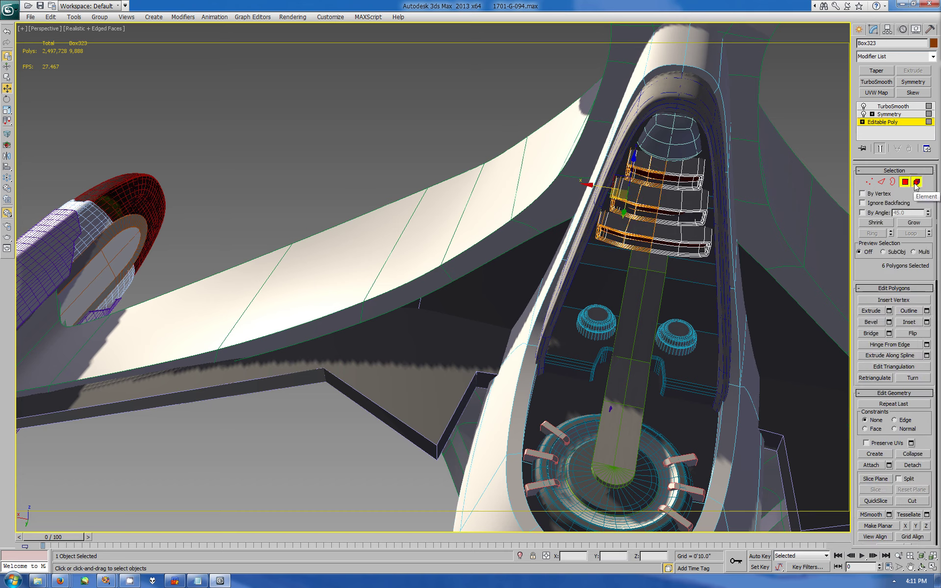
{"action": "left_click", "coordinate": [635, 188]}
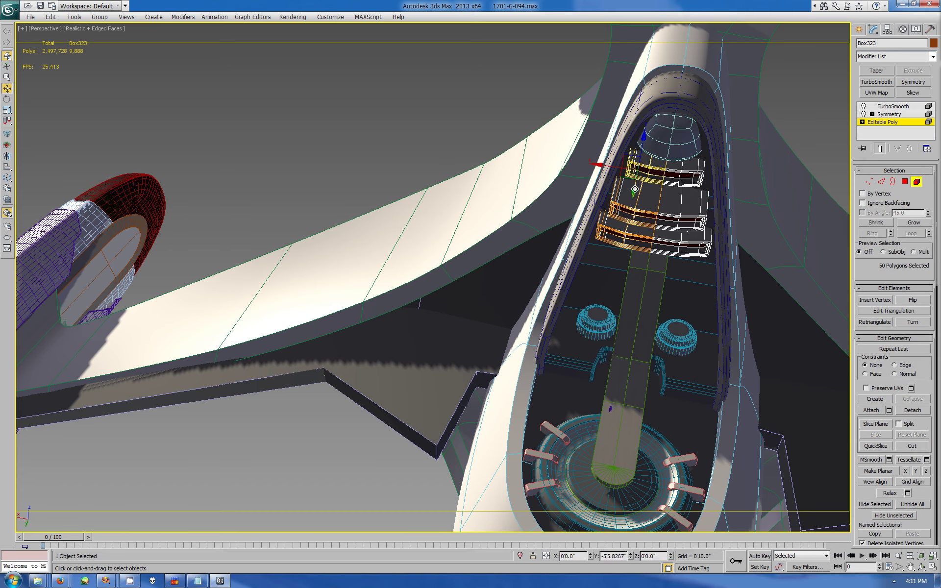
{"action": "left_click_drag", "start_coordinate": [635, 188], "coordinate": [634, 193]}
{"action": "middle_click_drag", "start_coordinate": [458, 248], "coordinate": [504, 256], "text": "alt"}
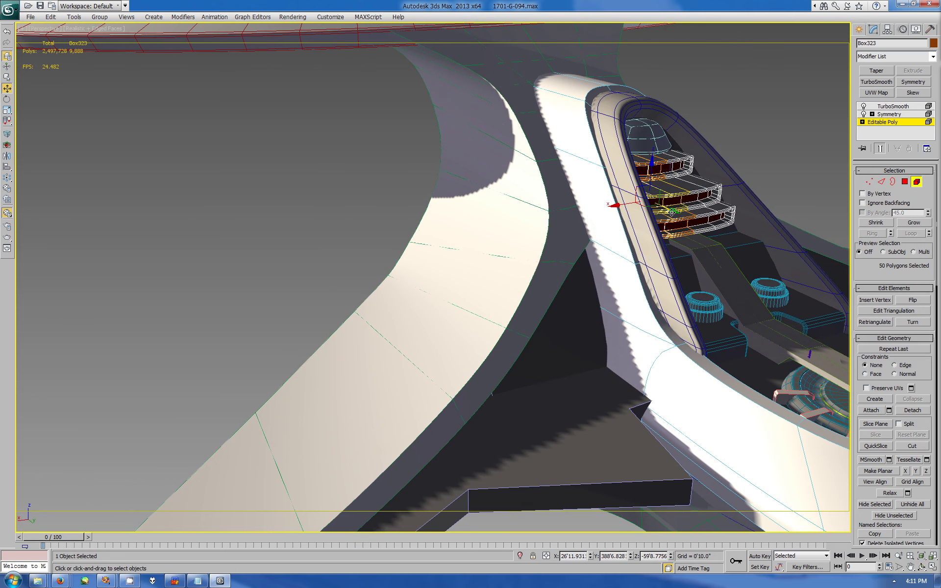
{"action": "left_click_drag", "start_coordinate": [671, 212], "coordinate": [665, 209]}
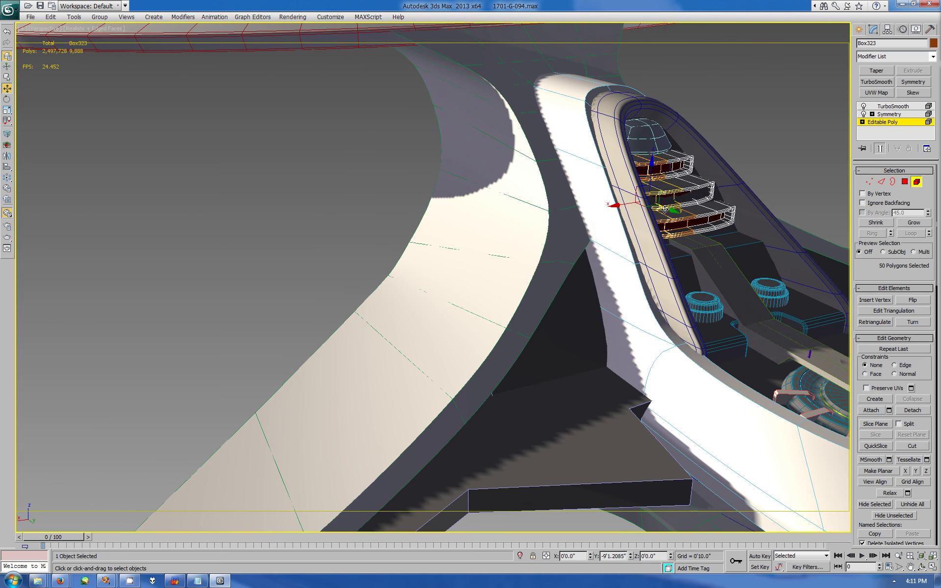
{"action": "key", "text": "alt+w"}
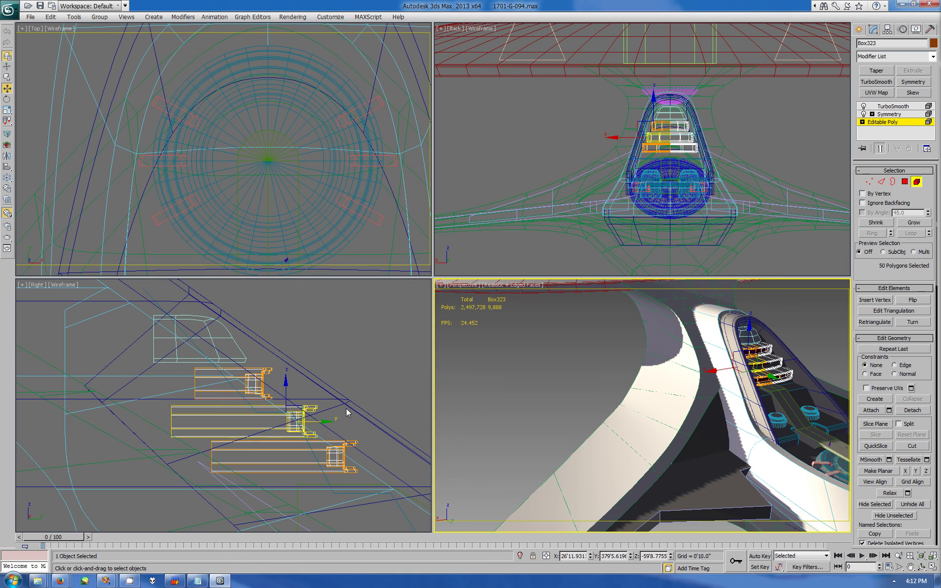
{"action": "right_click", "coordinate": [343, 441]}
{"action": "key", "text": "alt+w"}
Step: Select Box333 at edge level and pick its lower diagonal edges for connecting
{"action": "left_click", "coordinate": [858, 30]}
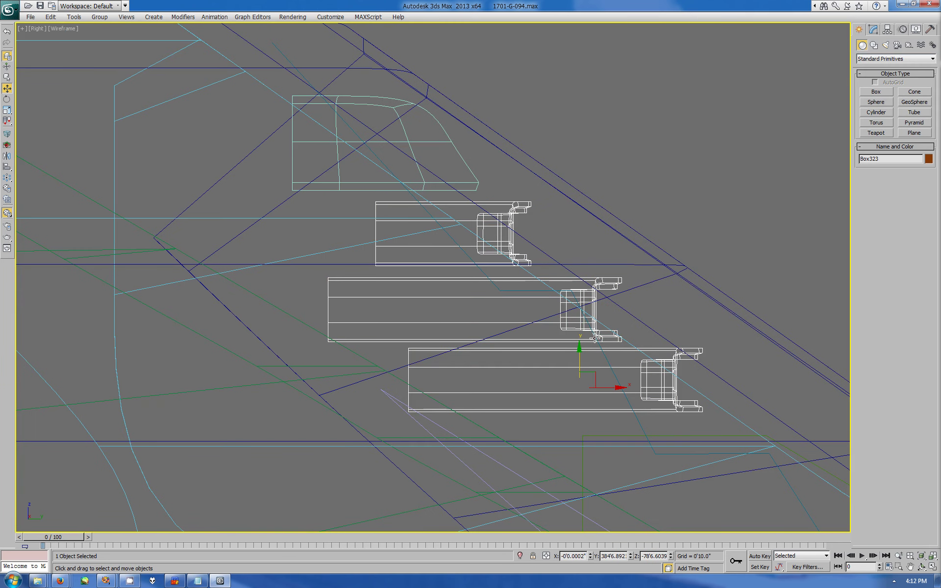
{"action": "left_click", "coordinate": [647, 435]}
{"action": "left_click", "coordinate": [873, 29]}
{"action": "left_click", "coordinate": [885, 183]}
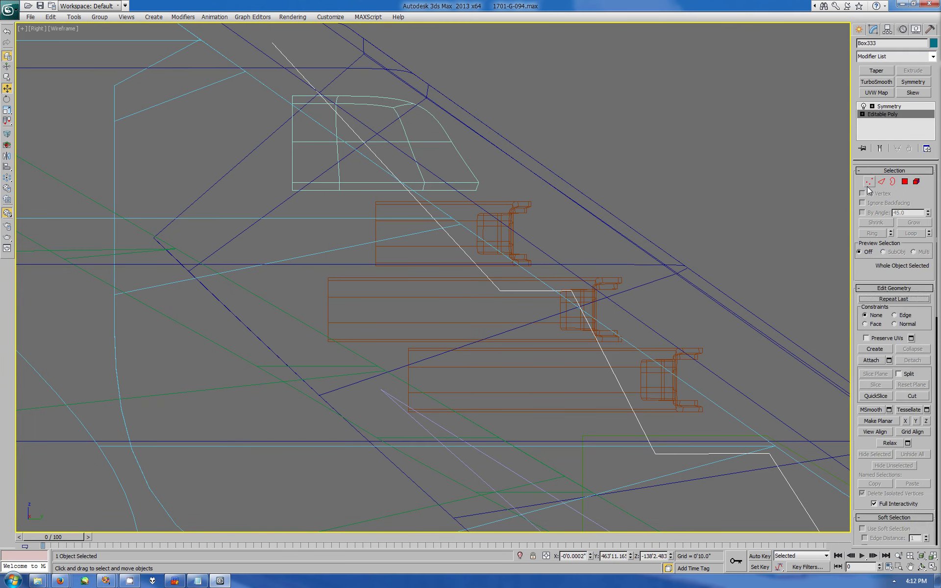
{"action": "left_click", "coordinate": [612, 372]}
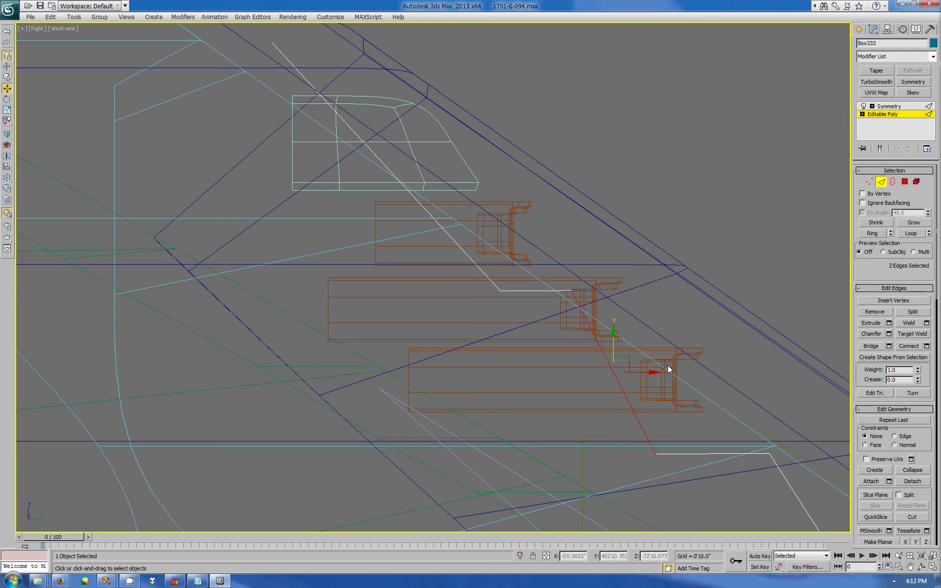
{"action": "left_click", "coordinate": [927, 346]}
Step: Connect the selected edges with one segment slid to 35
{"action": "key", "text": "alt+w"}
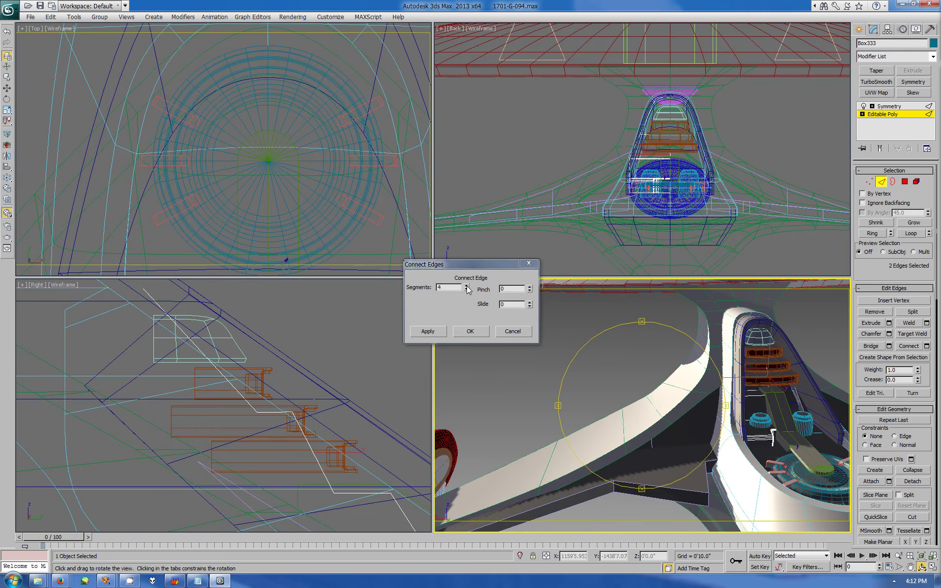
{"action": "middle_click_drag", "start_coordinate": [637, 421], "coordinate": [660, 430], "text": "alt"}
{"action": "key", "text": "alt+w"}
{"action": "scroll", "coordinate": [632, 295], "scroll_direction": "up", "scroll_amount": 5}
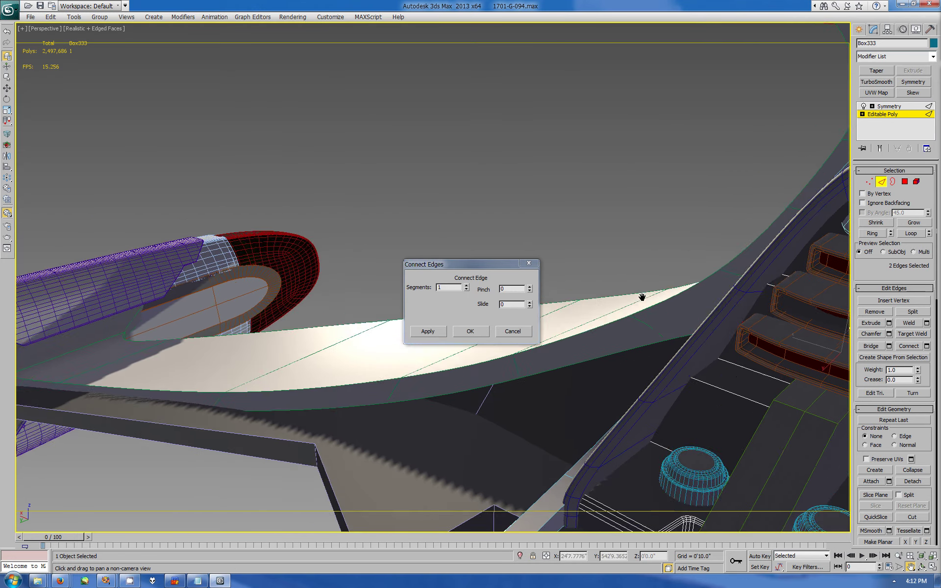
{"action": "middle_click_drag", "start_coordinate": [643, 297], "coordinate": [519, 303]}
{"action": "left_click_drag", "start_coordinate": [529, 304], "coordinate": [525, 269]}
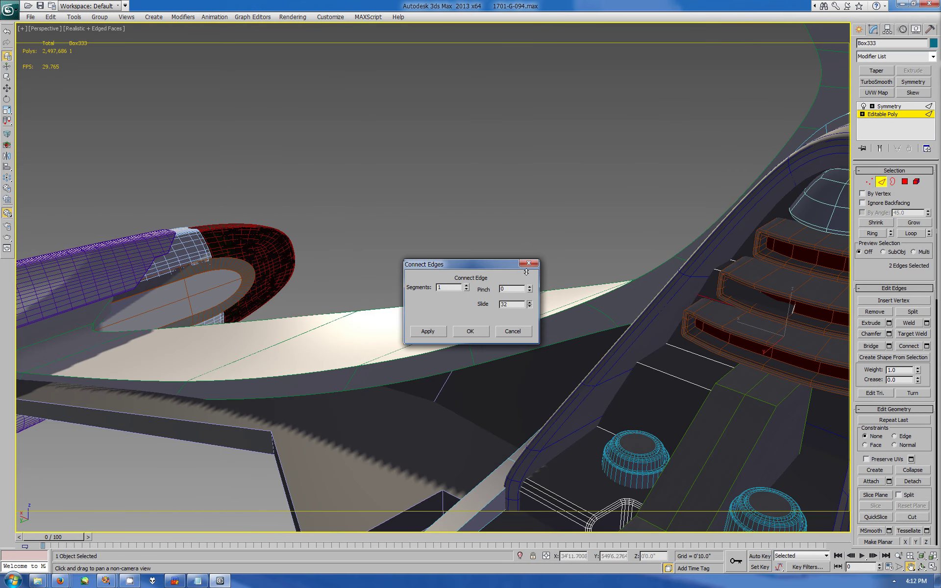
{"action": "left_click", "coordinate": [471, 332]}
Step: Connect a second pair of edges, sliding the new edge far toward one end
{"action": "middle_click_drag", "start_coordinate": [588, 399], "coordinate": [486, 309], "text": "alt"}
{"action": "left_click", "coordinate": [873, 234]}
{"action": "left_click", "coordinate": [927, 346]}
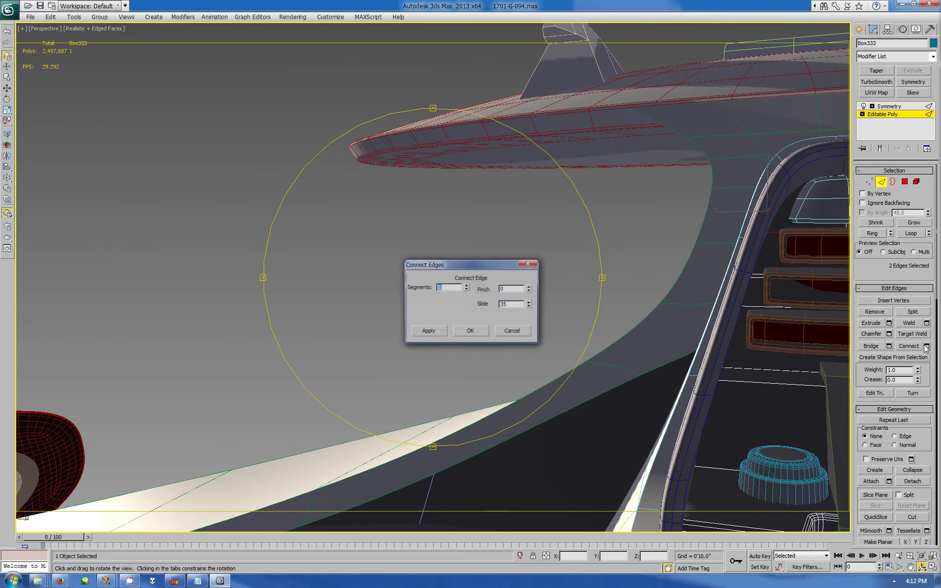
{"action": "left_click_drag", "start_coordinate": [529, 303], "coordinate": [534, 254]}
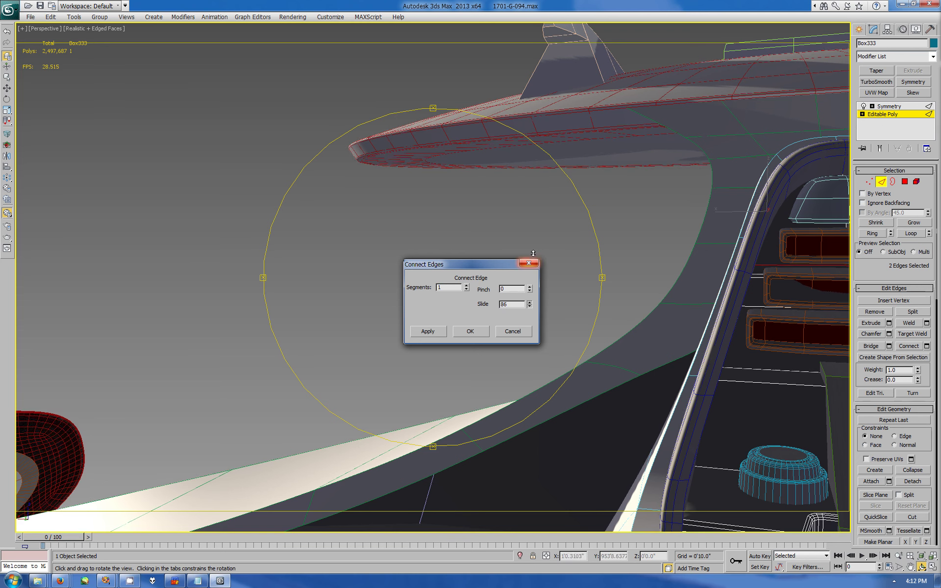
{"action": "left_click", "coordinate": [468, 332]}
Step: Add another connecting edge, then select the two new edges together
{"action": "key", "text": "w"}
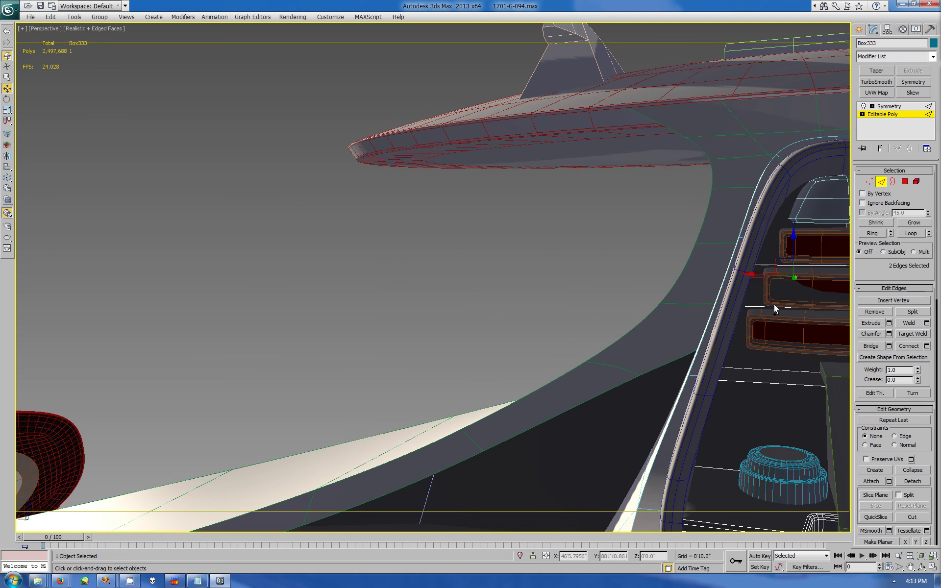
{"action": "left_click", "coordinate": [926, 346]}
{"action": "left_click", "coordinate": [468, 316]}
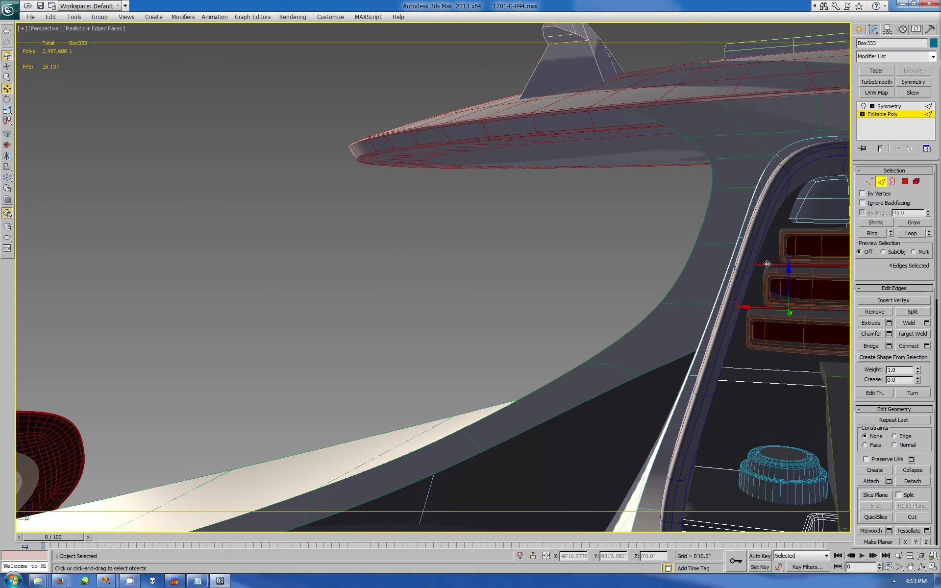
{"action": "left_click", "coordinate": [756, 304]}
{"action": "left_click", "coordinate": [755, 265], "text": "ctrl"}
{"action": "key", "text": "alt+w"}
Step: In vertex mode, select Box333's stepped-frame vertices in the side view
{"action": "right_click", "coordinate": [334, 407]}
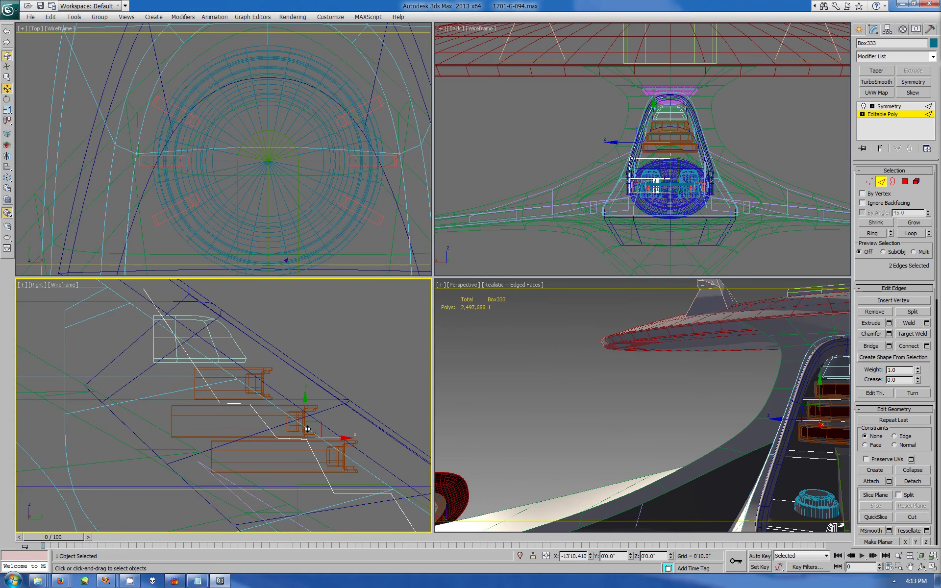
{"action": "key", "text": "1"}
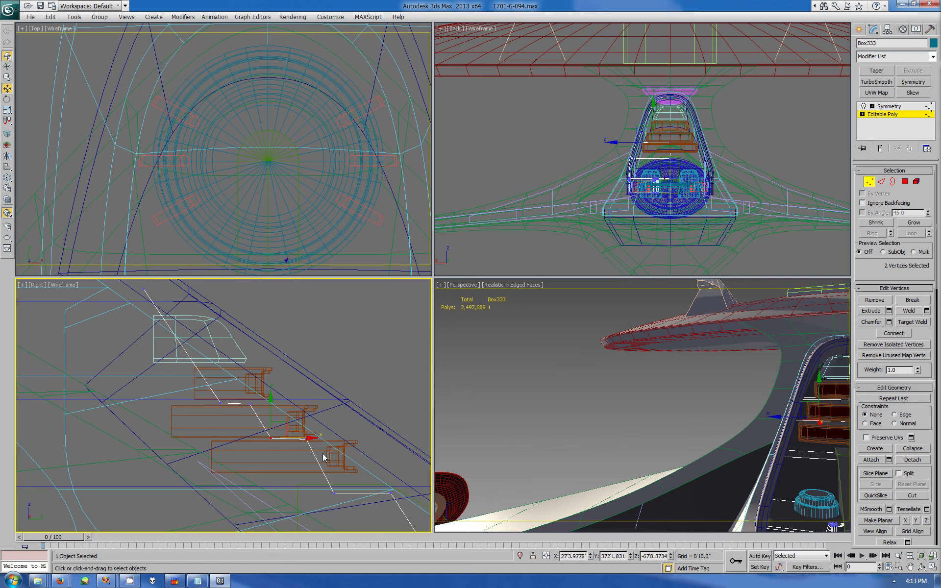
{"action": "left_click", "coordinate": [899, 567]}
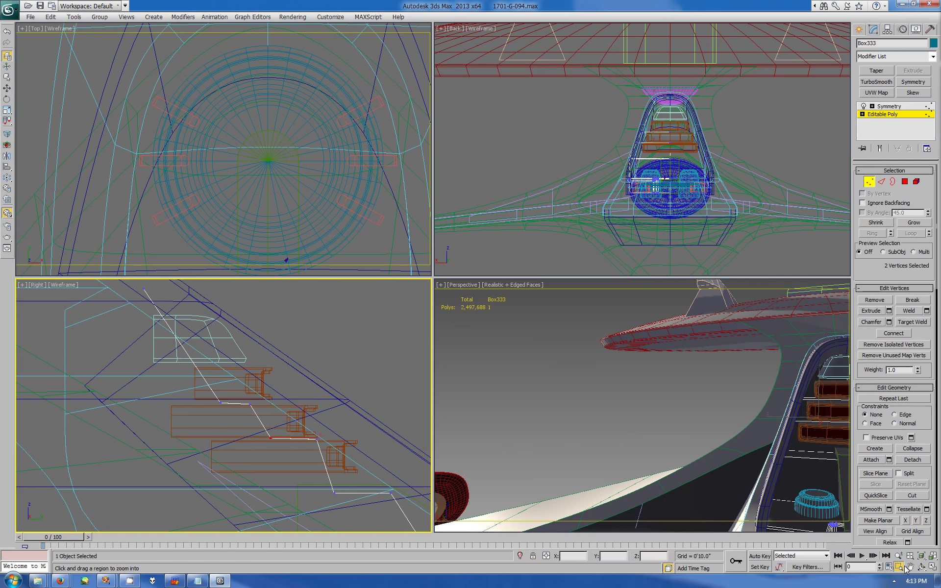
{"action": "scroll", "coordinate": [631, 139], "scroll_direction": "up", "scroll_amount": 5}
{"action": "scroll", "coordinate": [664, 176], "scroll_direction": "up", "scroll_amount": 3}
{"action": "right_click", "coordinate": [337, 452]}
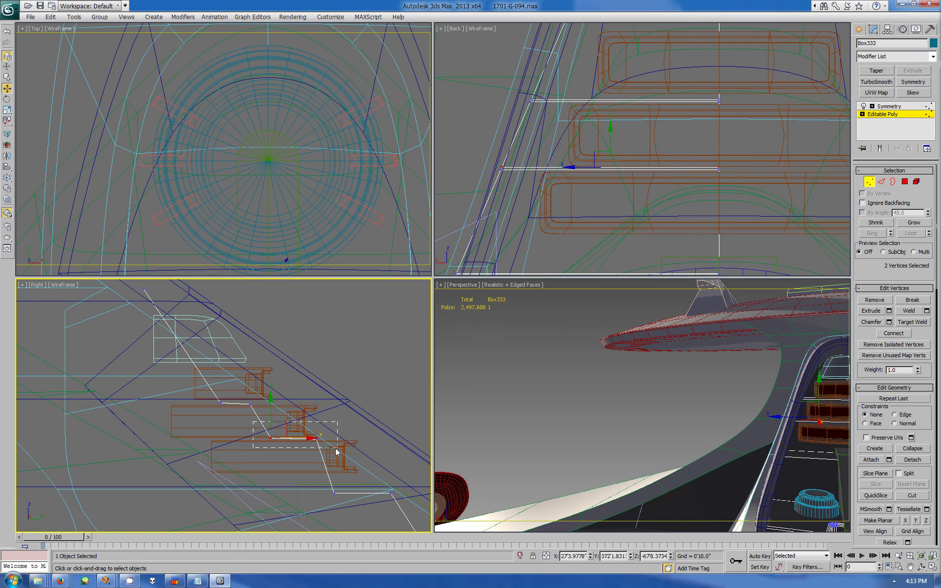
{"action": "left_click_drag", "start_coordinate": [192, 394], "coordinate": [220, 414]}
{"action": "scroll", "coordinate": [220, 413], "scroll_direction": "up", "scroll_amount": 2}
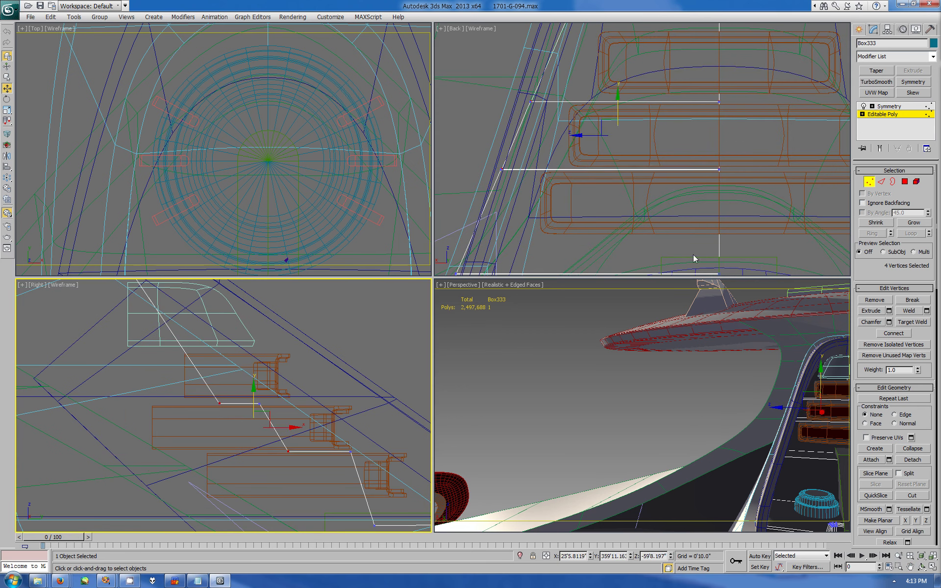
{"action": "scroll", "coordinate": [611, 204], "scroll_direction": "up", "scroll_amount": 2}
{"action": "scroll", "coordinate": [624, 204], "scroll_direction": "up", "scroll_amount": 3}
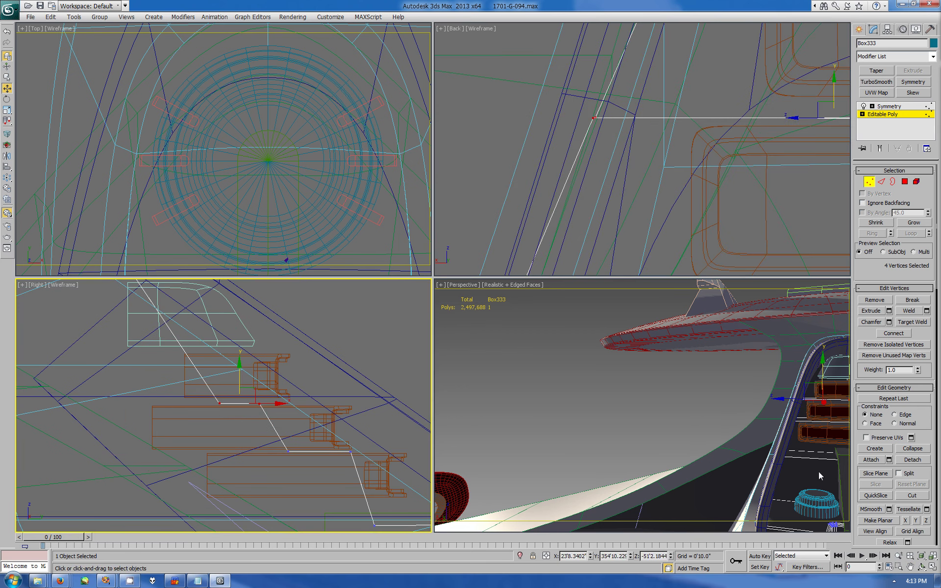
{"action": "left_click", "coordinate": [594, 118]}
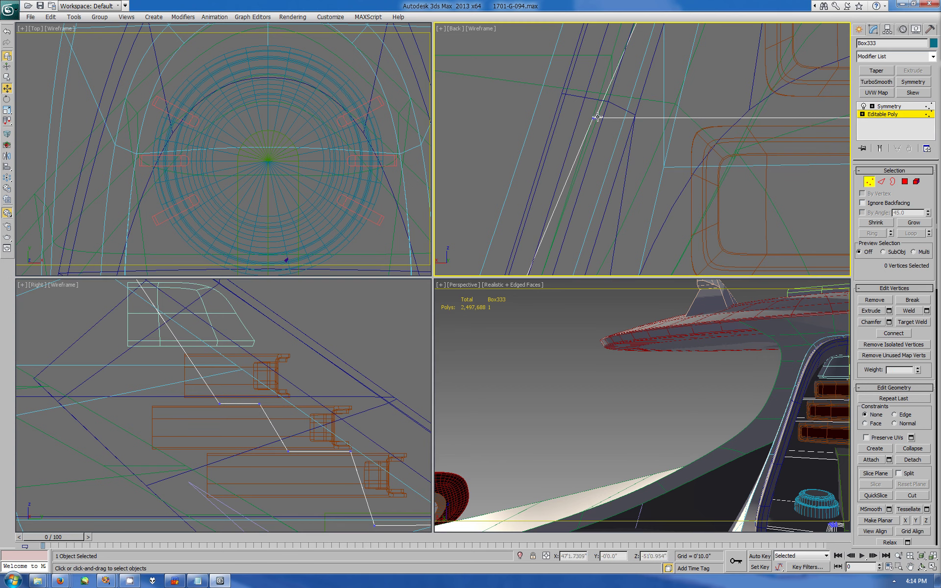
Step: Move the two frame-edge vertices along X onto the slanted side panel
{"action": "key", "text": "alt+w"}
{"action": "left_click_drag", "start_coordinate": [443, 363], "coordinate": [427, 391]}
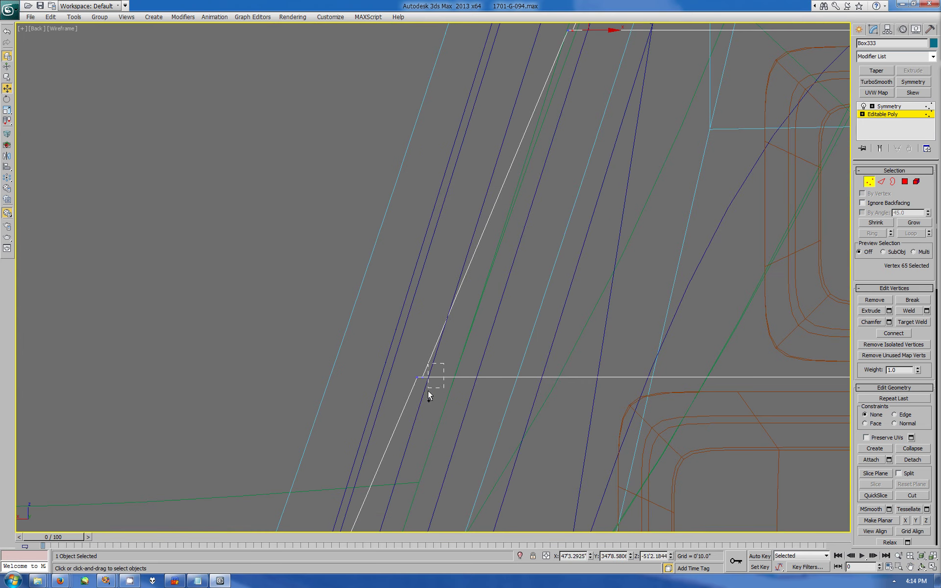
{"action": "left_click_drag", "start_coordinate": [531, 205], "coordinate": [531, 199]}
{"action": "scroll", "coordinate": [534, 209], "scroll_direction": "down", "scroll_amount": 2}
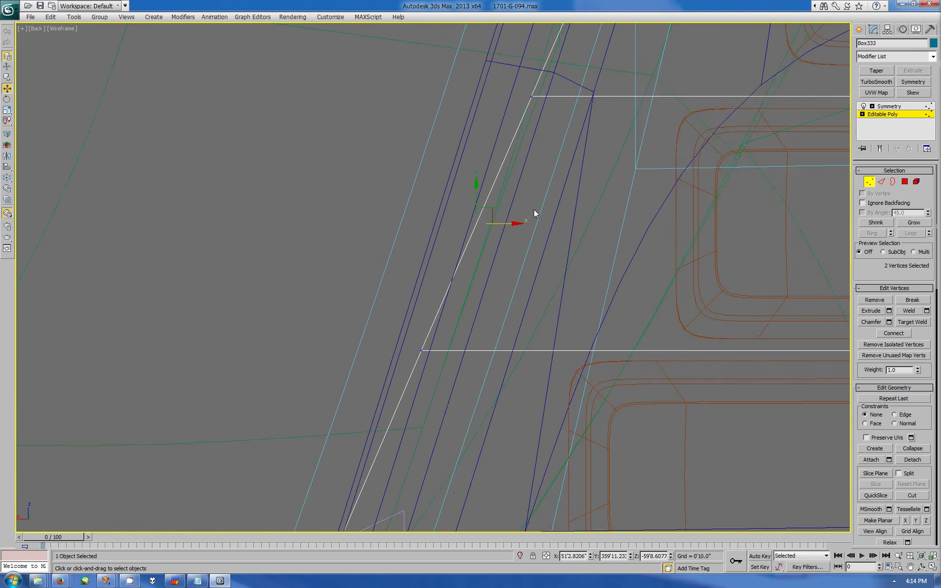
{"action": "scroll", "coordinate": [534, 211], "scroll_direction": "down", "scroll_amount": 6}
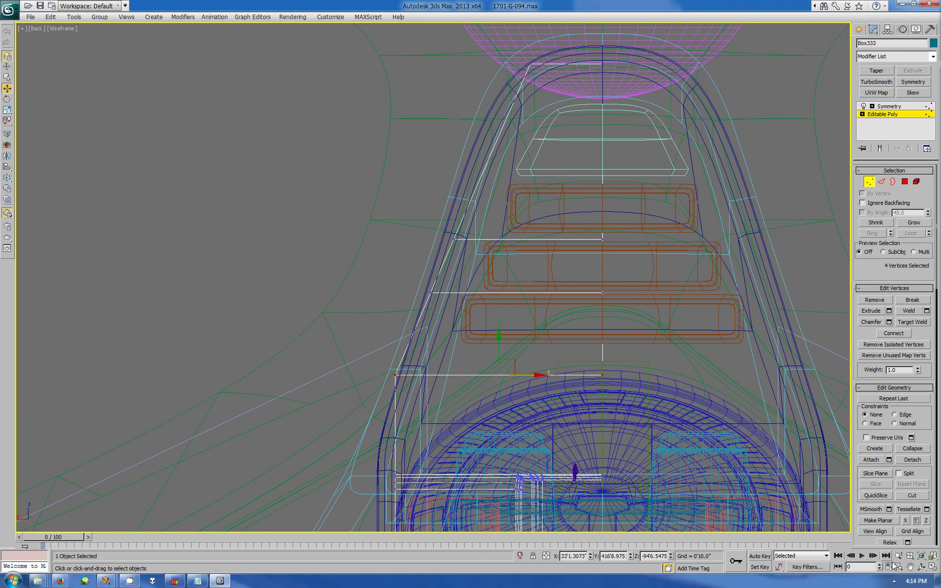
{"action": "key", "text": "alt+w"}
{"action": "left_click", "coordinate": [922, 567]}
{"action": "mouse_move", "coordinate": [664, 410]}
{"action": "left_mouse_down"}
{"action": "mouse_move", "coordinate": [649, 470]}
{"action": "mouse_move", "coordinate": [247, 365]}
{"action": "left_mouse_up"}
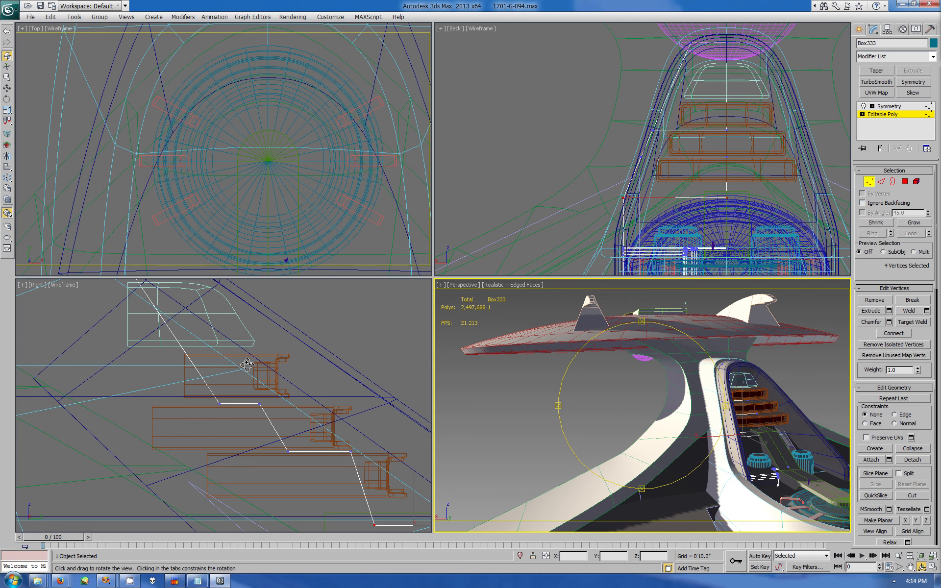
Step: Connect two of Box333's edges with a new edge at slide 32
{"action": "key", "text": "2"}
{"action": "right_click", "coordinate": [640, 78]}
{"action": "left_click", "coordinate": [926, 345]}
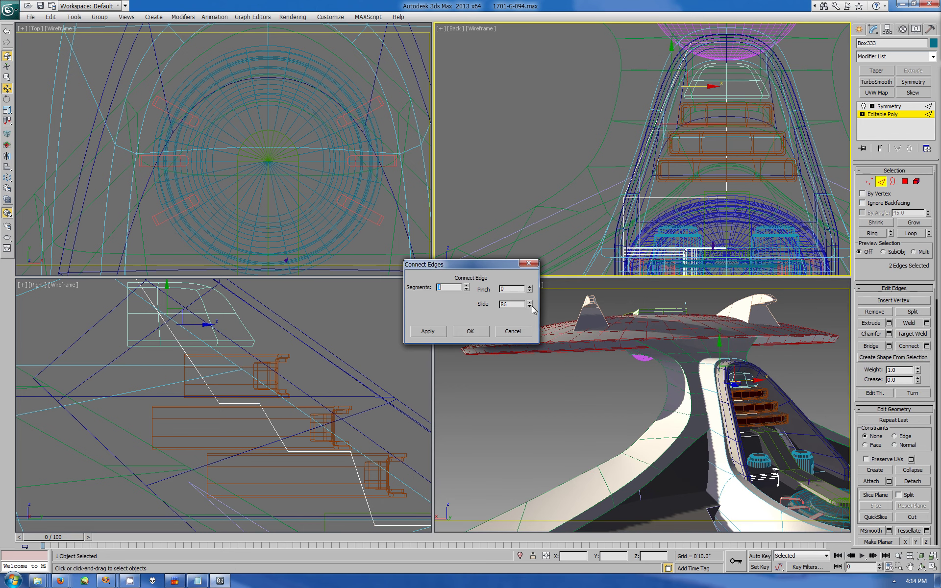
{"action": "left_click", "coordinate": [470, 332]}
Step: Shift the two new vertices along X to follow the stepped panels
{"action": "key", "text": "1"}
{"action": "mouse_move", "coordinate": [162, 294]}
{"action": "left_mouse_down"}
{"action": "mouse_move", "coordinate": [249, 391]}
{"action": "mouse_move", "coordinate": [297, 405]}
{"action": "mouse_move", "coordinate": [241, 353]}
{"action": "left_mouse_up"}
{"action": "left_click", "coordinate": [259, 403]}
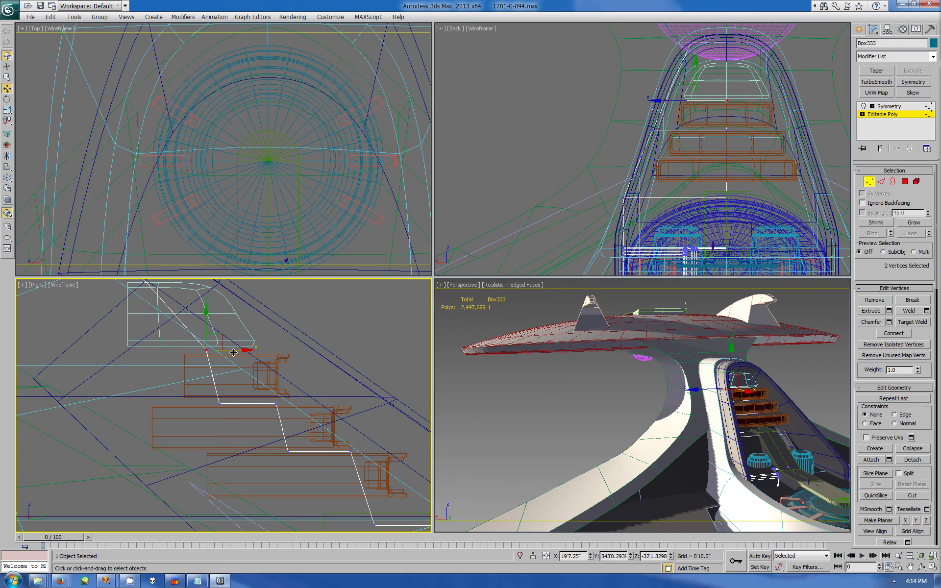
{"action": "left_click", "coordinate": [862, 31]}
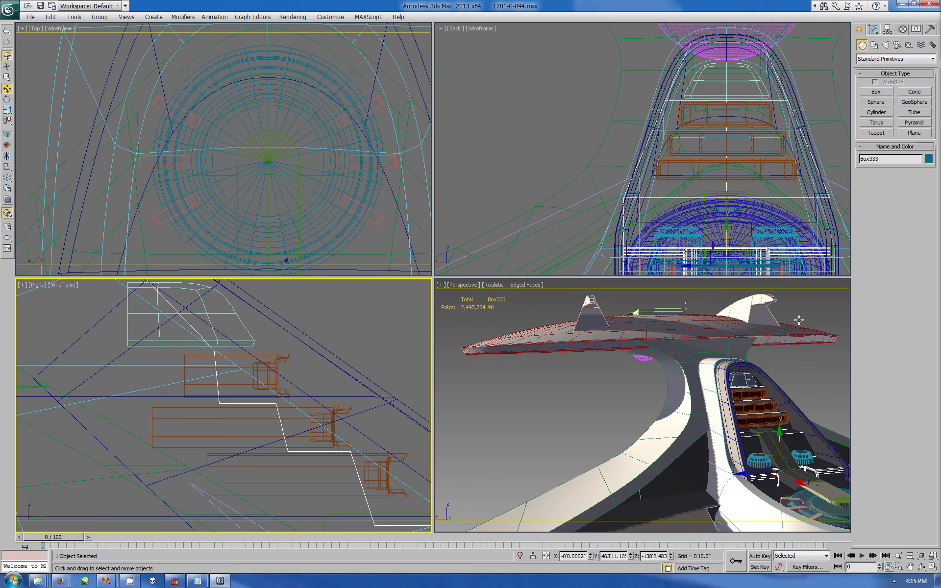
{"action": "left_click", "coordinate": [921, 567]}
{"action": "left_click_drag", "start_coordinate": [637, 407], "coordinate": [711, 373]}
{"action": "key", "text": "alt+w"}
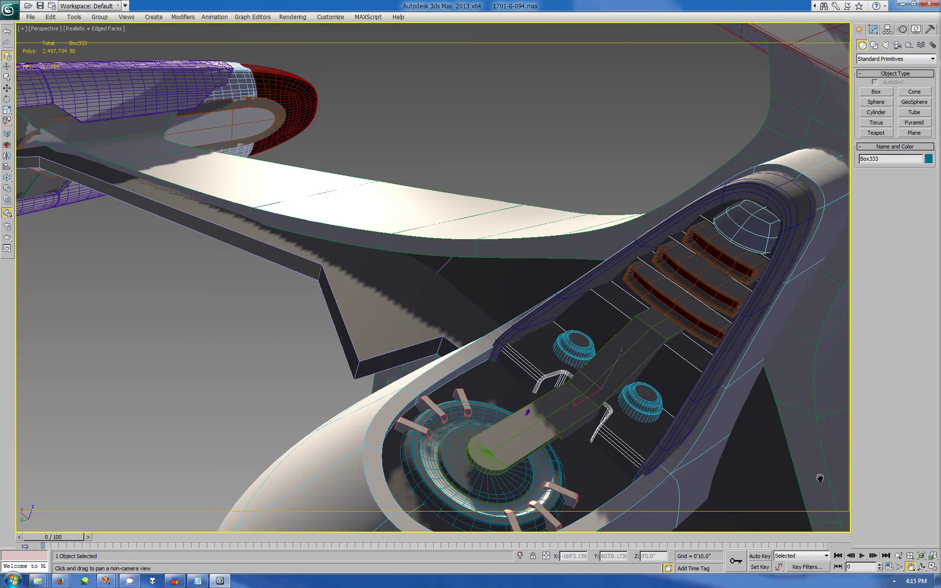
{"action": "mouse_move", "coordinate": [824, 475]}
{"action": "left_mouse_down"}
{"action": "mouse_move", "coordinate": [471, 300]}
{"action": "mouse_move", "coordinate": [525, 328]}
{"action": "mouse_move", "coordinate": [519, 366]}
{"action": "mouse_move", "coordinate": [491, 315]}
{"action": "mouse_move", "coordinate": [486, 327]}
{"action": "left_mouse_up"}
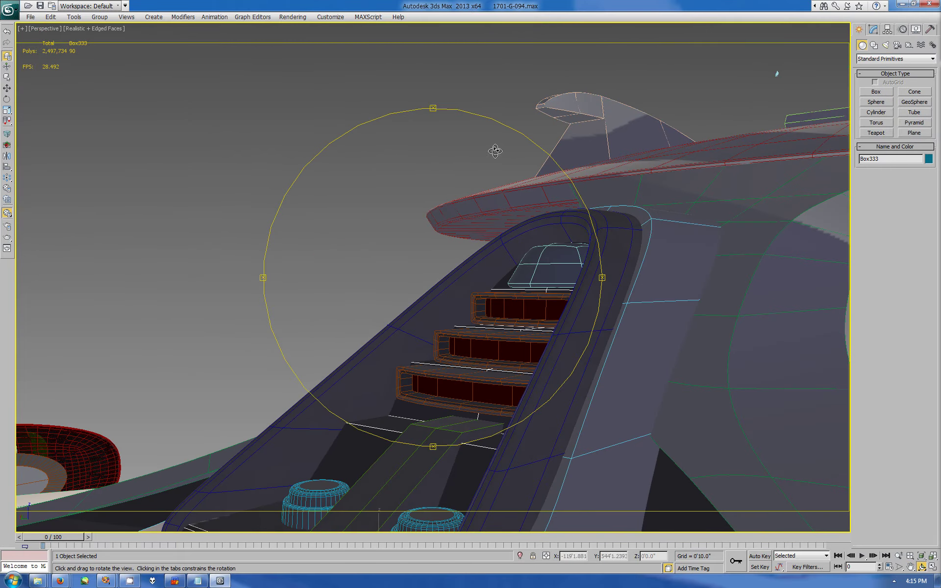
{"action": "mouse_move", "coordinate": [495, 151]}
{"action": "left_mouse_down"}
{"action": "mouse_move", "coordinate": [462, 163]}
{"action": "mouse_move", "coordinate": [471, 221]}
{"action": "mouse_move", "coordinate": [496, 280]}
{"action": "mouse_move", "coordinate": [406, 282]}
{"action": "mouse_move", "coordinate": [490, 294]}
{"action": "left_mouse_up"}
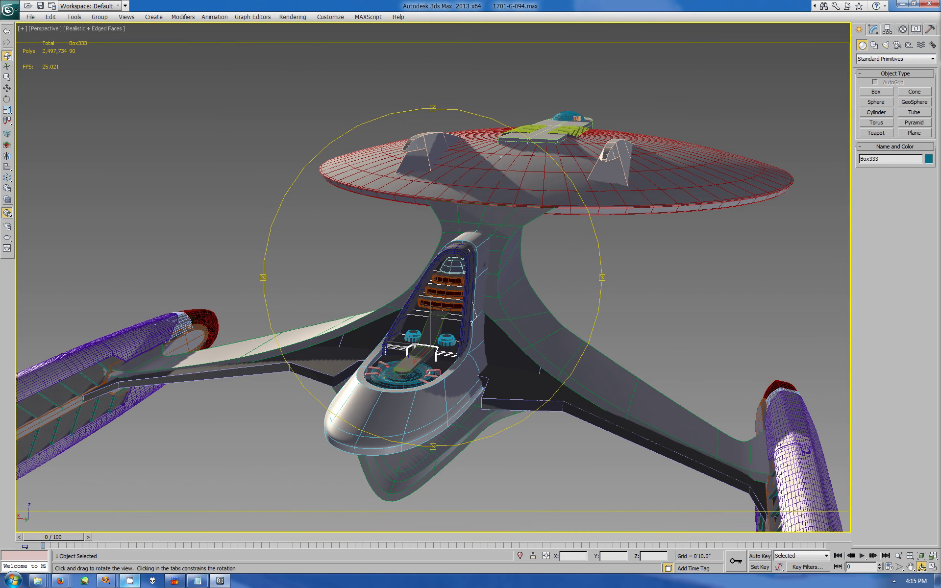
{"action": "left_click", "coordinate": [198, 581]}
{"action": "left_click_drag", "start_coordinate": [564, 259], "coordinate": [129, 53]}
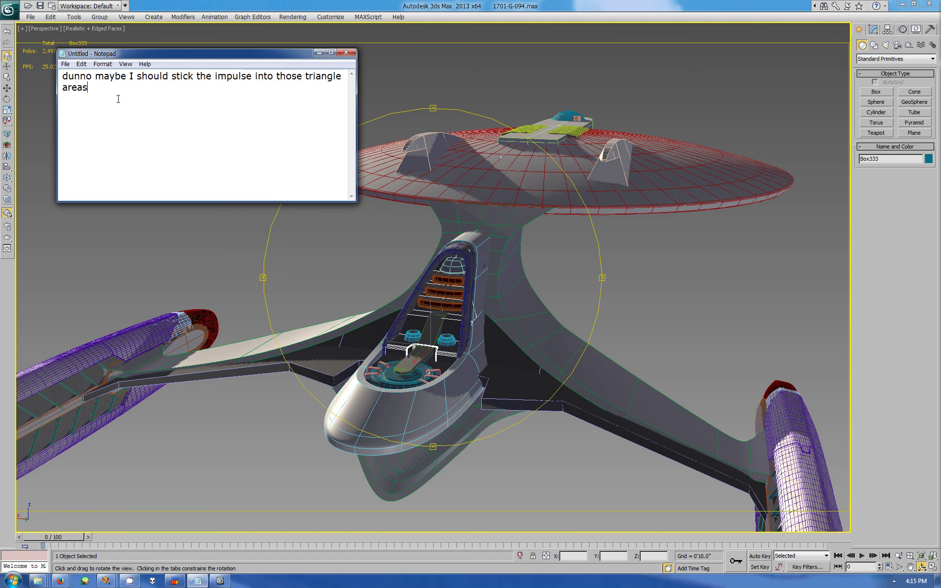
{"action": "key", "text": "ctrl+a"}
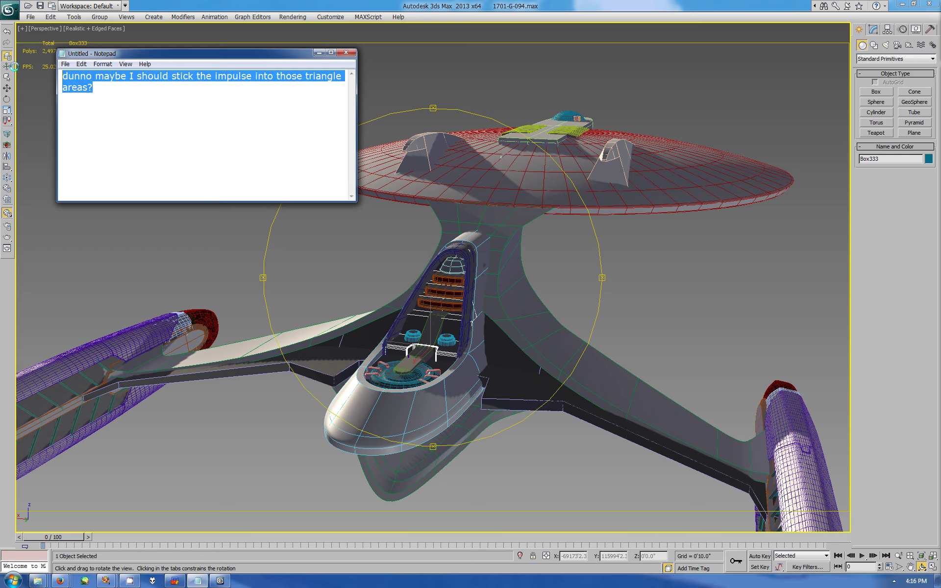
{"action": "left_click_drag", "start_coordinate": [196, 53], "coordinate": [633, 106]}
{"action": "key", "text": "Delete"}
{"action": "left_click", "coordinate": [710, 68]}
{"action": "left_click_drag", "start_coordinate": [494, 368], "coordinate": [377, 149]}
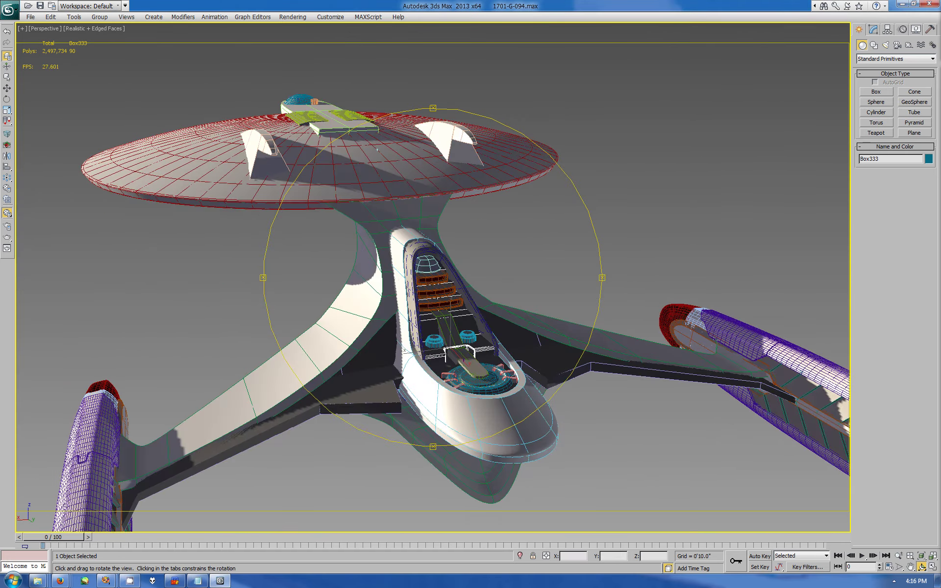
{"action": "left_click", "coordinate": [198, 580]}
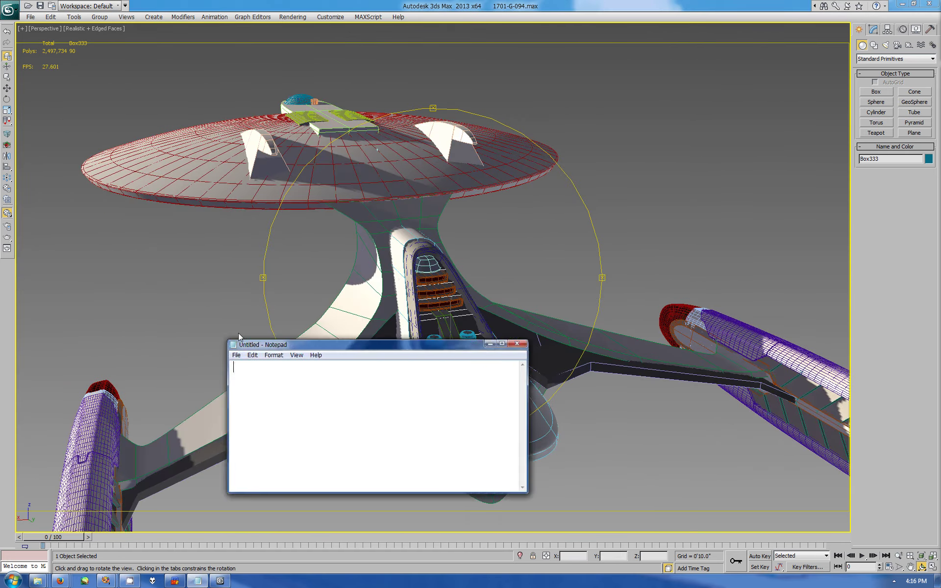
{"action": "left_click_drag", "start_coordinate": [238, 338], "coordinate": [138, 338]}
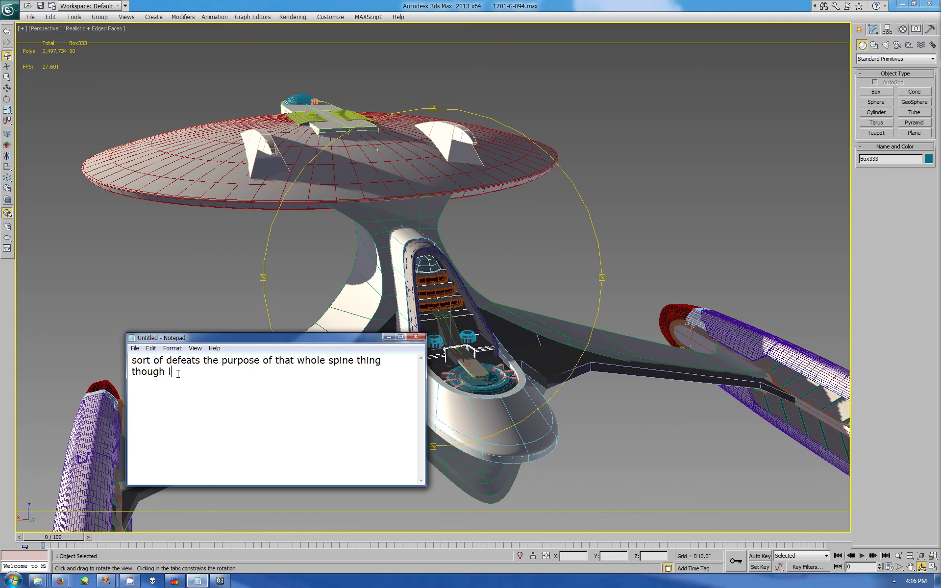
{"action": "key", "text": "ctrl+a"}
{"action": "key", "text": "Delete"}
{"action": "left_click", "coordinate": [389, 337]}
{"action": "mouse_move", "coordinate": [389, 338]}
{"action": "left_mouse_down"}
{"action": "mouse_move", "coordinate": [443, 324]}
{"action": "mouse_move", "coordinate": [427, 307]}
{"action": "left_mouse_up"}
{"action": "scroll", "coordinate": [443, 324], "scroll_direction": "up", "scroll_amount": 5}
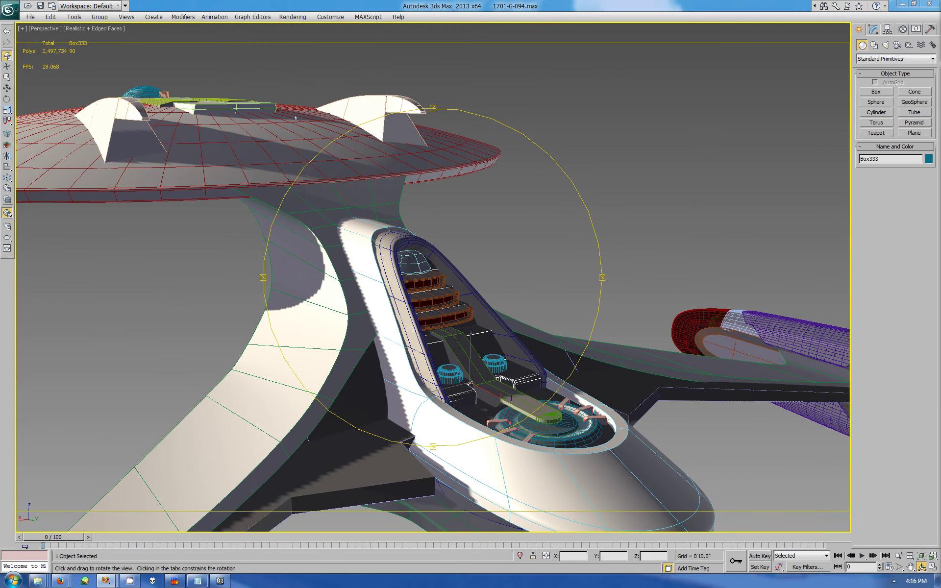
{"action": "mouse_move", "coordinate": [368, 329]}
{"action": "left_mouse_down"}
{"action": "mouse_move", "coordinate": [457, 332]}
{"action": "mouse_move", "coordinate": [427, 349]}
{"action": "mouse_move", "coordinate": [435, 352]}
{"action": "mouse_move", "coordinate": [443, 297]}
{"action": "left_mouse_up"}
{"action": "scroll", "coordinate": [403, 302], "scroll_direction": "up", "scroll_amount": 10}
{"action": "left_click", "coordinate": [425, 276]}
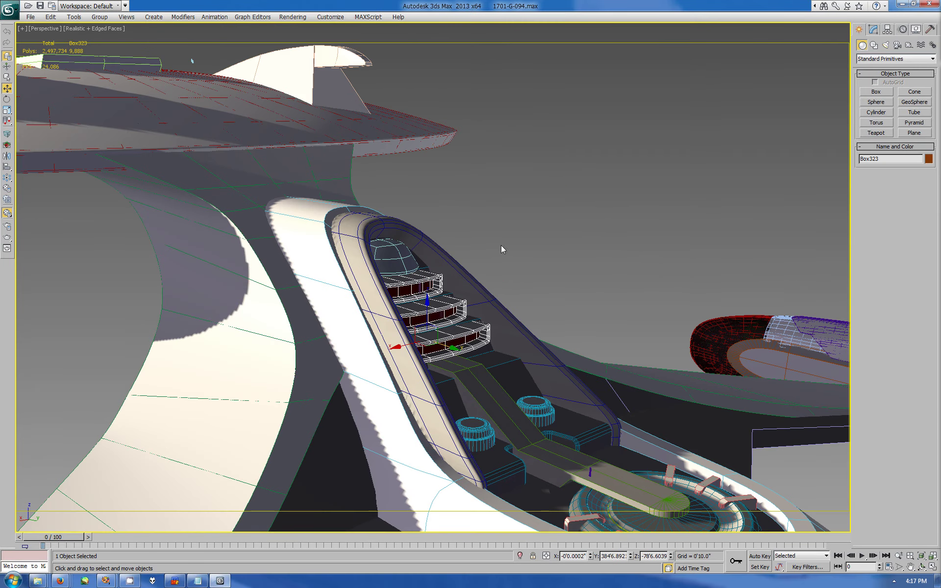
{"action": "left_click", "coordinate": [873, 29]}
{"action": "left_click", "coordinate": [869, 181]}
{"action": "key", "text": "4"}
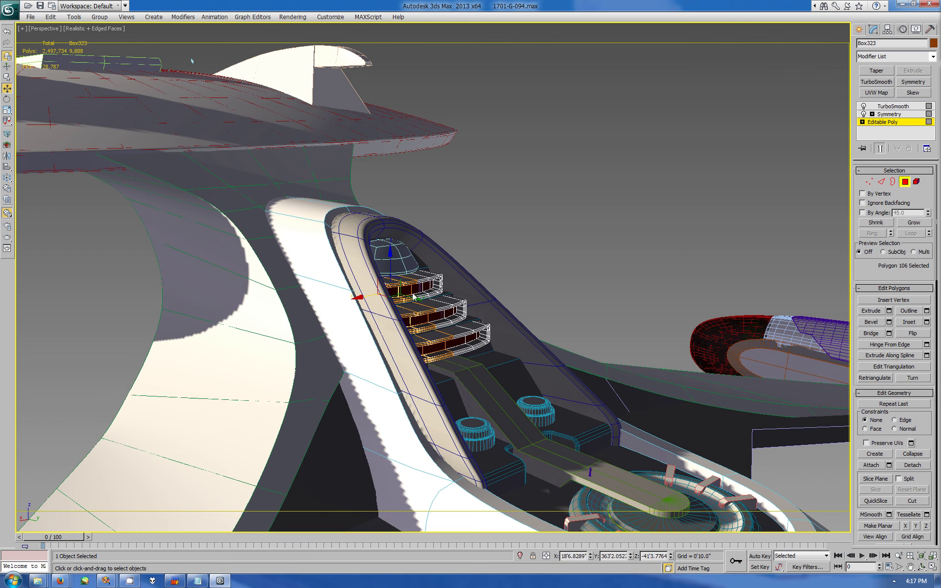
{"action": "key", "text": "5"}
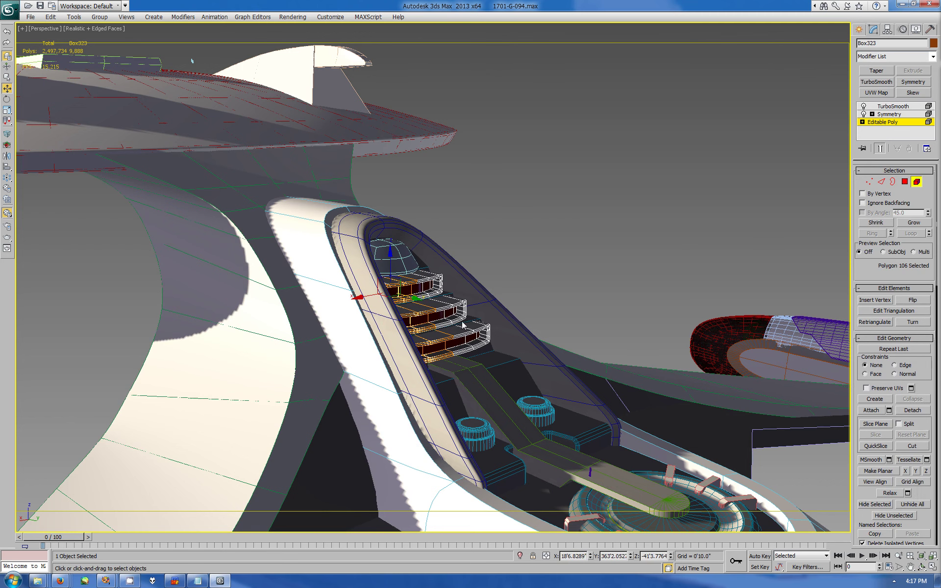
{"action": "left_click", "coordinate": [920, 569]}
{"action": "key", "text": "z"}
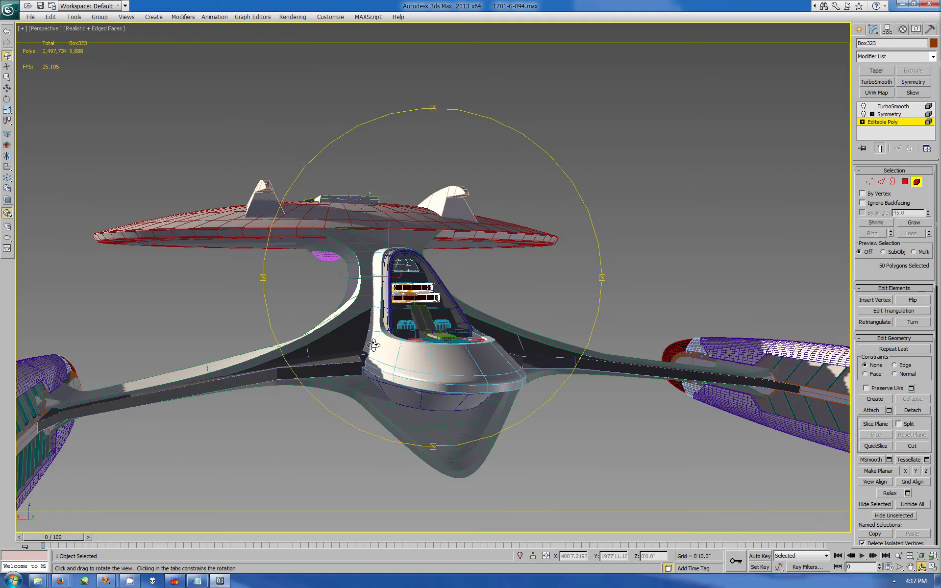
{"action": "mouse_move", "coordinate": [431, 314]}
{"action": "left_mouse_down"}
{"action": "mouse_move", "coordinate": [459, 444]}
{"action": "mouse_move", "coordinate": [441, 343]}
{"action": "left_mouse_up"}
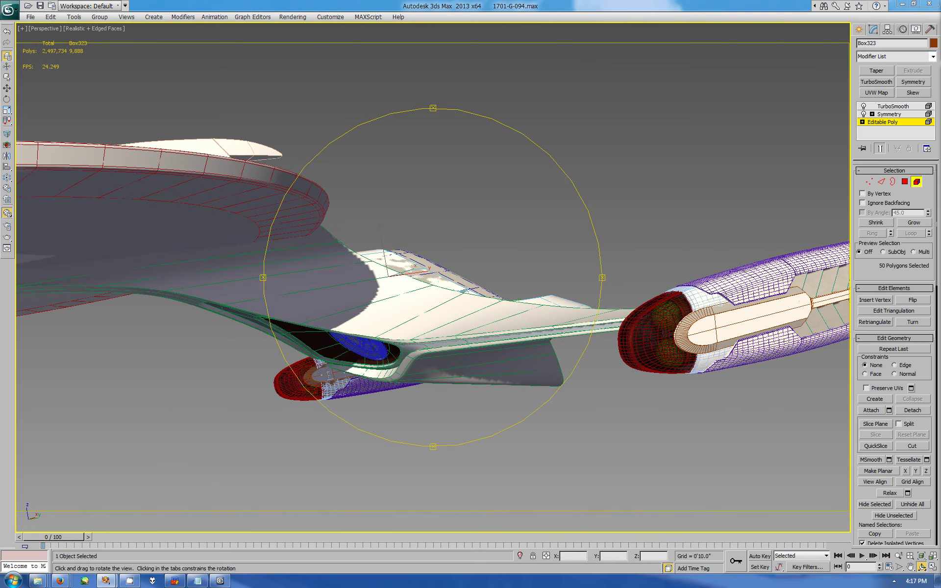
{"action": "mouse_move", "coordinate": [622, 401]}
{"action": "left_mouse_down"}
{"action": "mouse_move", "coordinate": [431, 265]}
{"action": "mouse_move", "coordinate": [298, 239]}
{"action": "left_mouse_up"}
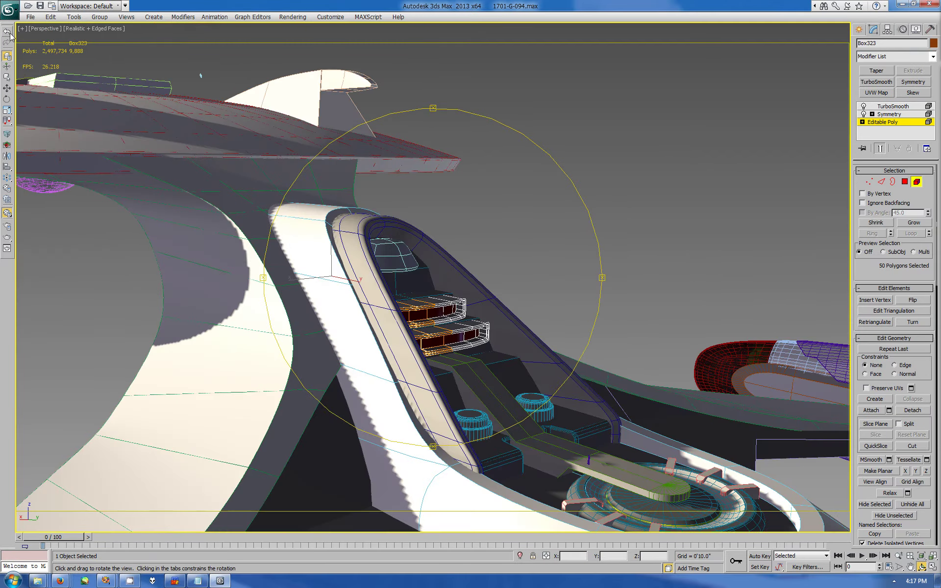
{"action": "key", "text": "shift+z"}
{"action": "key", "text": "shift+z"}
{"action": "key", "text": "shift+z"}
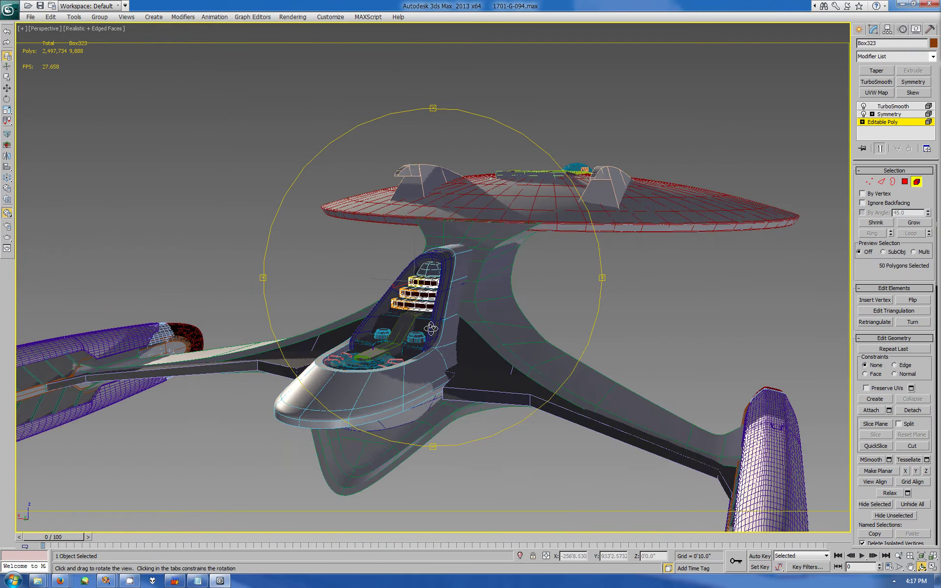
{"action": "key", "text": "shift+z"}
{"action": "key", "text": "shift+z"}
{"action": "key", "text": "shift+z"}
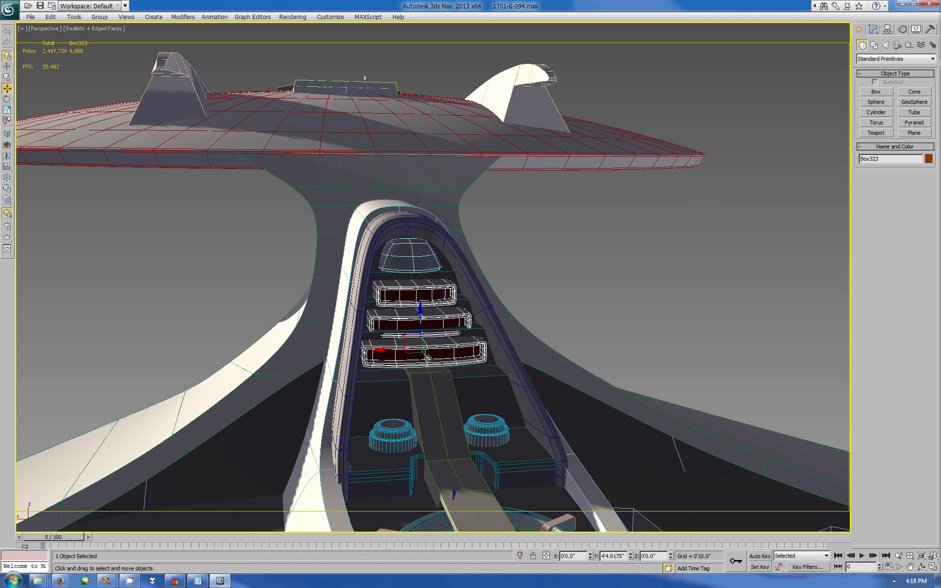
Step: Lower the top vertices of the recess shell Box304 in the Right view
{"action": "left_click", "coordinate": [439, 250]}
{"action": "left_click", "coordinate": [933, 555]}
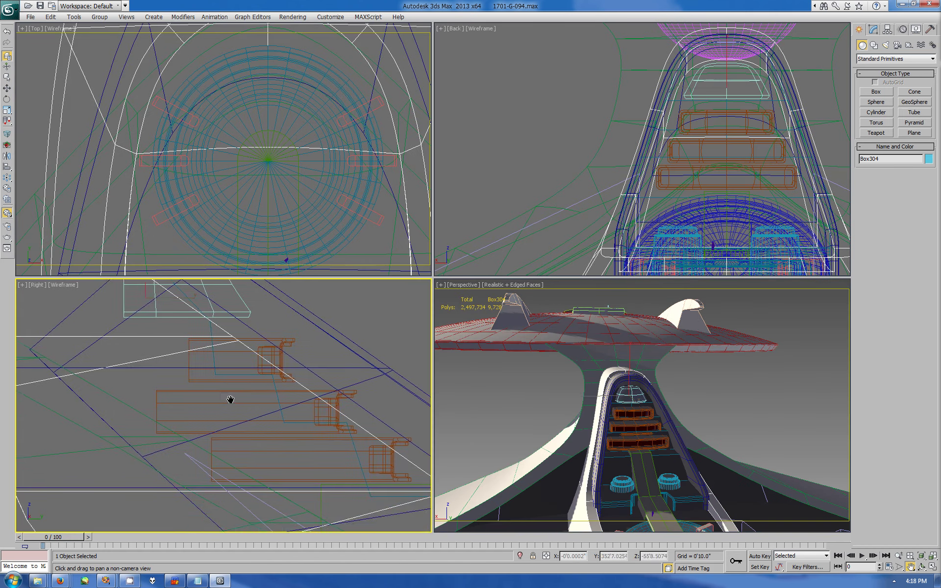
{"action": "left_click", "coordinate": [933, 556]}
{"action": "left_click", "coordinate": [873, 29]}
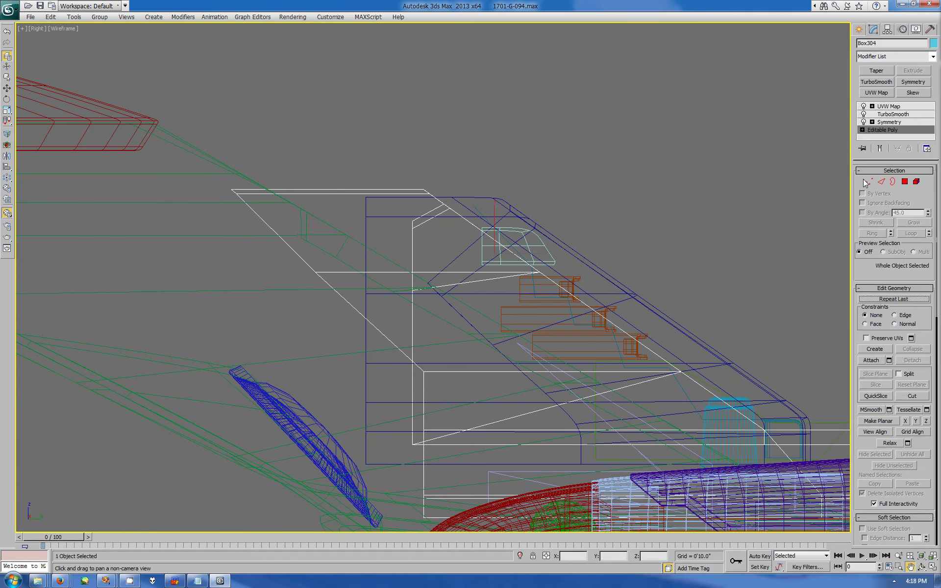
{"action": "key", "text": "1"}
{"action": "left_click_drag", "start_coordinate": [126, 130], "coordinate": [535, 295]}
{"action": "key", "text": "w"}
{"action": "mouse_move", "coordinate": [407, 196]}
{"action": "left_mouse_down"}
{"action": "mouse_move", "coordinate": [458, 288]}
{"action": "mouse_move", "coordinate": [471, 270]}
{"action": "mouse_move", "coordinate": [473, 339]}
{"action": "mouse_move", "coordinate": [437, 296]}
{"action": "left_mouse_up"}
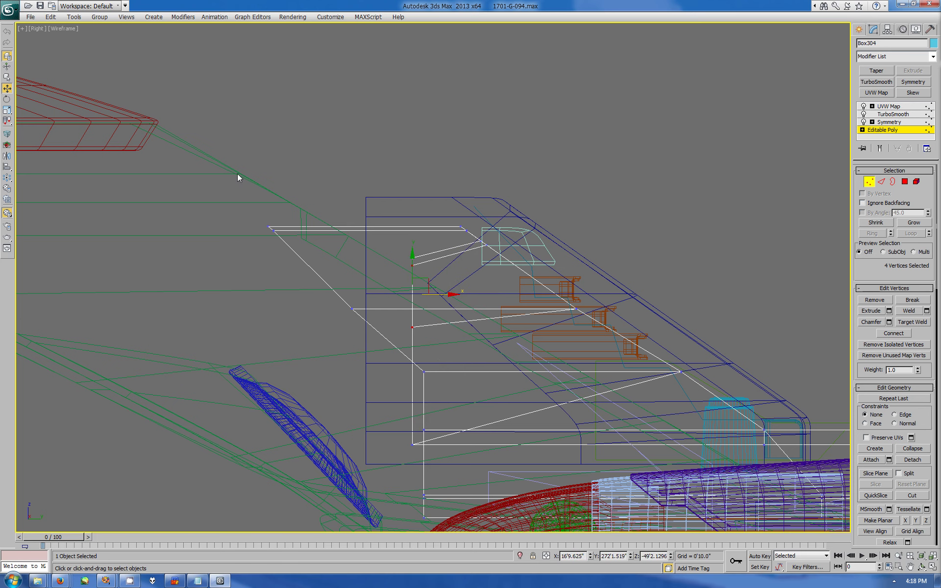
{"action": "left_click", "coordinate": [859, 30]}
Step: Move Box322's upper and slanted vertices right along X to follow the stepped panels
{"action": "left_click", "coordinate": [636, 296]}
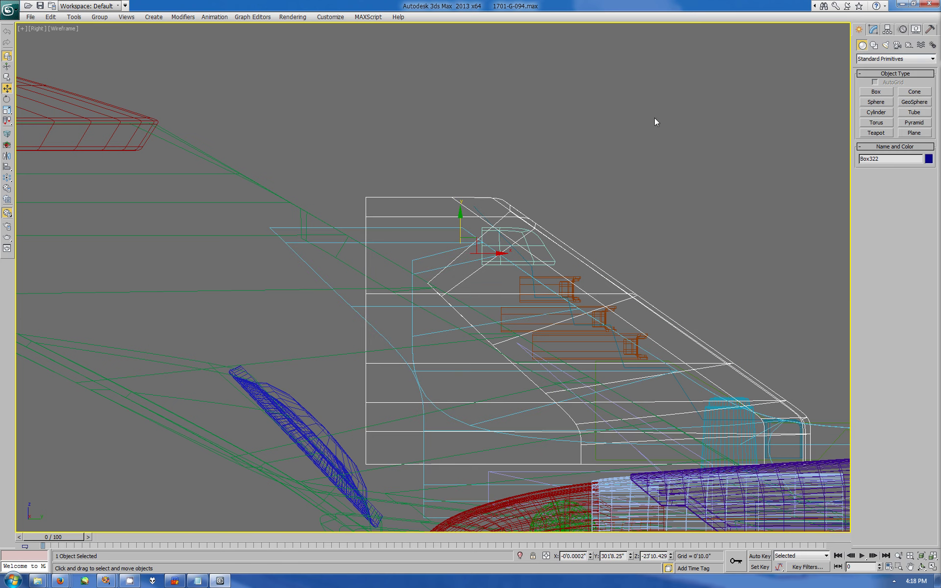
{"action": "left_click", "coordinate": [873, 30]}
{"action": "left_click", "coordinate": [872, 122]}
{"action": "left_click", "coordinate": [878, 130]}
{"action": "left_click", "coordinate": [869, 181]}
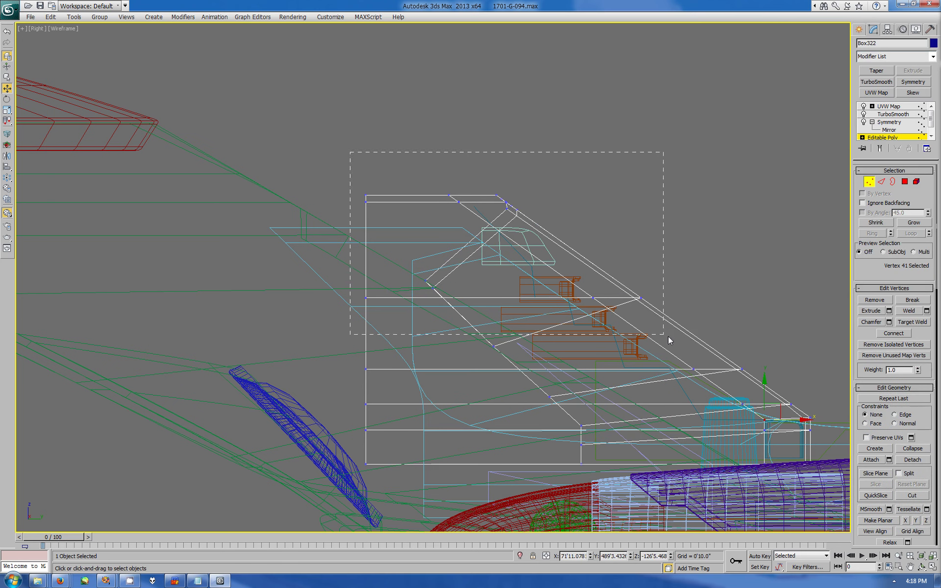
{"action": "left_click_drag", "start_coordinate": [346, 152], "coordinate": [666, 337]}
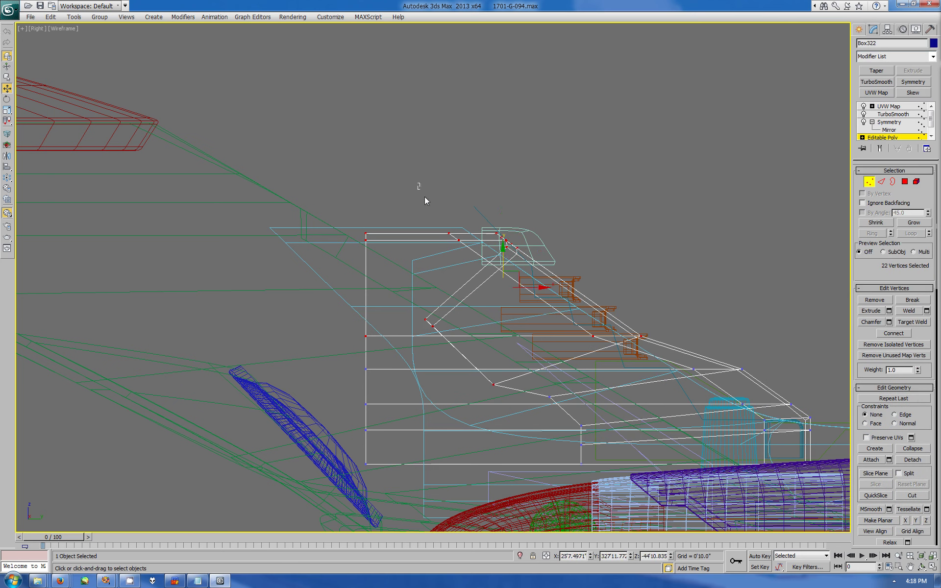
{"action": "left_click_drag", "start_coordinate": [486, 248], "coordinate": [528, 250]}
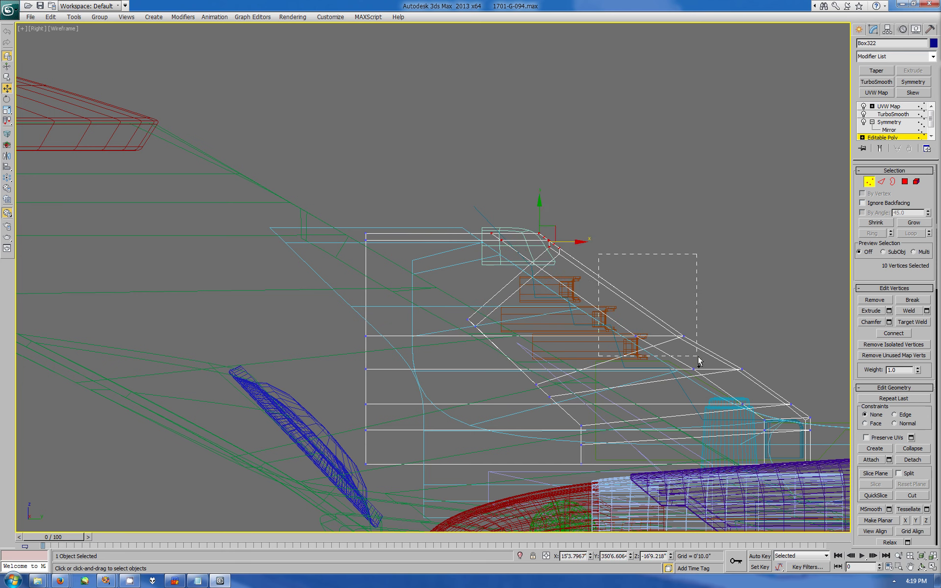
{"action": "left_click_drag", "start_coordinate": [698, 357], "coordinate": [698, 356], "text": "ctrl"}
{"action": "left_click_drag", "start_coordinate": [609, 277], "coordinate": [621, 277]}
{"action": "left_click", "coordinate": [859, 29]}
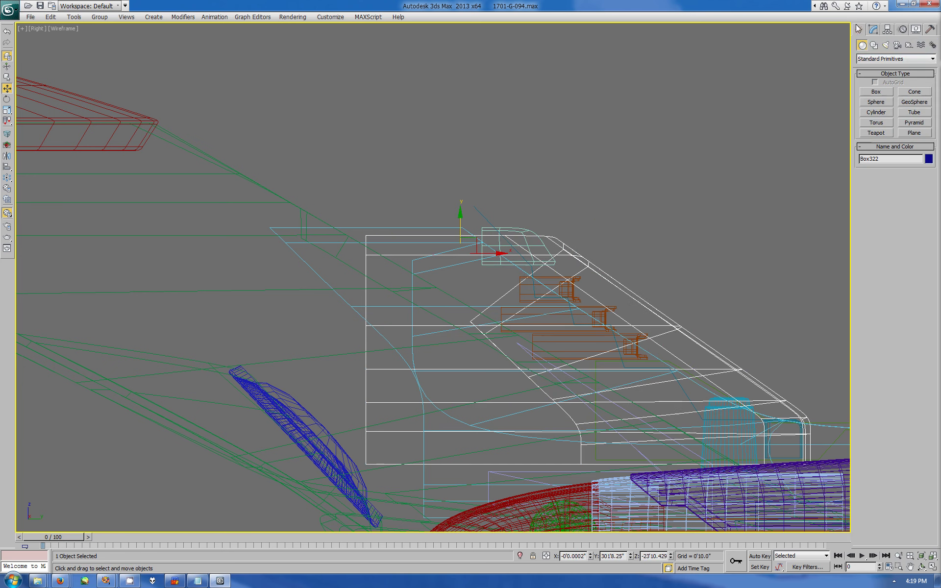
{"action": "key", "text": "alt+w"}
{"action": "mouse_move", "coordinate": [696, 338]}
{"action": "middle_mouse_down", "text": "alt"}
{"action": "mouse_move", "coordinate": [694, 418]}
{"action": "mouse_move", "coordinate": [696, 372]}
{"action": "middle_mouse_up", "text": "alt"}
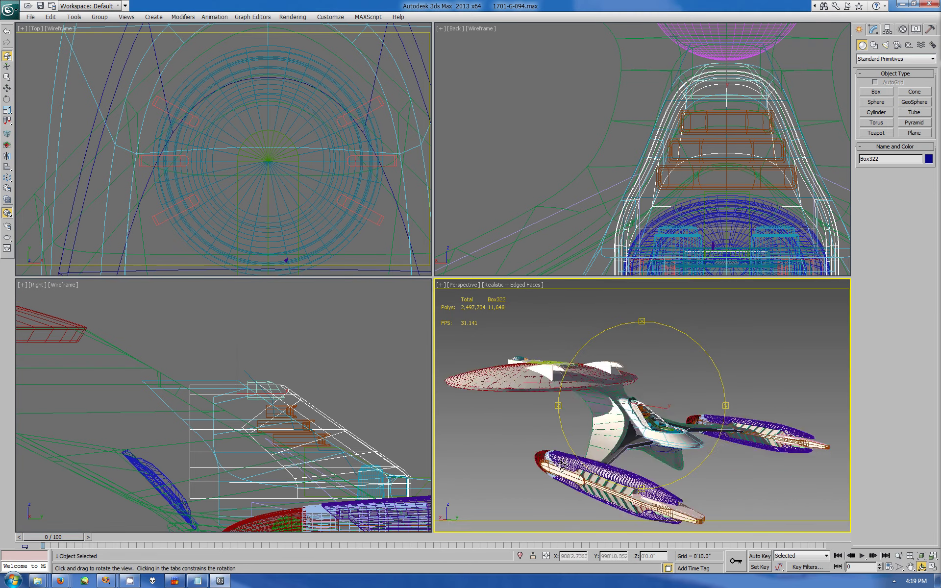
Step: Hide the stepped panels Box323 and the cockpit shape above them
{"action": "middle_click_drag", "start_coordinate": [855, 359], "coordinate": [735, 383], "text": "alt"}
{"action": "key", "text": "alt+w"}
{"action": "mouse_move", "coordinate": [489, 326]}
{"action": "middle_mouse_down", "text": "alt"}
{"action": "mouse_move", "coordinate": [397, 324]}
{"action": "mouse_move", "coordinate": [891, 521]}
{"action": "middle_mouse_up", "text": "alt"}
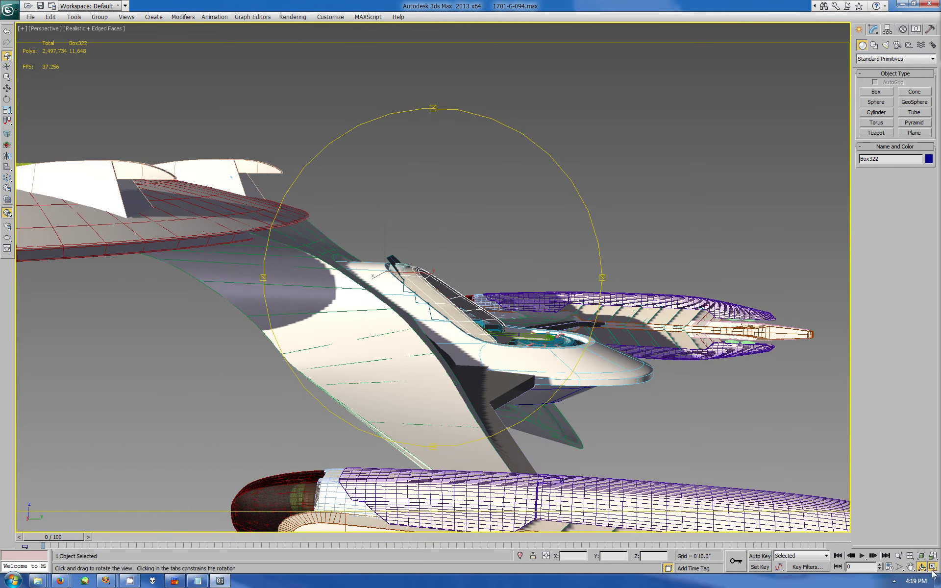
{"action": "left_click", "coordinate": [932, 571]}
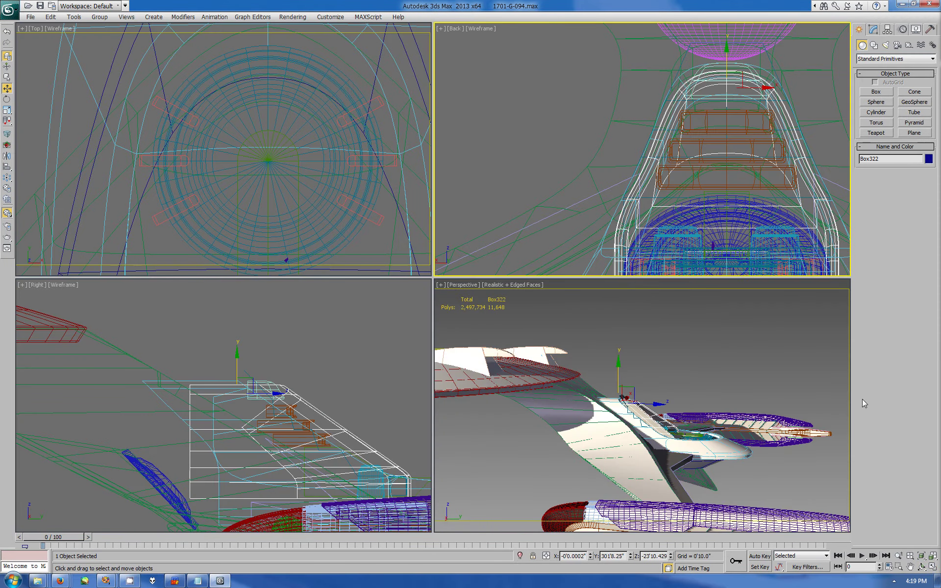
{"action": "key", "text": "alt+w"}
{"action": "left_click", "coordinate": [916, 29]}
{"action": "key", "text": "w"}
{"action": "left_click", "coordinate": [602, 233]}
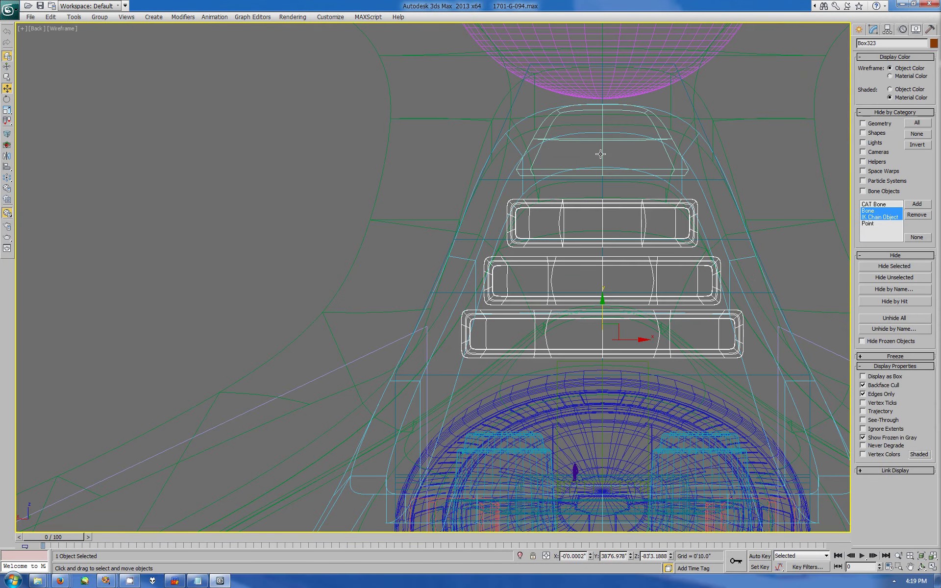
{"action": "left_click", "coordinate": [601, 154], "text": "ctrl"}
{"action": "left_click", "coordinate": [628, 179], "text": "ctrl"}
{"action": "left_click", "coordinate": [867, 266]}
Step: Move three vertices of the recess shell Box304 to the left
{"action": "left_click", "coordinate": [472, 268]}
{"action": "left_click", "coordinate": [873, 29]}
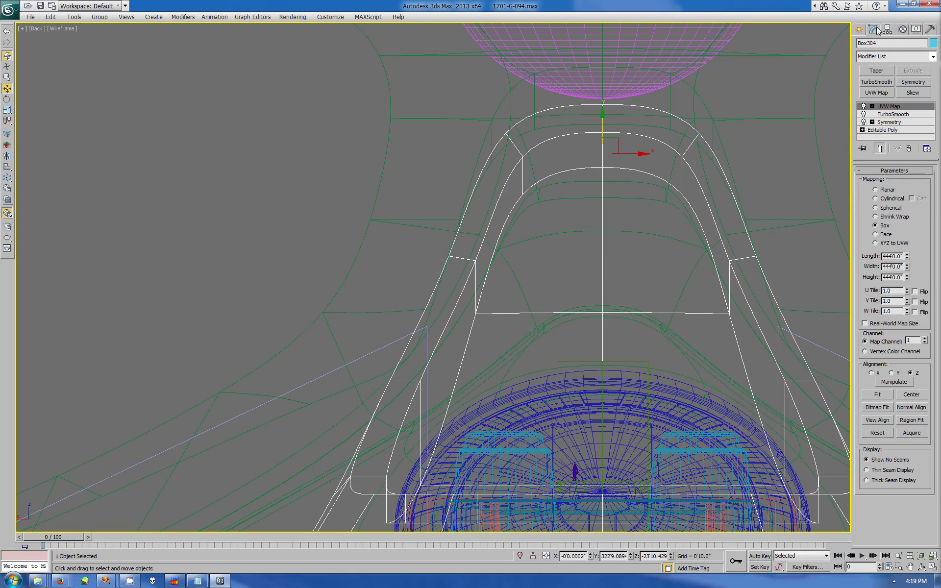
{"action": "left_click", "coordinate": [911, 130]}
{"action": "key", "text": "1"}
{"action": "mouse_move", "coordinate": [483, 275]}
{"action": "left_mouse_down"}
{"action": "mouse_move", "coordinate": [444, 250]}
{"action": "mouse_move", "coordinate": [459, 260]}
{"action": "left_mouse_up"}
{"action": "left_click", "coordinate": [861, 29]}
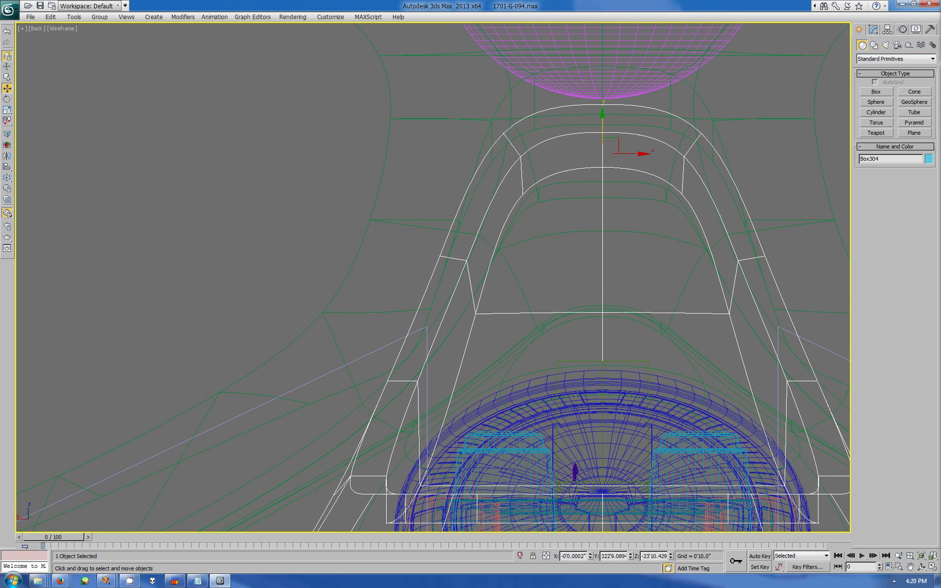
Step: Isolate the recess shell and red side panel Box437, previewing the shell smoothed
{"action": "left_click", "coordinate": [68, 405]}
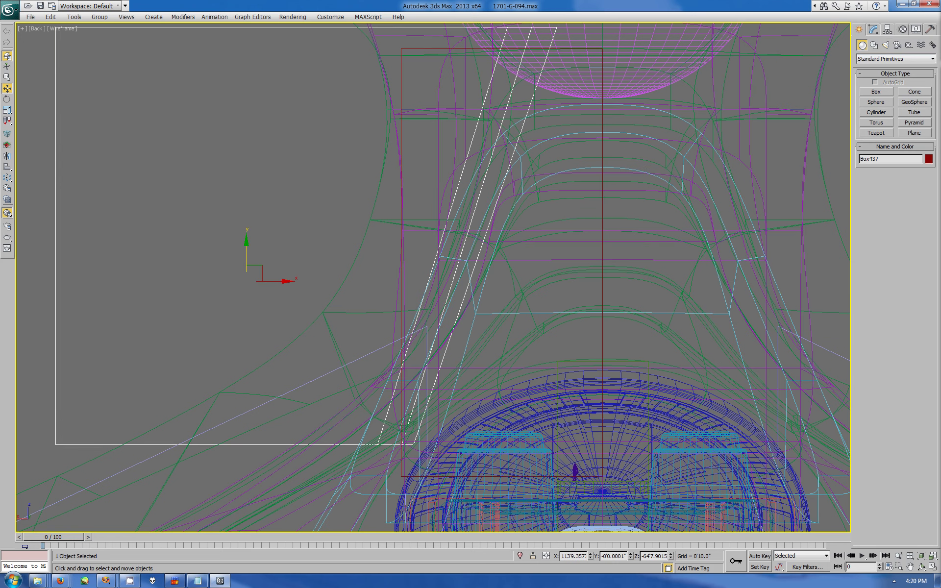
{"action": "left_click", "coordinate": [531, 142], "text": "ctrl"}
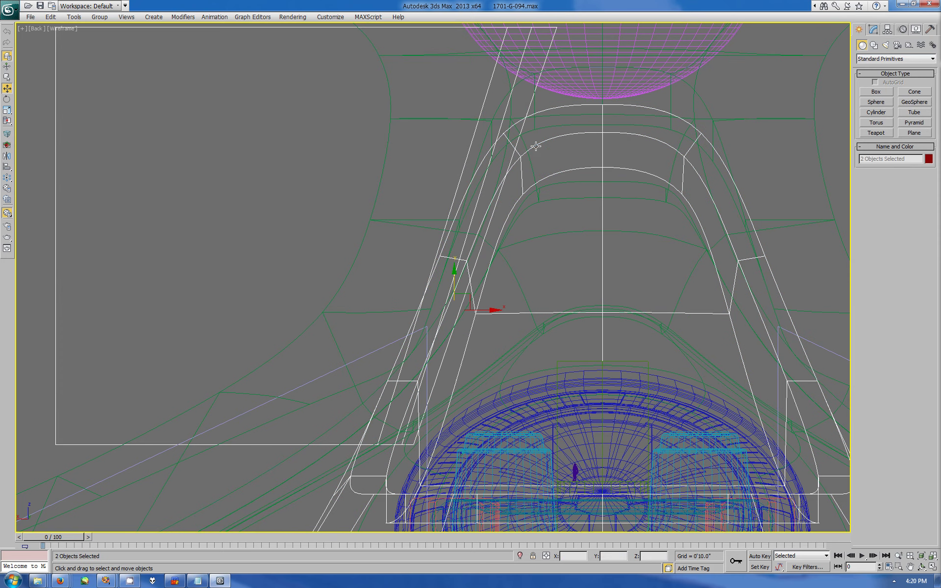
{"action": "left_click", "coordinate": [916, 29]}
{"action": "left_click", "coordinate": [903, 278]}
{"action": "left_click", "coordinate": [473, 160]}
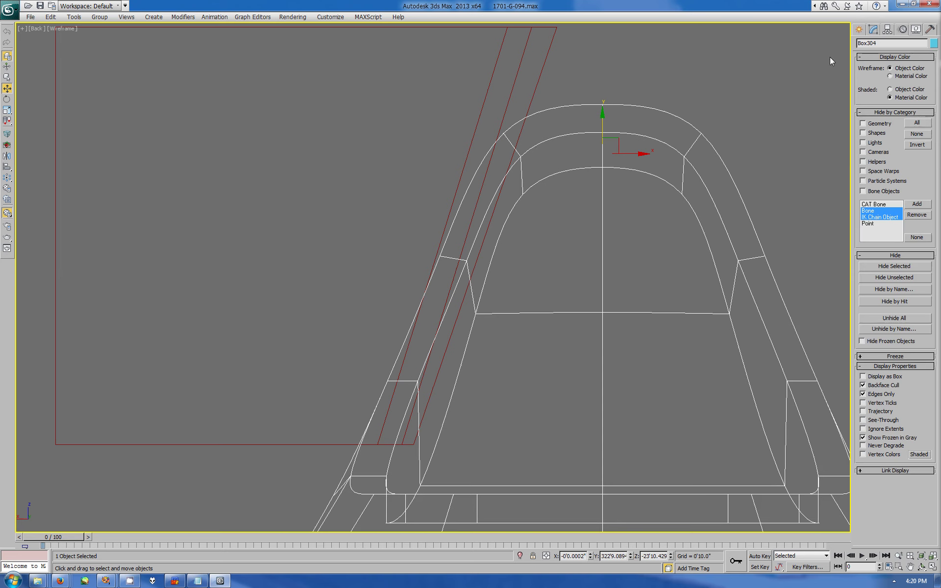
{"action": "left_click", "coordinate": [873, 29]}
{"action": "left_click", "coordinate": [883, 130]}
{"action": "left_click", "coordinate": [889, 117]}
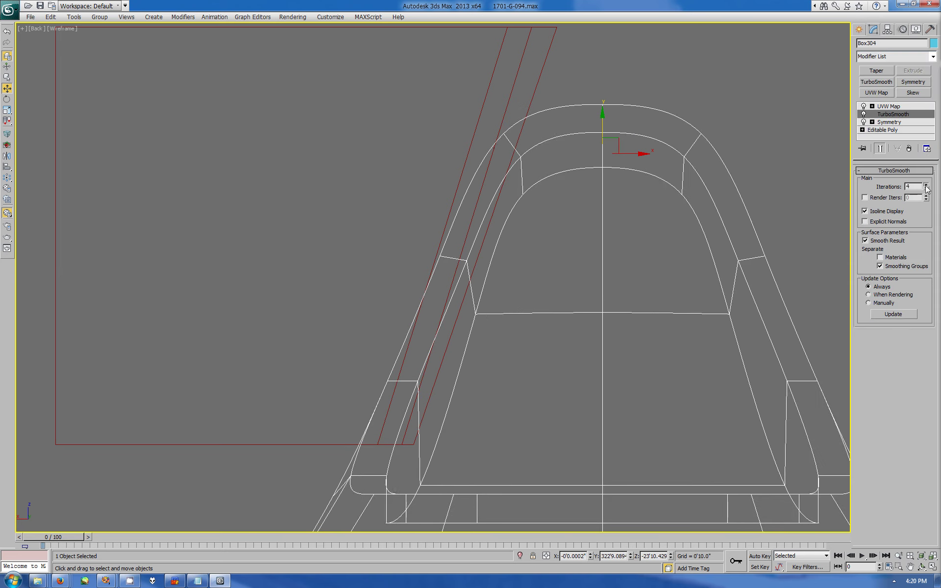
Step: Slide the red side panel's top edge to the right
{"action": "left_click", "coordinate": [859, 29]}
{"action": "left_click", "coordinate": [873, 29]}
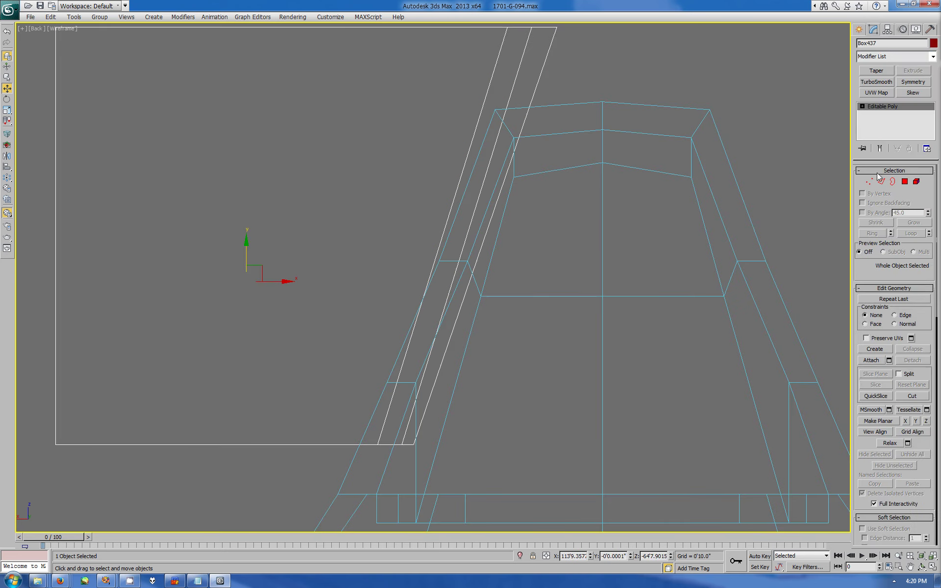
{"action": "key", "text": "2"}
{"action": "left_click", "coordinate": [527, 28]}
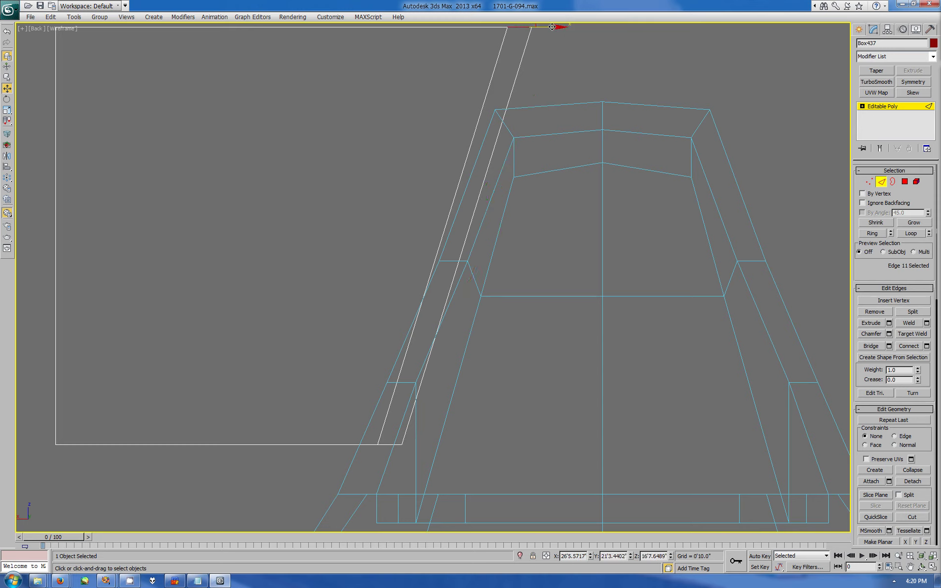
{"action": "left_click_drag", "start_coordinate": [559, 27], "coordinate": [576, 24]}
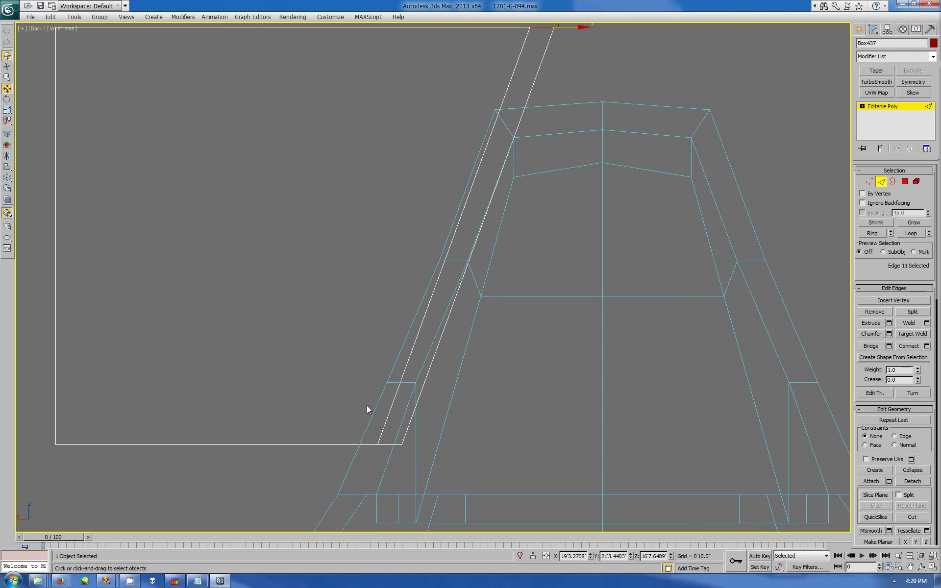
Step: Lower the panel's bottom vertices and shift them left to slant it
{"action": "left_click", "coordinate": [351, 444]}
{"action": "key", "text": "1"}
{"action": "left_click_drag", "start_coordinate": [456, 348], "coordinate": [19, 523]}
{"action": "left_click_drag", "start_coordinate": [226, 414], "coordinate": [226, 466]}
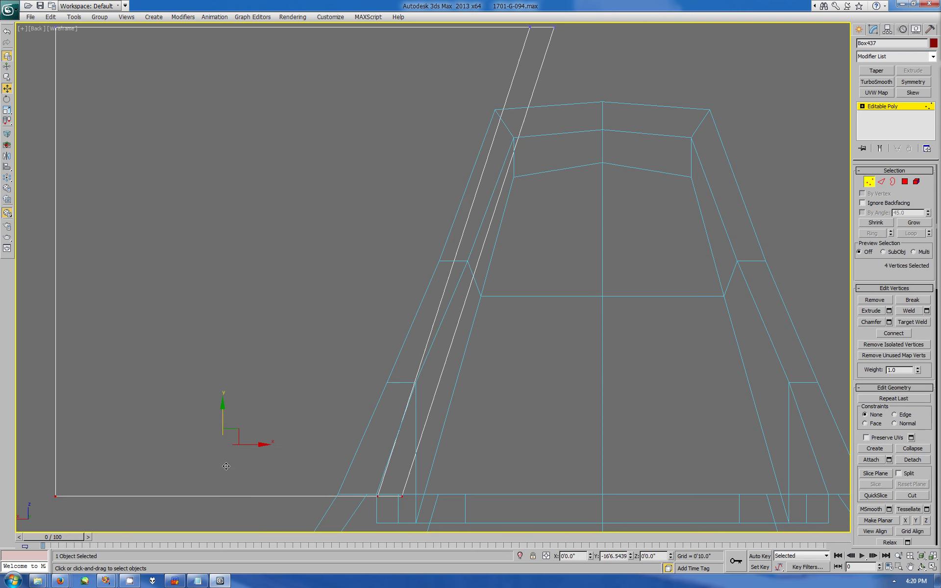
{"action": "scroll", "coordinate": [227, 456], "scroll_direction": "down", "scroll_amount": 4}
{"action": "left_click_drag", "start_coordinate": [356, 403], "coordinate": [335, 403]}
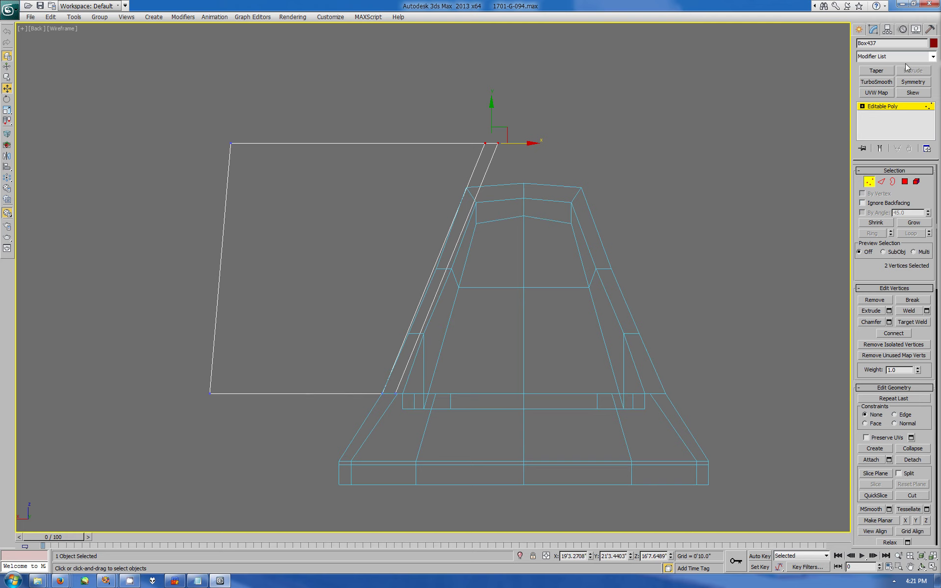
Step: Select the recess shell Box304 and lower its TurboSmooth iterations
{"action": "left_click", "coordinate": [859, 29]}
{"action": "left_click", "coordinate": [543, 206]}
{"action": "left_click", "coordinate": [873, 30]}
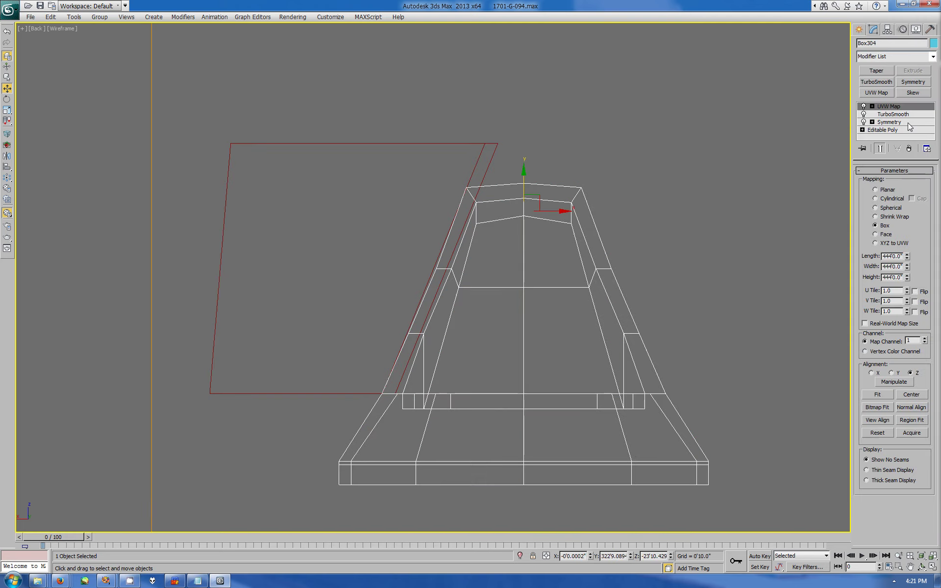
{"action": "left_click", "coordinate": [908, 129]}
{"action": "left_click", "coordinate": [927, 185]}
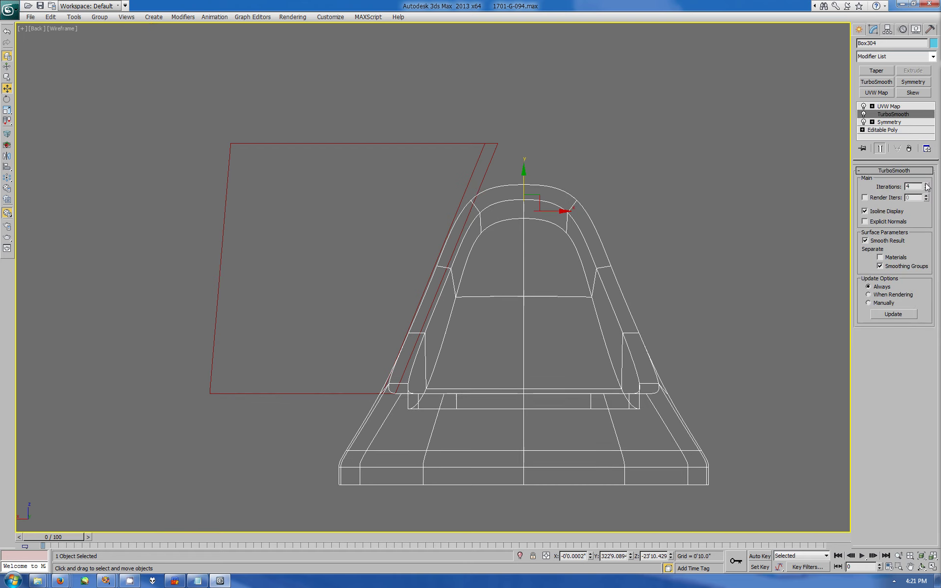
{"action": "left_click", "coordinate": [927, 189]}
{"action": "left_click", "coordinate": [927, 189]}
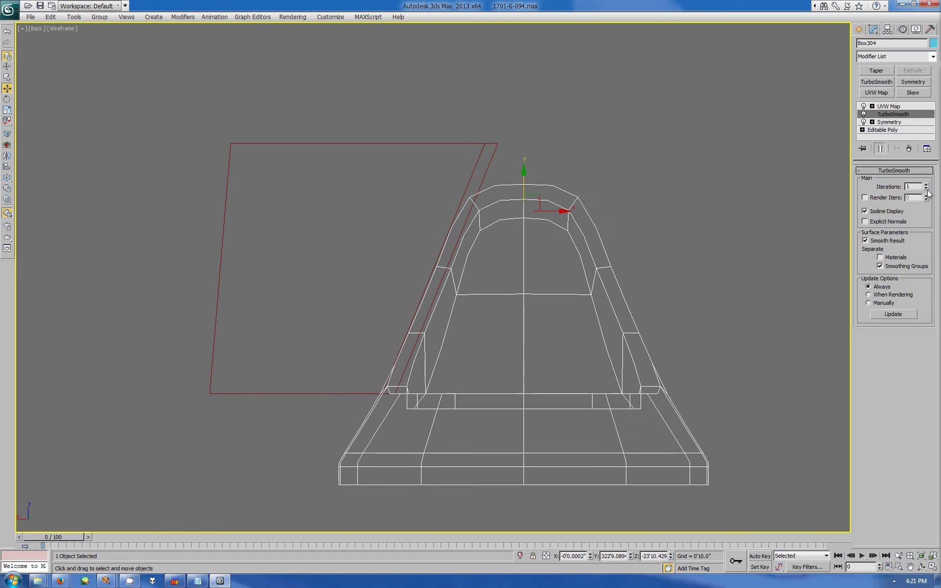
Step: Nudge three mid-side shell vertices along X onto the panel's slanted edge
{"action": "left_click", "coordinate": [886, 129]}
{"action": "left_click", "coordinate": [868, 182]}
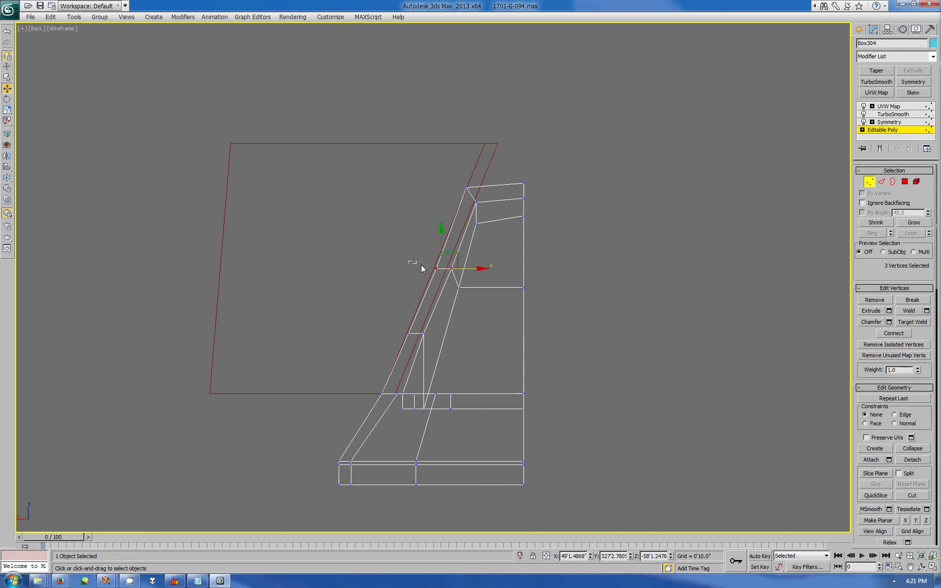
{"action": "left_click_drag", "start_coordinate": [473, 269], "coordinate": [469, 269]}
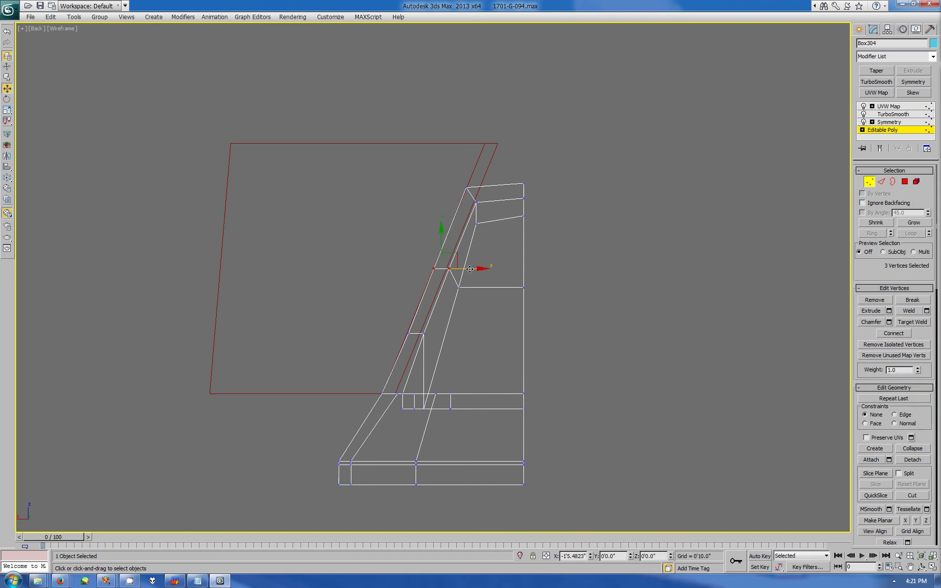
{"action": "left_click_drag", "start_coordinate": [439, 333], "coordinate": [440, 332]}
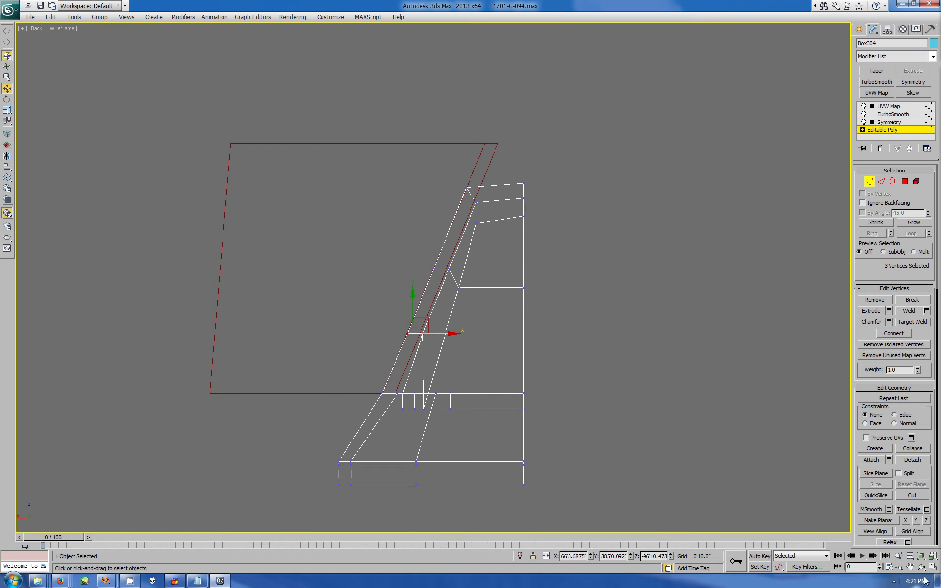
Step: Orbit around the recess, then end isolation to show the full starship
{"action": "key", "text": "alt+w"}
{"action": "middle_click_drag", "start_coordinate": [691, 445], "coordinate": [631, 445], "text": "alt"}
{"action": "left_click_drag", "start_coordinate": [632, 445], "coordinate": [696, 354]}
{"action": "right_click", "coordinate": [696, 354]}
{"action": "left_click", "coordinate": [857, 29]}
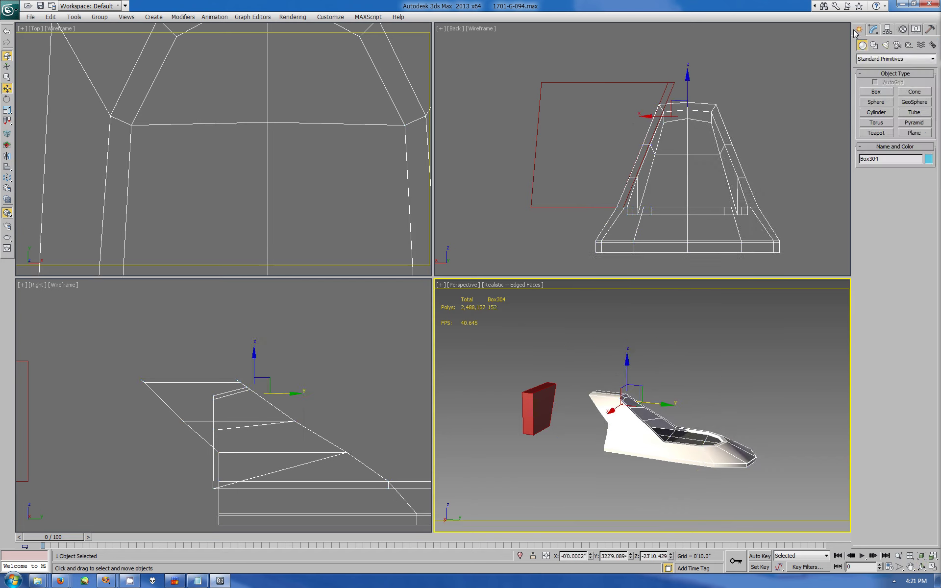
{"action": "left_click", "coordinate": [922, 568]}
{"action": "left_click_drag", "start_coordinate": [638, 441], "coordinate": [406, 445]}
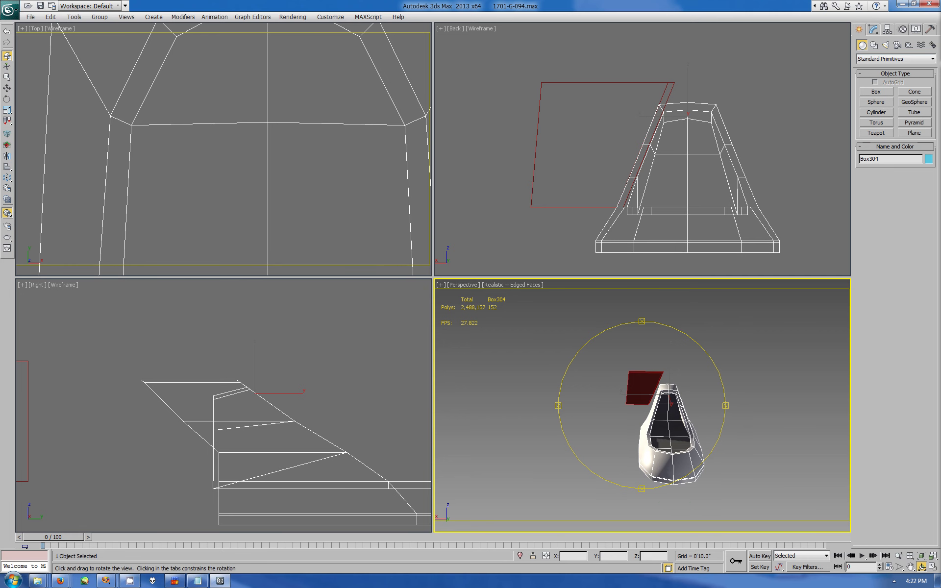
{"action": "key", "text": "alt+q"}
{"action": "right_click", "coordinate": [279, 343]}
{"action": "scroll", "coordinate": [278, 344], "scroll_direction": "down", "scroll_amount": 3}
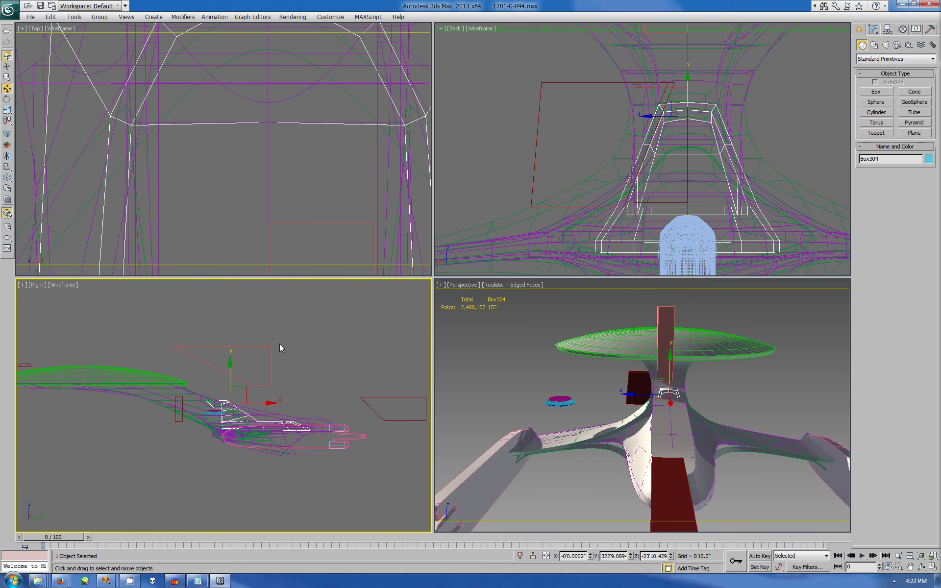
Step: Isolate the second red panel, Box329, and move it left along X
{"action": "left_click", "coordinate": [362, 402]}
{"action": "key", "text": "alt+q"}
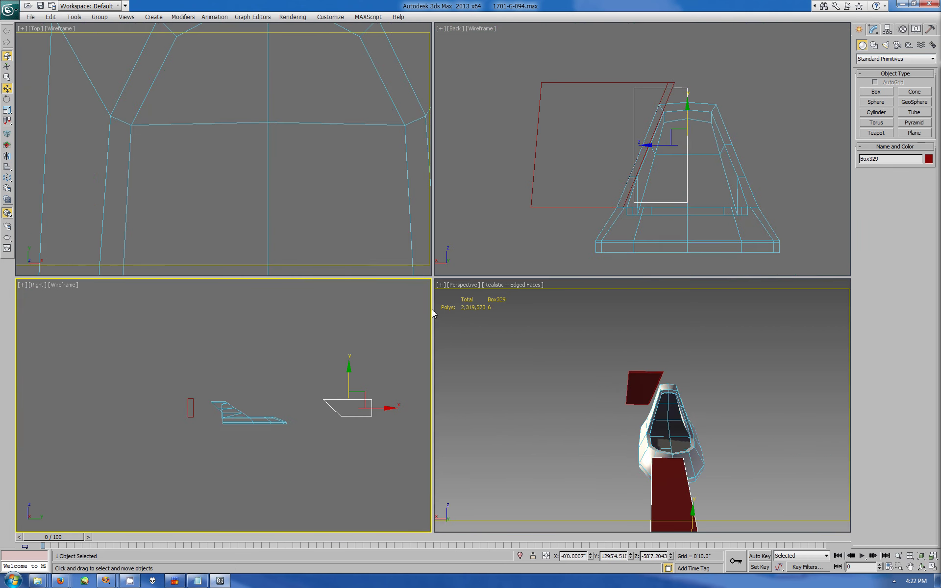
{"action": "left_click_drag", "start_coordinate": [374, 411], "coordinate": [281, 411]}
{"action": "key", "text": "alt+w"}
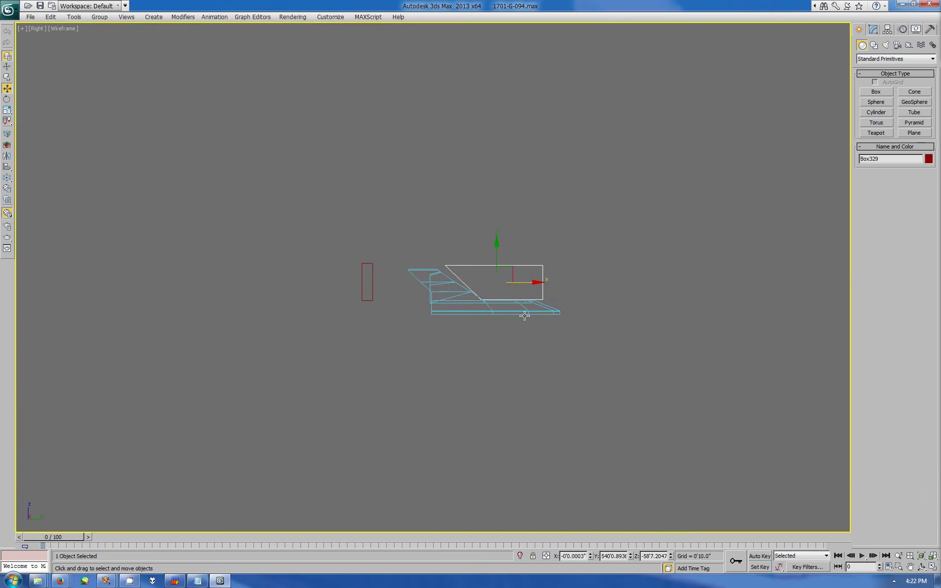
{"action": "left_click", "coordinate": [922, 556]}
{"action": "left_click_drag", "start_coordinate": [424, 336], "coordinate": [433, 336]}
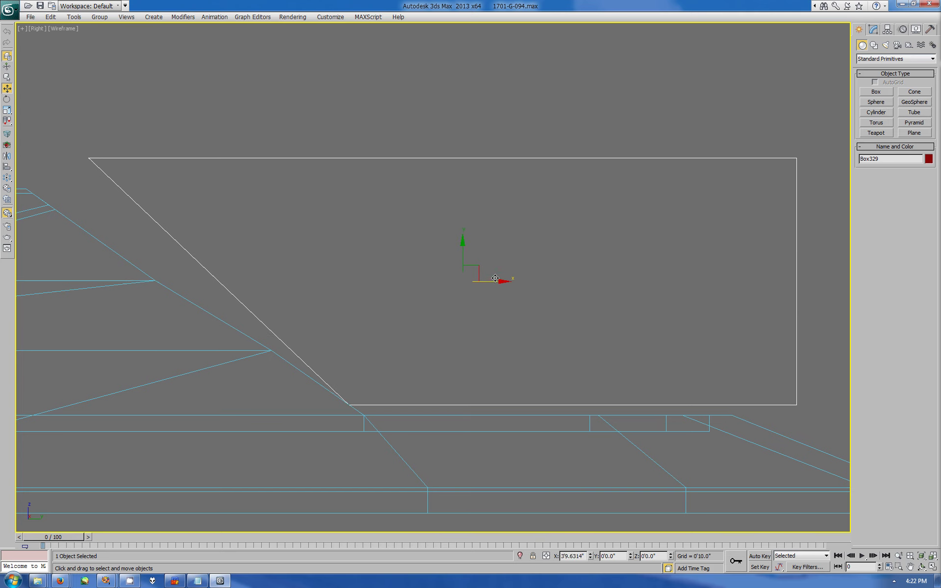
Step: Drag Box329's top-left corner vertices left to slant its edge
{"action": "left_click", "coordinate": [874, 29]}
{"action": "left_click", "coordinate": [869, 181]}
{"action": "mouse_move", "coordinate": [101, 169]}
{"action": "left_mouse_down"}
{"action": "mouse_move", "coordinate": [77, 145]}
{"action": "mouse_move", "coordinate": [33, 157]}
{"action": "left_mouse_up"}
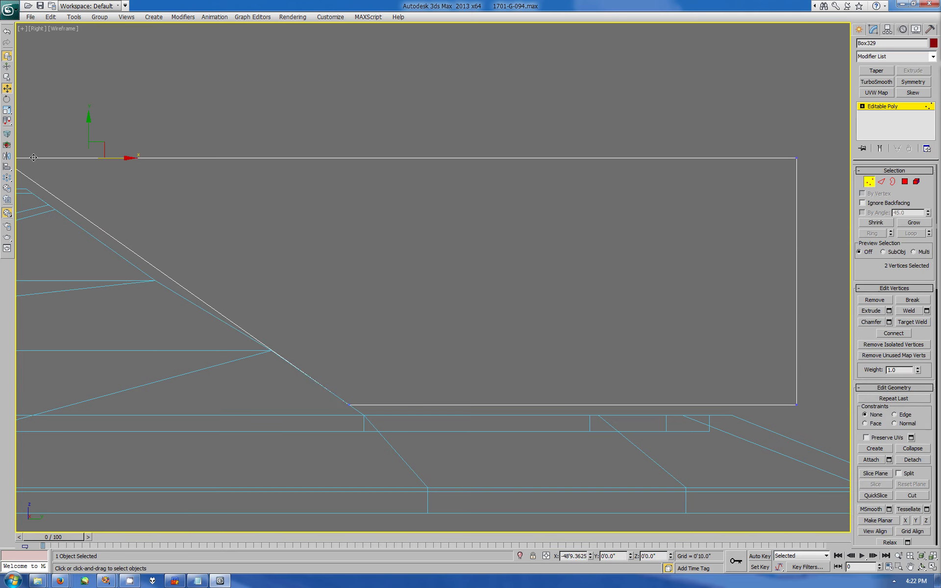
{"action": "left_click", "coordinate": [858, 30]}
{"action": "left_click", "coordinate": [873, 29]}
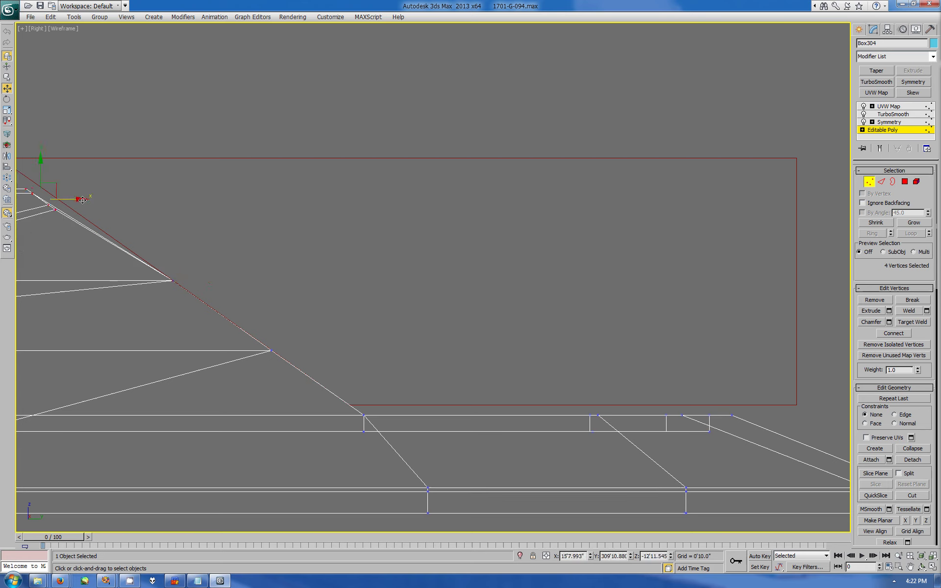
Step: Slide Box329's diagonal edge left to match the recess shell's profile
{"action": "scroll", "coordinate": [267, 309], "scroll_direction": "down", "scroll_amount": 2}
{"action": "scroll", "coordinate": [273, 276], "scroll_direction": "down", "scroll_amount": 2}
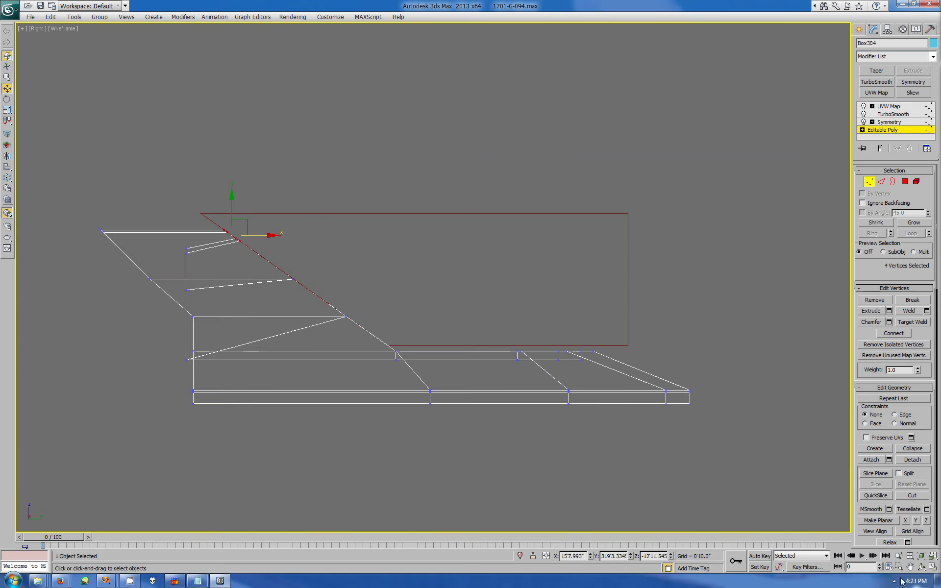
{"action": "middle_click_drag", "start_coordinate": [399, 334], "coordinate": [594, 330]}
{"action": "left_click", "coordinate": [824, 211]}
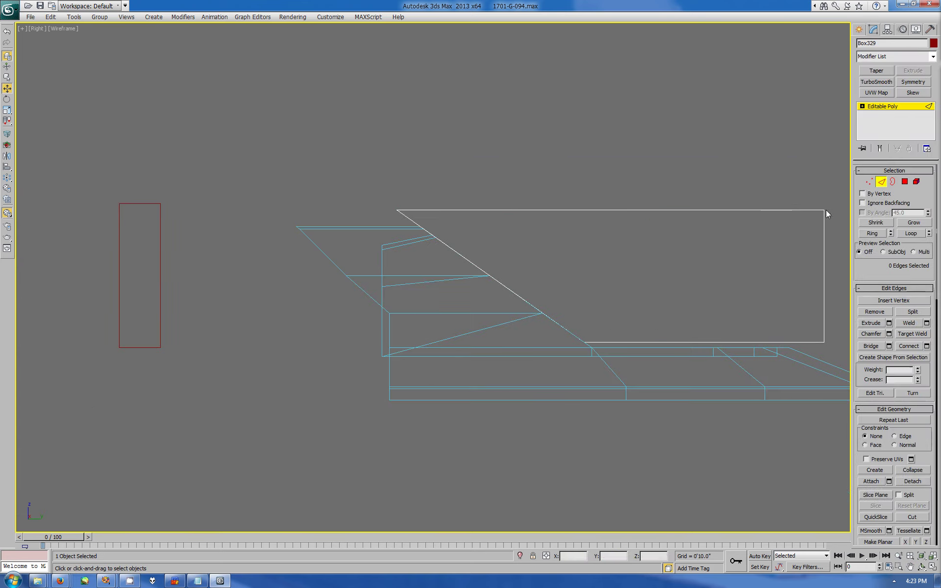
{"action": "left_click", "coordinate": [507, 287]}
{"action": "left_click_drag", "start_coordinate": [507, 276], "coordinate": [422, 276]}
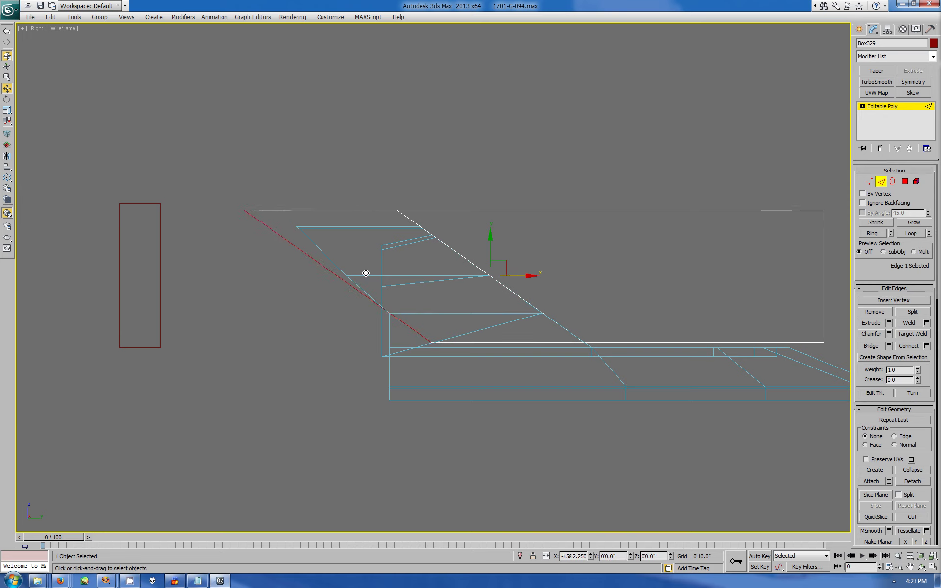
{"action": "left_click", "coordinate": [860, 29]}
Step: Adjust the recess shell Box304's vertices to sit on the slanted edge
{"action": "left_click", "coordinate": [395, 228]}
{"action": "left_click", "coordinate": [873, 29]}
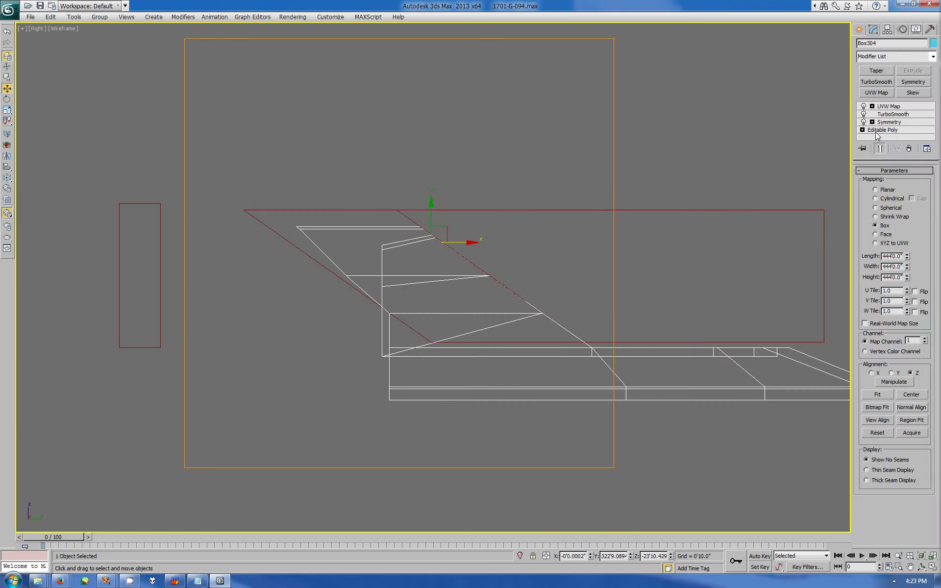
{"action": "left_click", "coordinate": [878, 130]}
{"action": "left_click_drag", "start_coordinate": [217, 204], "coordinate": [288, 233]}
{"action": "left_click", "coordinate": [347, 275]}
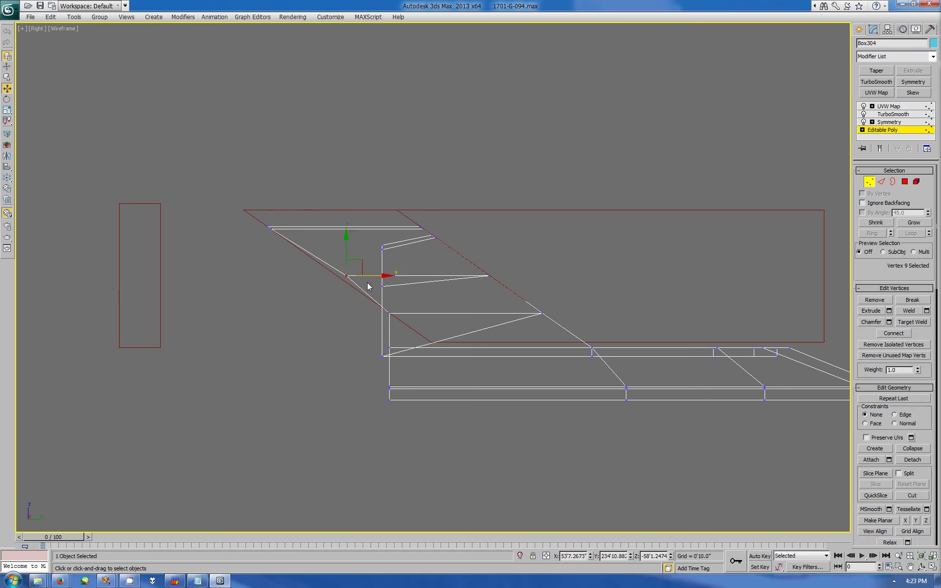
{"action": "left_click_drag", "start_coordinate": [509, 305], "coordinate": [557, 316]}
{"action": "scroll", "coordinate": [557, 316], "scroll_direction": "up", "scroll_amount": 5}
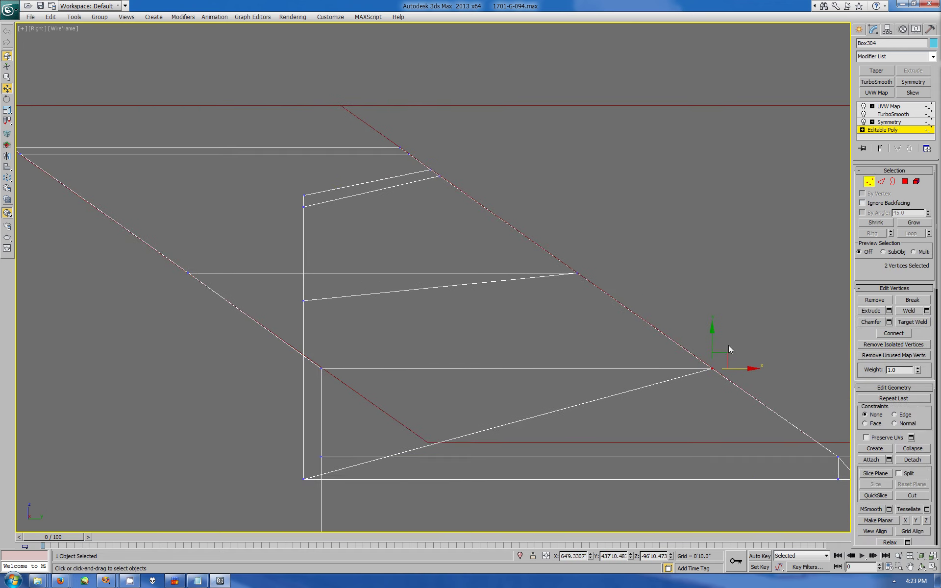
{"action": "left_click", "coordinate": [859, 29]}
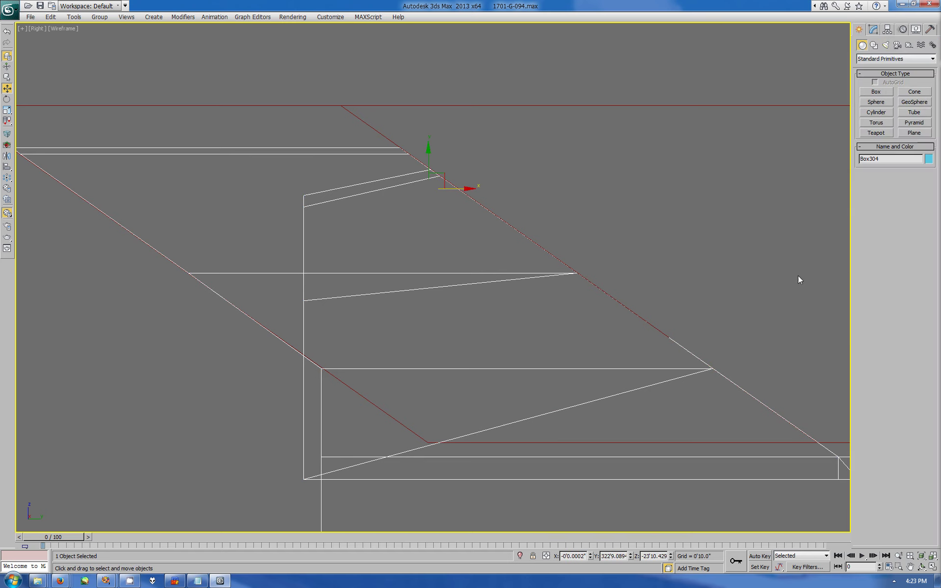
Step: Orbit the perspective view, then maximize the back view for panning
{"action": "left_click", "coordinate": [932, 567]}
{"action": "left_click", "coordinate": [922, 567]}
{"action": "mouse_move", "coordinate": [638, 407]}
{"action": "left_mouse_down"}
{"action": "mouse_move", "coordinate": [585, 431]}
{"action": "mouse_move", "coordinate": [618, 417]}
{"action": "left_mouse_up"}
{"action": "right_click", "coordinate": [677, 196]}
{"action": "left_click", "coordinate": [933, 567]}
{"action": "left_click", "coordinate": [910, 567]}
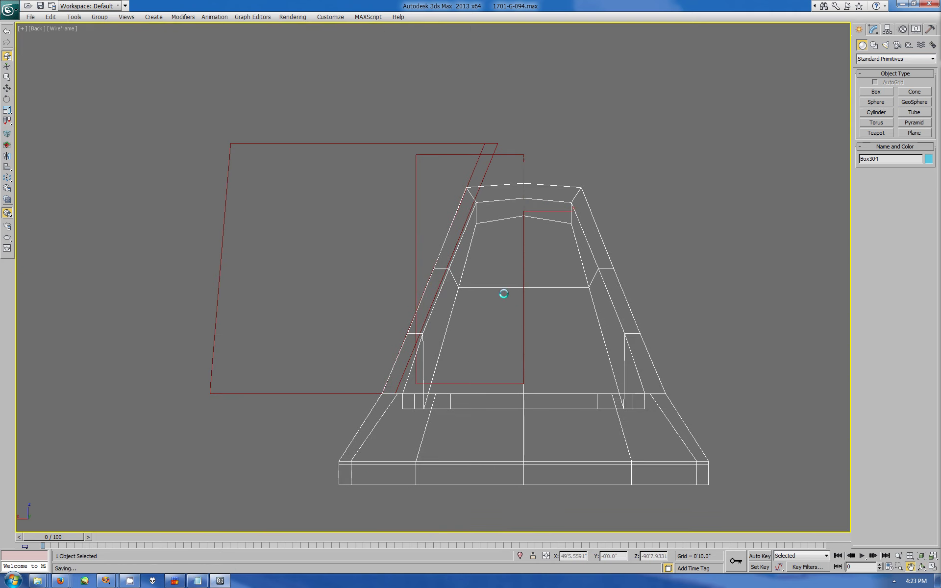
Step: Select the two vertices at Box304's top corner for moving
{"action": "scroll", "coordinate": [504, 294], "scroll_direction": "up", "scroll_amount": 4}
{"action": "left_click", "coordinate": [873, 29]}
{"action": "left_click", "coordinate": [869, 181]}
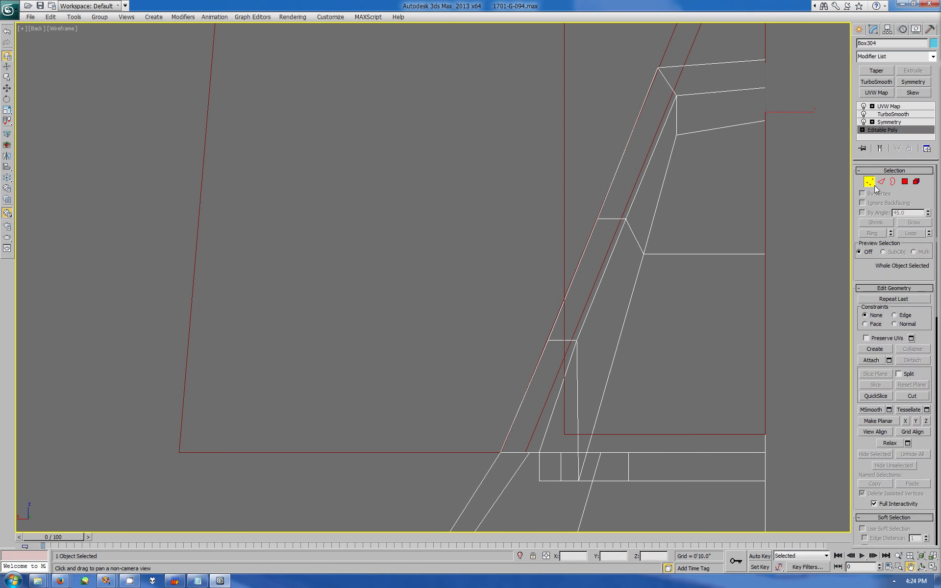
{"action": "left_click_drag", "start_coordinate": [650, 58], "coordinate": [666, 74]}
{"action": "key", "text": "w"}
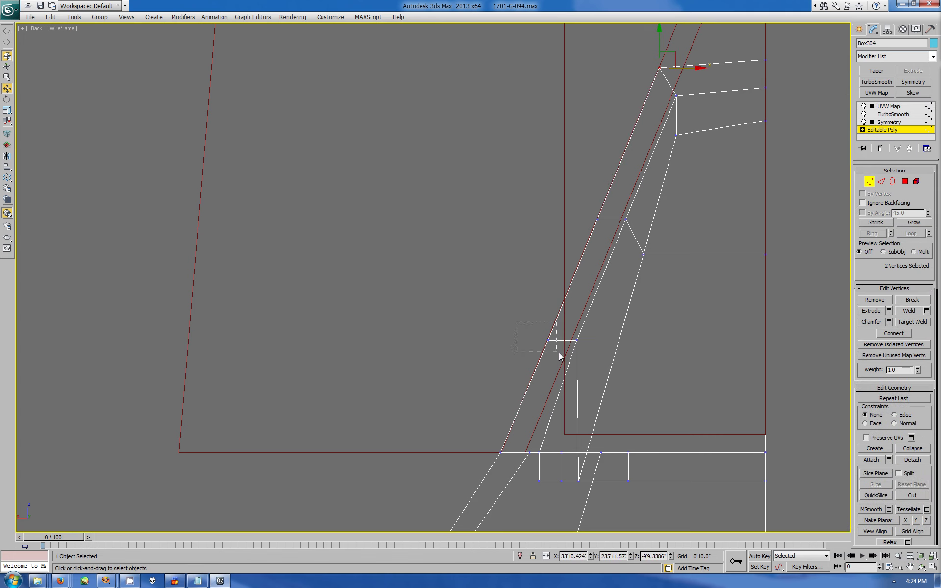
Step: Slide Box437's slanted edge sideways along X
{"action": "key", "text": "6"}
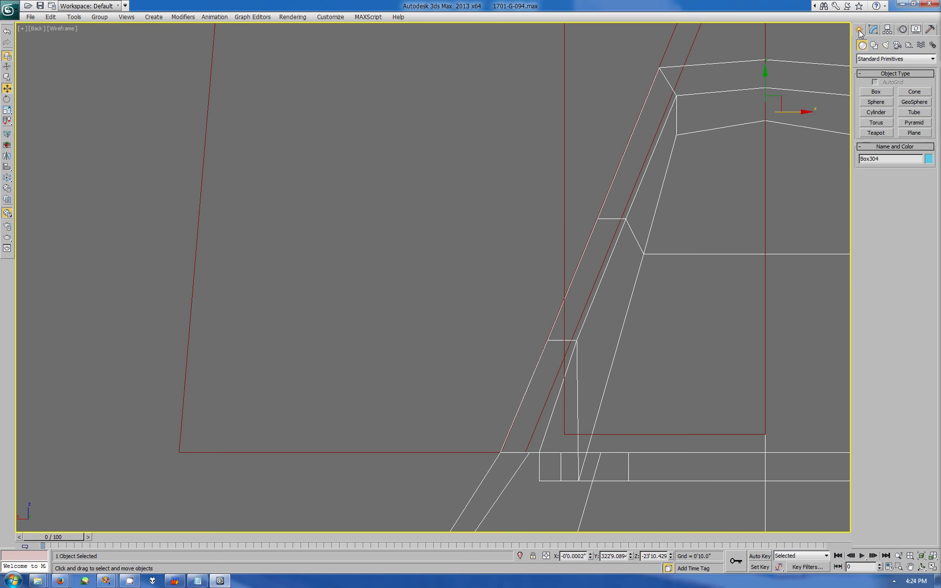
{"action": "left_click", "coordinate": [683, 73]}
{"action": "key", "text": "2"}
{"action": "left_click", "coordinate": [628, 206]}
{"action": "left_click_drag", "start_coordinate": [662, 217], "coordinate": [667, 169]}
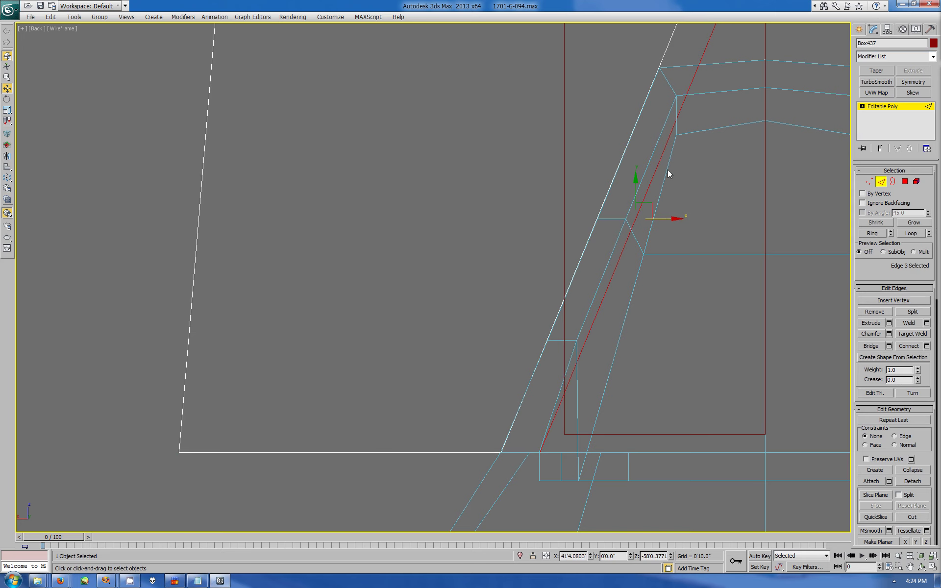
{"action": "scroll", "coordinate": [668, 169], "scroll_direction": "down", "scroll_amount": 2}
{"action": "key", "text": "1"}
{"action": "key", "text": "6"}
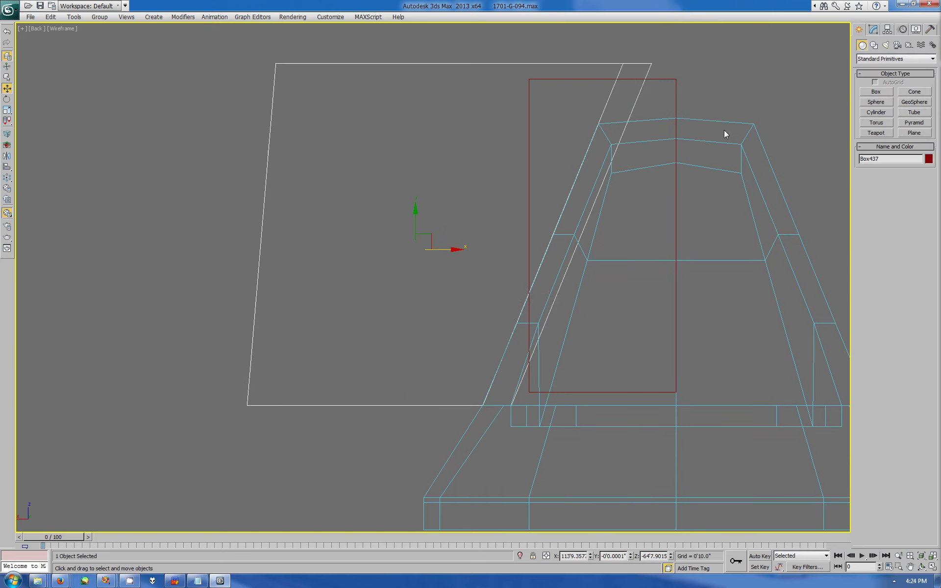
Step: Move a Box304 frame-side vertex along X to meet the slanted panel
{"action": "left_click", "coordinate": [724, 130]}
{"action": "key", "text": "1"}
{"action": "left_click", "coordinate": [575, 235]}
{"action": "left_click_drag", "start_coordinate": [596, 235], "coordinate": [605, 235]}
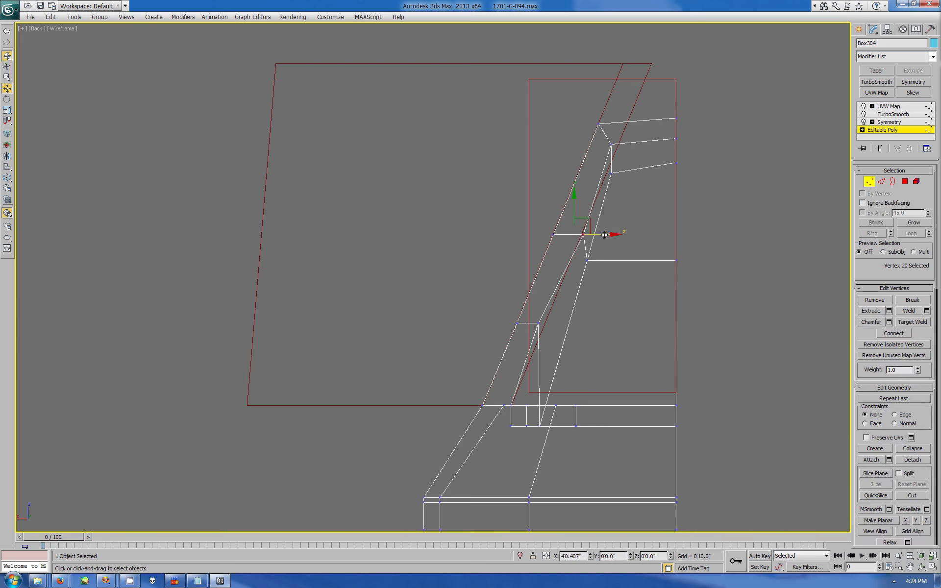
{"action": "left_click_drag", "start_coordinate": [567, 324], "coordinate": [572, 321]}
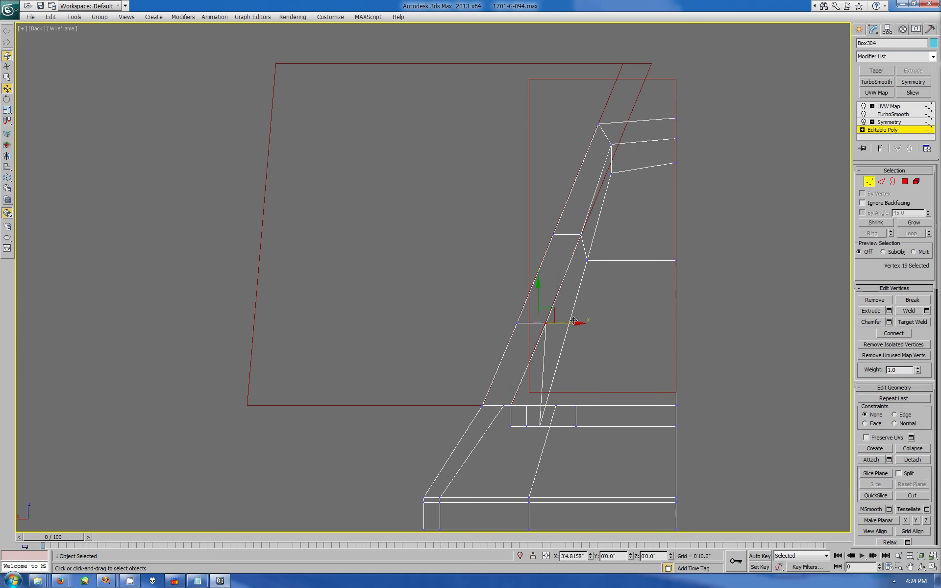
Step: Set TurboSmooth Iterations to 3 on the frame and orbit to inspect it
{"action": "left_click", "coordinate": [893, 115]}
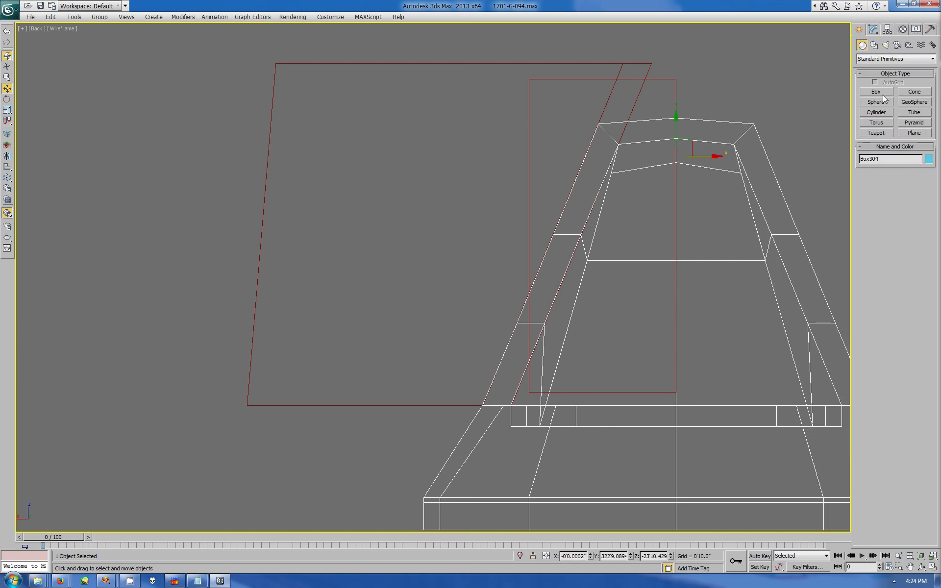
{"action": "left_click", "coordinate": [926, 185]}
{"action": "left_click", "coordinate": [925, 185]}
{"action": "left_click", "coordinate": [925, 185]}
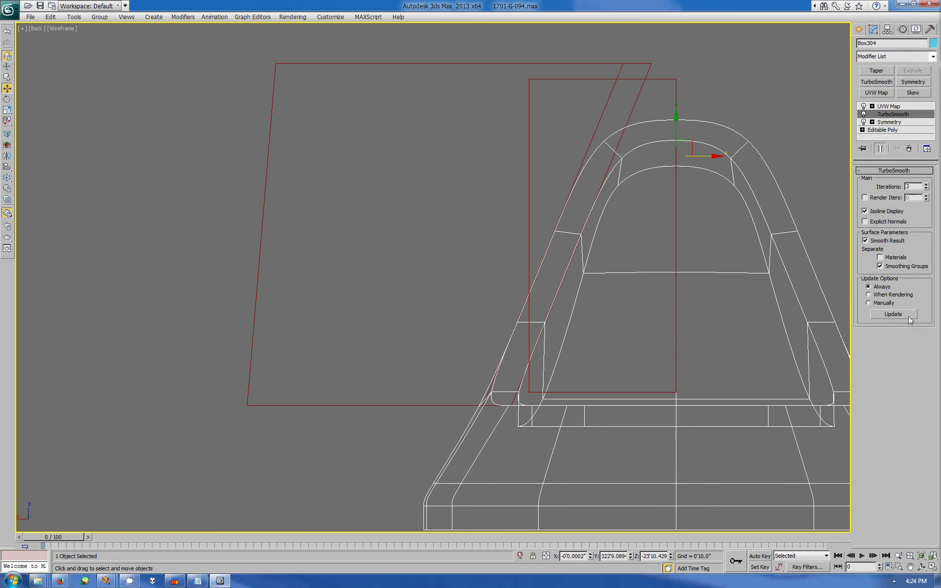
{"action": "left_click", "coordinate": [932, 567]}
{"action": "left_click", "coordinate": [921, 567]}
{"action": "left_click_drag", "start_coordinate": [642, 422], "coordinate": [641, 429]}
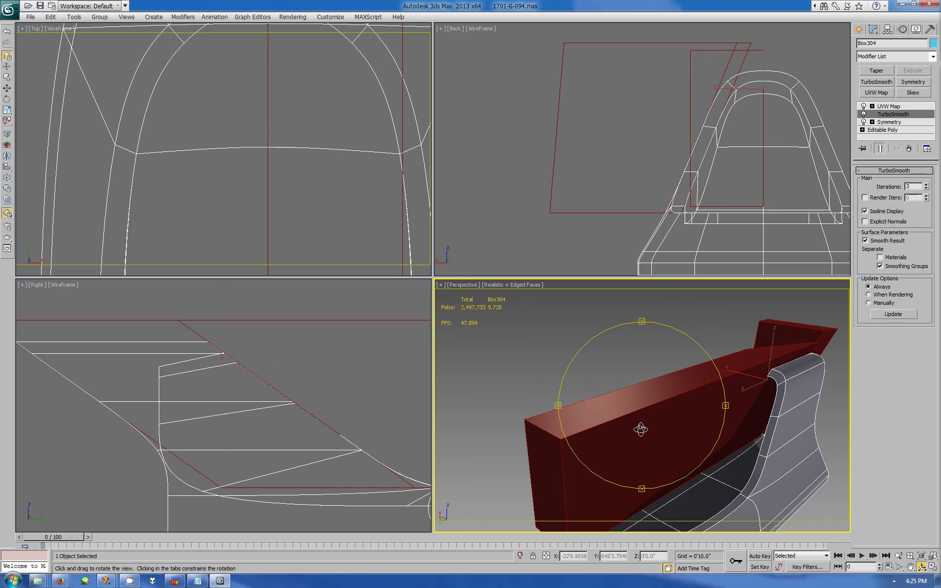
{"action": "left_click", "coordinate": [889, 107]}
{"action": "left_click_drag", "start_coordinate": [637, 392], "coordinate": [588, 417]}
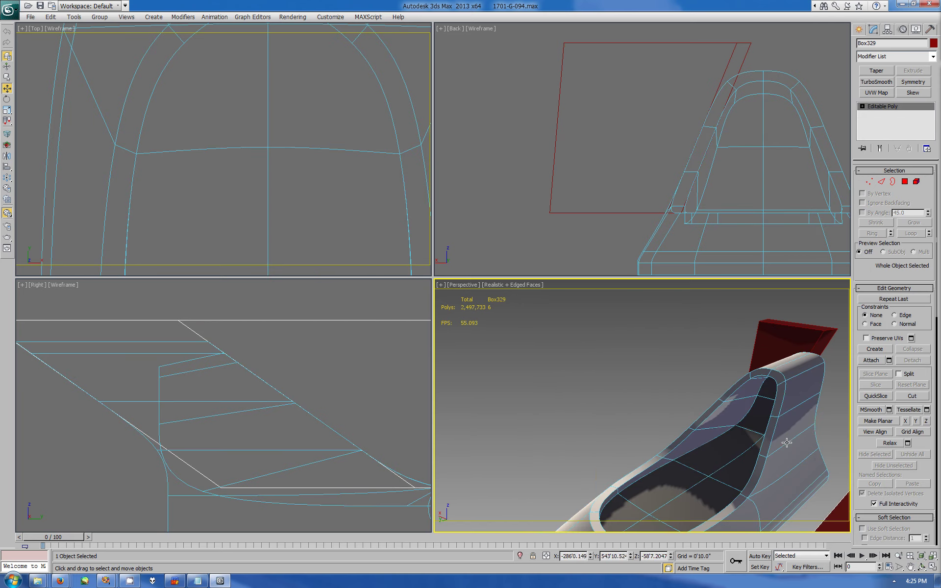
{"action": "left_click", "coordinate": [933, 567]}
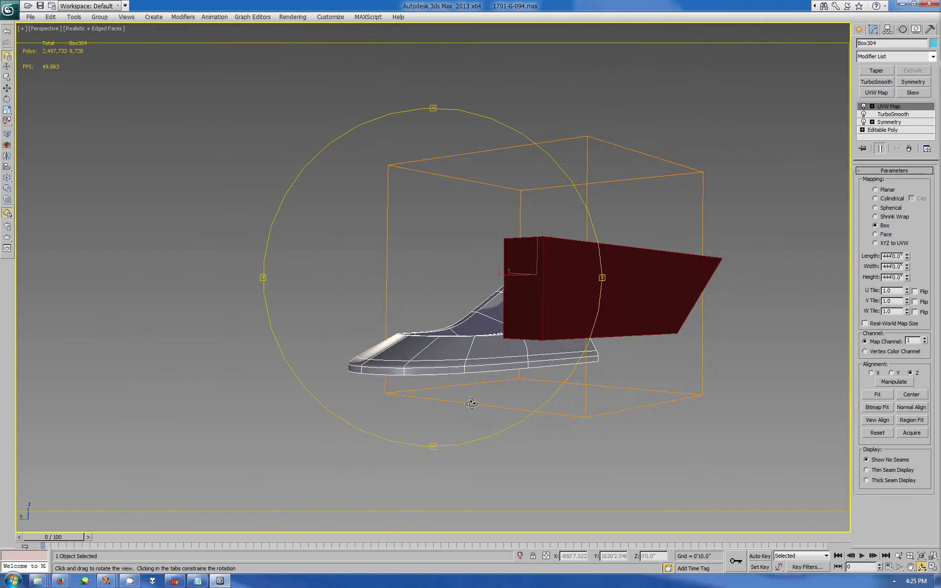
{"action": "mouse_move", "coordinate": [539, 343]}
{"action": "left_mouse_down"}
{"action": "mouse_move", "coordinate": [474, 376]}
{"action": "mouse_move", "coordinate": [416, 355]}
{"action": "mouse_move", "coordinate": [389, 252]}
{"action": "left_mouse_up"}
{"action": "left_click", "coordinate": [918, 31]}
{"action": "left_click", "coordinate": [875, 318]}
{"action": "key", "text": "w"}
{"action": "left_click", "coordinate": [388, 252], "text": "ctrl"}
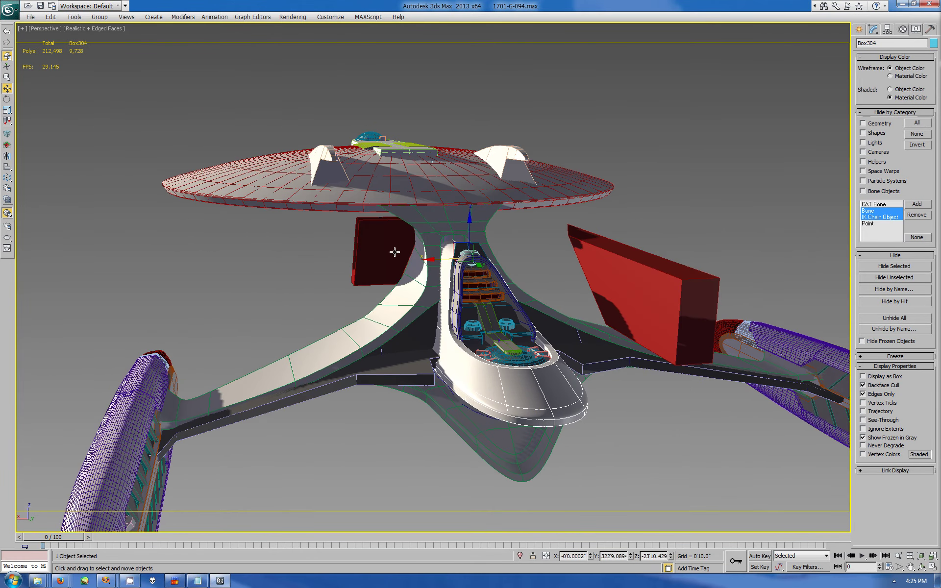
{"action": "left_click", "coordinate": [439, 280]}
{"action": "left_click", "coordinate": [894, 277]}
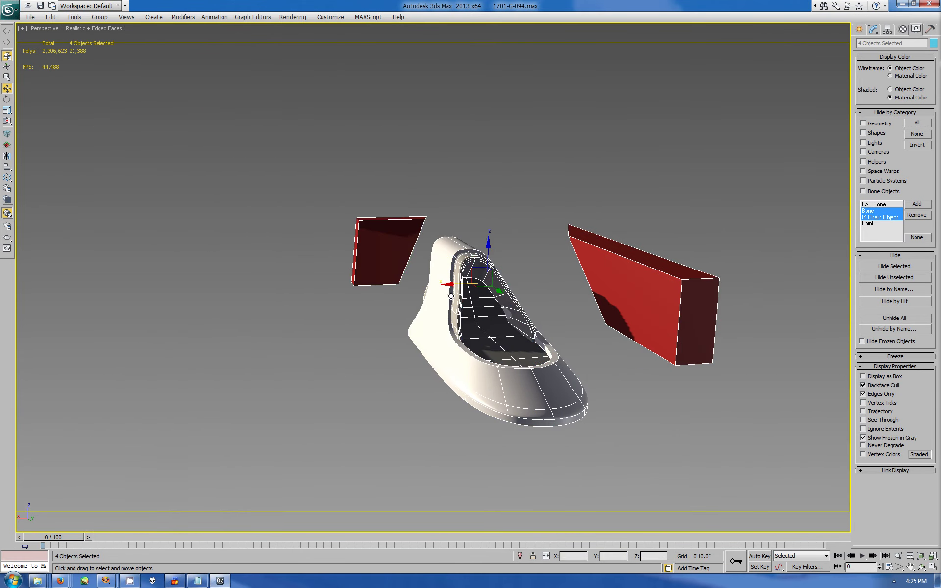
{"action": "key", "text": "alt+w"}
{"action": "right_click", "coordinate": [800, 88]}
Step: Maximize the back view and select the recess frame's TurboSmooth modifier
{"action": "key", "text": "alt+w"}
{"action": "scroll", "coordinate": [473, 269], "scroll_direction": "up", "scroll_amount": 2}
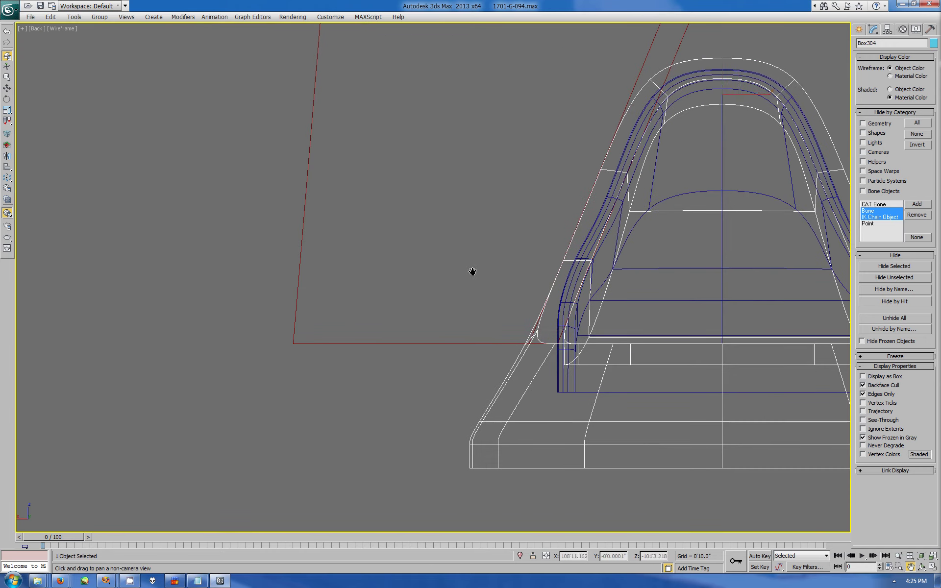
{"action": "left_click", "coordinate": [509, 343]}
{"action": "left_click", "coordinate": [568, 337]}
{"action": "left_click", "coordinate": [873, 29]}
{"action": "left_click", "coordinate": [893, 113]}
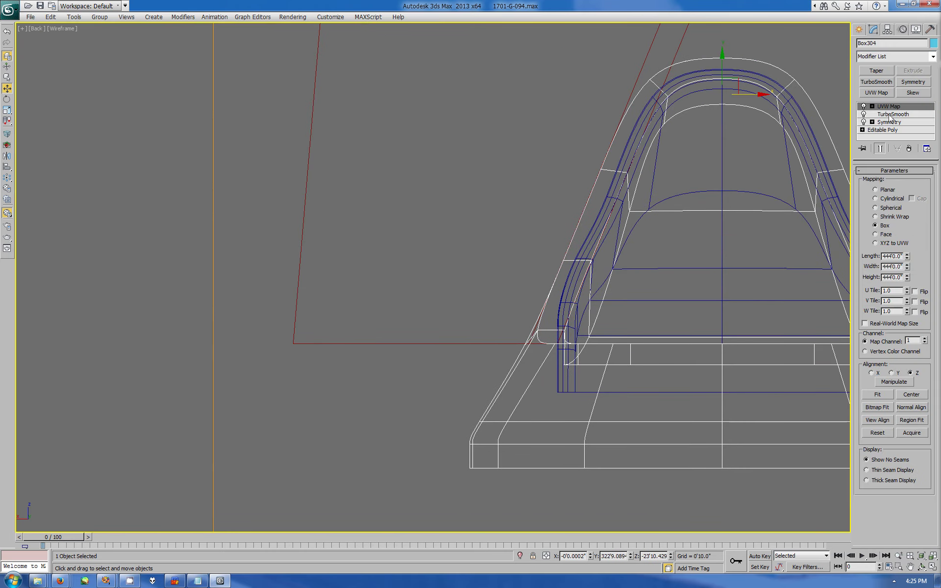
Step: Widen Box437 by moving its bottom vertices down-left and top-right corner right
{"action": "left_click", "coordinate": [418, 343]}
{"action": "key", "text": "1"}
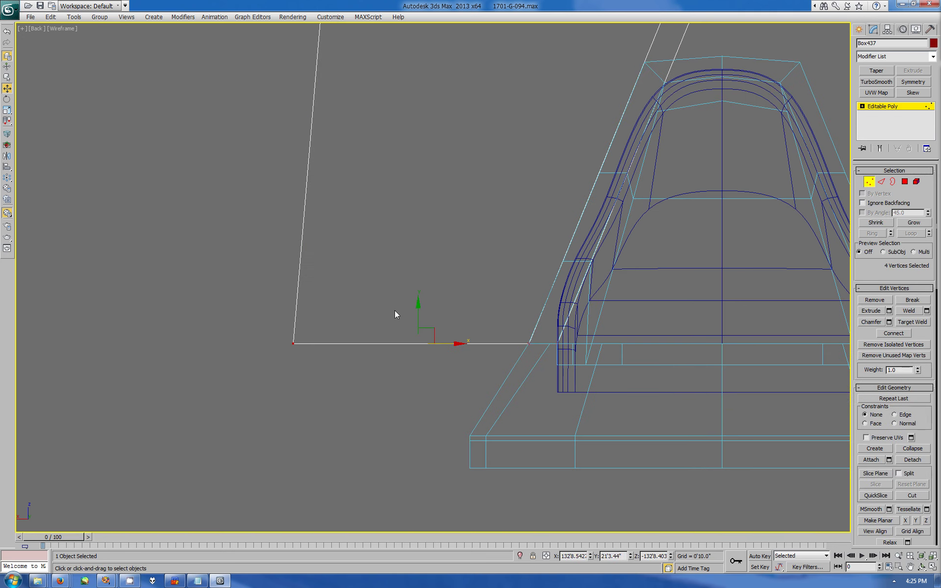
{"action": "left_click_drag", "start_coordinate": [426, 336], "coordinate": [372, 420]}
{"action": "scroll", "coordinate": [431, 289], "scroll_direction": "down", "scroll_amount": 3}
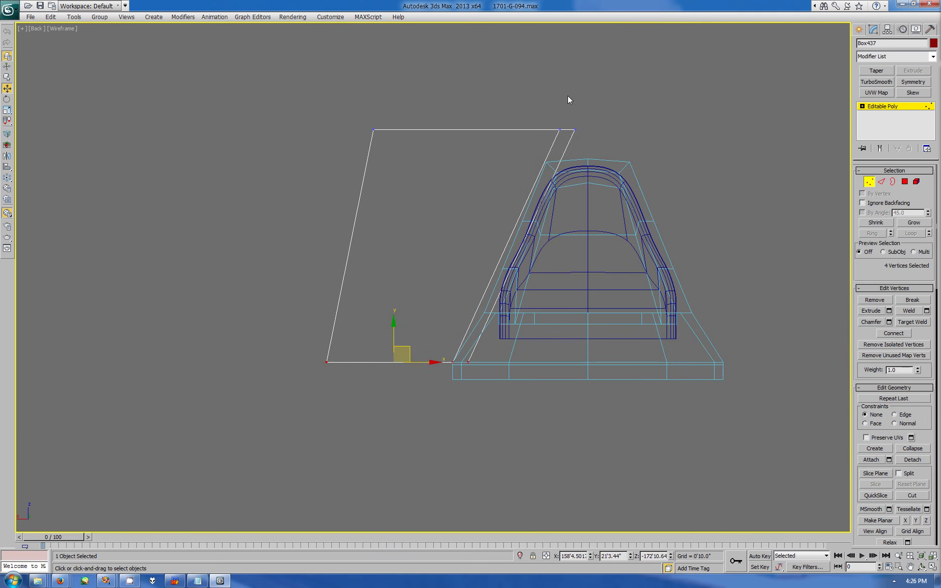
{"action": "mouse_move", "coordinate": [568, 98]}
{"action": "left_mouse_down"}
{"action": "mouse_move", "coordinate": [633, 138]}
{"action": "mouse_move", "coordinate": [600, 126]}
{"action": "left_mouse_up"}
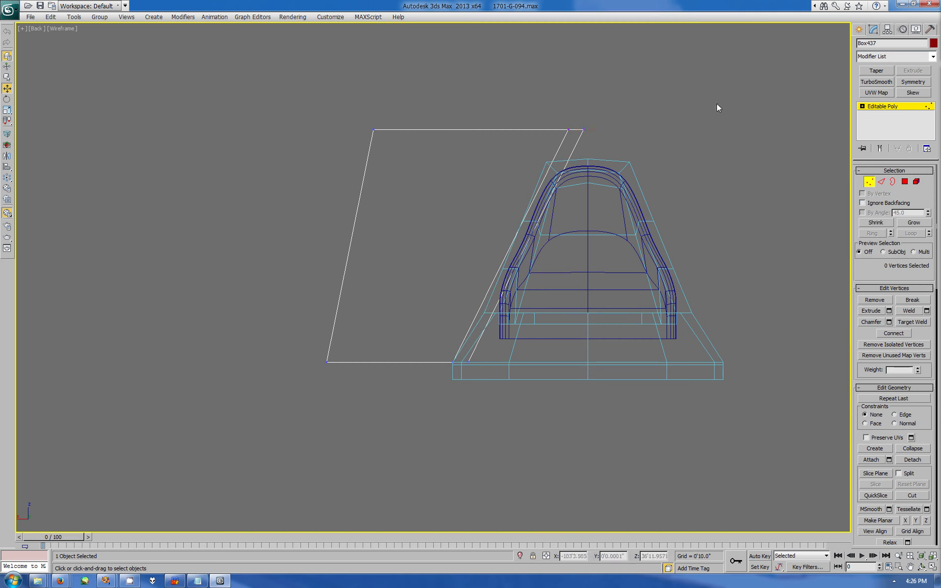
Step: Shift Box304's side vertices left along X to fit the panel's slope
{"action": "left_click", "coordinate": [859, 29]}
{"action": "left_click", "coordinate": [872, 31]}
{"action": "left_click_drag", "start_coordinate": [457, 299], "coordinate": [512, 334]}
{"action": "scroll", "coordinate": [555, 346], "scroll_direction": "up", "scroll_amount": 5}
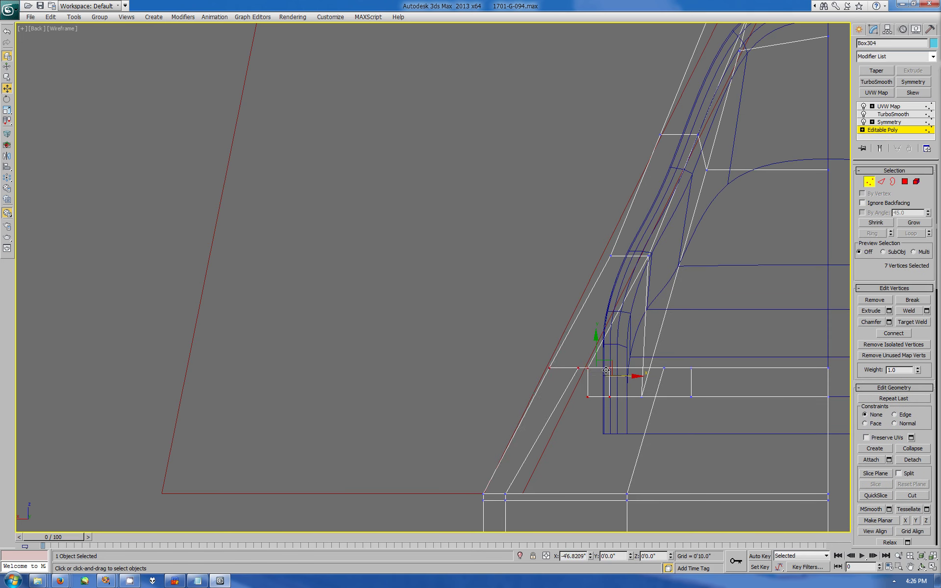
{"action": "left_click_drag", "start_coordinate": [623, 390], "coordinate": [605, 388]}
{"action": "left_click", "coordinate": [642, 397], "text": "ctrl"}
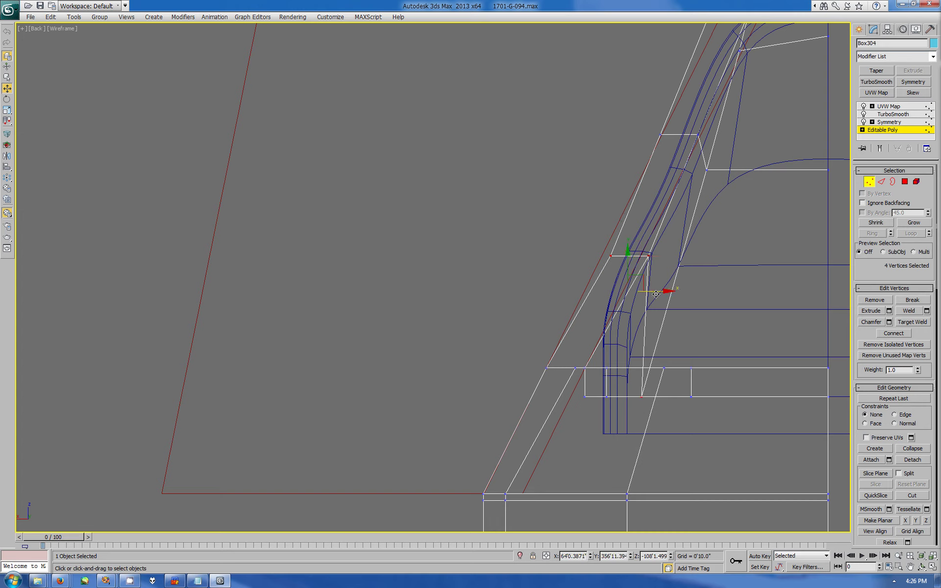
{"action": "left_click_drag", "start_coordinate": [652, 291], "coordinate": [650, 291]}
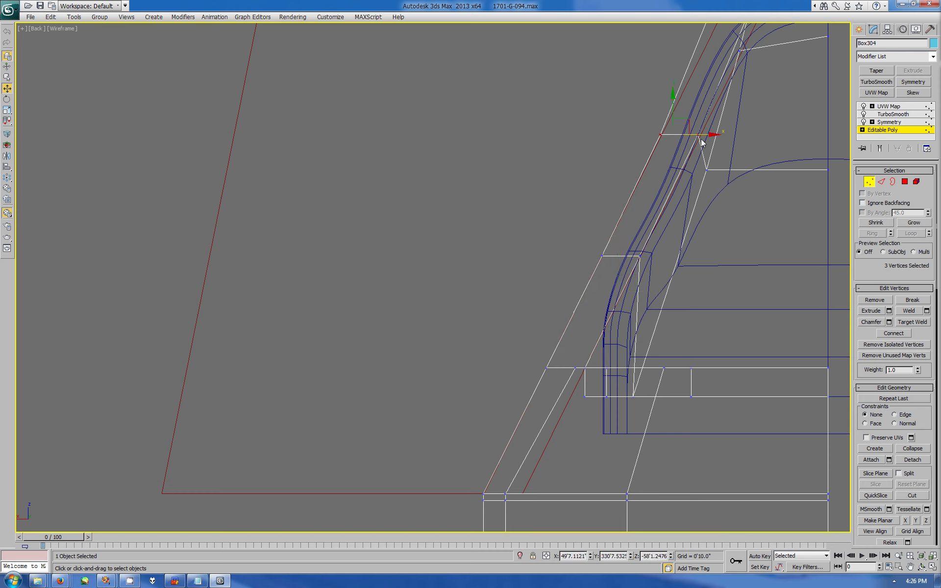
{"action": "left_click_drag", "start_coordinate": [702, 142], "coordinate": [703, 142]}
Step: Reposition a single upper Box304 vertex along X
{"action": "left_click", "coordinate": [706, 170]}
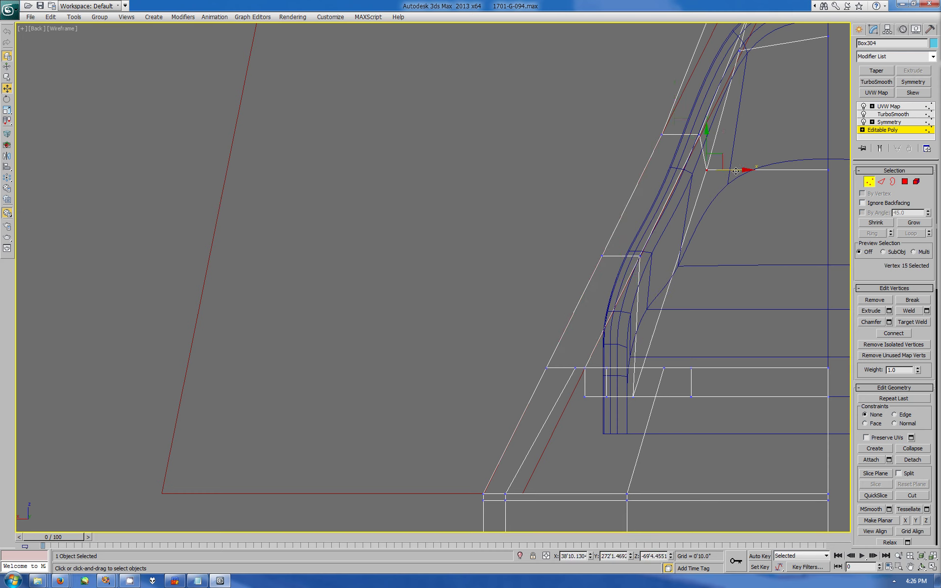
{"action": "left_click_drag", "start_coordinate": [736, 172], "coordinate": [730, 172]}
{"action": "left_click_drag", "start_coordinate": [657, 398], "coordinate": [659, 396]}
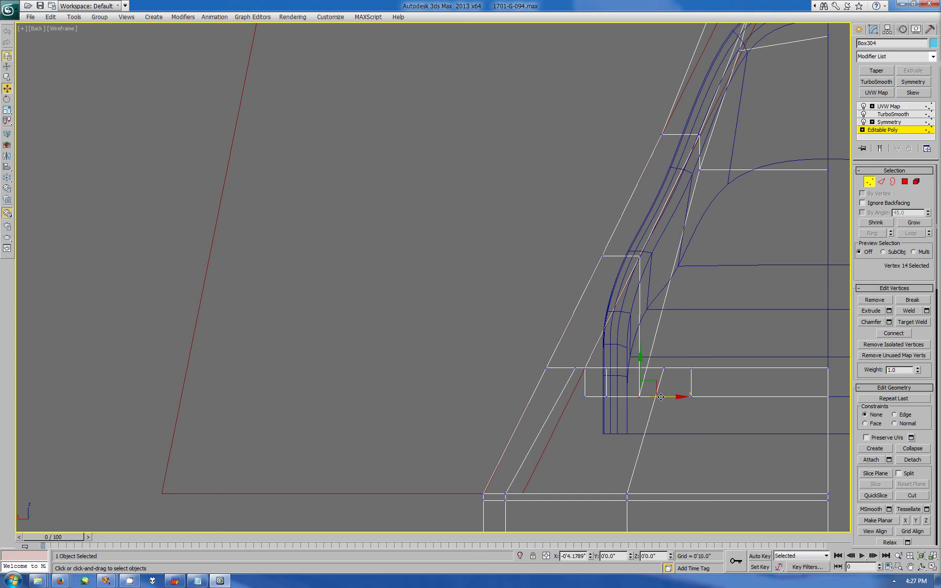
{"action": "scroll", "coordinate": [624, 500], "scroll_direction": "down", "scroll_amount": 3}
{"action": "scroll", "coordinate": [628, 126], "scroll_direction": "up", "scroll_amount": 4}
Step: Push Box304's top vertices right toward the slanted panel
{"action": "left_click", "coordinate": [617, 246]}
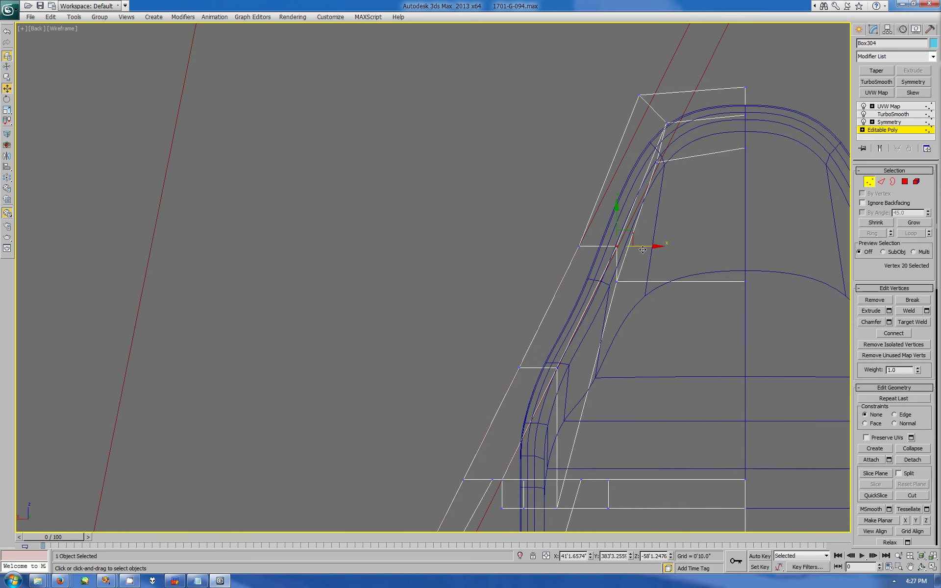
{"action": "left_click_drag", "start_coordinate": [645, 263], "coordinate": [648, 264]}
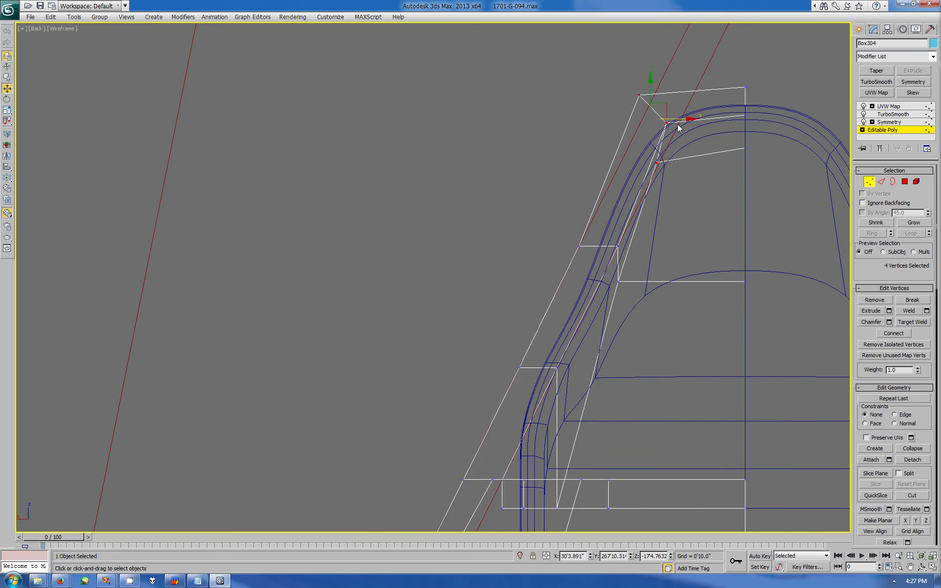
{"action": "mouse_move", "coordinate": [678, 128]}
{"action": "left_mouse_down"}
{"action": "mouse_move", "coordinate": [692, 118]}
{"action": "mouse_move", "coordinate": [707, 124]}
{"action": "left_mouse_up"}
{"action": "left_click", "coordinate": [680, 122]}
{"action": "left_click", "coordinate": [672, 162]}
{"action": "left_click_drag", "start_coordinate": [696, 163], "coordinate": [697, 163]}
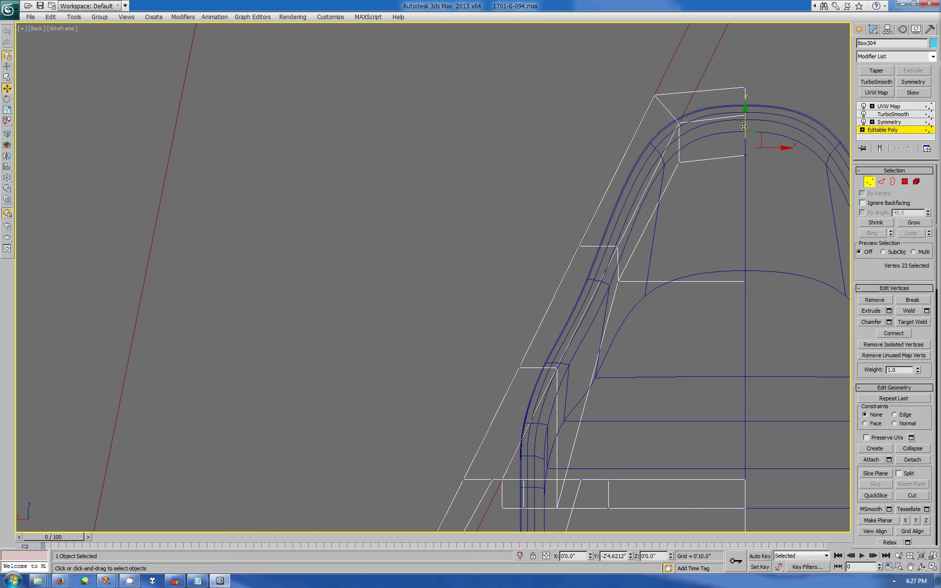
{"action": "left_click", "coordinate": [745, 280], "text": "ctrl"}
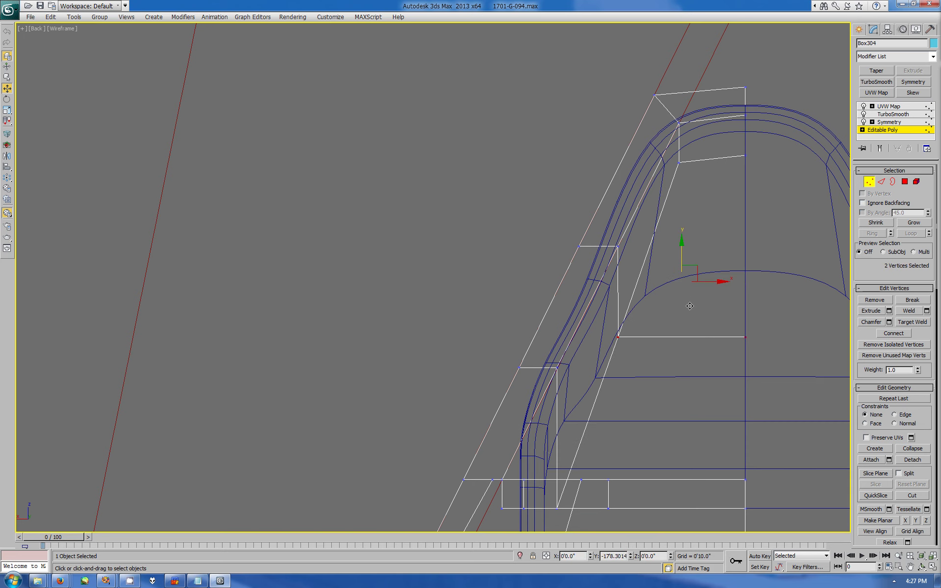
{"action": "key", "text": "alt+w"}
{"action": "middle_click", "coordinate": [237, 447]}
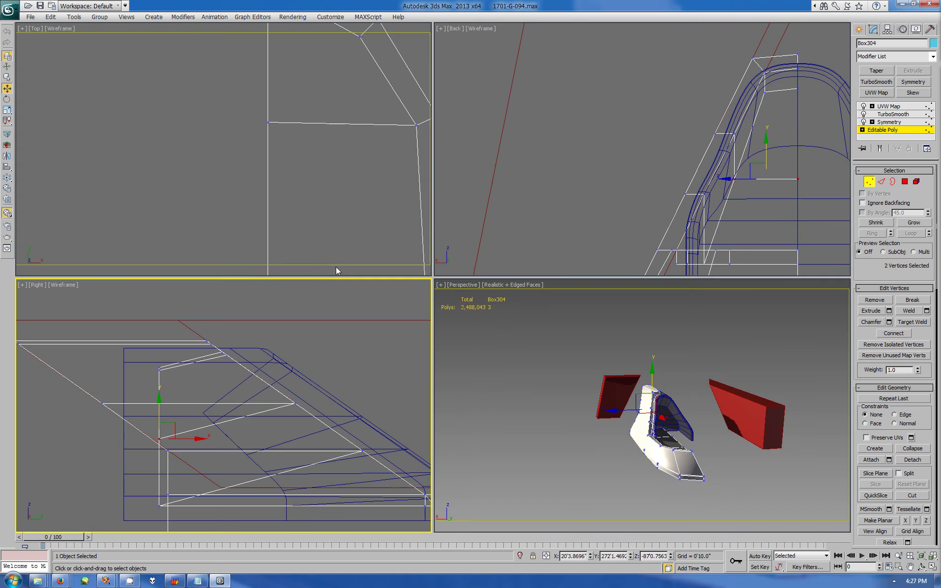
{"action": "left_click", "coordinate": [859, 30]}
{"action": "middle_click", "coordinate": [803, 348]}
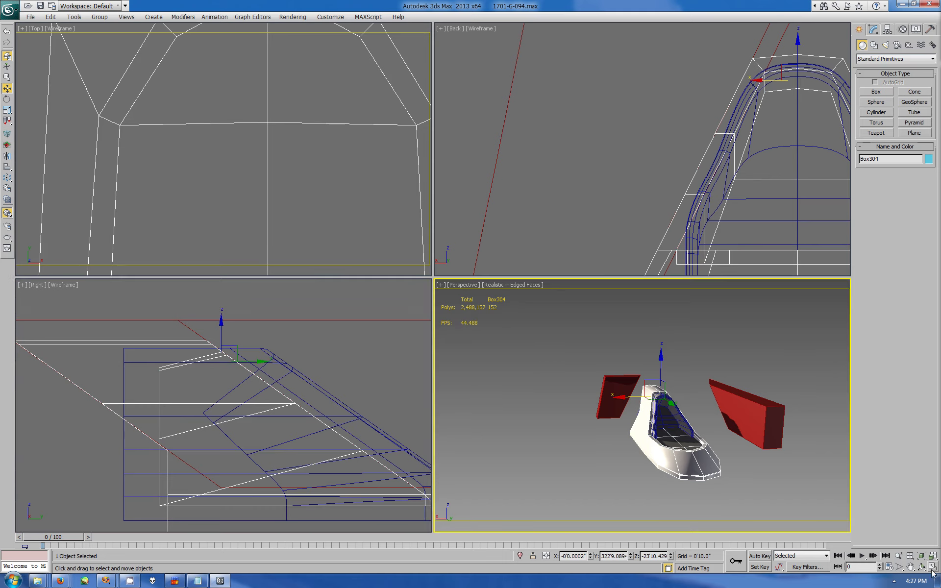
{"action": "key", "text": "alt+w"}
{"action": "key", "text": "z"}
{"action": "middle_click_drag", "start_coordinate": [803, 348], "coordinate": [535, 306], "text": "alt"}
{"action": "left_click_drag", "start_coordinate": [535, 306], "coordinate": [520, 299]}
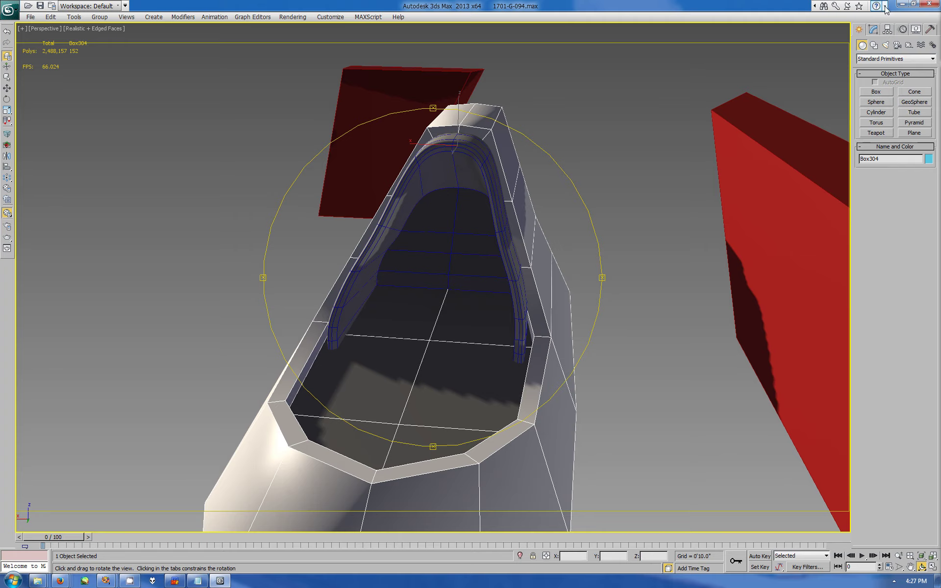
{"action": "left_click", "coordinate": [873, 30]}
{"action": "left_click", "coordinate": [893, 114]}
{"action": "mouse_move", "coordinate": [529, 372]}
{"action": "left_mouse_down"}
{"action": "mouse_move", "coordinate": [528, 401]}
{"action": "mouse_move", "coordinate": [626, 378]}
{"action": "mouse_move", "coordinate": [485, 372]}
{"action": "mouse_move", "coordinate": [431, 324]}
{"action": "mouse_move", "coordinate": [389, 327]}
{"action": "mouse_move", "coordinate": [431, 292]}
{"action": "left_mouse_up"}
{"action": "left_click", "coordinate": [916, 29]}
{"action": "left_click", "coordinate": [894, 317]}
{"action": "key", "text": "ctrl+z"}
{"action": "left_click", "coordinate": [373, 265]}
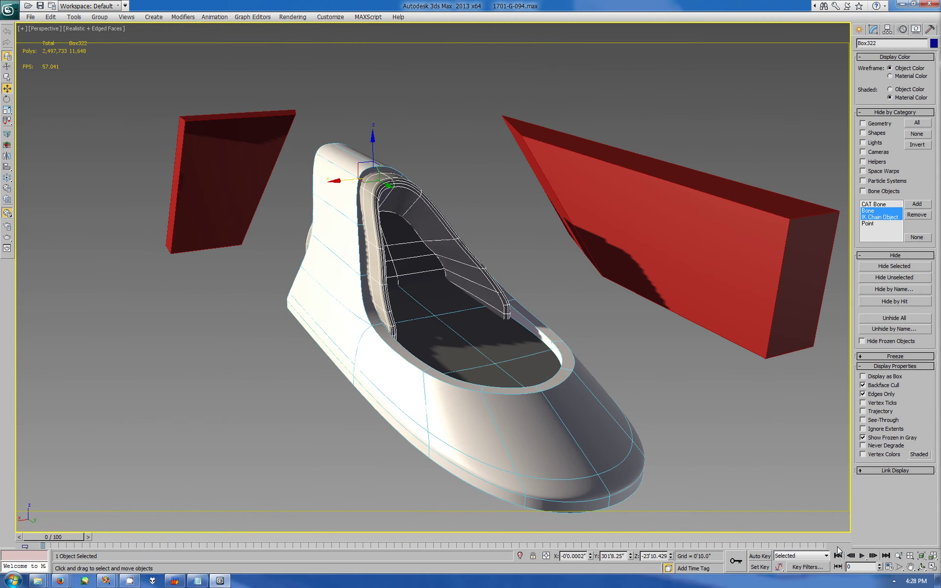
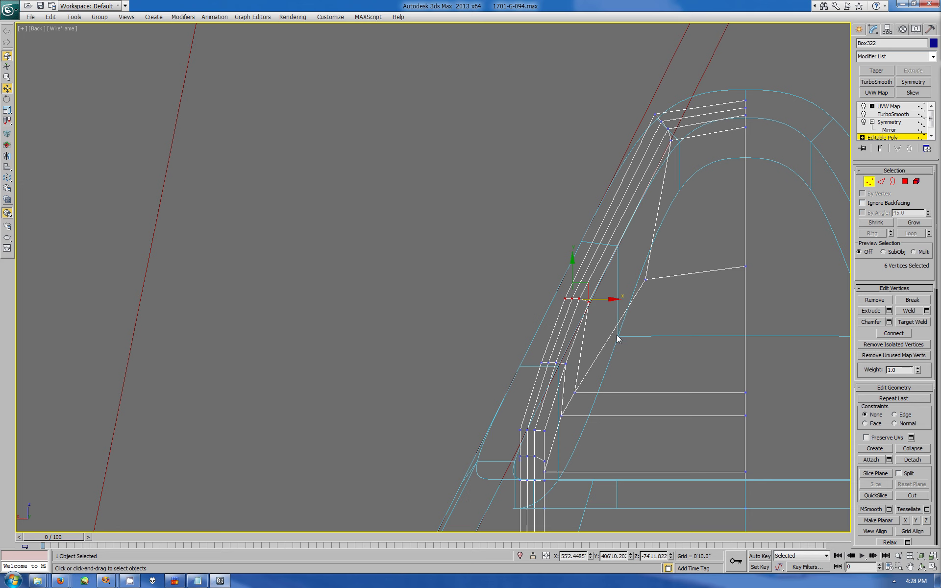
Step: In the Back view, nudge the rim vertices right and move the lower vertex group left
{"action": "left_click_drag", "start_coordinate": [602, 311], "coordinate": [604, 310]}
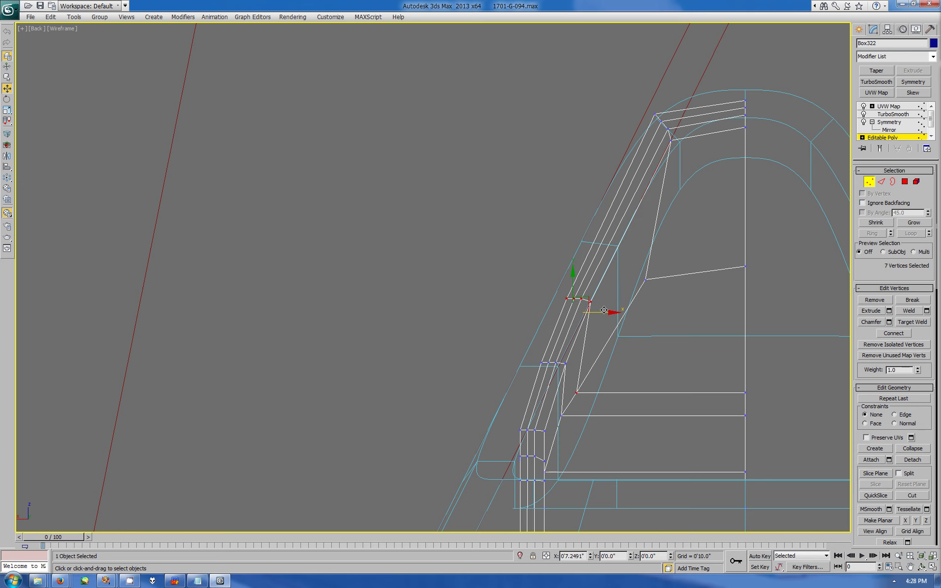
{"action": "mouse_move", "coordinate": [499, 415]}
{"action": "left_mouse_down"}
{"action": "mouse_move", "coordinate": [554, 495]}
{"action": "mouse_move", "coordinate": [535, 475]}
{"action": "left_mouse_up"}
{"action": "scroll", "coordinate": [539, 466], "scroll_direction": "down", "scroll_amount": 3}
{"action": "scroll", "coordinate": [540, 465], "scroll_direction": "up", "scroll_amount": 5}
{"action": "scroll", "coordinate": [539, 470], "scroll_direction": "down", "scroll_amount": 2}
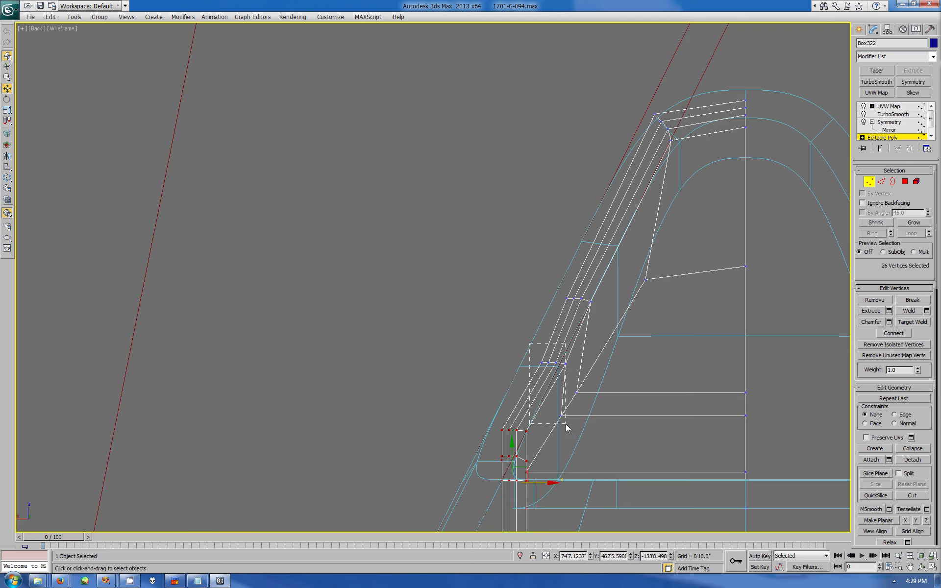
{"action": "left_click", "coordinate": [565, 364]}
Step: Exit rim vertex editing, restore four viewports, and orbit Perspective into the canopy opening
{"action": "left_click", "coordinate": [859, 30]}
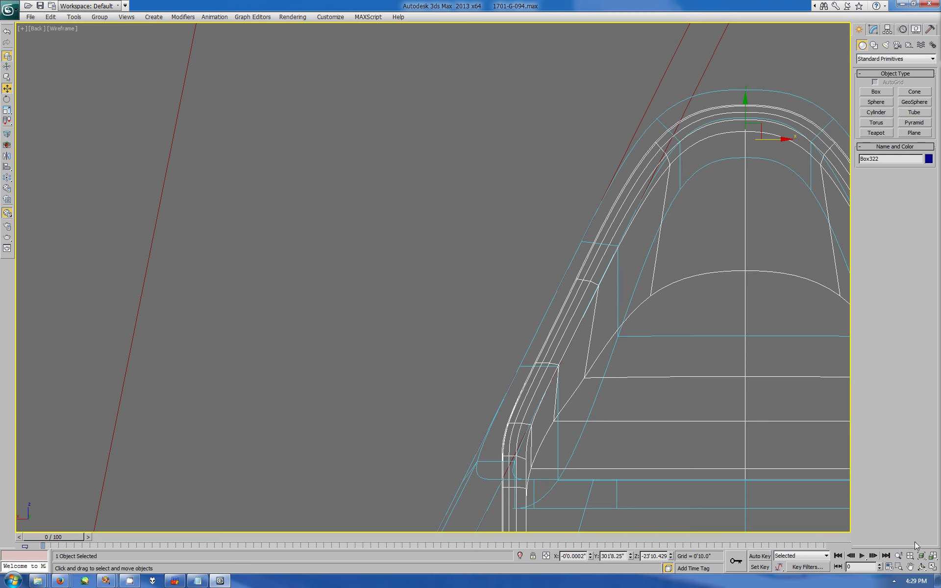
{"action": "left_click", "coordinate": [933, 567]}
{"action": "left_click", "coordinate": [614, 414]}
{"action": "mouse_move", "coordinate": [614, 414]}
{"action": "left_mouse_down"}
{"action": "mouse_move", "coordinate": [605, 440]}
{"action": "mouse_move", "coordinate": [620, 434]}
{"action": "mouse_move", "coordinate": [598, 399]}
{"action": "mouse_move", "coordinate": [642, 426]}
{"action": "left_mouse_up"}
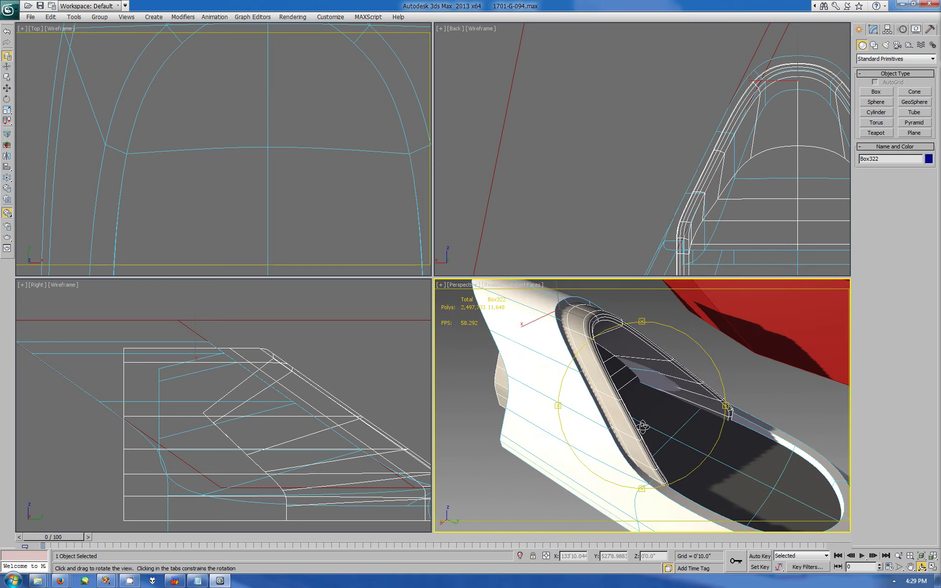
Step: Select the outer canopy shell Box304 in the Top view and show its modifier stack
{"action": "right_click", "coordinate": [290, 142]}
{"action": "scroll", "coordinate": [290, 143], "scroll_direction": "down", "scroll_amount": 3}
{"action": "key", "text": "alt+w"}
{"action": "left_click", "coordinate": [642, 316]}
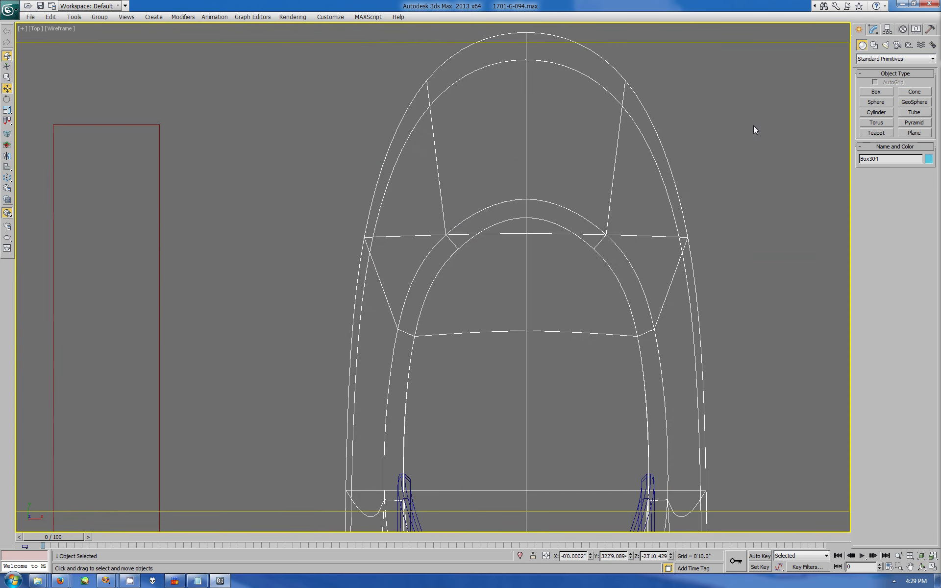
{"action": "left_click", "coordinate": [873, 29]}
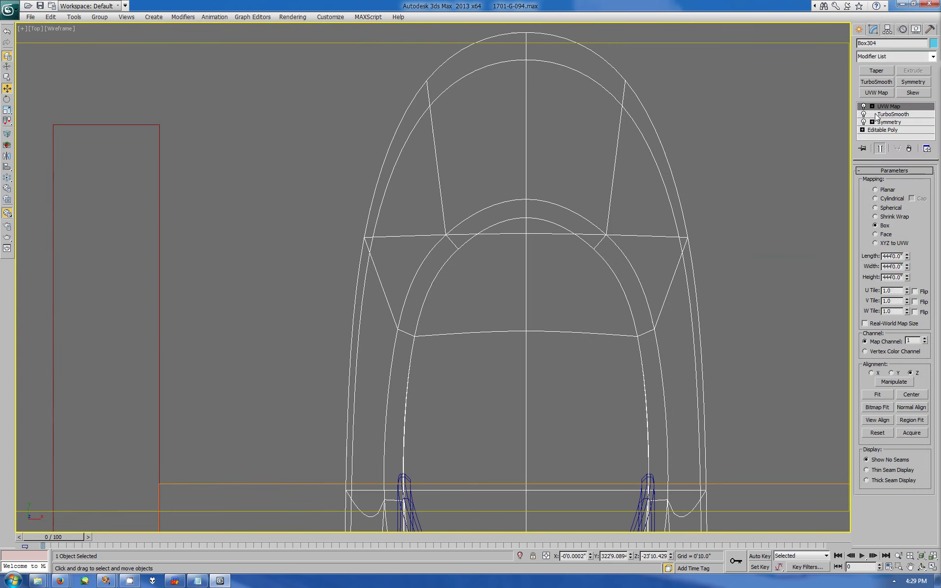
{"action": "key", "text": "alt+w"}
Step: Unhide all objects, orbit around the ship, and hide everything except the canopy module parts
{"action": "left_click", "coordinate": [916, 29]}
{"action": "left_click", "coordinate": [894, 318]}
{"action": "mouse_move", "coordinate": [647, 412]}
{"action": "left_mouse_down"}
{"action": "mouse_move", "coordinate": [629, 426]}
{"action": "mouse_move", "coordinate": [661, 426]}
{"action": "left_mouse_up"}
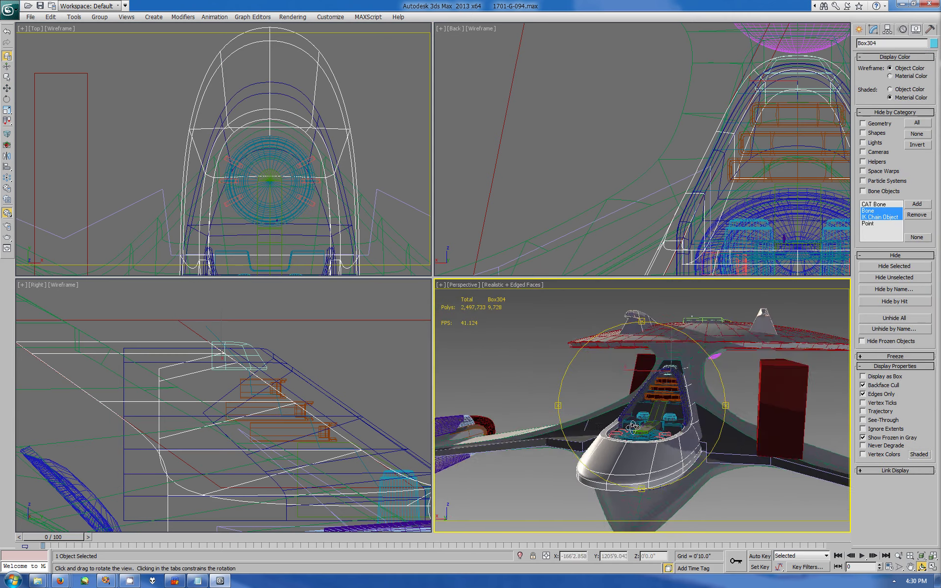
{"action": "key", "text": "alt+w"}
{"action": "mouse_move", "coordinate": [661, 426]}
{"action": "left_mouse_down"}
{"action": "mouse_move", "coordinate": [506, 310]}
{"action": "mouse_move", "coordinate": [518, 304]}
{"action": "mouse_move", "coordinate": [386, 248]}
{"action": "left_mouse_up"}
{"action": "key", "text": "w"}
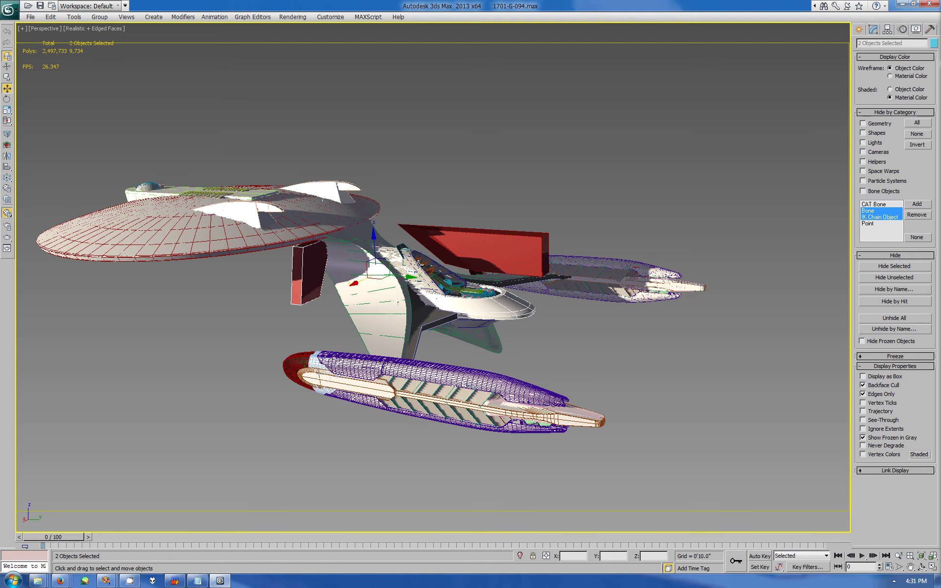
{"action": "key", "text": "ctrl+Page_Down"}
{"action": "left_click", "coordinate": [879, 277]}
Step: In the Right view, move a fairing polygon of Box302 downward
{"action": "key", "text": "alt+w"}
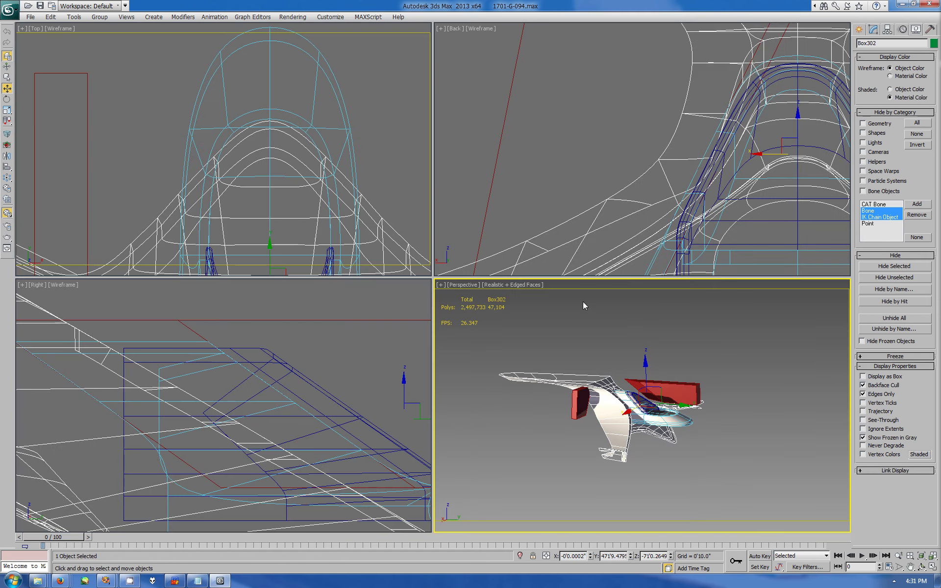
{"action": "left_click", "coordinate": [873, 29]}
{"action": "key", "text": "4"}
{"action": "left_click", "coordinate": [780, 49]}
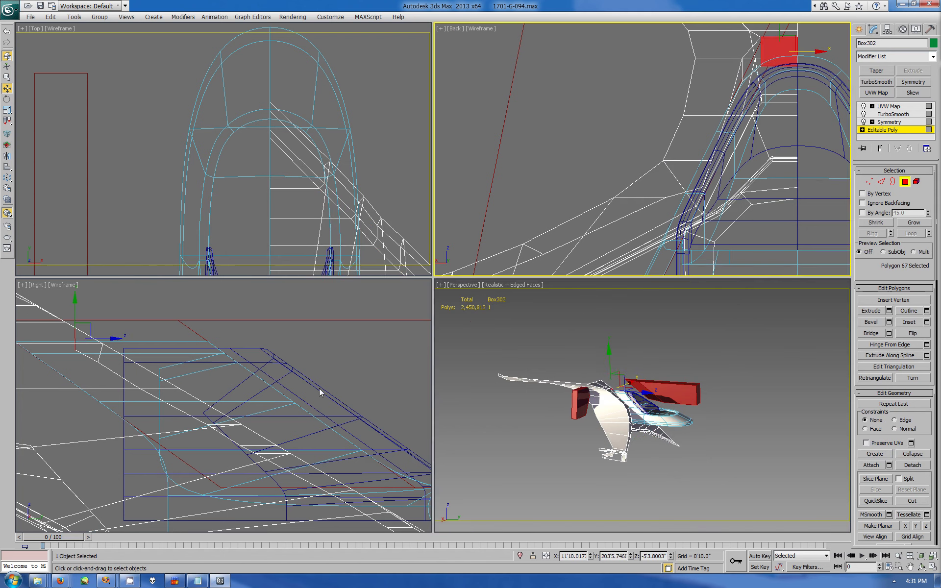
{"action": "right_click", "coordinate": [320, 393]}
{"action": "left_click_drag", "start_coordinate": [84, 331], "coordinate": [136, 352]}
Step: Select a fairing edge and move it down and to the right
{"action": "key", "text": "2"}
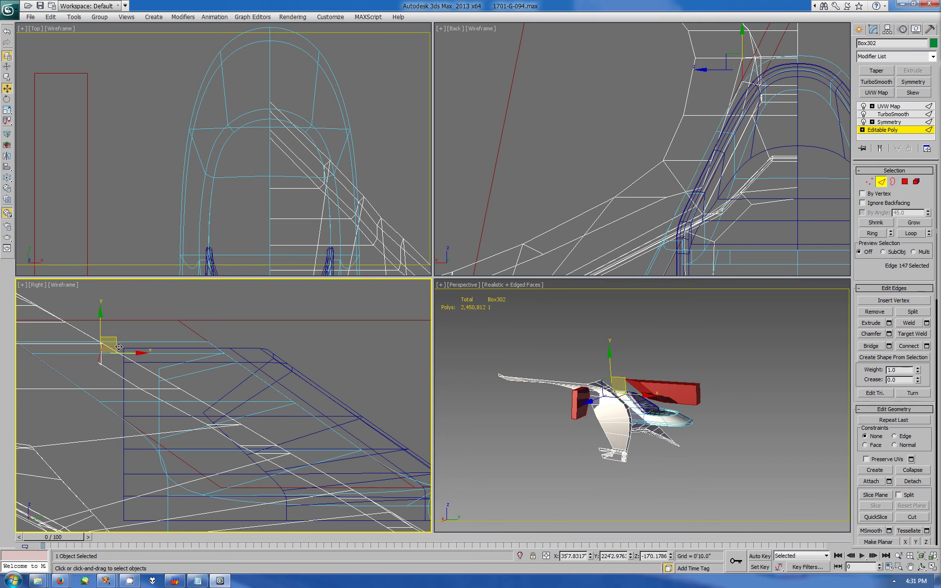
{"action": "left_click", "coordinate": [135, 352]}
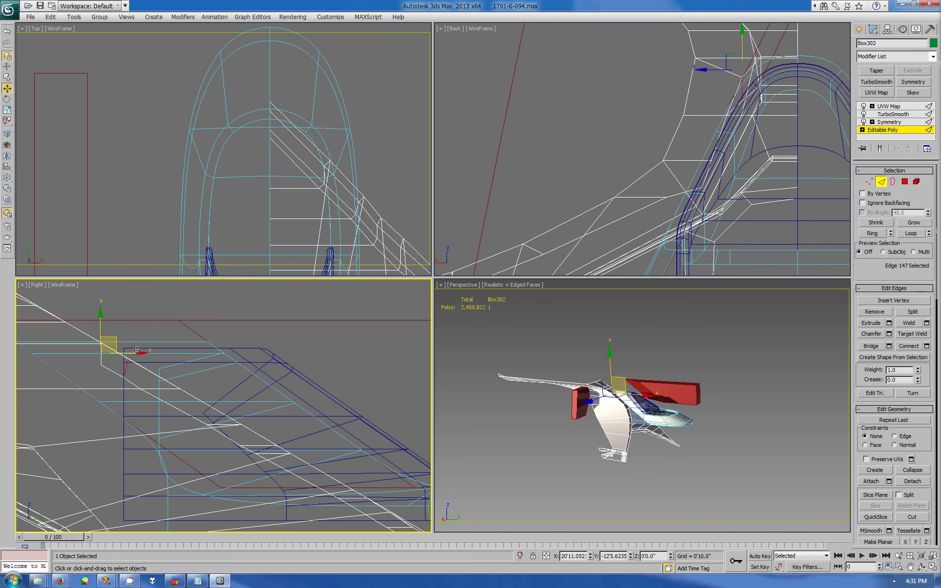
{"action": "left_click_drag", "start_coordinate": [135, 352], "coordinate": [162, 366]}
{"action": "scroll", "coordinate": [632, 412], "scroll_direction": "up", "scroll_amount": 3}
{"action": "scroll", "coordinate": [632, 412], "scroll_direction": "up", "scroll_amount": 3}
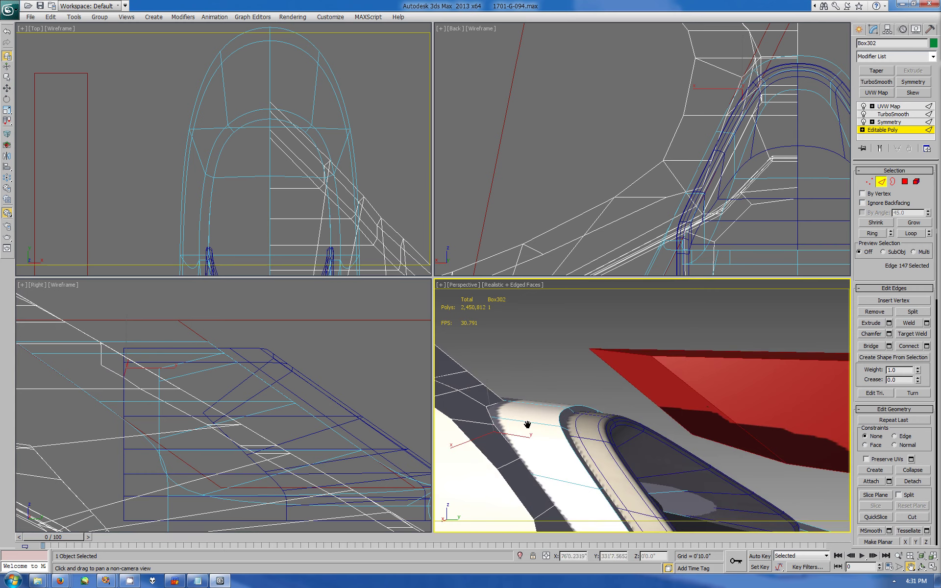
{"action": "scroll", "coordinate": [633, 412], "scroll_direction": "up", "scroll_amount": 3}
{"action": "scroll", "coordinate": [655, 168], "scroll_direction": "up", "scroll_amount": 3}
{"action": "scroll", "coordinate": [669, 138], "scroll_direction": "up", "scroll_amount": 3}
Step: Select a fairing vertex, then make the canopy shell see-through and reselect the fairing
{"action": "left_click", "coordinate": [867, 182]}
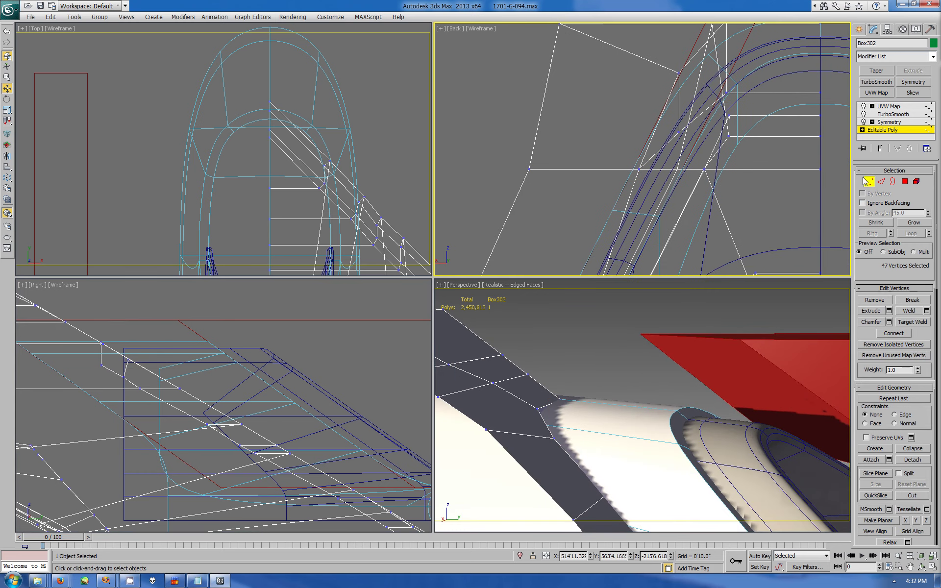
{"action": "left_click", "coordinate": [123, 377]}
{"action": "left_click", "coordinate": [679, 135]}
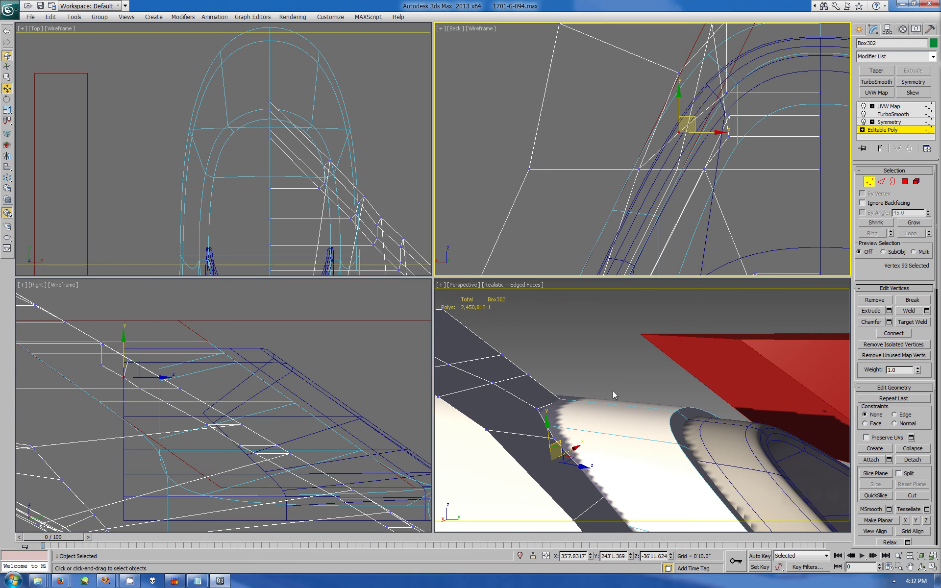
{"action": "left_click", "coordinate": [647, 431]}
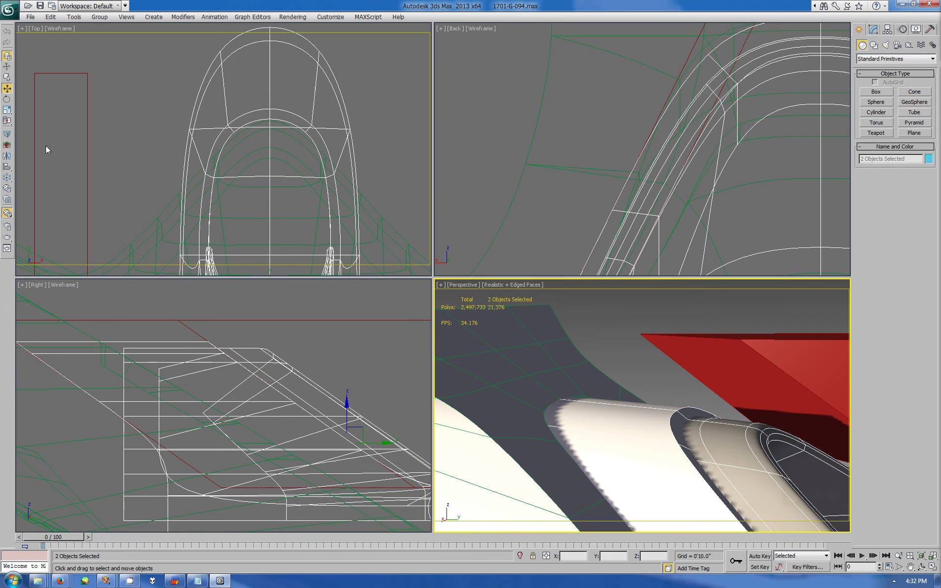
{"action": "left_click", "coordinate": [7, 188]}
{"action": "left_click", "coordinate": [481, 381]}
Step: Shift a fairing polygon along X at the canopy junction and leave sub-object mode
{"action": "middle_click_drag", "start_coordinate": [638, 417], "coordinate": [609, 431], "text": "alt"}
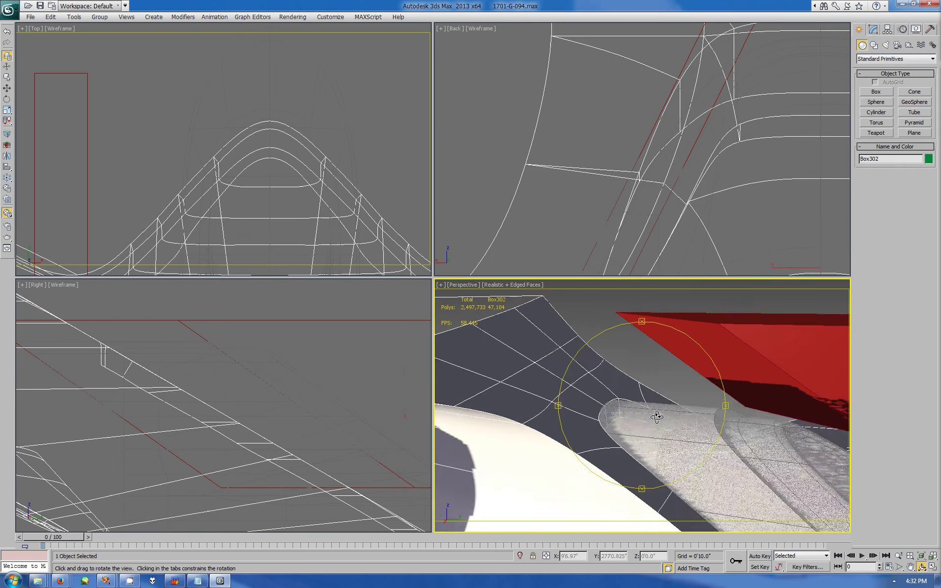
{"action": "left_click", "coordinate": [609, 431]}
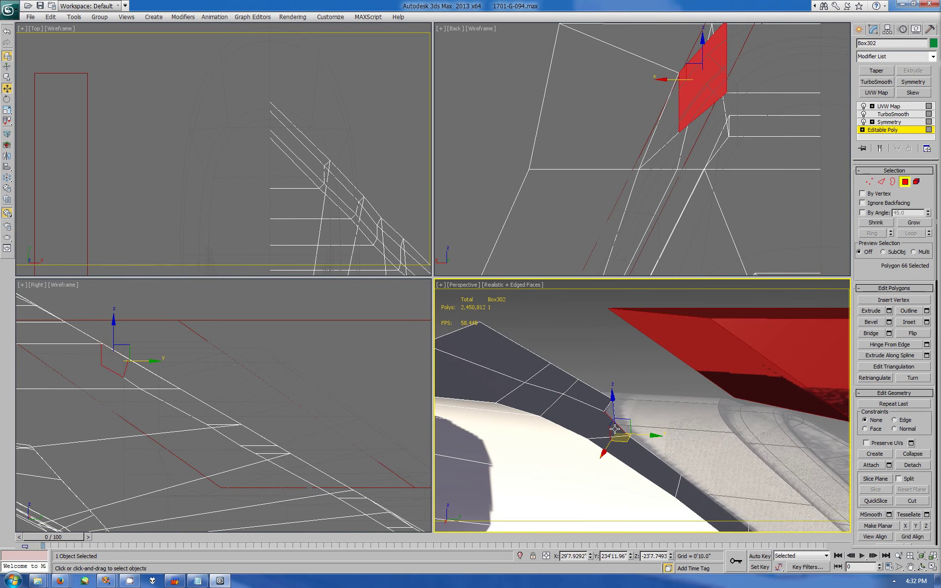
{"action": "left_click", "coordinate": [921, 567]}
{"action": "left_click_drag", "start_coordinate": [510, 458], "coordinate": [549, 441]}
{"action": "left_click_drag", "start_coordinate": [610, 431], "coordinate": [618, 427]}
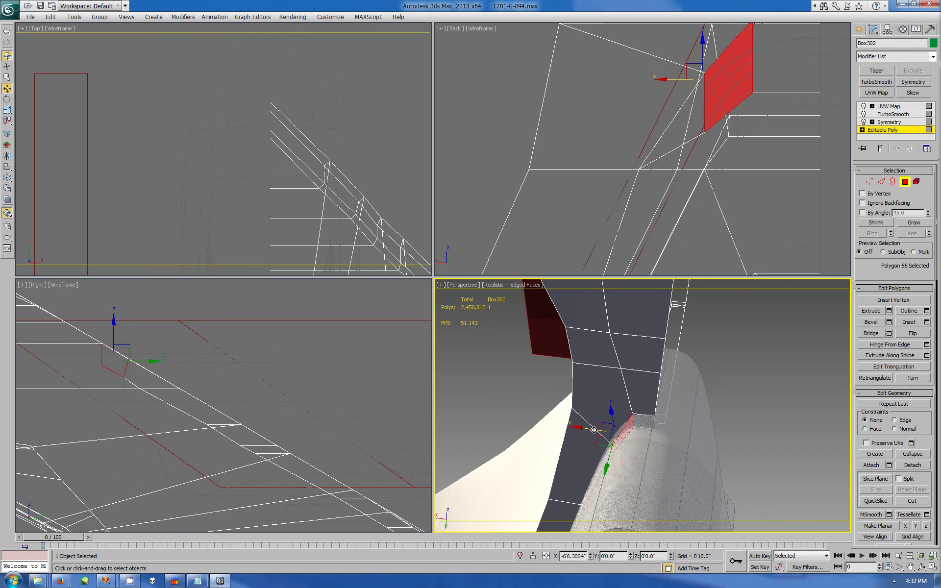
{"action": "left_click", "coordinate": [860, 29]}
Step: Inspect the reshaped fairing in a full-screen Perspective view and reselect the canopy shell
{"action": "left_click", "coordinate": [922, 568]}
{"action": "mouse_move", "coordinate": [605, 414]}
{"action": "left_mouse_down"}
{"action": "mouse_move", "coordinate": [744, 381]}
{"action": "mouse_move", "coordinate": [672, 409]}
{"action": "left_mouse_up"}
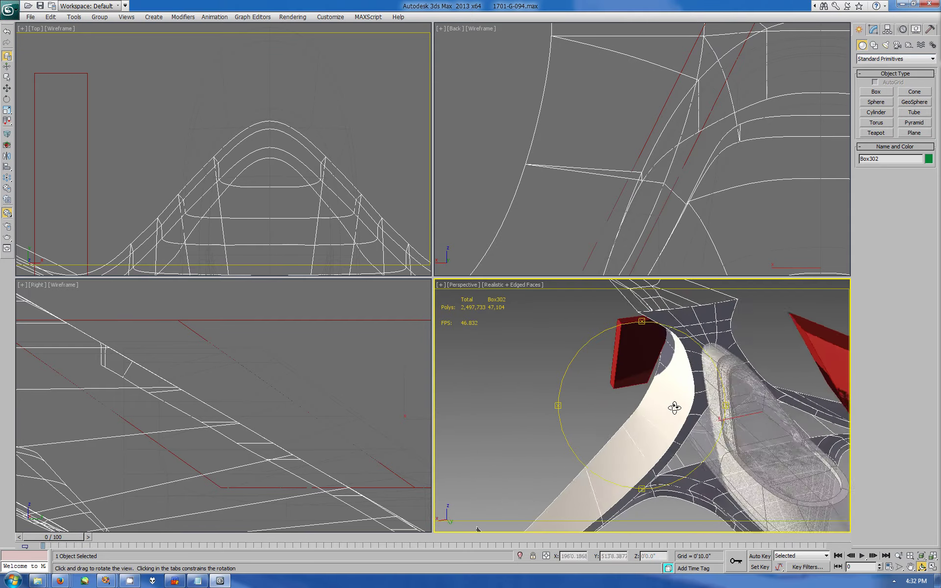
{"action": "left_click", "coordinate": [932, 569]}
{"action": "mouse_move", "coordinate": [491, 319]}
{"action": "left_mouse_down"}
{"action": "mouse_move", "coordinate": [324, 274]}
{"action": "mouse_move", "coordinate": [439, 273]}
{"action": "mouse_move", "coordinate": [465, 246]}
{"action": "mouse_move", "coordinate": [705, 126]}
{"action": "left_mouse_up"}
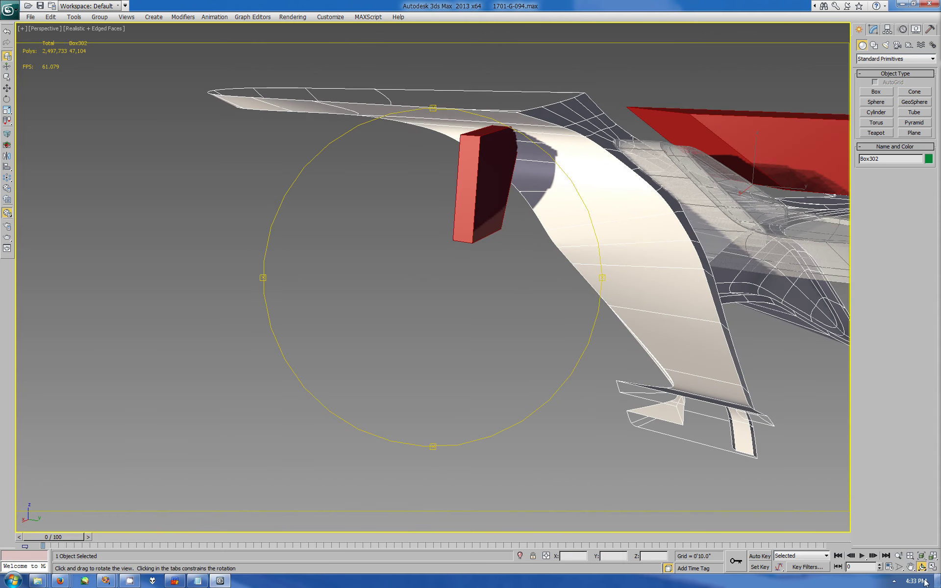
{"action": "left_click", "coordinate": [911, 567]}
{"action": "scroll", "coordinate": [431, 342], "scroll_direction": "down", "scroll_amount": 5}
{"action": "left_click_drag", "start_coordinate": [431, 342], "coordinate": [474, 224]}
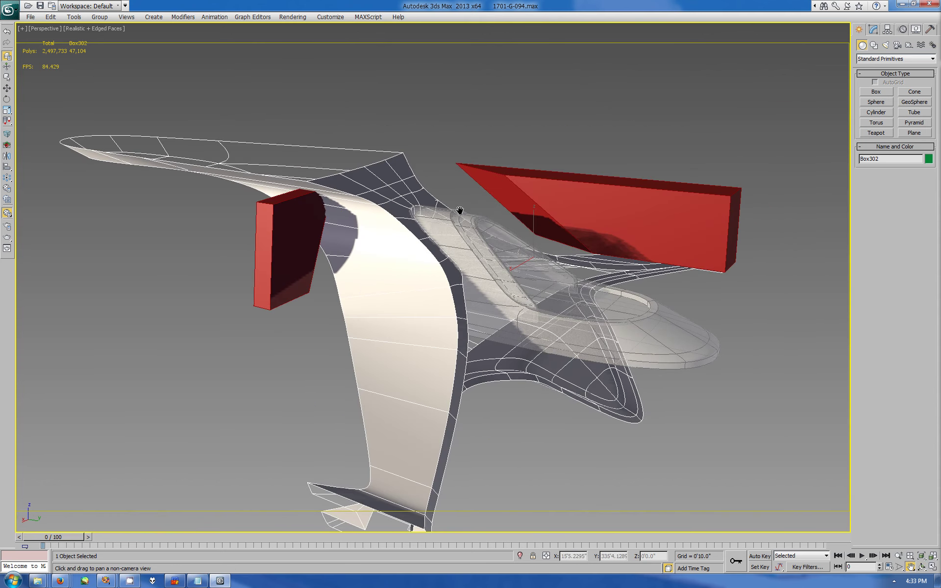
{"action": "key", "text": "w"}
{"action": "left_click", "coordinate": [519, 294]}
Step: Turn off See-Through on the canopy shell and frame its stepped profile in a maximized Right view
{"action": "left_click", "coordinate": [916, 29]}
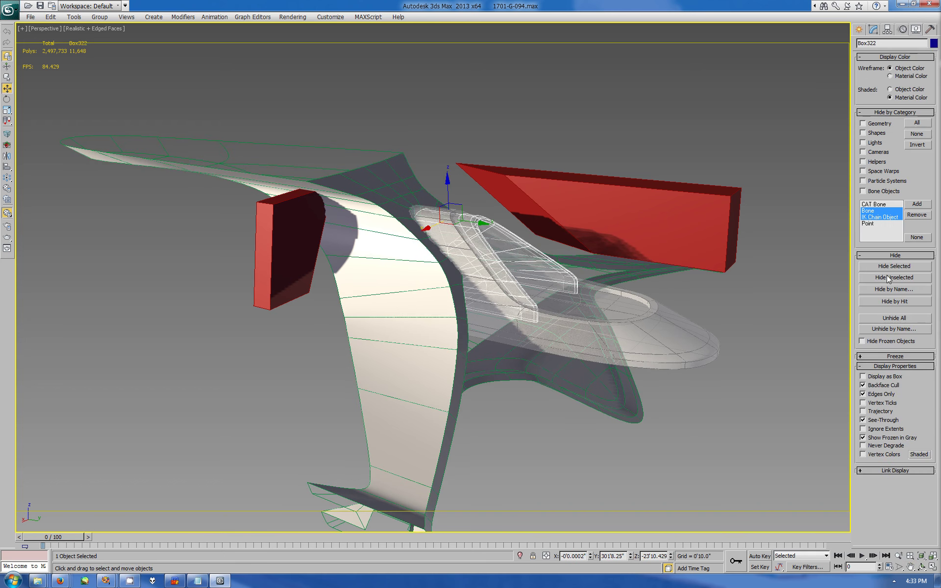
{"action": "key", "text": "alt+x"}
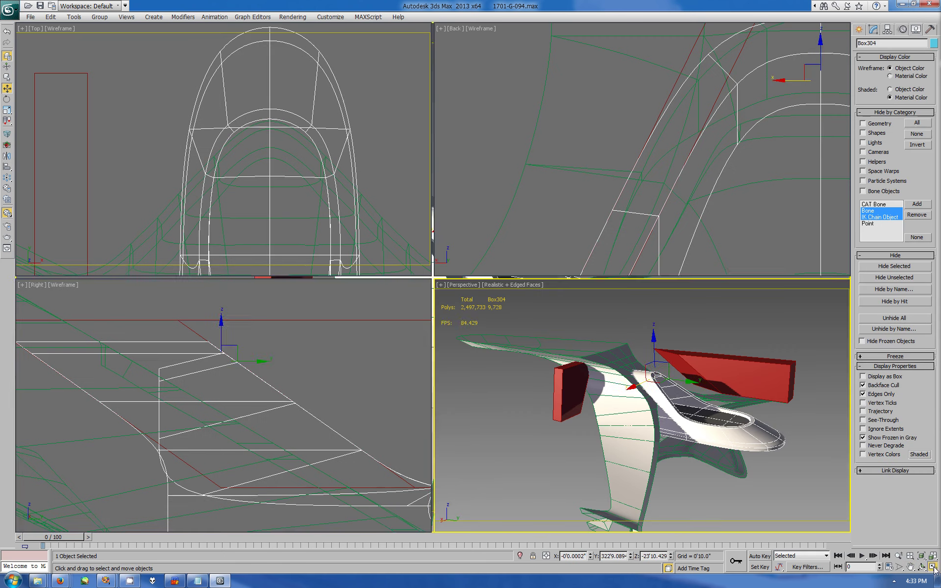
{"action": "key", "text": "alt+w"}
{"action": "left_click", "coordinate": [933, 559]}
{"action": "middle_click_drag", "start_coordinate": [587, 376], "coordinate": [649, 361]}
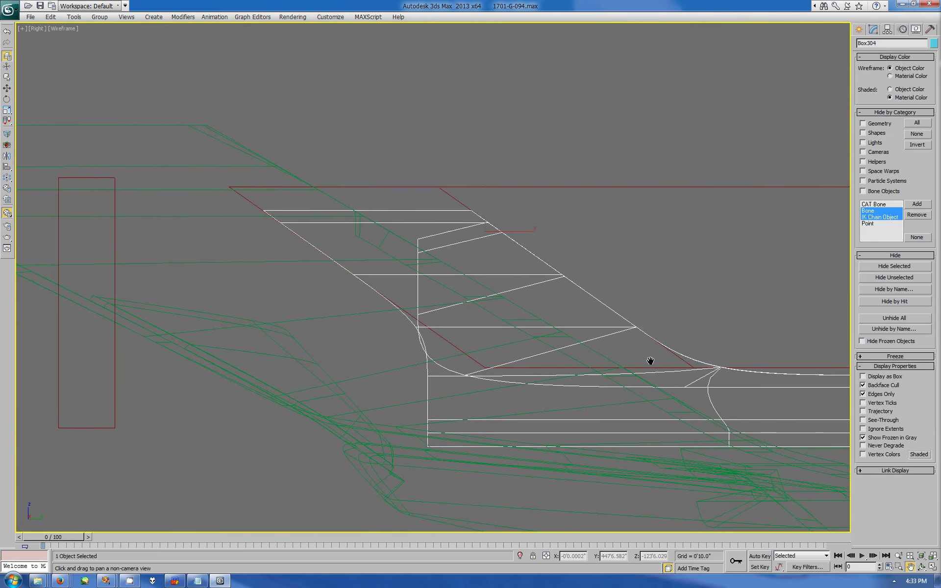
Step: Move eight Box304 vertices left along X and enable Show End Result
{"action": "left_click", "coordinate": [873, 29]}
{"action": "key", "text": "1"}
{"action": "key", "text": "w"}
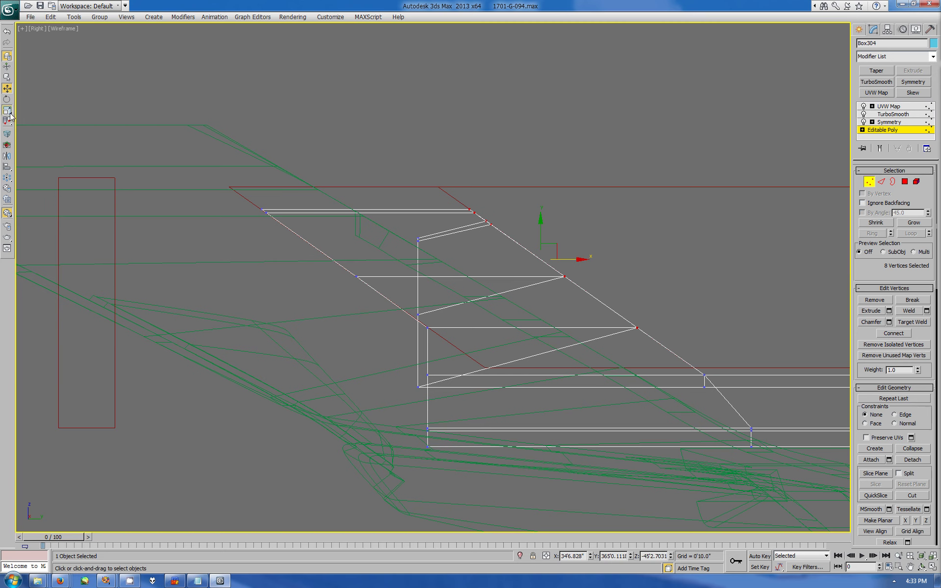
{"action": "left_click_drag", "start_coordinate": [551, 250], "coordinate": [529, 261]}
{"action": "left_click", "coordinate": [880, 148]}
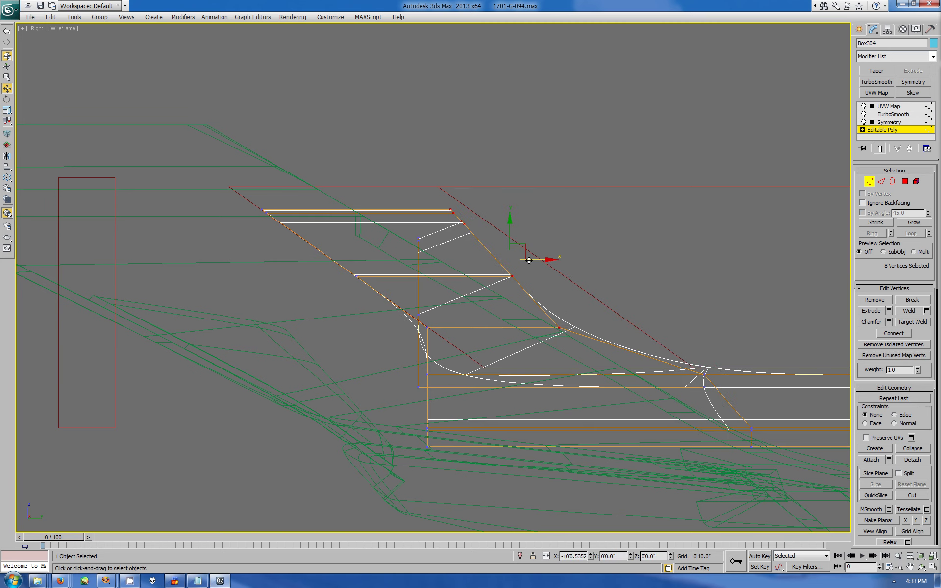
Step: Nudge the selected vertices back right after checking Perspective, then frame them in a full-screen Back view
{"action": "key", "text": "alt+w"}
{"action": "mouse_move", "coordinate": [637, 426]}
{"action": "middle_mouse_down", "text": "alt"}
{"action": "mouse_move", "coordinate": [654, 436]}
{"action": "mouse_move", "coordinate": [638, 408]}
{"action": "mouse_move", "coordinate": [656, 429]}
{"action": "mouse_move", "coordinate": [676, 417]}
{"action": "middle_mouse_up", "text": "alt"}
{"action": "key", "text": "w"}
{"action": "left_click_drag", "start_coordinate": [290, 397], "coordinate": [296, 396]}
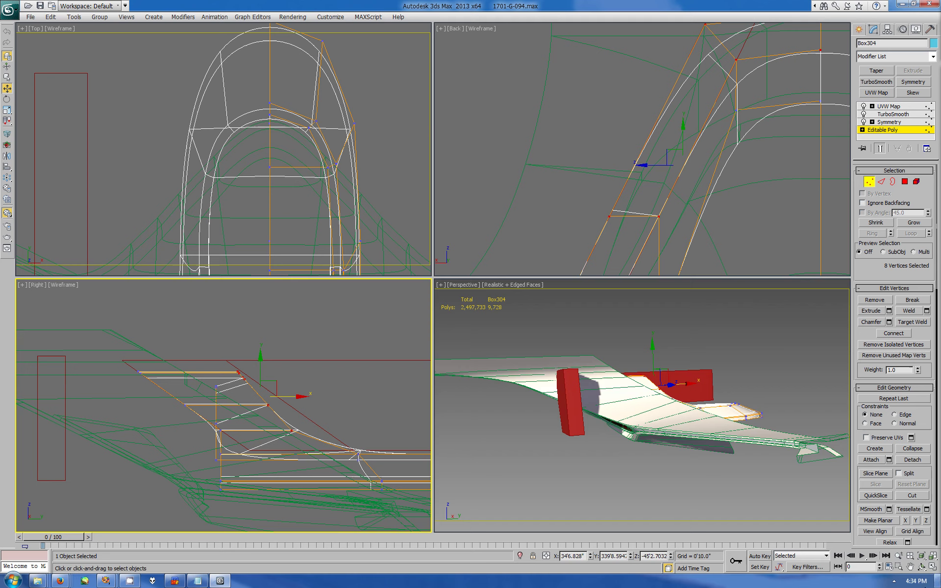
{"action": "mouse_move", "coordinate": [685, 439]}
{"action": "middle_mouse_down", "text": "alt"}
{"action": "mouse_move", "coordinate": [622, 427]}
{"action": "mouse_move", "coordinate": [798, 374]}
{"action": "mouse_move", "coordinate": [639, 402]}
{"action": "mouse_move", "coordinate": [736, 387]}
{"action": "middle_mouse_up", "text": "alt"}
{"action": "right_click", "coordinate": [638, 147]}
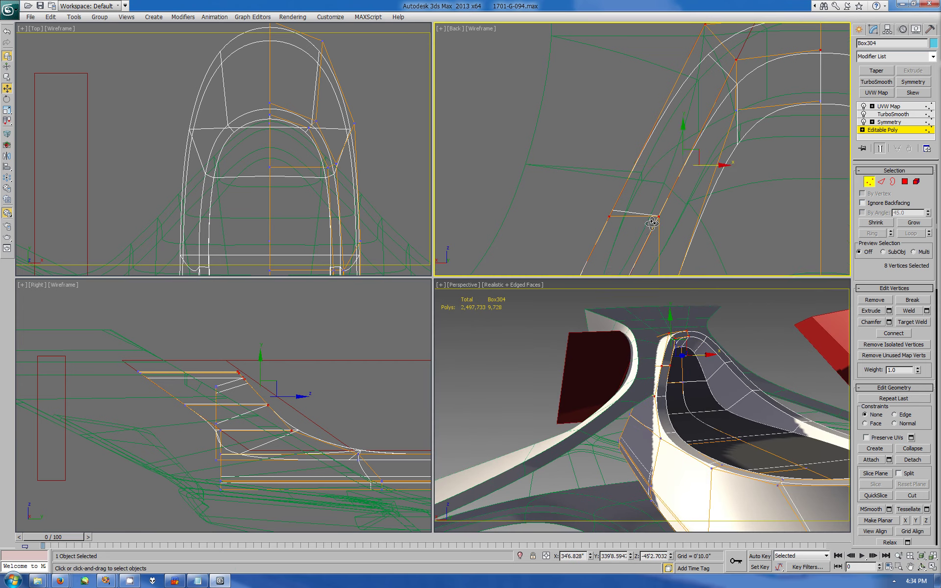
{"action": "key", "text": "z"}
{"action": "key", "text": "alt+w"}
{"action": "scroll", "coordinate": [580, 282], "scroll_direction": "up", "scroll_amount": 3}
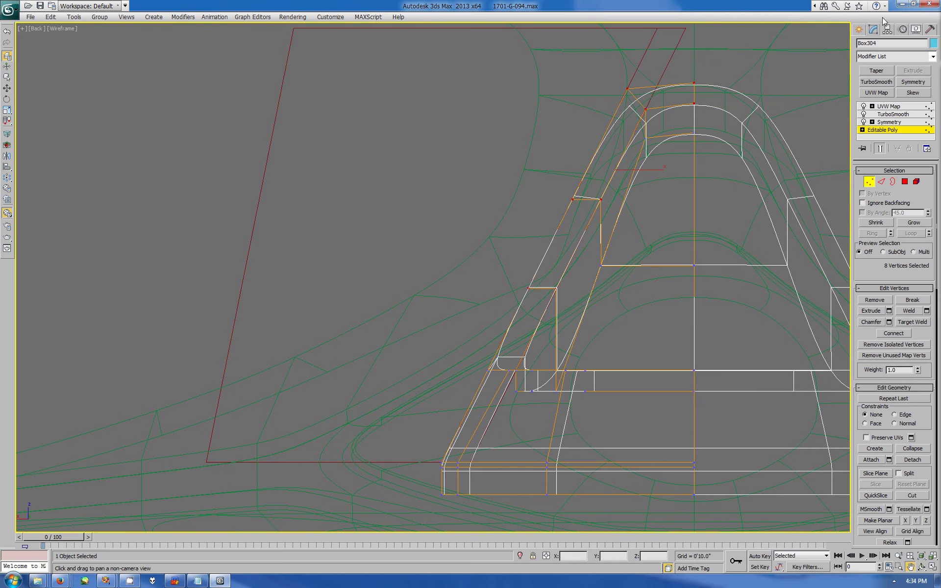
Step: Move Box437's slanted panel lower-right corner vertices to the right along X
{"action": "left_click", "coordinate": [644, 74]}
{"action": "left_click", "coordinate": [274, 126]}
{"action": "left_click", "coordinate": [873, 29]}
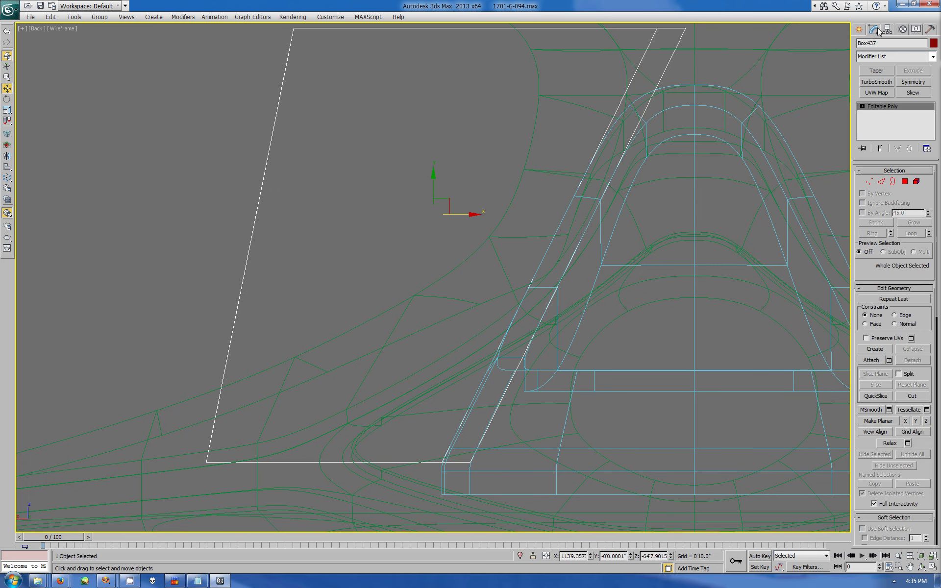
{"action": "left_click", "coordinate": [869, 181]}
{"action": "left_click_drag", "start_coordinate": [489, 465], "coordinate": [513, 465]}
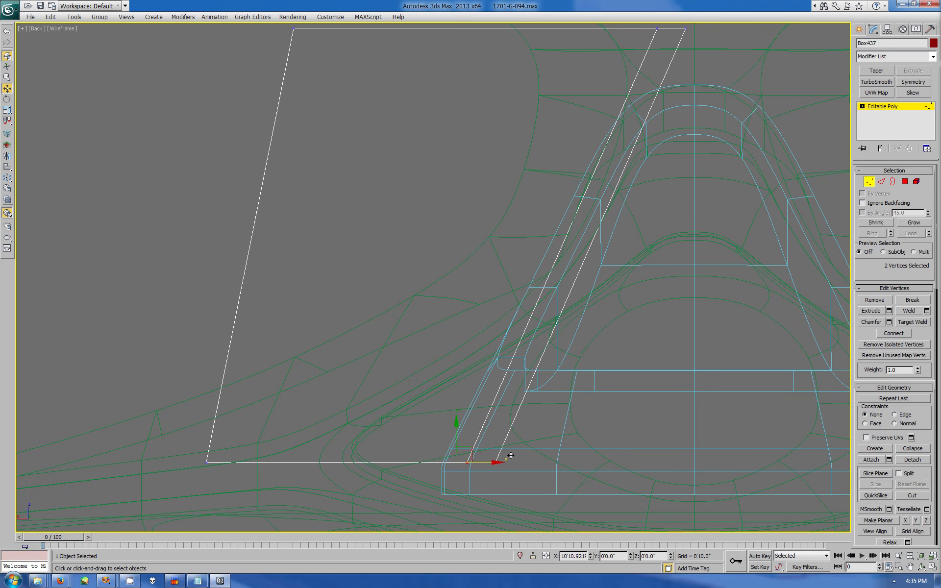
{"action": "left_click", "coordinate": [574, 375]}
Step: In Box304's vertex mode, select the lower vertices and shift the middle row left
{"action": "left_click", "coordinate": [679, 120]}
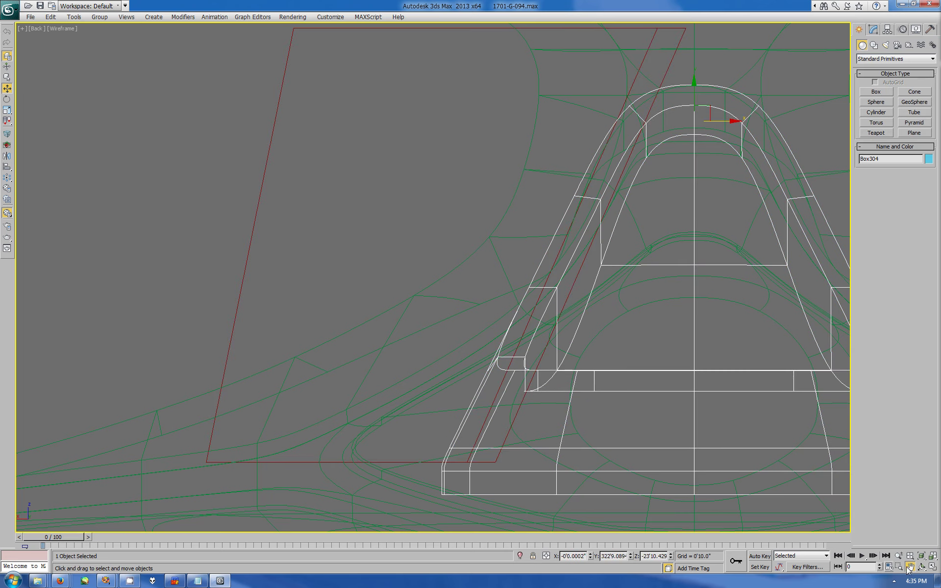
{"action": "middle_click_drag", "start_coordinate": [678, 119], "coordinate": [638, 108]}
{"action": "left_click", "coordinate": [883, 130]}
{"action": "key", "text": "1"}
{"action": "left_click_drag", "start_coordinate": [331, 325], "coordinate": [551, 502]}
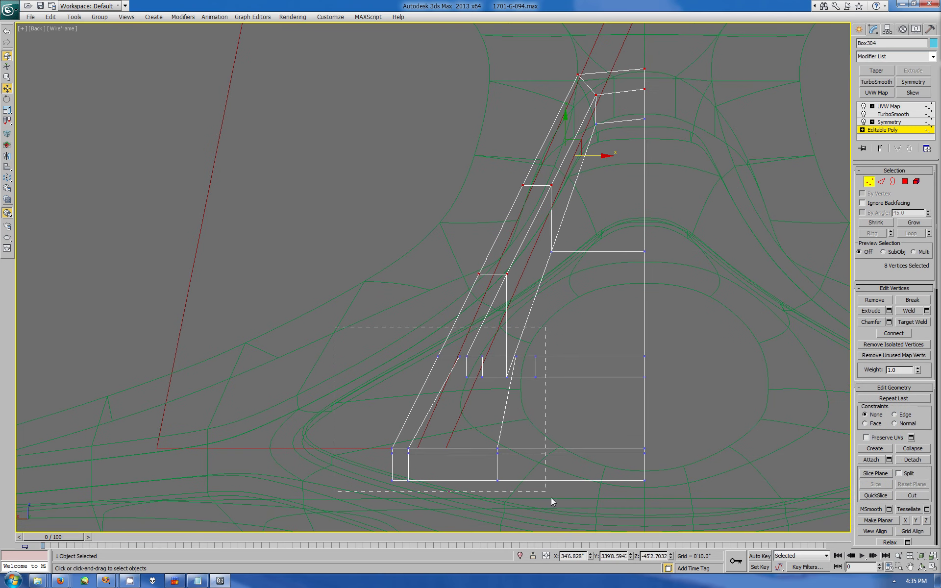
{"action": "key", "text": "w"}
{"action": "left_click_drag", "start_coordinate": [508, 418], "coordinate": [506, 418]}
{"action": "mouse_move", "coordinate": [414, 338]}
{"action": "left_mouse_down"}
{"action": "mouse_move", "coordinate": [569, 387]}
{"action": "mouse_move", "coordinate": [529, 360]}
{"action": "left_mouse_up"}
Step: Move the lower, upper and top Box304 vertex rows along X to follow the slanted edge
{"action": "left_click_drag", "start_coordinate": [366, 422], "coordinate": [539, 490]}
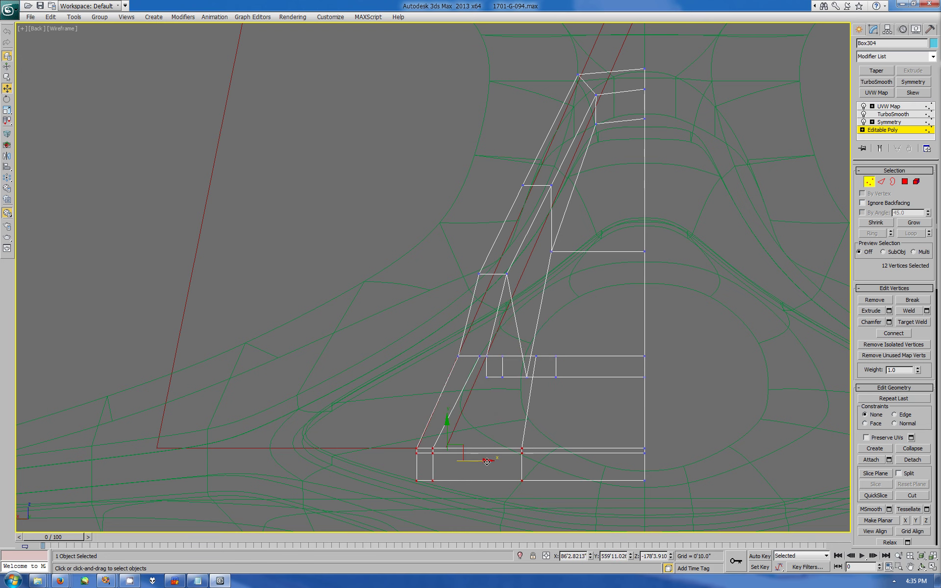
{"action": "left_click_drag", "start_coordinate": [460, 265], "coordinate": [529, 277]}
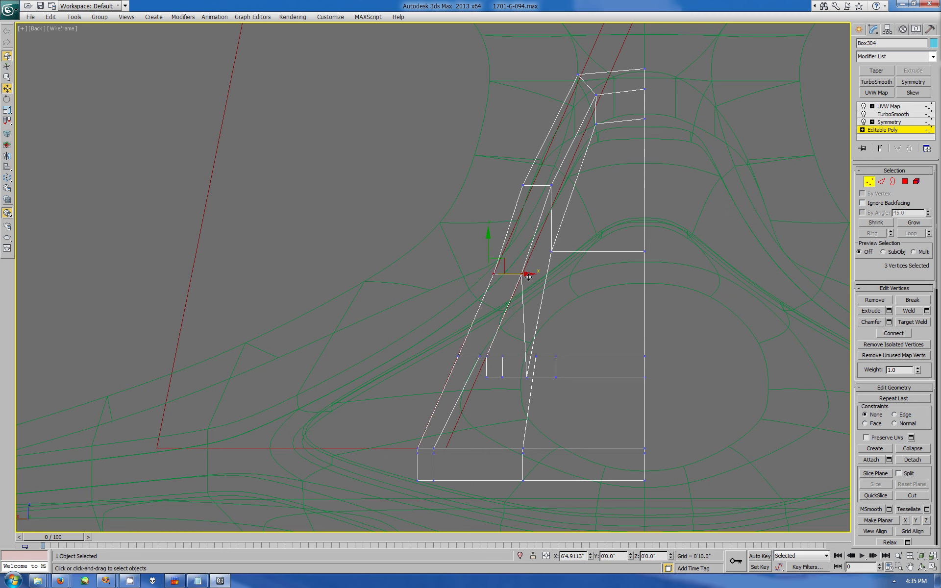
{"action": "left_click", "coordinate": [525, 377]}
{"action": "left_click_drag", "start_coordinate": [557, 377], "coordinate": [554, 375]}
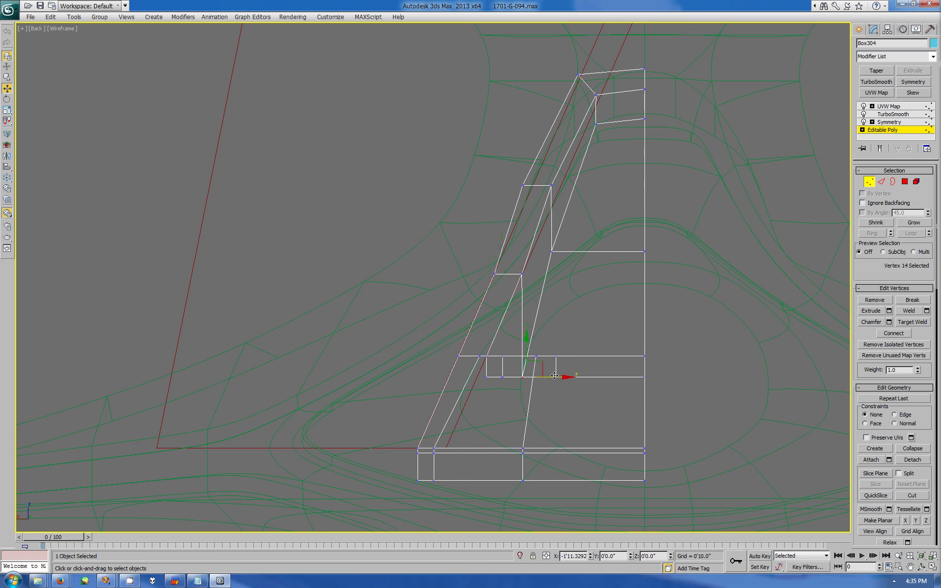
{"action": "left_click_drag", "start_coordinate": [496, 167], "coordinate": [566, 267]}
{"action": "left_click_drag", "start_coordinate": [567, 206], "coordinate": [577, 207]}
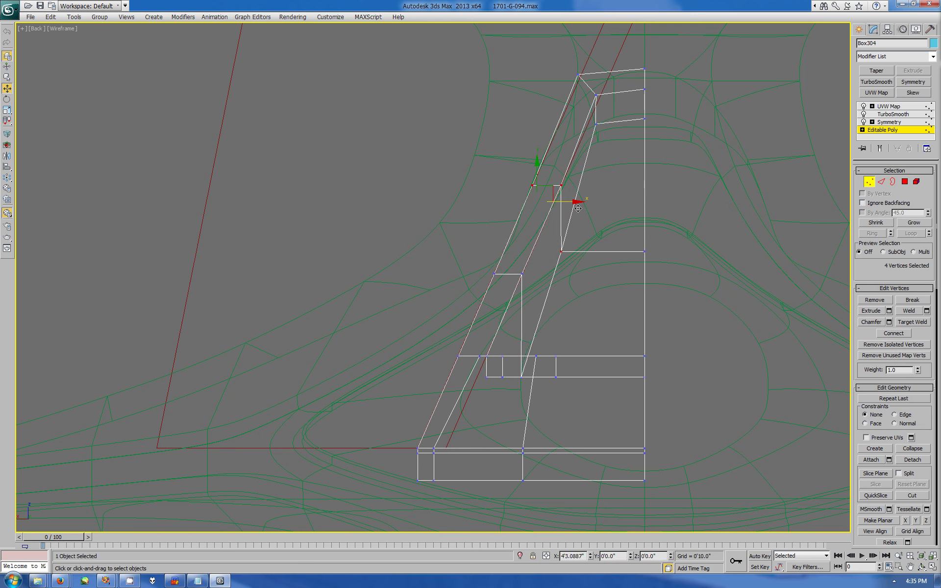
{"action": "left_click_drag", "start_coordinate": [611, 91], "coordinate": [621, 110]}
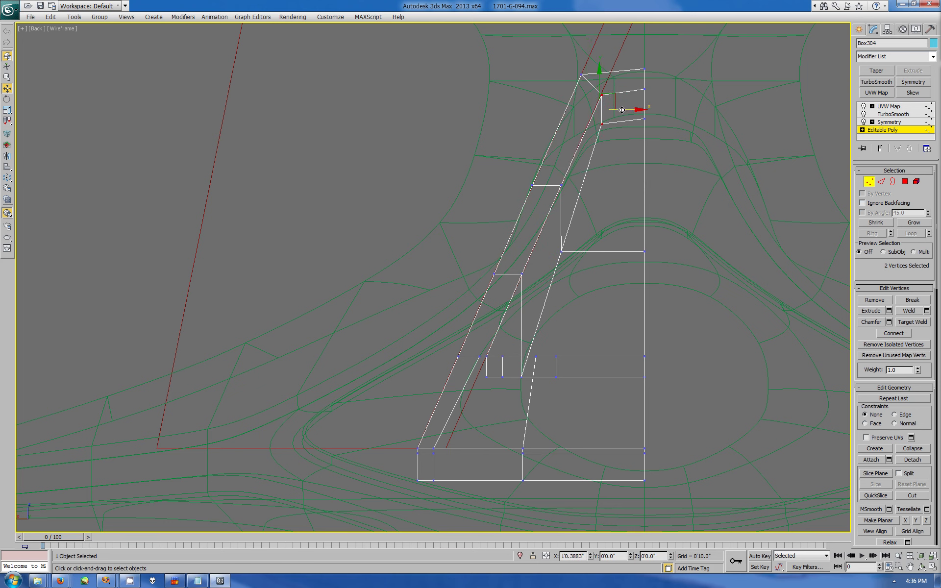
{"action": "left_click", "coordinate": [859, 29]}
Step: Unhide all objects and orbit Perspective to an elevated view of the canopy and red boxes
{"action": "key", "text": "z"}
{"action": "key", "text": "alt+w"}
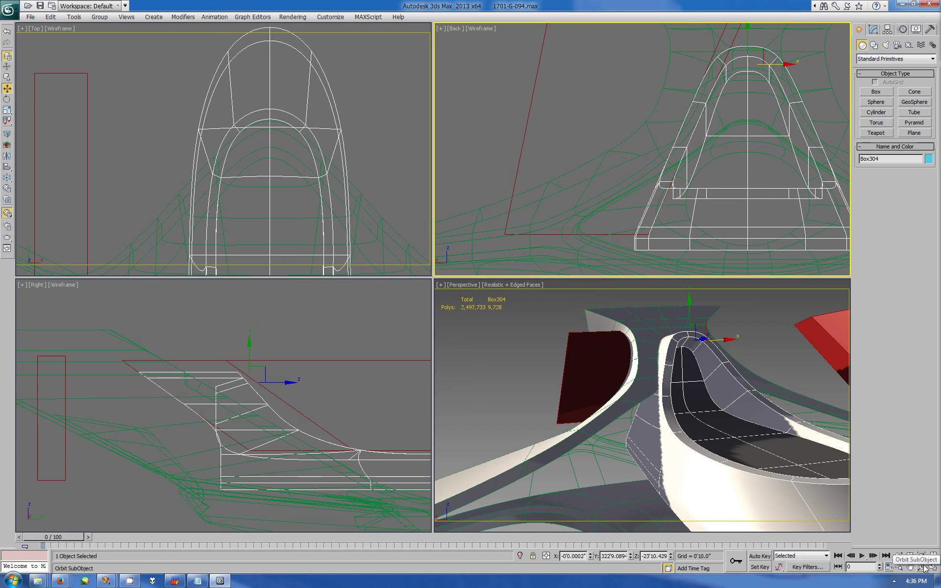
{"action": "middle_click_drag", "start_coordinate": [637, 407], "coordinate": [622, 411], "text": "alt"}
{"action": "left_click_drag", "start_coordinate": [623, 411], "coordinate": [917, 37]}
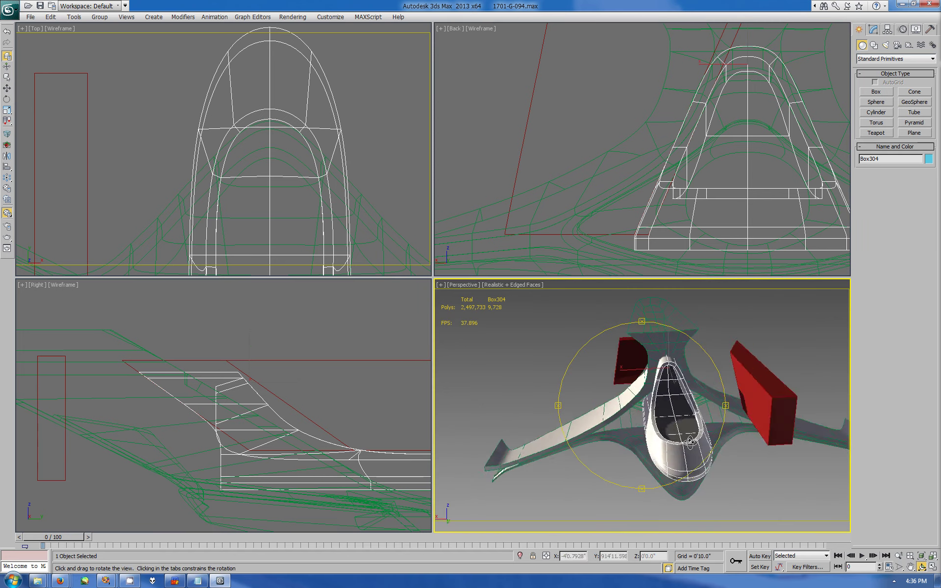
{"action": "left_click", "coordinate": [916, 28]}
{"action": "left_click", "coordinate": [896, 318]}
{"action": "mouse_move", "coordinate": [687, 392]}
{"action": "left_mouse_down"}
{"action": "mouse_move", "coordinate": [638, 428]}
{"action": "mouse_move", "coordinate": [690, 431]}
{"action": "mouse_move", "coordinate": [696, 421]}
{"action": "left_mouse_up"}
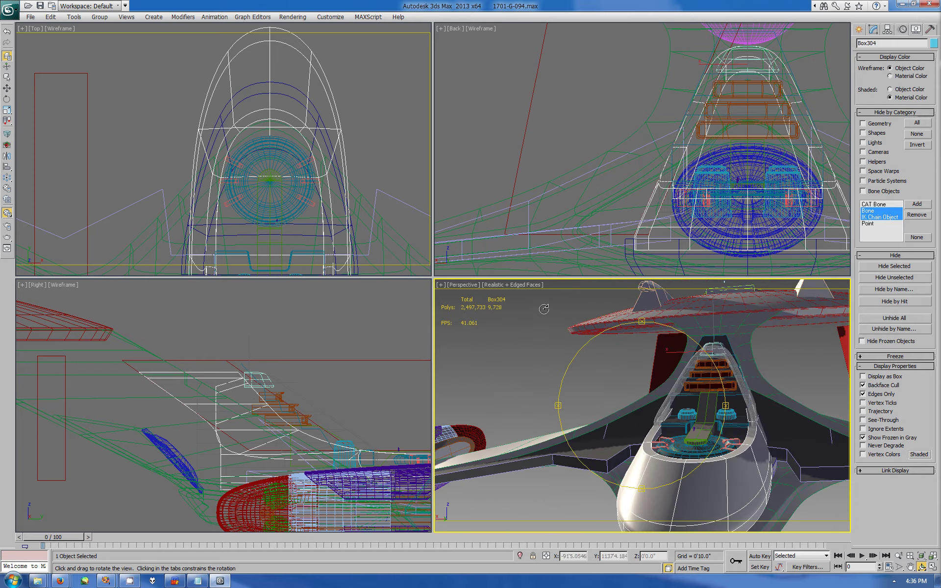
Step: Window-select the bridge objects, hide everything unselected, and select the generator
{"action": "key", "text": "ctrl+z"}
{"action": "key", "text": "w"}
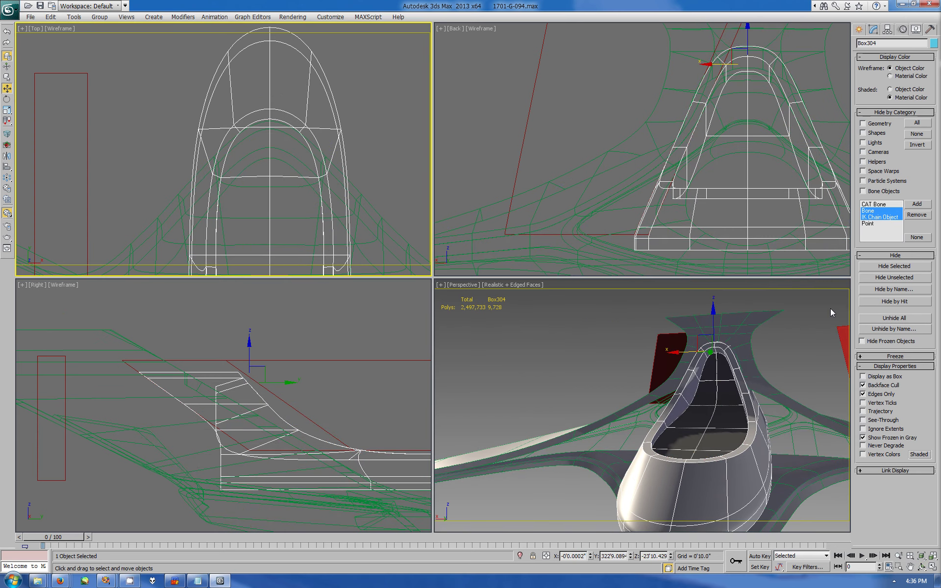
{"action": "left_click_drag", "start_coordinate": [524, 328], "coordinate": [831, 496]}
{"action": "key", "text": "z"}
{"action": "key", "text": "alt+w"}
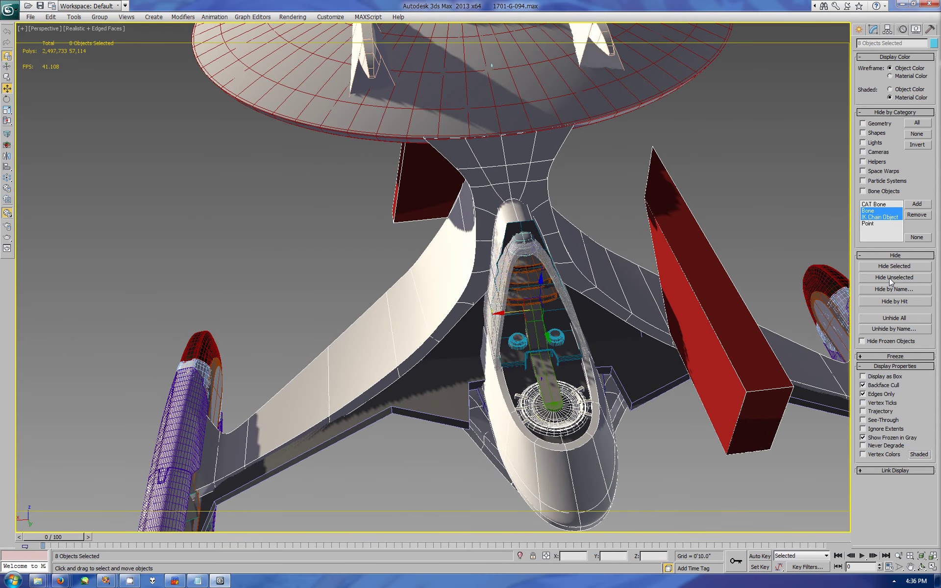
{"action": "left_click", "coordinate": [891, 281]}
{"action": "left_click", "coordinate": [527, 405]}
Step: In a maximized Top view, pull three Box304 front vertices up-left and move the top vertex right
{"action": "key", "text": "alt+w"}
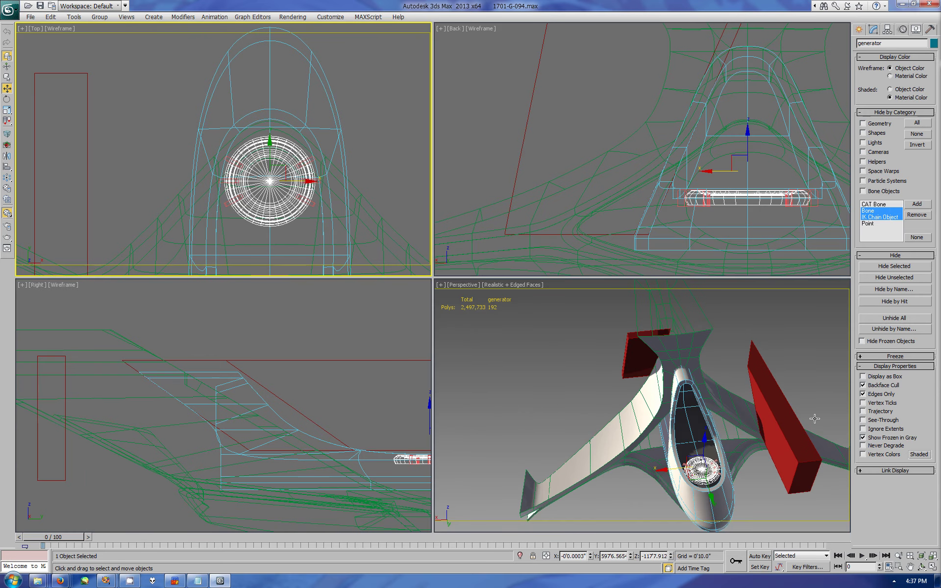
{"action": "key", "text": "alt+w"}
{"action": "left_click", "coordinate": [613, 316]}
{"action": "left_click", "coordinate": [874, 30]}
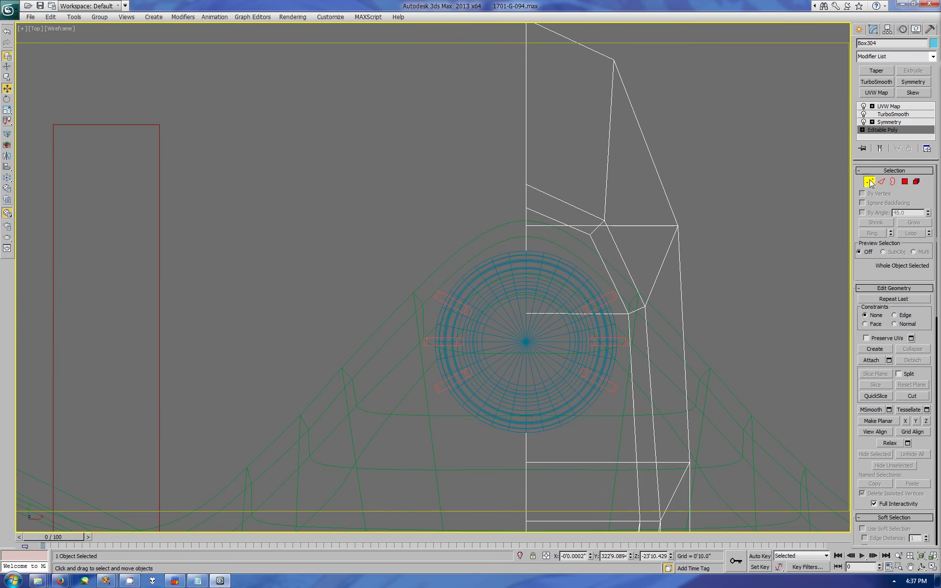
{"action": "left_click", "coordinate": [870, 182]}
{"action": "left_click_drag", "start_coordinate": [665, 312], "coordinate": [637, 230]}
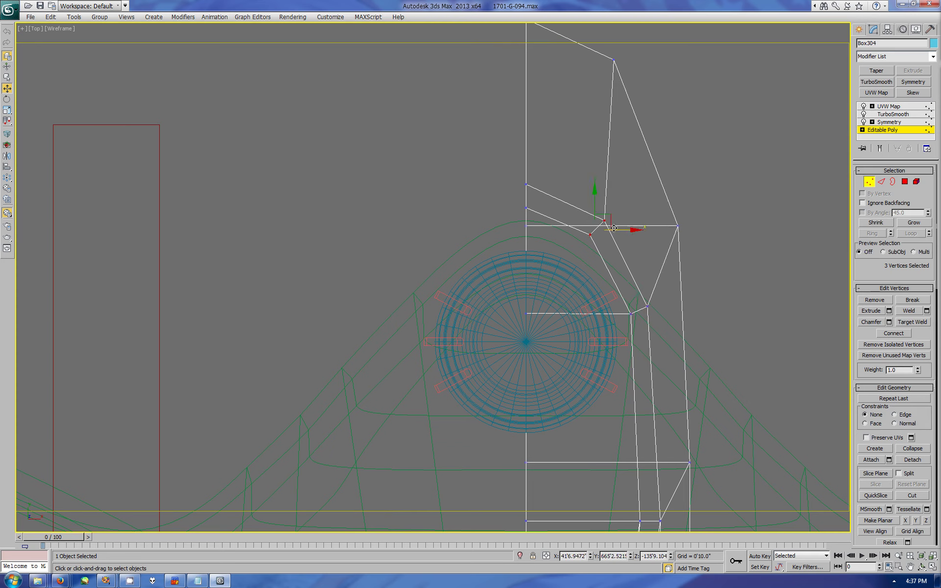
{"action": "mouse_move", "coordinate": [588, 38]}
{"action": "left_mouse_down"}
{"action": "mouse_move", "coordinate": [641, 94]}
{"action": "mouse_move", "coordinate": [663, 60]}
{"action": "left_mouse_up"}
Step: With Show End Result on, move the centre-line vertices upward and check the shape in Perspective
{"action": "left_click", "coordinate": [880, 148]}
{"action": "left_click_drag", "start_coordinate": [510, 177], "coordinate": [539, 230]}
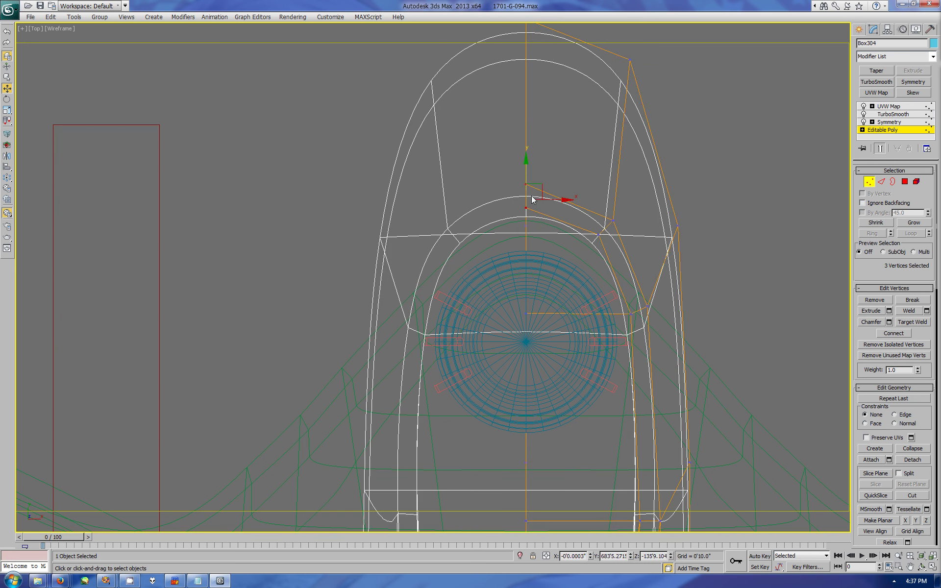
{"action": "left_click_drag", "start_coordinate": [524, 171], "coordinate": [526, 160]}
{"action": "scroll", "coordinate": [526, 160], "scroll_direction": "down", "scroll_amount": 3}
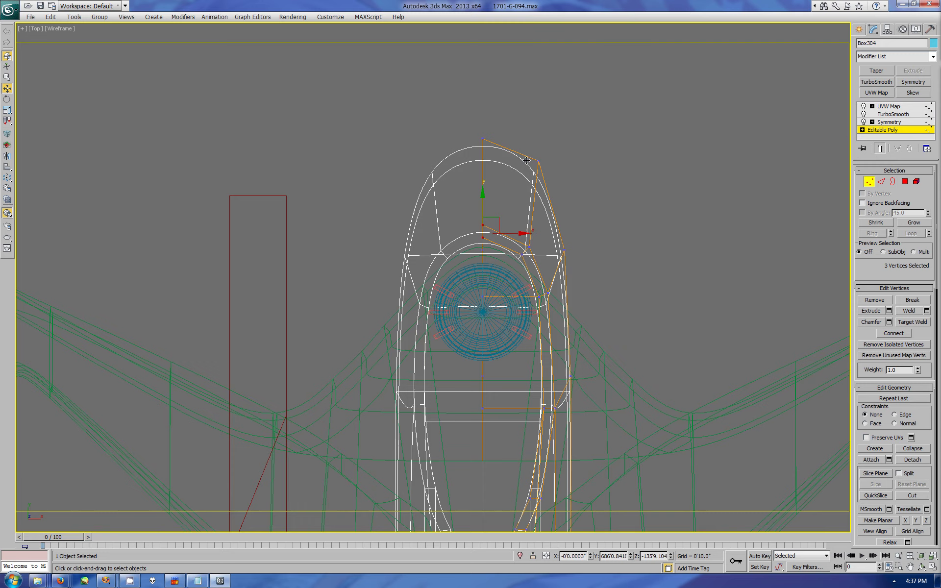
{"action": "left_click", "coordinate": [933, 568]}
{"action": "mouse_move", "coordinate": [637, 393]}
{"action": "left_mouse_down"}
{"action": "mouse_move", "coordinate": [701, 449]}
{"action": "mouse_move", "coordinate": [477, 292]}
{"action": "mouse_move", "coordinate": [491, 318]}
{"action": "mouse_move", "coordinate": [458, 275]}
{"action": "mouse_move", "coordinate": [553, 235]}
{"action": "mouse_move", "coordinate": [510, 216]}
{"action": "left_mouse_up"}
{"action": "key", "text": "alt+w"}
{"action": "key", "text": "alt+w"}
Step: Select the stair piece Box322 and maximize the Back view framed on it
{"action": "key", "text": "w"}
{"action": "left_click", "coordinate": [326, 315]}
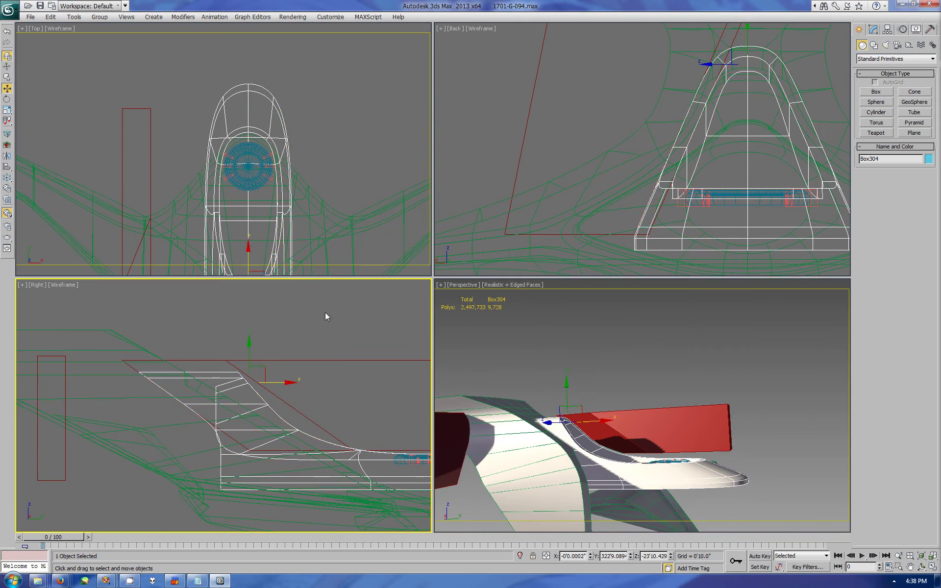
{"action": "key", "text": "ctrl+a"}
{"action": "left_click", "coordinate": [916, 29]}
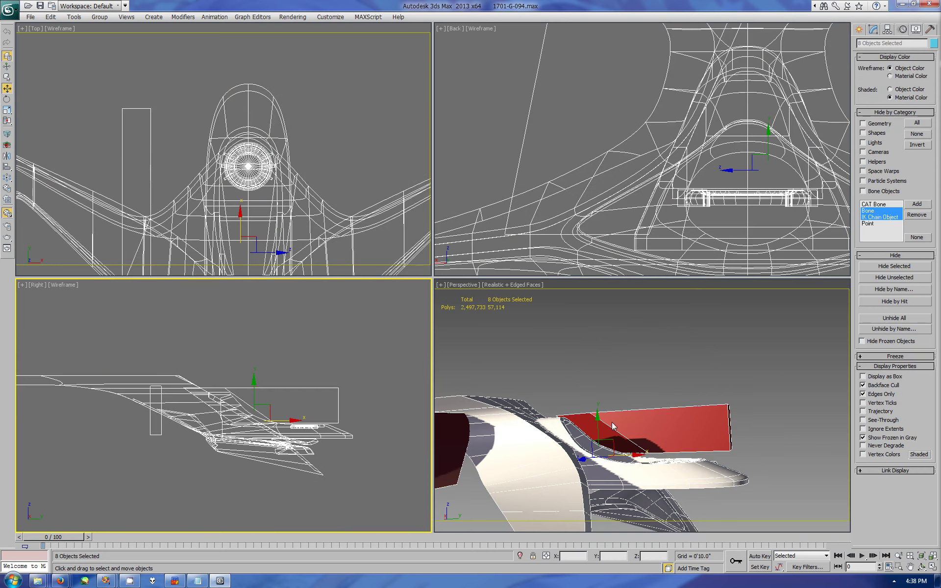
{"action": "left_click", "coordinate": [260, 406]}
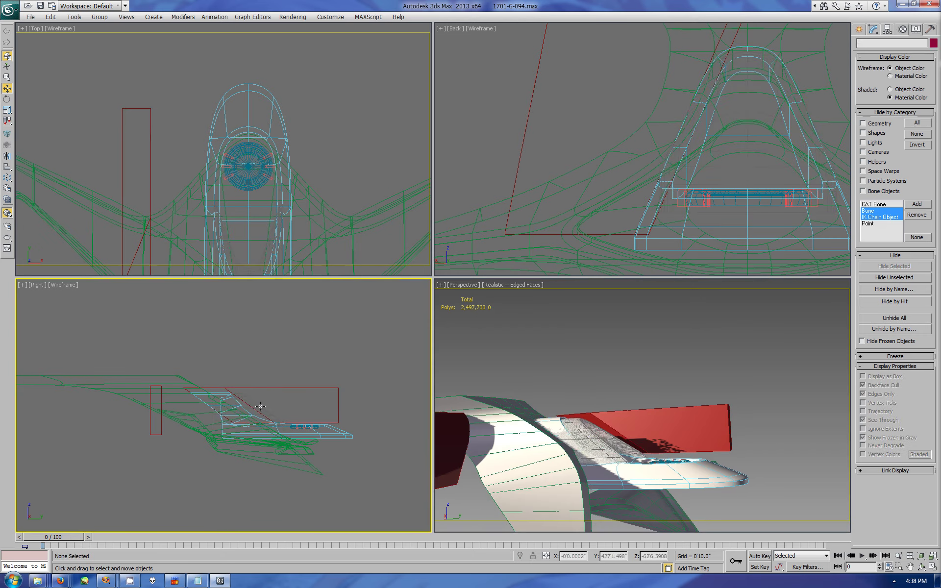
{"action": "left_click_drag", "start_coordinate": [638, 436], "coordinate": [652, 426]}
{"action": "left_click", "coordinate": [642, 247]}
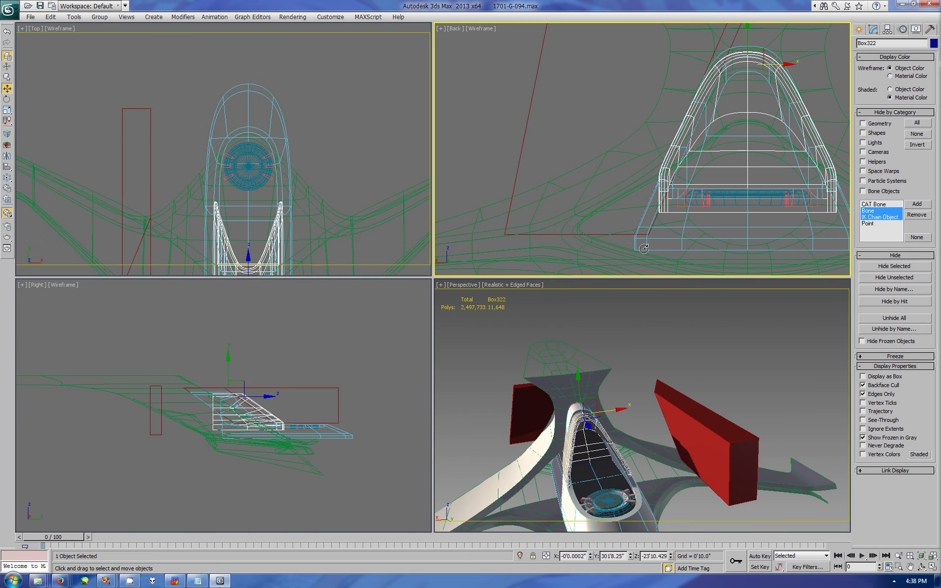
{"action": "key", "text": "alt+w"}
{"action": "middle_click_drag", "start_coordinate": [441, 245], "coordinate": [505, 265]}
Step: Shift Box322's stair vertex rows and left vertex column right along X inside the slanted wall
{"action": "left_click", "coordinate": [873, 30]}
{"action": "left_click", "coordinate": [882, 130]}
{"action": "left_click", "coordinate": [880, 148]}
{"action": "key", "text": "1"}
{"action": "key", "text": "w"}
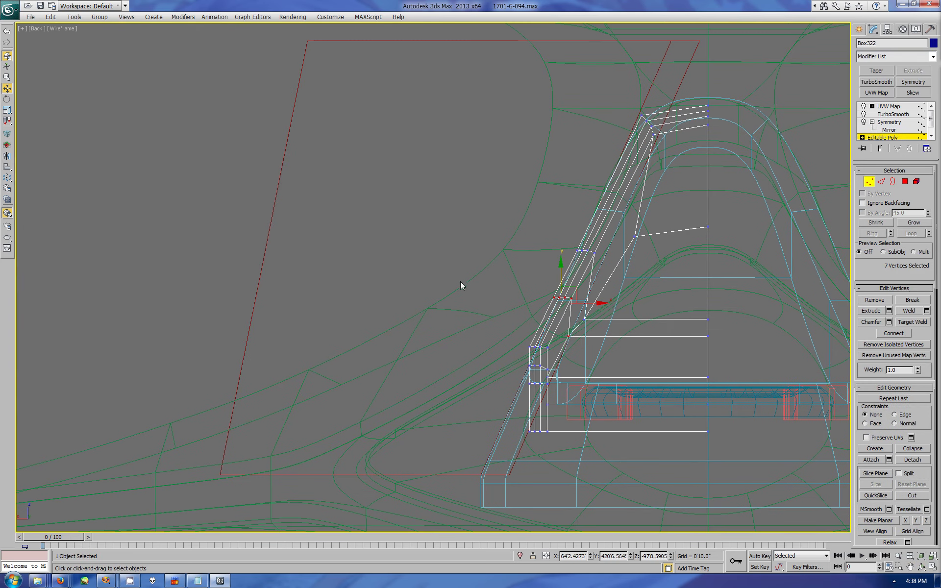
{"action": "left_click_drag", "start_coordinate": [583, 326], "coordinate": [605, 319]}
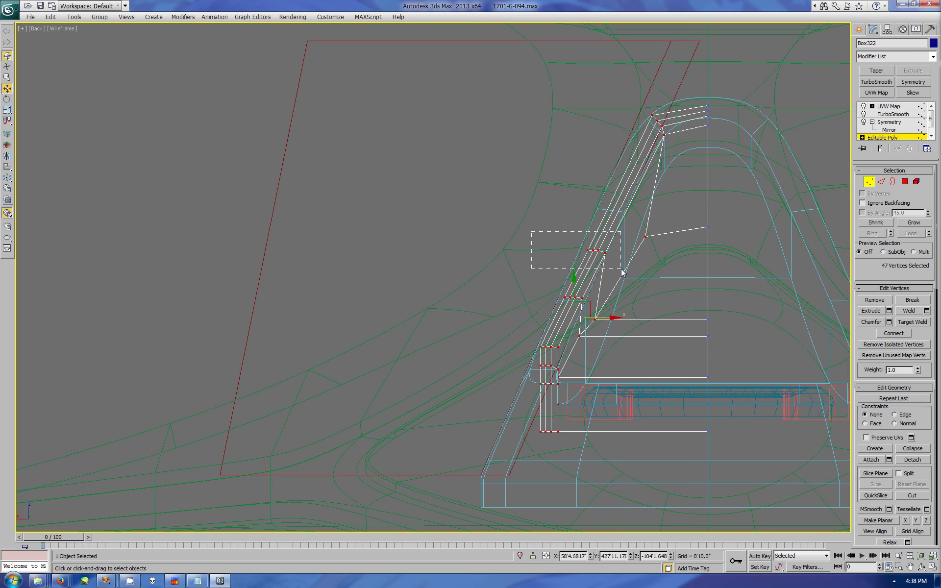
{"action": "left_click_drag", "start_coordinate": [581, 240], "coordinate": [624, 273]}
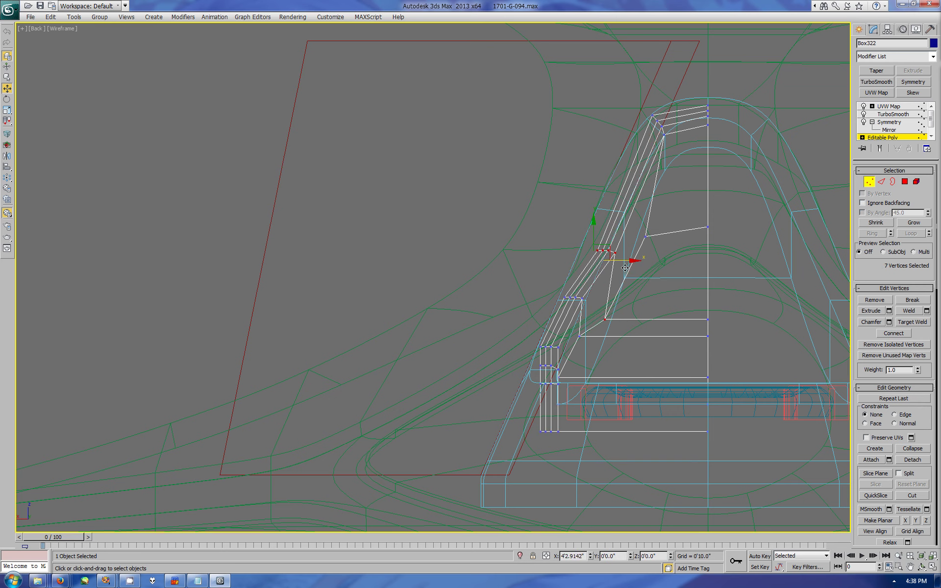
{"action": "left_click_drag", "start_coordinate": [593, 304], "coordinate": [605, 305]}
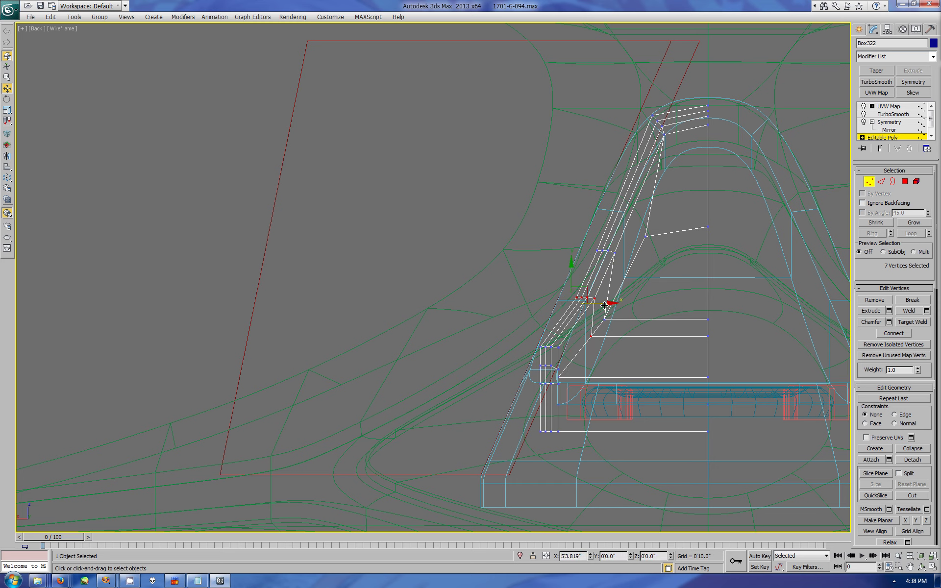
{"action": "left_click_drag", "start_coordinate": [534, 338], "coordinate": [564, 445]}
{"action": "left_click_drag", "start_coordinate": [578, 387], "coordinate": [593, 387]}
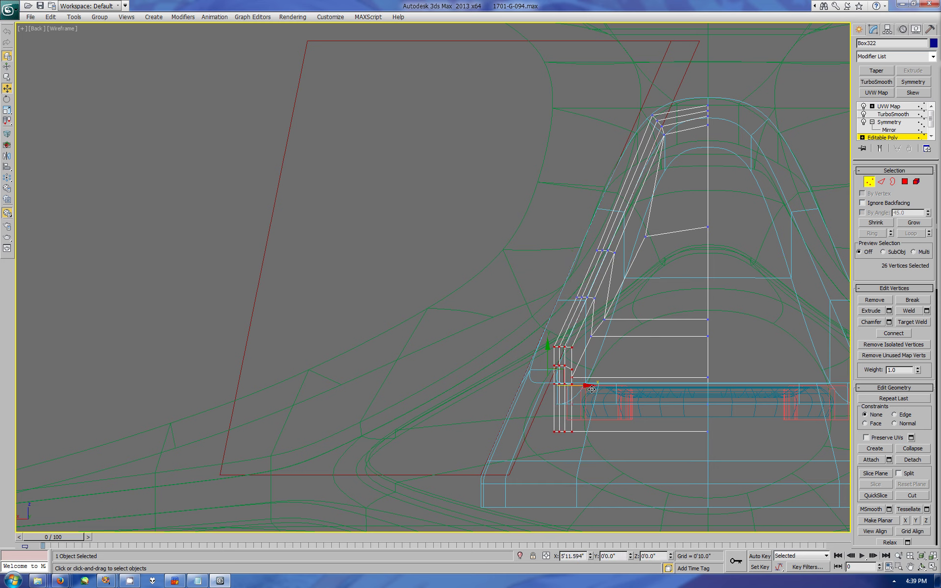
{"action": "left_click", "coordinate": [591, 336]}
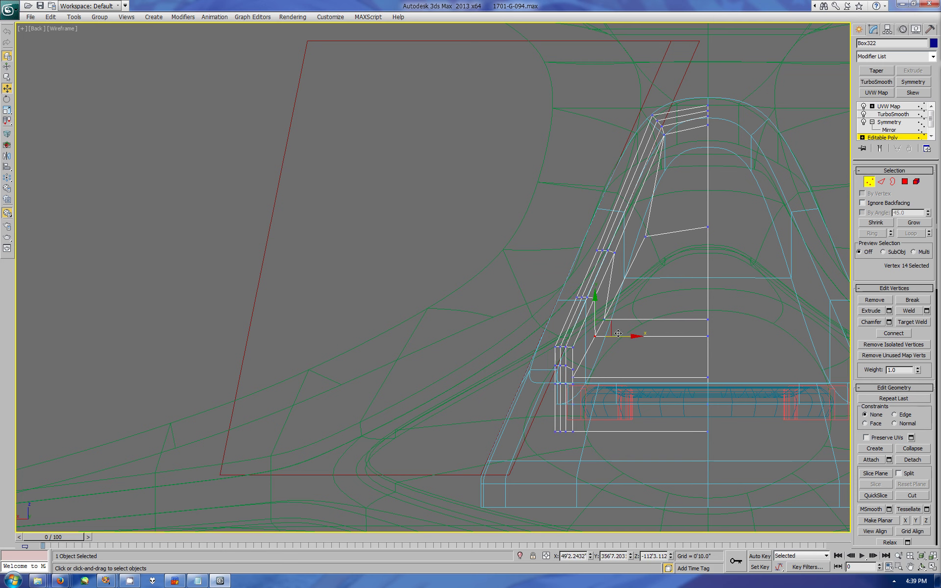
Step: Exit vertex editing and inspect the smoothed stairs in the four-view layout
{"action": "left_click", "coordinate": [862, 30]}
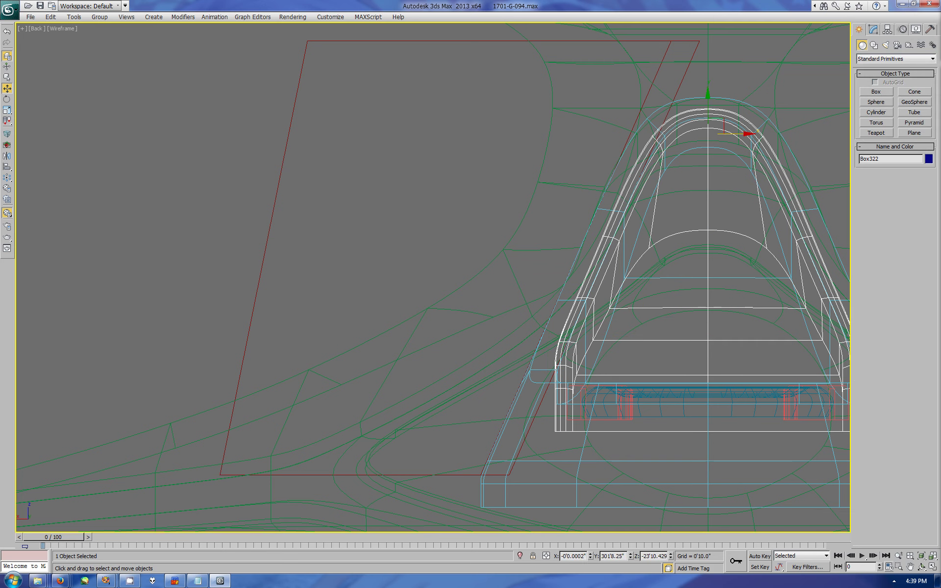
{"action": "left_click", "coordinate": [932, 567]}
{"action": "middle_click_drag", "start_coordinate": [638, 441], "coordinate": [611, 533], "text": "alt"}
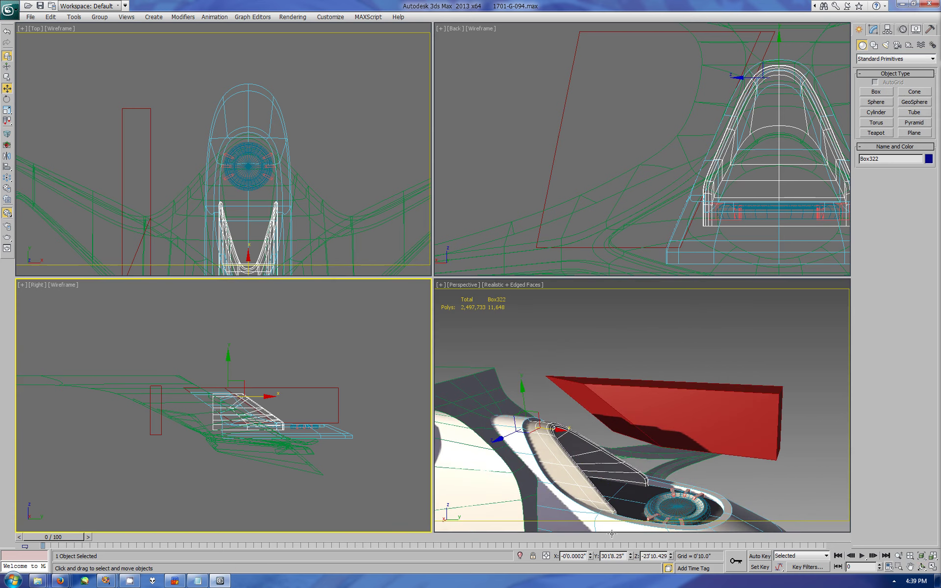
{"action": "left_click", "coordinate": [930, 567]}
{"action": "right_click", "coordinate": [489, 343]}
{"action": "scroll", "coordinate": [397, 349], "scroll_direction": "up", "scroll_amount": 3}
Step: Move Box322's upper stair vertices and canopy top vertices left along X
{"action": "left_click", "coordinate": [873, 30]}
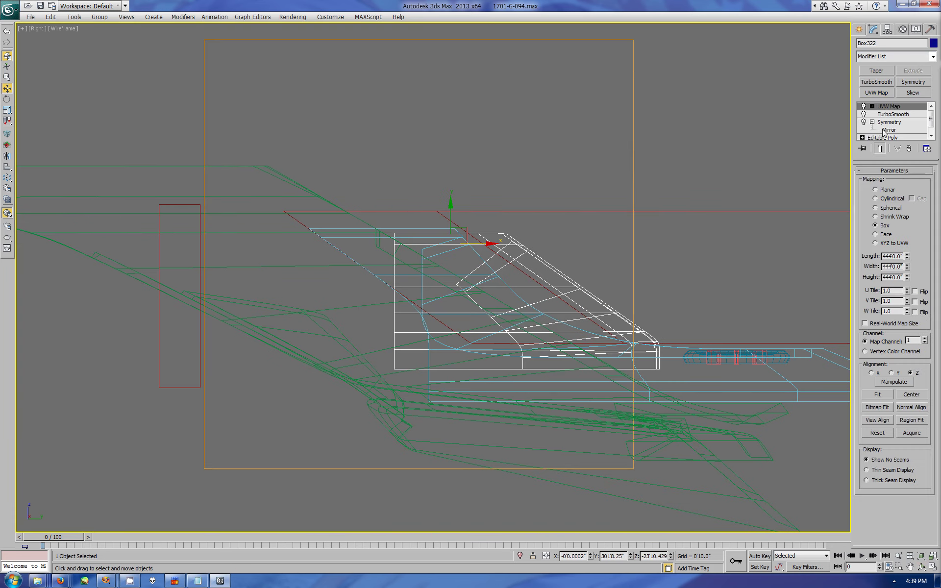
{"action": "left_click", "coordinate": [882, 137]}
{"action": "left_click_drag", "start_coordinate": [539, 263], "coordinate": [539, 258]}
{"action": "left_click_drag", "start_coordinate": [538, 252], "coordinate": [719, 409]}
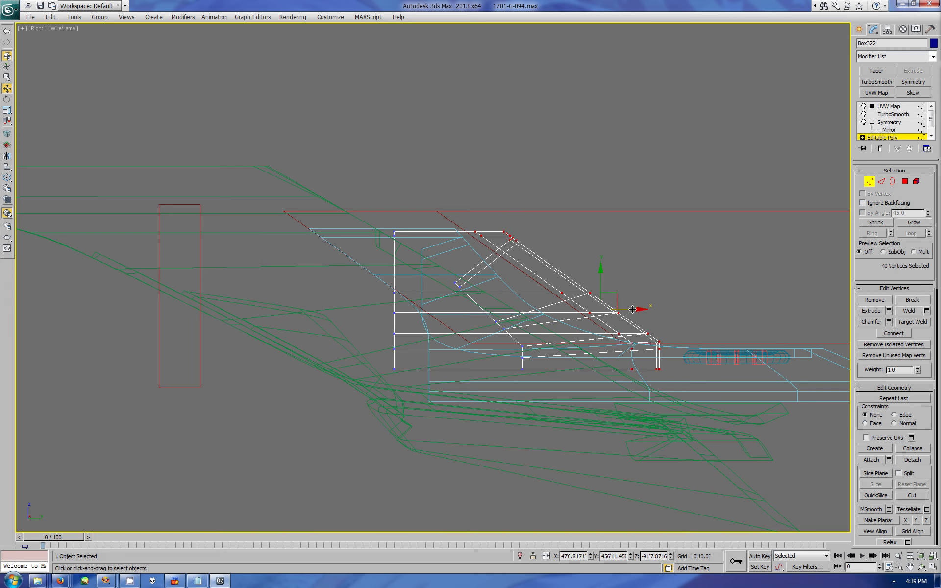
{"action": "mouse_move", "coordinate": [632, 309]}
{"action": "left_mouse_down"}
{"action": "mouse_move", "coordinate": [617, 308]}
{"action": "mouse_move", "coordinate": [628, 364]}
{"action": "left_mouse_up"}
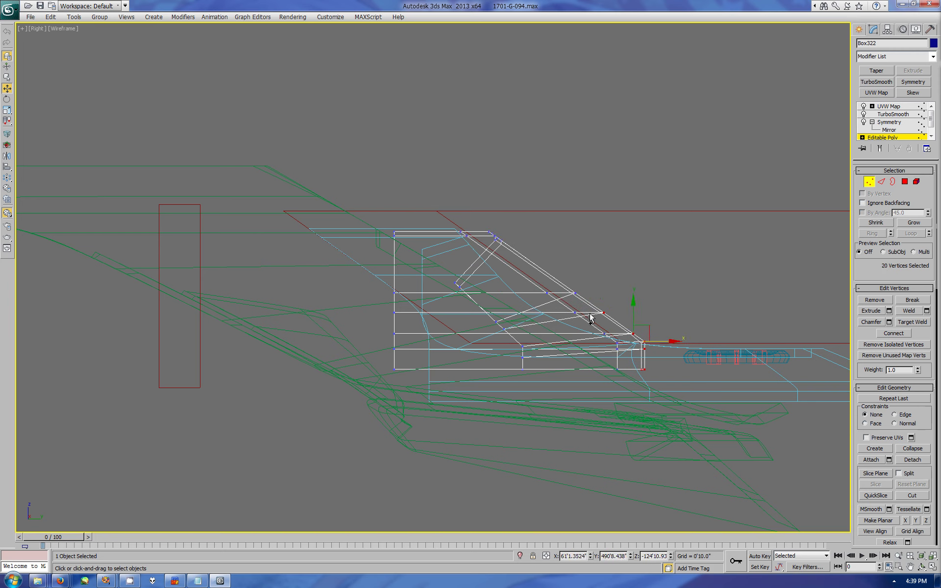
{"action": "left_click_drag", "start_coordinate": [519, 211], "coordinate": [489, 267], "text": "ctrl"}
{"action": "left_click_drag", "start_coordinate": [620, 310], "coordinate": [603, 311]}
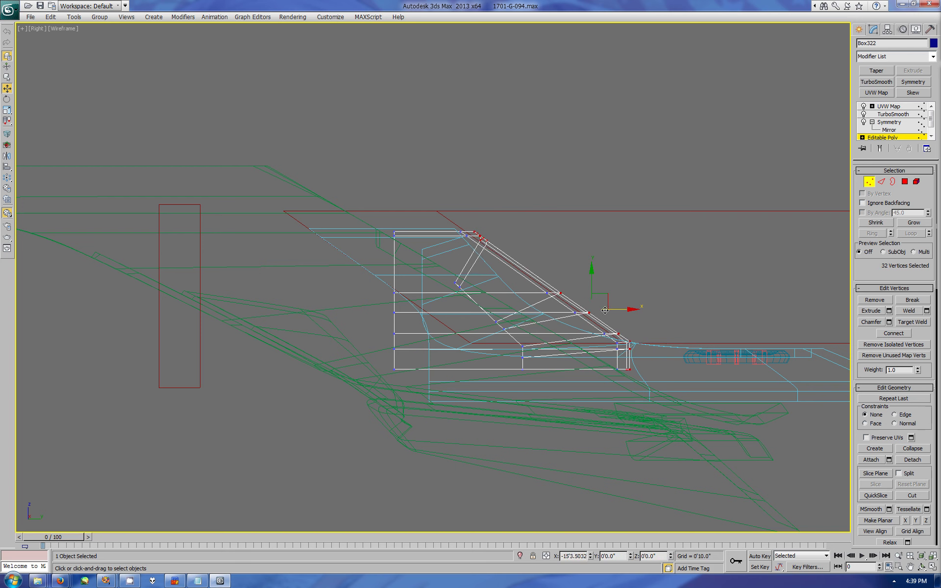
Step: Exit vertex editing, restore four viewports and orbit the Perspective view around the canopy
{"action": "left_click", "coordinate": [859, 28]}
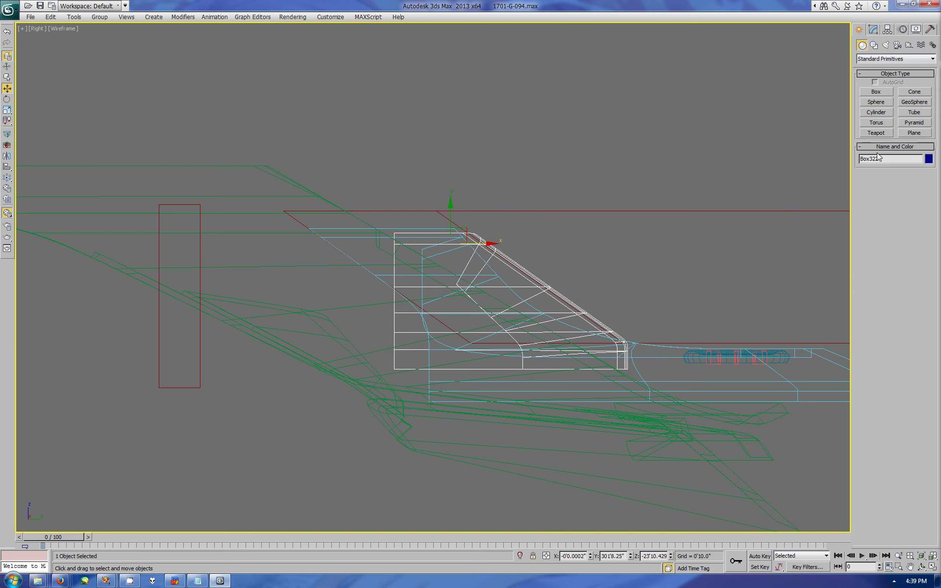
{"action": "left_click", "coordinate": [921, 567]}
{"action": "key", "text": "alt+w"}
{"action": "mouse_move", "coordinate": [686, 417]}
{"action": "left_mouse_down"}
{"action": "mouse_move", "coordinate": [718, 440]}
{"action": "mouse_move", "coordinate": [611, 508]}
{"action": "left_mouse_up"}
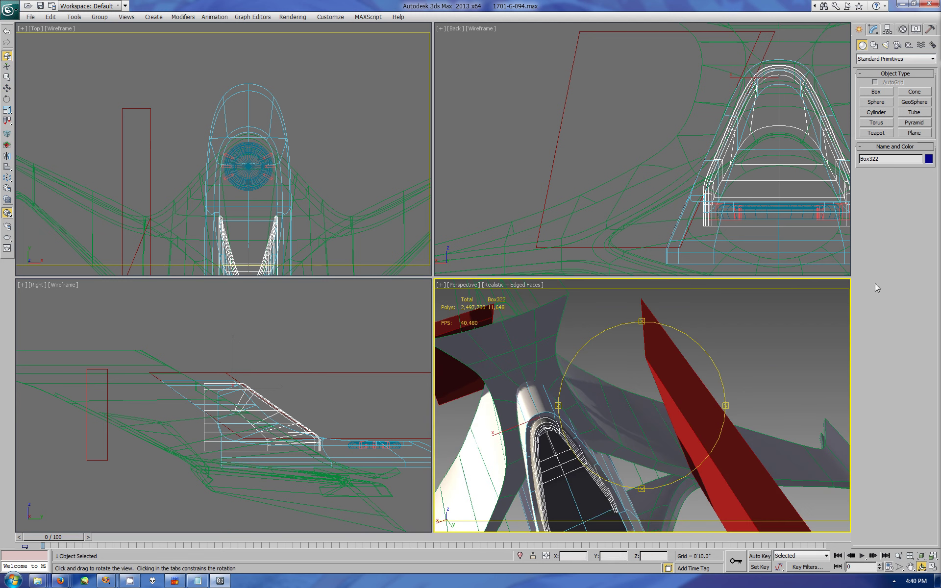
Step: Maximize the Right view in Consistent Colors shading, framed on the canopy's sloped front
{"action": "left_click_drag", "start_coordinate": [612, 372], "coordinate": [680, 389]}
{"action": "left_click", "coordinate": [312, 408]}
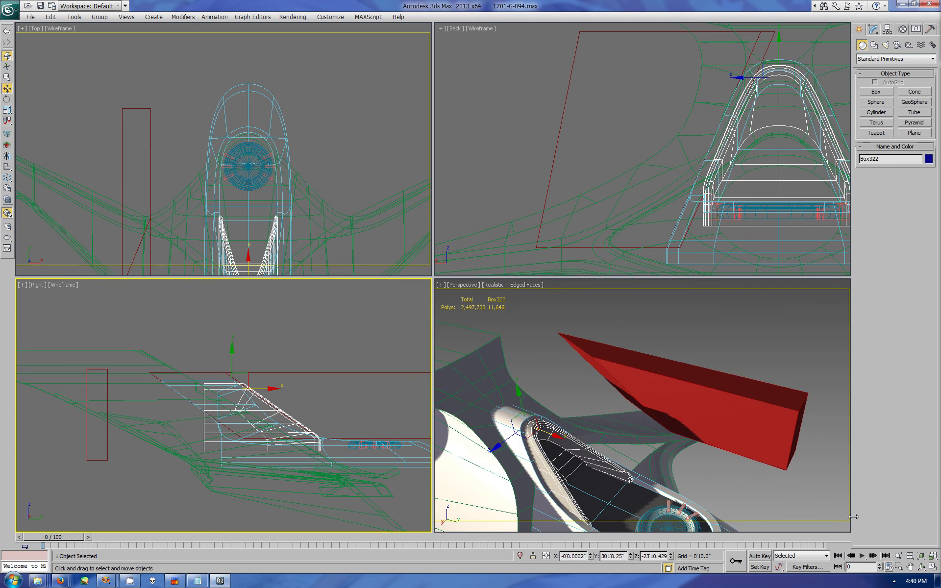
{"action": "key", "text": "alt+w"}
{"action": "key", "text": "ctrl+p"}
{"action": "left_click", "coordinate": [61, 28]}
{"action": "left_click_drag", "start_coordinate": [454, 226], "coordinate": [384, 219]}
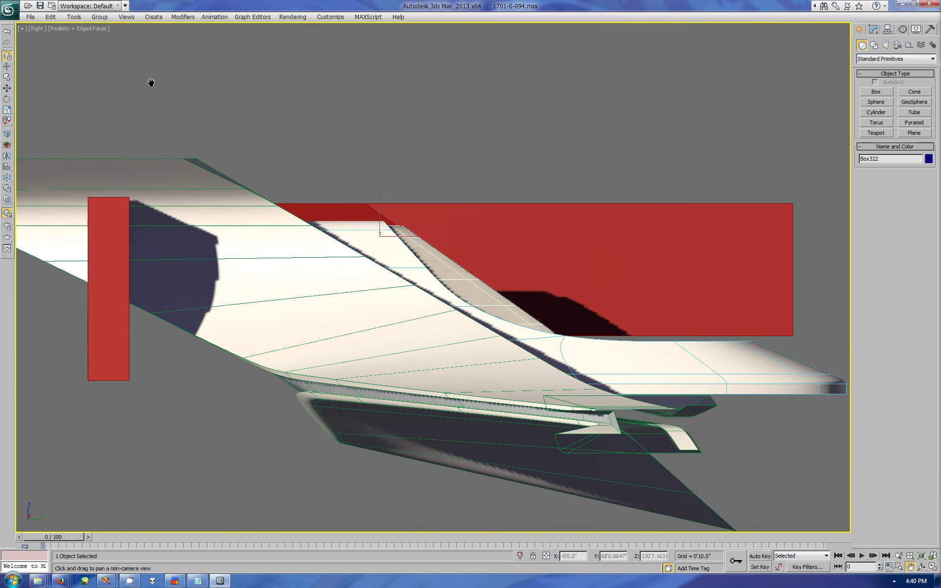
{"action": "left_click", "coordinate": [88, 28]}
{"action": "left_click", "coordinate": [135, 61]}
{"action": "left_click", "coordinate": [99, 29]}
{"action": "left_click", "coordinate": [399, 280]}
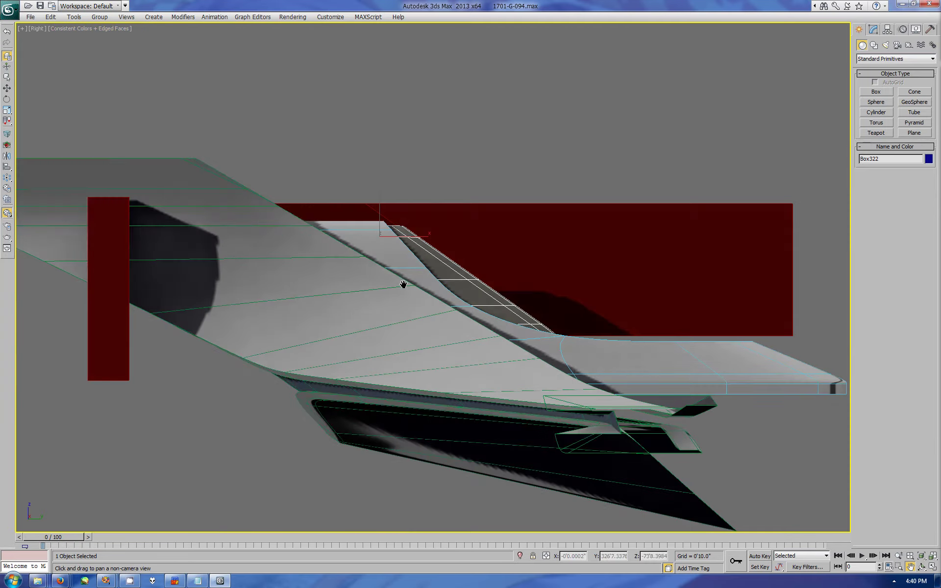
{"action": "scroll", "coordinate": [399, 279], "scroll_direction": "up", "scroll_amount": 3}
{"action": "left_click_drag", "start_coordinate": [411, 299], "coordinate": [424, 322]}
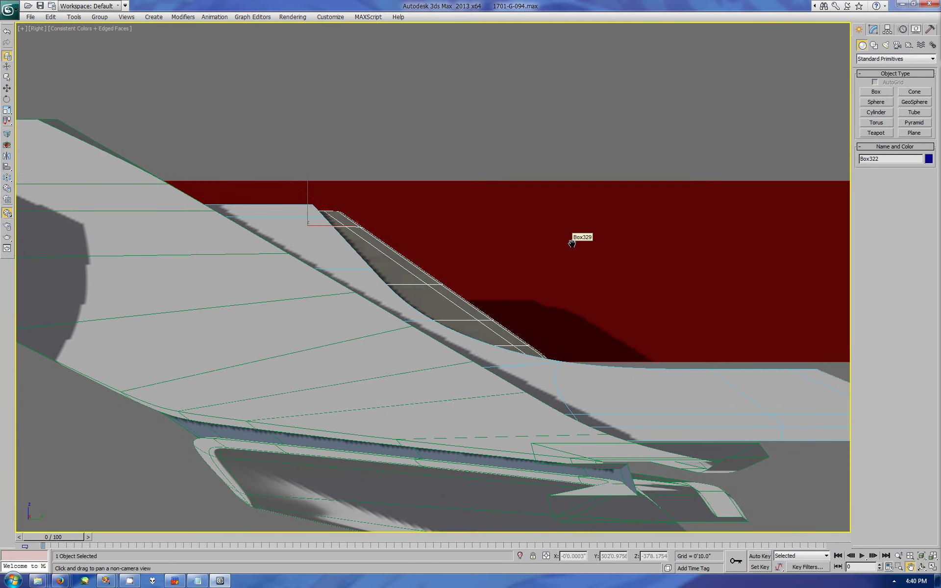
Step: Scale the sloped-front vertices to 75% along X in a wireframe Right view
{"action": "left_click", "coordinate": [873, 29]}
{"action": "key", "text": "1"}
{"action": "key", "text": "w"}
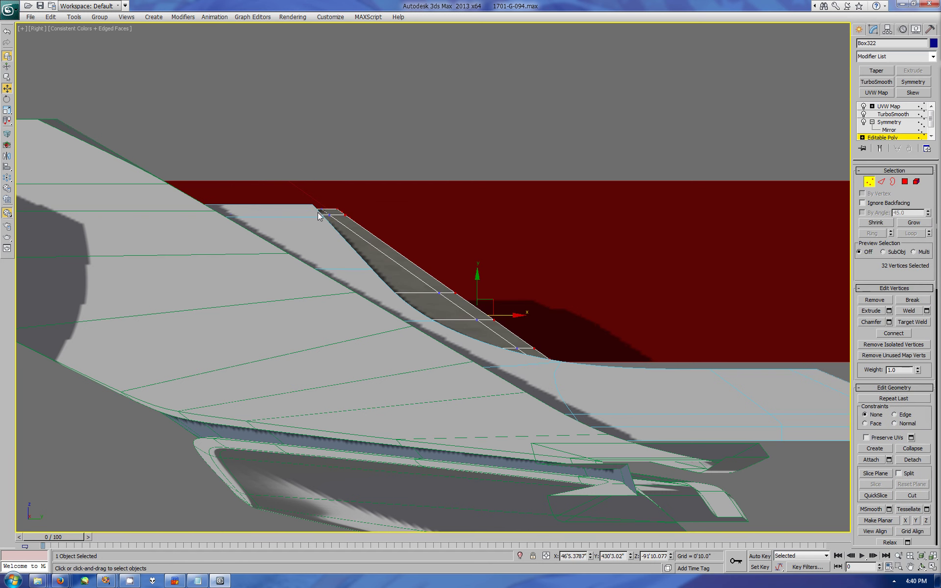
{"action": "left_click_drag", "start_coordinate": [489, 338], "coordinate": [488, 337]}
{"action": "left_click", "coordinate": [93, 28]}
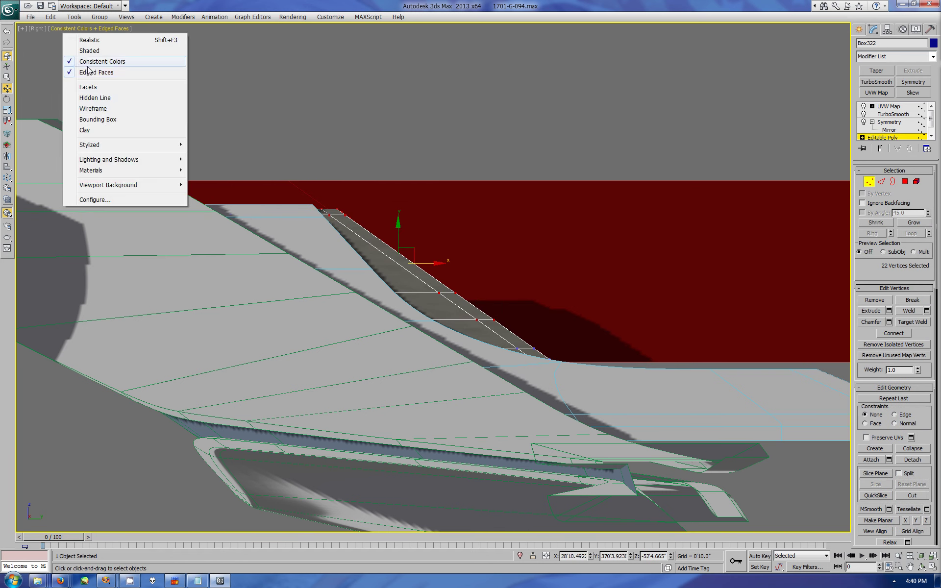
{"action": "left_click", "coordinate": [86, 109]}
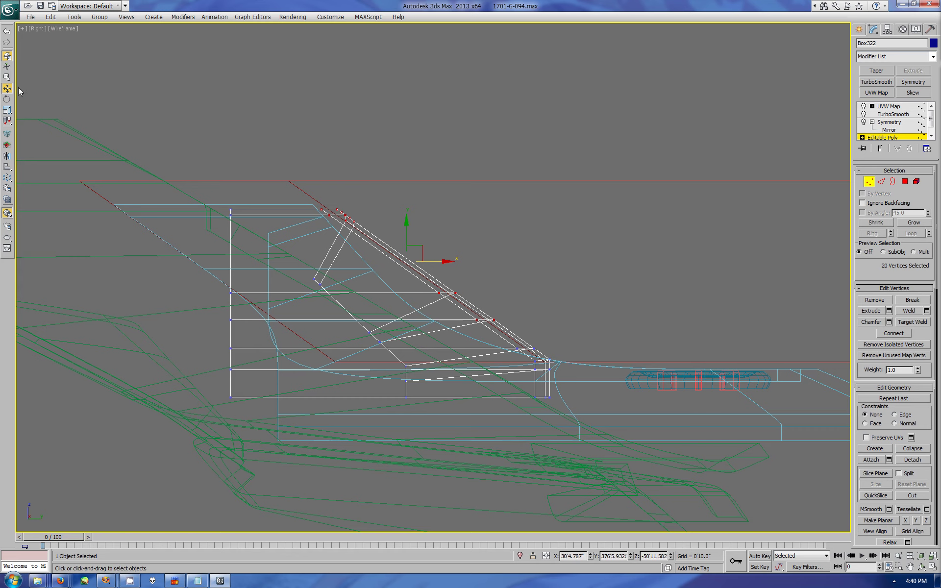
{"action": "left_click", "coordinate": [7, 110]}
{"action": "left_click_drag", "start_coordinate": [450, 260], "coordinate": [437, 261]}
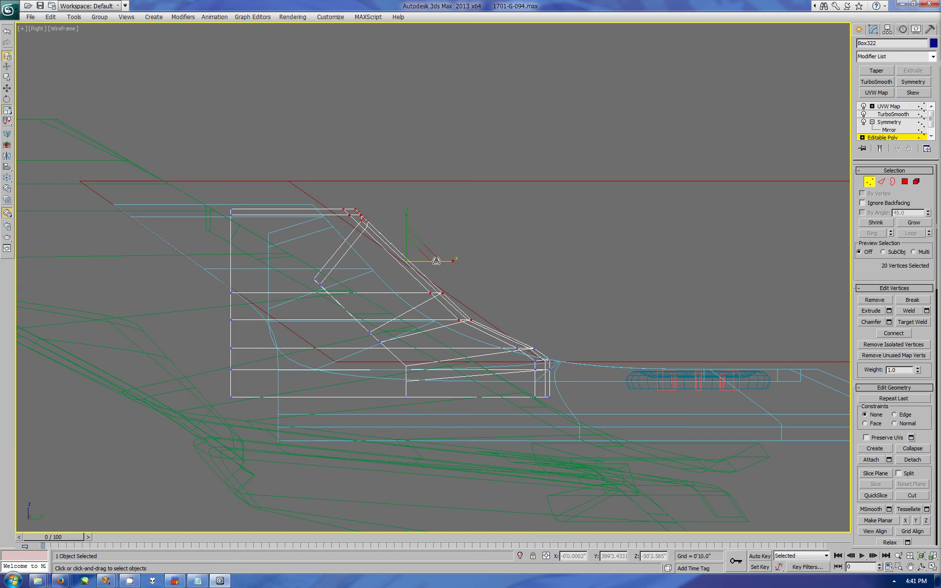
Step: Move the canopy's lower front vertices left and exit vertex editing
{"action": "key", "text": "w"}
{"action": "left_click_drag", "start_coordinate": [490, 338], "coordinate": [568, 429]}
{"action": "left_click_drag", "start_coordinate": [569, 367], "coordinate": [537, 367]}
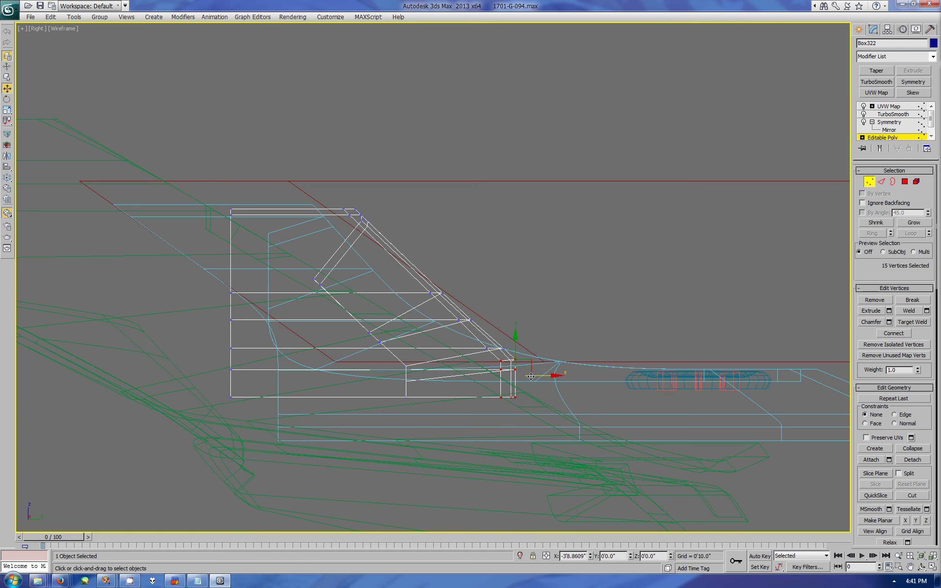
{"action": "left_click", "coordinate": [859, 29]}
Step: Orbit a maximized Perspective view to inspect the intake from close, side and above
{"action": "key", "text": "alt+w"}
{"action": "left_click", "coordinate": [922, 567]}
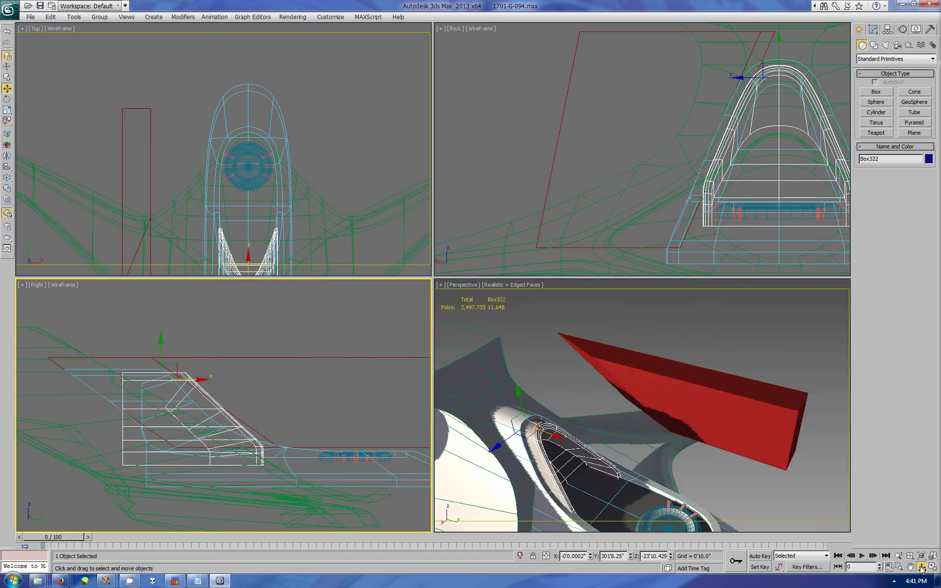
{"action": "left_click_drag", "start_coordinate": [642, 402], "coordinate": [669, 435]}
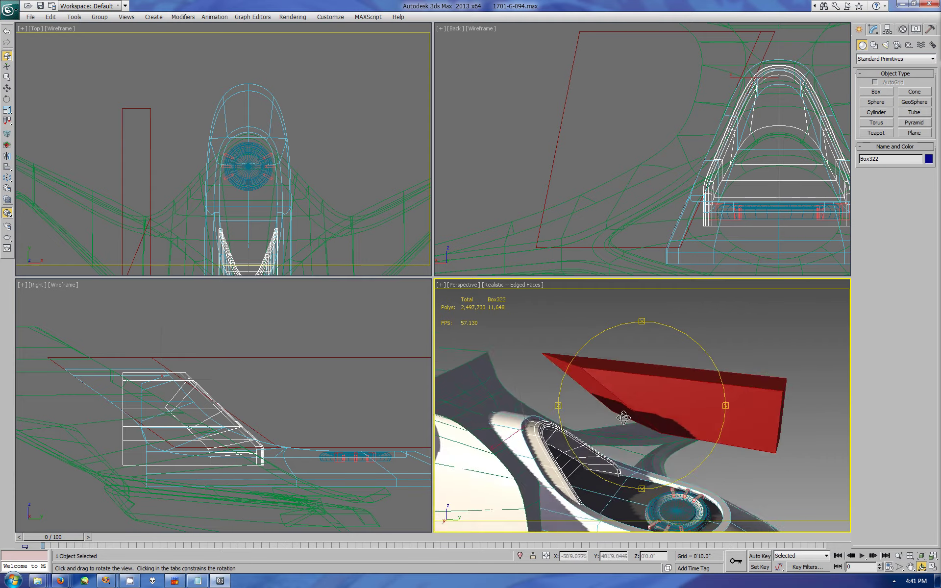
{"action": "left_click", "coordinate": [932, 567]}
{"action": "mouse_move", "coordinate": [433, 295]}
{"action": "left_mouse_down"}
{"action": "mouse_move", "coordinate": [426, 319]}
{"action": "mouse_move", "coordinate": [403, 301]}
{"action": "mouse_move", "coordinate": [412, 283]}
{"action": "mouse_move", "coordinate": [413, 300]}
{"action": "mouse_move", "coordinate": [493, 312]}
{"action": "mouse_move", "coordinate": [578, 212]}
{"action": "left_mouse_up"}
{"action": "mouse_move", "coordinate": [489, 237]}
{"action": "left_mouse_down"}
{"action": "mouse_move", "coordinate": [407, 162]}
{"action": "mouse_move", "coordinate": [425, 219]}
{"action": "mouse_move", "coordinate": [504, 232]}
{"action": "mouse_move", "coordinate": [514, 292]}
{"action": "mouse_move", "coordinate": [463, 308]}
{"action": "mouse_move", "coordinate": [420, 232]}
{"action": "mouse_move", "coordinate": [420, 325]}
{"action": "mouse_move", "coordinate": [392, 268]}
{"action": "left_mouse_up"}
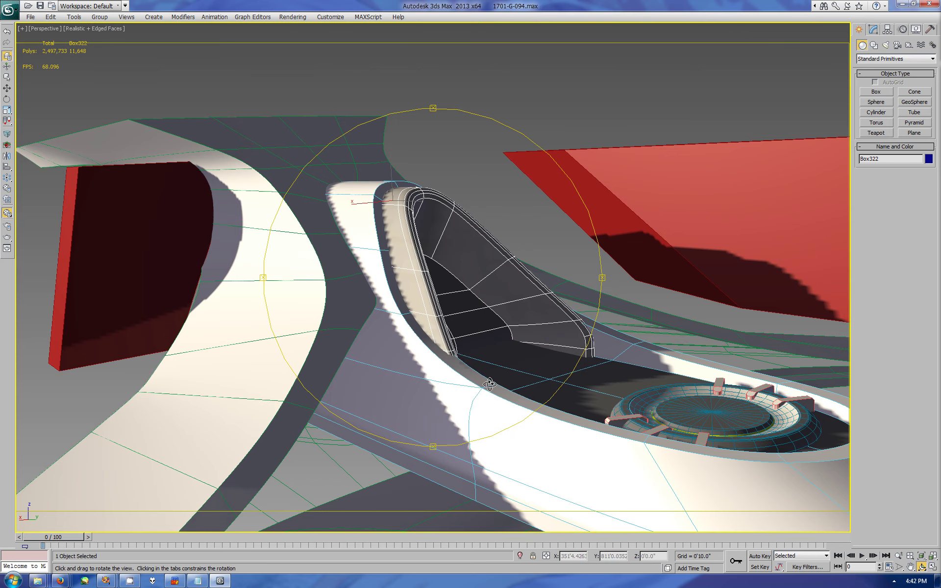
{"action": "mouse_move", "coordinate": [490, 385]}
{"action": "left_mouse_down"}
{"action": "mouse_move", "coordinate": [418, 311]}
{"action": "mouse_move", "coordinate": [348, 287]}
{"action": "mouse_move", "coordinate": [349, 219]}
{"action": "mouse_move", "coordinate": [494, 265]}
{"action": "mouse_move", "coordinate": [351, 239]}
{"action": "left_mouse_up"}
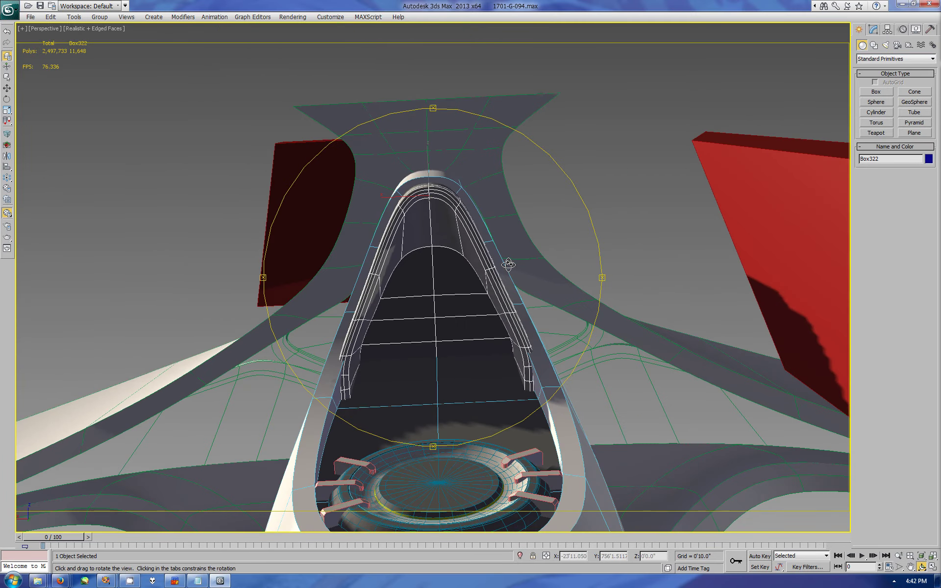
Step: Turn on See-Through display, select hull Box302 and enter its Editable Poly sub-object editing
{"action": "key", "text": "w"}
{"action": "key", "text": "alt+x"}
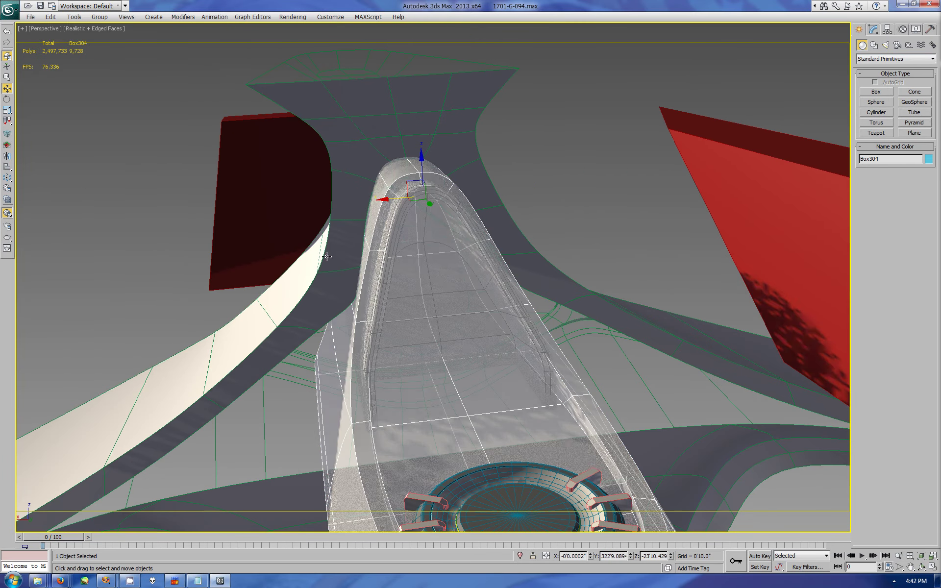
{"action": "left_click", "coordinate": [325, 252]}
{"action": "left_click", "coordinate": [873, 29]}
{"action": "left_click", "coordinate": [882, 129]}
{"action": "left_click", "coordinate": [868, 181]}
{"action": "key", "text": "ctrl+r"}
{"action": "mouse_move", "coordinate": [328, 270]}
{"action": "left_mouse_down"}
{"action": "mouse_move", "coordinate": [448, 343]}
{"action": "mouse_move", "coordinate": [510, 361]}
{"action": "mouse_move", "coordinate": [471, 319]}
{"action": "left_mouse_up"}
Step: Select two Box302 vertices near the canopy top in the Back view and move them up-right
{"action": "key", "text": "w"}
{"action": "key", "text": "2"}
{"action": "left_click", "coordinate": [389, 168]}
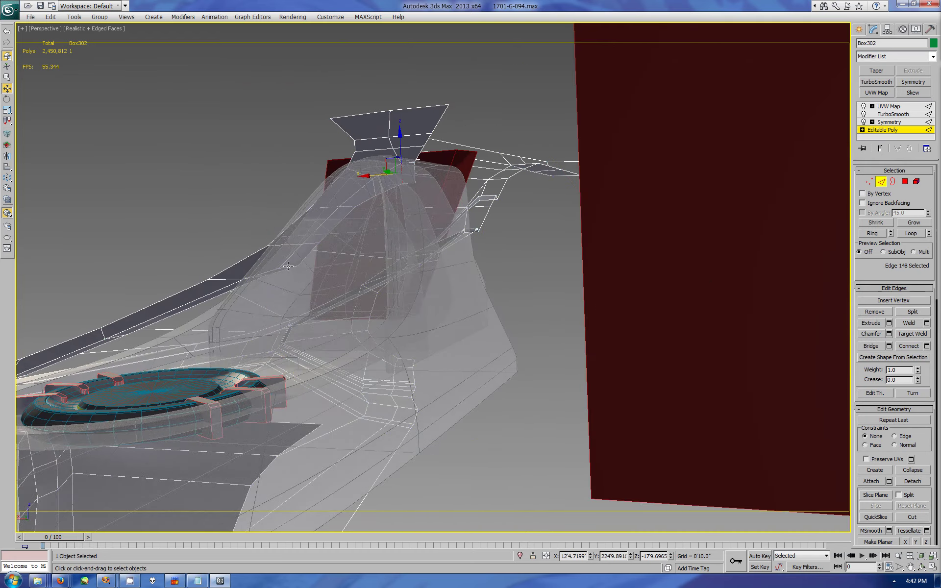
{"action": "left_click", "coordinate": [274, 268]}
{"action": "key", "text": "alt+w"}
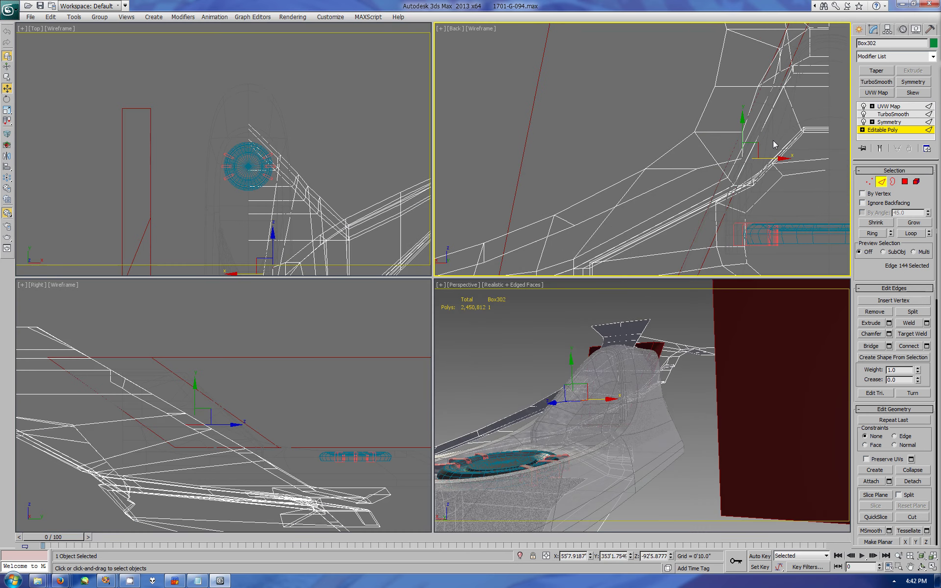
{"action": "key", "text": "1"}
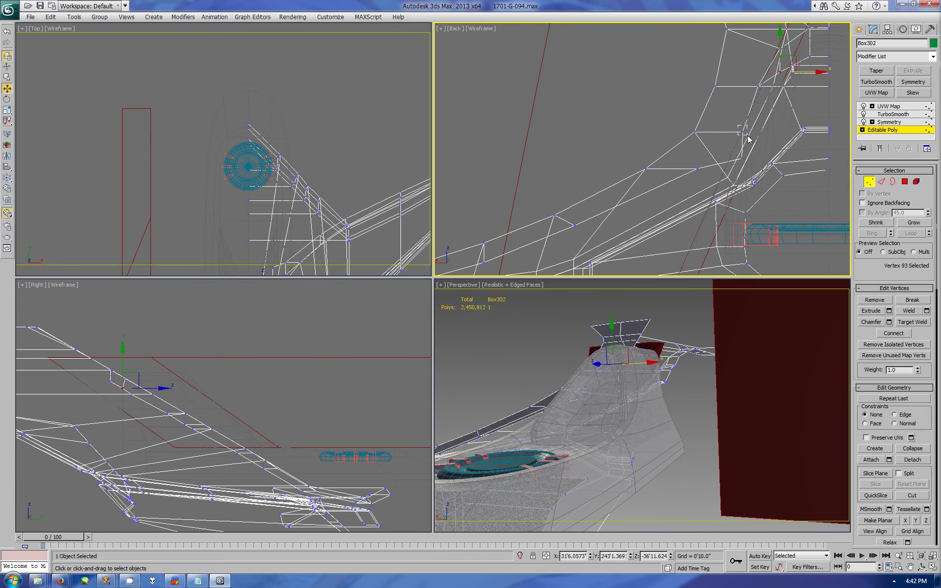
{"action": "left_click", "coordinate": [758, 85]}
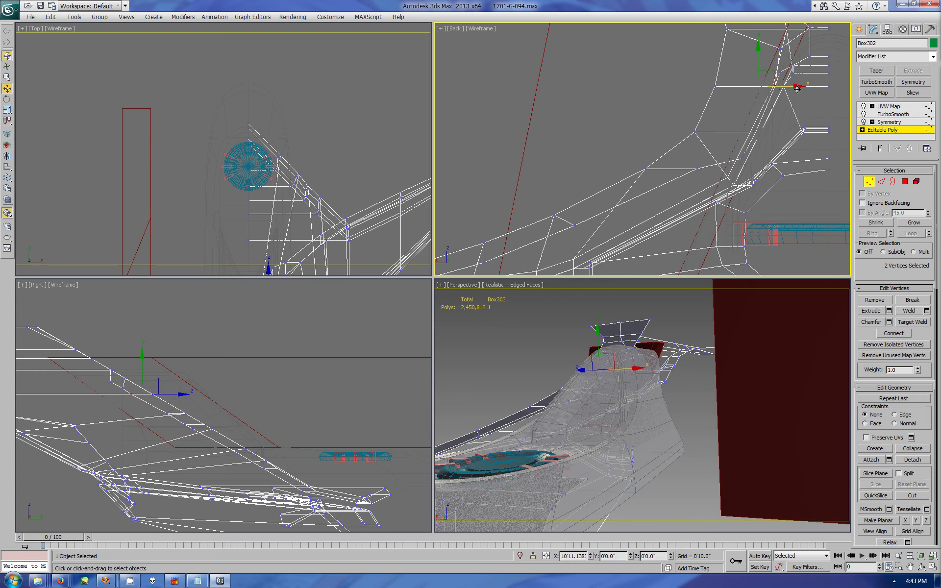
{"action": "left_click_drag", "start_coordinate": [797, 88], "coordinate": [787, 81]}
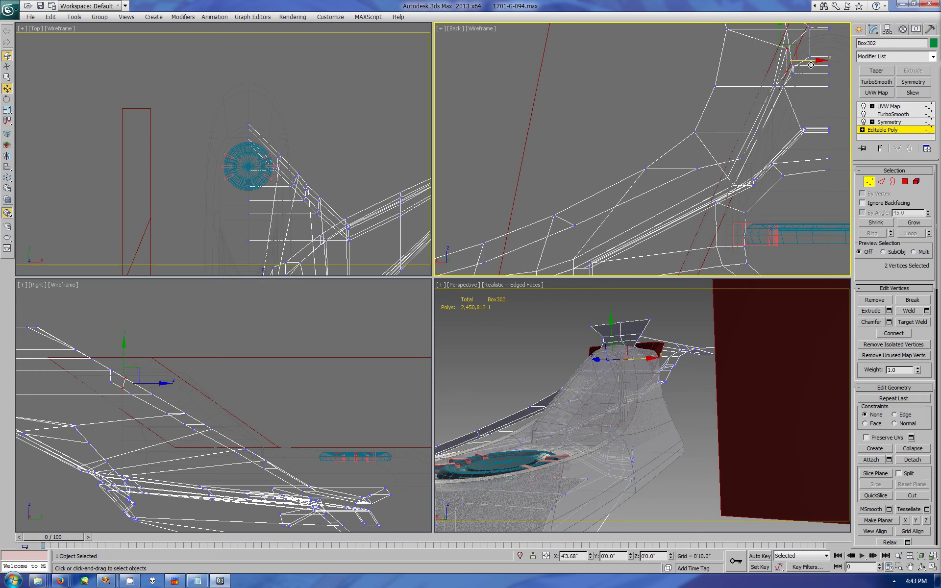
Step: Exit vertex editing and check the adjusted hull in the Perspective and Back views
{"action": "left_click", "coordinate": [861, 29]}
{"action": "left_click", "coordinate": [916, 564]}
{"action": "left_click_drag", "start_coordinate": [603, 392], "coordinate": [645, 389]}
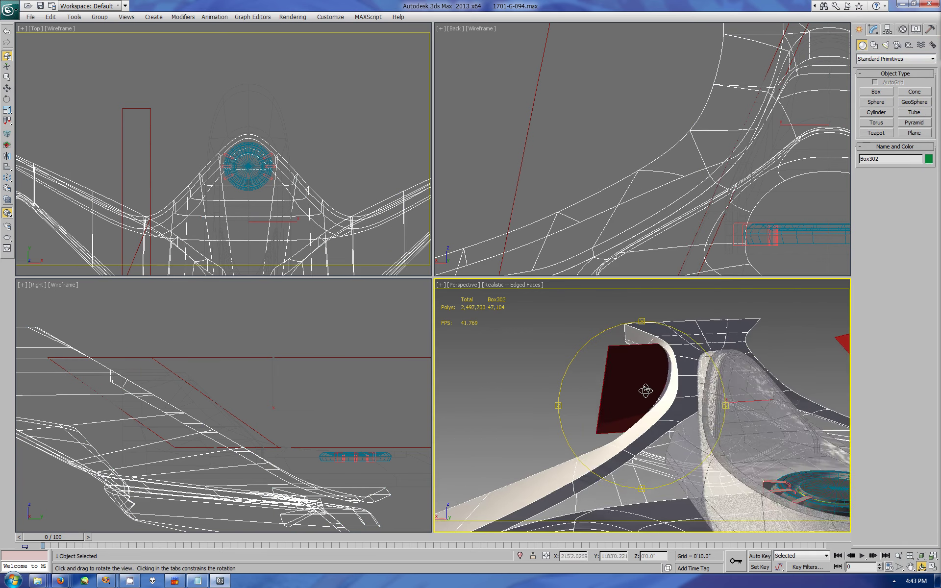
{"action": "left_click", "coordinate": [873, 30]}
{"action": "left_click", "coordinate": [869, 182]}
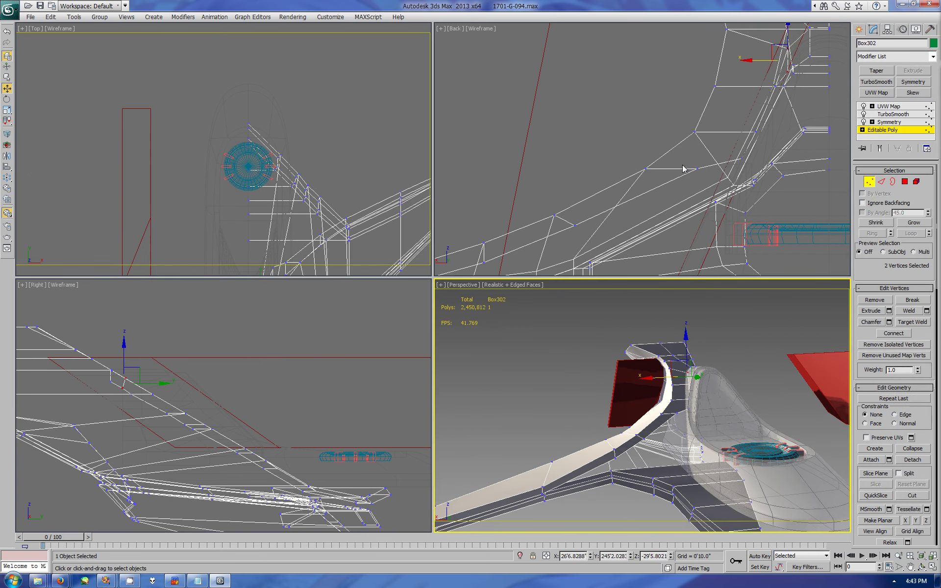
{"action": "key", "text": "w"}
{"action": "left_click", "coordinate": [720, 169]}
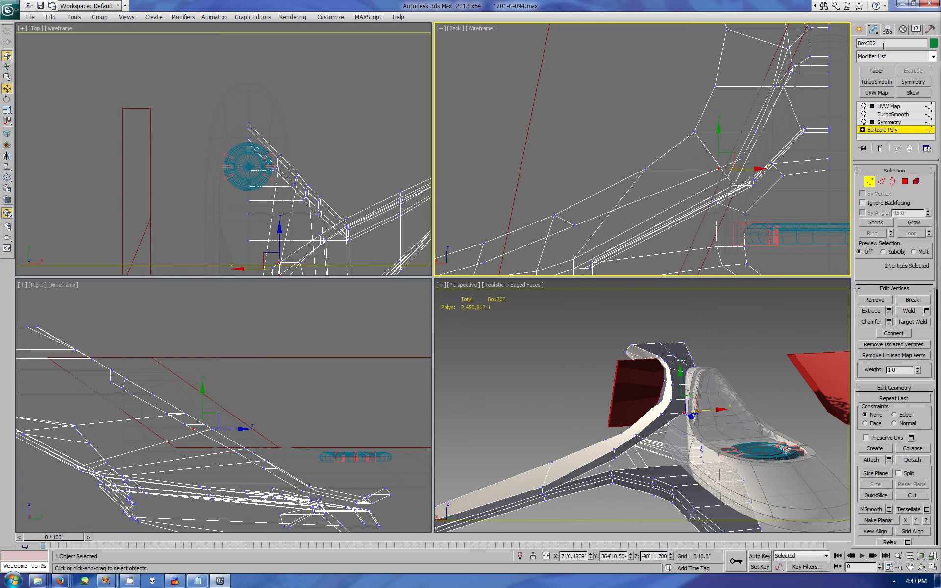
{"action": "left_click", "coordinate": [858, 30]}
Step: Maximize the Perspective view, orbit around hull and canopy, and select Box304
{"action": "left_click", "coordinate": [932, 568]}
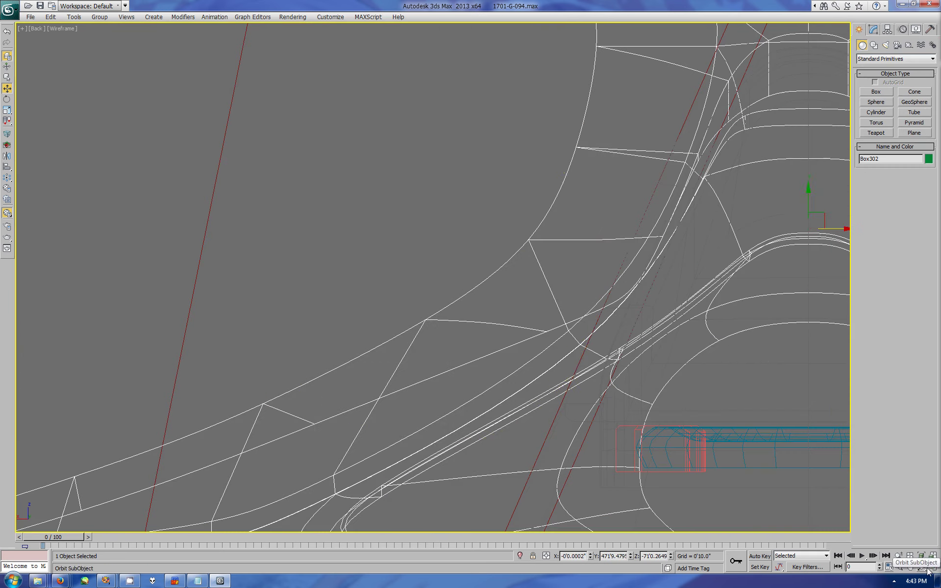
{"action": "left_click", "coordinate": [931, 568]}
{"action": "left_click", "coordinate": [932, 567]}
{"action": "left_click", "coordinate": [922, 566]}
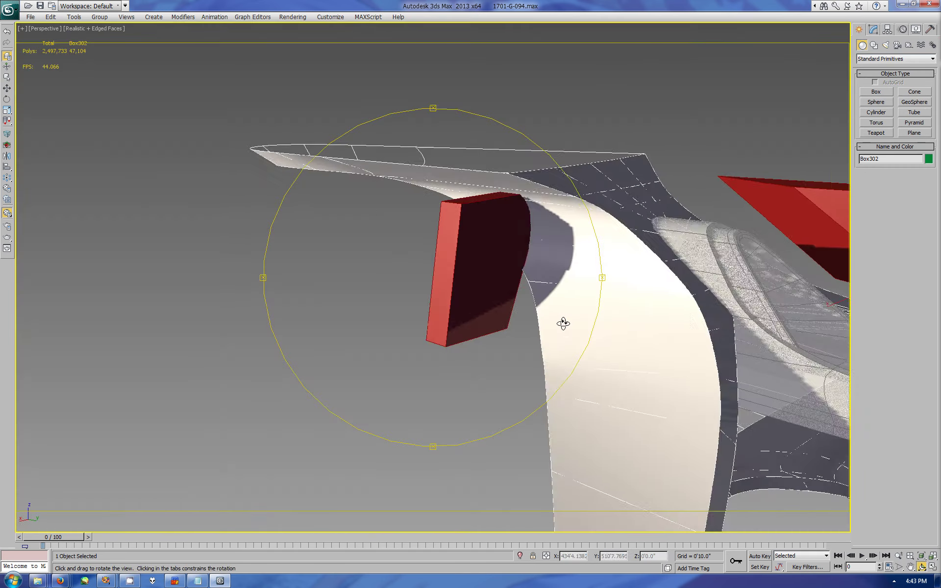
{"action": "mouse_move", "coordinate": [563, 322]}
{"action": "left_mouse_down"}
{"action": "mouse_move", "coordinate": [499, 280]}
{"action": "mouse_move", "coordinate": [478, 314]}
{"action": "mouse_move", "coordinate": [533, 337]}
{"action": "left_mouse_up"}
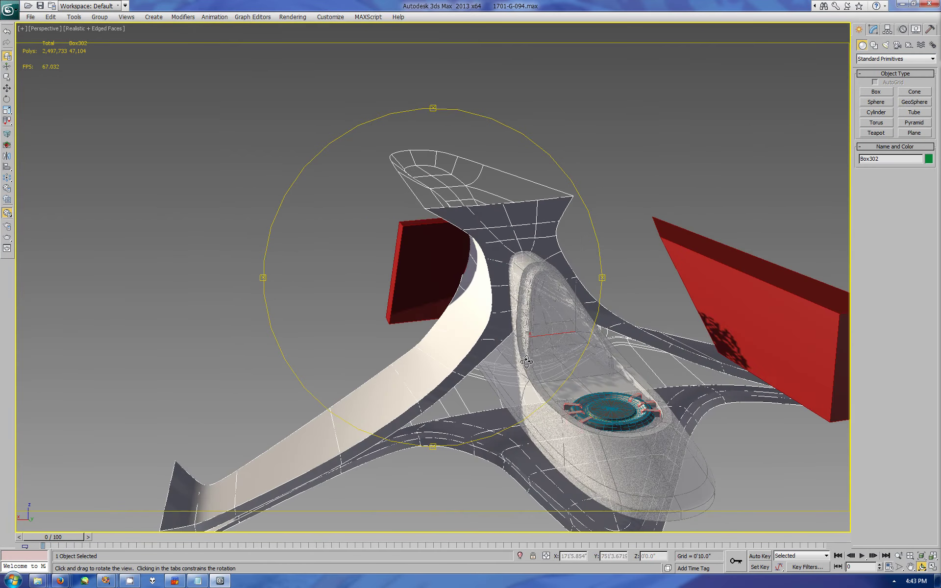
{"action": "key", "text": "w"}
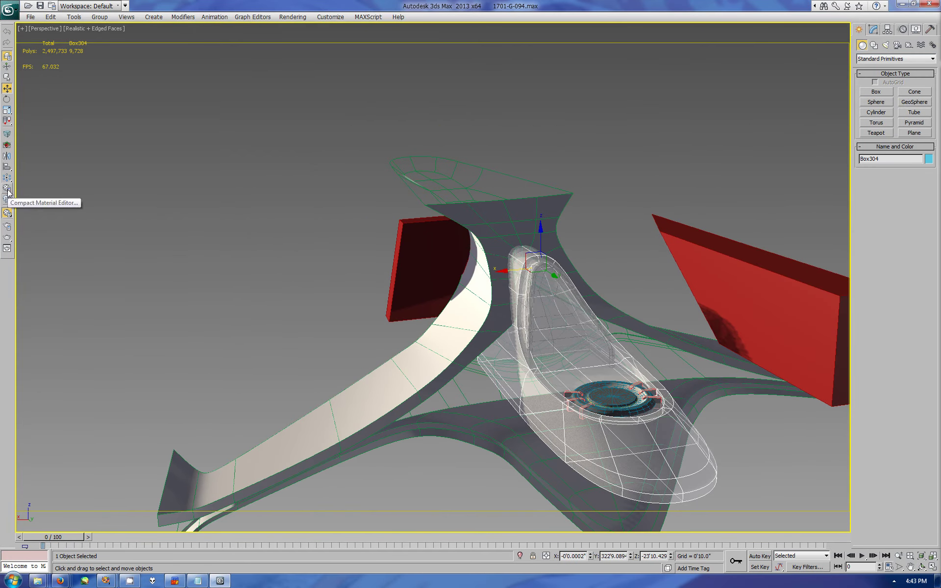
{"action": "left_click", "coordinate": [541, 319]}
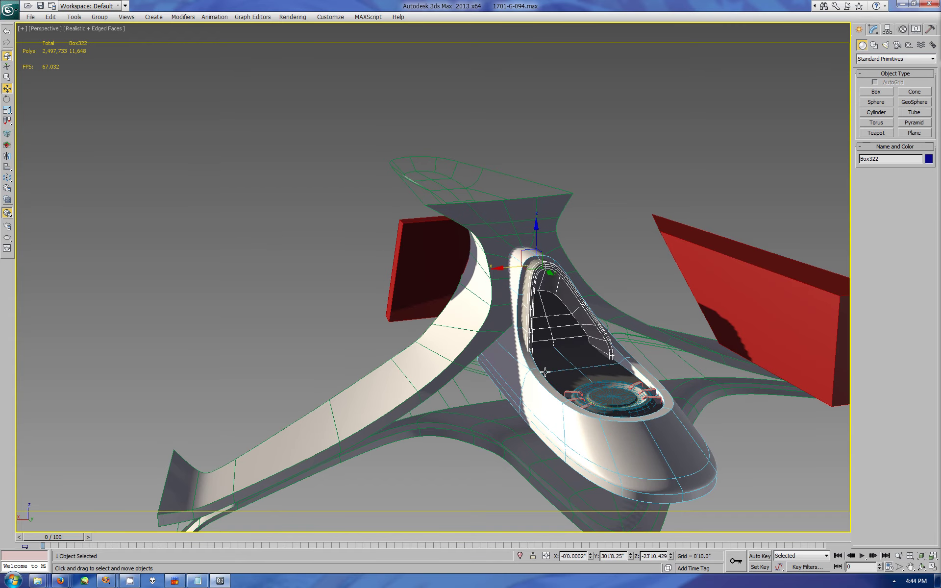
Step: Orbit closer to the canopy interior, select the canopy and open its Display settings
{"action": "left_click", "coordinate": [922, 567]}
{"action": "mouse_move", "coordinate": [490, 343]}
{"action": "left_mouse_down"}
{"action": "mouse_move", "coordinate": [512, 380]}
{"action": "mouse_move", "coordinate": [569, 331]}
{"action": "mouse_move", "coordinate": [576, 371]}
{"action": "mouse_move", "coordinate": [534, 370]}
{"action": "left_mouse_up"}
{"action": "key", "text": "w"}
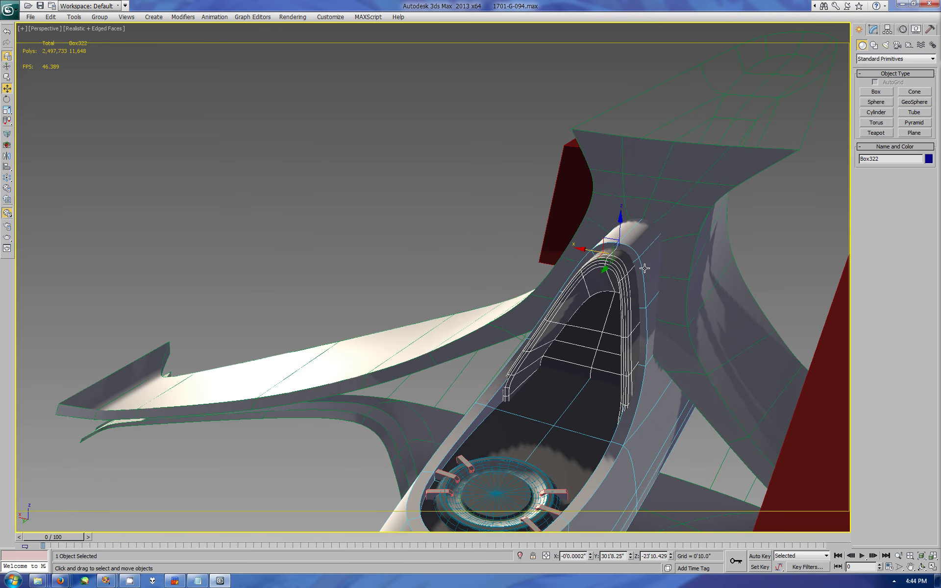
{"action": "left_click", "coordinate": [645, 268]}
{"action": "left_click", "coordinate": [915, 30]}
Step: Hide all but Box304 and show its Editable Poly cage without end result in vertex mode
{"action": "left_click", "coordinate": [896, 278]}
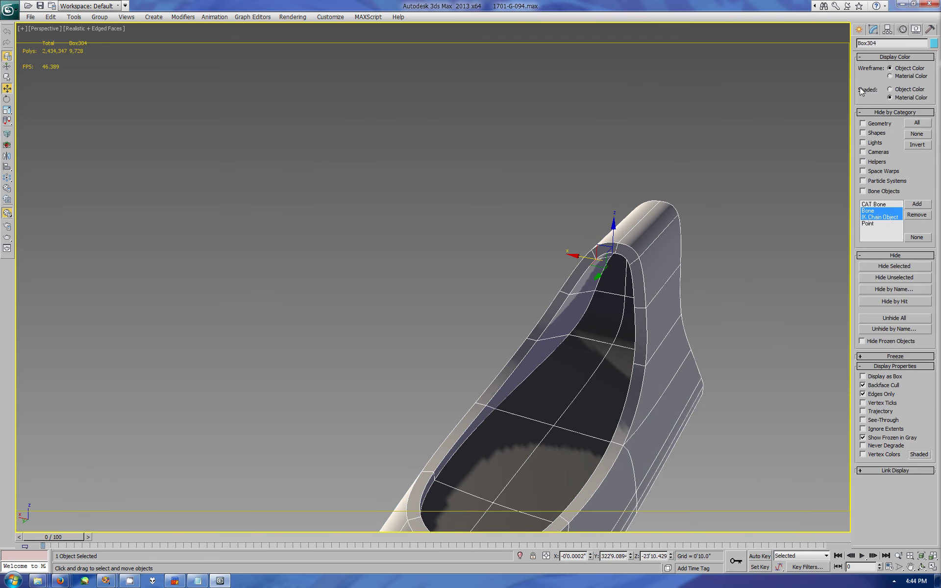
{"action": "left_click", "coordinate": [870, 31]}
{"action": "key", "text": "alt+w"}
{"action": "left_click", "coordinate": [883, 130]}
{"action": "left_click", "coordinate": [163, 429]}
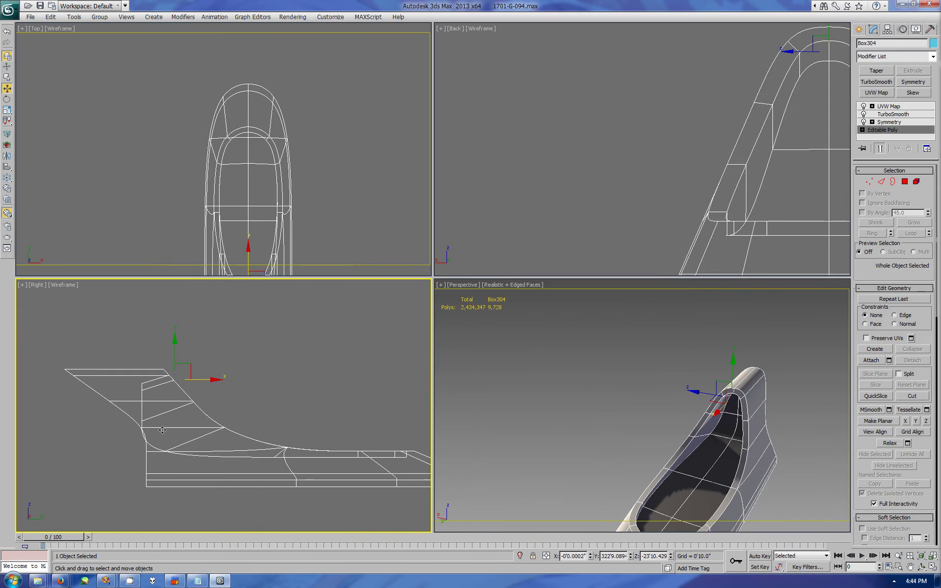
{"action": "left_click", "coordinate": [880, 148]}
{"action": "left_click", "coordinate": [867, 182]}
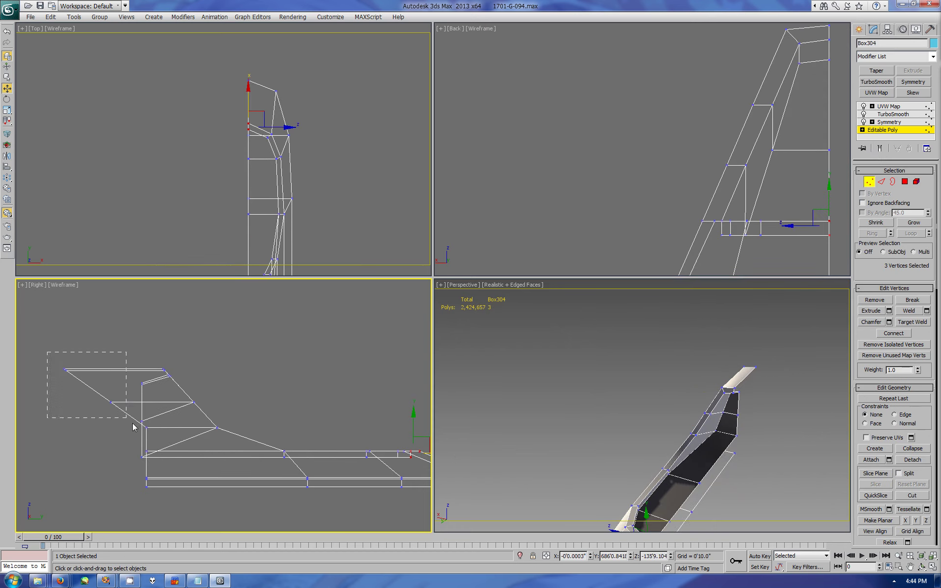
Step: Select Box304's front-tip vertices in the side view and scale them horizontally
{"action": "left_click_drag", "start_coordinate": [46, 353], "coordinate": [150, 434]}
{"action": "left_click", "coordinate": [7, 116]}
{"action": "mouse_move", "coordinate": [143, 390]}
{"action": "left_mouse_down"}
{"action": "mouse_move", "coordinate": [223, 393]}
{"action": "mouse_move", "coordinate": [144, 377]}
{"action": "left_mouse_up"}
{"action": "key", "text": "w"}
{"action": "left_click", "coordinate": [7, 110]}
{"action": "key", "text": "w"}
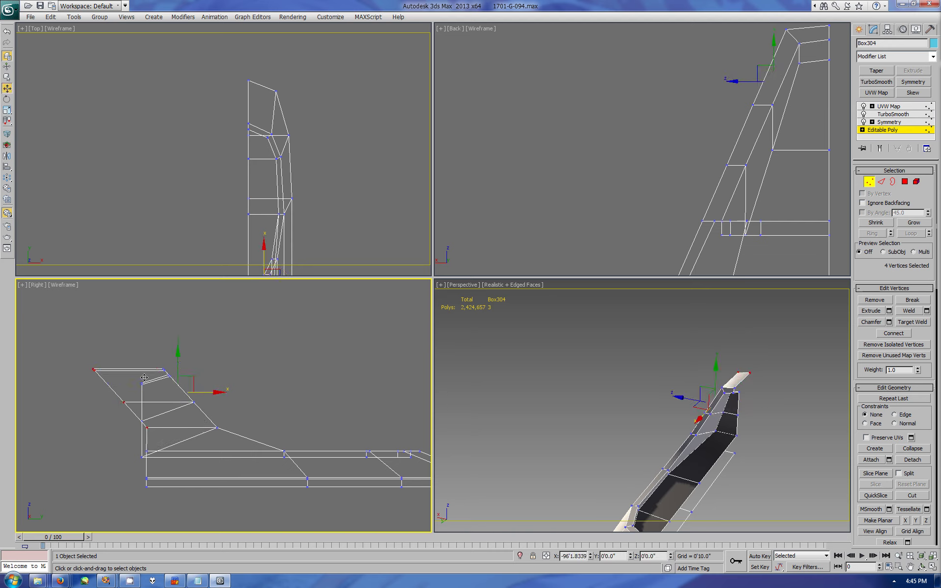
{"action": "left_click_drag", "start_coordinate": [640, 203], "coordinate": [834, 227]}
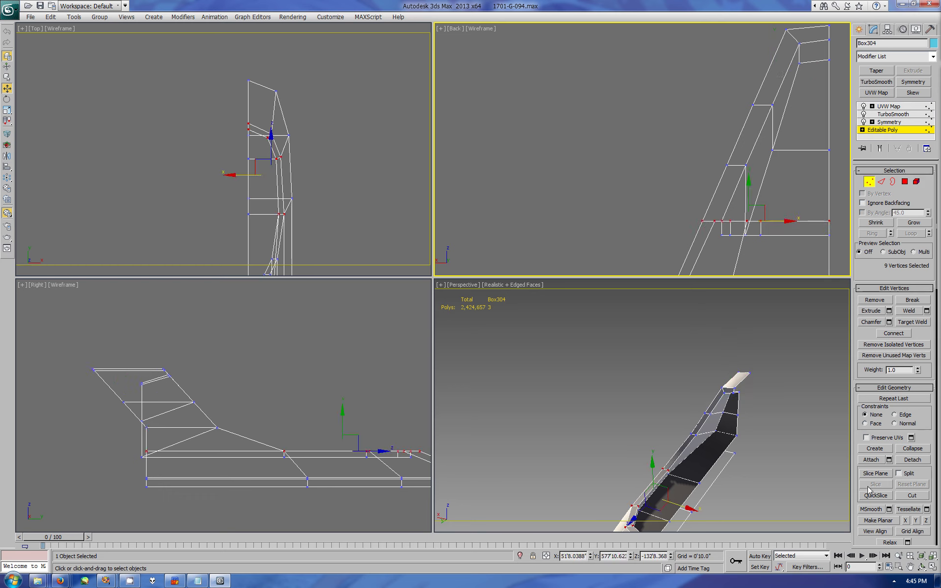
{"action": "left_click", "coordinate": [745, 235]}
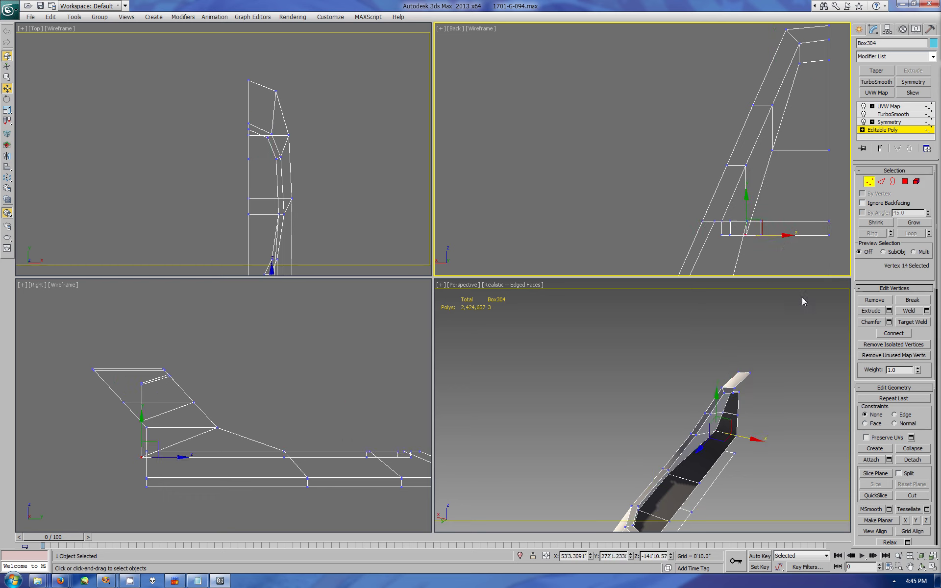
Step: Orbit around the fin and maximize the Perspective view
{"action": "left_click", "coordinate": [922, 567]}
{"action": "mouse_move", "coordinate": [720, 383]}
{"action": "left_mouse_down"}
{"action": "mouse_move", "coordinate": [699, 415]}
{"action": "mouse_move", "coordinate": [495, 363]}
{"action": "left_mouse_up"}
{"action": "key", "text": "alt+w"}
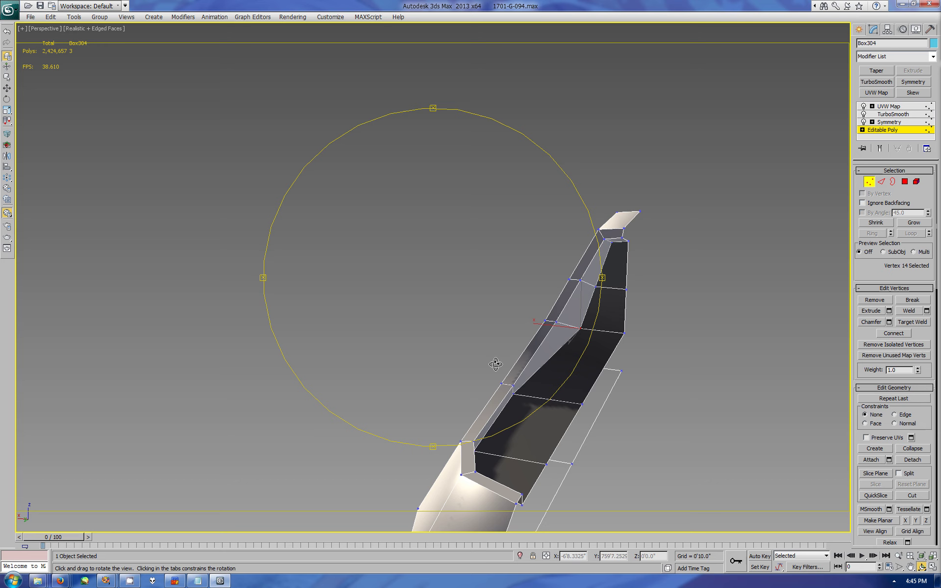
Step: Connect a new lengthwise edge across the rail ring, slid toward one side
{"action": "key", "text": "w"}
{"action": "key", "text": "2"}
{"action": "left_click", "coordinate": [485, 414]}
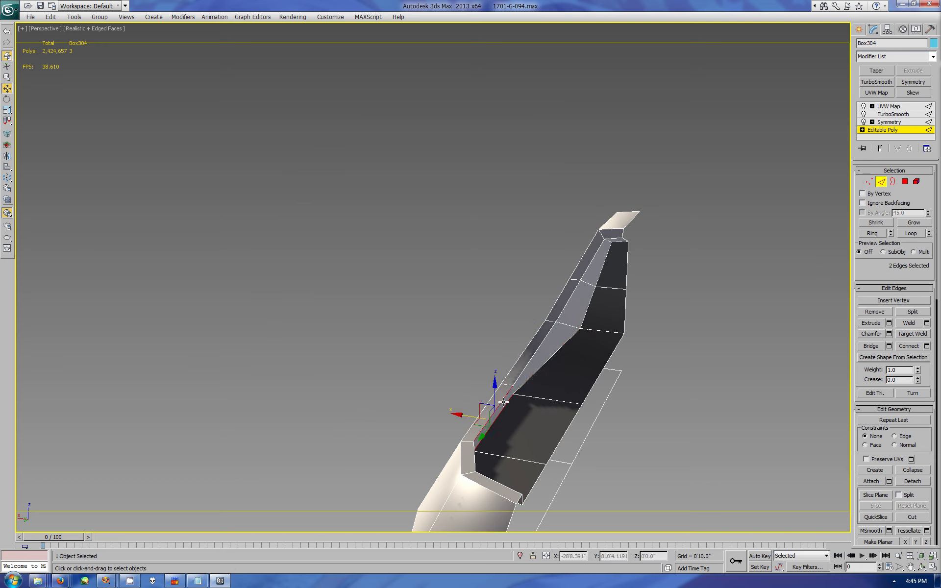
{"action": "left_click", "coordinate": [926, 346]}
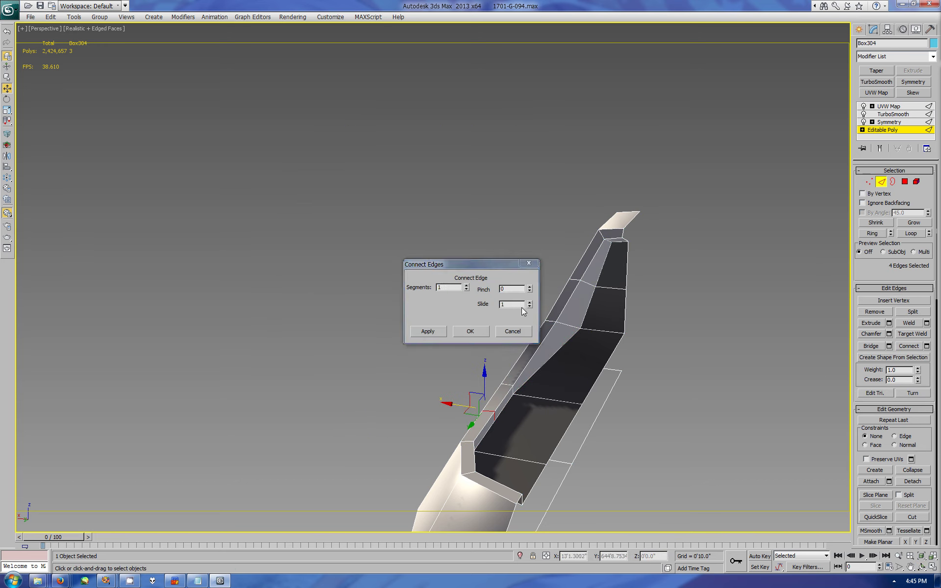
{"action": "left_click_drag", "start_coordinate": [529, 304], "coordinate": [528, 334]}
{"action": "key", "text": "Return"}
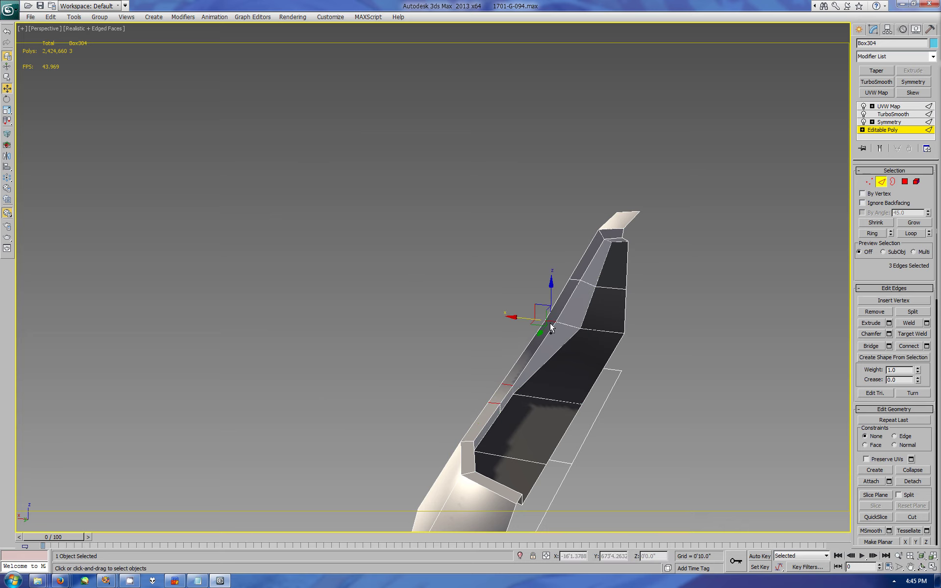
Step: Connect a wider edge ring with 2 segments pinched closer together
{"action": "left_click", "coordinate": [602, 237], "text": "ctrl"}
{"action": "left_click", "coordinate": [927, 346]}
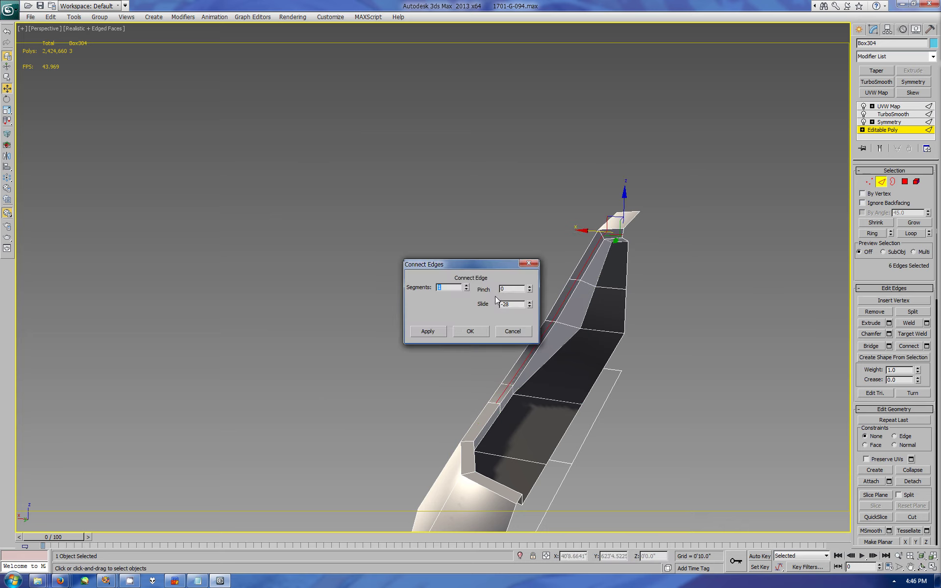
{"action": "left_click", "coordinate": [466, 286]}
{"action": "left_click_drag", "start_coordinate": [530, 289], "coordinate": [528, 292]}
{"action": "left_click", "coordinate": [474, 333]}
Step: Add a short cross-cut on the rail's lower part using Connect
{"action": "scroll", "coordinate": [510, 366], "scroll_direction": "up", "scroll_amount": 3}
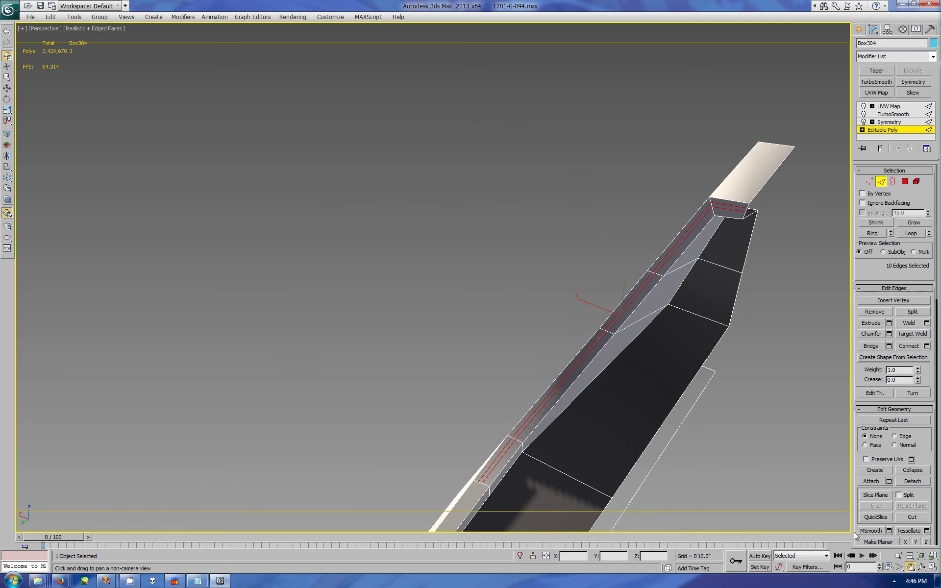
{"action": "middle_click_drag", "start_coordinate": [512, 365], "coordinate": [534, 309]}
{"action": "scroll", "coordinate": [534, 308], "scroll_direction": "up", "scroll_amount": 2}
{"action": "left_click", "coordinate": [579, 321]}
{"action": "key", "text": "w"}
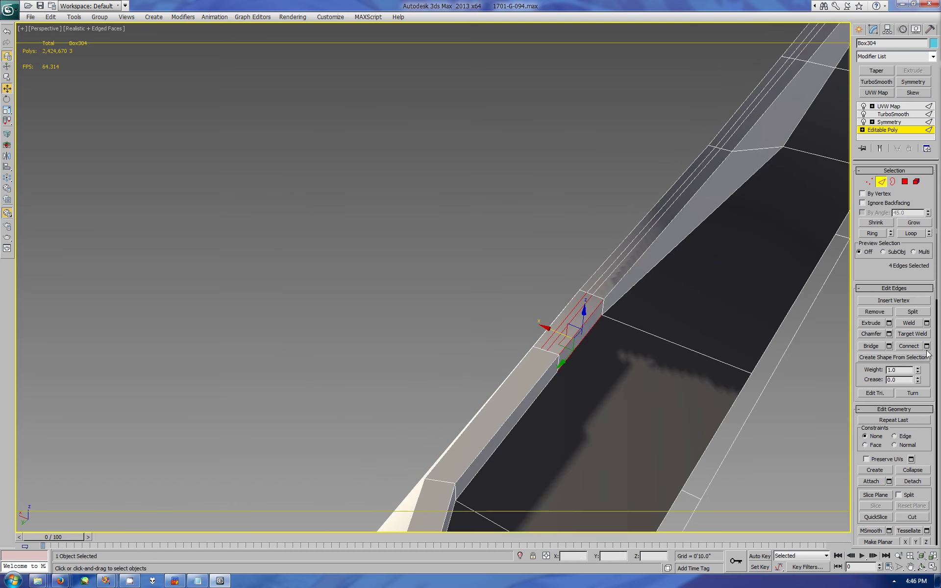
{"action": "key", "text": "ctrl+shift+e"}
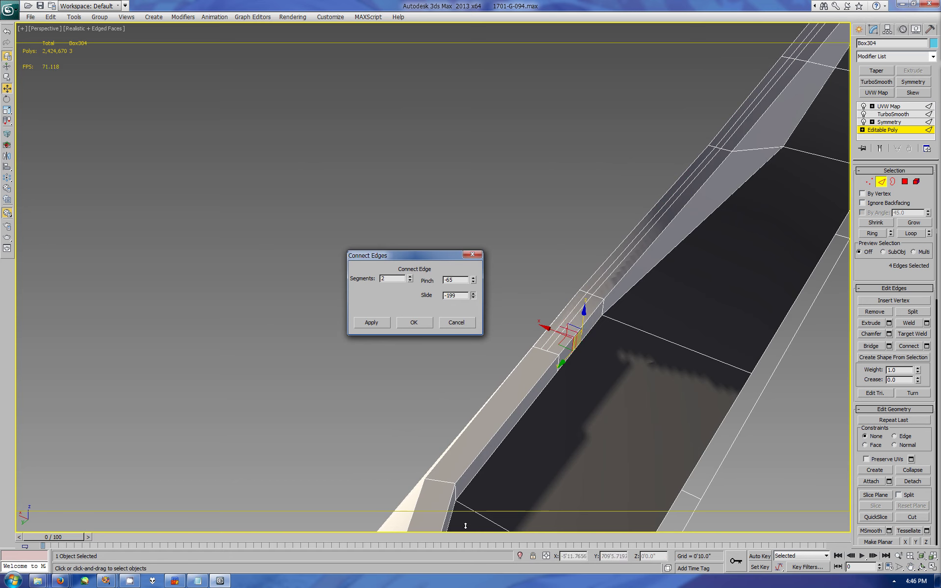
{"action": "key", "text": "Return"}
Step: Remove the stray edge and leftover vertices at the new cut
{"action": "key", "text": "1"}
{"action": "left_click", "coordinate": [551, 332]}
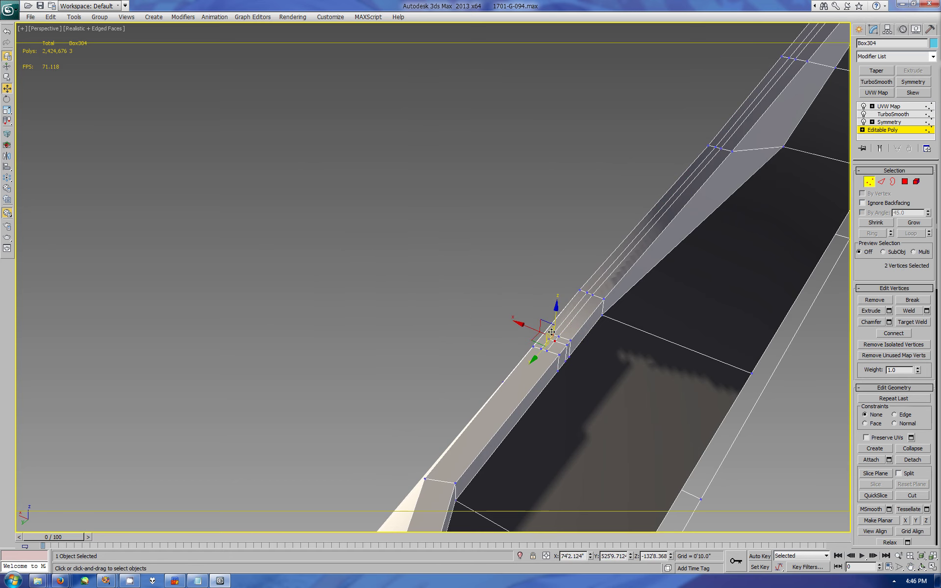
{"action": "left_click", "coordinate": [568, 354]}
{"action": "mouse_move", "coordinate": [620, 328]}
{"action": "middle_mouse_down", "text": "alt"}
{"action": "mouse_move", "coordinate": [522, 332]}
{"action": "mouse_move", "coordinate": [525, 315]}
{"action": "middle_mouse_up", "text": "alt"}
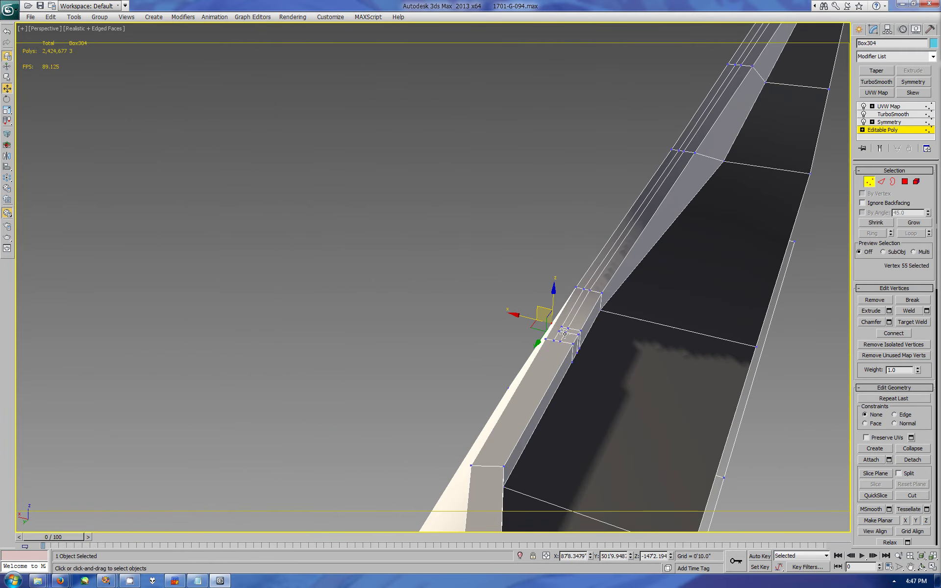
{"action": "key", "text": "2"}
{"action": "left_click", "coordinate": [562, 338]}
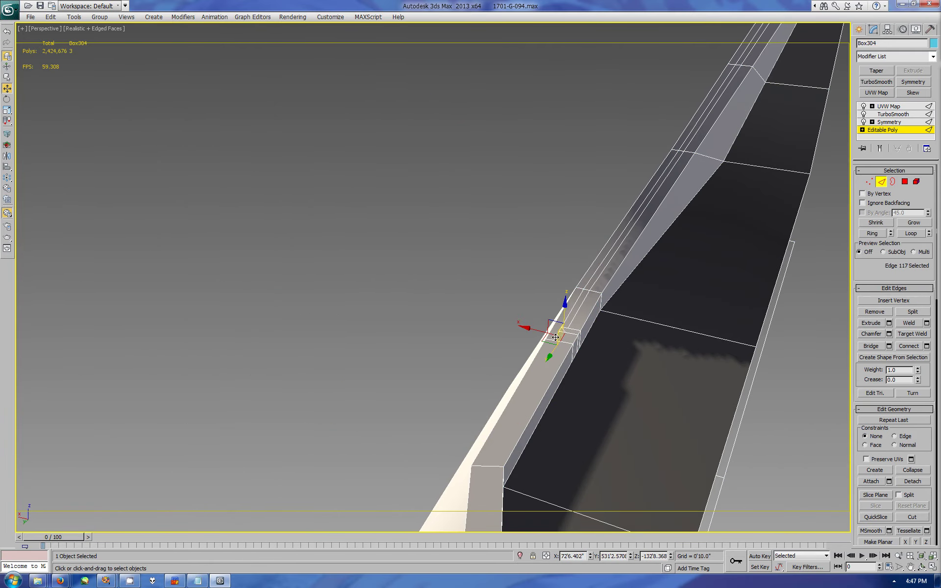
{"action": "left_click", "coordinate": [565, 334]}
{"action": "key", "text": "BackSpace"}
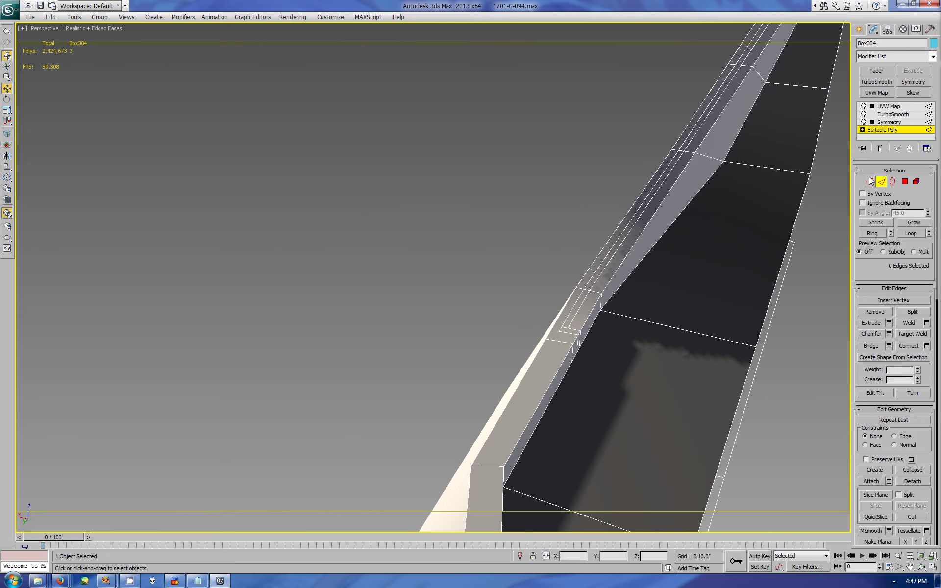
{"action": "key", "text": "1"}
{"action": "key", "text": "BackSpace"}
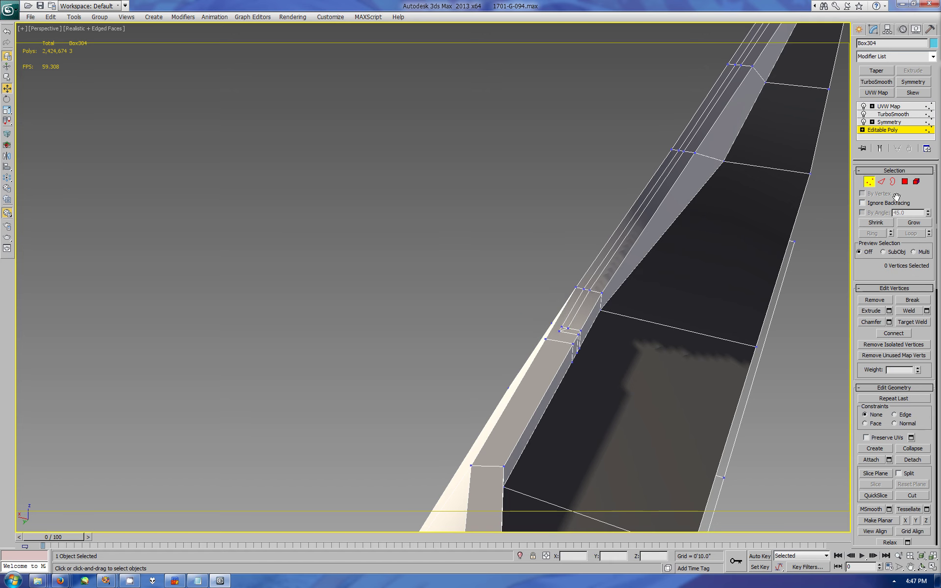
{"action": "key", "text": "2"}
{"action": "left_click", "coordinate": [582, 332]}
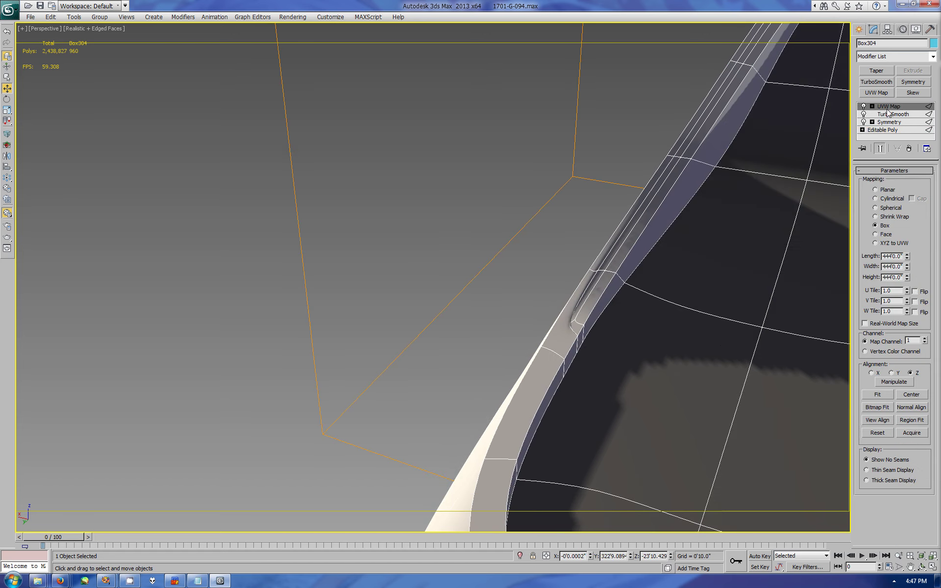
Step: Select the full edge loop along Box304's top rail ridge
{"action": "key", "text": "1"}
{"action": "left_click", "coordinate": [547, 341]}
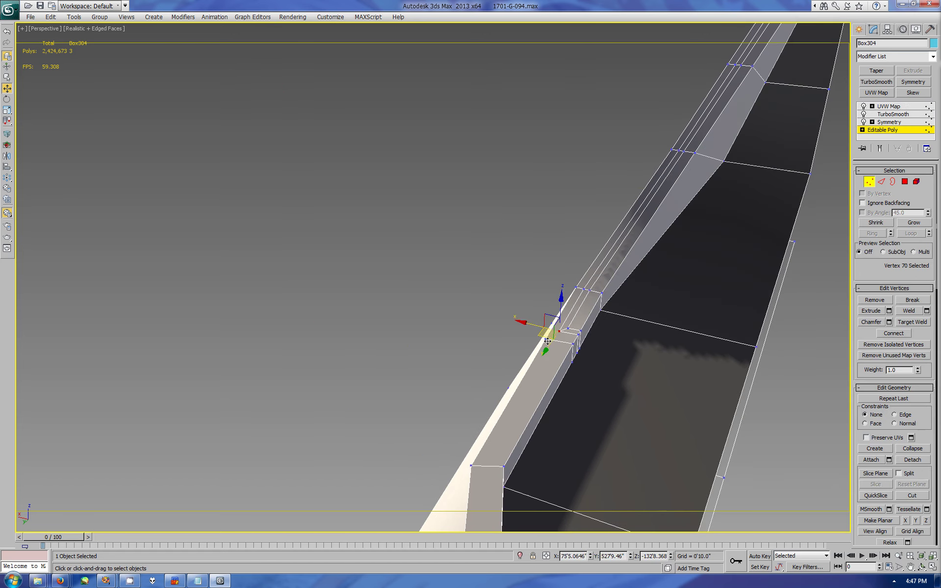
{"action": "left_click", "coordinate": [861, 30]}
{"action": "left_click", "coordinate": [873, 30]}
{"action": "key", "text": "2"}
{"action": "left_click", "coordinate": [575, 330]}
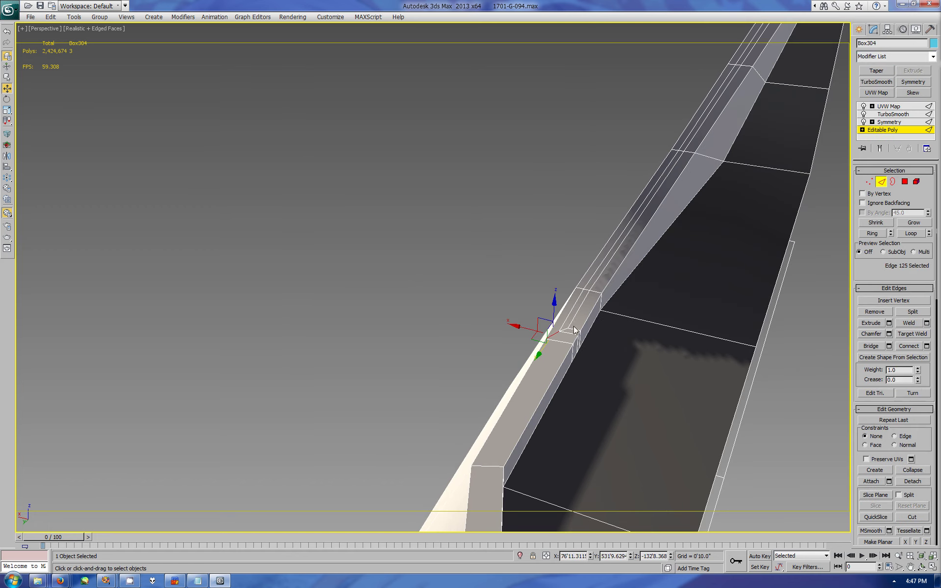
{"action": "double_click", "coordinate": [575, 330]}
Step: Chamfer the rail loop, then nudge the resulting polygon strip slightly sideways
{"action": "key", "text": "ctrl+shift+c"}
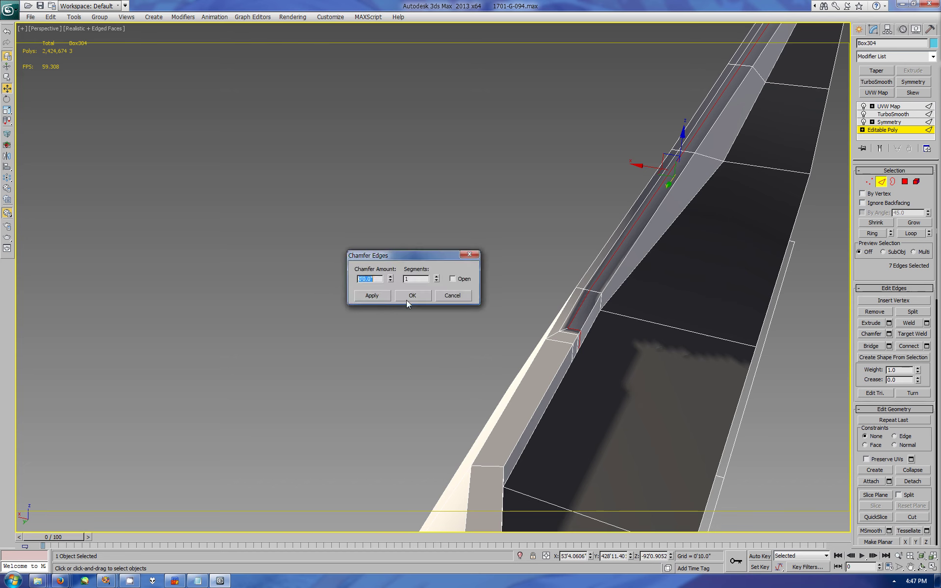
{"action": "left_click", "coordinate": [407, 299]}
{"action": "key", "text": "4"}
{"action": "middle_click_drag", "start_coordinate": [632, 388], "coordinate": [662, 237], "text": "alt"}
{"action": "left_click", "coordinate": [662, 237]}
{"action": "left_click", "coordinate": [667, 133], "text": "ctrl"}
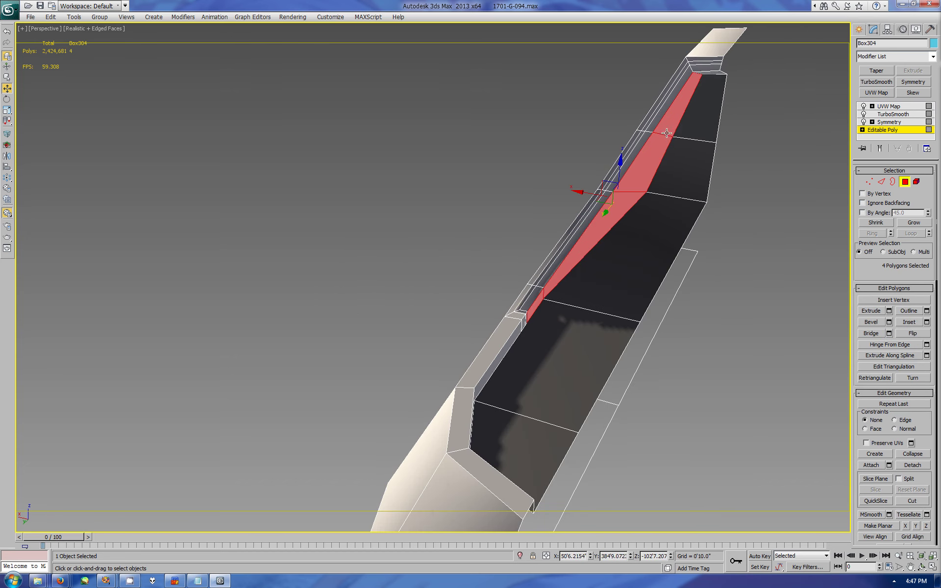
{"action": "left_click_drag", "start_coordinate": [588, 192], "coordinate": [592, 193]}
Step: Select the fin-top corner and top-edge vertices in the side view
{"action": "left_click", "coordinate": [881, 182]}
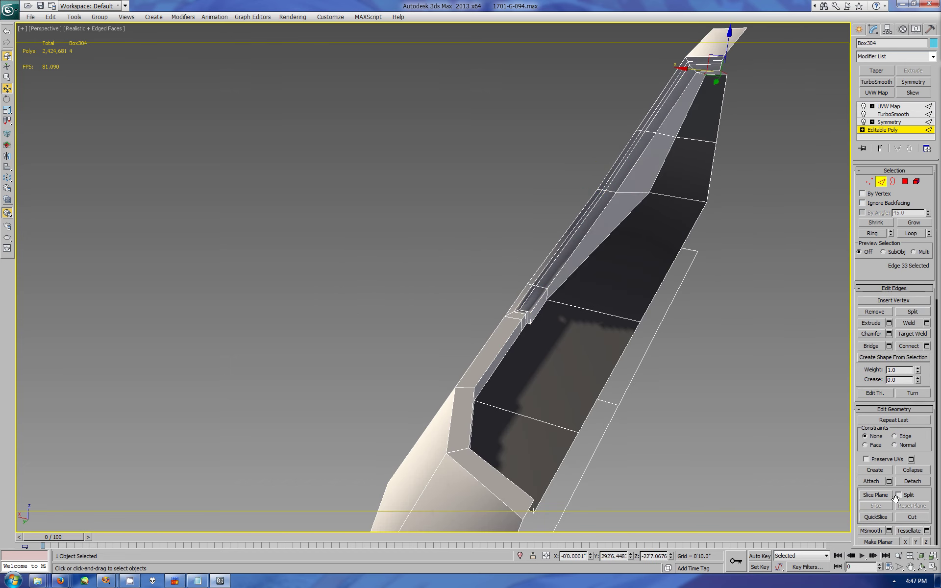
{"action": "key", "text": "alt+w"}
{"action": "middle_click_drag", "start_coordinate": [304, 392], "coordinate": [345, 368]}
{"action": "key", "text": "w"}
{"action": "scroll", "coordinate": [345, 368], "scroll_direction": "up", "scroll_amount": 3}
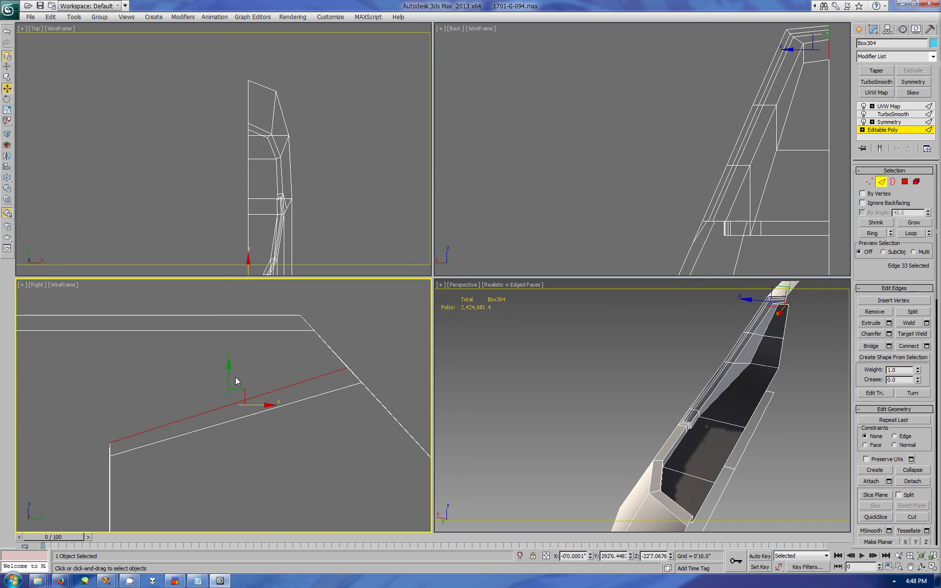
{"action": "key", "text": "1"}
{"action": "left_click", "coordinate": [354, 375]}
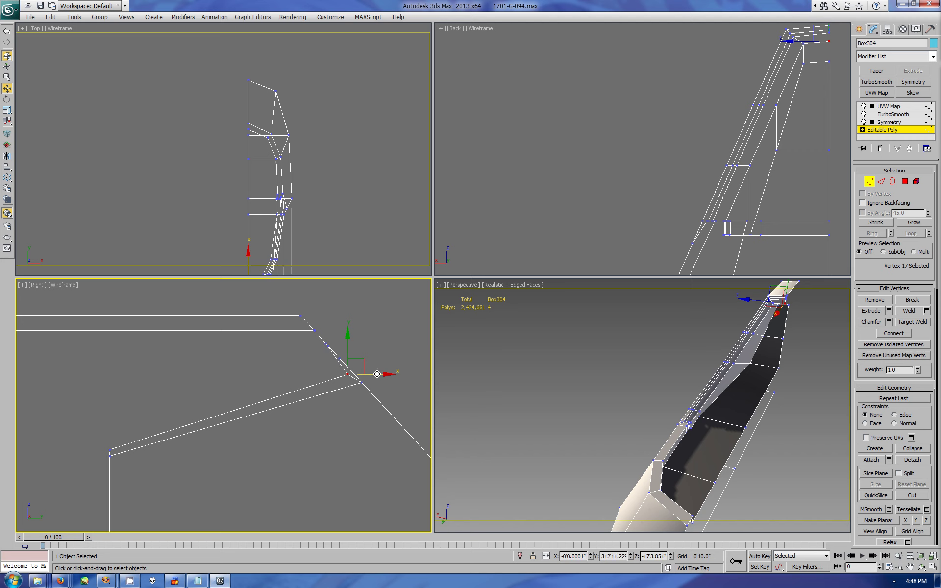
{"action": "scroll", "coordinate": [206, 412], "scroll_direction": "down", "scroll_amount": 5}
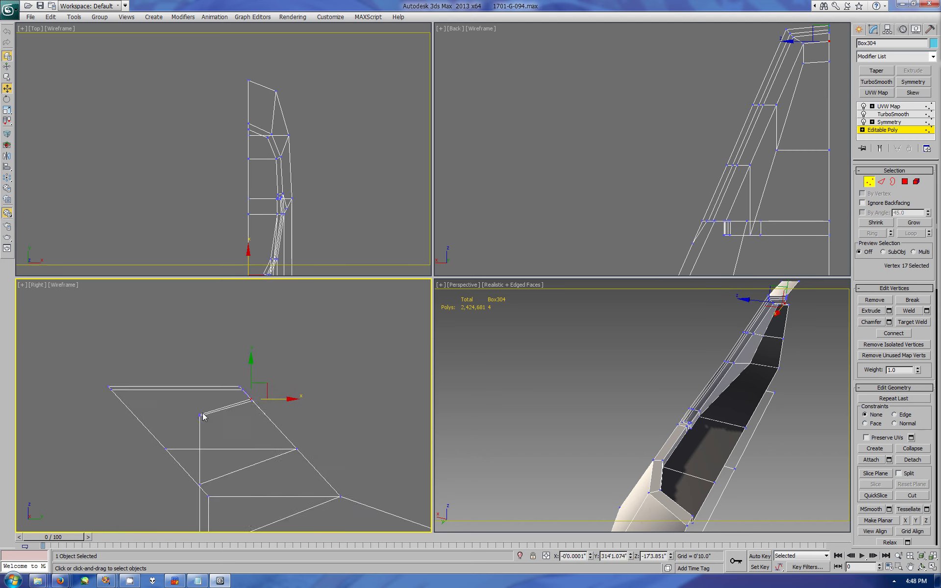
{"action": "left_click_drag", "start_coordinate": [216, 496], "coordinate": [189, 404]}
{"action": "left_click_drag", "start_coordinate": [212, 512], "coordinate": [214, 514]}
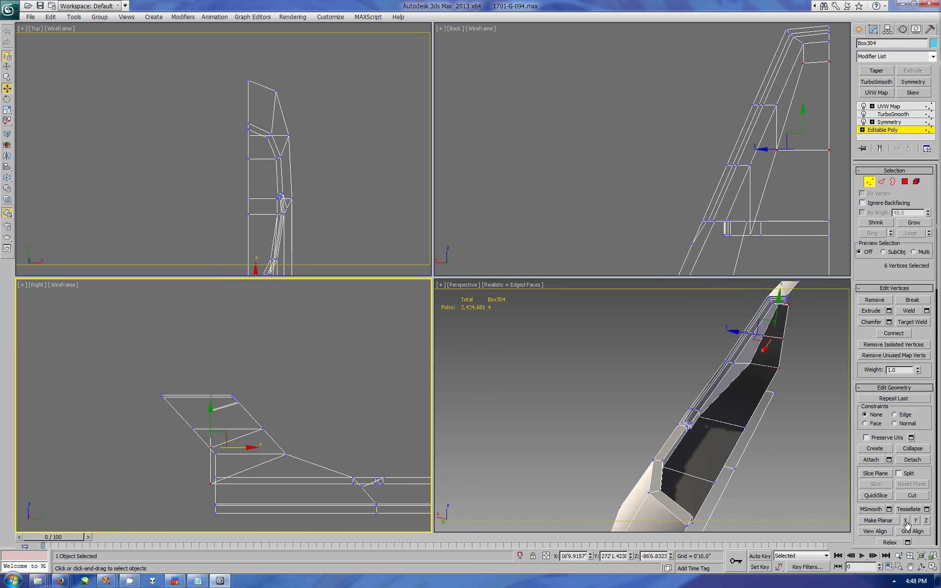
{"action": "left_click", "coordinate": [689, 423]}
Step: In the maximized Perspective view, select the small polygons at the rail cut
{"action": "key", "text": "alt+w"}
{"action": "key", "text": "z"}
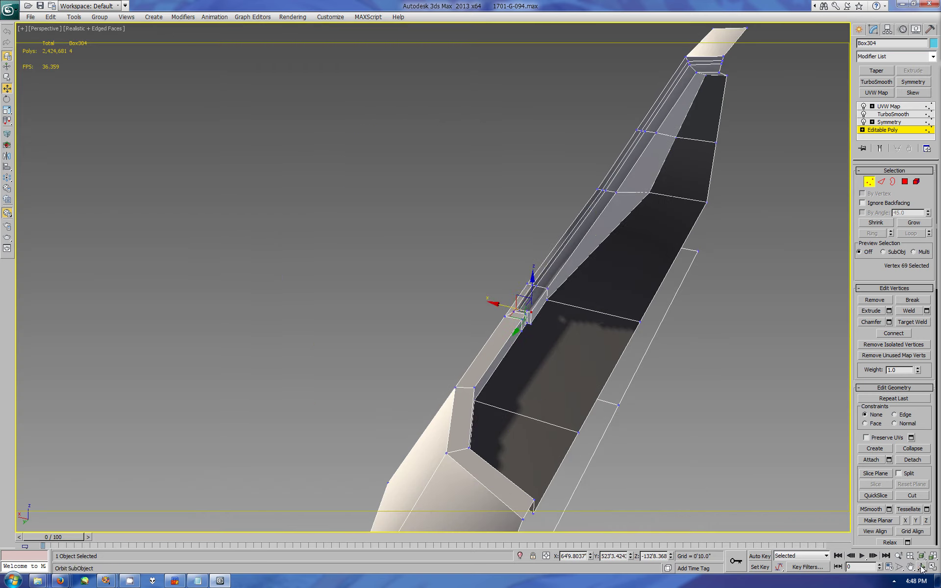
{"action": "middle_click_drag", "start_coordinate": [491, 294], "coordinate": [539, 304], "text": "alt"}
{"action": "left_click", "coordinate": [907, 182]}
{"action": "key", "text": "w"}
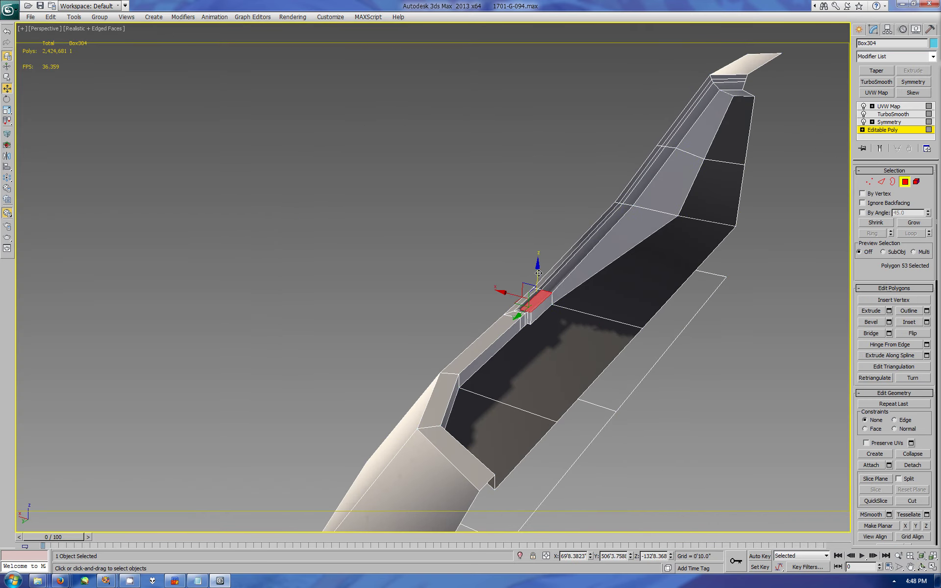
{"action": "left_click", "coordinate": [723, 90]}
Step: Toggle between the four-view layout and side view, enabling Arc Rotate
{"action": "key", "text": "alt+w"}
{"action": "right_click", "coordinate": [421, 421]}
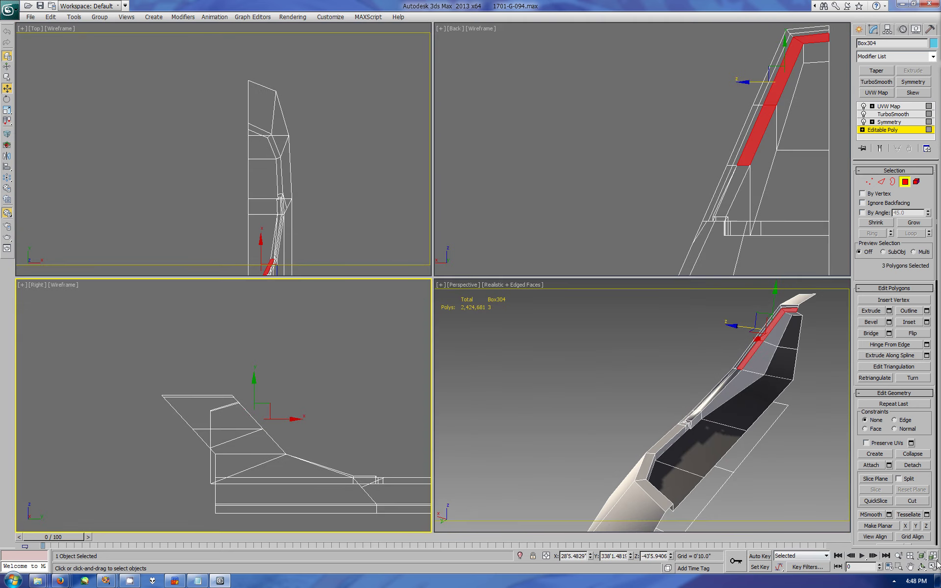
{"action": "key", "text": "alt+w"}
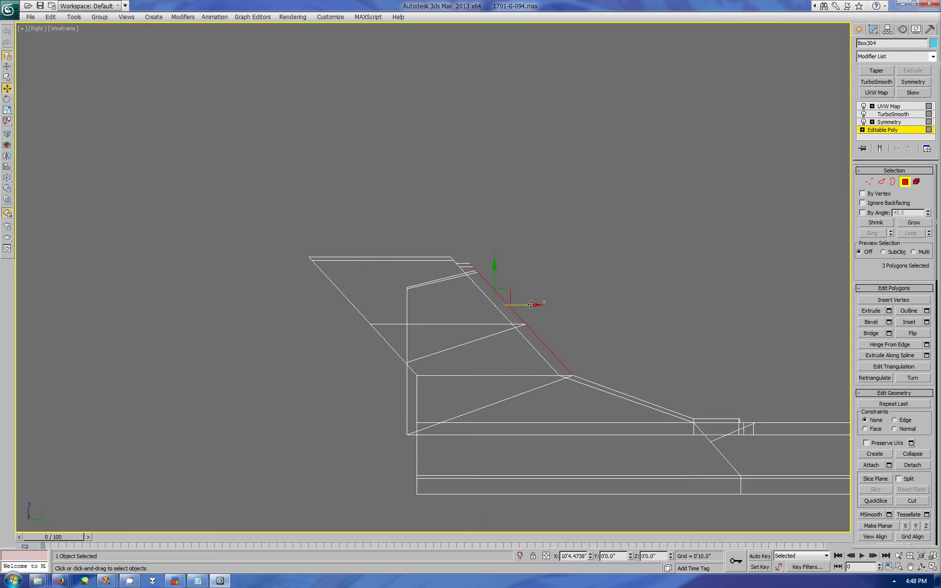
{"action": "left_click", "coordinate": [921, 568]}
{"action": "key", "text": "alt+w"}
{"action": "key", "text": "alt+w"}
{"action": "scroll", "coordinate": [556, 311], "scroll_direction": "up", "scroll_amount": 5}
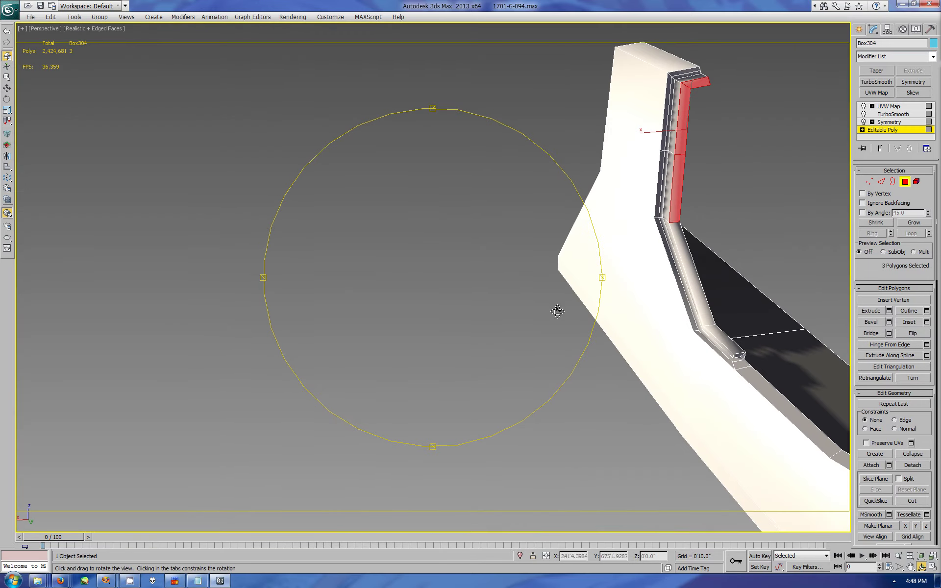
Step: Assign the seven rim-strip polygons to smoothing group 24
{"action": "key", "text": "w"}
{"action": "left_click", "coordinate": [859, 29]}
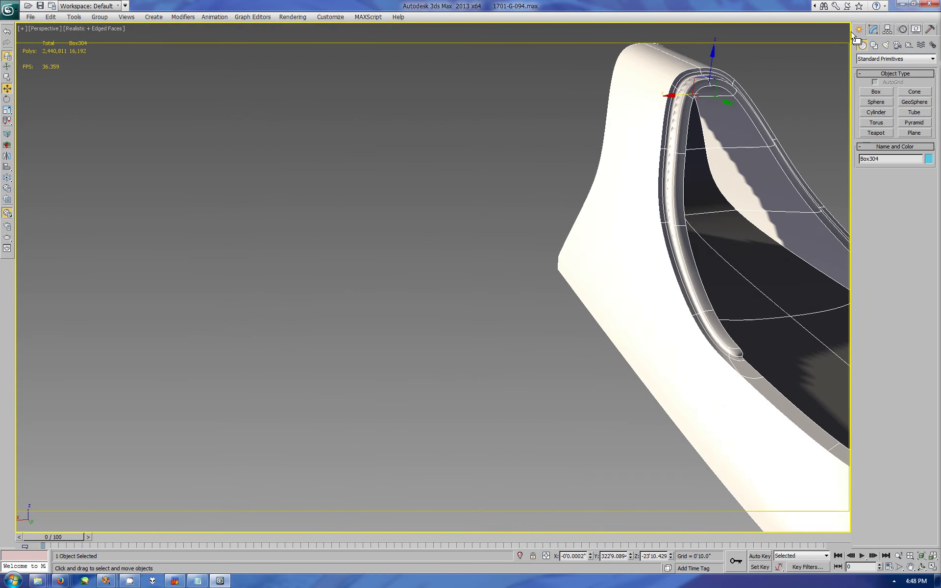
{"action": "key", "text": "shift+z"}
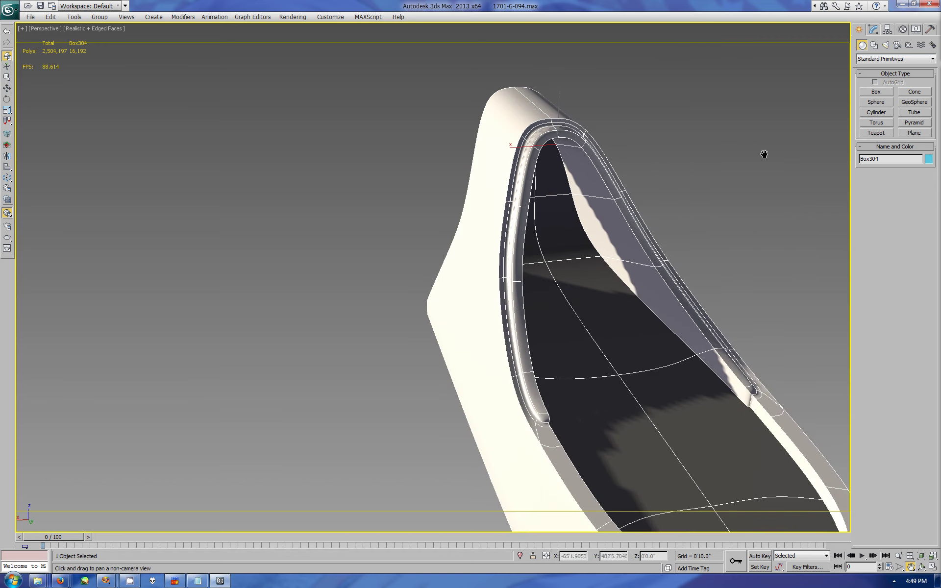
{"action": "left_click", "coordinate": [873, 30]}
{"action": "left_click", "coordinate": [883, 130]}
{"action": "left_click", "coordinate": [881, 182]}
{"action": "left_click", "coordinate": [905, 181]}
{"action": "key", "text": "w"}
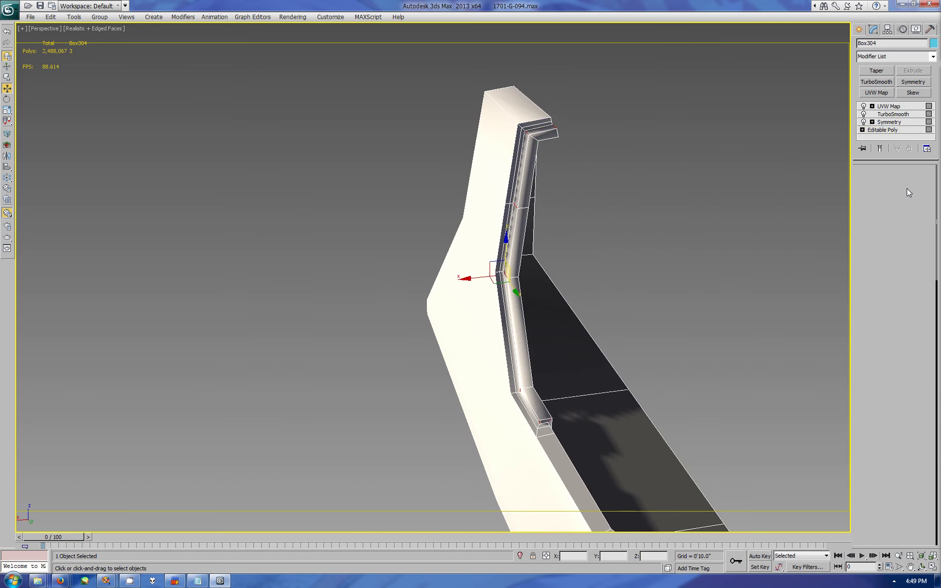
{"action": "left_click", "coordinate": [601, 450], "text": "ctrl"}
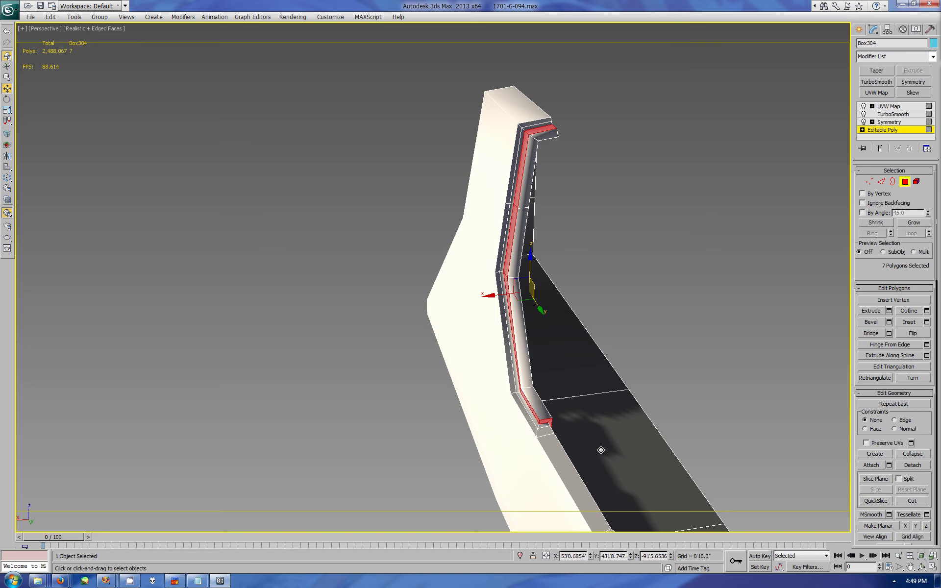
{"action": "scroll", "coordinate": [897, 392], "scroll_direction": "down", "scroll_amount": 5}
{"action": "scroll", "coordinate": [912, 427], "scroll_direction": "down", "scroll_amount": 3}
{"action": "left_click", "coordinate": [924, 445]}
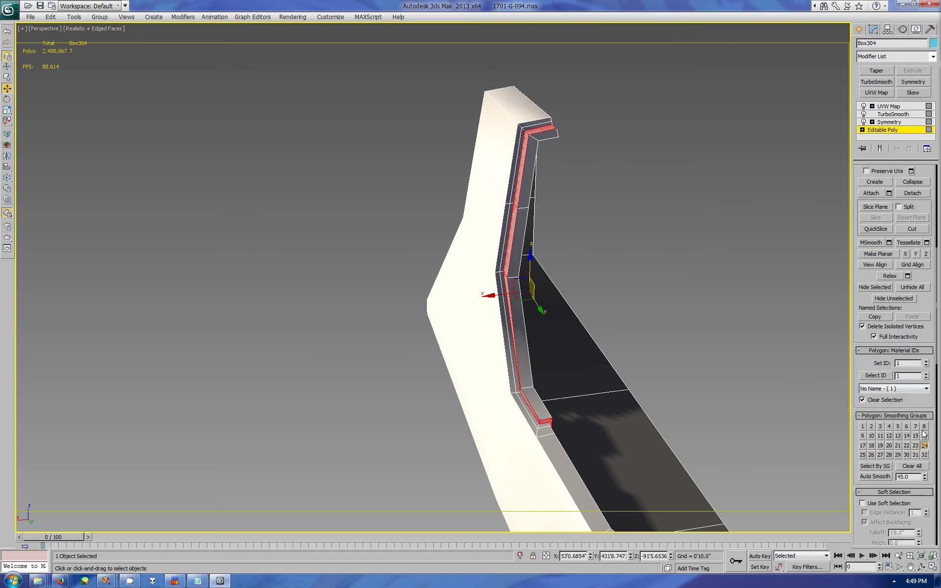
Step: Bridge the seven stored rim edges to fill the strip's gap
{"action": "left_click", "coordinate": [859, 29]}
{"action": "left_click", "coordinate": [922, 568]}
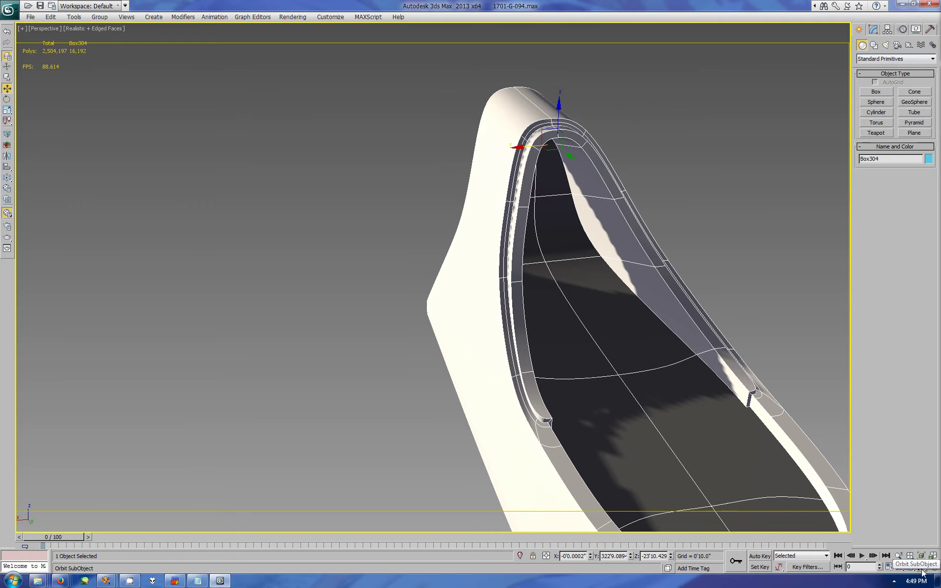
{"action": "mouse_move", "coordinate": [539, 294]}
{"action": "left_mouse_down"}
{"action": "mouse_move", "coordinate": [523, 301]}
{"action": "mouse_move", "coordinate": [517, 332]}
{"action": "mouse_move", "coordinate": [606, 348]}
{"action": "mouse_move", "coordinate": [516, 310]}
{"action": "mouse_move", "coordinate": [437, 336]}
{"action": "left_mouse_up"}
{"action": "left_click", "coordinate": [873, 30]}
{"action": "left_click", "coordinate": [881, 183]}
{"action": "key", "text": "w"}
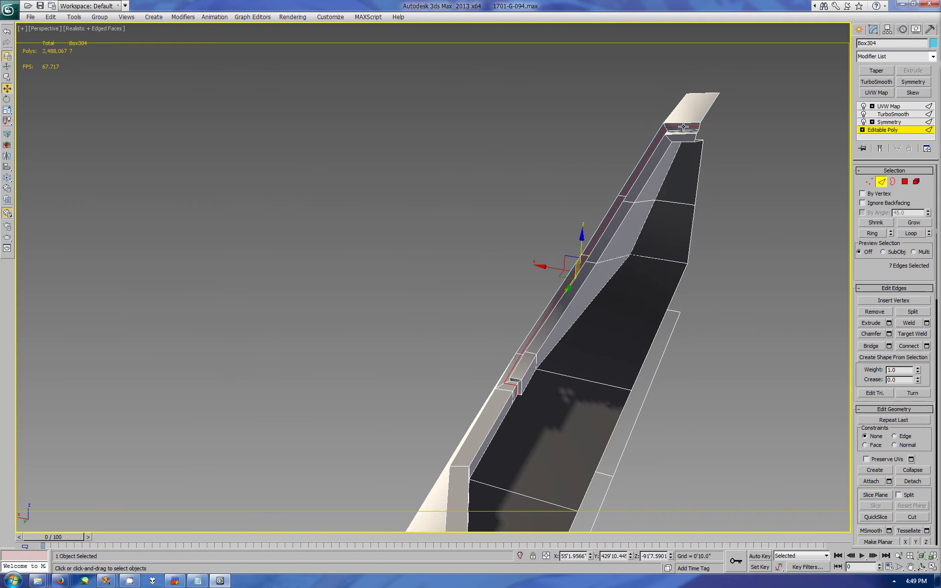
{"action": "left_click", "coordinate": [889, 346]}
{"action": "left_click", "coordinate": [343, 300]}
Step: Select polygons along the rim strip, from the top down to the step
{"action": "key", "text": "4"}
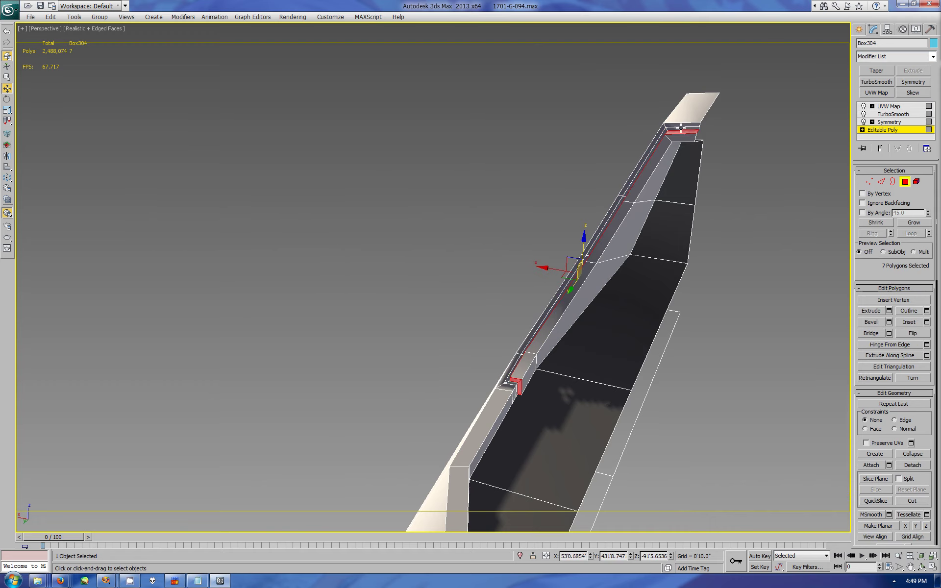
{"action": "left_click", "coordinate": [663, 135]}
{"action": "left_click", "coordinate": [593, 248], "text": "ctrl"}
{"action": "middle_click_drag", "start_coordinate": [592, 248], "coordinate": [678, 223], "text": "alt"}
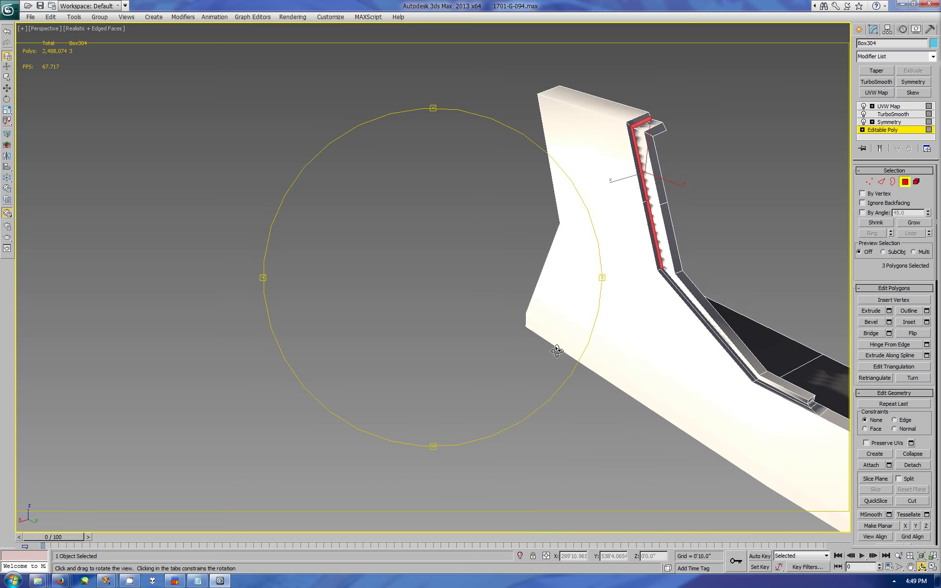
{"action": "left_click", "coordinate": [789, 389]}
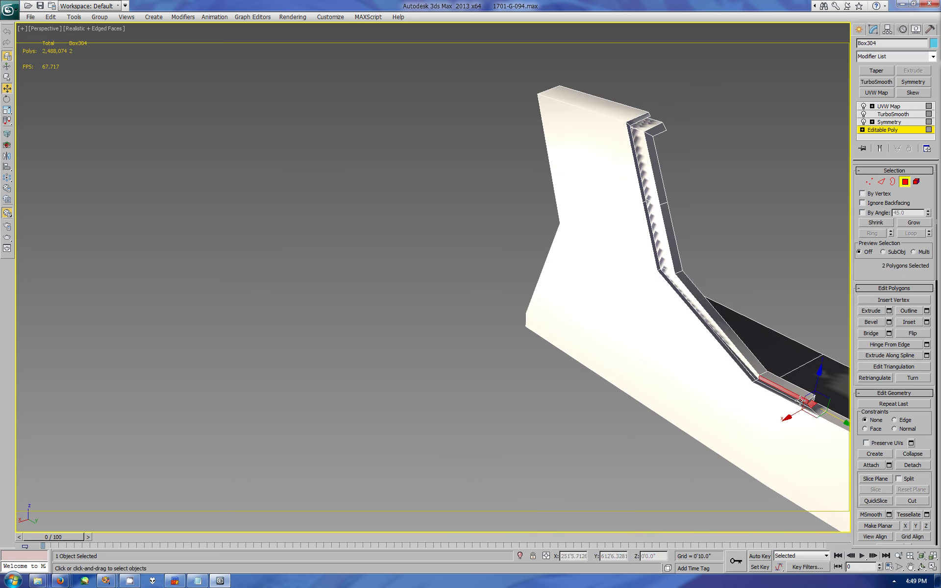
{"action": "left_click", "coordinate": [797, 378], "text": "ctrl"}
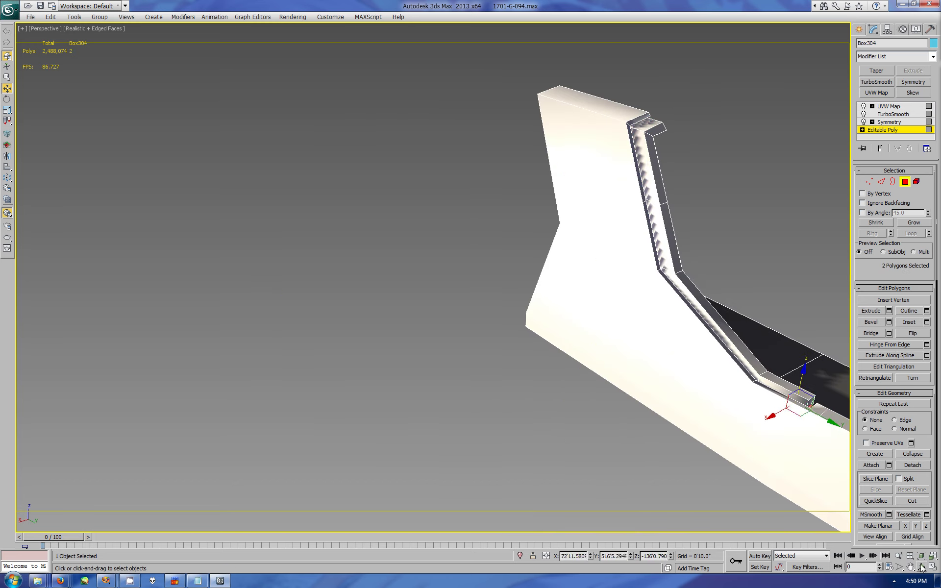
{"action": "middle_click_drag", "start_coordinate": [797, 378], "coordinate": [790, 411], "text": "alt"}
{"action": "left_click", "coordinate": [791, 410]}
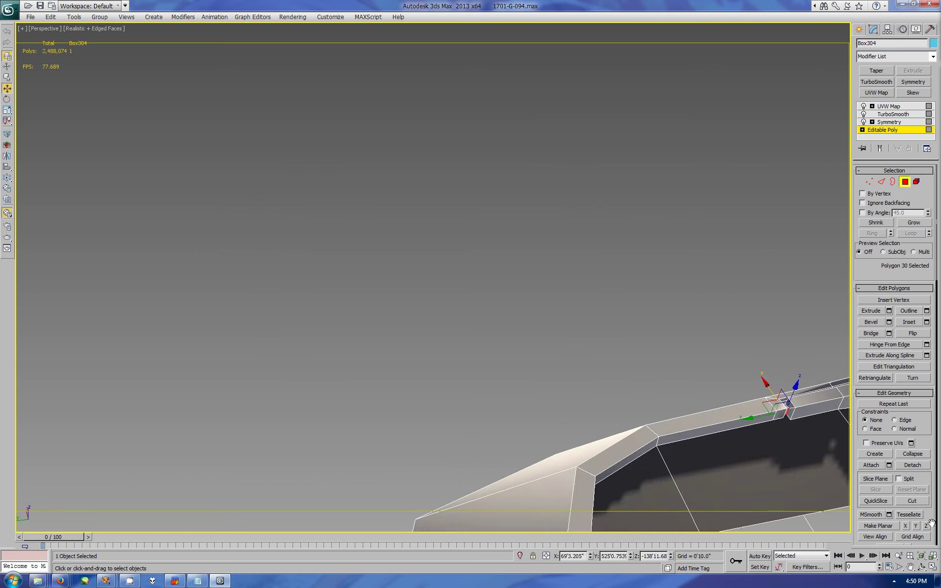
{"action": "middle_click_drag", "start_coordinate": [693, 342], "coordinate": [438, 391]}
Step: Slide the two step vertices left along the rim
{"action": "key", "text": "1"}
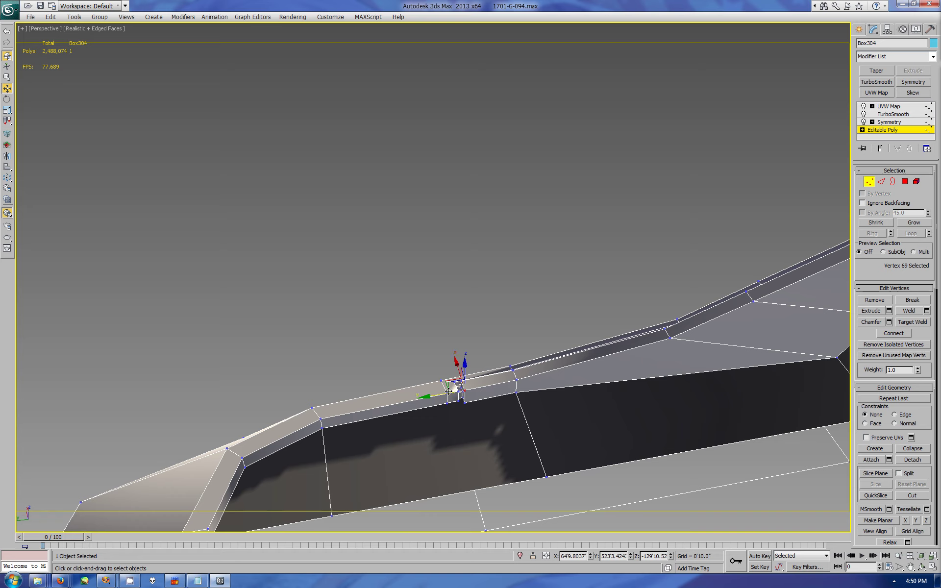
{"action": "key", "text": "w"}
{"action": "left_click", "coordinate": [447, 401]}
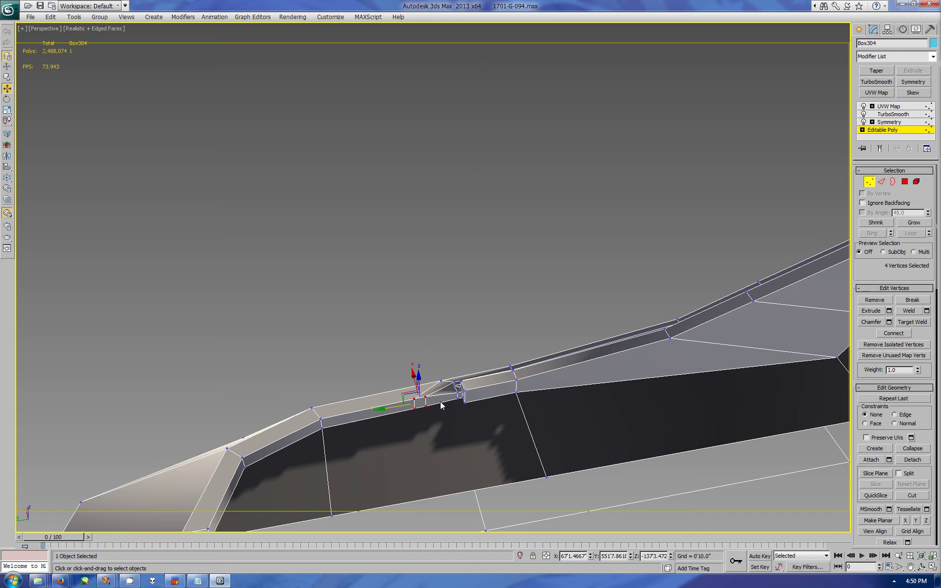
{"action": "left_click_drag", "start_coordinate": [441, 405], "coordinate": [401, 400]}
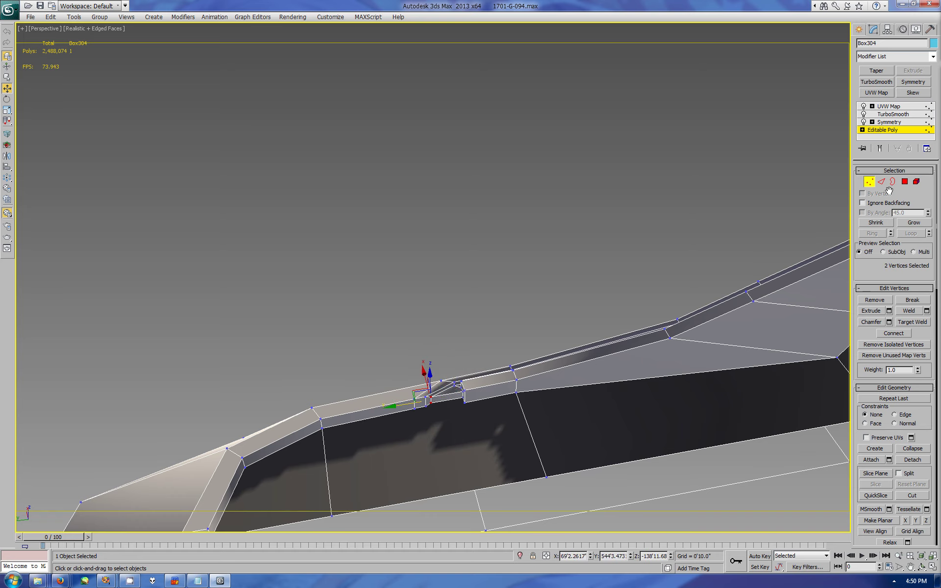
Step: Preview the smoothed canopy and orbit to look into its opening
{"action": "left_click", "coordinate": [859, 30]}
{"action": "left_click", "coordinate": [874, 29]}
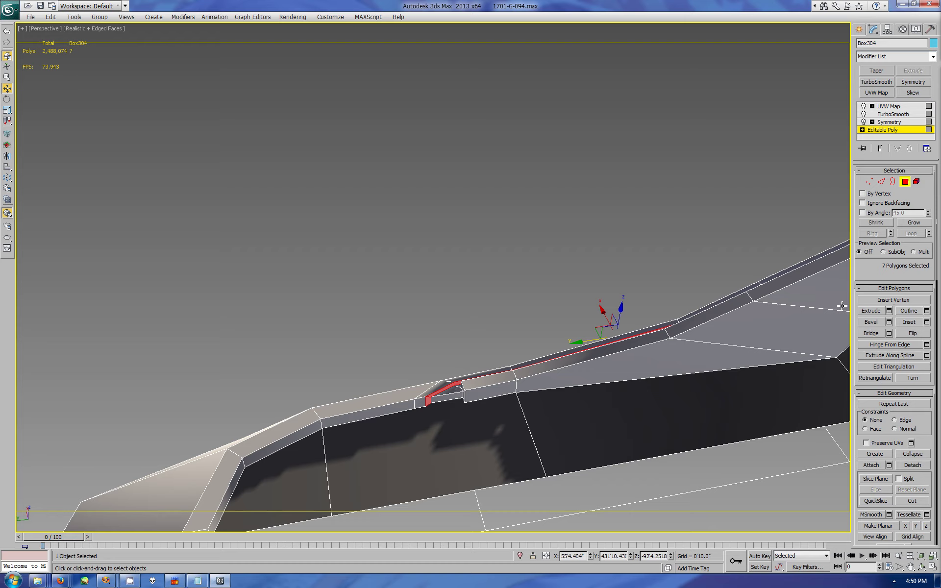
{"action": "scroll", "coordinate": [911, 490], "scroll_direction": "down", "scroll_amount": 5}
{"action": "left_click", "coordinate": [860, 30]}
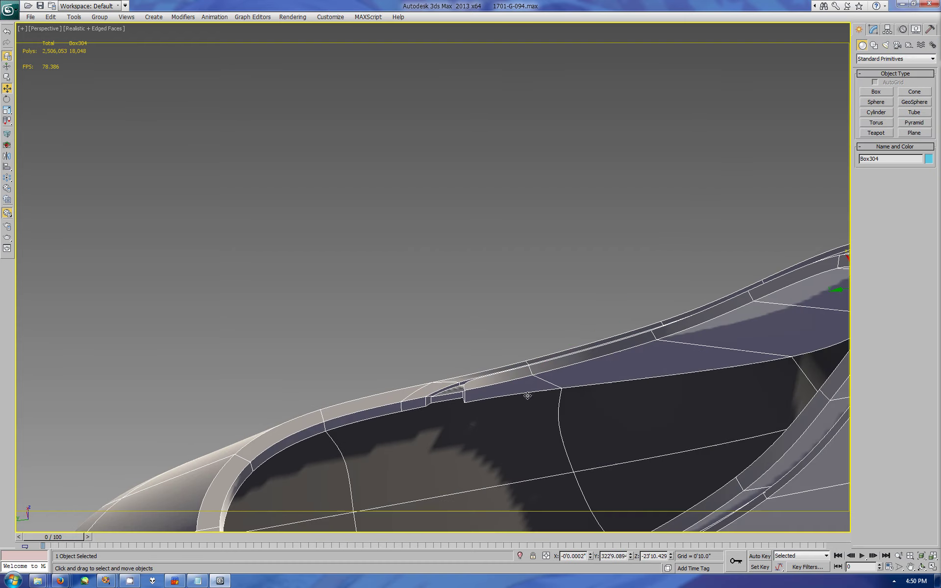
{"action": "mouse_move", "coordinate": [392, 269]}
{"action": "middle_mouse_down", "text": "alt"}
{"action": "mouse_move", "coordinate": [434, 268]}
{"action": "mouse_move", "coordinate": [314, 275]}
{"action": "mouse_move", "coordinate": [531, 310]}
{"action": "middle_mouse_up", "text": "alt"}
{"action": "mouse_move", "coordinate": [530, 309]}
{"action": "left_mouse_down"}
{"action": "mouse_move", "coordinate": [420, 294]}
{"action": "mouse_move", "coordinate": [521, 343]}
{"action": "mouse_move", "coordinate": [599, 353]}
{"action": "mouse_move", "coordinate": [559, 328]}
{"action": "mouse_move", "coordinate": [342, 300]}
{"action": "left_mouse_up"}
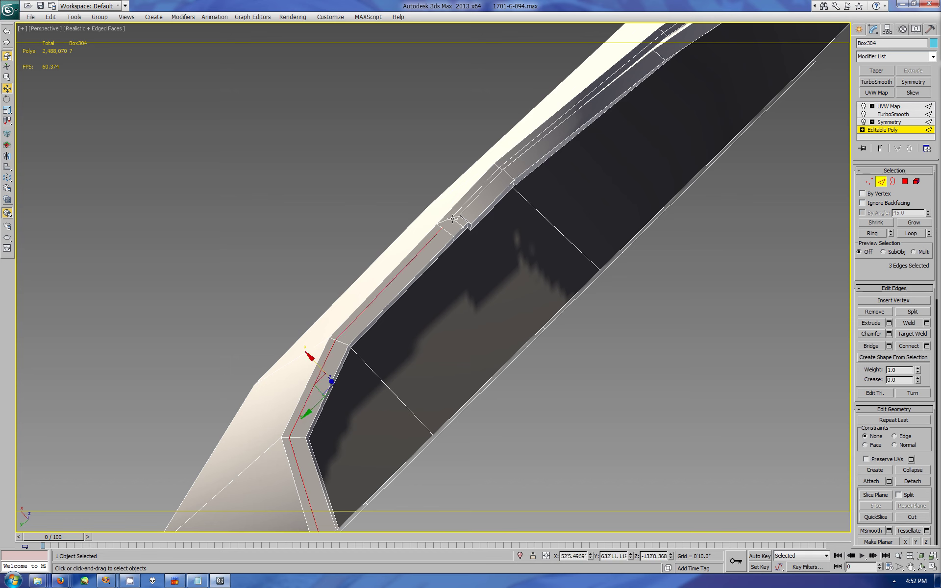
Step: Remove three redundant edges around the rim step, then orbit to inspect the ledge
{"action": "left_click", "coordinate": [452, 221]}
{"action": "key", "text": "BackSpace"}
{"action": "key", "text": "1"}
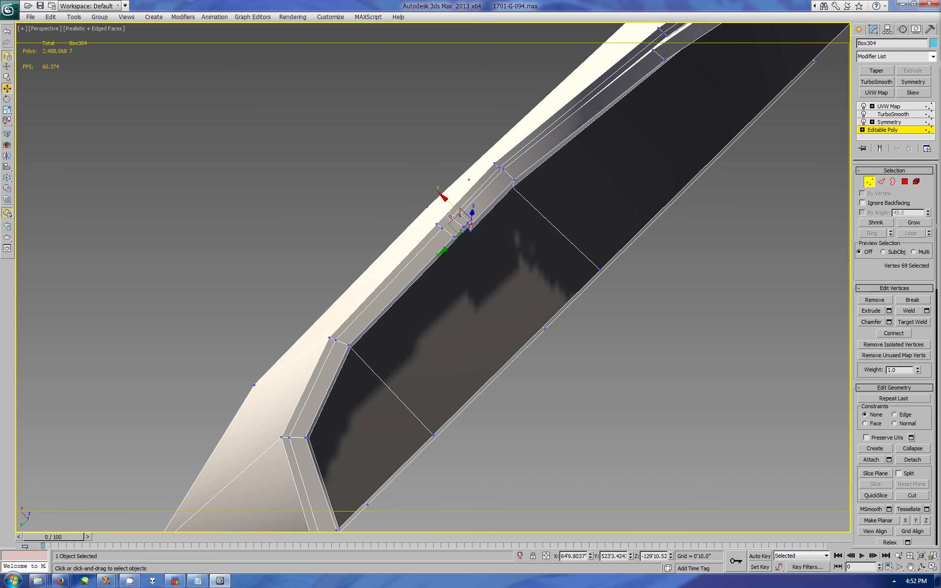
{"action": "key", "text": "2"}
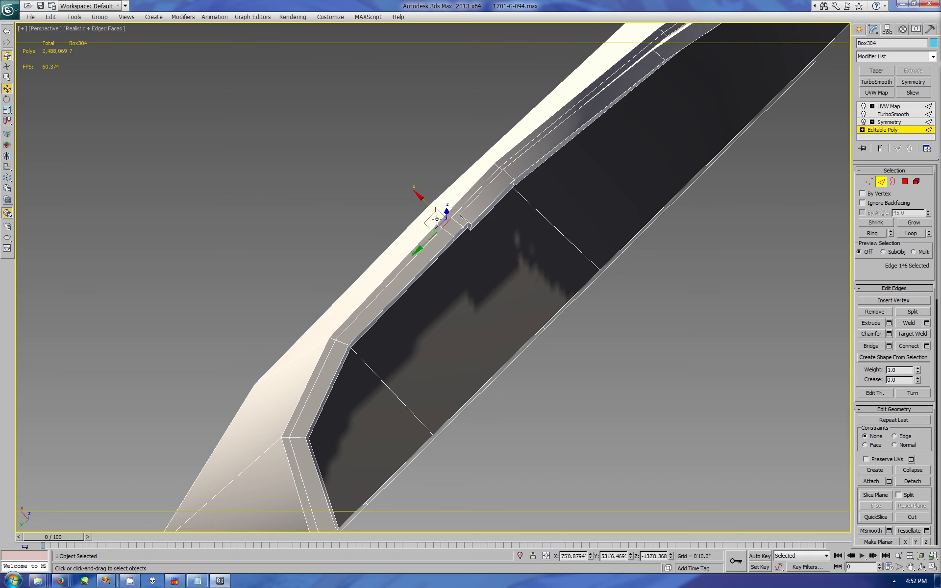
{"action": "left_click", "coordinate": [434, 220]}
{"action": "left_click", "coordinate": [463, 234]}
{"action": "key", "text": "BackSpace"}
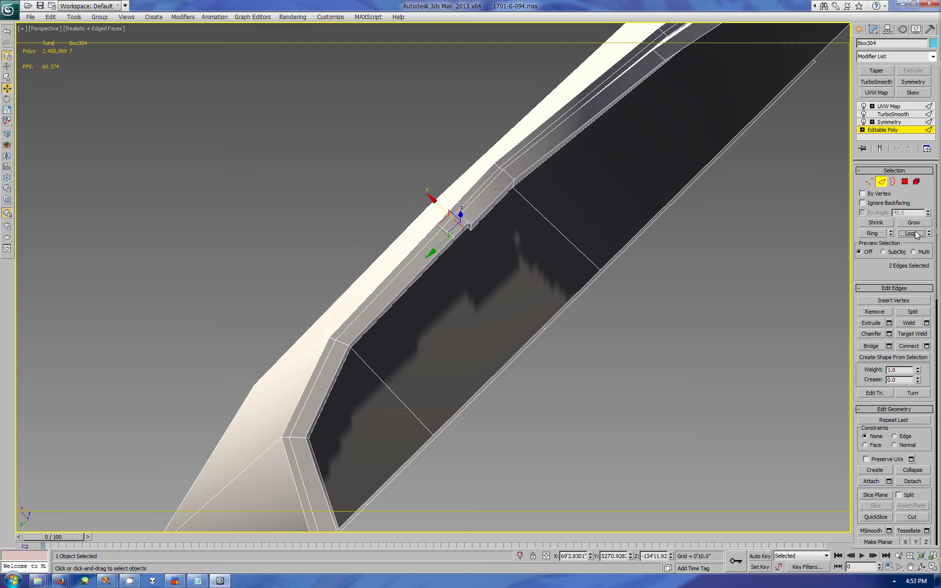
{"action": "mouse_move", "coordinate": [466, 235]}
{"action": "middle_mouse_down", "text": "alt"}
{"action": "mouse_move", "coordinate": [551, 309]}
{"action": "mouse_move", "coordinate": [509, 284]}
{"action": "middle_mouse_up", "text": "alt"}
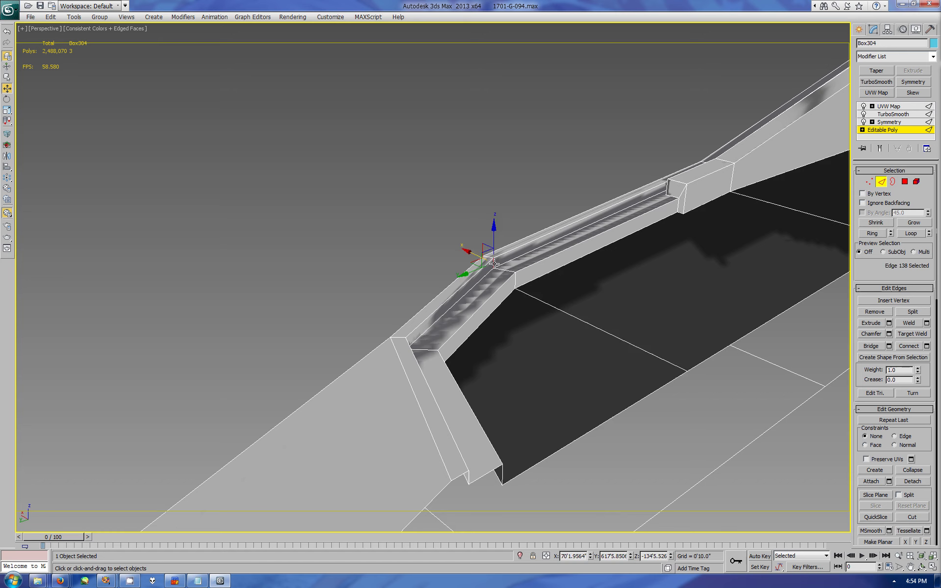
Step: Move the stair polygons from smoothing group 3 to group 2 and preview the smoothed canopy
{"action": "key", "text": "4"}
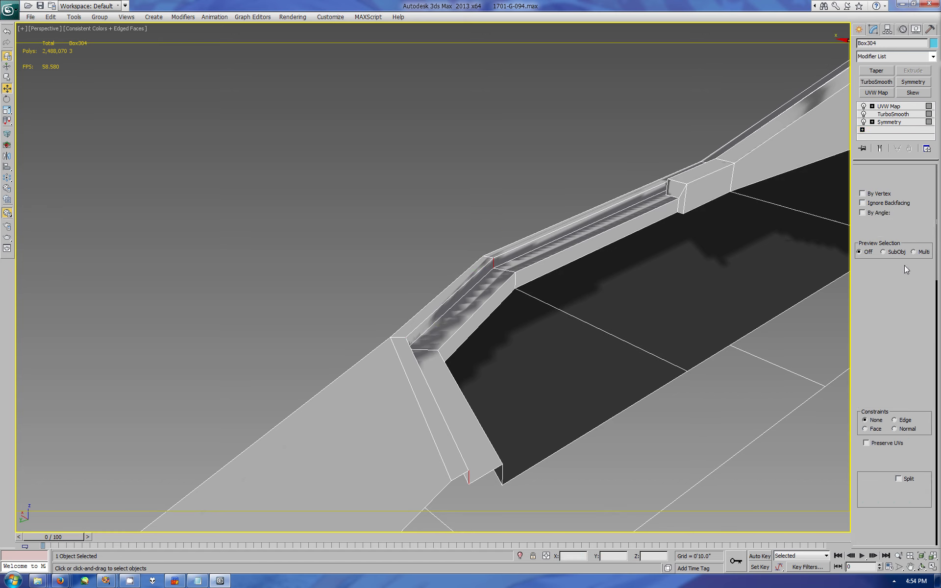
{"action": "left_click", "coordinate": [880, 405]}
{"action": "left_click", "coordinate": [872, 404]}
{"action": "left_click", "coordinate": [859, 29]}
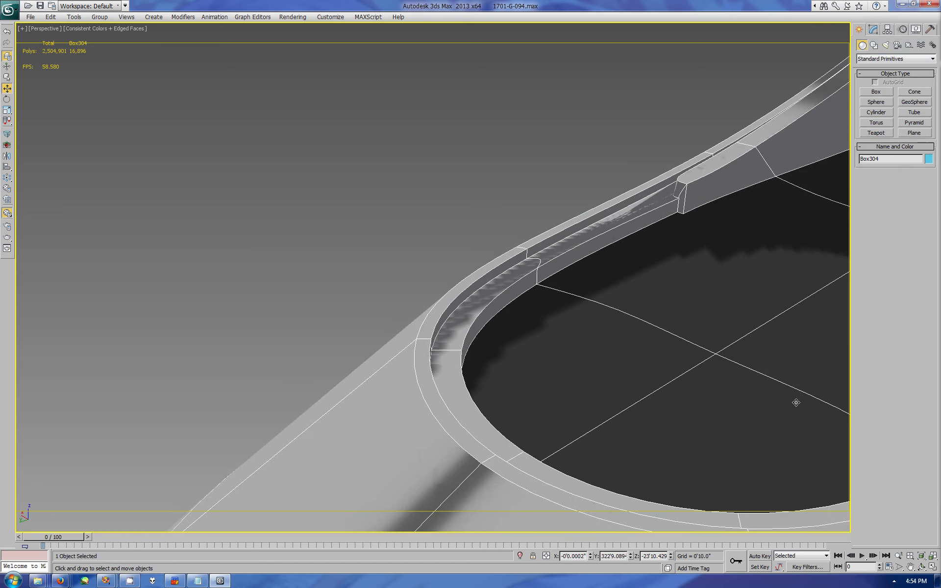
{"action": "middle_click_drag", "start_coordinate": [794, 400], "coordinate": [421, 294]}
{"action": "scroll", "coordinate": [490, 319], "scroll_direction": "down", "scroll_amount": 5}
{"action": "scroll", "coordinate": [487, 219], "scroll_direction": "up", "scroll_amount": 3}
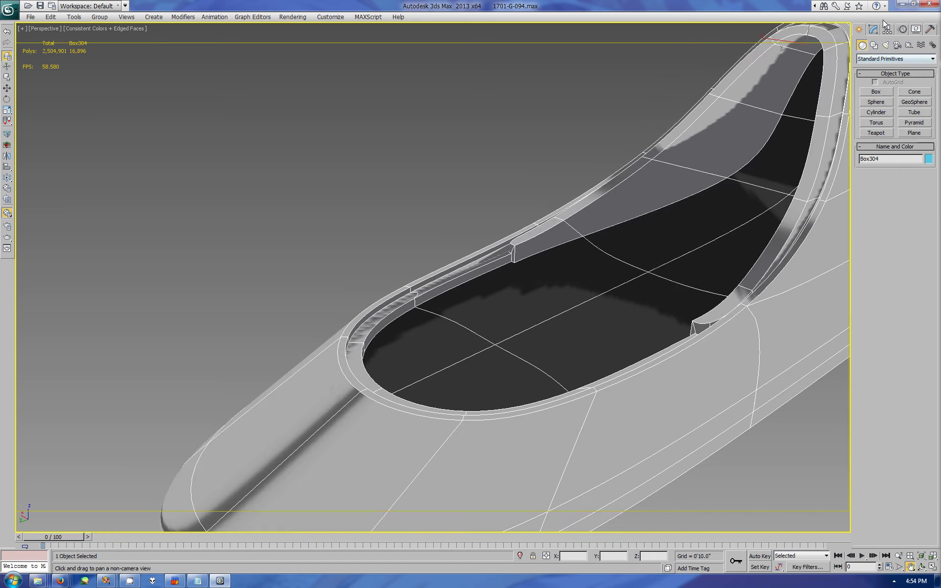
Step: Inspect the smoothed canopy opening close up after switching the base mesh to vertex editing
{"action": "left_click", "coordinate": [873, 30]}
{"action": "key", "text": "1"}
{"action": "key", "text": "w"}
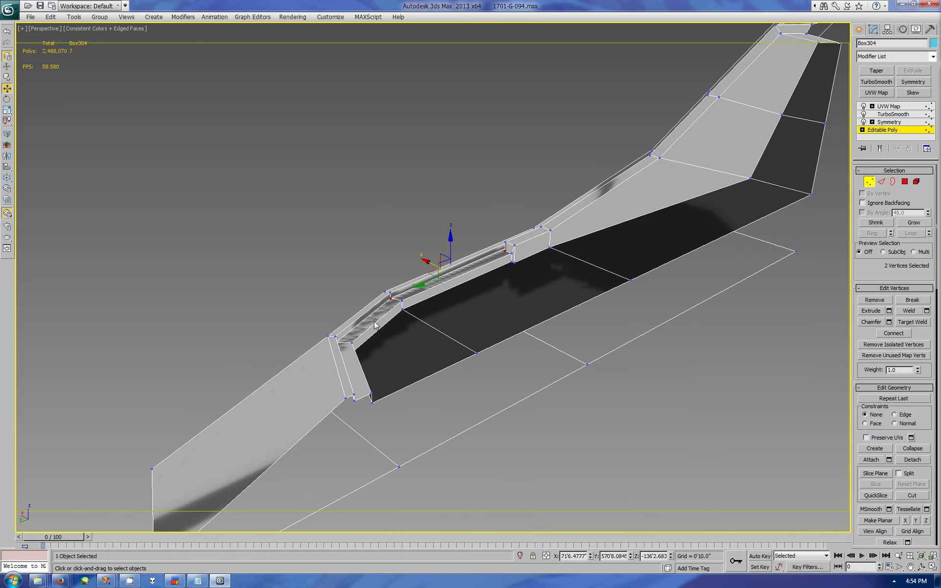
{"action": "left_click", "coordinate": [859, 29]}
{"action": "left_click", "coordinate": [922, 567]}
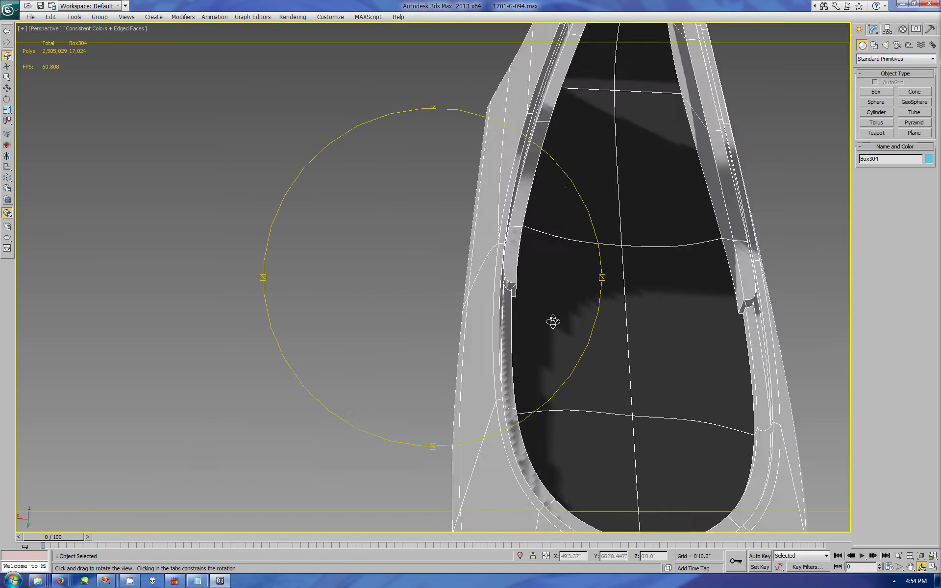
{"action": "mouse_move", "coordinate": [552, 321]}
{"action": "left_mouse_down"}
{"action": "mouse_move", "coordinate": [609, 300]}
{"action": "mouse_move", "coordinate": [529, 319]}
{"action": "mouse_move", "coordinate": [460, 280]}
{"action": "left_mouse_up"}
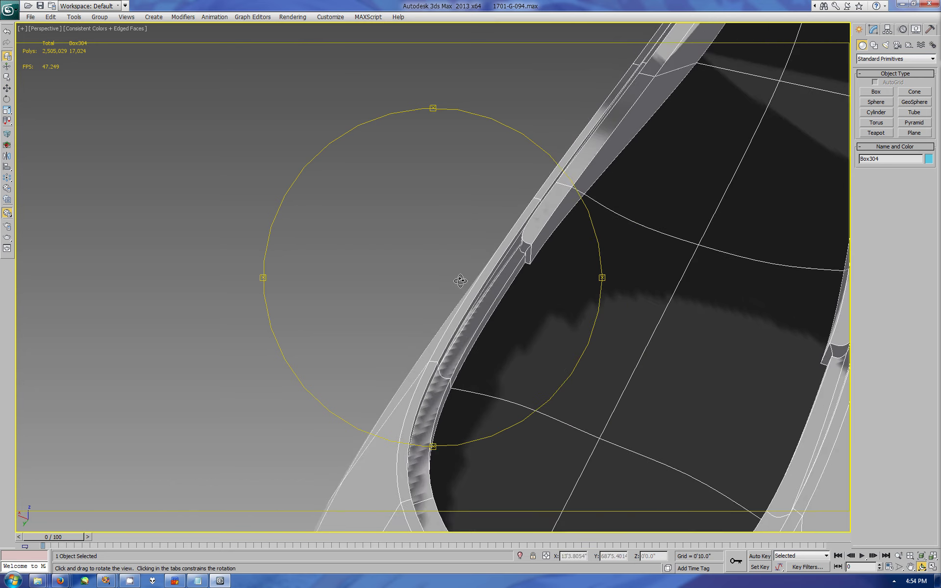
Step: Slide the two step polygons down along the canopy rim and preview the smoothing
{"action": "left_click", "coordinate": [873, 29]}
{"action": "key", "text": "4"}
{"action": "key", "text": "w"}
{"action": "left_click", "coordinate": [515, 260]}
{"action": "left_click_drag", "start_coordinate": [514, 262], "coordinate": [464, 327]}
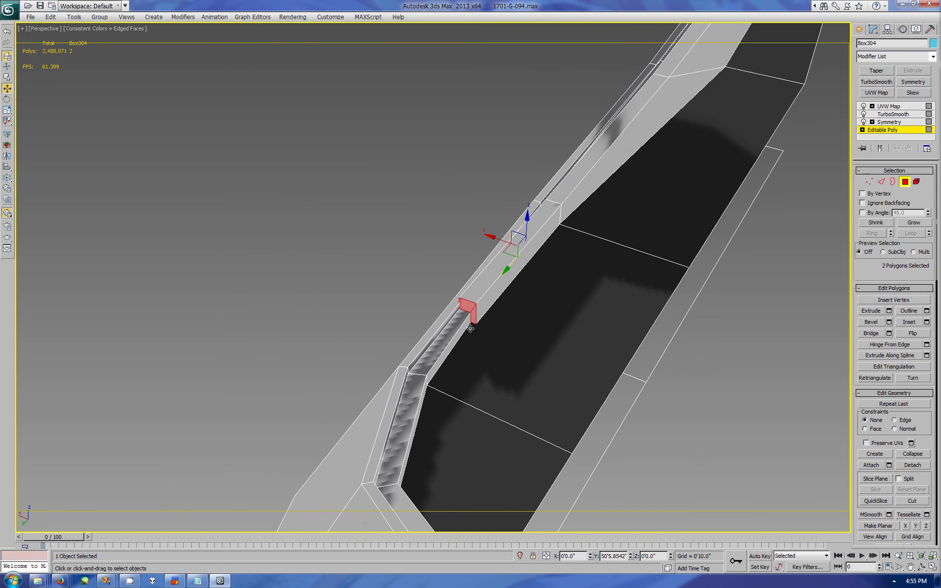
{"action": "left_click", "coordinate": [859, 30]}
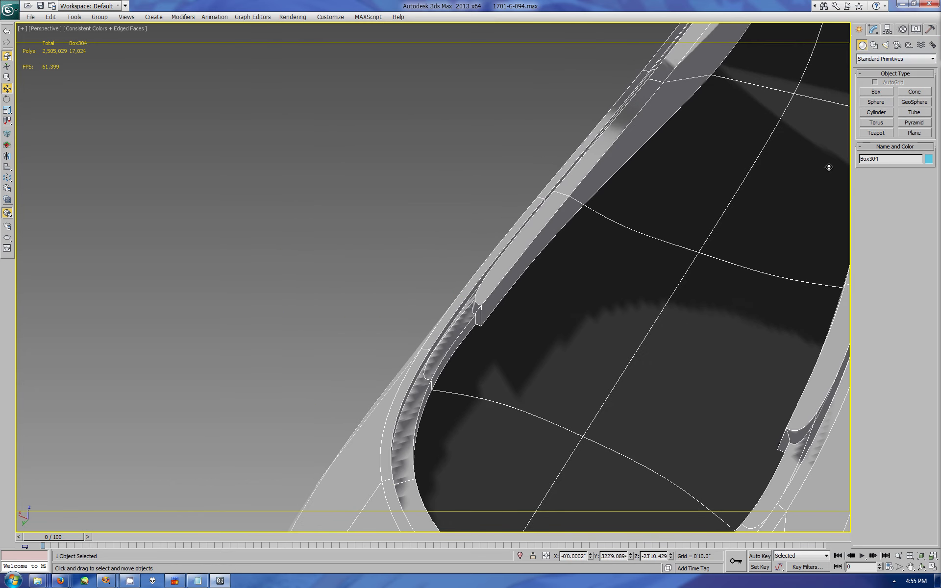
{"action": "left_click", "coordinate": [873, 29]}
Step: Add a rim polygon to the selection and orbit the smoothed model round to the stair landing
{"action": "left_click", "coordinate": [889, 130]}
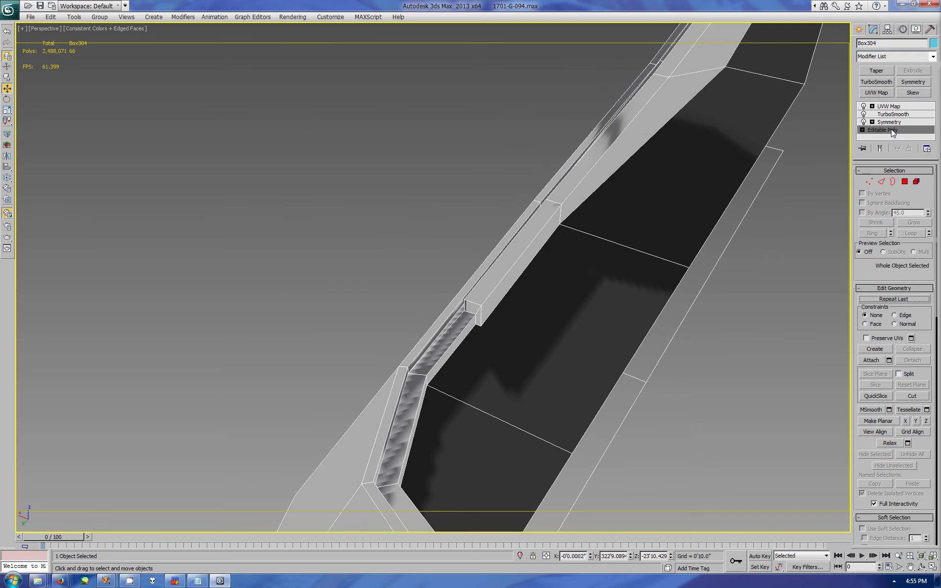
{"action": "left_click", "coordinate": [905, 182]}
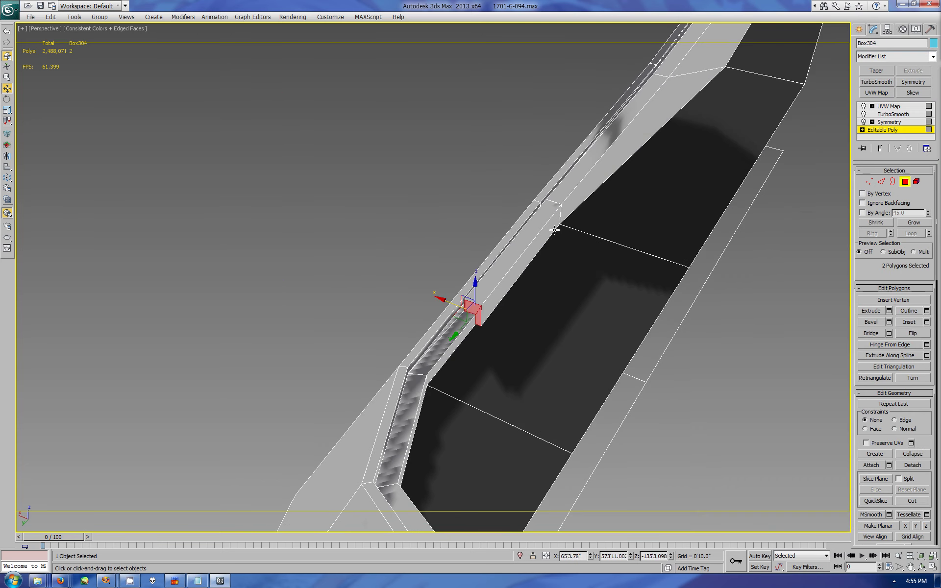
{"action": "left_click", "coordinate": [602, 157], "text": "ctrl"}
{"action": "middle_click_drag", "start_coordinate": [603, 157], "coordinate": [547, 153], "text": "alt"}
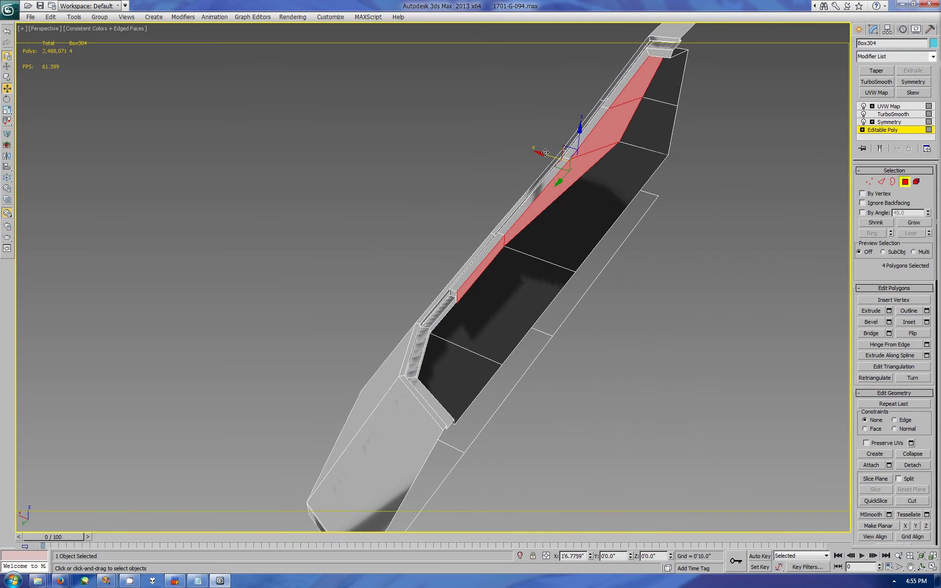
{"action": "left_click", "coordinate": [859, 29]}
{"action": "left_click", "coordinate": [922, 567]}
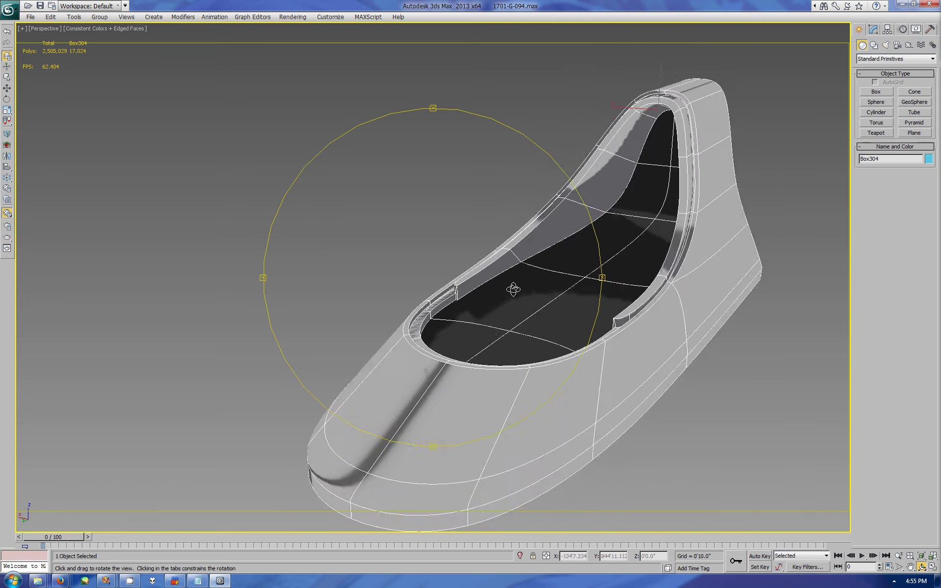
{"action": "left_click_drag", "start_coordinate": [510, 337], "coordinate": [540, 294]}
Step: Select the ledge's front and side faces beside the stairs and inspect the smoothed rim close up
{"action": "left_click", "coordinate": [873, 30]}
{"action": "left_click", "coordinate": [883, 129]}
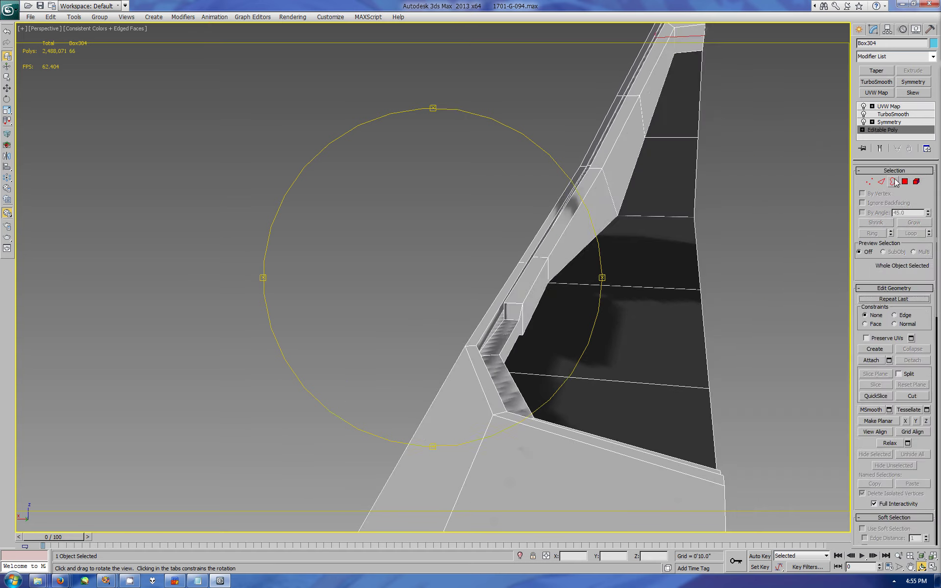
{"action": "key", "text": "4"}
{"action": "key", "text": "w"}
{"action": "left_click", "coordinate": [511, 315]}
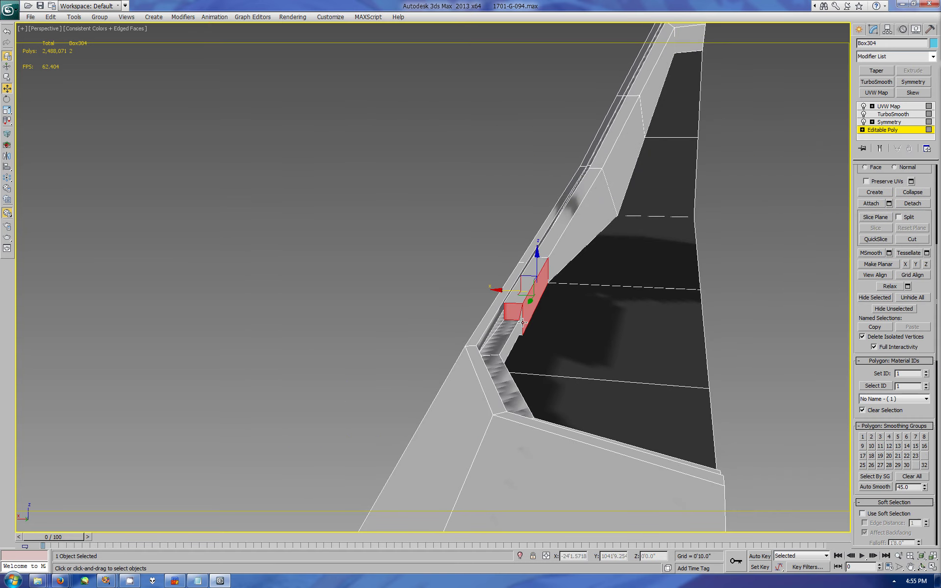
{"action": "left_click", "coordinate": [521, 323], "text": "ctrl"}
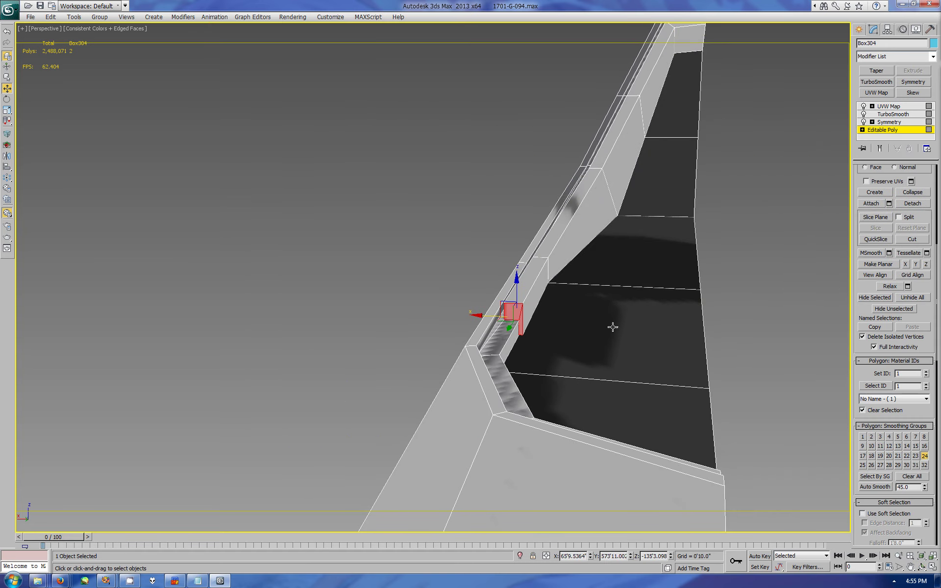
{"action": "left_click", "coordinate": [860, 30]}
{"action": "key", "text": "ctrl+r"}
{"action": "left_click_drag", "start_coordinate": [568, 290], "coordinate": [488, 369]}
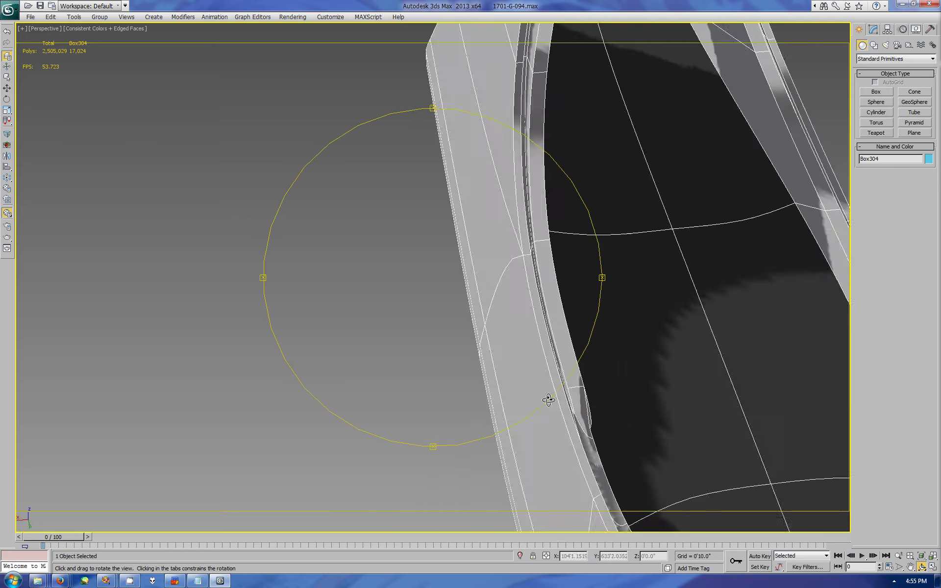
Step: Select the ledge-top edge ring, convert it to polygons, and deselect those near the stairs
{"action": "left_click", "coordinate": [873, 30]}
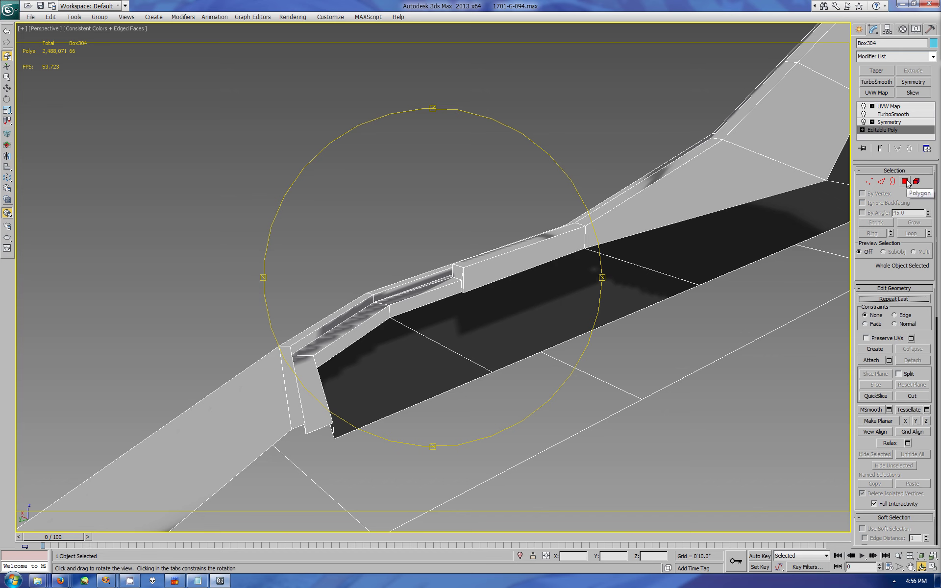
{"action": "key", "text": "Escape"}
{"action": "key", "text": "2"}
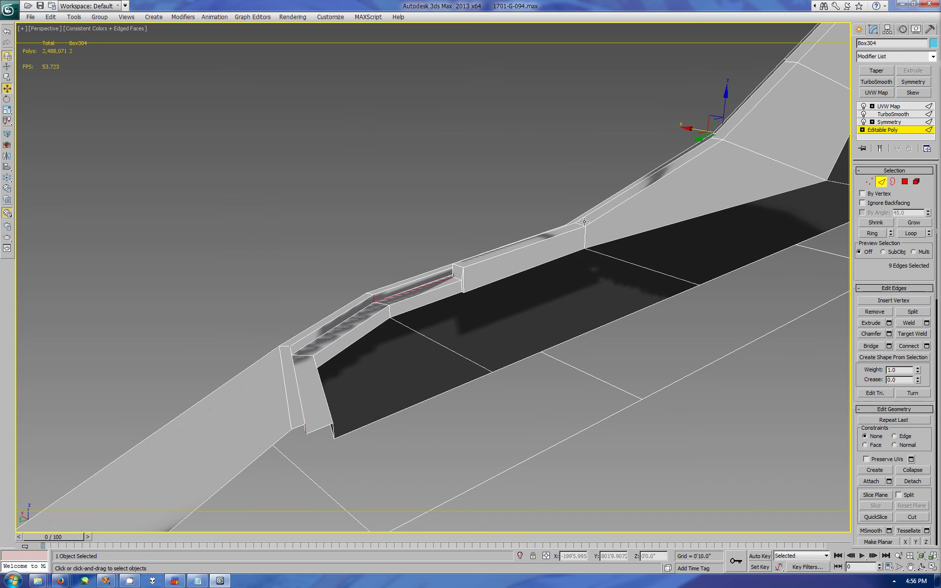
{"action": "left_click", "coordinate": [580, 225]}
{"action": "key", "text": "alt+r"}
{"action": "left_click", "coordinate": [904, 181], "text": "ctrl"}
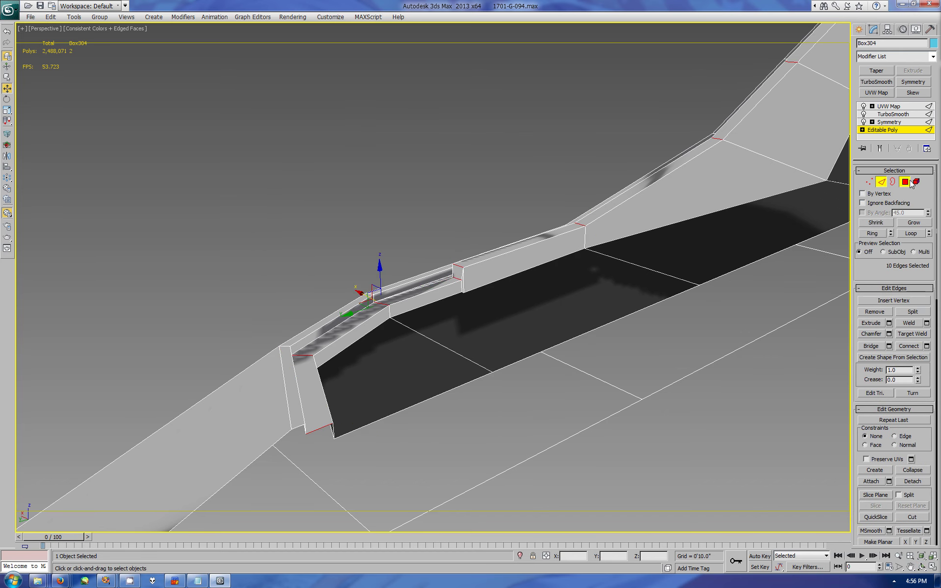
{"action": "left_click_drag", "start_coordinate": [294, 294], "coordinate": [384, 448], "text": "alt"}
{"action": "scroll", "coordinate": [880, 460], "scroll_direction": "down", "scroll_amount": 5}
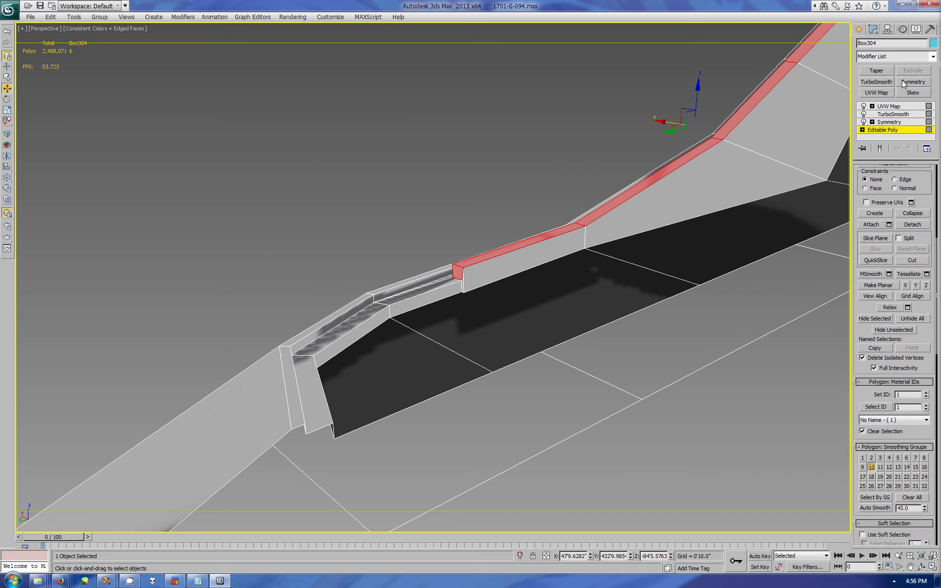
Step: Compare the selected ledge polygons on the cage against the smoothed result
{"action": "key", "text": "4"}
{"action": "left_click", "coordinate": [873, 29]}
{"action": "left_click", "coordinate": [882, 130]}
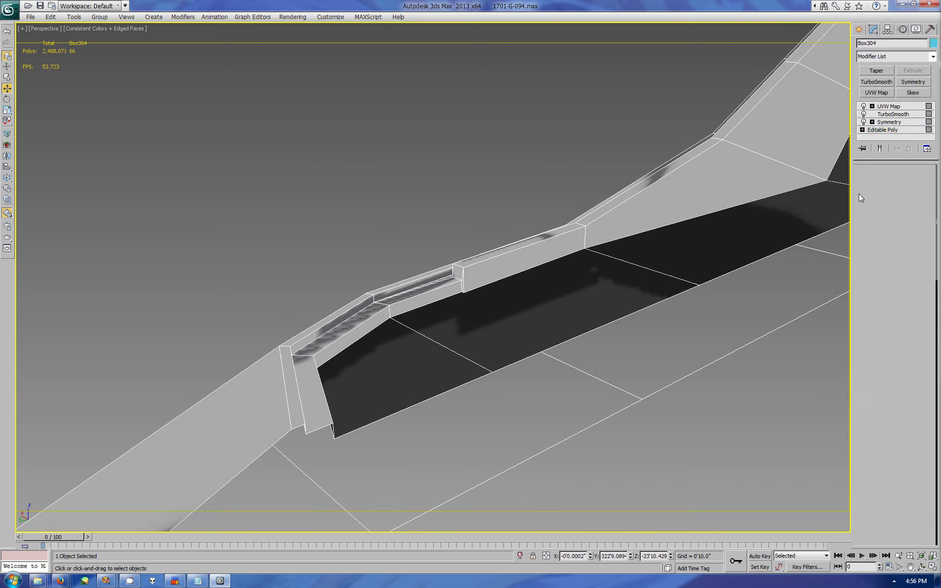
{"action": "left_click", "coordinate": [904, 181]}
{"action": "scroll", "coordinate": [859, 422], "scroll_direction": "down", "scroll_amount": 5}
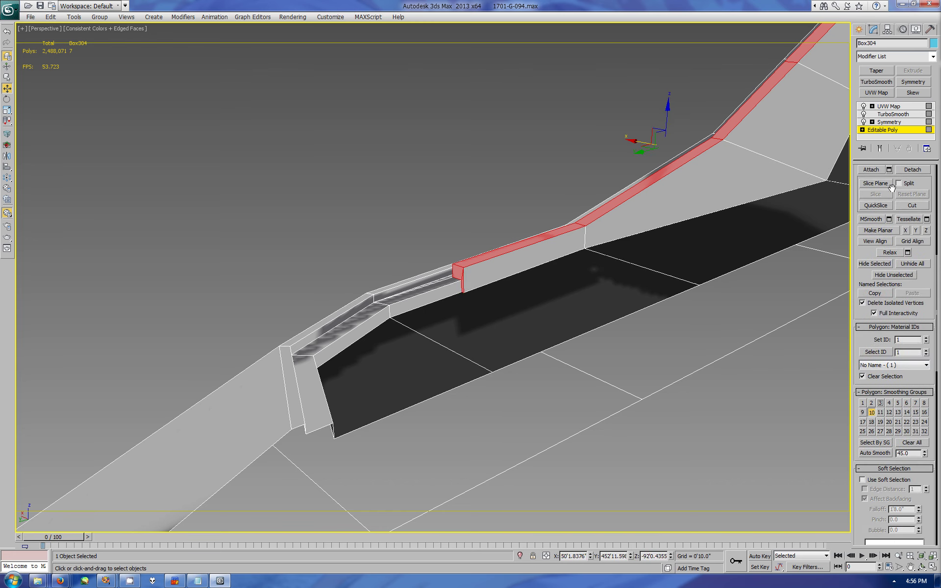
{"action": "left_click", "coordinate": [859, 29]}
{"action": "left_click", "coordinate": [882, 130]}
Step: Connect the two ledge-top edges with 1 segment, pinch -65 and an adjusted slide
{"action": "left_click", "coordinate": [881, 182]}
{"action": "left_click", "coordinate": [448, 248]}
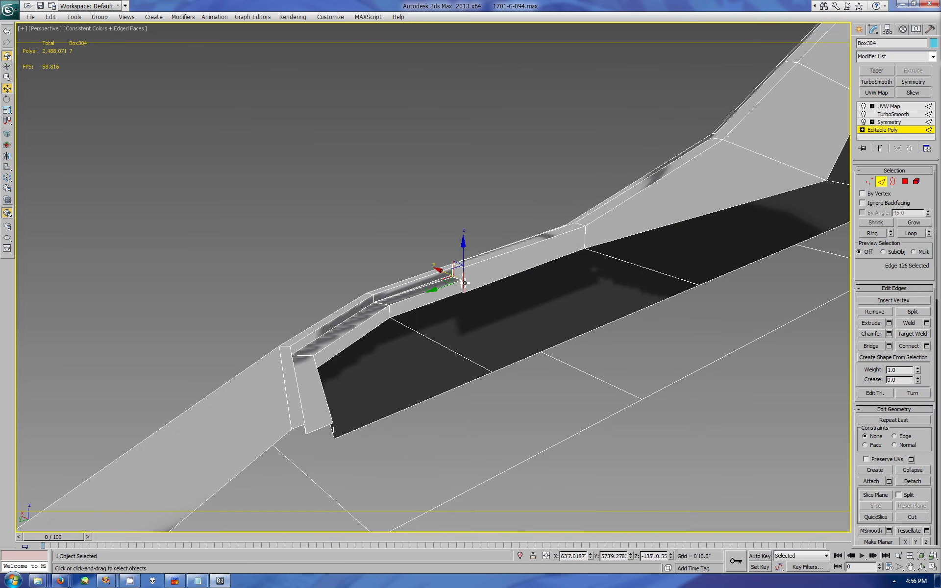
{"action": "left_click", "coordinate": [568, 235], "text": "ctrl"}
{"action": "left_click", "coordinate": [926, 346]}
{"action": "left_click_drag", "start_coordinate": [402, 255], "coordinate": [613, 323]}
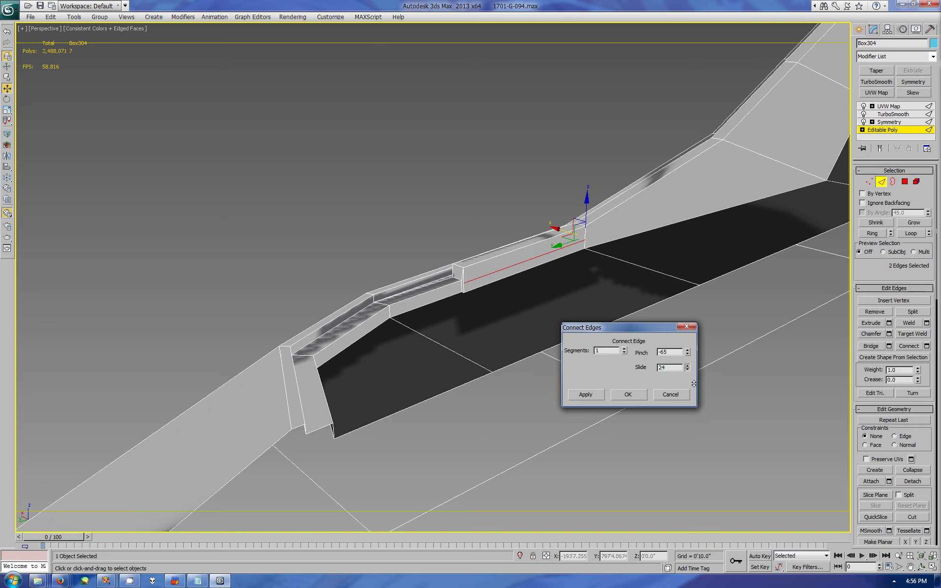
{"action": "left_click", "coordinate": [582, 390]}
Step: Select the two ledge-end vertices and a ledge edge, then preview the smoothing
{"action": "left_click", "coordinate": [686, 320]}
{"action": "key", "text": "1"}
{"action": "left_click", "coordinate": [467, 281]}
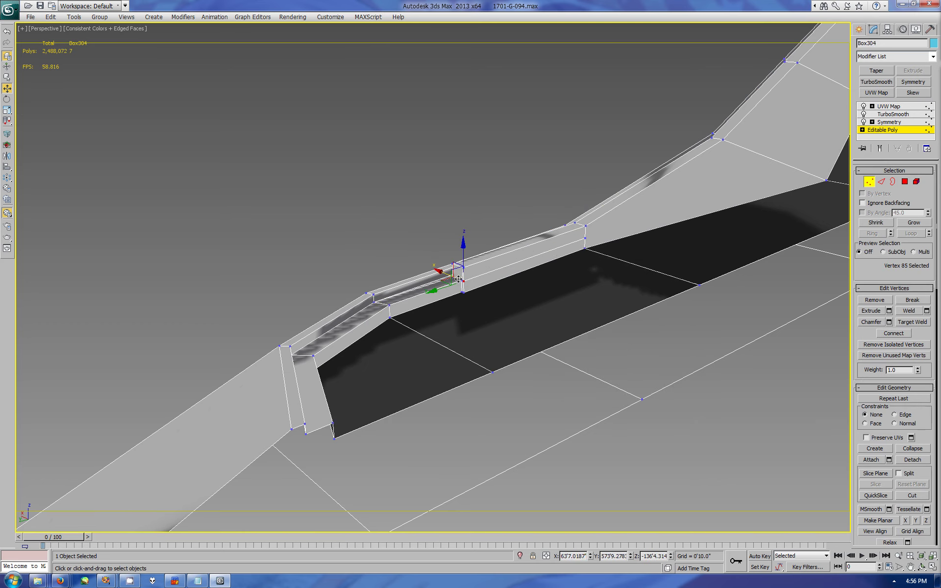
{"action": "left_click", "coordinate": [467, 296], "text": "ctrl"}
{"action": "left_click", "coordinate": [881, 181]}
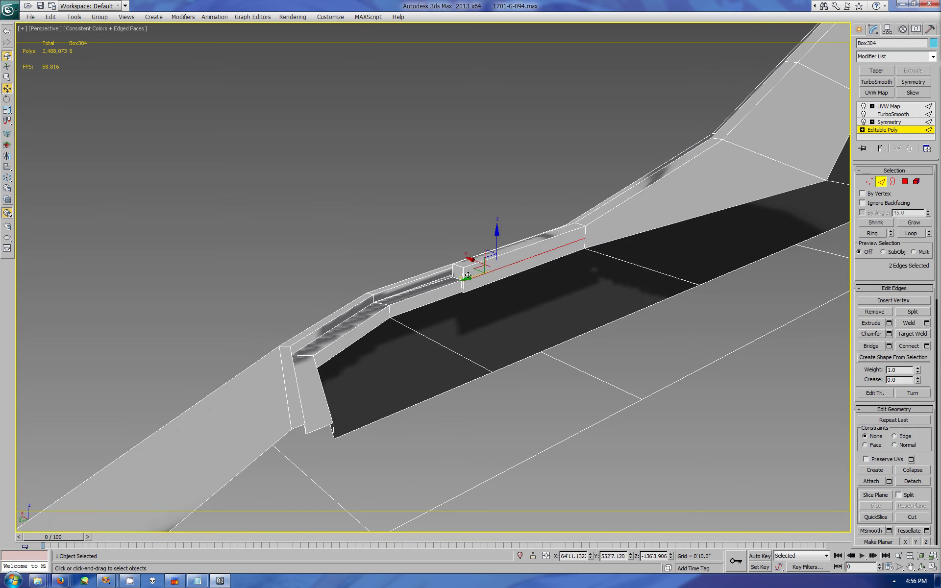
{"action": "left_click", "coordinate": [462, 275]}
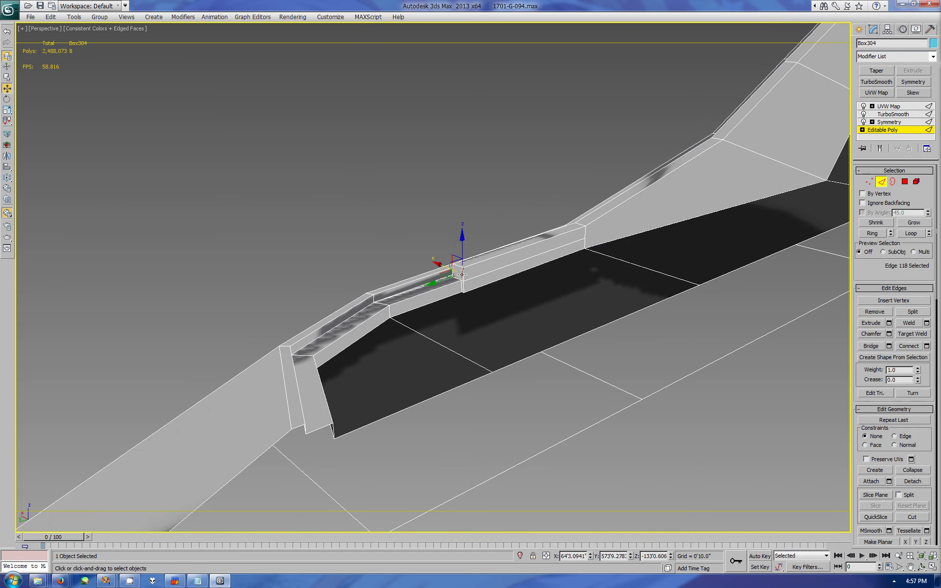
{"action": "left_click", "coordinate": [857, 30]}
Step: Add a second connecting edge slid toward the ledge end and check it from the stair side
{"action": "left_click", "coordinate": [873, 29]}
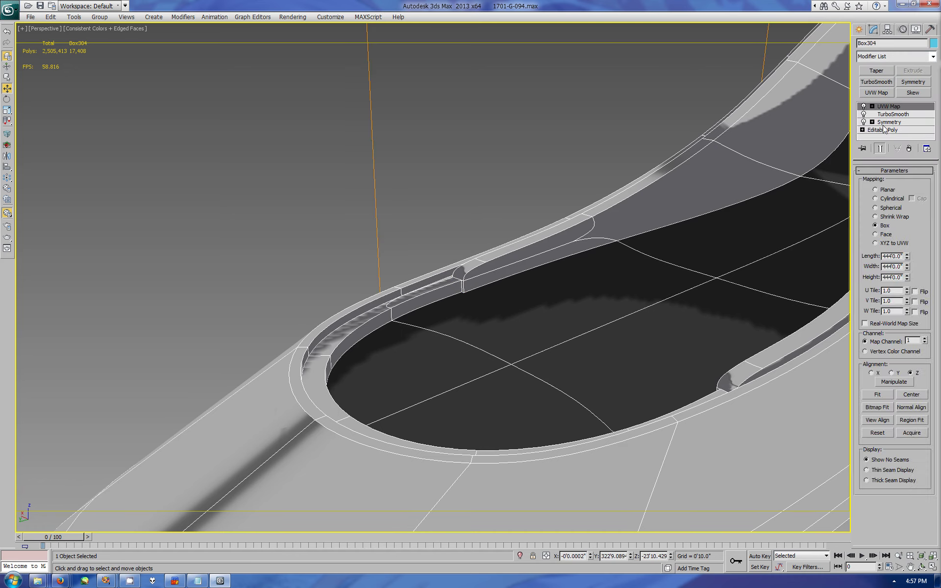
{"action": "left_click", "coordinate": [882, 130]}
{"action": "left_click", "coordinate": [881, 182]}
{"action": "left_click", "coordinate": [466, 259]}
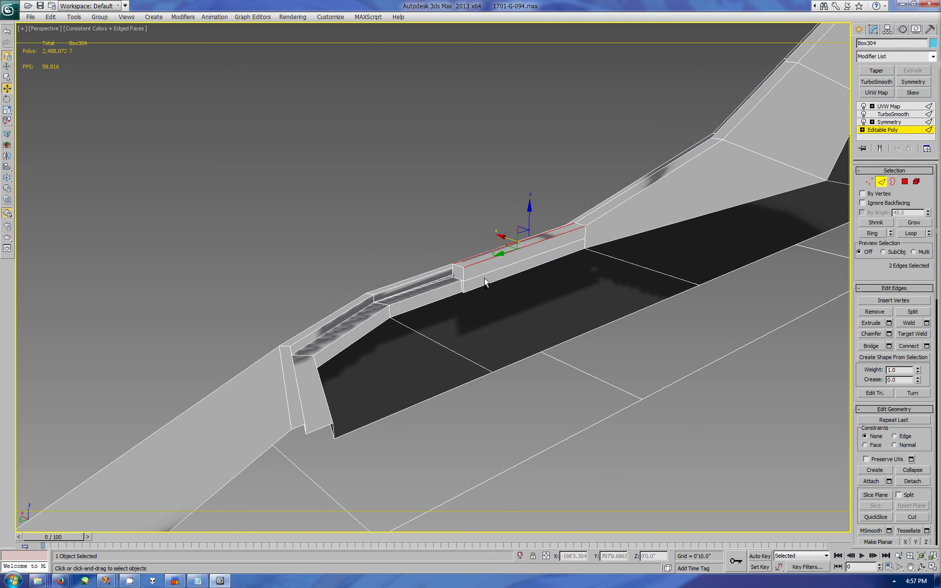
{"action": "left_click", "coordinate": [926, 345]}
{"action": "left_click_drag", "start_coordinate": [687, 368], "coordinate": [686, 460]}
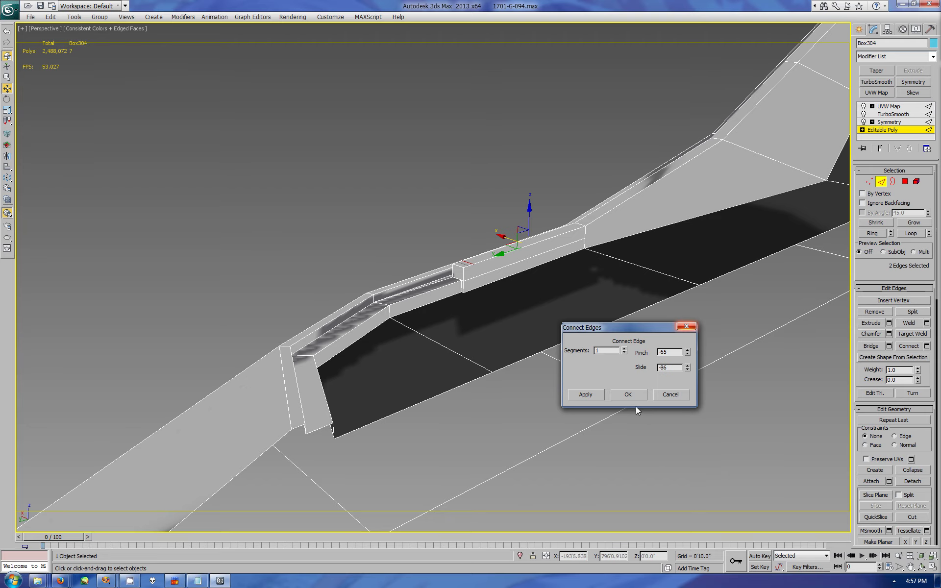
{"action": "left_click", "coordinate": [628, 394]}
{"action": "left_click", "coordinate": [857, 31]}
{"action": "left_click", "coordinate": [921, 567]}
{"action": "mouse_move", "coordinate": [532, 326]}
{"action": "left_mouse_down"}
{"action": "mouse_move", "coordinate": [535, 284]}
{"action": "mouse_move", "coordinate": [472, 273]}
{"action": "mouse_move", "coordinate": [525, 291]}
{"action": "mouse_move", "coordinate": [593, 289]}
{"action": "mouse_move", "coordinate": [466, 347]}
{"action": "mouse_move", "coordinate": [511, 325]}
{"action": "mouse_move", "coordinate": [499, 313]}
{"action": "mouse_move", "coordinate": [550, 321]}
{"action": "mouse_move", "coordinate": [505, 343]}
{"action": "left_mouse_up"}
Step: Connect the edge loops along the ledge strip and beside the stairs, sliding the new edges into place
{"action": "left_click", "coordinate": [872, 32]}
{"action": "key", "text": "2"}
{"action": "key", "text": "w"}
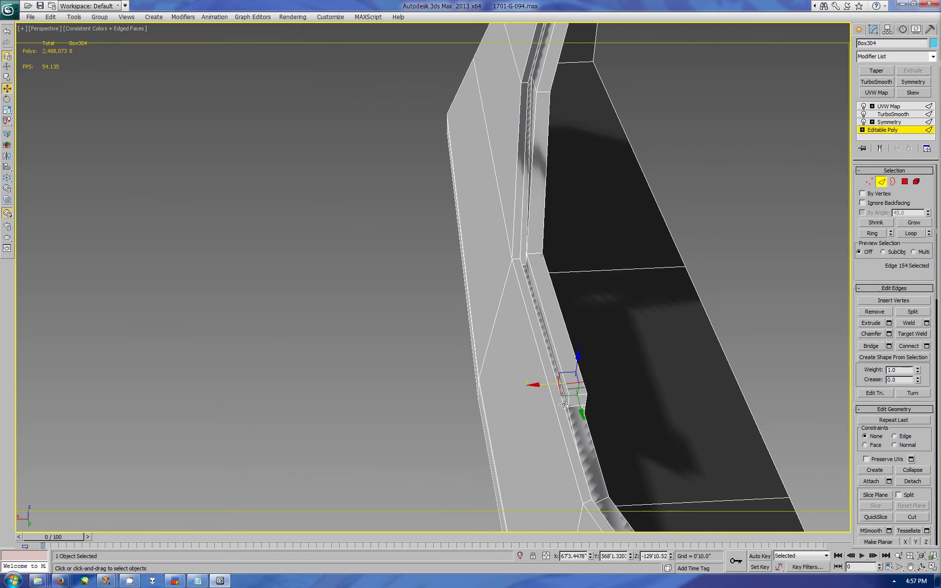
{"action": "double_click", "coordinate": [565, 422]}
{"action": "double_click", "coordinate": [568, 429]}
{"action": "double_click", "coordinate": [488, 457]}
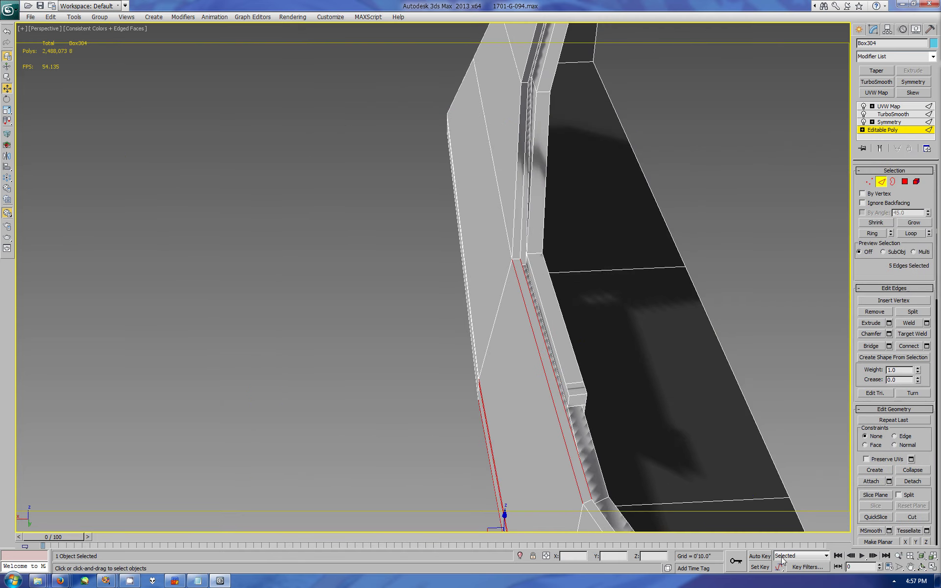
{"action": "mouse_move", "coordinate": [589, 455]}
{"action": "middle_mouse_down", "text": "alt"}
{"action": "mouse_move", "coordinate": [634, 392]}
{"action": "mouse_move", "coordinate": [566, 417]}
{"action": "middle_mouse_up", "text": "alt"}
{"action": "left_click", "coordinate": [566, 417], "text": "ctrl"}
{"action": "left_click", "coordinate": [926, 346]}
{"action": "left_click_drag", "start_coordinate": [613, 324], "coordinate": [354, 299]}
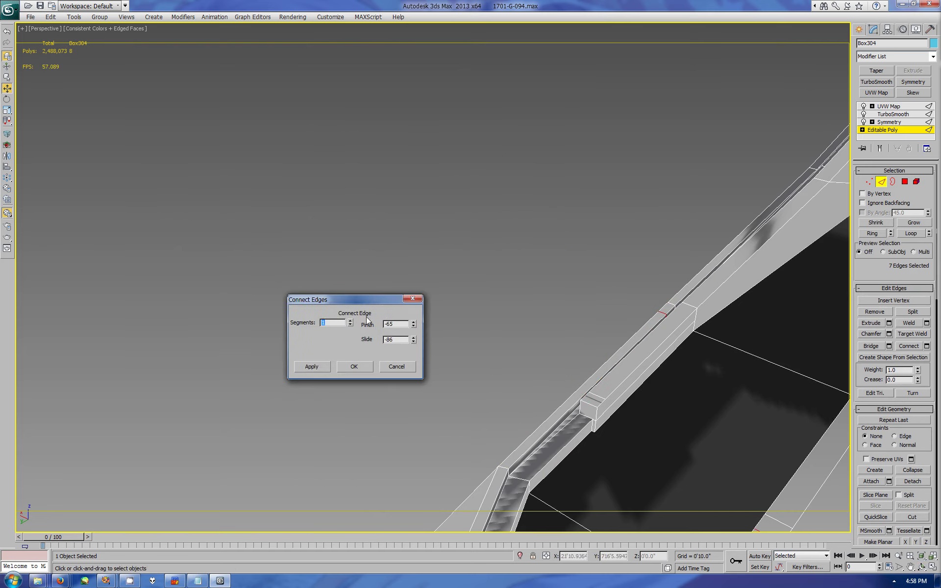
{"action": "left_click_drag", "start_coordinate": [413, 340], "coordinate": [419, 220]}
{"action": "left_click", "coordinate": [413, 298]}
Step: Orbit the smoothed canopy to inspect the tightened ledge edges
{"action": "key", "text": "1"}
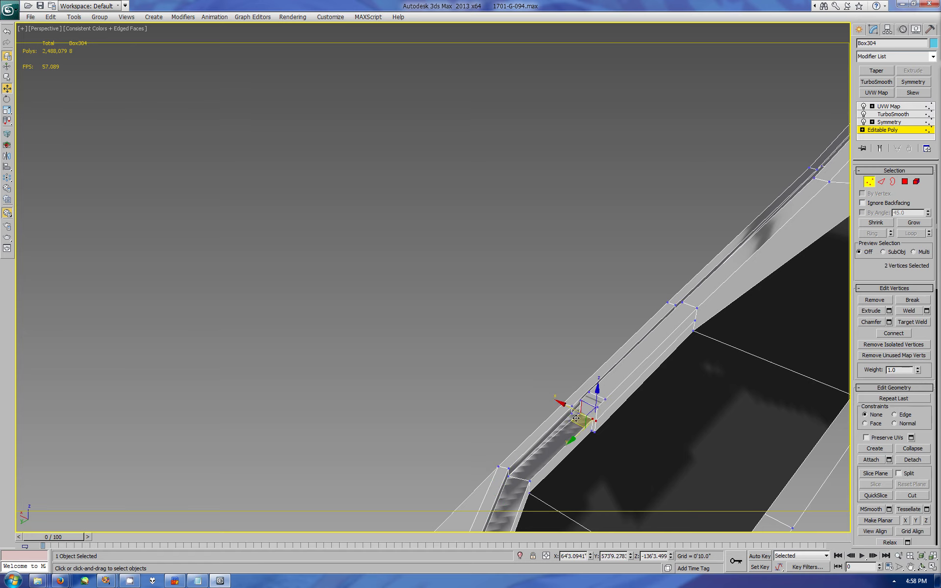
{"action": "left_click", "coordinate": [859, 30]}
{"action": "middle_click_drag", "start_coordinate": [483, 371], "coordinate": [483, 371], "text": "alt"}
{"action": "mouse_move", "coordinate": [463, 388]}
{"action": "left_mouse_down"}
{"action": "mouse_move", "coordinate": [467, 304]}
{"action": "mouse_move", "coordinate": [451, 358]}
{"action": "mouse_move", "coordinate": [486, 318]}
{"action": "left_mouse_up"}
Step: Show the Notepad note on imperfect subdivision modelling, then clear it and return to 3ds Max
{"action": "key", "text": "alt+Tab"}
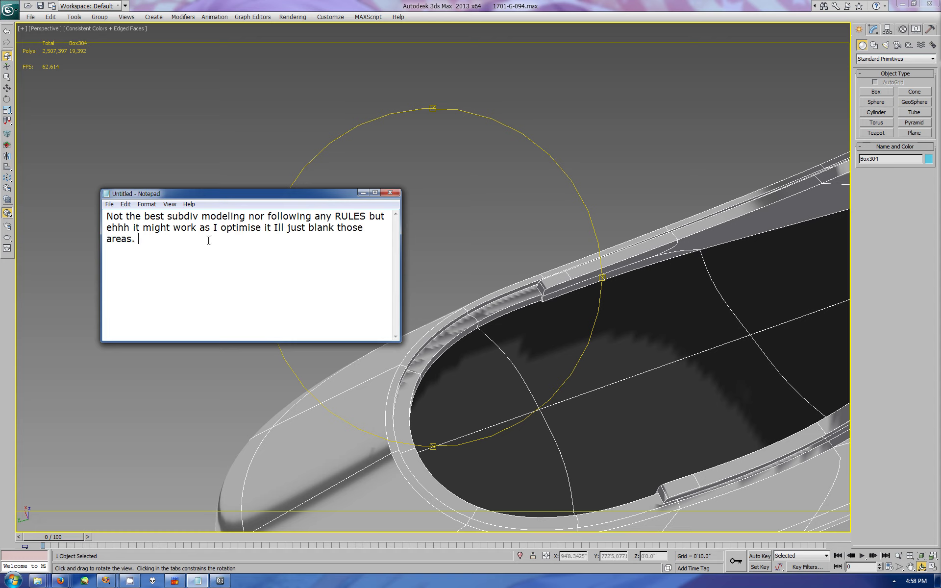
{"action": "left_click", "coordinate": [363, 193]}
{"action": "mouse_move", "coordinate": [378, 204]}
{"action": "left_mouse_down"}
{"action": "mouse_move", "coordinate": [523, 216]}
{"action": "mouse_move", "coordinate": [519, 263]}
{"action": "mouse_move", "coordinate": [508, 268]}
{"action": "mouse_move", "coordinate": [460, 239]}
{"action": "mouse_move", "coordinate": [462, 280]}
{"action": "mouse_move", "coordinate": [536, 250]}
{"action": "left_mouse_up"}
Step: Select the ledge strip, top strip and stair block polygons on the base editable poly
{"action": "left_click", "coordinate": [873, 29]}
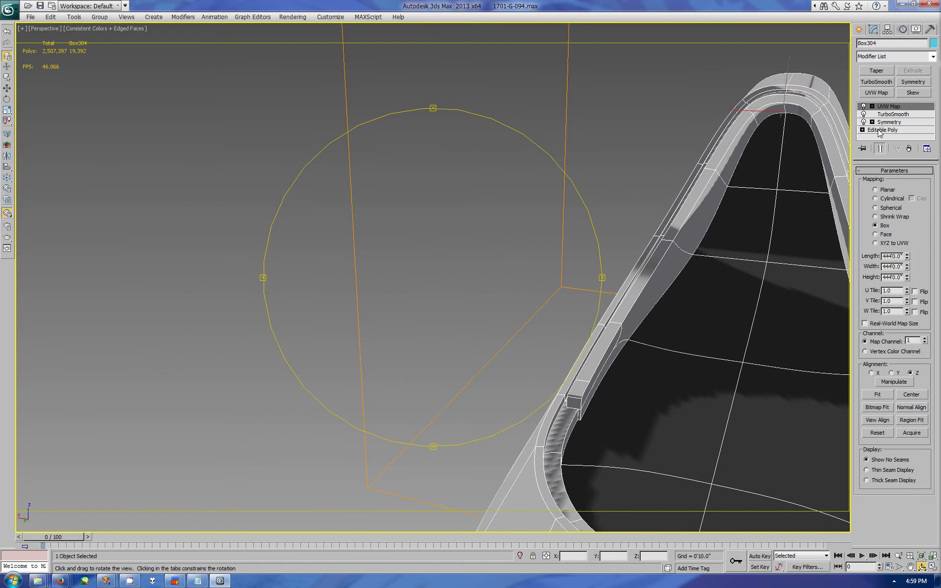
{"action": "left_click", "coordinate": [880, 132]}
{"action": "key", "text": "2"}
{"action": "key", "text": "w"}
{"action": "left_click", "coordinate": [561, 409]}
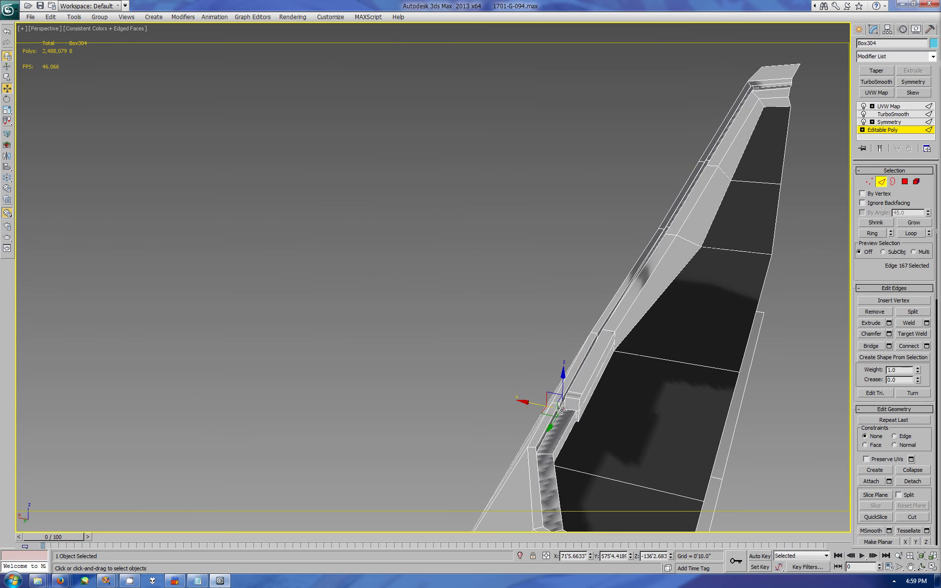
{"action": "double_click", "coordinate": [638, 230]}
{"action": "left_click", "coordinate": [905, 181], "text": "ctrl"}
{"action": "left_click", "coordinate": [549, 491], "text": "ctrl"}
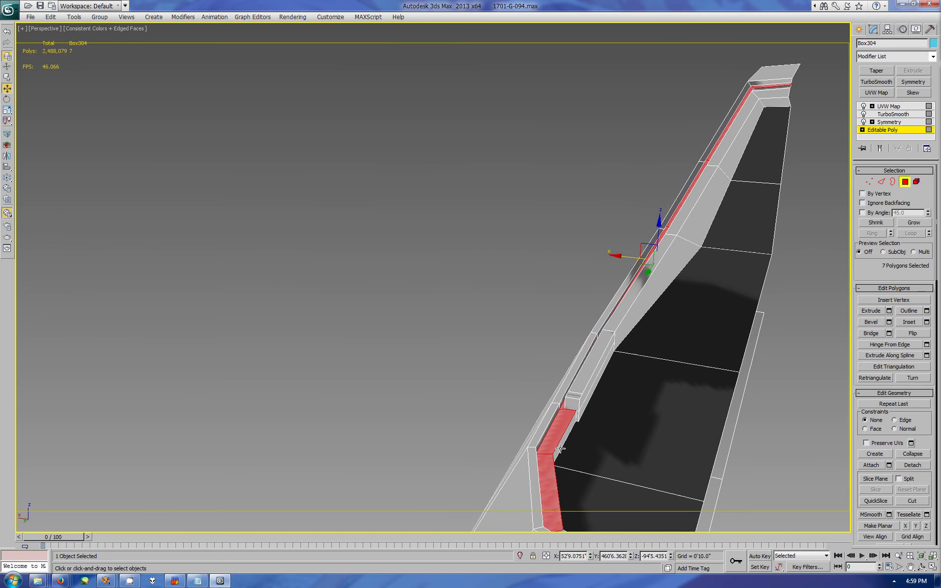
{"action": "left_click", "coordinate": [922, 567]}
Step: Orbit to a side view and add more floor polygons beside the stairs to the selection
{"action": "left_click_drag", "start_coordinate": [490, 245], "coordinate": [393, 221]}
{"action": "right_click", "coordinate": [392, 221]}
{"action": "left_click", "coordinate": [128, 304], "text": "ctrl"}
{"action": "left_click", "coordinate": [188, 285], "text": "ctrl"}
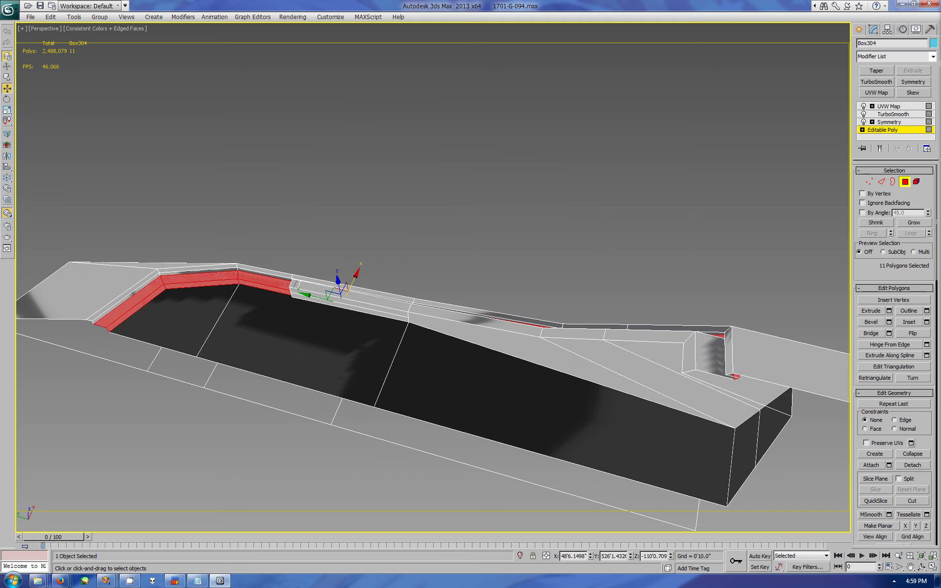
{"action": "left_click", "coordinate": [166, 314]}
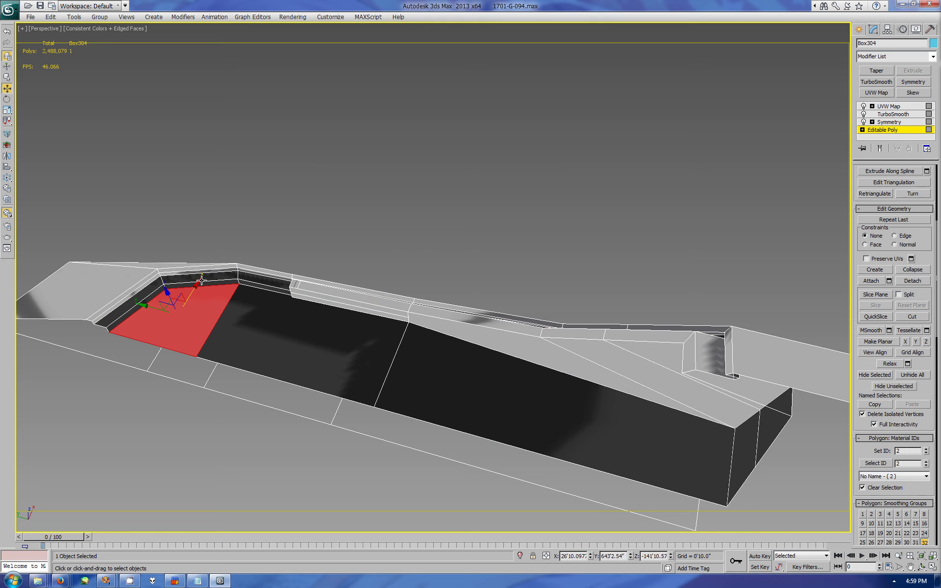
{"action": "left_click", "coordinate": [458, 399], "text": "shift"}
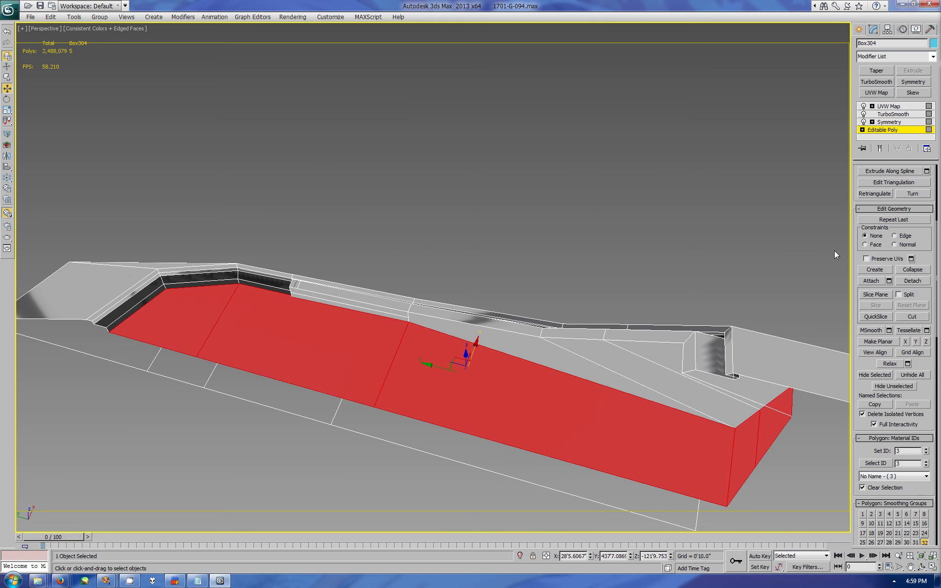
{"action": "scroll", "coordinate": [854, 197], "scroll_direction": "up", "scroll_amount": 10}
Step: Select the strip's edge loop, convert it to polygons and orbit to a steeper angle
{"action": "left_click", "coordinate": [882, 181]}
{"action": "left_click", "coordinate": [689, 357]}
{"action": "double_click", "coordinate": [694, 359]}
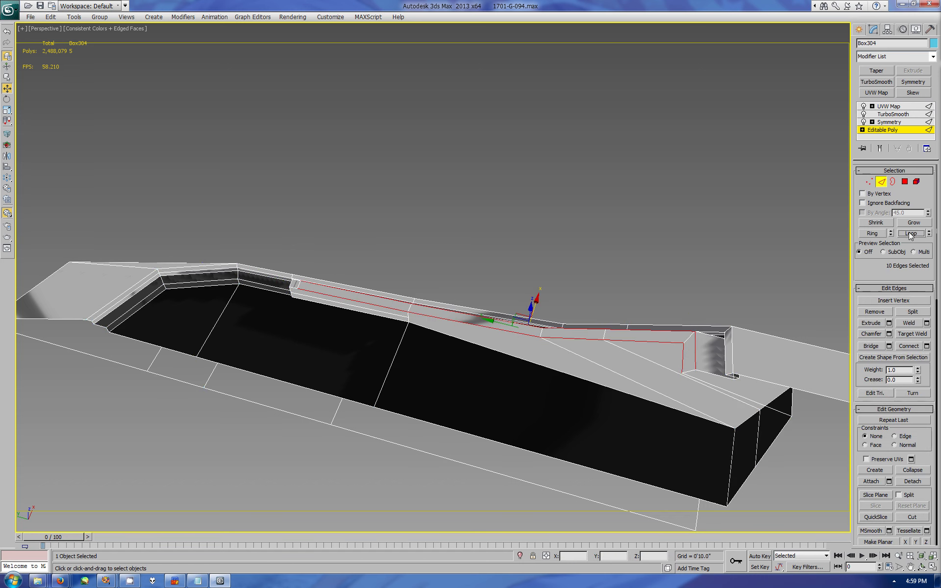
{"action": "left_click", "coordinate": [905, 182], "text": "ctrl"}
{"action": "left_click", "coordinate": [921, 567]}
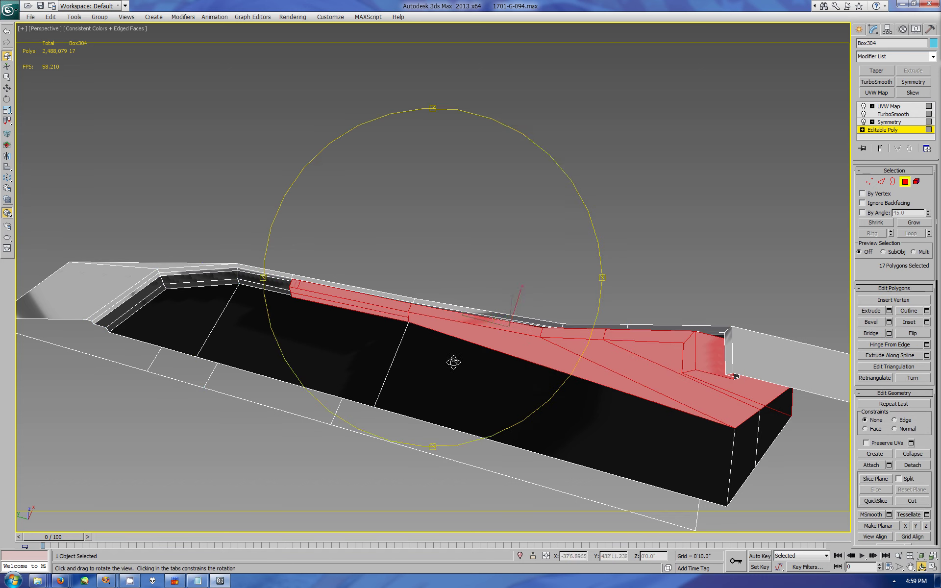
{"action": "mouse_move", "coordinate": [511, 361]}
{"action": "left_mouse_down"}
{"action": "mouse_move", "coordinate": [466, 320]}
{"action": "mouse_move", "coordinate": [466, 294]}
{"action": "mouse_move", "coordinate": [557, 384]}
{"action": "left_mouse_up"}
{"action": "left_click", "coordinate": [921, 567]}
Step: Remove the edge on the sloped rear face and cut a new edge across the slope
{"action": "key", "text": "2"}
{"action": "key", "text": "w"}
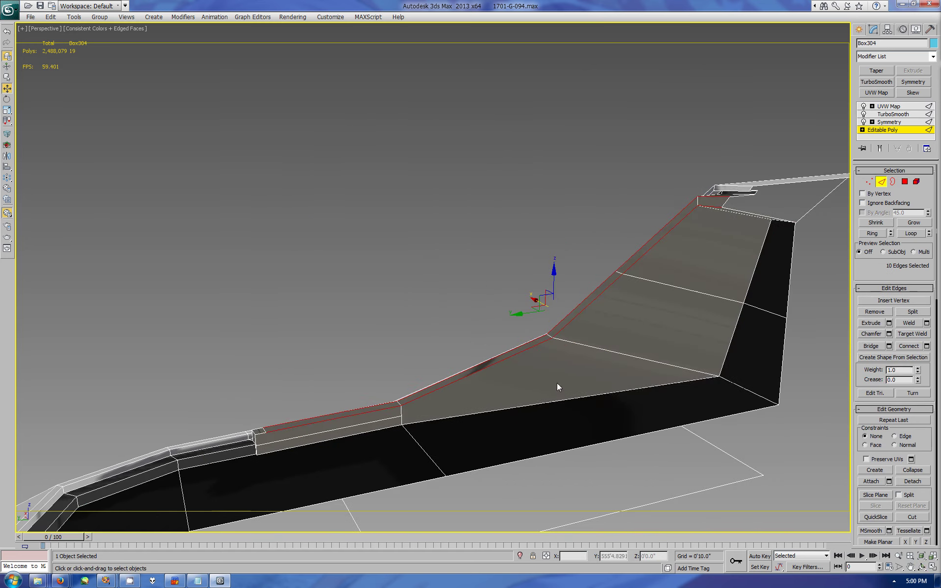
{"action": "left_click", "coordinate": [590, 353]}
{"action": "key", "text": "BackSpace"}
{"action": "key", "text": "alt+c"}
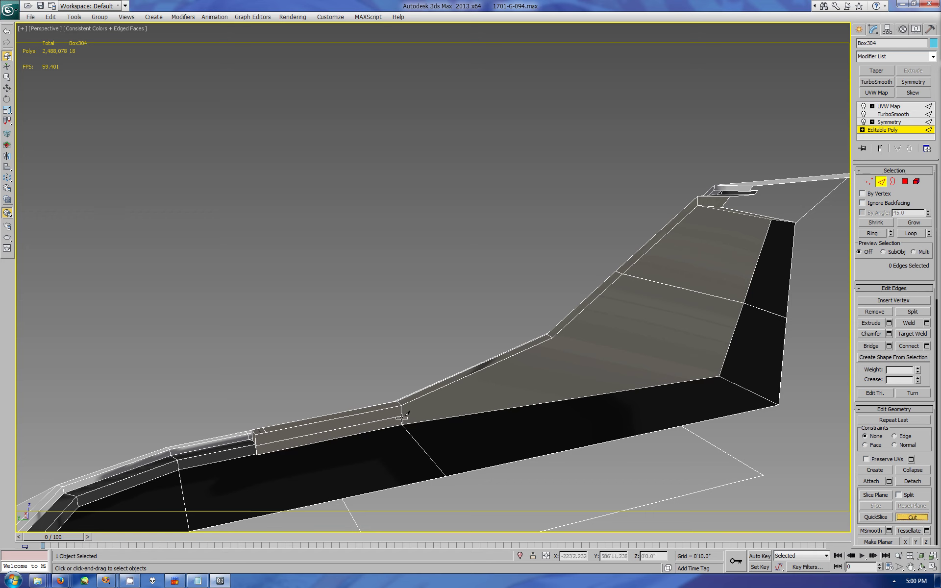
{"action": "left_click", "coordinate": [720, 366]}
Step: Exit the hull's sub-object editing and orbit to see the whole smoothed hull
{"action": "key", "text": "w"}
{"action": "left_click", "coordinate": [859, 29]}
{"action": "left_click", "coordinate": [922, 568]}
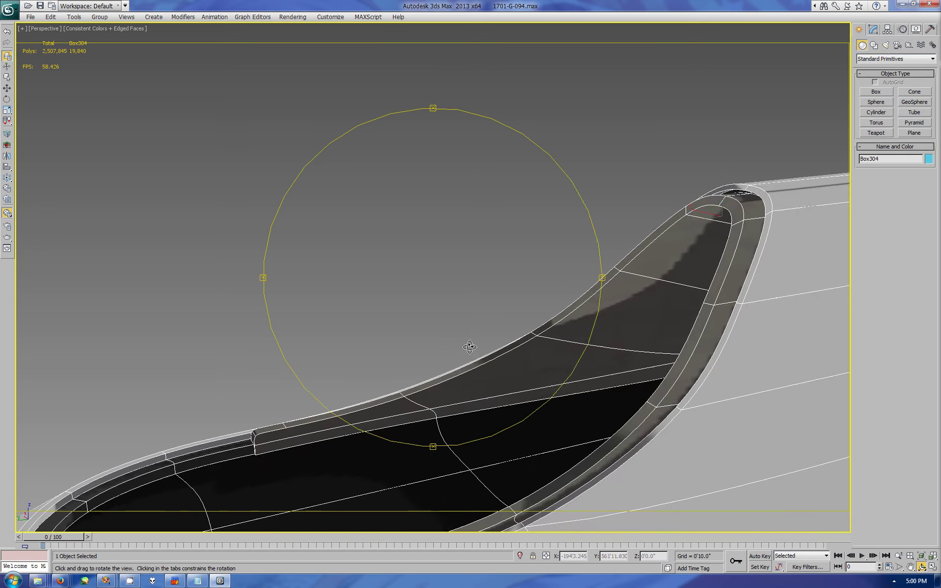
{"action": "mouse_move", "coordinate": [488, 362]}
{"action": "left_mouse_down"}
{"action": "mouse_move", "coordinate": [468, 378]}
{"action": "mouse_move", "coordinate": [457, 324]}
{"action": "mouse_move", "coordinate": [513, 334]}
{"action": "mouse_move", "coordinate": [484, 342]}
{"action": "left_mouse_up"}
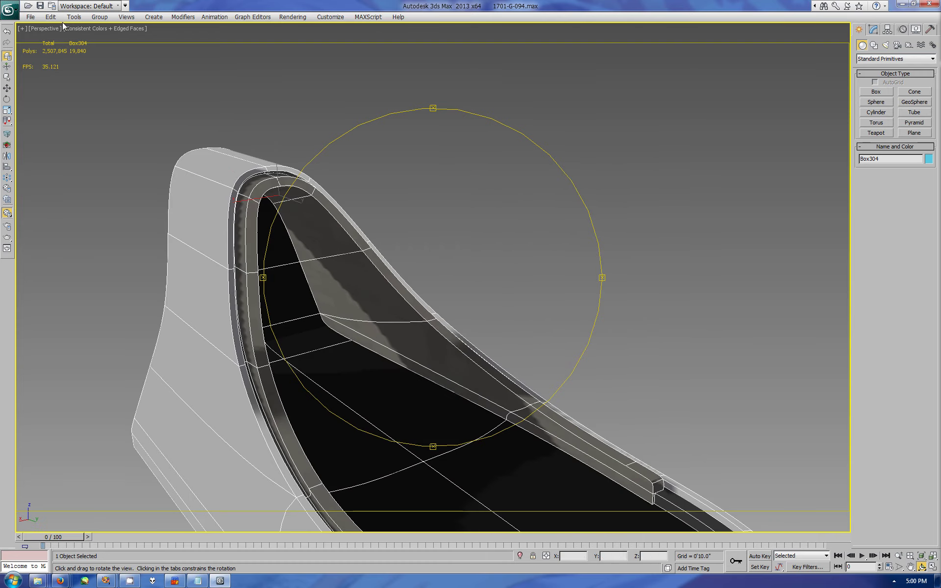
Step: Shade the perspective view Realistic without edged faces, framing a close-up of the canopy opening
{"action": "left_click", "coordinate": [78, 29]}
{"action": "left_click", "coordinate": [106, 38]}
{"action": "left_click", "coordinate": [78, 28]}
{"action": "left_click", "coordinate": [105, 73]}
{"action": "mouse_move", "coordinate": [444, 306]}
{"action": "left_mouse_down"}
{"action": "mouse_move", "coordinate": [438, 366]}
{"action": "mouse_move", "coordinate": [431, 339]}
{"action": "mouse_move", "coordinate": [470, 361]}
{"action": "mouse_move", "coordinate": [437, 361]}
{"action": "mouse_move", "coordinate": [418, 378]}
{"action": "mouse_move", "coordinate": [675, 437]}
{"action": "mouse_move", "coordinate": [696, 342]}
{"action": "mouse_move", "coordinate": [525, 315]}
{"action": "mouse_move", "coordinate": [525, 388]}
{"action": "mouse_move", "coordinate": [466, 423]}
{"action": "mouse_move", "coordinate": [397, 337]}
{"action": "mouse_move", "coordinate": [471, 357]}
{"action": "mouse_move", "coordinate": [427, 381]}
{"action": "left_mouse_up"}
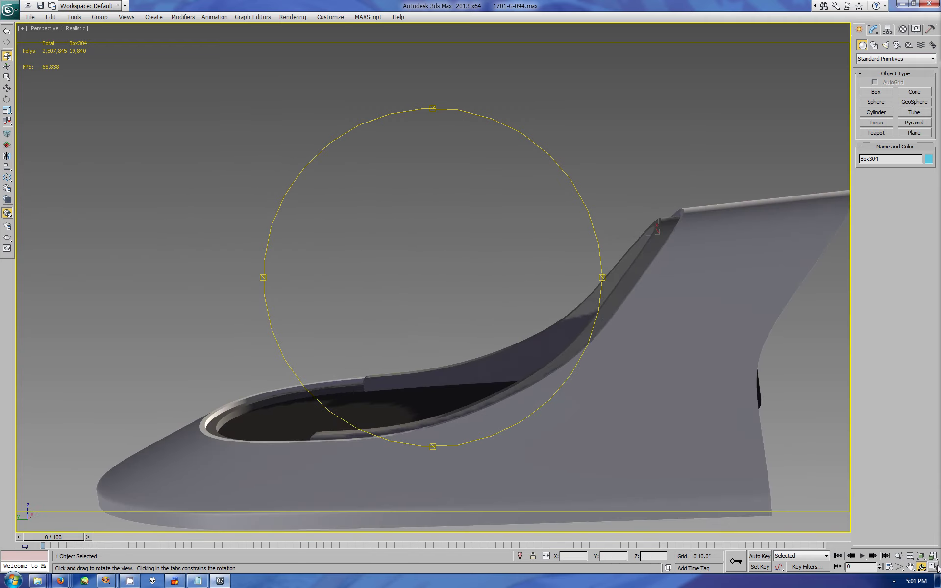
Step: Show the four-viewport layout, with the right view shaded with edged faces
{"action": "key", "text": "alt+w"}
{"action": "key", "text": "alt+w"}
{"action": "left_click", "coordinate": [68, 30]}
{"action": "left_click", "coordinate": [84, 38]}
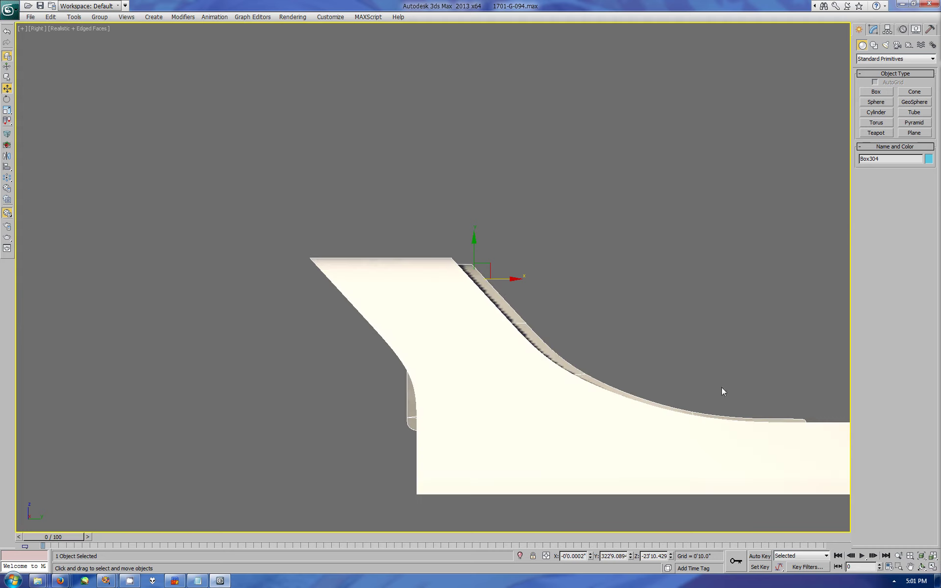
Step: Select the vertices along the hull's back edge in Editable Poly vertex mode
{"action": "left_click", "coordinate": [873, 29]}
{"action": "left_click", "coordinate": [882, 130]}
{"action": "left_click", "coordinate": [869, 181]}
{"action": "mouse_move", "coordinate": [725, 391]}
{"action": "left_mouse_down"}
{"action": "mouse_move", "coordinate": [687, 422]}
{"action": "mouse_move", "coordinate": [694, 383]}
{"action": "left_mouse_up"}
{"action": "left_click_drag", "start_coordinate": [572, 383], "coordinate": [571, 382]}
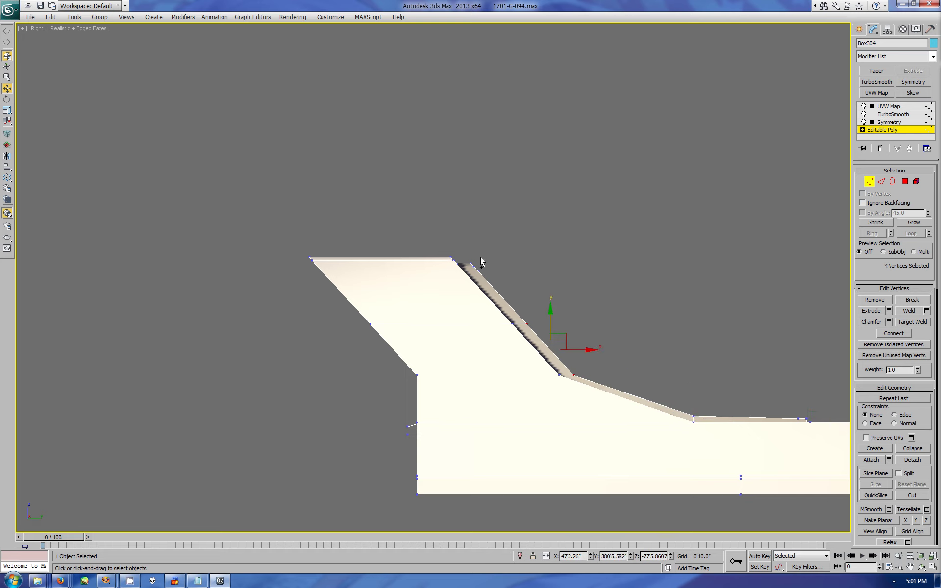
{"action": "left_click_drag", "start_coordinate": [490, 257], "coordinate": [473, 289], "text": "ctrl"}
{"action": "left_click_drag", "start_coordinate": [549, 311], "coordinate": [527, 333], "text": "ctrl"}
Step: Leave vertex mode, maximize the perspective view, and unhide all hidden ship objects
{"action": "left_click", "coordinate": [859, 29]}
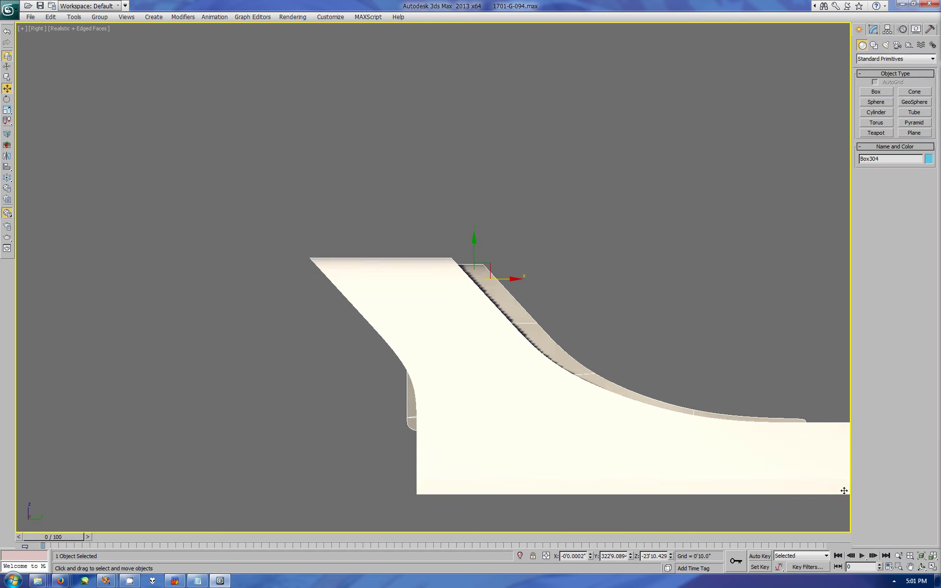
{"action": "left_click", "coordinate": [932, 555]}
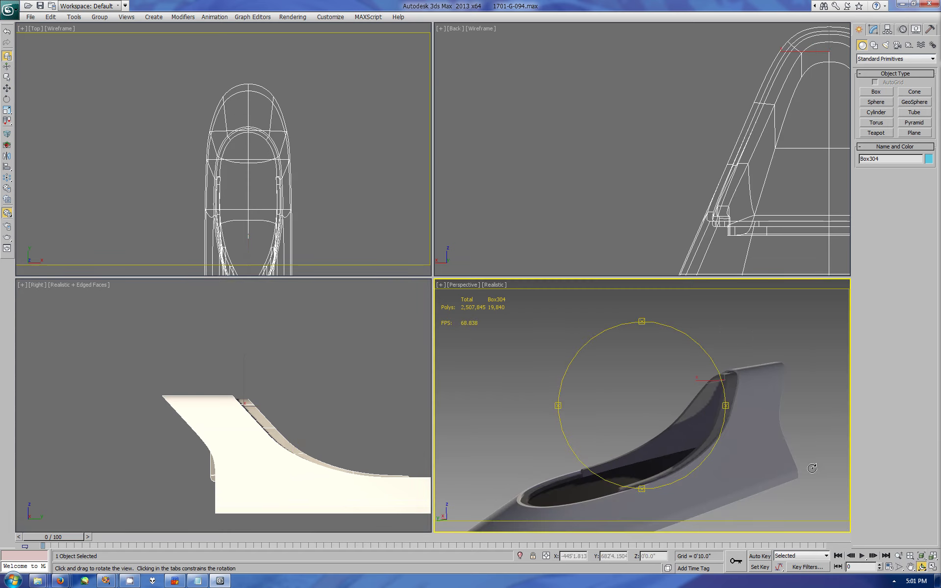
{"action": "key", "text": "alt+w"}
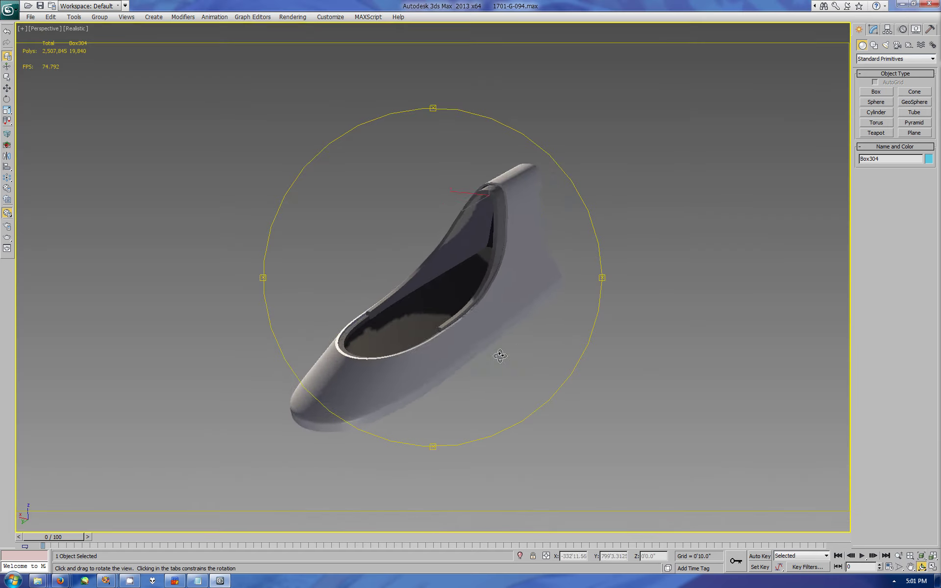
{"action": "left_click", "coordinate": [915, 31]}
{"action": "key", "text": "alt+q"}
Step: Select hull Box333 and orbit underneath the ship with edged faces displayed
{"action": "key", "text": "w"}
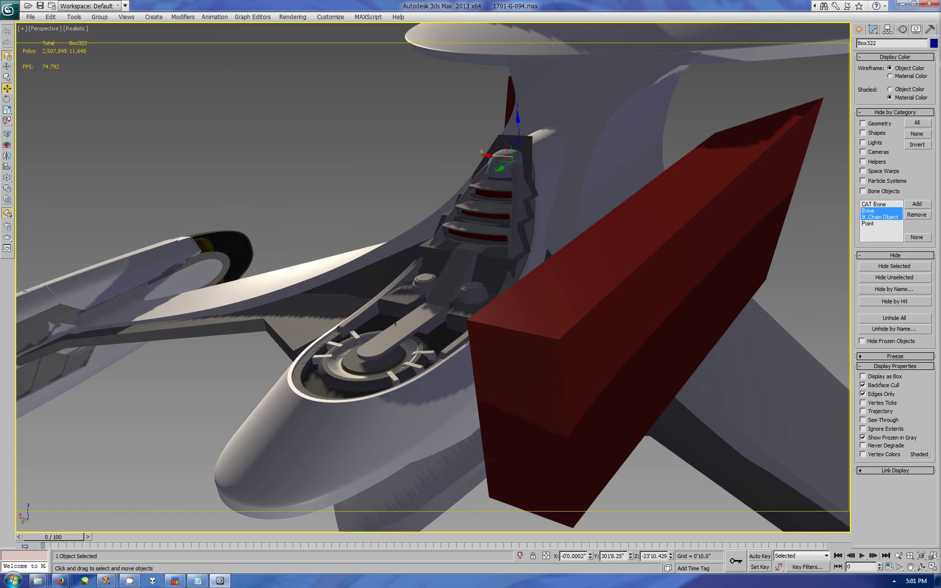
{"action": "left_click", "coordinate": [508, 147]}
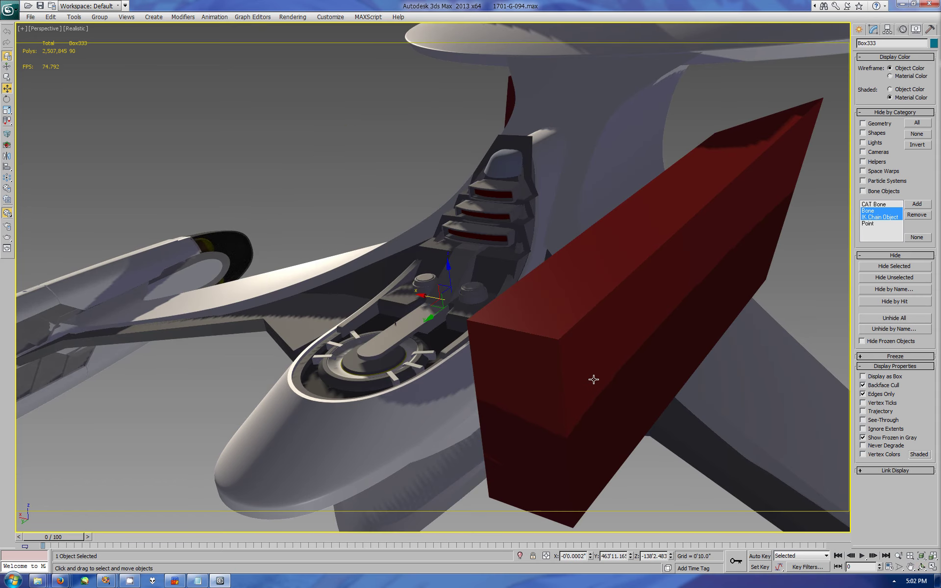
{"action": "left_click", "coordinate": [921, 567]}
{"action": "left_click_drag", "start_coordinate": [441, 295], "coordinate": [428, 259]}
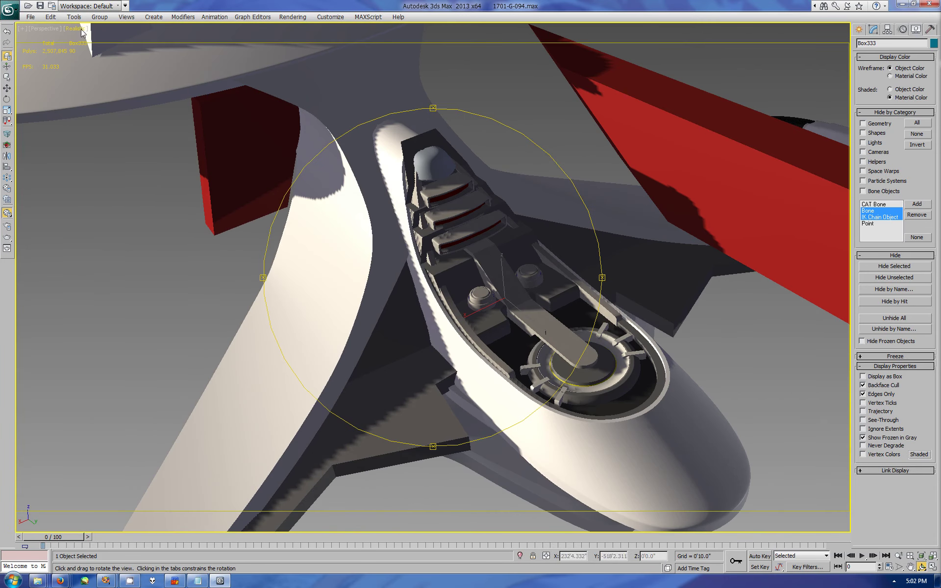
{"action": "left_click", "coordinate": [82, 32]}
{"action": "left_click", "coordinate": [108, 137]}
Step: Select the bridge module's hull and stair parts and hide everything unselected
{"action": "key", "text": "w"}
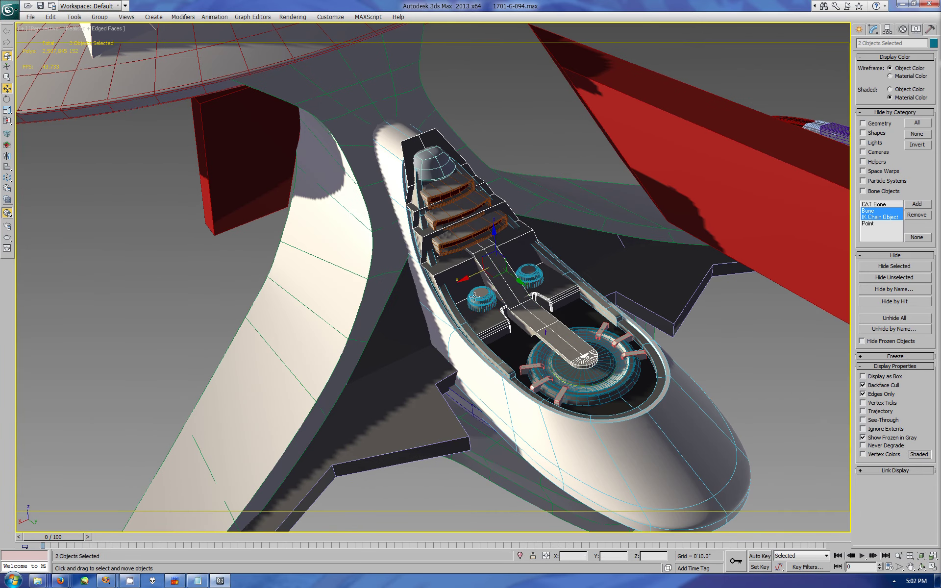
{"action": "left_click", "coordinate": [494, 360], "text": "ctrl"}
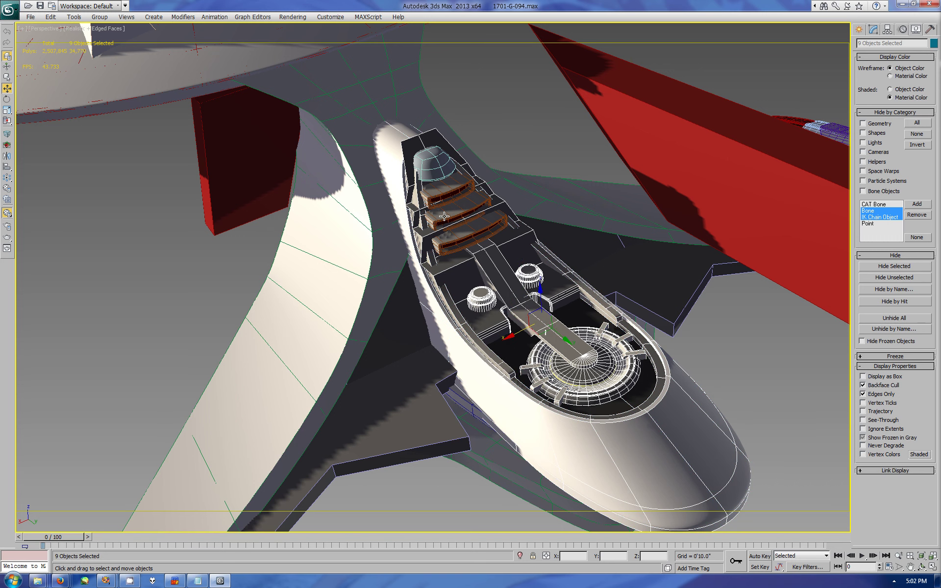
{"action": "left_click", "coordinate": [428, 196], "text": "ctrl"}
{"action": "left_click", "coordinate": [874, 278]}
Step: Change Box333's object colour to pale yellow
{"action": "left_click", "coordinate": [411, 148]}
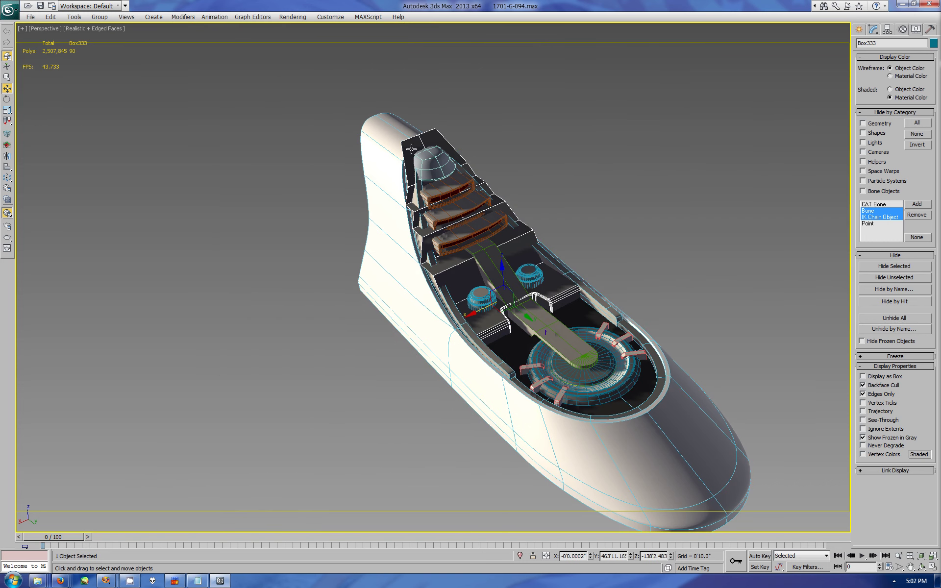
{"action": "left_click", "coordinate": [933, 43]}
{"action": "left_click", "coordinate": [487, 285]}
{"action": "left_click", "coordinate": [544, 352]}
Step: Make the Back view active and open Box333's editable poly in Vertex mode
{"action": "key", "text": "alt+w"}
{"action": "right_click", "coordinate": [716, 192]}
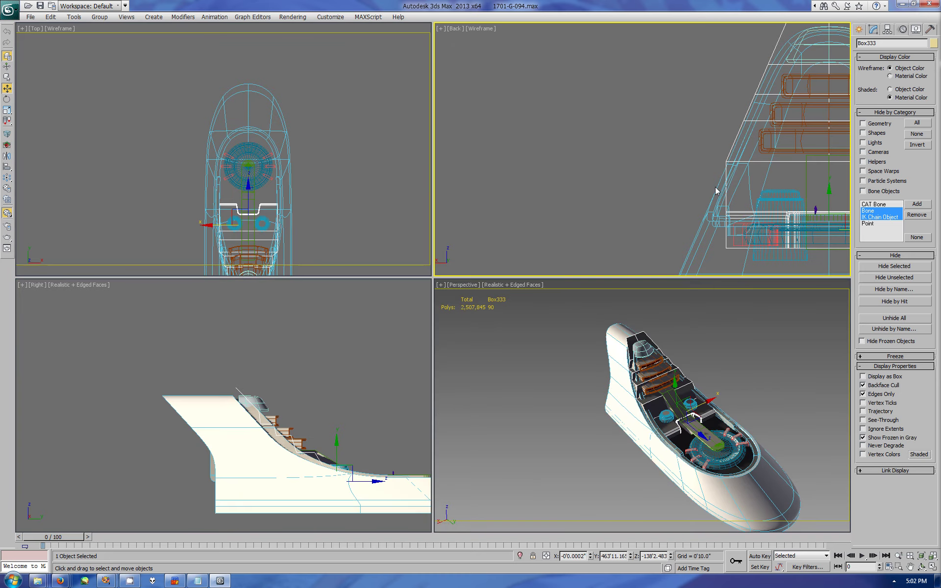
{"action": "left_click", "coordinate": [934, 568]}
{"action": "left_click", "coordinate": [873, 29]}
Step: In the full-screen Back view, lower the four selected vertices and the upper rows beside the stairs
{"action": "key", "text": "1"}
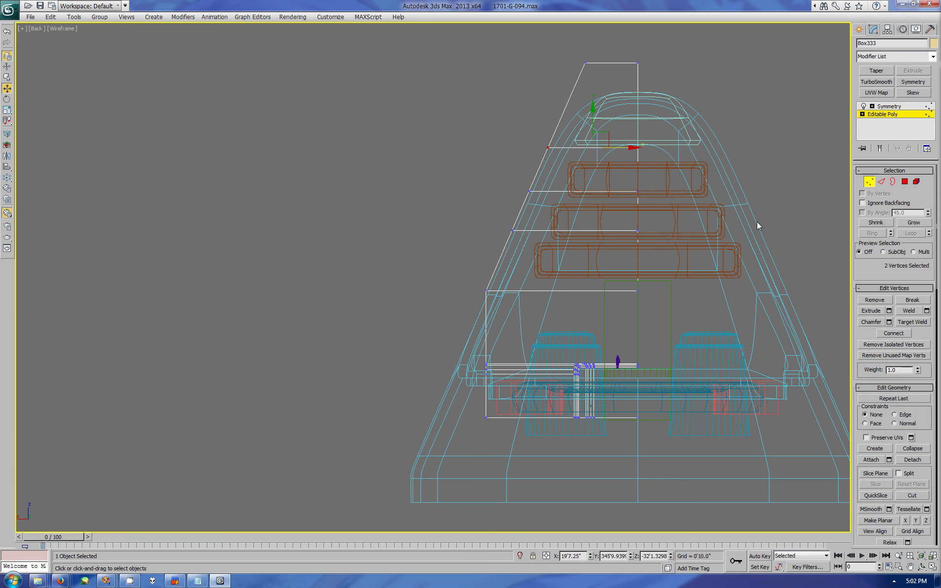
{"action": "left_click_drag", "start_coordinate": [643, 294], "coordinate": [643, 314]}
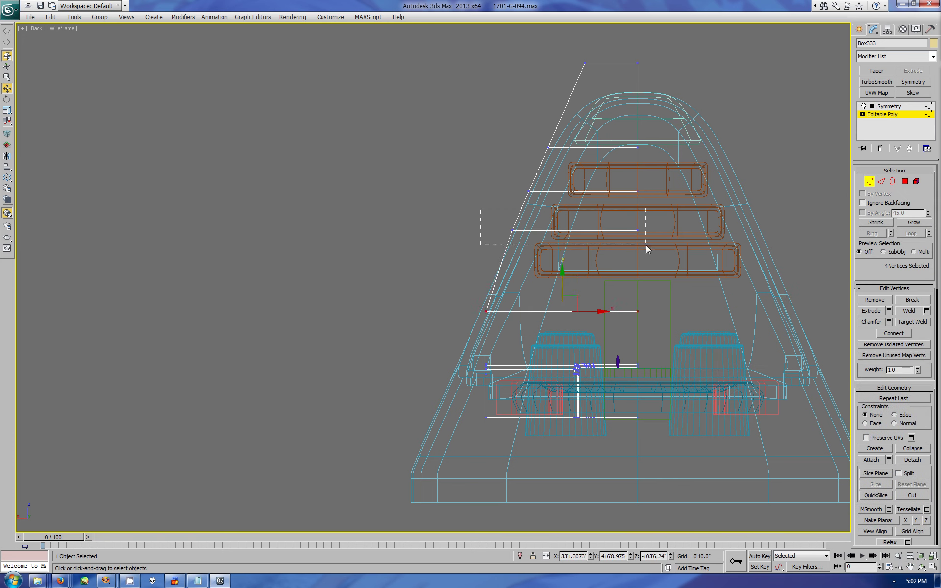
{"action": "left_click_drag", "start_coordinate": [645, 248], "coordinate": [505, 57]}
{"action": "left_click_drag", "start_coordinate": [587, 153], "coordinate": [587, 172]}
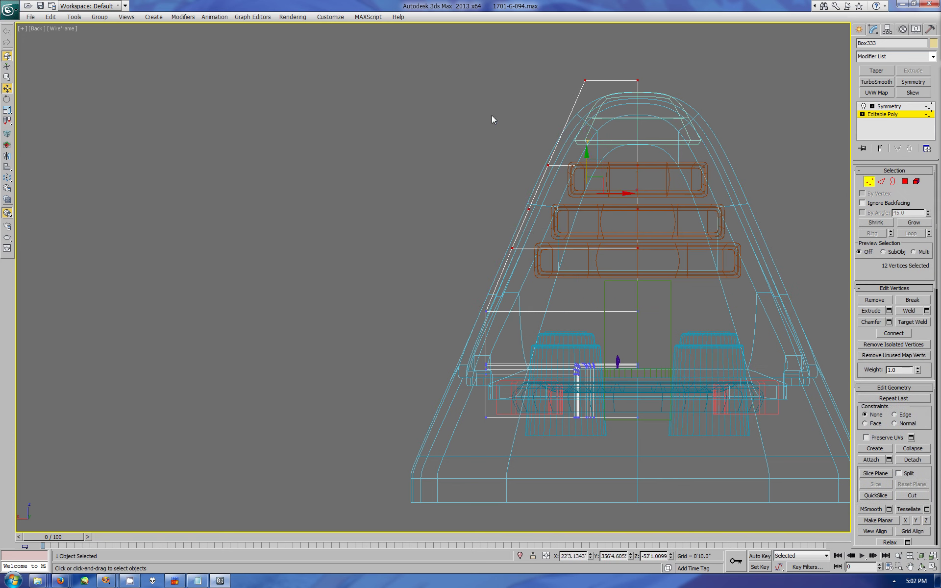
{"action": "left_click_drag", "start_coordinate": [494, 120], "coordinate": [673, 69]}
{"action": "left_click_drag", "start_coordinate": [610, 59], "coordinate": [611, 89]}
Step: Select the vertices beside the stairs and scale them slightly to the right
{"action": "left_click", "coordinate": [585, 110]}
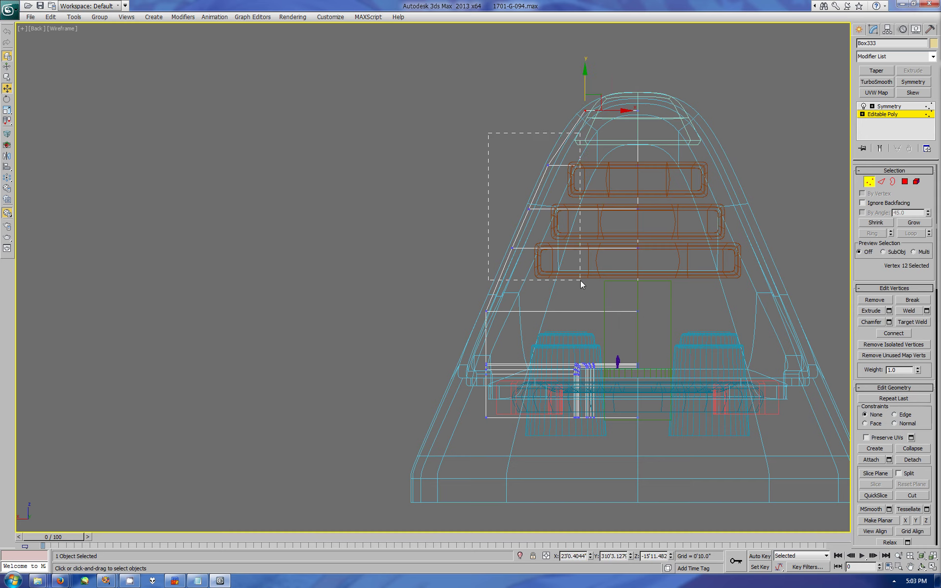
{"action": "left_click_drag", "start_coordinate": [581, 280], "coordinate": [580, 278]}
{"action": "key", "text": "r"}
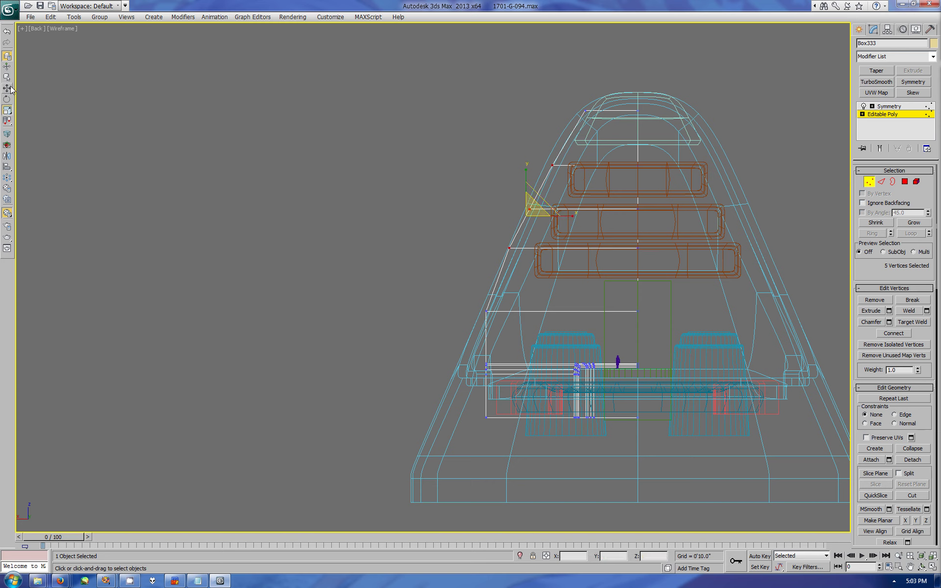
{"action": "left_click", "coordinate": [7, 88]}
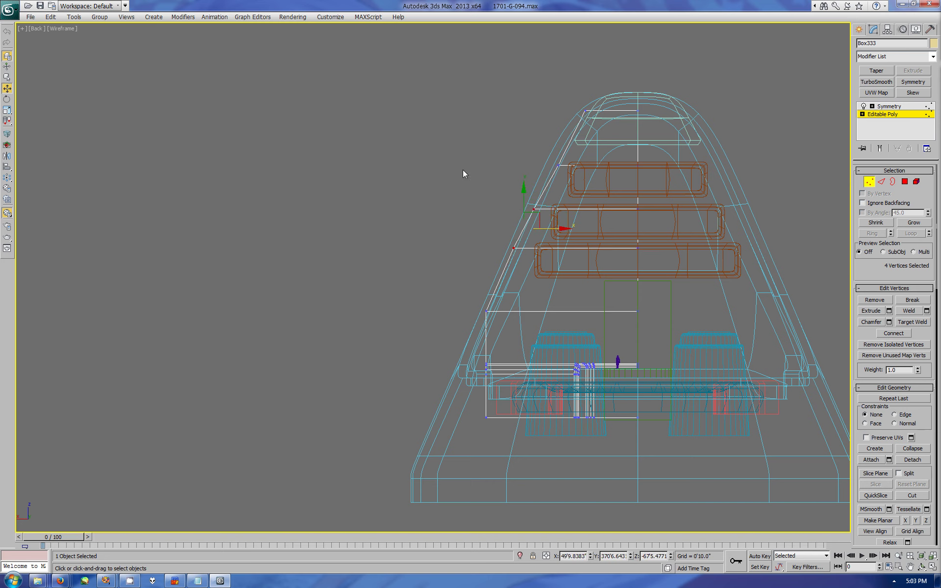
{"action": "left_click_drag", "start_coordinate": [463, 169], "coordinate": [559, 216]}
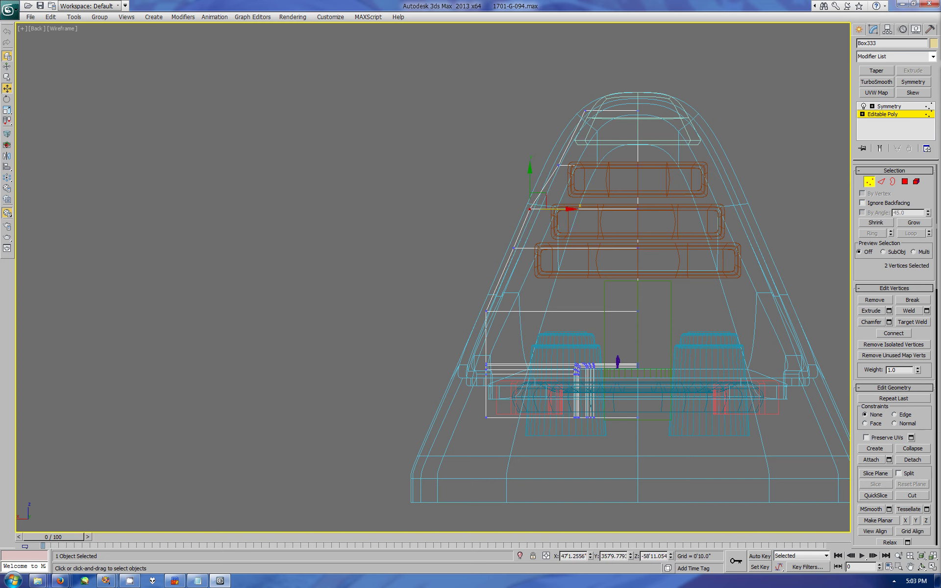
Step: Check the stairs in perspective, then shift the selected vertices right toward the stairs
{"action": "key", "text": "alt+w"}
{"action": "middle_click_drag", "start_coordinate": [613, 407], "coordinate": [652, 343], "text": "alt"}
{"action": "scroll", "coordinate": [652, 204], "scroll_direction": "up", "scroll_amount": 3}
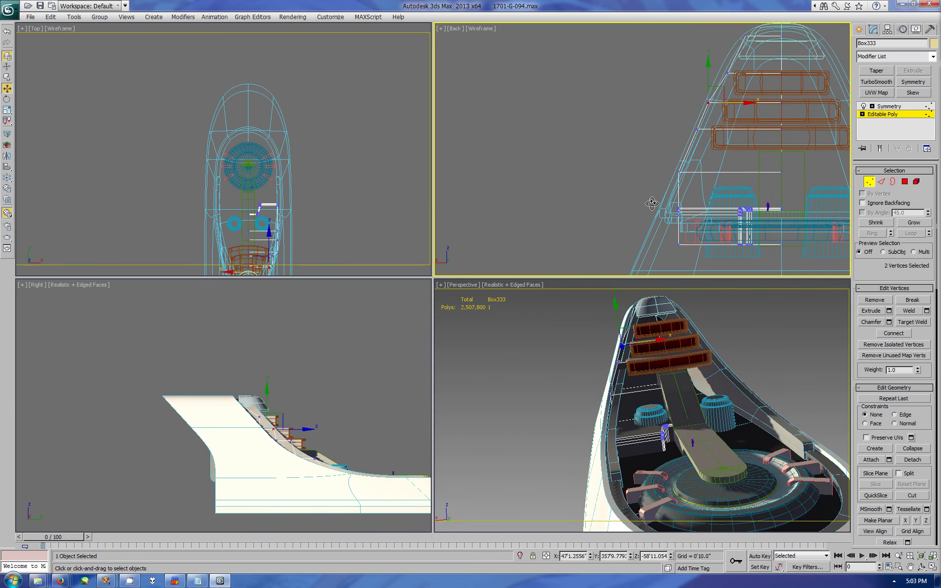
{"action": "key", "text": "alt+w"}
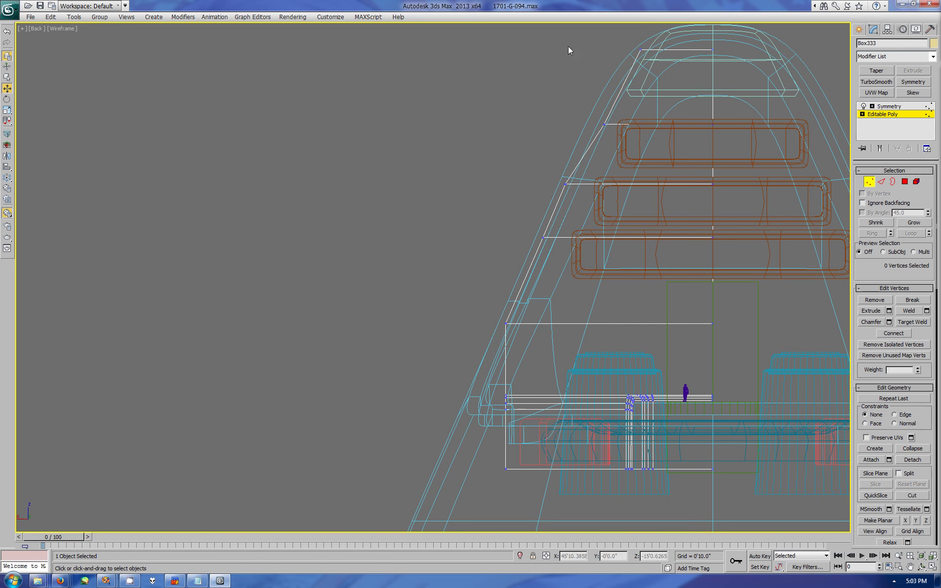
{"action": "left_click_drag", "start_coordinate": [654, 91], "coordinate": [662, 93]}
{"action": "left_click_drag", "start_coordinate": [587, 202], "coordinate": [607, 211]}
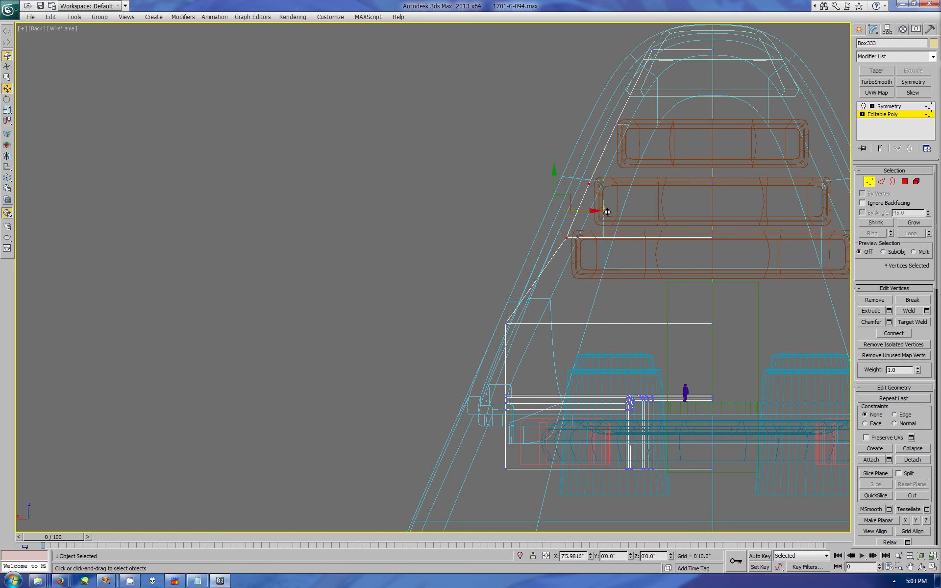
Step: Move the lower wall-edge vertices down and lower Box333's top edge vertices
{"action": "left_click_drag", "start_coordinate": [528, 353], "coordinate": [525, 349]}
{"action": "left_click_drag", "start_coordinate": [609, 309], "coordinate": [609, 357]}
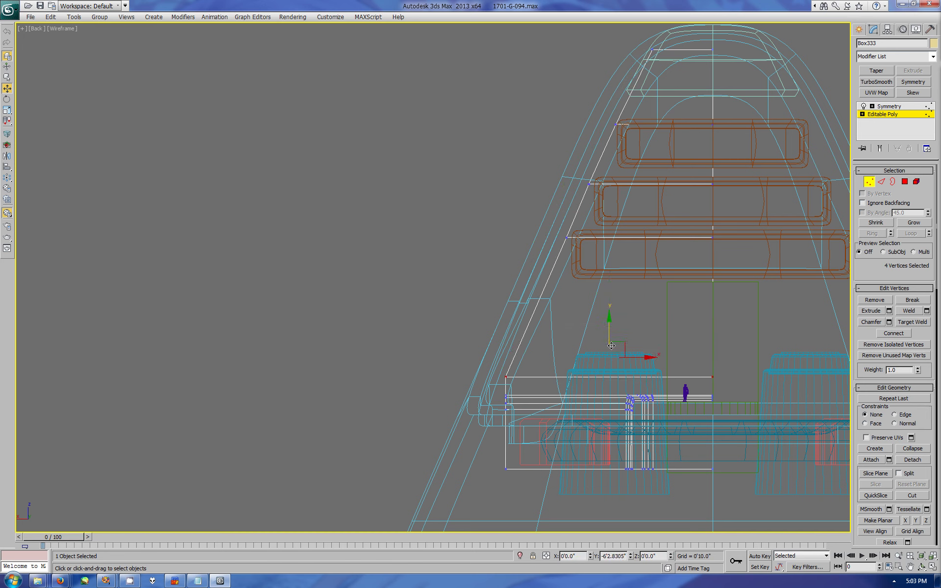
{"action": "left_click_drag", "start_coordinate": [669, 48], "coordinate": [679, 42]}
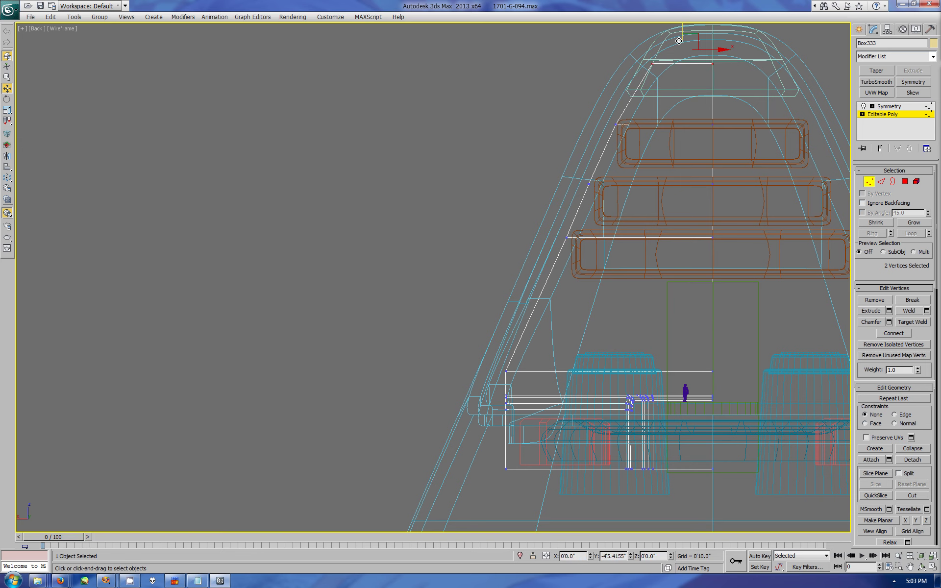
{"action": "left_click", "coordinate": [932, 568]}
Step: Set the Right view to wireframe, maximize it, and slide the walkway's lower vertex right
{"action": "left_click", "coordinate": [78, 285]}
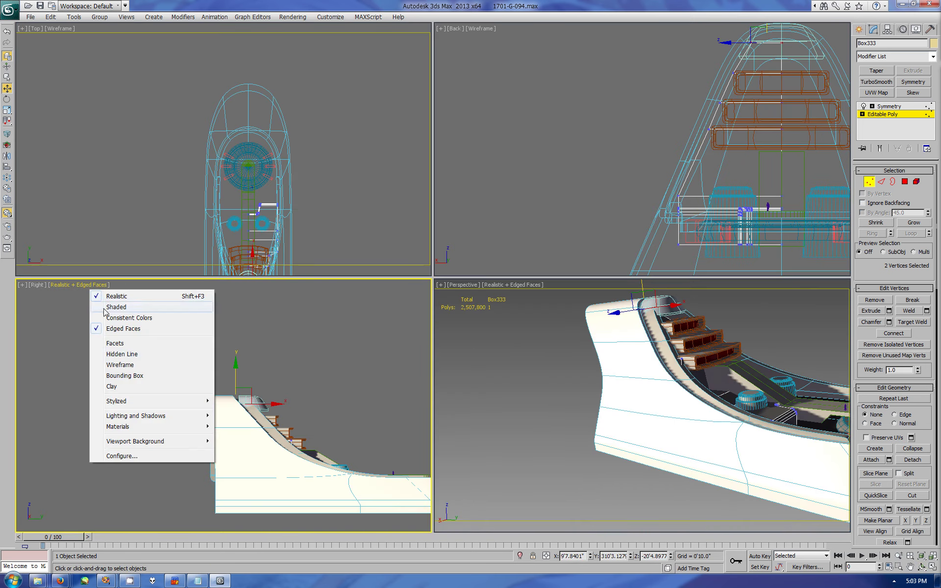
{"action": "left_click", "coordinate": [113, 365]}
{"action": "left_click", "coordinate": [931, 567]}
{"action": "scroll", "coordinate": [575, 405], "scroll_direction": "up", "scroll_amount": 3}
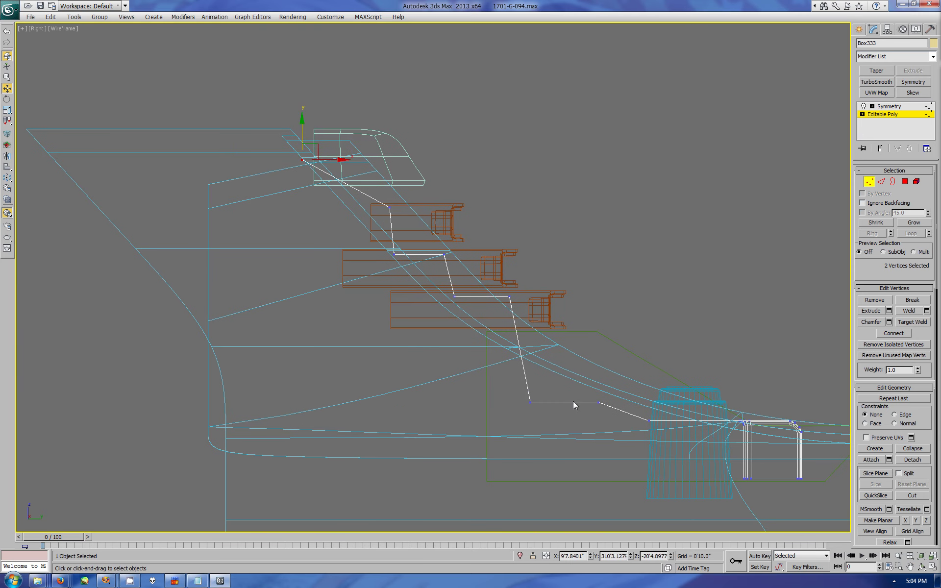
{"action": "left_click", "coordinate": [509, 297]}
{"action": "mouse_move", "coordinate": [538, 294]}
{"action": "left_mouse_down"}
{"action": "mouse_move", "coordinate": [548, 294]}
{"action": "mouse_move", "coordinate": [479, 297]}
{"action": "mouse_move", "coordinate": [378, 237]}
{"action": "mouse_move", "coordinate": [427, 205]}
{"action": "left_mouse_up"}
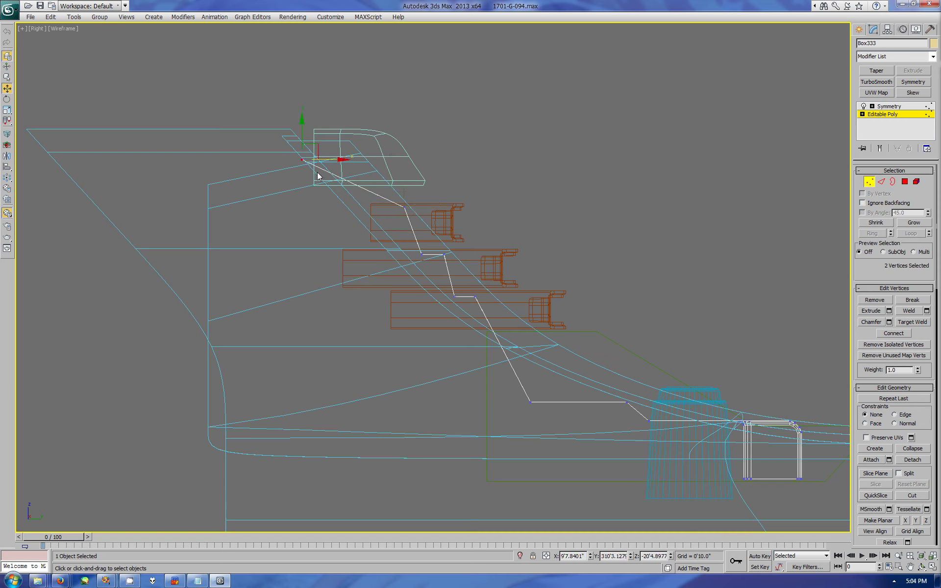
Step: Nudge the three stair boxes down the slope, test-moving and undoing the top block
{"action": "left_click", "coordinate": [859, 30]}
{"action": "left_click", "coordinate": [510, 293]}
{"action": "left_click_drag", "start_coordinate": [509, 297], "coordinate": [506, 311]}
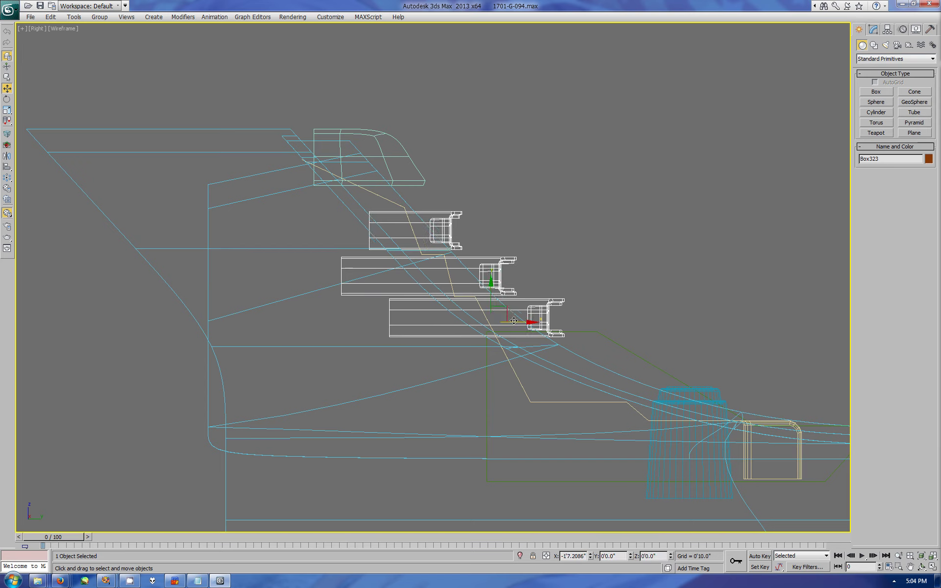
{"action": "left_click", "coordinate": [381, 142]}
{"action": "left_click_drag", "start_coordinate": [381, 142], "coordinate": [386, 166]}
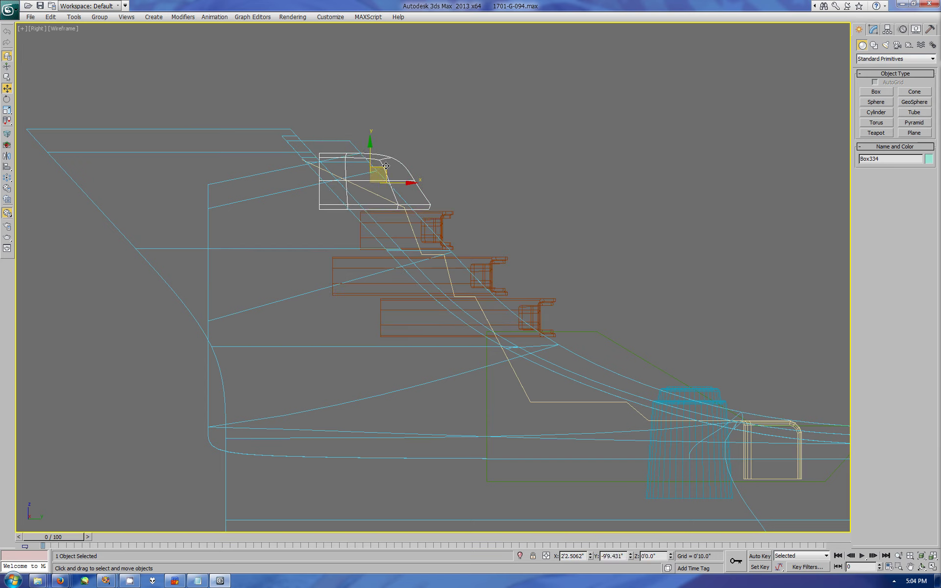
{"action": "key", "text": "ctrl+z"}
{"action": "left_click", "coordinate": [422, 212]}
Step: Return to four viewports and orbit the perspective view to look down the stairs
{"action": "left_click", "coordinate": [932, 567]}
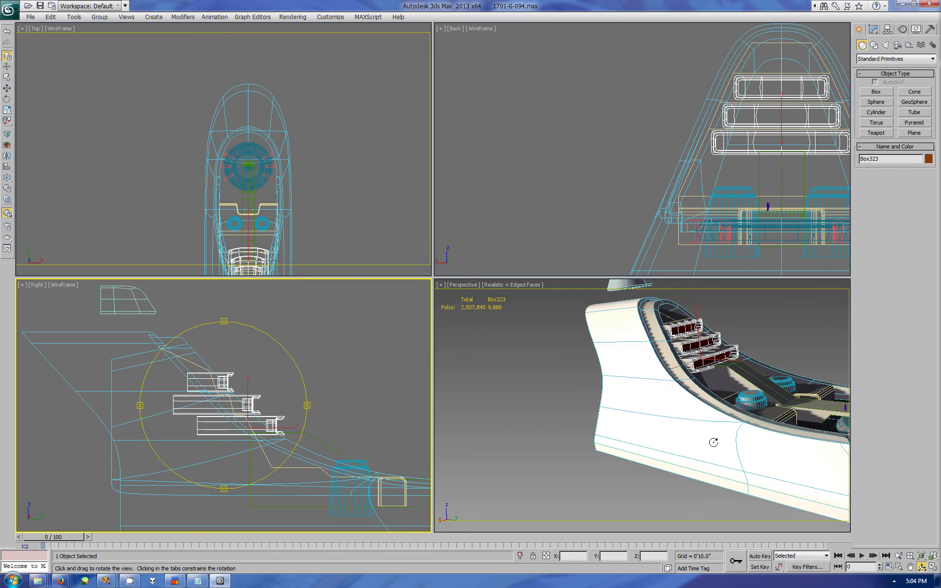
{"action": "left_click", "coordinate": [624, 418]}
{"action": "left_click_drag", "start_coordinate": [624, 418], "coordinate": [652, 383]}
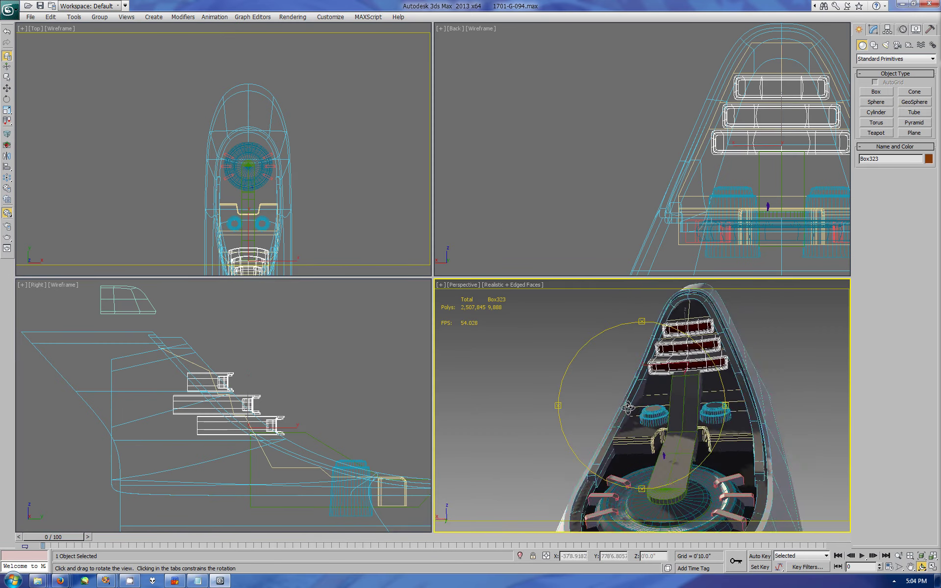
{"action": "right_click", "coordinate": [834, 78]}
Step: Open Box323 in vertex mode and frame the stair rung ends in the maximized Back view
{"action": "left_click", "coordinate": [873, 29]}
{"action": "key", "text": "1"}
{"action": "key", "text": "alt+w"}
{"action": "scroll", "coordinate": [735, 267], "scroll_direction": "up", "scroll_amount": 3}
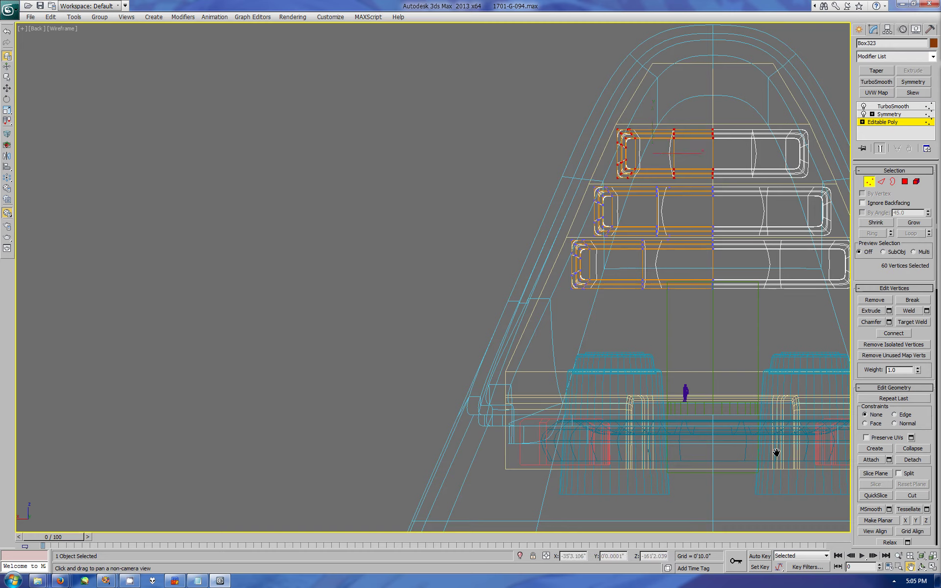
{"action": "middle_click_drag", "start_coordinate": [666, 176], "coordinate": [735, 267]}
{"action": "left_click_drag", "start_coordinate": [734, 267], "coordinate": [677, 280]}
{"action": "right_click", "coordinate": [677, 280]}
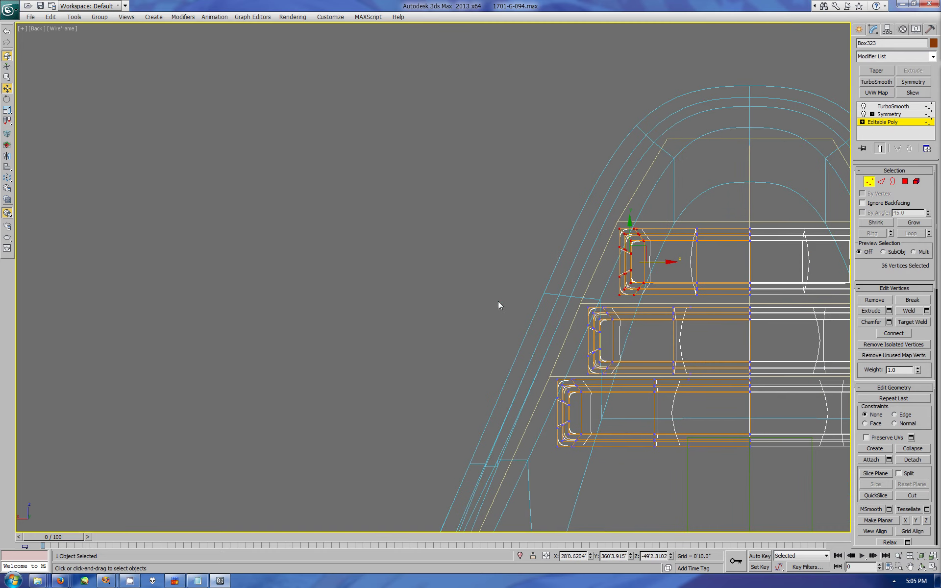
Step: Extend the rung ends to the right, select all three rungs' end vertices, and check in perspective
{"action": "left_click_drag", "start_coordinate": [633, 338], "coordinate": [647, 338]}
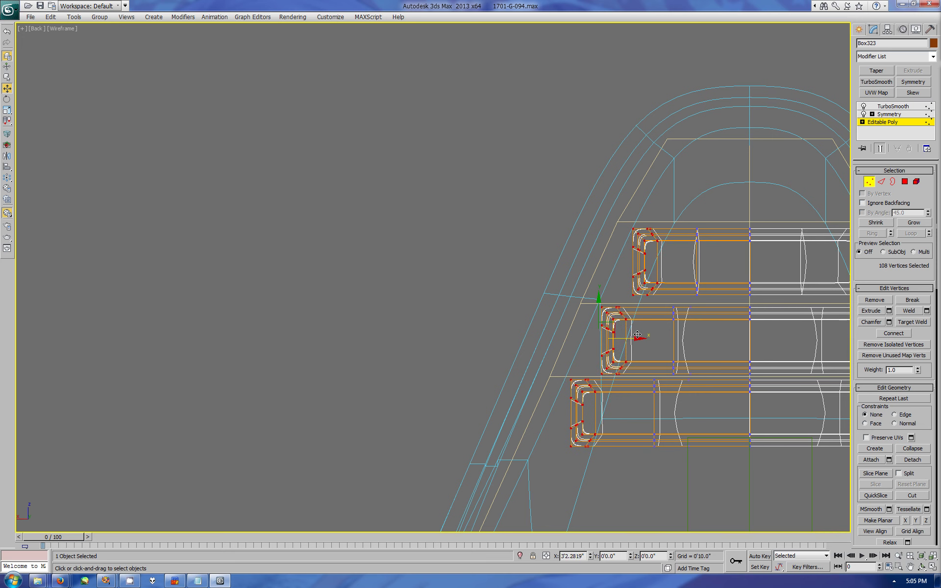
{"action": "left_click_drag", "start_coordinate": [505, 176], "coordinate": [711, 479]}
{"action": "key", "text": "alt+w"}
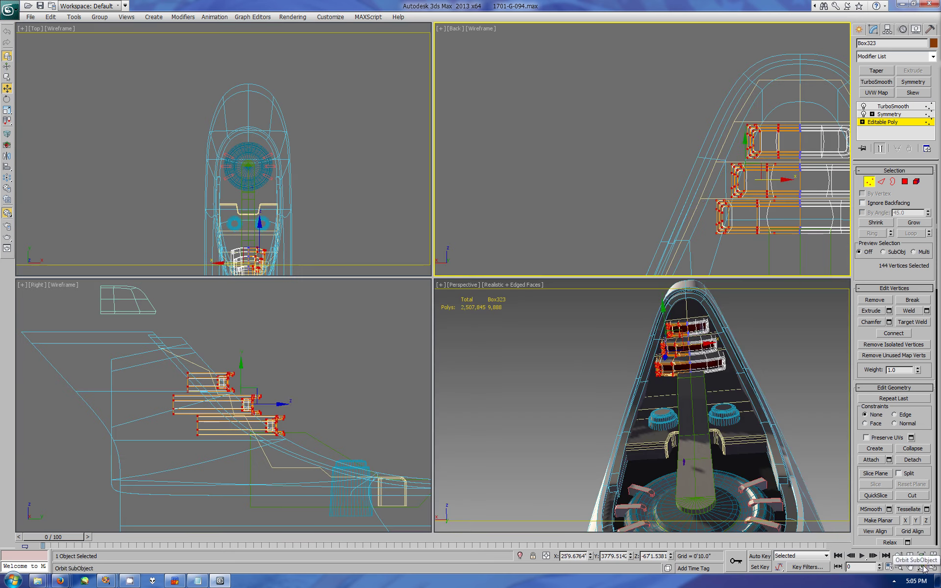
{"action": "mouse_move", "coordinate": [661, 338]}
{"action": "middle_mouse_down", "text": "alt"}
{"action": "mouse_move", "coordinate": [642, 468]}
{"action": "mouse_move", "coordinate": [598, 425]}
{"action": "middle_mouse_up", "text": "alt"}
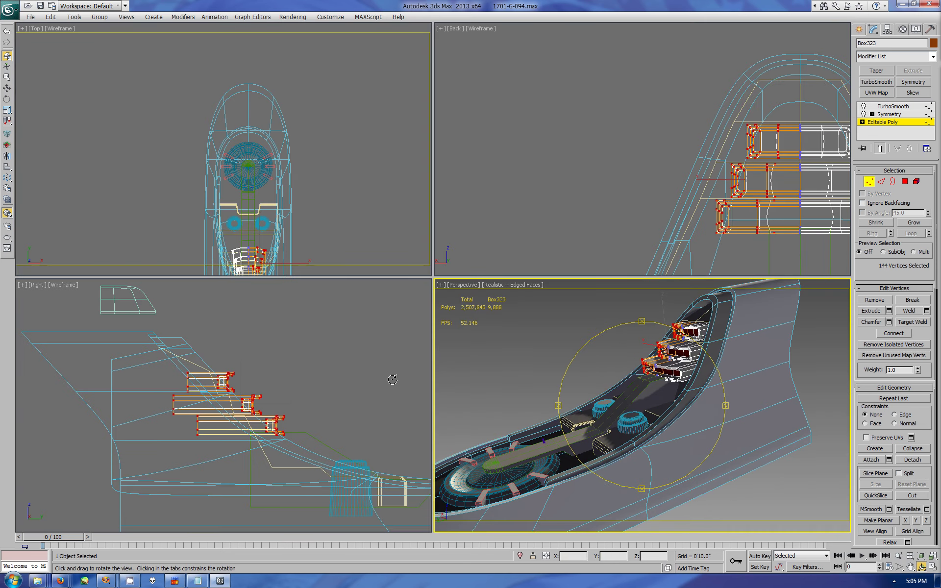
{"action": "right_click", "coordinate": [317, 367]}
{"action": "key", "text": "w"}
Step: Move the walkway profile left and slide its top vertices right
{"action": "left_click", "coordinate": [859, 29]}
{"action": "left_click", "coordinate": [365, 492]}
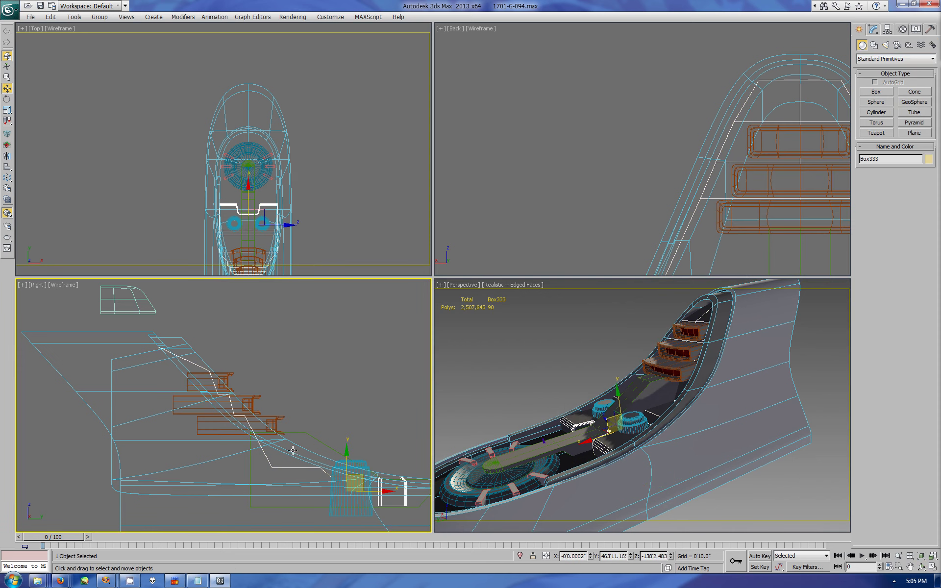
{"action": "left_click_drag", "start_coordinate": [365, 491], "coordinate": [350, 491]}
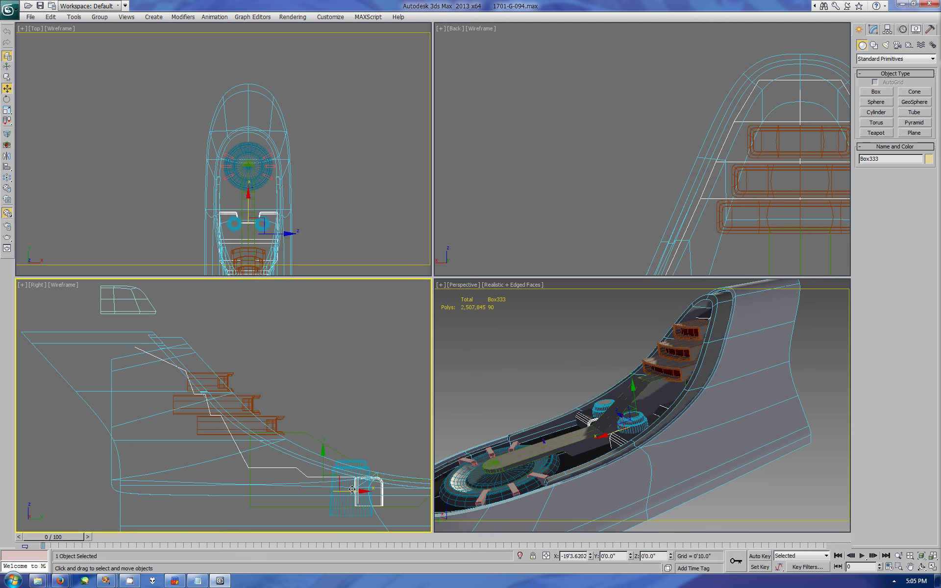
{"action": "left_click", "coordinate": [873, 29]}
{"action": "left_click", "coordinate": [880, 113]}
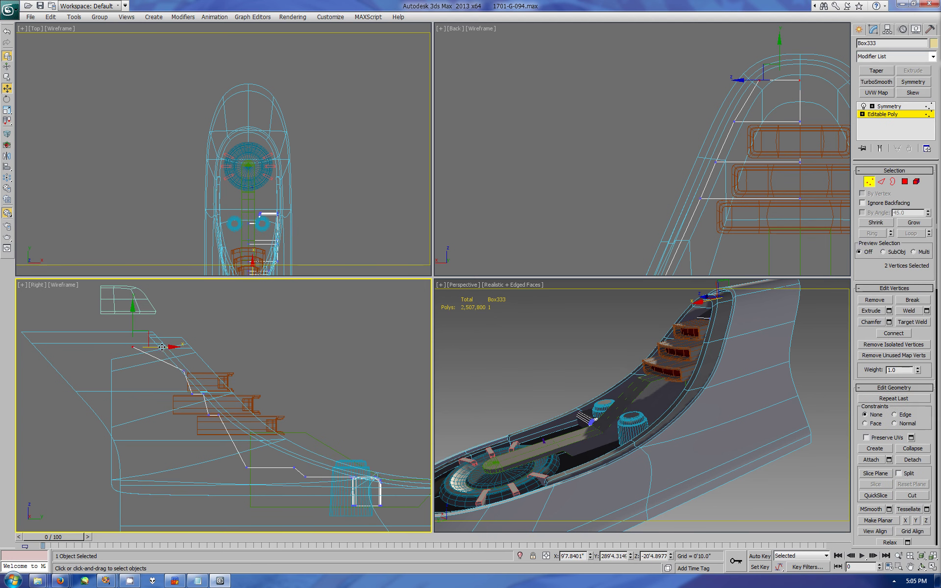
{"action": "left_click_drag", "start_coordinate": [192, 346], "coordinate": [208, 354]}
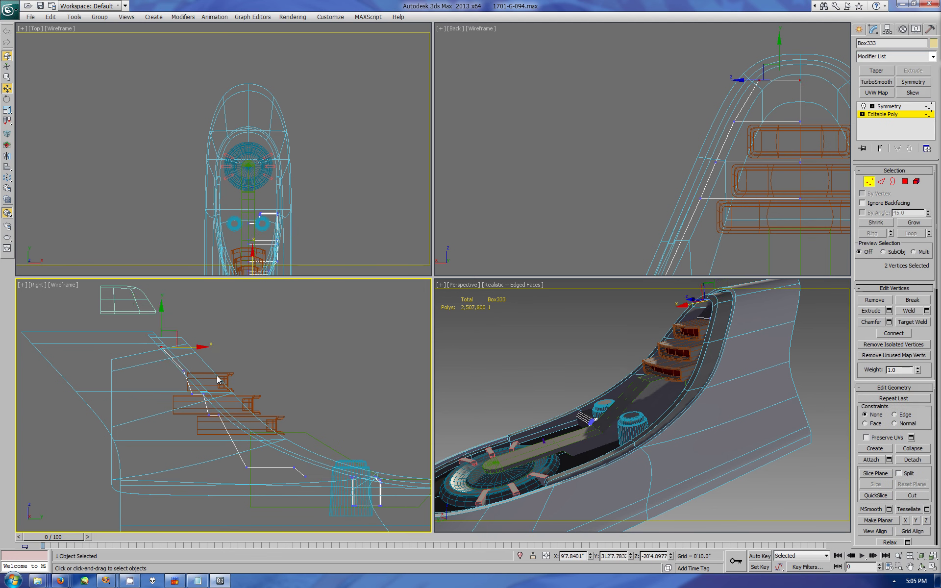
{"action": "left_click", "coordinate": [859, 29]}
Step: Move the three stair boxes left and inspect them in perspective
{"action": "left_click", "coordinate": [231, 378]}
{"action": "left_click_drag", "start_coordinate": [273, 425], "coordinate": [246, 424]}
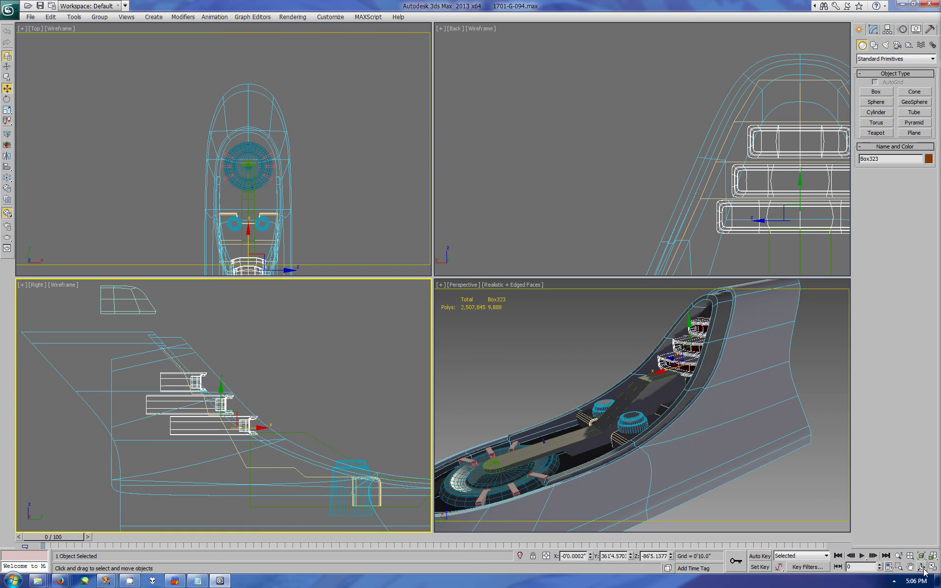
{"action": "middle_click_drag", "start_coordinate": [637, 407], "coordinate": [697, 392], "text": "alt"}
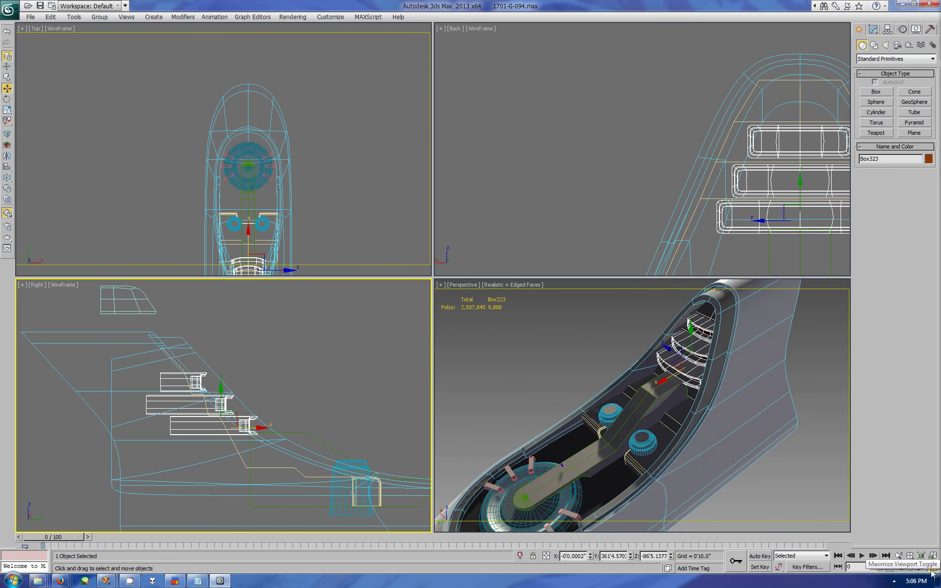
{"action": "left_click", "coordinate": [932, 568]}
Step: In Element mode, push the middle and bottom stair boxes back to the left
{"action": "left_click", "coordinate": [873, 30]}
{"action": "left_click", "coordinate": [916, 181]}
{"action": "left_click", "coordinate": [372, 275]}
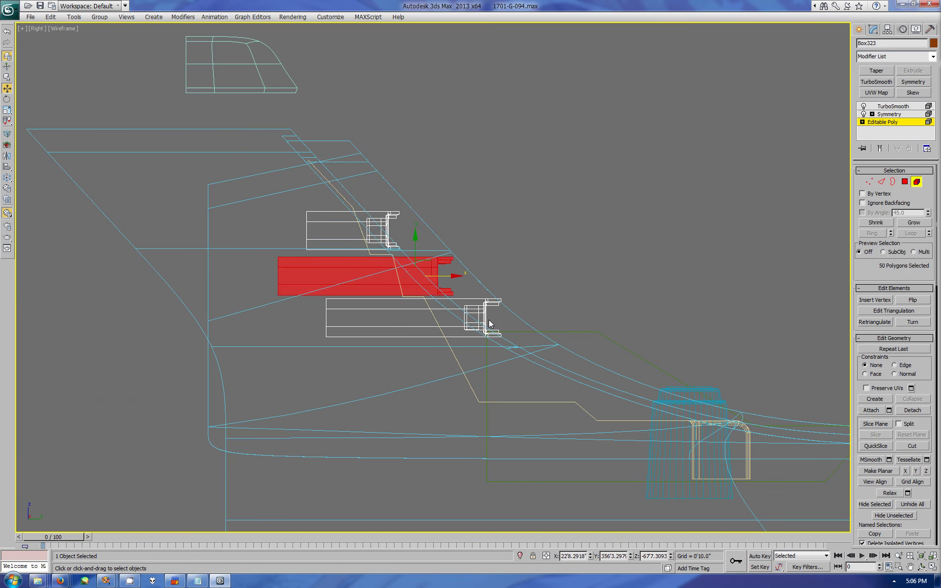
{"action": "left_click_drag", "start_coordinate": [451, 277], "coordinate": [440, 277]}
{"action": "left_click", "coordinate": [880, 148]}
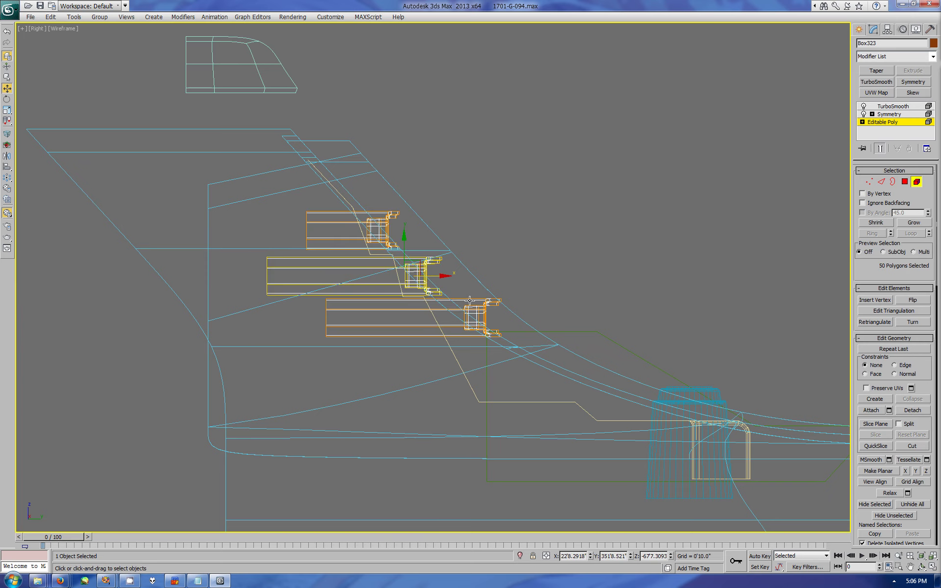
{"action": "left_click", "coordinate": [469, 300]}
{"action": "left_click_drag", "start_coordinate": [490, 318], "coordinate": [469, 318]}
{"action": "scroll", "coordinate": [867, 178], "scroll_direction": "up", "scroll_amount": 2}
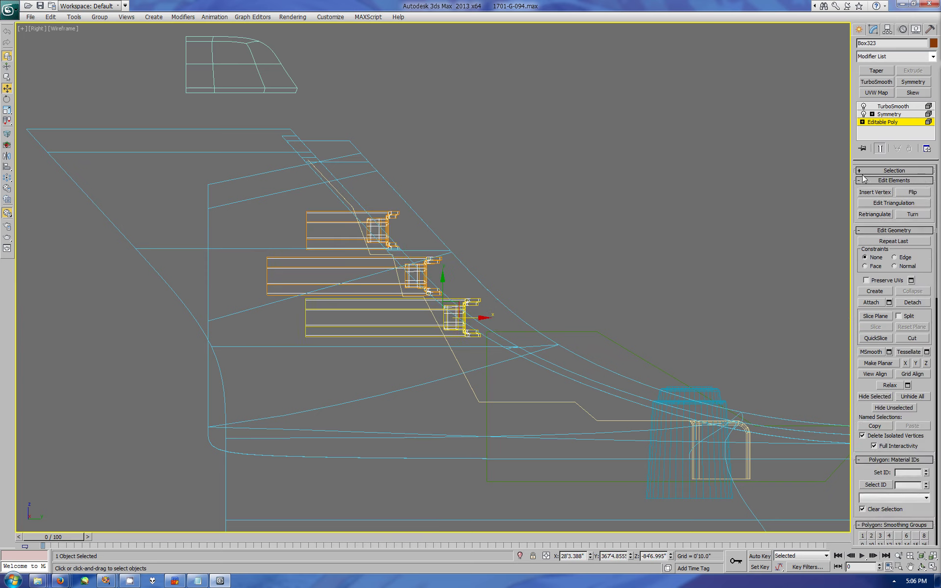
Step: In Box333's vertex mode, raise the vertices under the bottom stair and nudge the lower pair right
{"action": "left_click", "coordinate": [859, 29]}
{"action": "left_click", "coordinate": [510, 402]}
{"action": "left_click", "coordinate": [873, 29]}
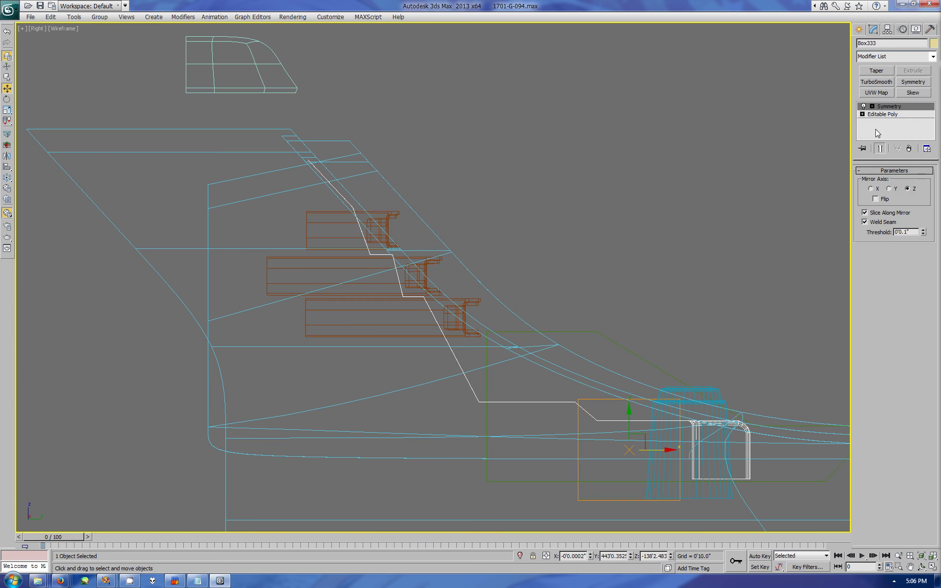
{"action": "left_click", "coordinate": [878, 128]}
{"action": "left_click_drag", "start_coordinate": [351, 380], "coordinate": [601, 412]}
{"action": "mouse_move", "coordinate": [527, 376]}
{"action": "left_mouse_down"}
{"action": "mouse_move", "coordinate": [526, 351]}
{"action": "mouse_move", "coordinate": [477, 371]}
{"action": "left_mouse_up"}
{"action": "left_click", "coordinate": [478, 377]}
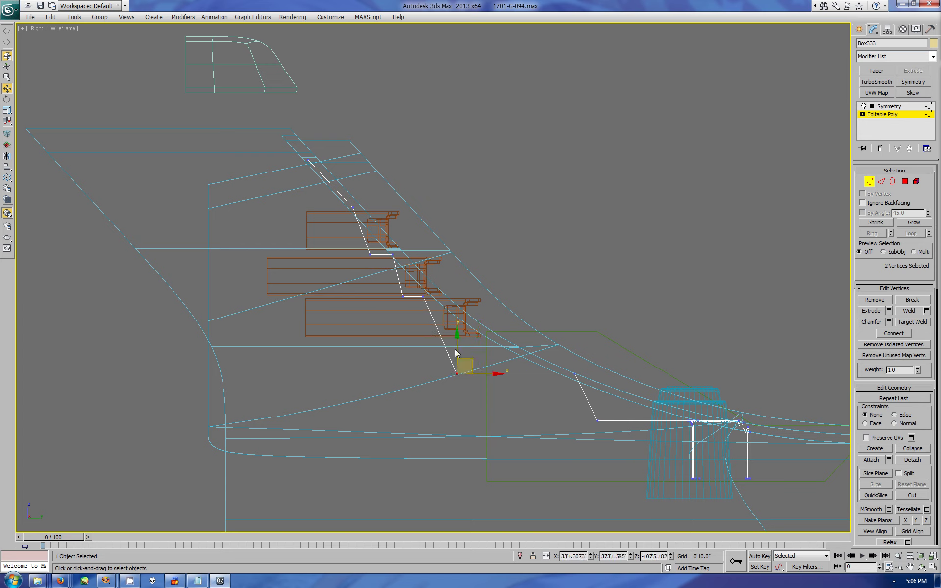
{"action": "left_click_drag", "start_coordinate": [441, 299], "coordinate": [445, 299]}
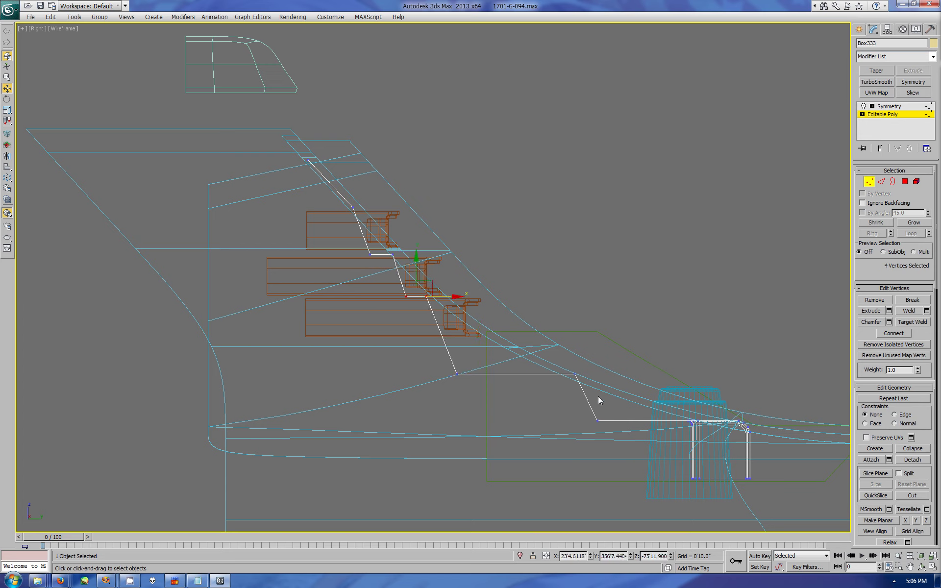
Step: Shift the walkway vertices right in the Back view, then select and nudge the two round knobs
{"action": "left_click", "coordinate": [923, 569]}
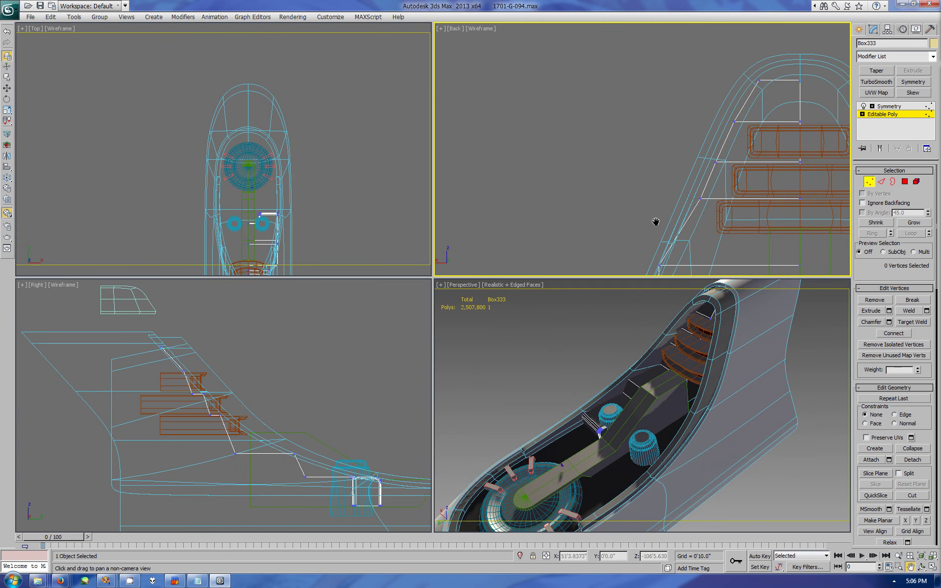
{"action": "scroll", "coordinate": [637, 196], "scroll_direction": "up", "scroll_amount": 2}
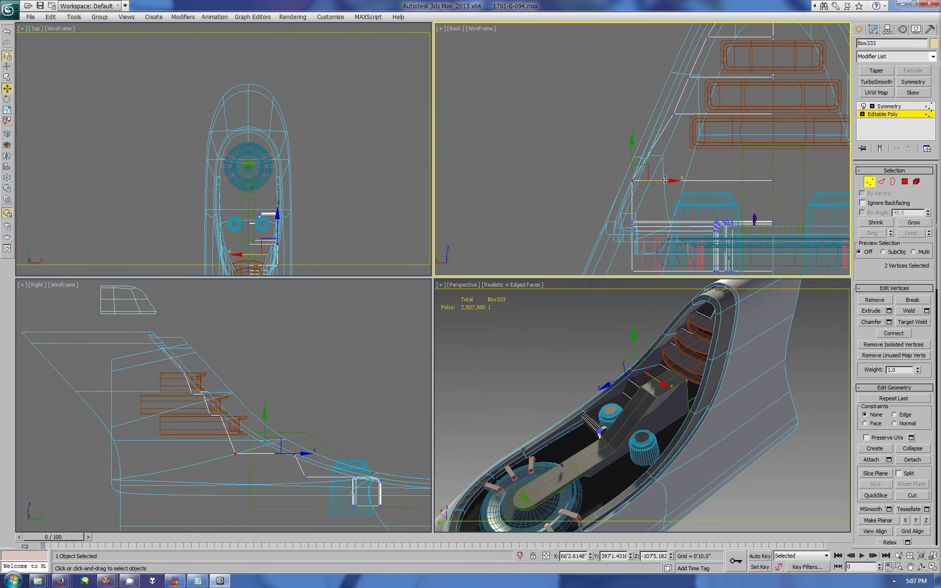
{"action": "left_click_drag", "start_coordinate": [667, 181], "coordinate": [692, 181]}
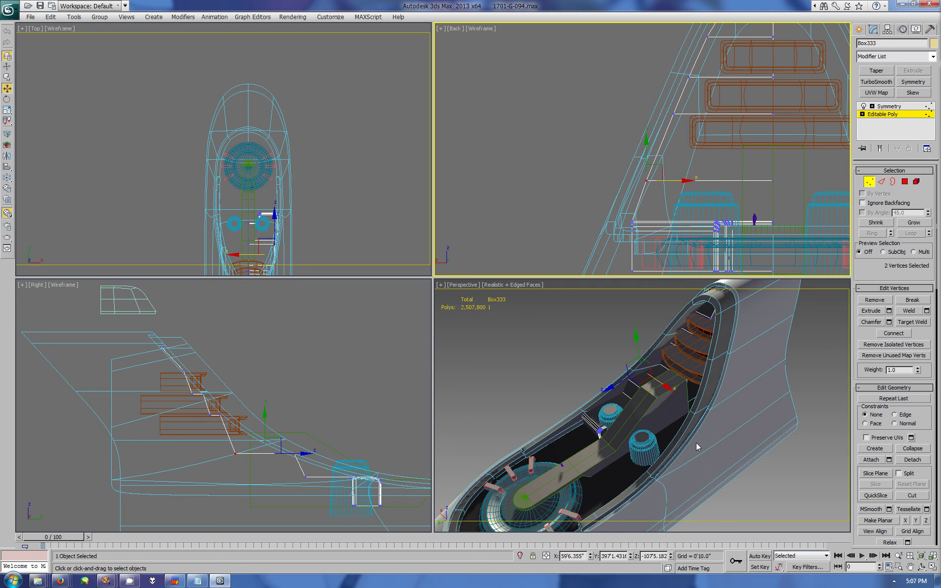
{"action": "left_click", "coordinate": [859, 30]}
{"action": "left_click", "coordinate": [635, 440]}
{"action": "left_click_drag", "start_coordinate": [578, 461], "coordinate": [557, 485]}
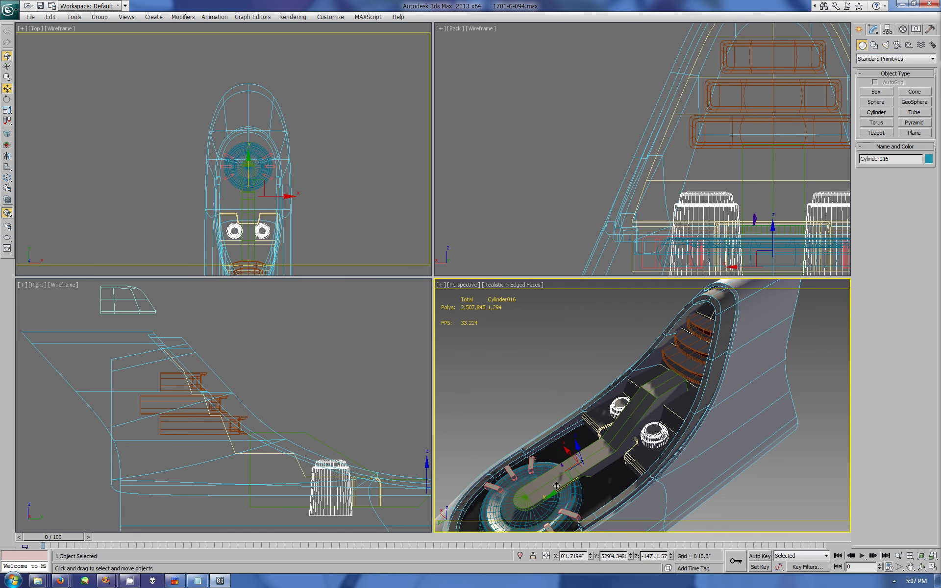
Step: Move the top block down and right, and adjust its six top vertices in the enlarged side view
{"action": "left_click_drag", "start_coordinate": [142, 293], "coordinate": [195, 349]}
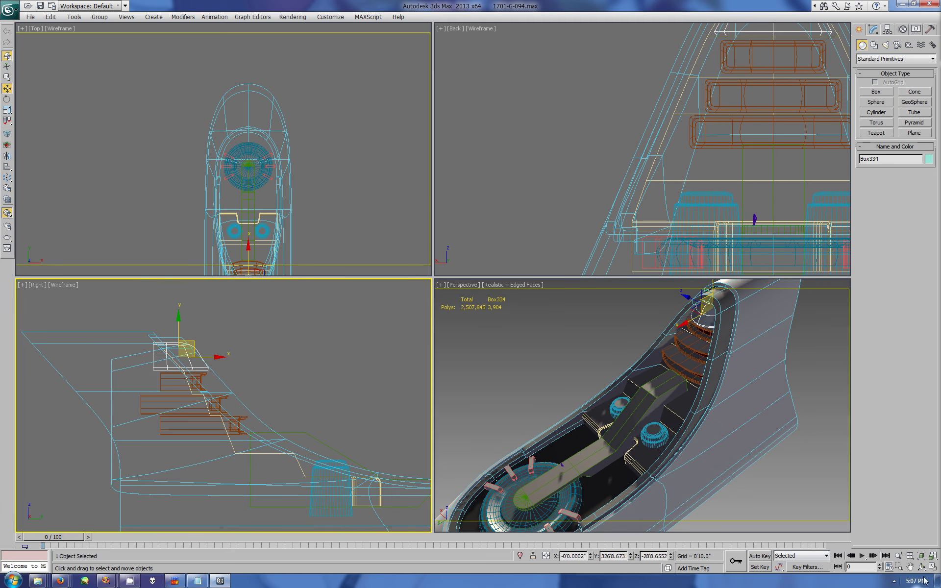
{"action": "key", "text": "alt+w"}
{"action": "left_click", "coordinate": [874, 30]}
{"action": "left_click", "coordinate": [883, 122]}
{"action": "left_click_drag", "start_coordinate": [287, 151], "coordinate": [424, 171]}
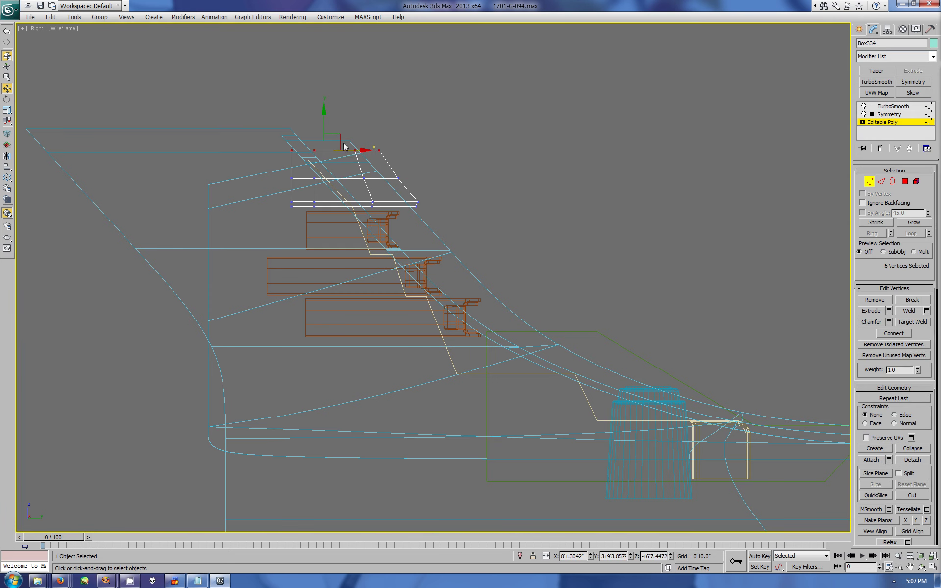
{"action": "left_click", "coordinate": [859, 30]}
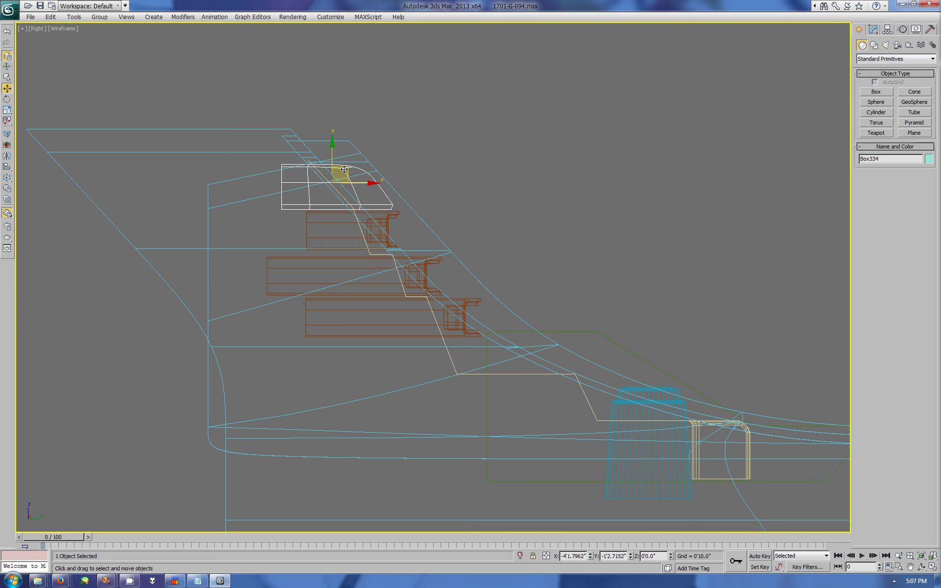
{"action": "left_click", "coordinate": [922, 556]}
{"action": "key", "text": "alt+w"}
Step: Select Box335 and pull its three left-edge vertices further left in the side view
{"action": "left_click_drag", "start_coordinate": [686, 392], "coordinate": [757, 399]}
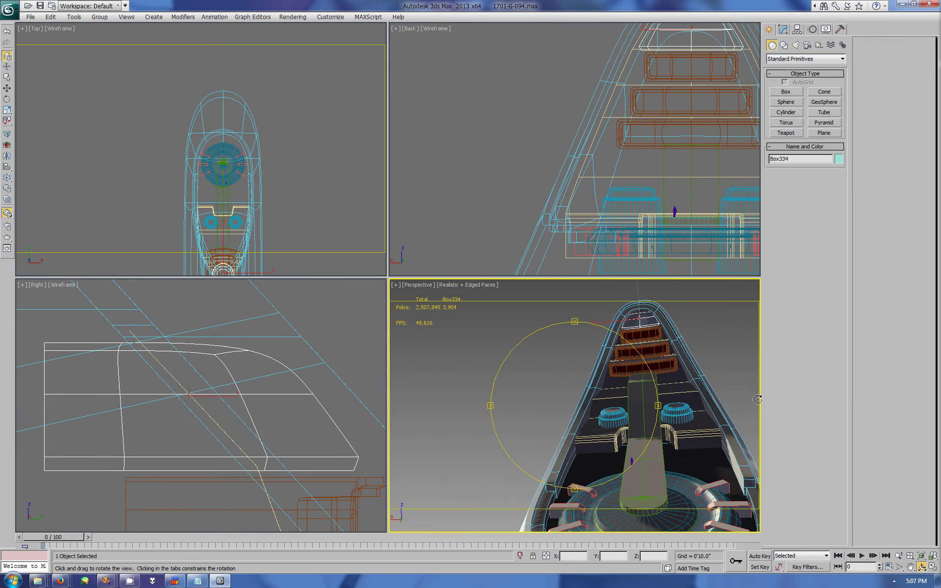
{"action": "left_click_drag", "start_coordinate": [761, 361], "coordinate": [852, 361]}
{"action": "left_click_drag", "start_coordinate": [638, 392], "coordinate": [564, 383]}
{"action": "key", "text": "w"}
{"action": "left_click", "coordinate": [652, 421]}
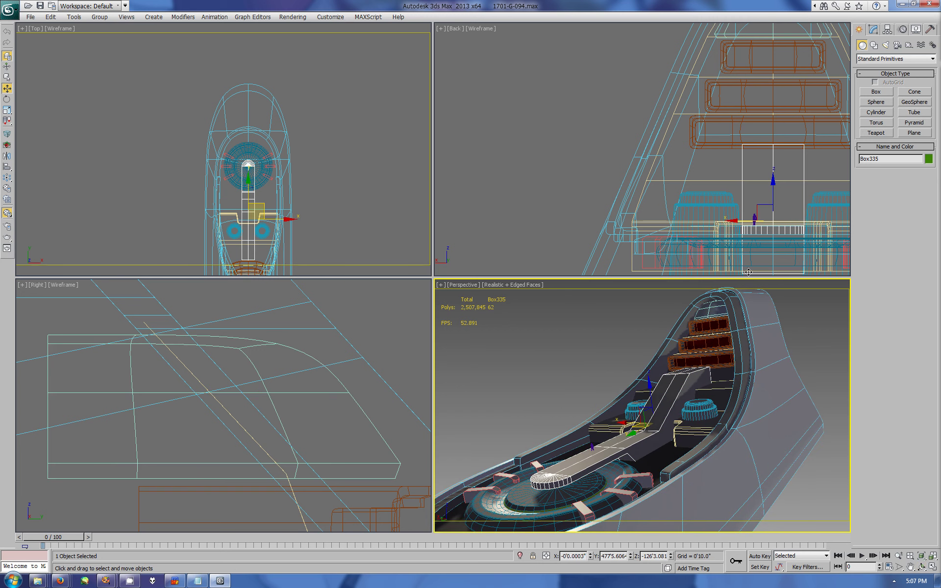
{"action": "scroll", "coordinate": [285, 341], "scroll_direction": "down", "scroll_amount": 3}
{"action": "key", "text": "1"}
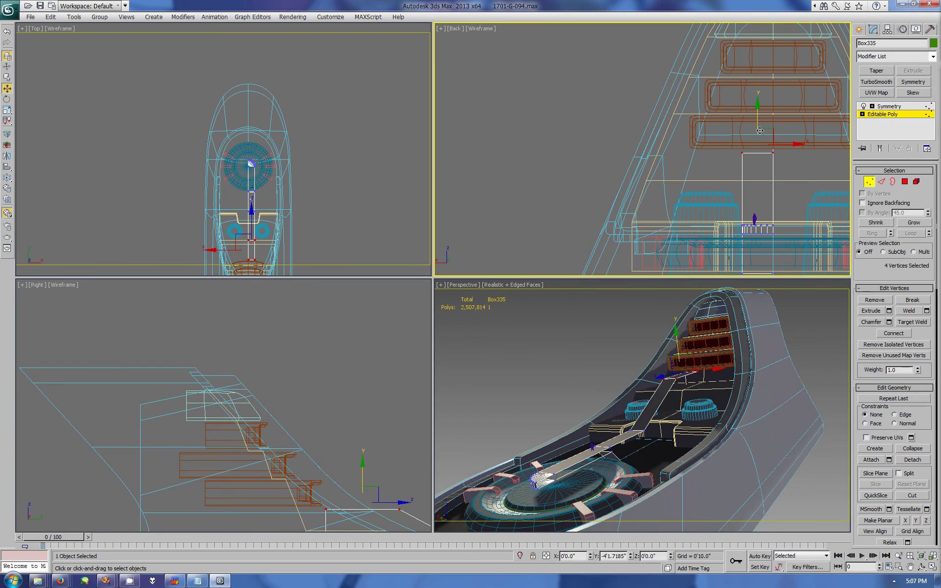
{"action": "scroll", "coordinate": [234, 485], "scroll_direction": "down", "scroll_amount": 3}
{"action": "mouse_move", "coordinate": [260, 448]}
{"action": "left_mouse_down"}
{"action": "mouse_move", "coordinate": [299, 519]}
{"action": "mouse_move", "coordinate": [282, 479]}
{"action": "left_mouse_up"}
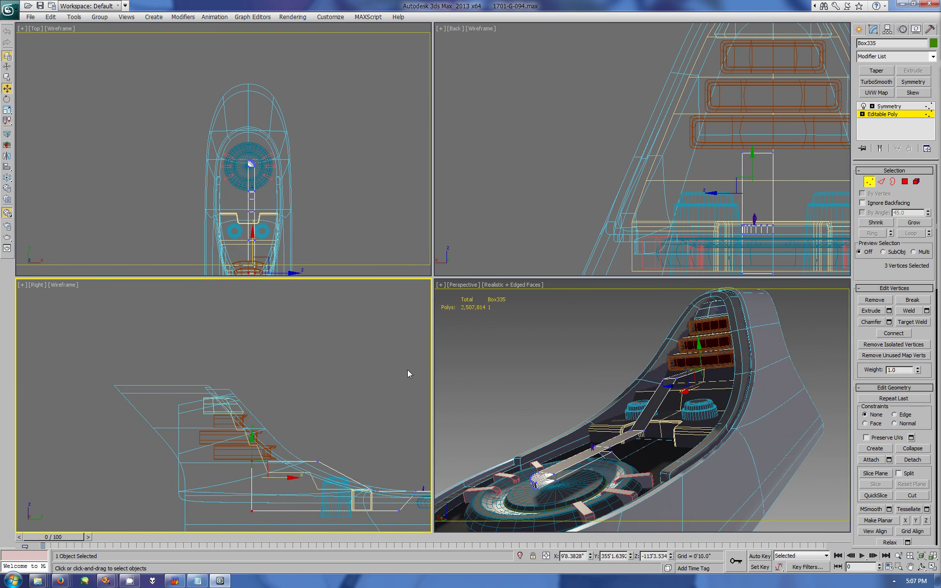
{"action": "key", "text": "1"}
Step: Orbit the perspective view around the module and enlarge it to full screen
{"action": "left_click", "coordinate": [859, 30]}
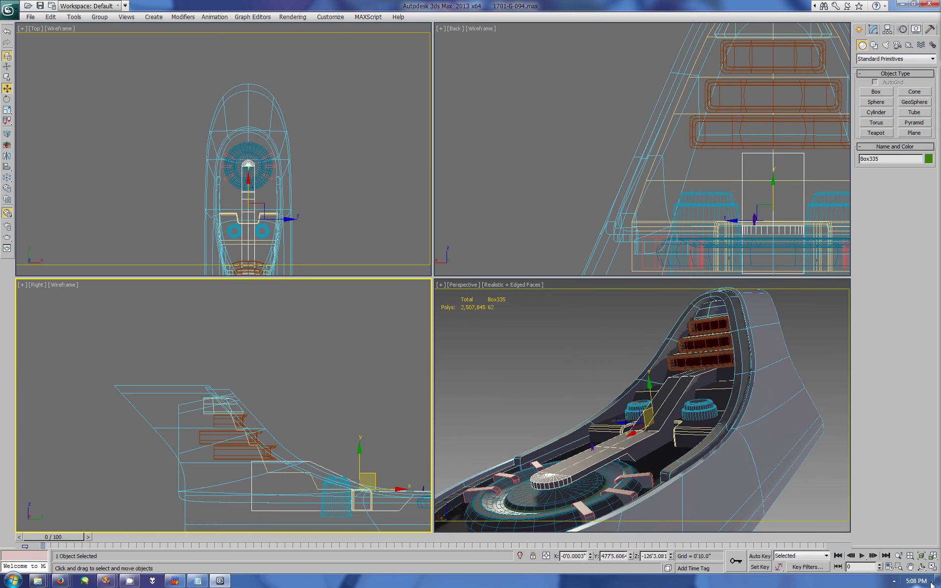
{"action": "left_click", "coordinate": [921, 568]}
{"action": "left_click_drag", "start_coordinate": [809, 490], "coordinate": [892, 554]}
{"action": "left_click", "coordinate": [933, 567]}
Step: Select walkway Box304, switch to wireframe and try cutting new edges into its mesh
{"action": "mouse_move", "coordinate": [540, 294]}
{"action": "left_mouse_down"}
{"action": "mouse_move", "coordinate": [478, 335]}
{"action": "mouse_move", "coordinate": [476, 348]}
{"action": "left_mouse_up"}
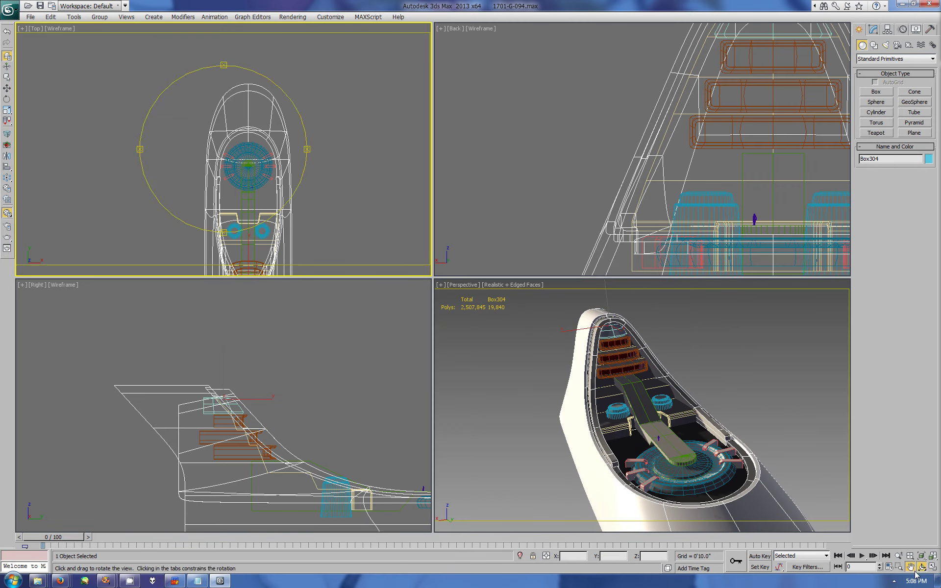
{"action": "left_click", "coordinate": [637, 402]}
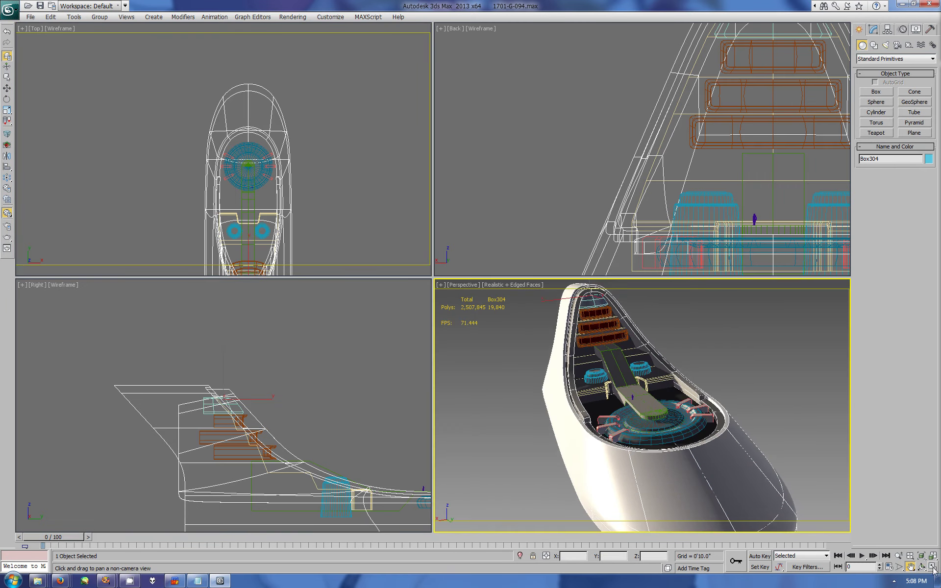
{"action": "key", "text": "alt+w"}
{"action": "key", "text": "z"}
{"action": "left_click", "coordinate": [873, 29]}
{"action": "left_click", "coordinate": [105, 28]}
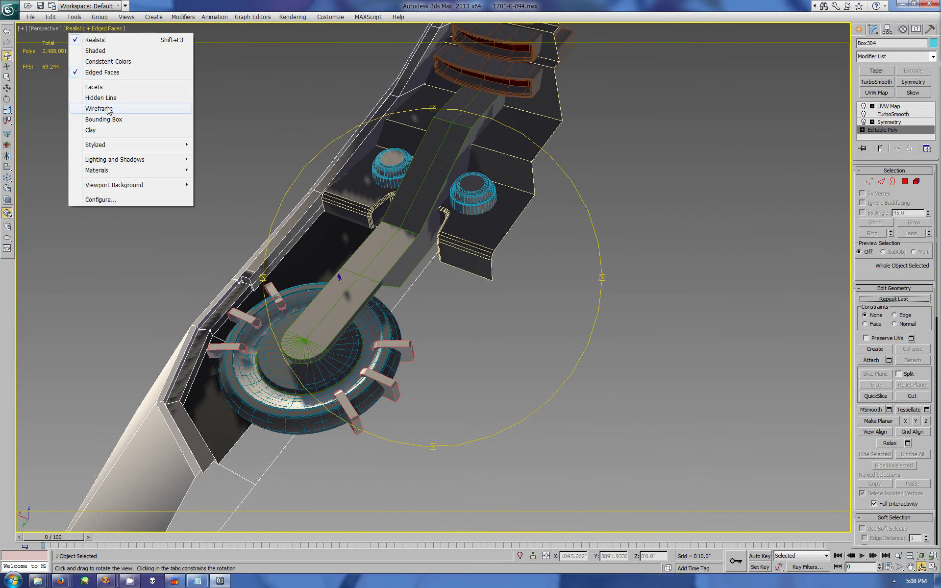
{"action": "left_click", "coordinate": [94, 109]}
{"action": "key", "text": "1"}
{"action": "key", "text": "alt+c"}
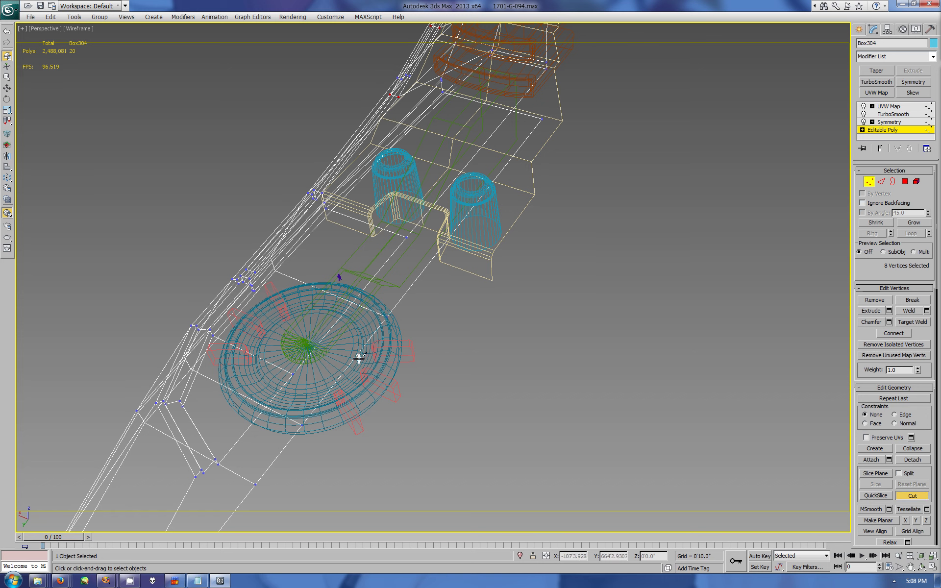
{"action": "right_click", "coordinate": [322, 271]}
Step: Return to Realistic + Edged Faces display and save the scene as 1701-G-095.max
{"action": "left_click", "coordinate": [859, 29]}
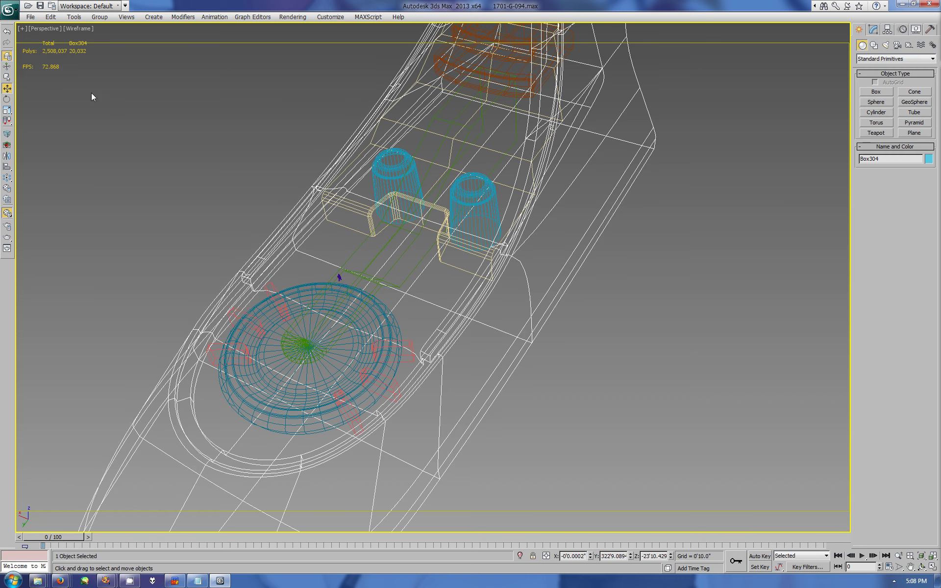
{"action": "left_click", "coordinate": [78, 28]}
{"action": "key", "text": "ctrl+s"}
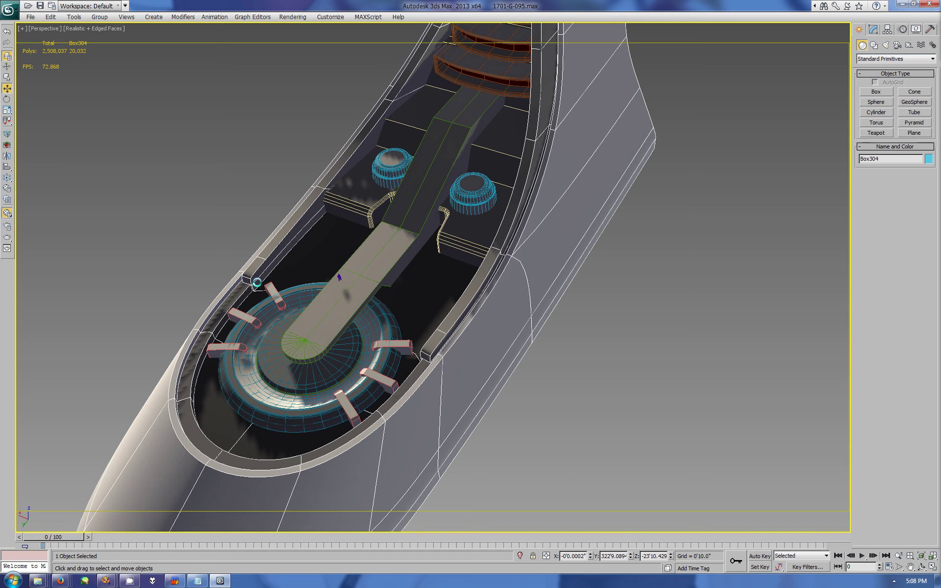
Step: Unhide the surrounding ship geometry, then hide everything except the bridge module and view its underside
{"action": "left_click", "coordinate": [922, 568]}
{"action": "left_click_drag", "start_coordinate": [539, 274], "coordinate": [207, 143]}
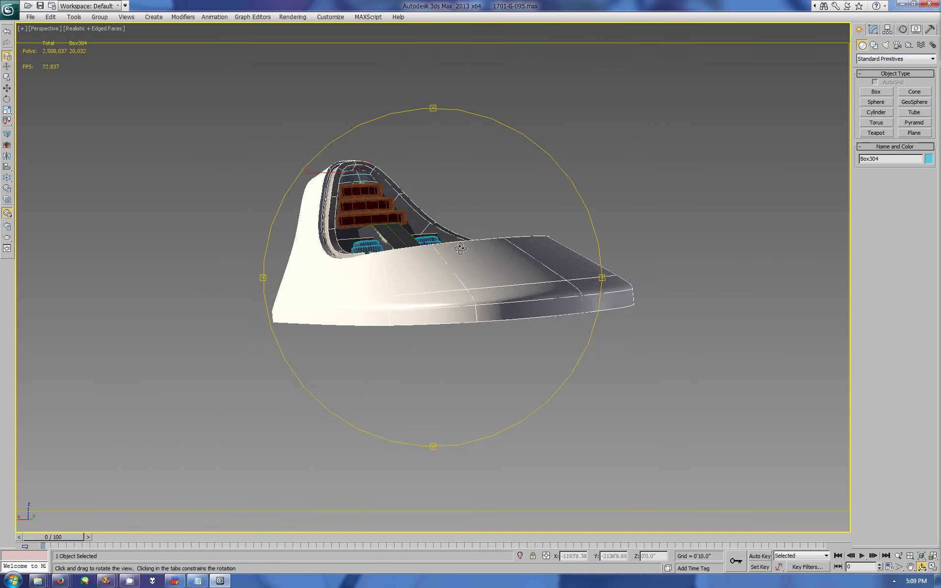
{"action": "key", "text": "w"}
{"action": "key", "text": "ctrl+a"}
{"action": "left_click", "coordinate": [916, 28]}
{"action": "left_click", "coordinate": [894, 318]}
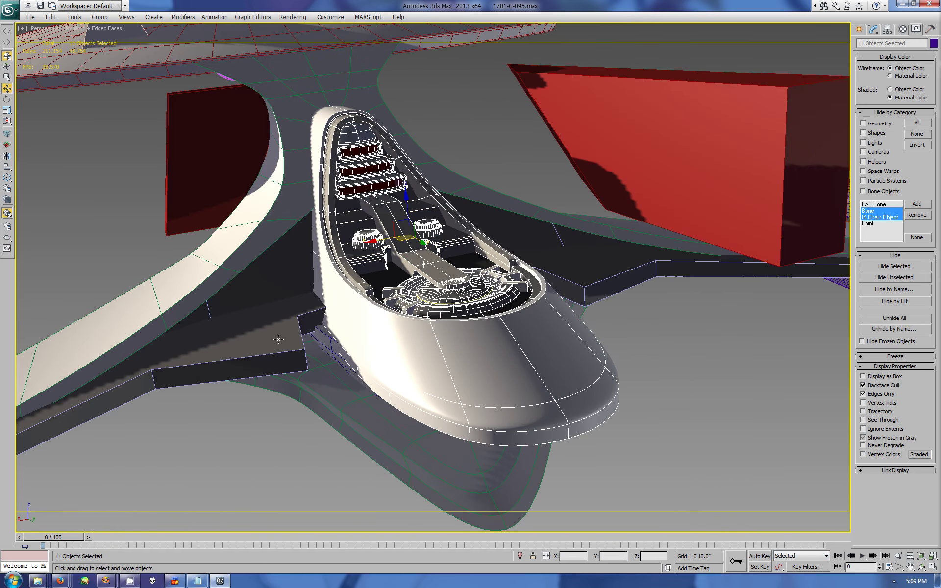
{"action": "left_click", "coordinate": [321, 339], "text": "ctrl"}
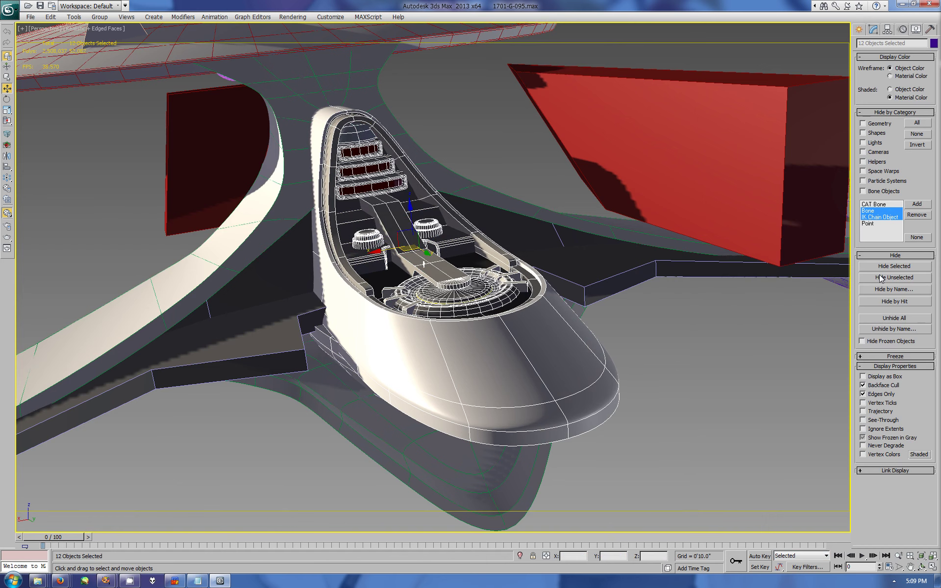
{"action": "left_click", "coordinate": [895, 277]}
{"action": "left_click", "coordinate": [921, 567]}
{"action": "left_click_drag", "start_coordinate": [423, 297], "coordinate": [411, 279]}
Step: Select vertices of the underside fairing Box321 and shift them sideways
{"action": "key", "text": "alt+w"}
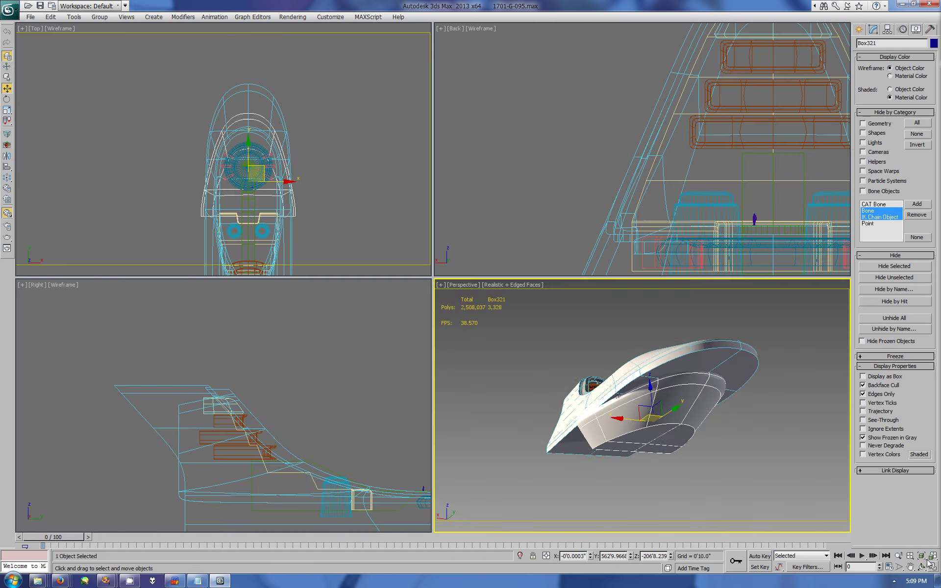
{"action": "scroll", "coordinate": [617, 147], "scroll_direction": "up", "scroll_amount": 5}
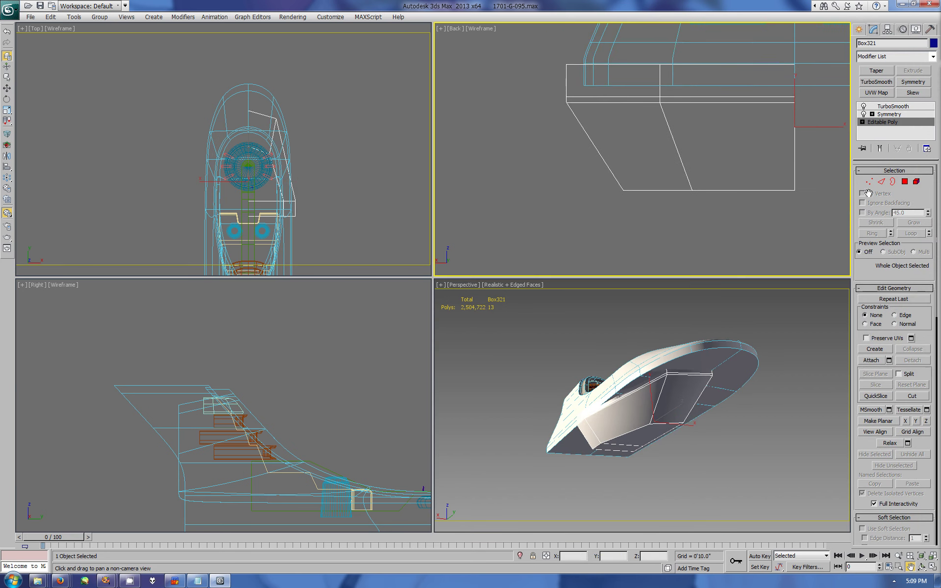
{"action": "key", "text": "1"}
{"action": "left_click_drag", "start_coordinate": [559, 56], "coordinate": [632, 194]}
{"action": "left_click_drag", "start_coordinate": [624, 113], "coordinate": [628, 110]}
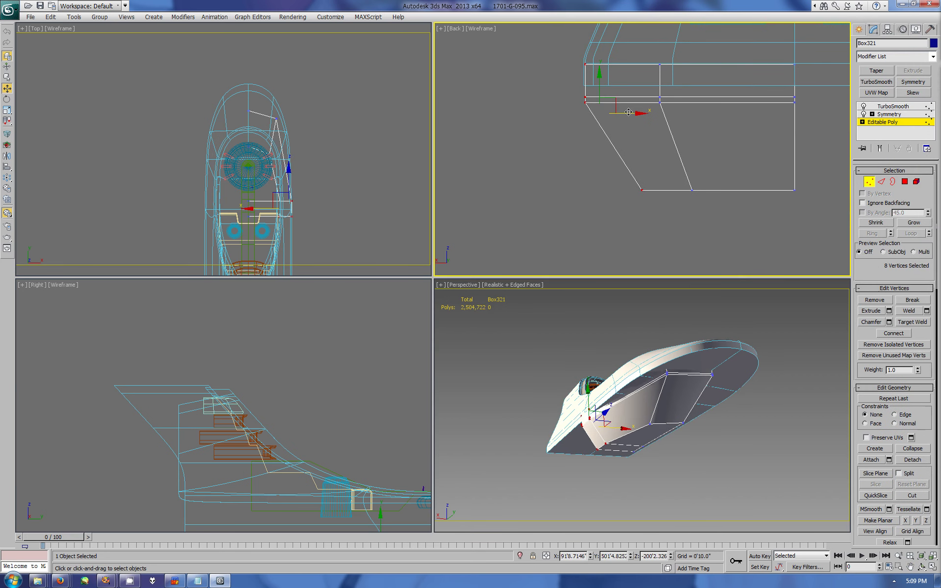
{"action": "left_click", "coordinate": [860, 29]}
{"action": "key", "text": "ctrl+r"}
Step: Orbit beneath the hull and shift the selected fairing vertices in the Top view
{"action": "left_click", "coordinate": [559, 414]}
{"action": "key", "text": "z"}
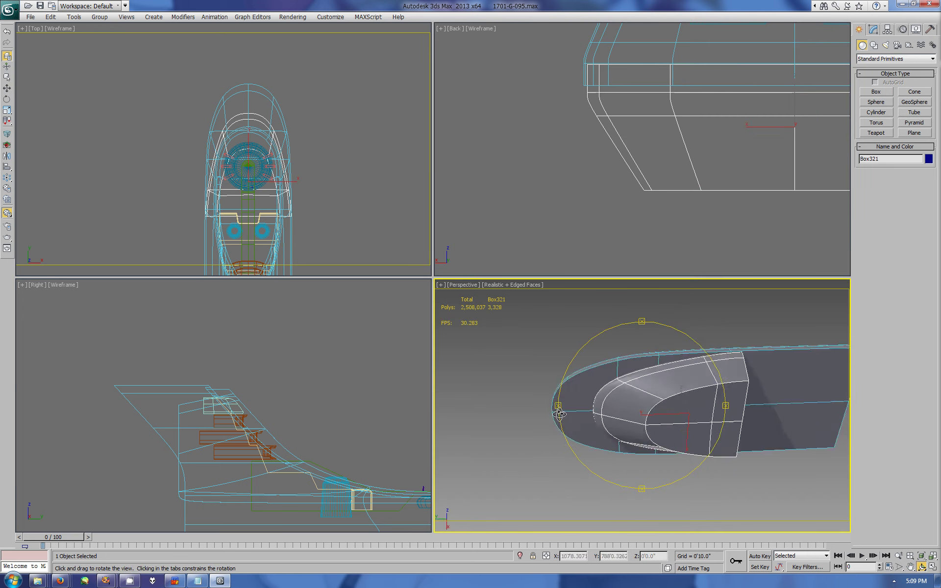
{"action": "left_click_drag", "start_coordinate": [559, 414], "coordinate": [490, 490]}
{"action": "key", "text": "w"}
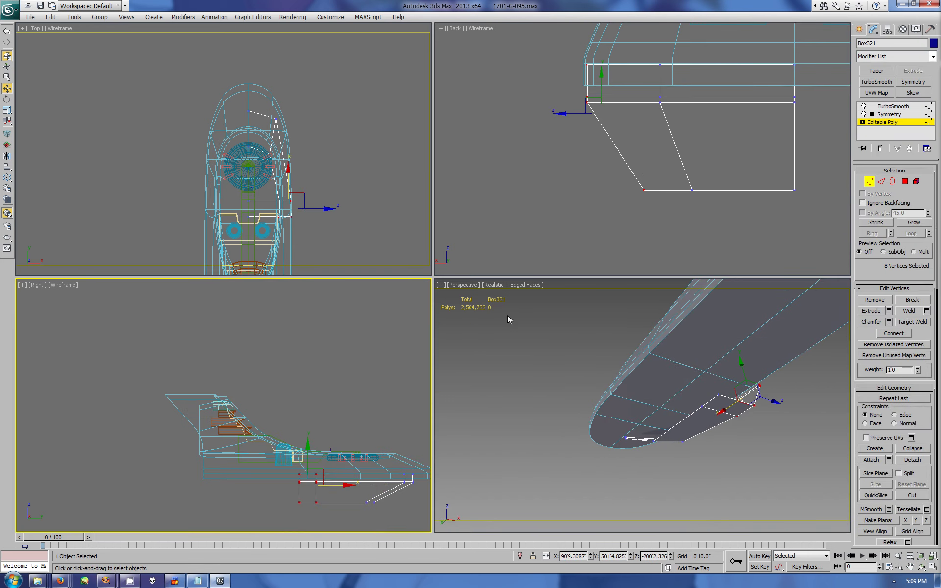
{"action": "right_click", "coordinate": [219, 233]}
{"action": "left_click_drag", "start_coordinate": [289, 216], "coordinate": [289, 204]}
{"action": "left_click", "coordinate": [859, 29]}
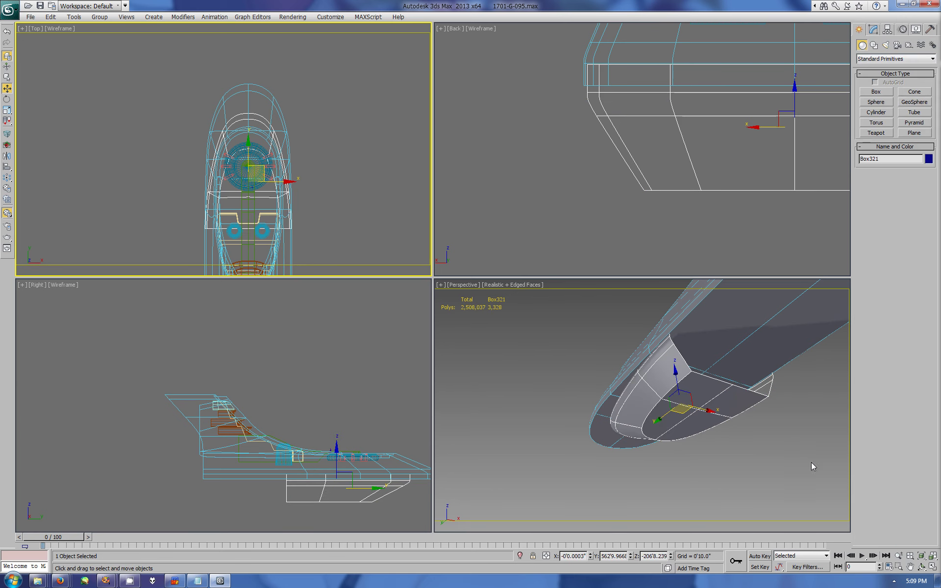
Step: Select six vertices at the fairing front with Show End Result turned on
{"action": "left_click", "coordinate": [924, 568]}
{"action": "left_click_drag", "start_coordinate": [638, 392], "coordinate": [676, 373]}
{"action": "left_click", "coordinate": [873, 29]}
{"action": "key", "text": "1"}
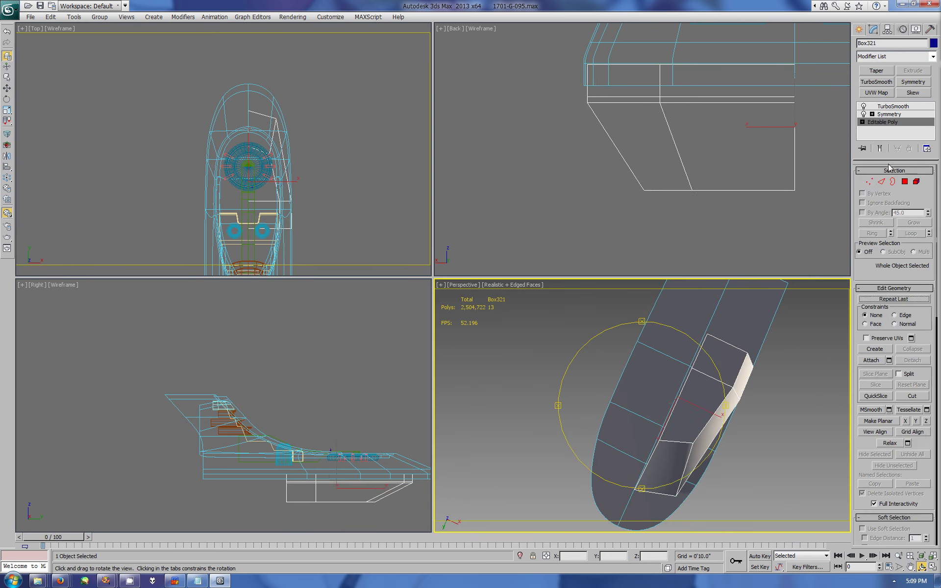
{"action": "mouse_move", "coordinate": [192, 75]}
{"action": "left_mouse_down"}
{"action": "mouse_move", "coordinate": [216, 111]}
{"action": "mouse_move", "coordinate": [284, 122]}
{"action": "left_mouse_up"}
{"action": "left_click", "coordinate": [880, 148]}
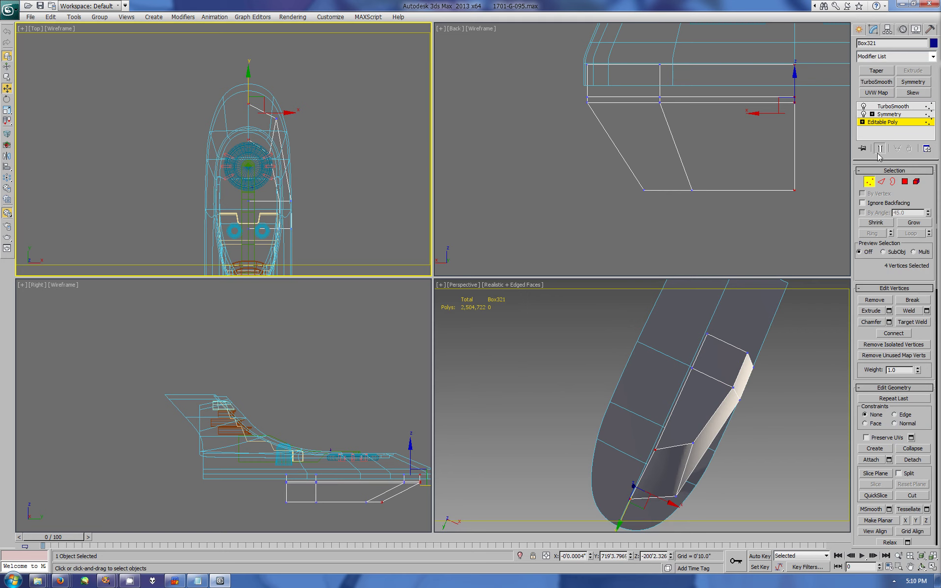
{"action": "left_click", "coordinate": [918, 561]}
{"action": "left_click_drag", "start_coordinate": [612, 392], "coordinate": [599, 374]}
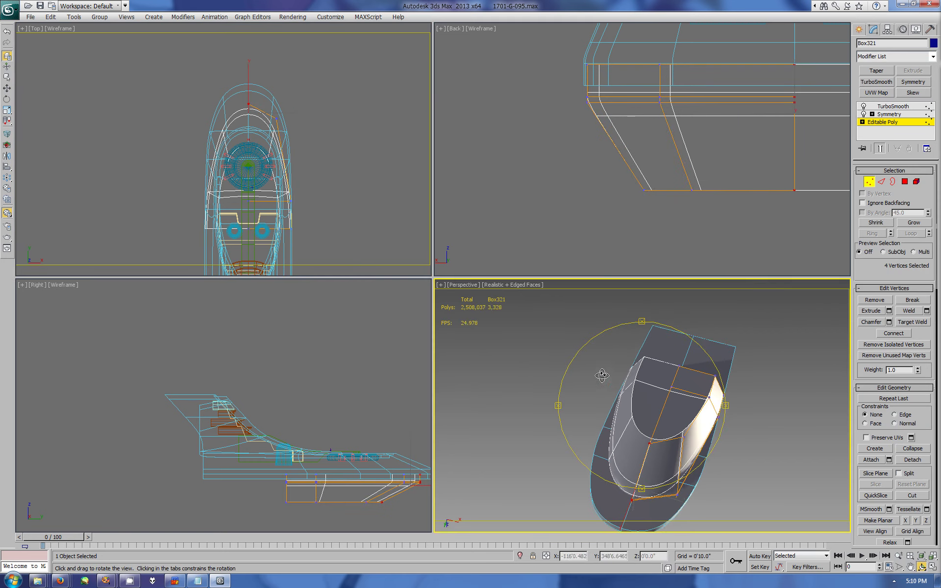
Step: Stretch the fairing's front toward the rounded nose and move four front vertices to narrow it
{"action": "right_click", "coordinate": [318, 196]}
{"action": "left_click_drag", "start_coordinate": [370, 178], "coordinate": [313, 218]}
{"action": "left_click_drag", "start_coordinate": [276, 162], "coordinate": [276, 149]}
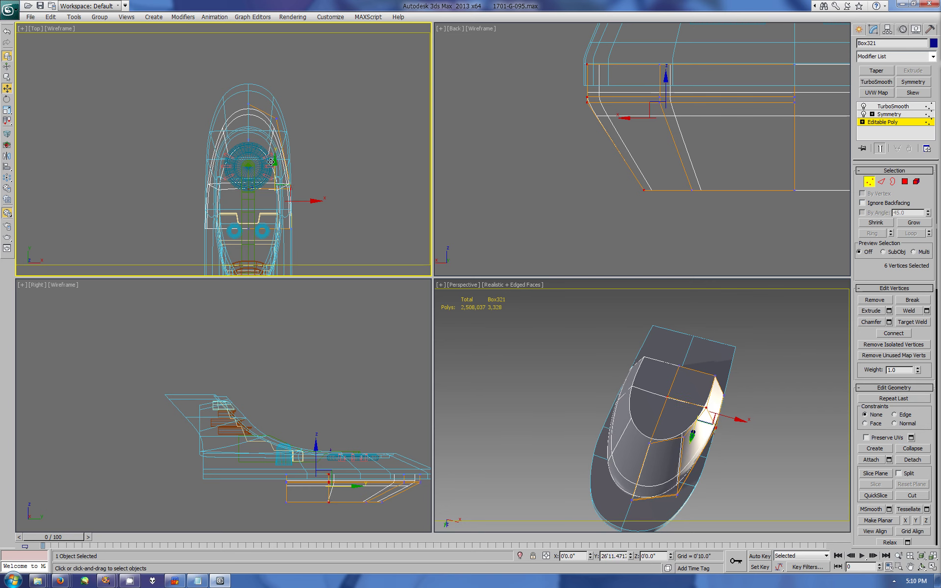
{"action": "left_click_drag", "start_coordinate": [264, 106], "coordinate": [300, 174]}
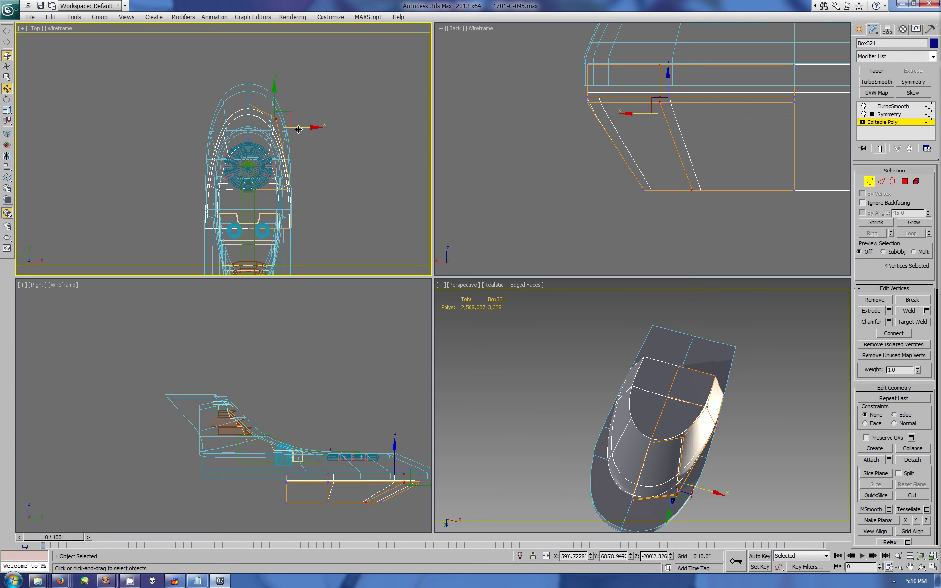
{"action": "left_click_drag", "start_coordinate": [304, 129], "coordinate": [297, 129]}
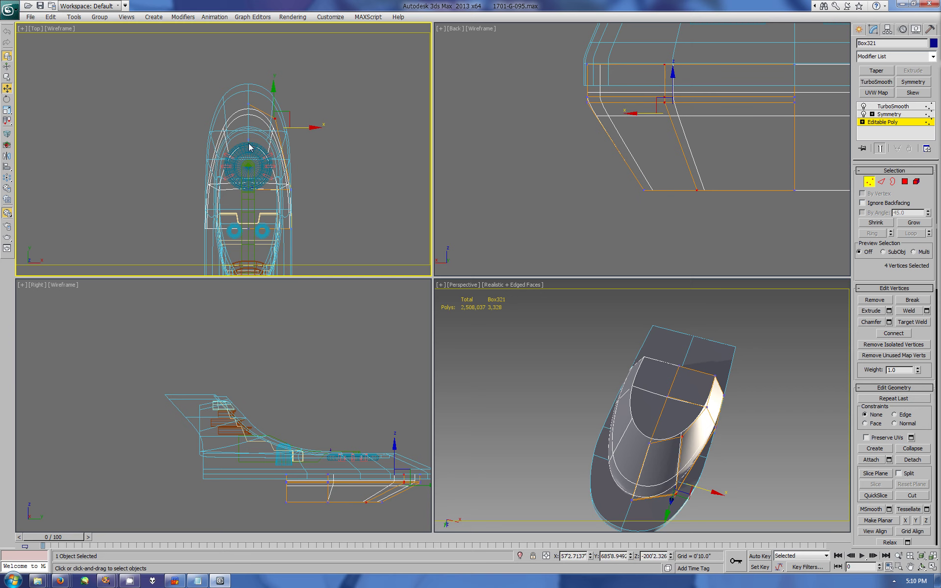
Step: Shift the two lower corner vertices inward and orbit to check the fairing's underside
{"action": "left_click", "coordinate": [678, 457]}
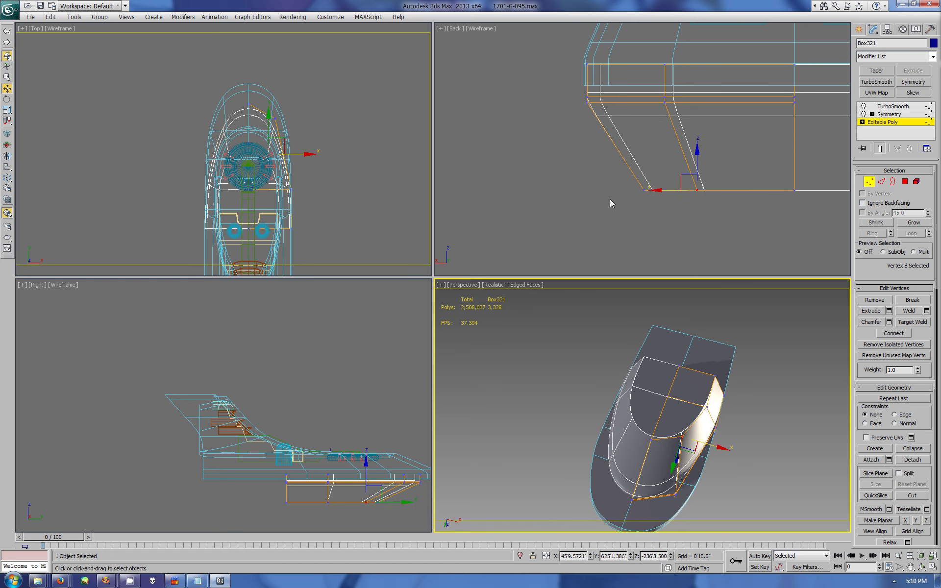
{"action": "mouse_move", "coordinate": [611, 202]}
{"action": "left_mouse_down"}
{"action": "mouse_move", "coordinate": [657, 179]}
{"action": "mouse_move", "coordinate": [675, 190]}
{"action": "left_mouse_up"}
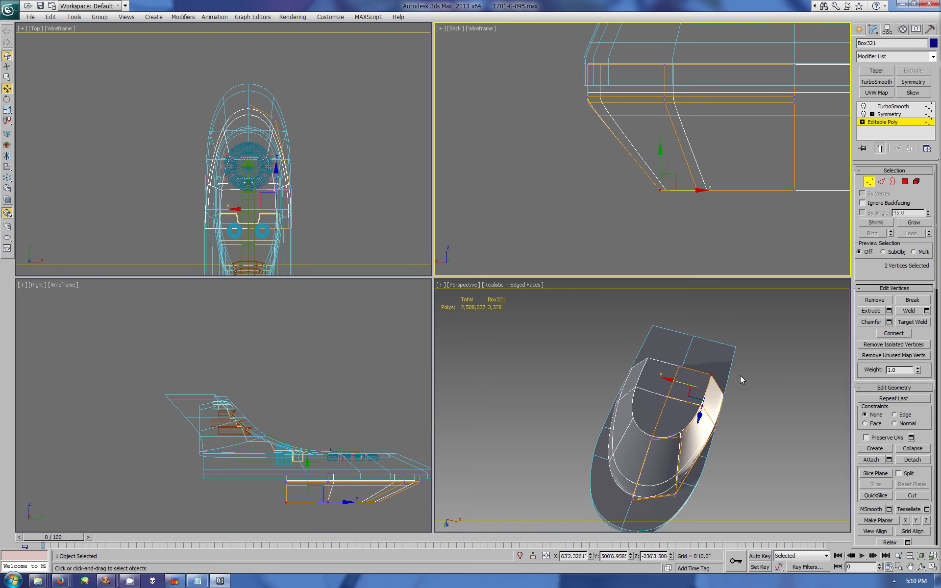
{"action": "left_click", "coordinate": [923, 568]}
{"action": "mouse_move", "coordinate": [637, 441]}
{"action": "left_mouse_down"}
{"action": "mouse_move", "coordinate": [649, 423]}
{"action": "mouse_move", "coordinate": [703, 440]}
{"action": "mouse_move", "coordinate": [797, 399]}
{"action": "mouse_move", "coordinate": [816, 415]}
{"action": "mouse_move", "coordinate": [739, 355]}
{"action": "left_mouse_up"}
Step: Orbit the full-screen perspective to a top-side view, save as 1701-G-096.max and render a test image
{"action": "left_click", "coordinate": [915, 29]}
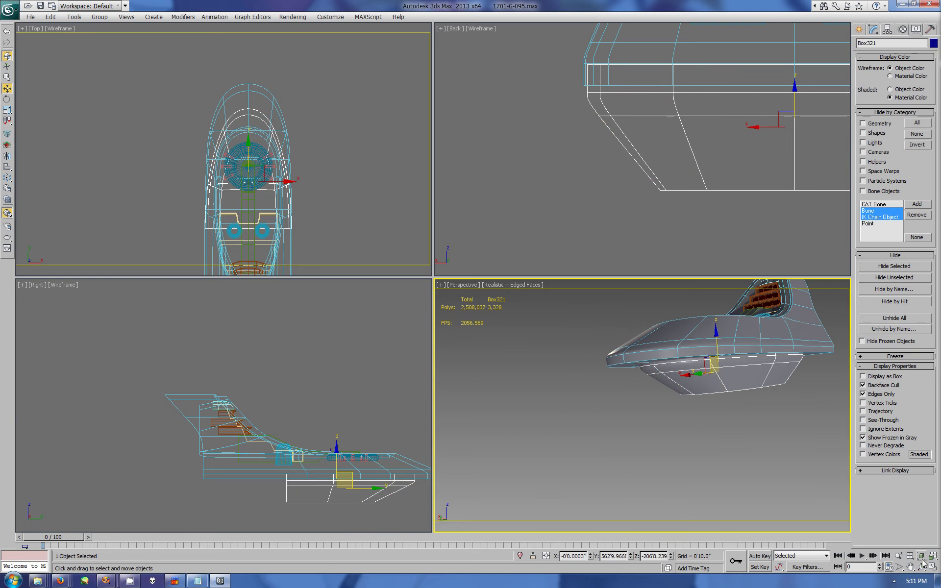
{"action": "key", "text": "alt+w"}
{"action": "left_click_drag", "start_coordinate": [552, 349], "coordinate": [515, 304]}
{"action": "key", "text": "ctrl+p"}
{"action": "key", "text": "shift+z"}
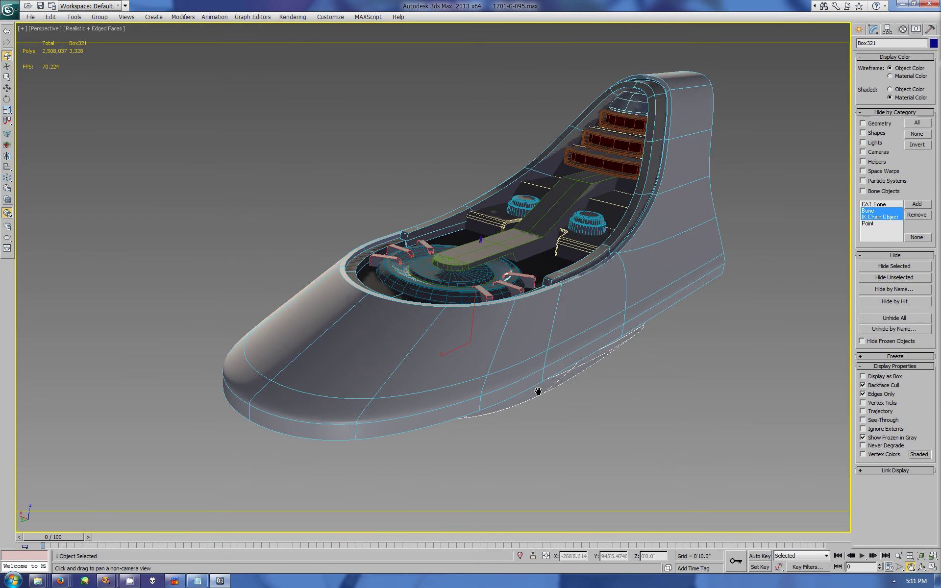
{"action": "key", "text": "shift+z"}
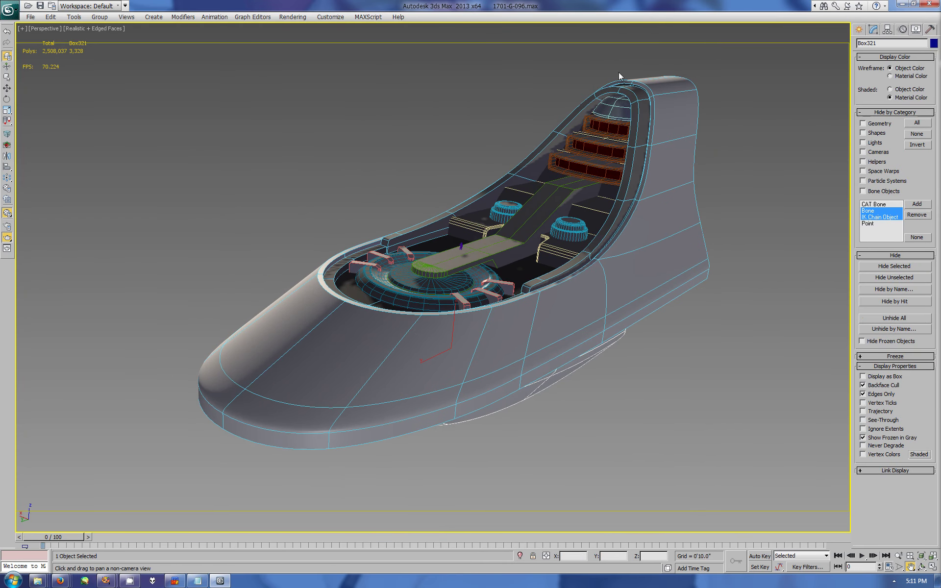
{"action": "key", "text": "shift+q"}
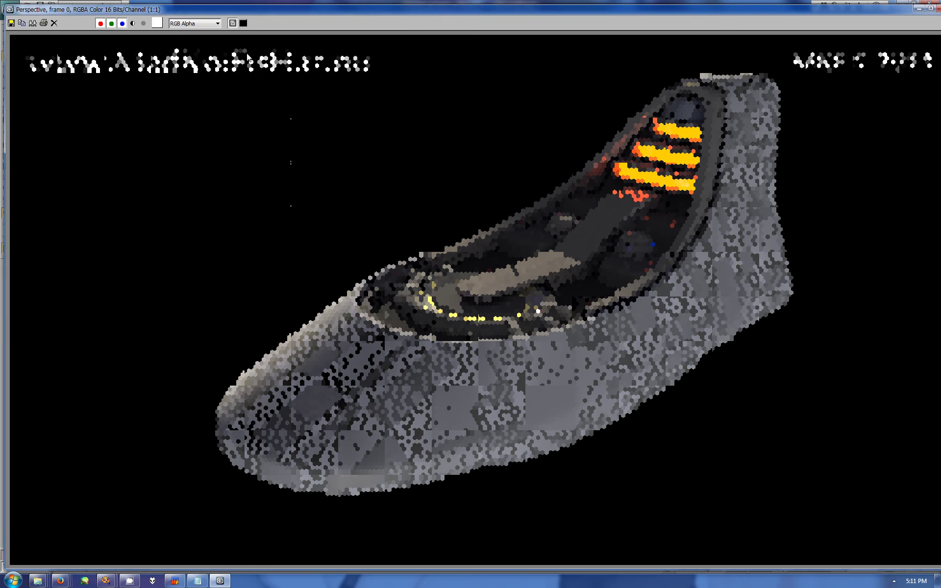
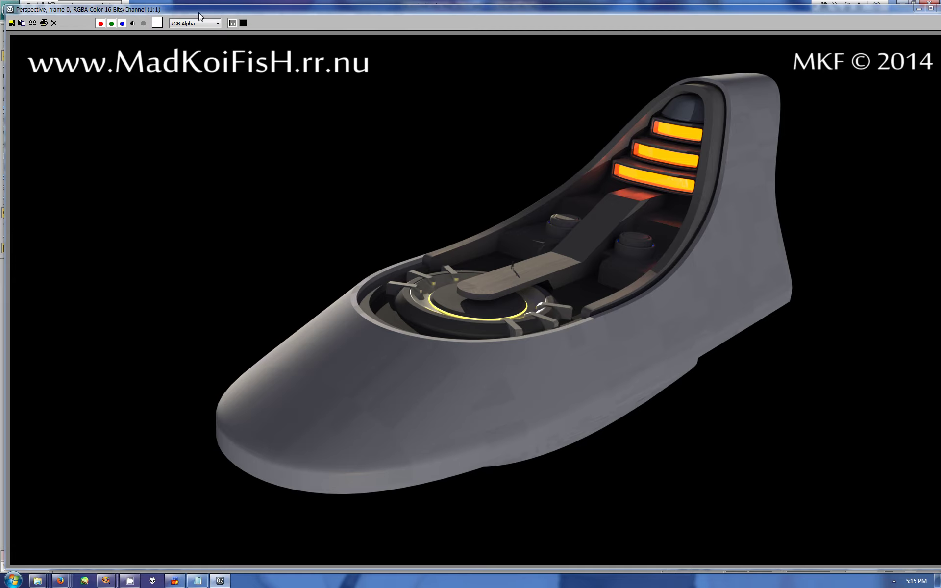
Step: Save the cockpit render as The G-0067.png, reusing the previous file name with the next number
{"action": "left_click", "coordinate": [11, 23]}
{"action": "left_click", "coordinate": [83, 435]}
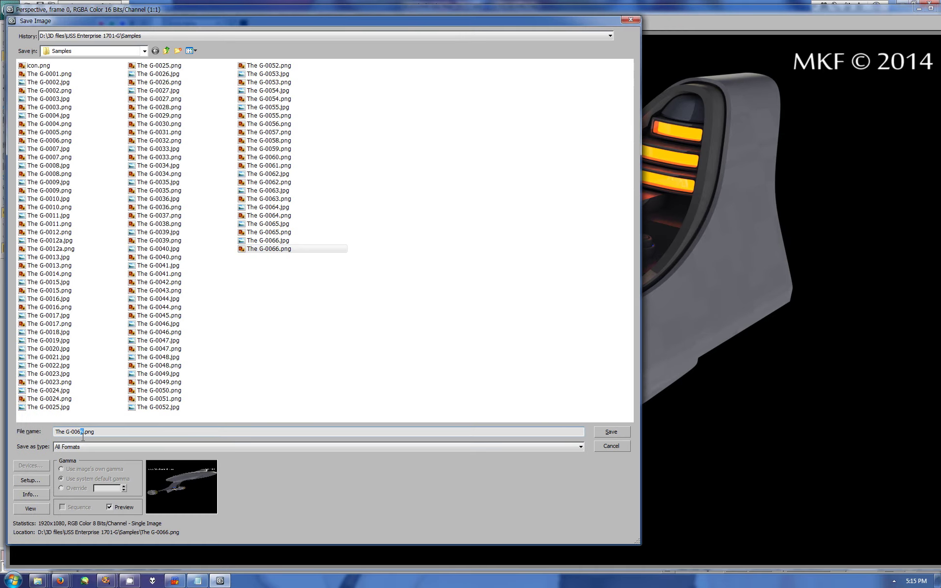
{"action": "type", "text": "7"}
{"action": "key", "text": "Return"}
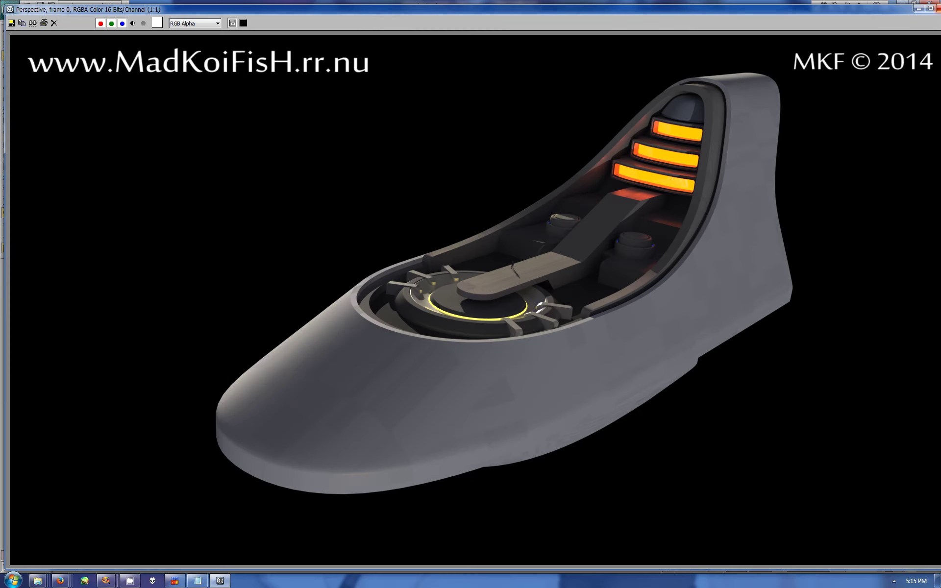
Step: Maximize the Top view and enter vertex Move mode with Show End Result off
{"action": "key", "text": "z"}
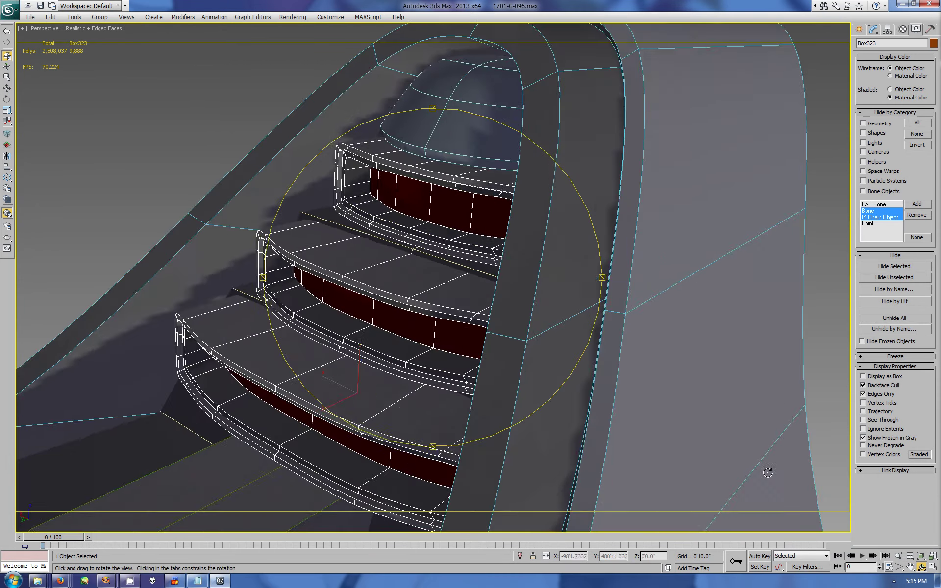
{"action": "left_click_drag", "start_coordinate": [768, 472], "coordinate": [431, 360]}
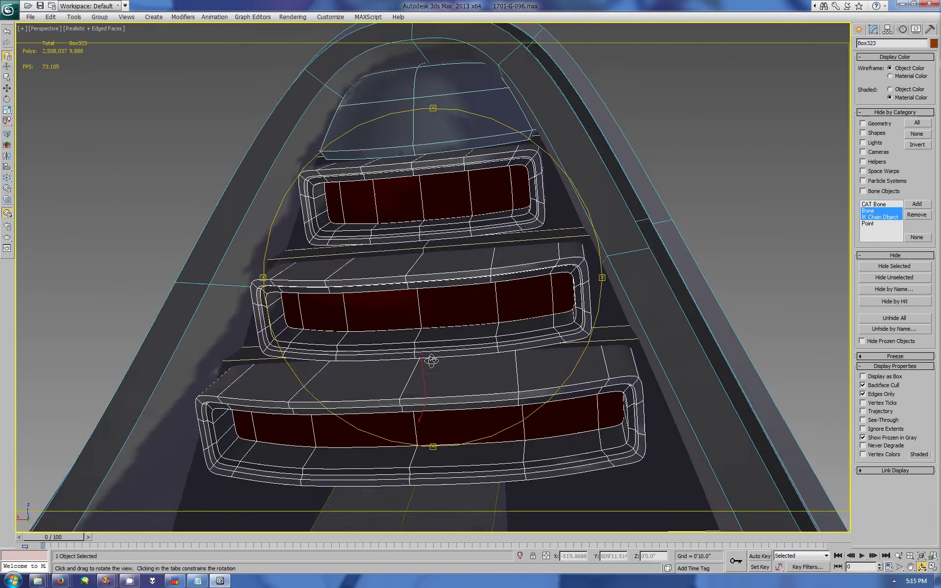
{"action": "key", "text": "alt+w"}
{"action": "middle_click", "coordinate": [295, 147]}
{"action": "key", "text": "alt+w"}
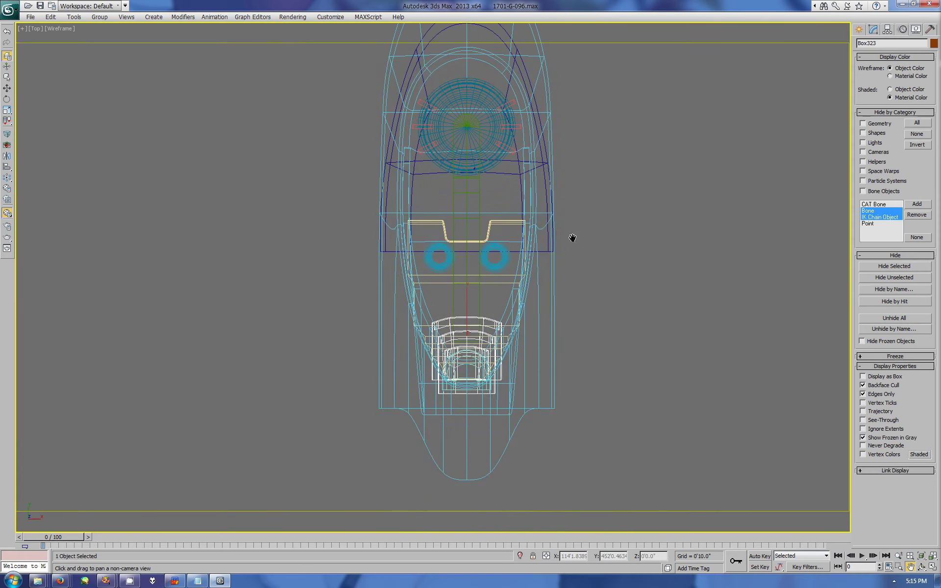
{"action": "scroll", "coordinate": [554, 315], "scroll_direction": "up", "scroll_amount": 6}
{"action": "key", "text": "1"}
{"action": "key", "text": "w"}
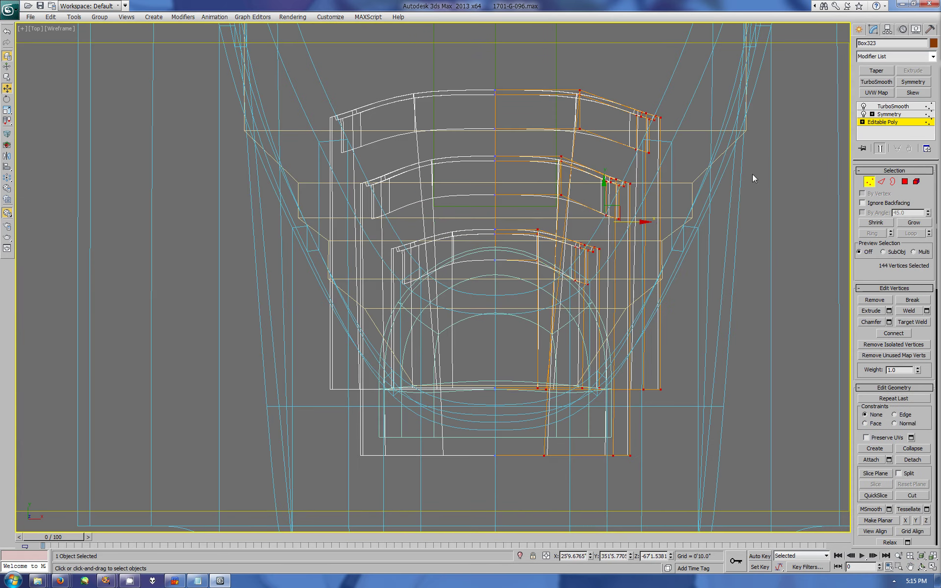
{"action": "left_click", "coordinate": [880, 148]}
Step: Select the light panels' end and corner vertices and move them along Y
{"action": "left_click_drag", "start_coordinate": [594, 166], "coordinate": [617, 234]}
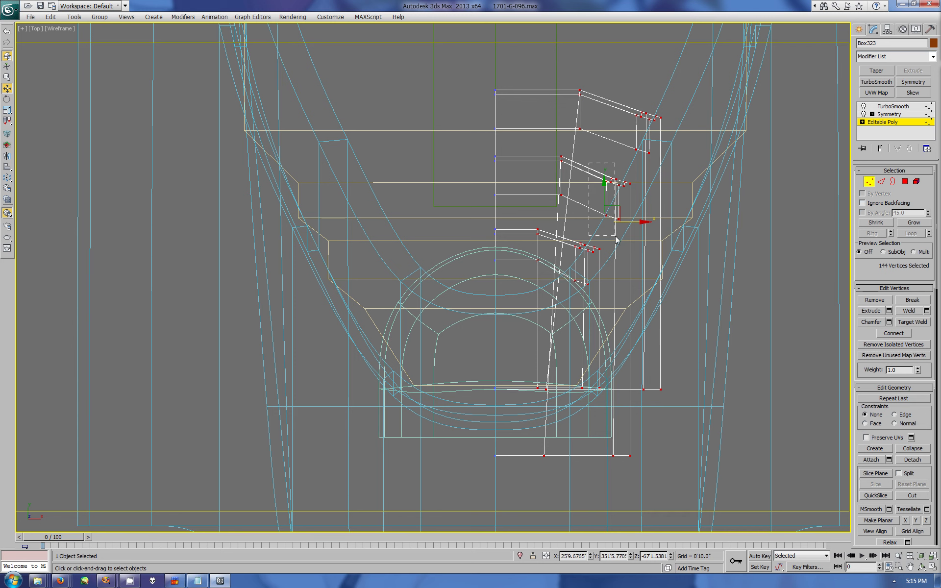
{"action": "scroll", "coordinate": [616, 234], "scroll_direction": "up", "scroll_amount": 2}
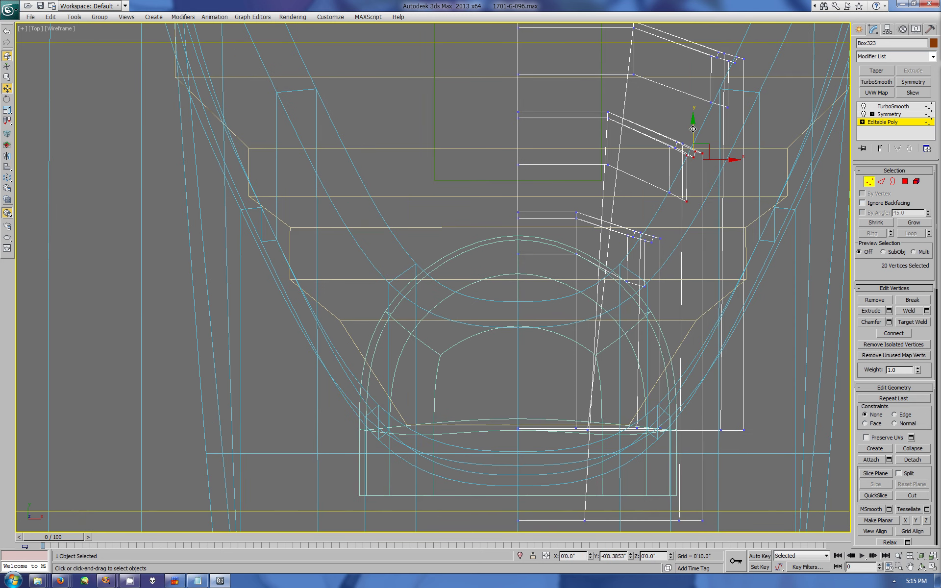
{"action": "left_click_drag", "start_coordinate": [693, 122], "coordinate": [693, 128]}
{"action": "left_click_drag", "start_coordinate": [655, 224], "coordinate": [668, 270]}
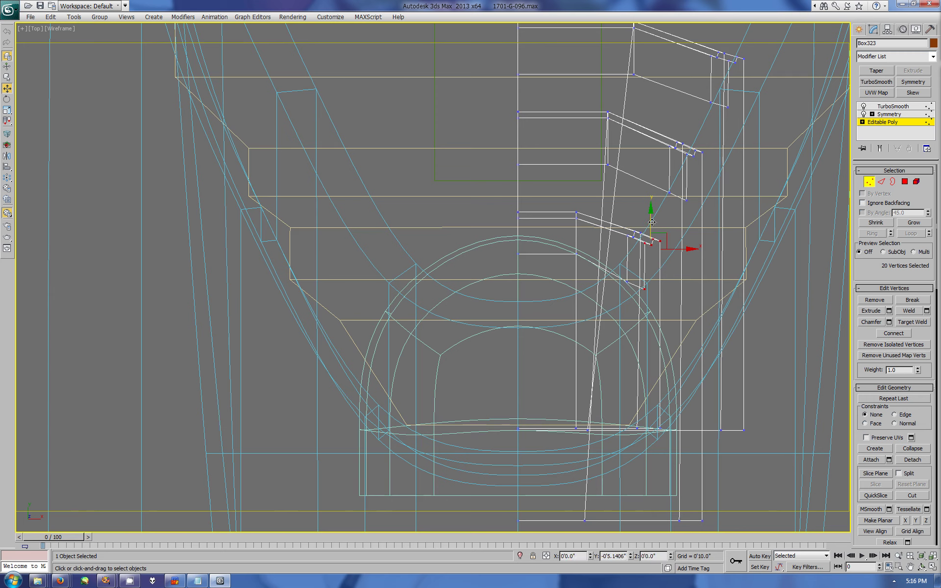
{"action": "left_click_drag", "start_coordinate": [714, 49], "coordinate": [773, 143]}
{"action": "left_click_drag", "start_coordinate": [738, 46], "coordinate": [763, 117]}
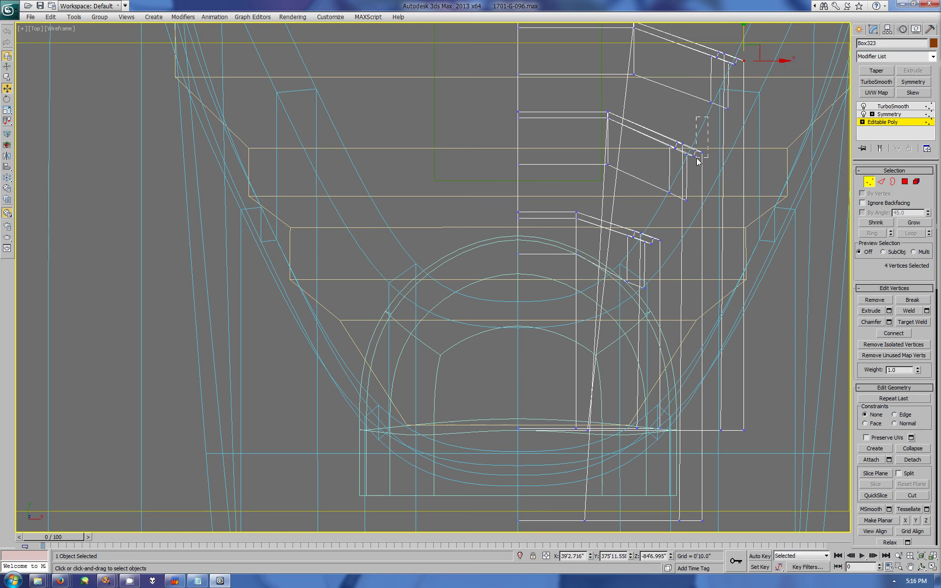
{"action": "left_click_drag", "start_coordinate": [697, 158], "coordinate": [696, 157]}
{"action": "left_click_drag", "start_coordinate": [685, 115], "coordinate": [685, 127]}
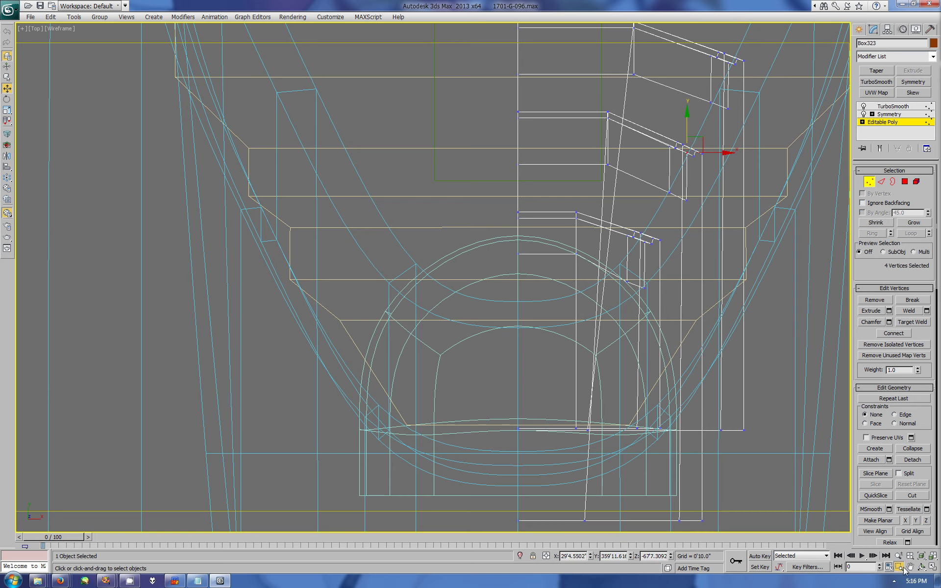
{"action": "scroll", "coordinate": [705, 157], "scroll_direction": "up", "scroll_amount": 5}
{"action": "left_click", "coordinate": [319, 158]}
Step: Adjust the left and right end vertices and move the upper vertices onto the top edge
{"action": "left_click_drag", "start_coordinate": [320, 135], "coordinate": [320, 139]}
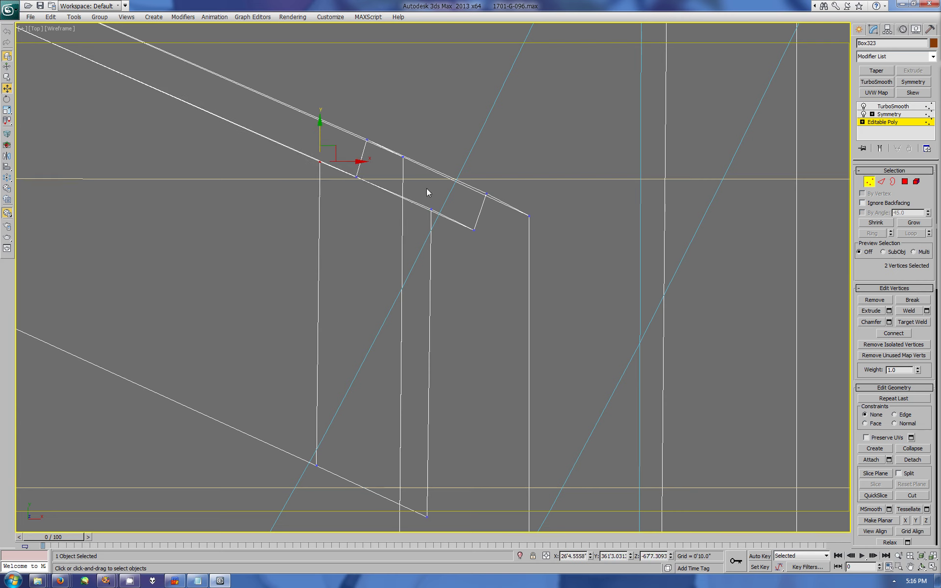
{"action": "left_click", "coordinate": [431, 210]}
{"action": "mouse_move", "coordinate": [495, 203]}
{"action": "left_mouse_down"}
{"action": "mouse_move", "coordinate": [484, 167]}
{"action": "mouse_move", "coordinate": [537, 220]}
{"action": "mouse_move", "coordinate": [510, 202]}
{"action": "mouse_move", "coordinate": [495, 204]}
{"action": "left_mouse_up"}
{"action": "left_click", "coordinate": [367, 141]}
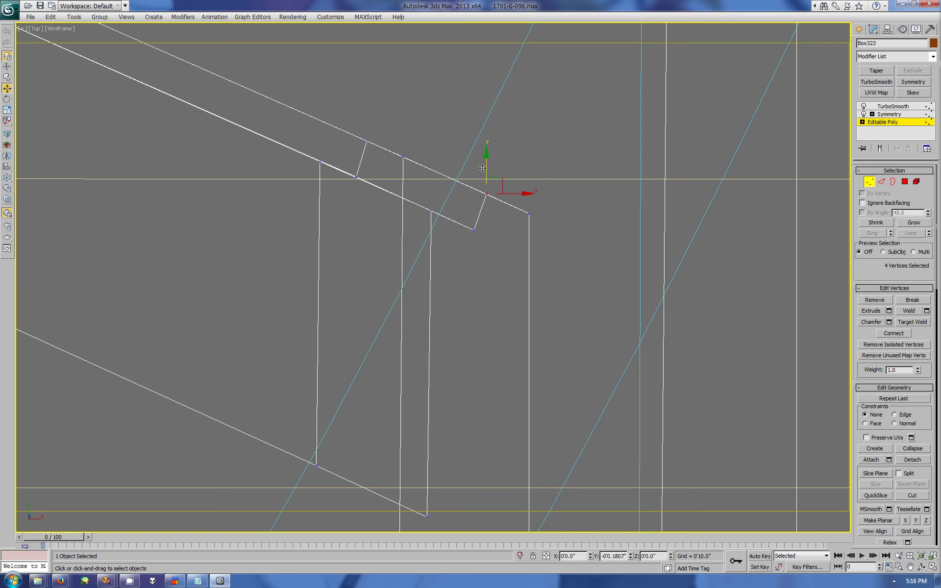
{"action": "scroll", "coordinate": [514, 193], "scroll_direction": "down", "scroll_amount": 5}
{"action": "left_click", "coordinate": [491, 105]}
{"action": "scroll", "coordinate": [551, 267], "scroll_direction": "up", "scroll_amount": 6}
{"action": "left_click", "coordinate": [551, 267]}
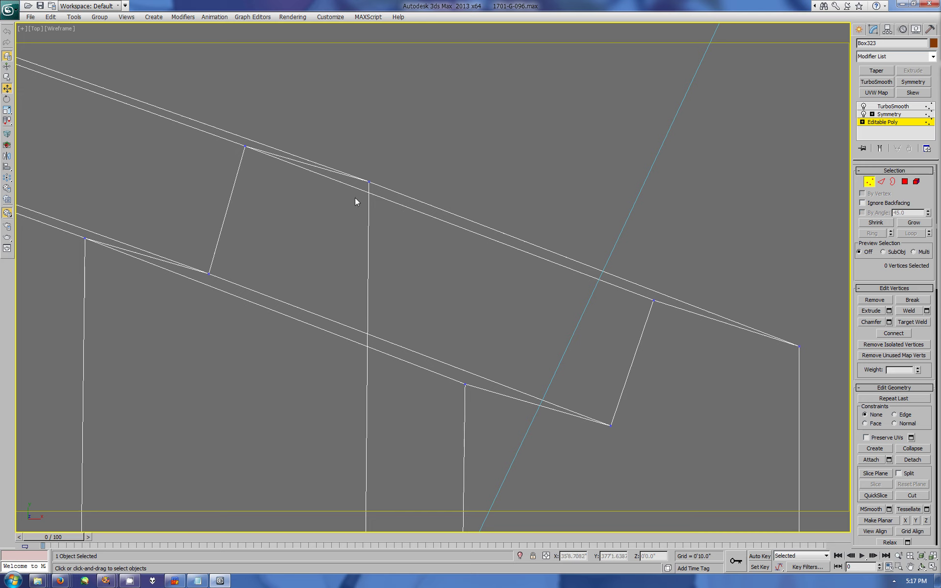
{"action": "left_click", "coordinate": [654, 300]}
{"action": "left_click_drag", "start_coordinate": [654, 281], "coordinate": [653, 273]}
Step: Raise the left, middle and right upper vertices flush onto the panel's top edge
{"action": "left_click", "coordinate": [245, 146]}
{"action": "left_click_drag", "start_coordinate": [245, 120], "coordinate": [245, 113]}
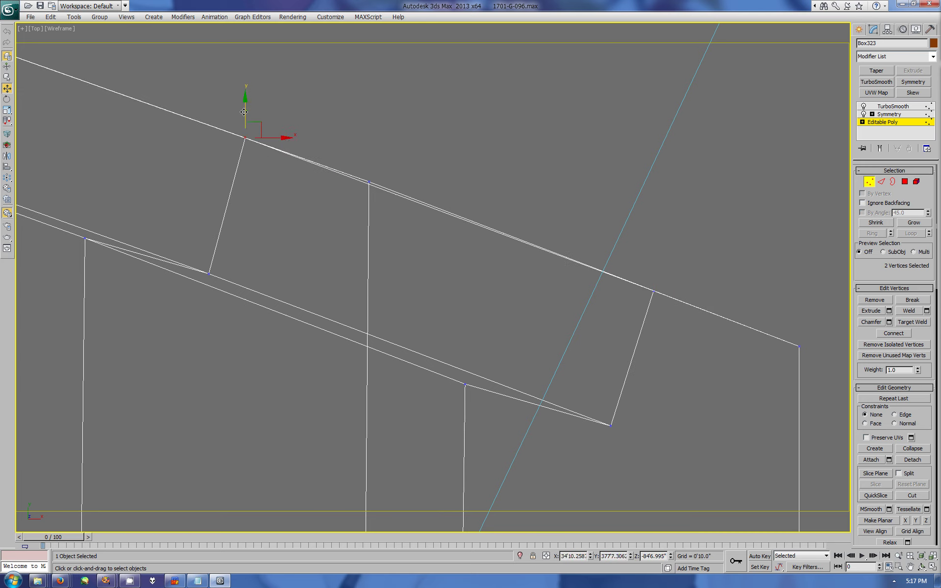
{"action": "left_click", "coordinate": [369, 182]}
{"action": "left_click_drag", "start_coordinate": [367, 162], "coordinate": [367, 156]}
{"action": "left_click_drag", "start_coordinate": [632, 270], "coordinate": [814, 357]}
{"action": "left_click_drag", "start_coordinate": [725, 297], "coordinate": [714, 286]}
{"action": "left_click", "coordinate": [653, 281]}
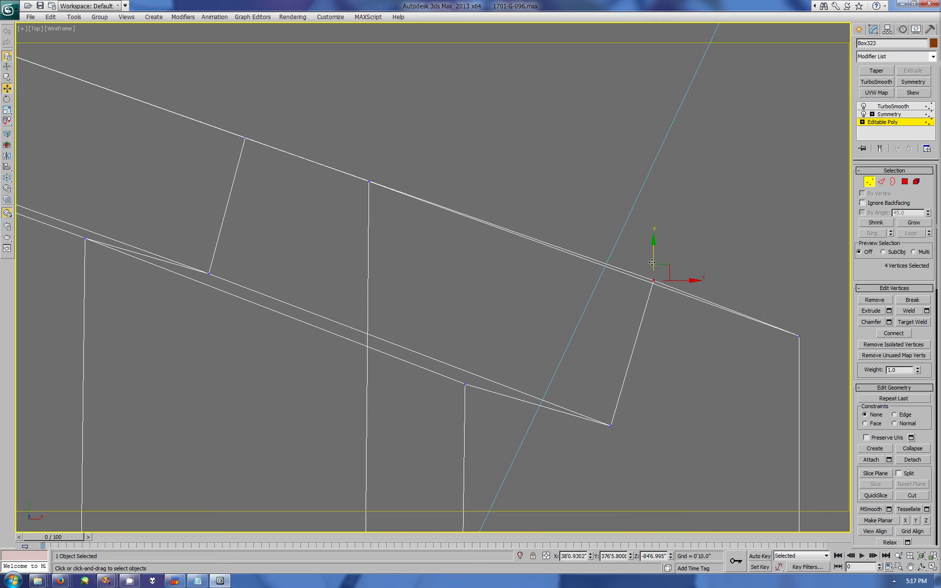
{"action": "left_click", "coordinate": [797, 336]}
{"action": "left_click_drag", "start_coordinate": [799, 313], "coordinate": [799, 309]}
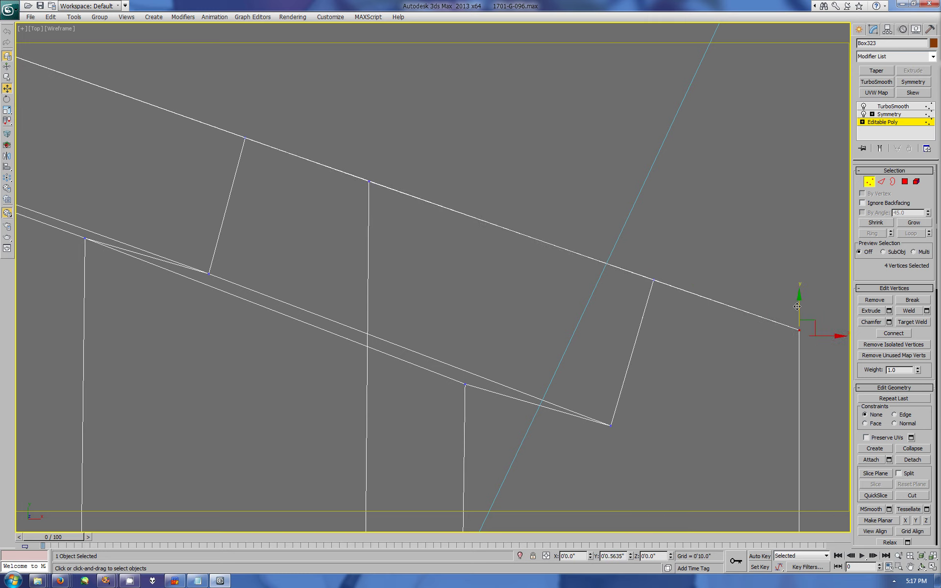
Step: Raise the lower middle and lower left vertices onto their edge lines
{"action": "left_click", "coordinate": [465, 385]}
{"action": "left_click_drag", "start_coordinate": [466, 363], "coordinate": [466, 346]}
{"action": "left_click", "coordinate": [85, 239]}
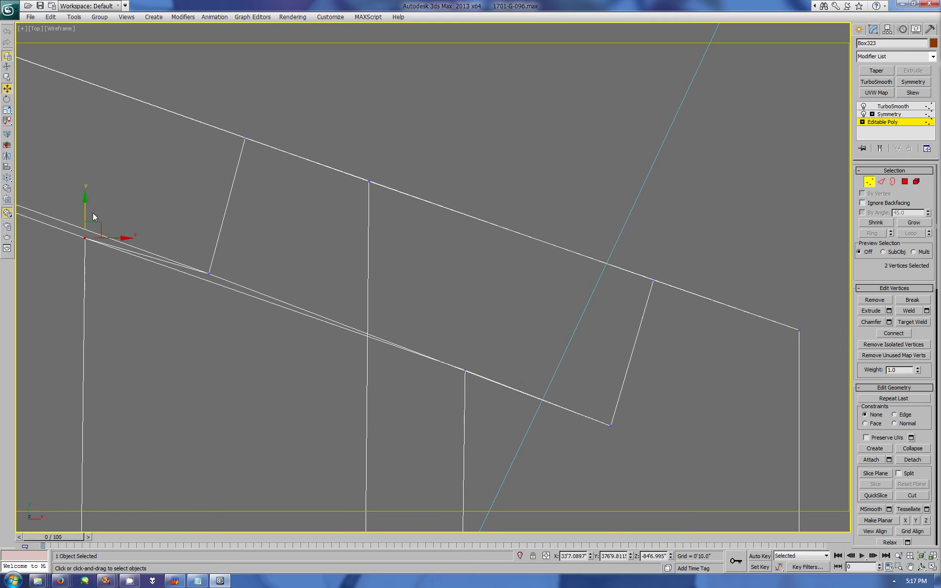
{"action": "left_click_drag", "start_coordinate": [84, 218], "coordinate": [85, 209]}
{"action": "left_click", "coordinate": [189, 245]}
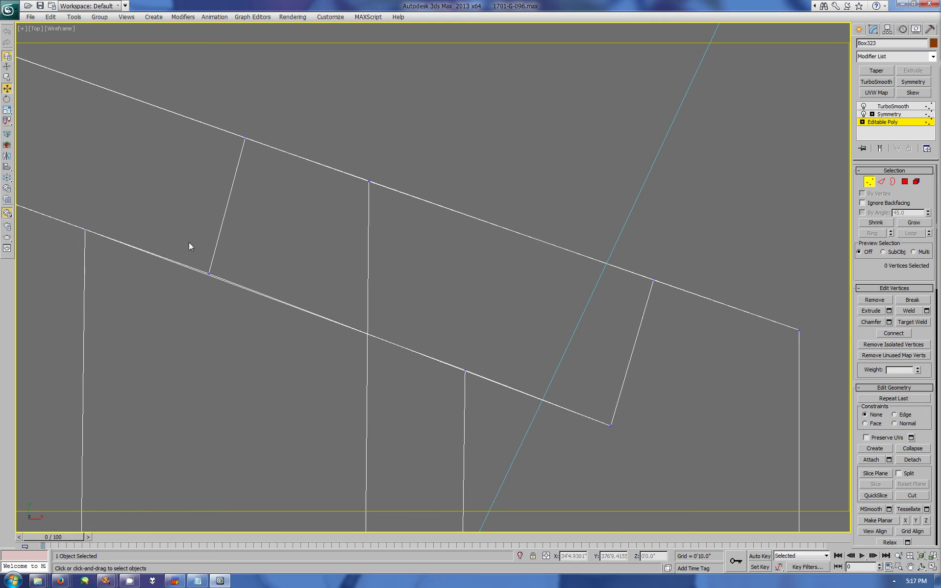
{"action": "left_click", "coordinate": [210, 274]}
{"action": "left_click_drag", "start_coordinate": [59, 201], "coordinate": [103, 257]}
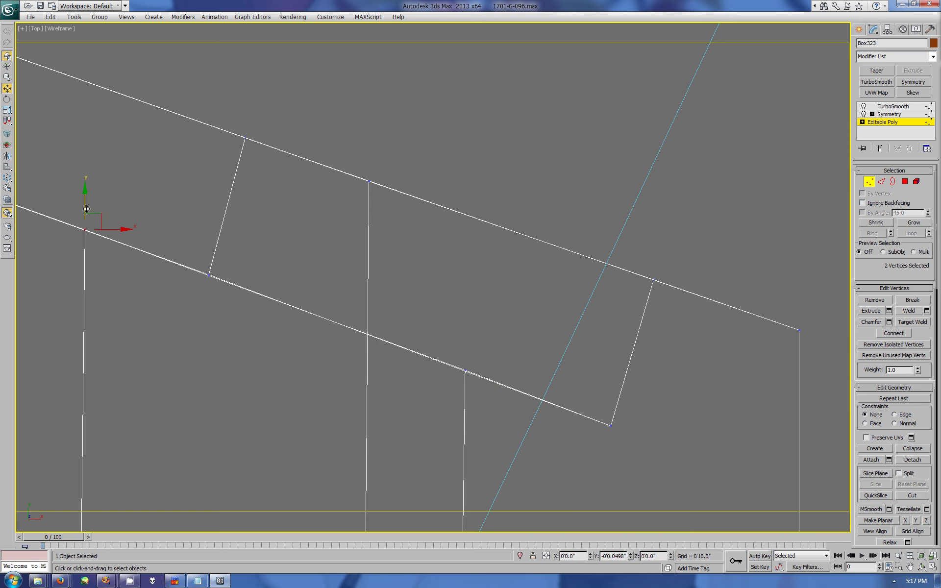
{"action": "scroll", "coordinate": [434, 314], "scroll_direction": "down", "scroll_amount": 3}
{"action": "scroll", "coordinate": [386, 352], "scroll_direction": "down", "scroll_amount": 4}
{"action": "scroll", "coordinate": [381, 467], "scroll_direction": "down", "scroll_amount": 3}
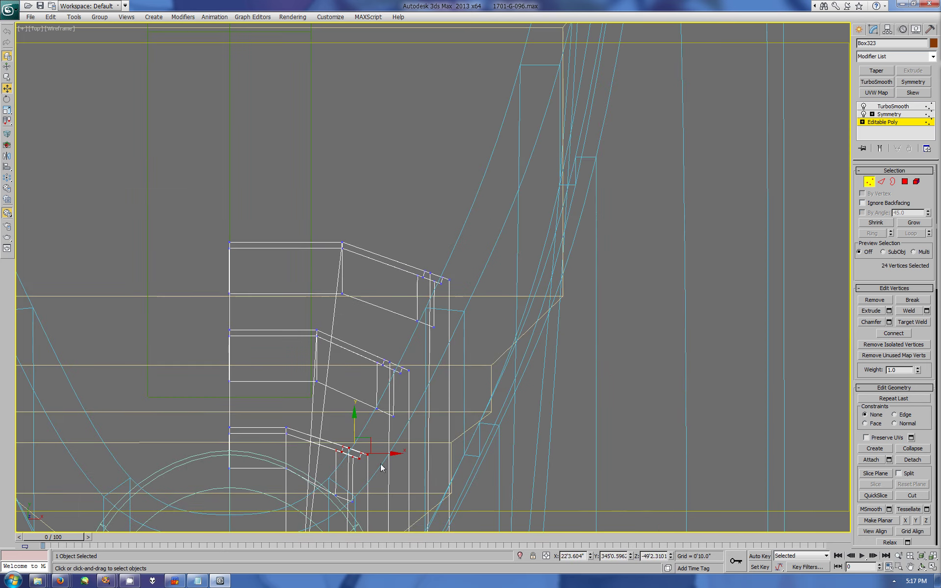
{"action": "left_click", "coordinate": [922, 557]}
Step: Straighten the remaining middle, right-end and lower vertices onto the upper and lower edges
{"action": "left_click", "coordinate": [372, 210]}
{"action": "left_click_drag", "start_coordinate": [372, 194], "coordinate": [373, 171]}
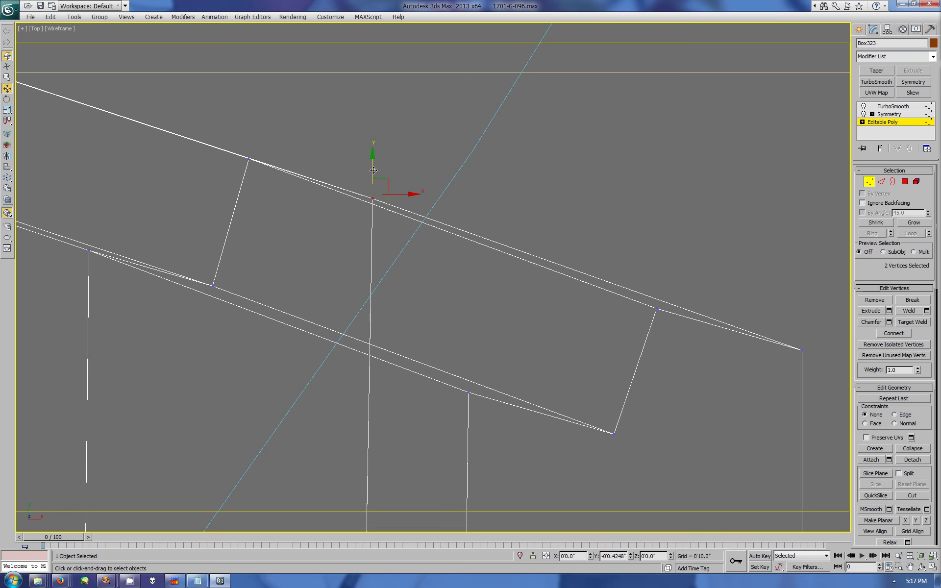
{"action": "left_click", "coordinate": [657, 308]}
{"action": "left_click_drag", "start_coordinate": [657, 308], "coordinate": [657, 290]}
{"action": "left_click_drag", "start_coordinate": [742, 309], "coordinate": [832, 405]}
{"action": "left_click_drag", "start_coordinate": [793, 319], "coordinate": [793, 304]}
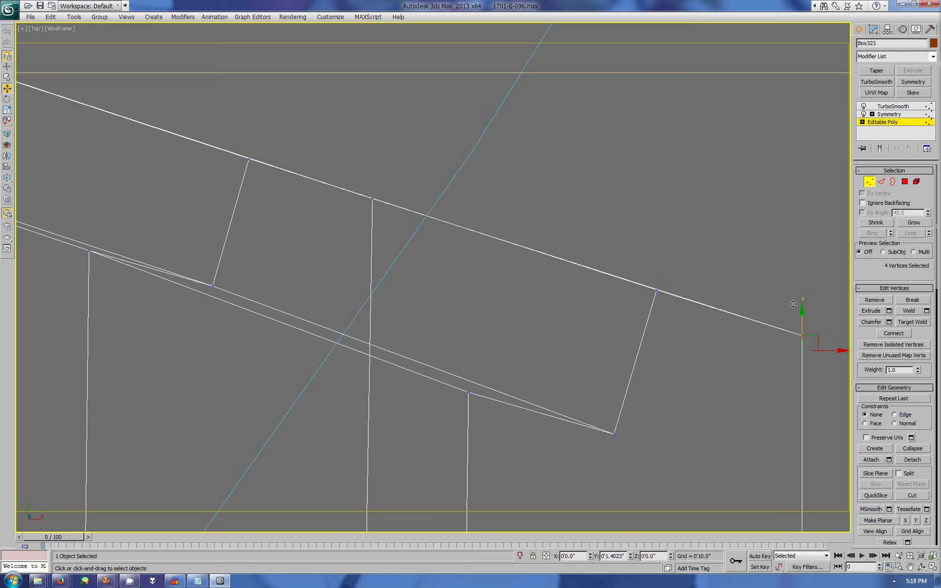
{"action": "mouse_move", "coordinate": [134, 257]}
{"action": "left_mouse_down"}
{"action": "mouse_move", "coordinate": [74, 238]}
{"action": "mouse_move", "coordinate": [89, 218]}
{"action": "left_mouse_up"}
{"action": "left_click_drag", "start_coordinate": [321, 311], "coordinate": [520, 450]}
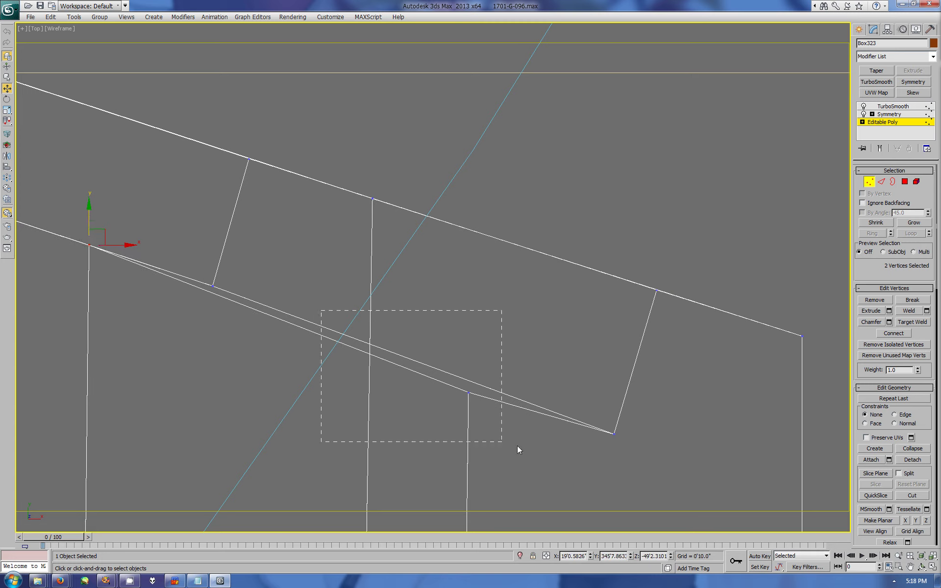
{"action": "mouse_move", "coordinate": [541, 413]}
{"action": "left_mouse_down"}
{"action": "mouse_move", "coordinate": [541, 392]}
{"action": "mouse_move", "coordinate": [642, 448]}
{"action": "left_mouse_up"}
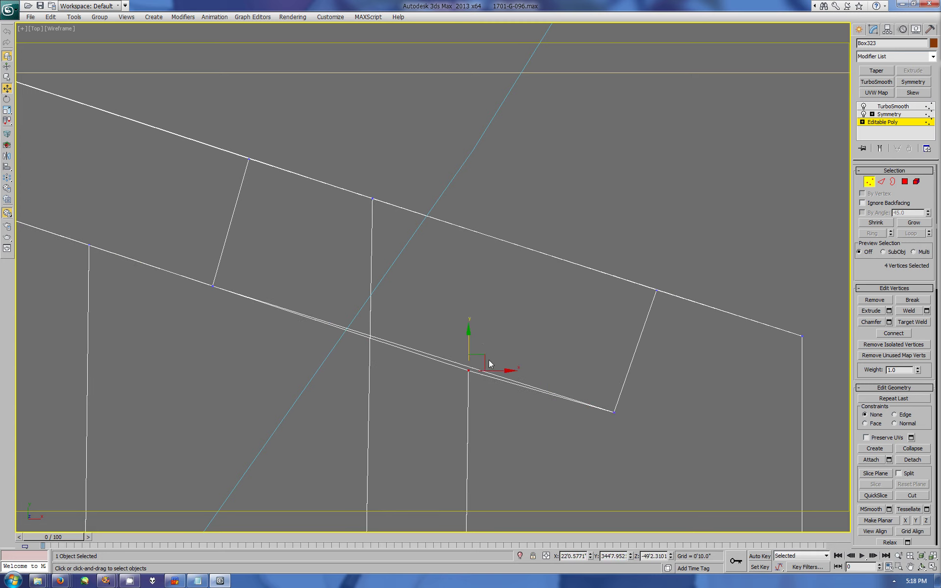
Step: Frame the edited vertices and show the smoothed TurboSmooth result again
{"action": "key", "text": "z"}
{"action": "left_click", "coordinate": [873, 30]}
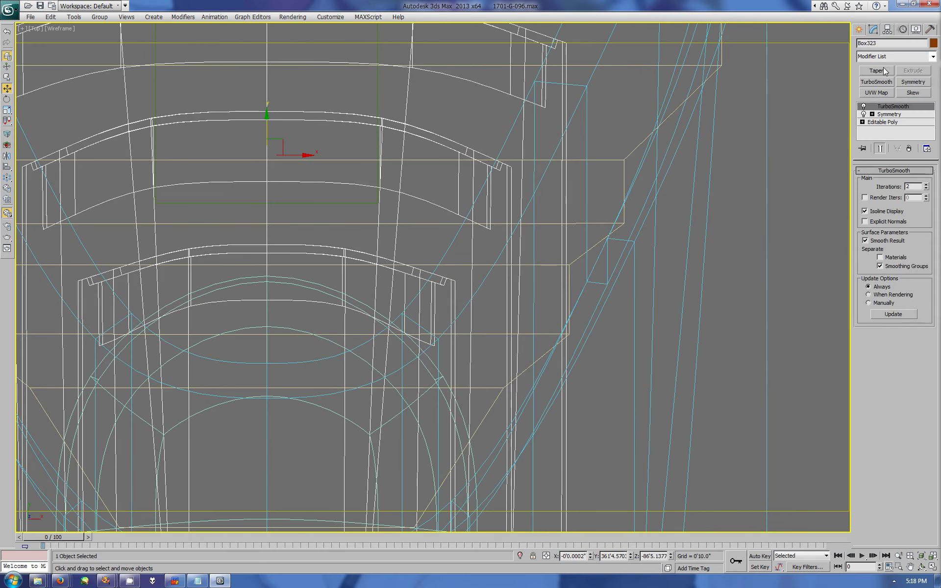
{"action": "left_click", "coordinate": [883, 122]}
{"action": "left_click", "coordinate": [870, 182]}
{"action": "mouse_move", "coordinate": [478, 162]}
{"action": "left_mouse_down"}
{"action": "mouse_move", "coordinate": [503, 236]}
{"action": "mouse_move", "coordinate": [435, 327]}
{"action": "left_mouse_up"}
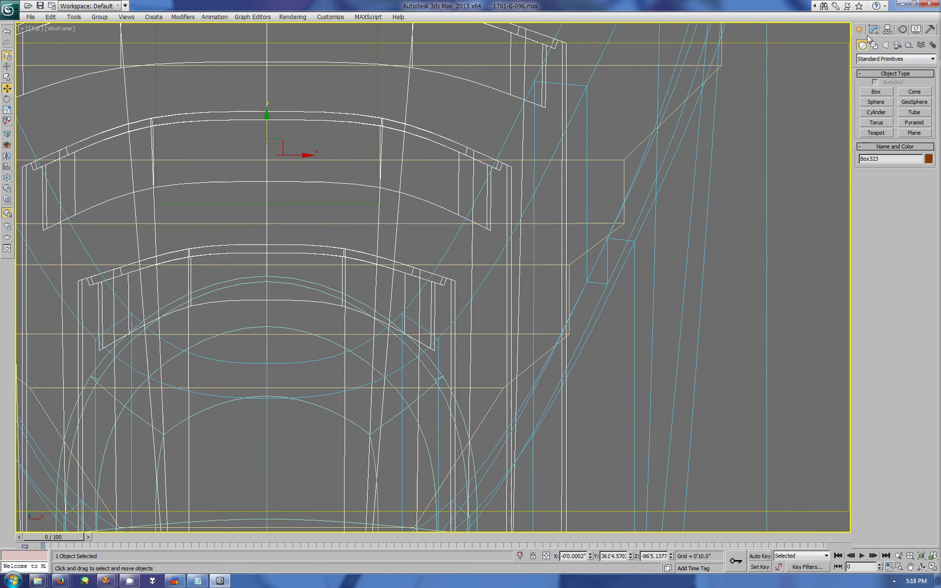
Step: In the four-view layout, orbit and select a light-panel face at Polygon level
{"action": "key", "text": "ctrl+r"}
{"action": "key", "text": "alt+w"}
{"action": "left_click", "coordinate": [599, 388]}
{"action": "mouse_move", "coordinate": [599, 388]}
{"action": "left_mouse_down"}
{"action": "mouse_move", "coordinate": [570, 415]}
{"action": "mouse_move", "coordinate": [633, 409]}
{"action": "left_mouse_up"}
{"action": "left_click", "coordinate": [874, 29]}
{"action": "left_click", "coordinate": [883, 121]}
{"action": "left_click", "coordinate": [905, 181]}
{"action": "key", "text": "w"}
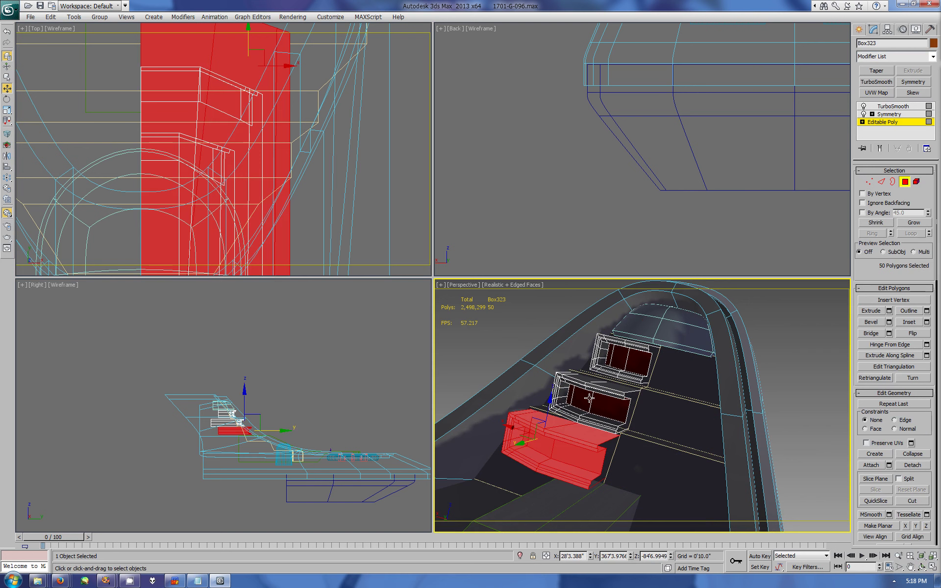
{"action": "left_click", "coordinate": [608, 405]}
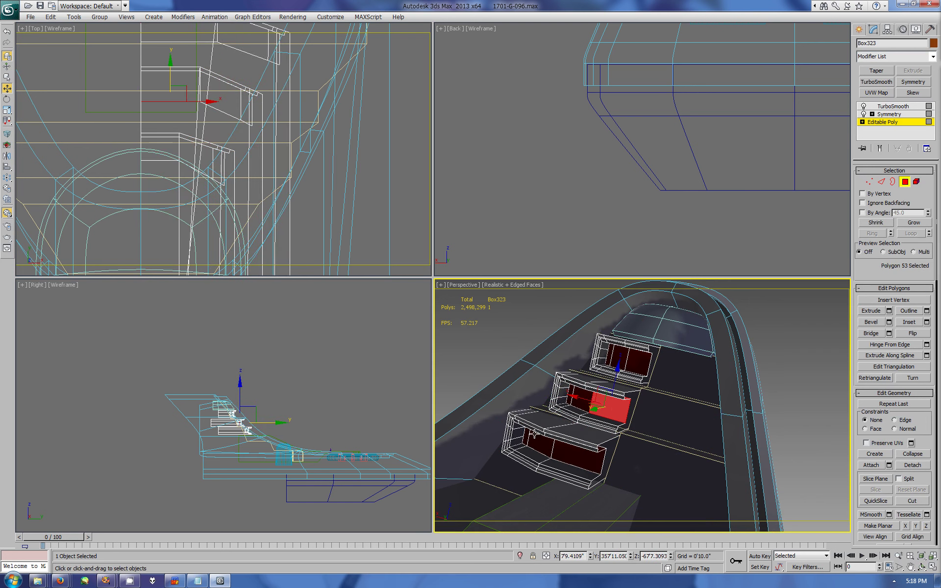
Step: Maximize the perspective view, unhide all objects, and select the cockpit shell
{"action": "left_click", "coordinate": [859, 30]}
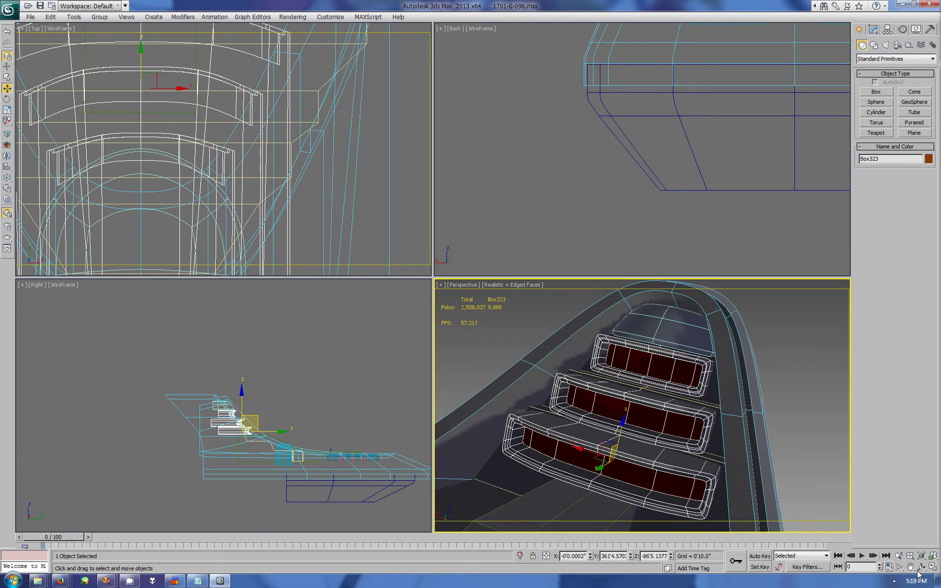
{"action": "key", "text": "alt+w"}
{"action": "left_click", "coordinate": [922, 567]}
{"action": "left_click_drag", "start_coordinate": [490, 221], "coordinate": [487, 283]}
{"action": "scroll", "coordinate": [487, 284], "scroll_direction": "down", "scroll_amount": 3}
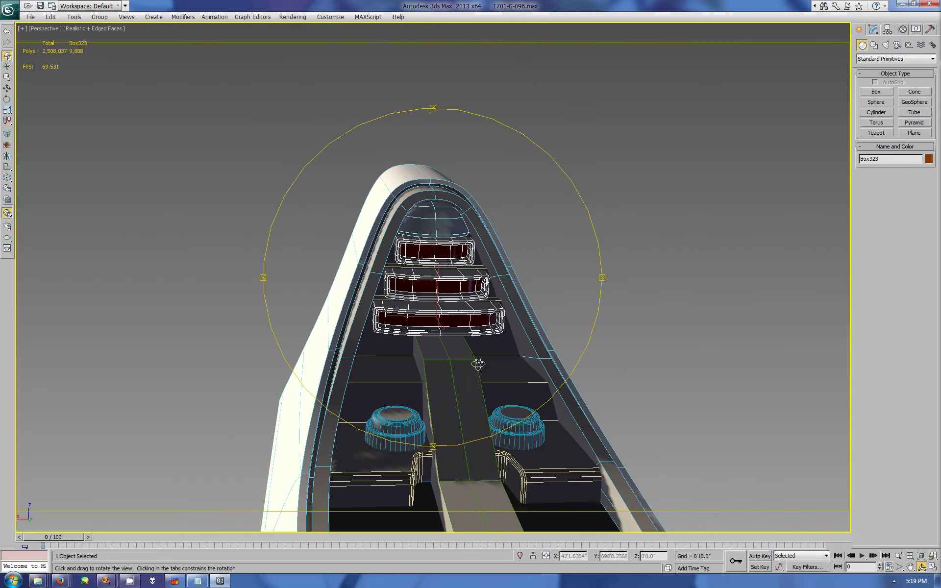
{"action": "scroll", "coordinate": [487, 283], "scroll_direction": "down", "scroll_amount": 3}
{"action": "left_click", "coordinate": [916, 29]}
{"action": "left_click", "coordinate": [902, 319]}
{"action": "left_click_drag", "start_coordinate": [491, 245], "coordinate": [578, 230]}
{"action": "key", "text": "w"}
Step: Select Box306 and pick its small side face at Editable Poly Polygon level
{"action": "left_click", "coordinate": [490, 465]}
{"action": "left_click", "coordinate": [873, 29]}
{"action": "left_click", "coordinate": [883, 114]}
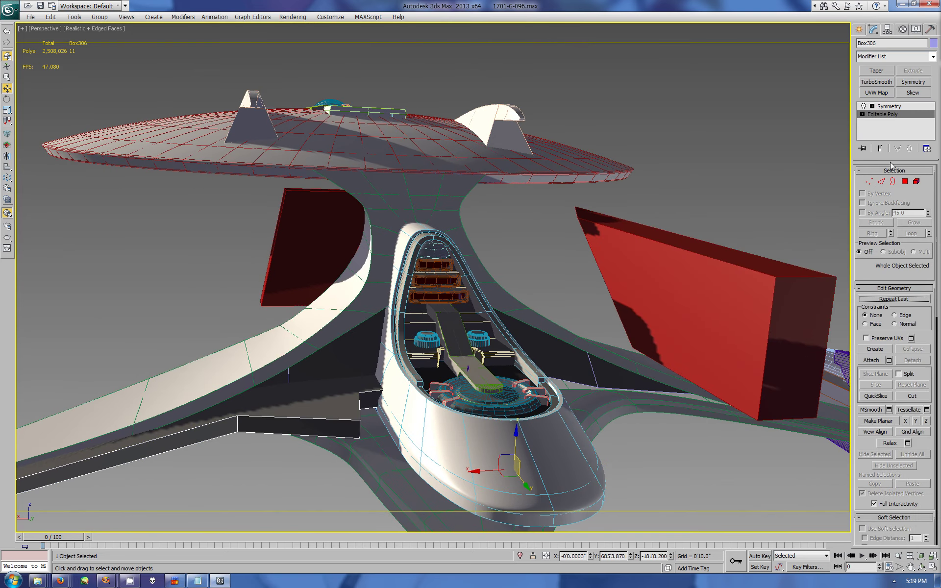
{"action": "left_click", "coordinate": [906, 182]}
{"action": "left_click", "coordinate": [357, 414]}
{"action": "left_click", "coordinate": [366, 404]}
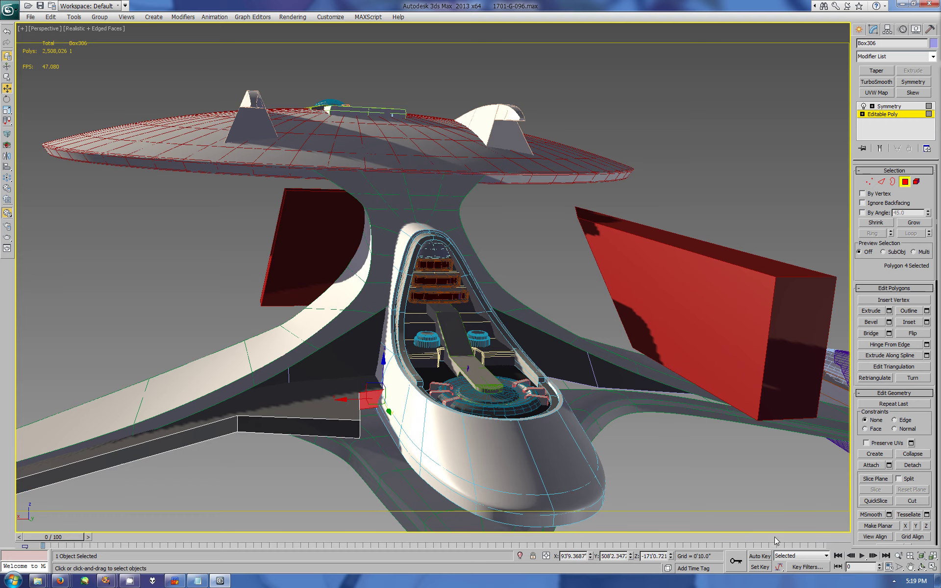
{"action": "middle_click_drag", "start_coordinate": [365, 404], "coordinate": [339, 428], "text": "alt"}
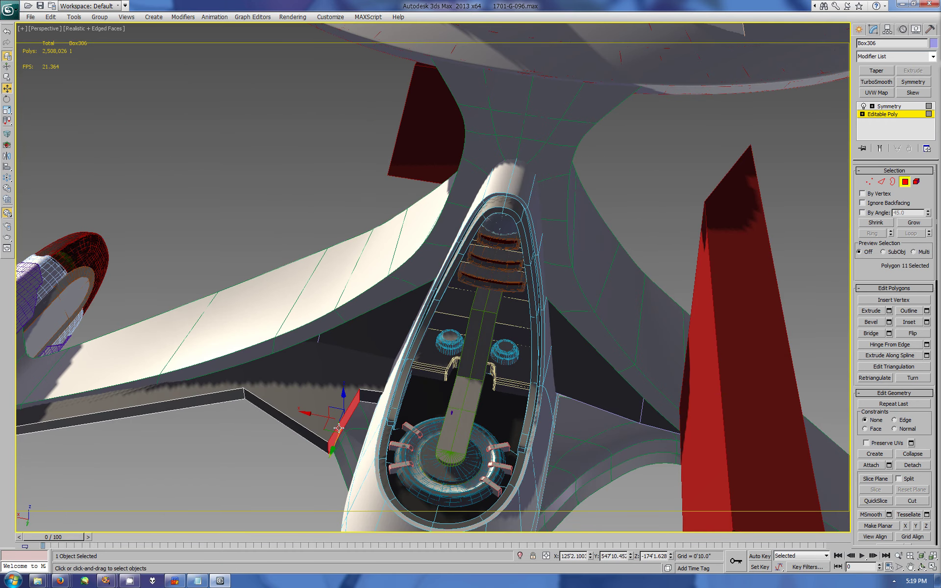
Step: Switch to the Create panel and orbit out to see the whole ship
{"action": "left_click", "coordinate": [859, 30]}
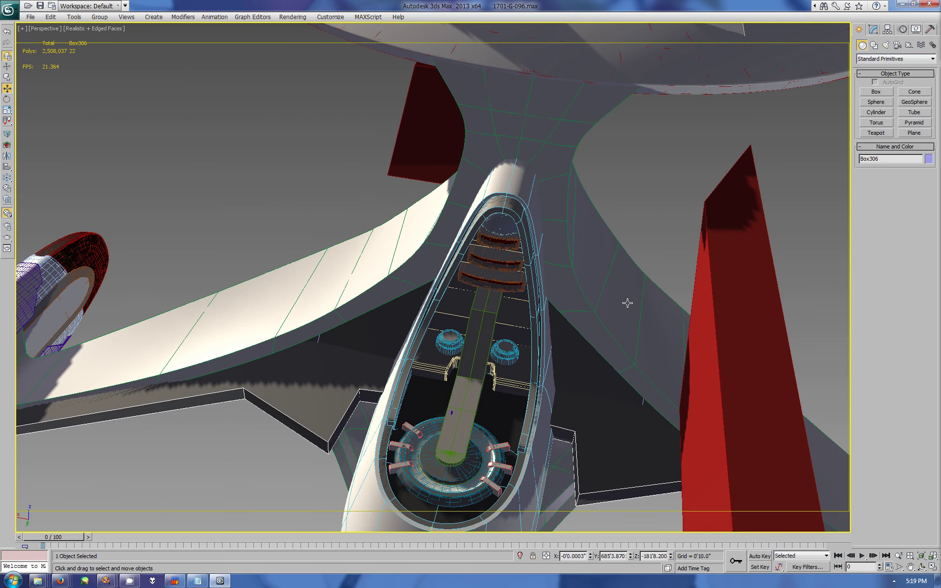
{"action": "key", "text": "ctrl+r"}
{"action": "mouse_move", "coordinate": [626, 305]}
{"action": "left_mouse_down"}
{"action": "mouse_move", "coordinate": [475, 341]}
{"action": "mouse_move", "coordinate": [422, 301]}
{"action": "mouse_move", "coordinate": [429, 343]}
{"action": "left_mouse_up"}
Step: Select eight of Box321's base-mesh vertices in the back view
{"action": "key", "text": "w"}
{"action": "left_click", "coordinate": [431, 378]}
{"action": "key", "text": "alt+w"}
{"action": "left_click", "coordinate": [873, 29]}
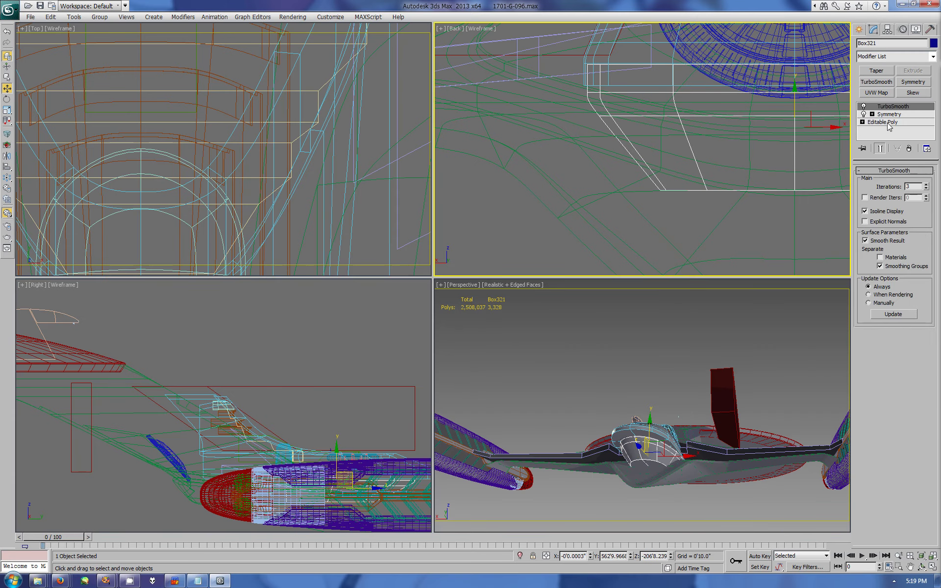
{"action": "left_click", "coordinate": [882, 122]}
{"action": "key", "text": "1"}
{"action": "left_click_drag", "start_coordinate": [545, 49], "coordinate": [608, 135]}
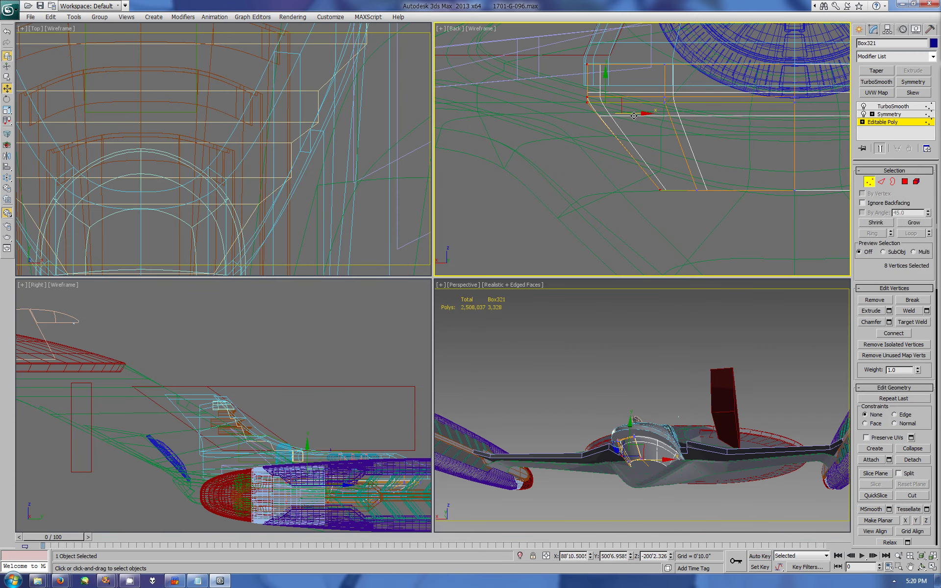
{"action": "left_click_drag", "start_coordinate": [585, 64], "coordinate": [649, 196], "text": "ctrl"}
Step: Maximize the perspective view and orbit around the cockpit and saucer
{"action": "key", "text": "alt+w"}
{"action": "middle_click_drag", "start_coordinate": [490, 245], "coordinate": [521, 223]}
{"action": "scroll", "coordinate": [496, 269], "scroll_direction": "up", "scroll_amount": 5}
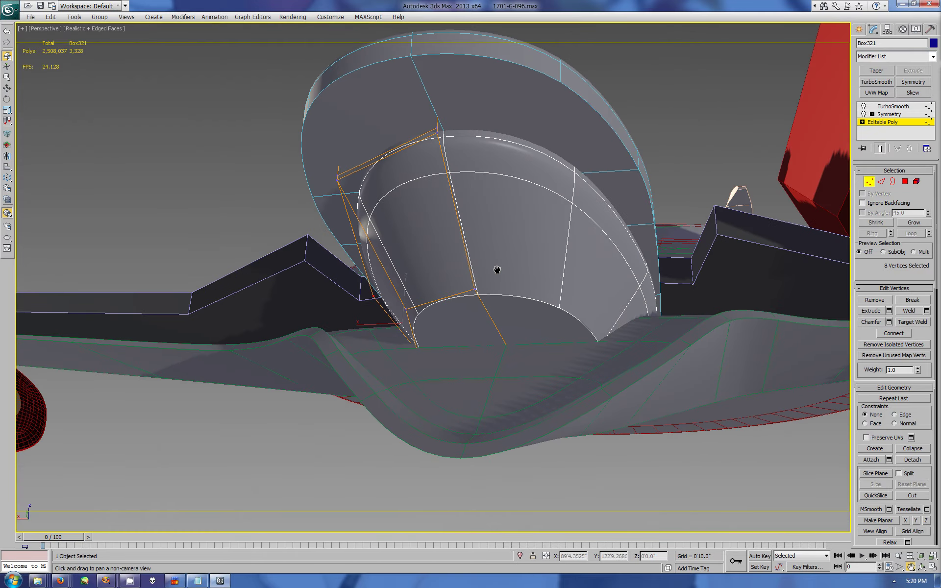
{"action": "left_click", "coordinate": [921, 568]}
{"action": "mouse_move", "coordinate": [474, 275]}
{"action": "left_mouse_down"}
{"action": "mouse_move", "coordinate": [717, 496]}
{"action": "mouse_move", "coordinate": [400, 306]}
{"action": "mouse_move", "coordinate": [758, 472]}
{"action": "mouse_move", "coordinate": [392, 322]}
{"action": "left_mouse_up"}
Step: Hide the red block Box329 and turn off Edged Faces in the perspective view
{"action": "key", "text": "w"}
{"action": "left_click", "coordinate": [583, 252]}
{"action": "key", "text": "Delete"}
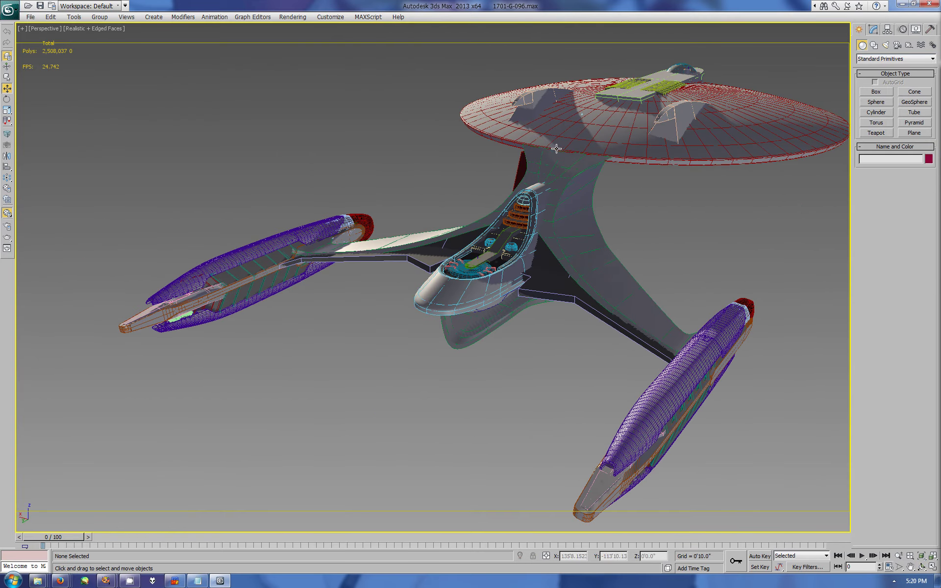
{"action": "left_click", "coordinate": [111, 28]}
{"action": "left_click", "coordinate": [137, 72]}
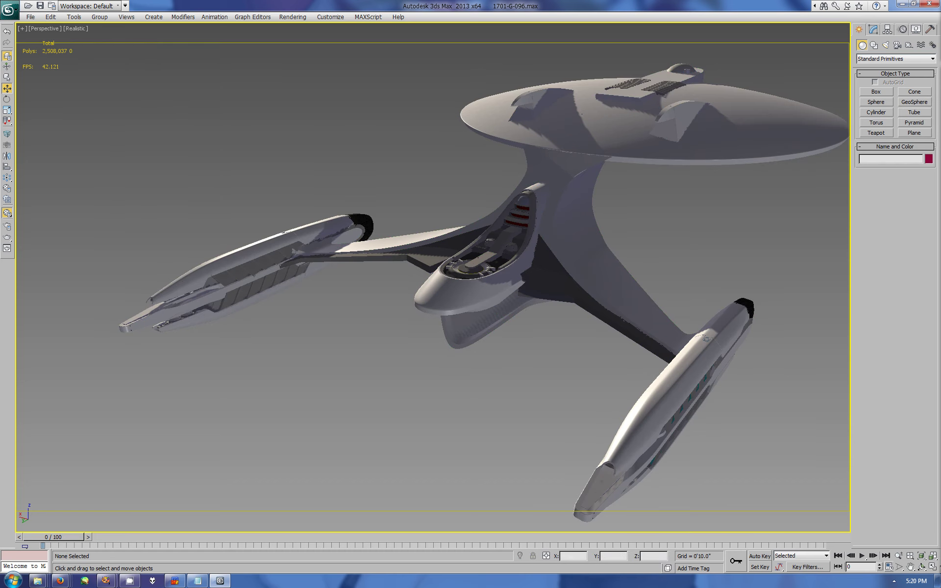
{"action": "middle_click_drag", "start_coordinate": [431, 332], "coordinate": [460, 311], "text": "alt"}
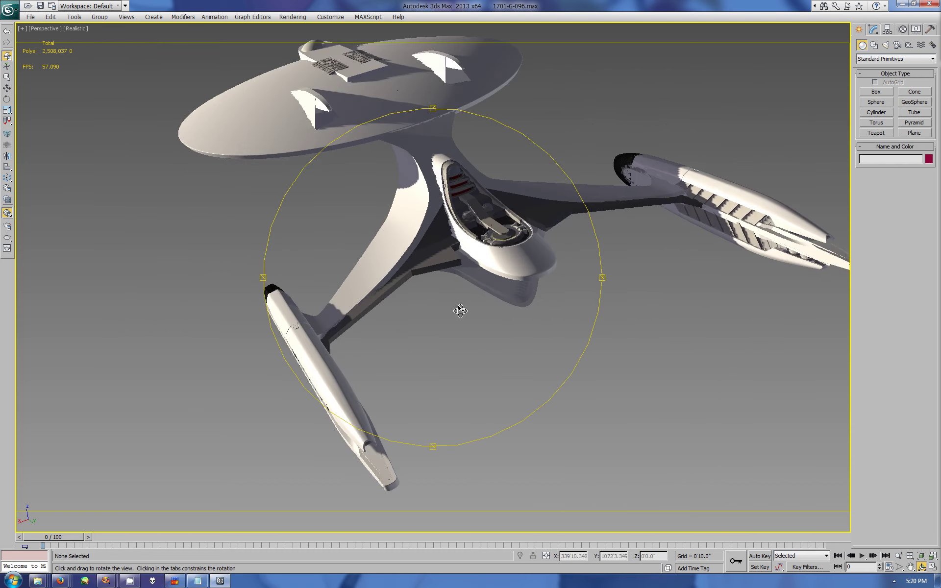
Step: Draw Box438, about 291 × 440 × 275, beside the cockpit in the Right view
{"action": "key", "text": "alt+w"}
{"action": "key", "text": "alt+w"}
{"action": "right_click", "coordinate": [478, 371]}
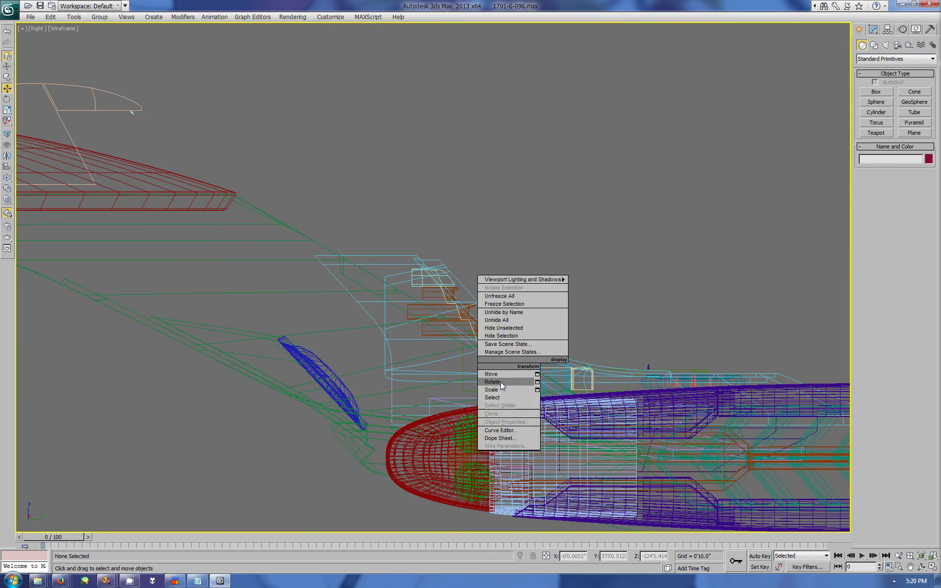
{"action": "scroll", "coordinate": [498, 265], "scroll_direction": "up", "scroll_amount": 3}
{"action": "left_click", "coordinate": [877, 92]}
{"action": "left_click_drag", "start_coordinate": [495, 427], "coordinate": [608, 478]}
{"action": "left_click", "coordinate": [936, 568]}
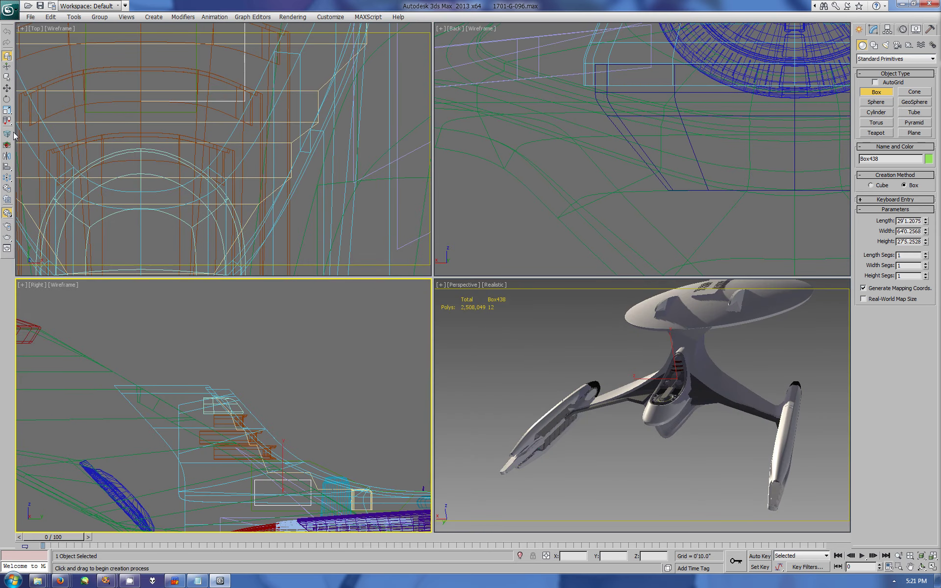
Step: Convert Box438 to Editable Poly and shift its vertices down and right into a wedge
{"action": "left_click", "coordinate": [7, 89]}
{"action": "key", "text": "1"}
{"action": "left_click_drag", "start_coordinate": [603, 353], "coordinate": [758, 483]}
{"action": "right_click", "coordinate": [607, 190]}
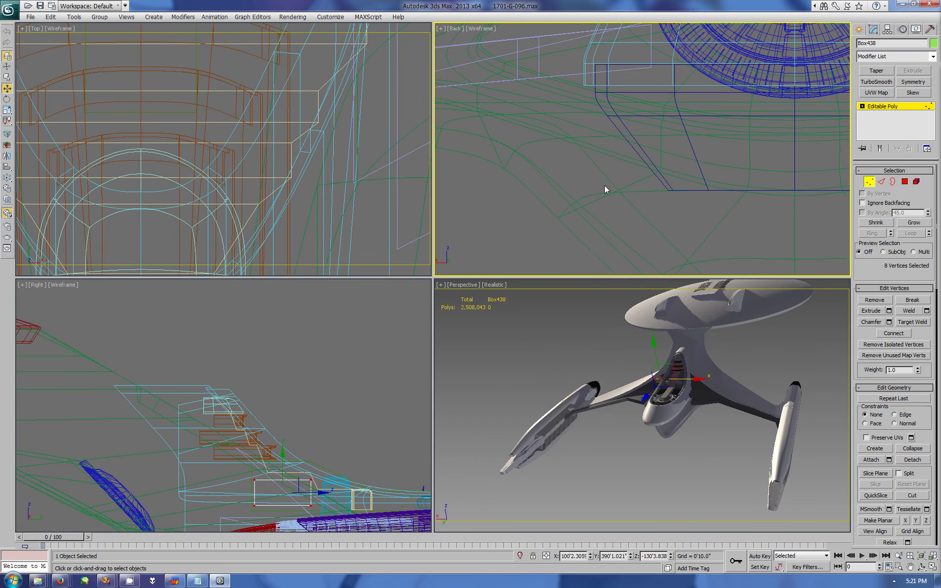
{"action": "scroll", "coordinate": [606, 189], "scroll_direction": "down", "scroll_amount": 3}
{"action": "scroll", "coordinate": [677, 116], "scroll_direction": "up", "scroll_amount": 2}
{"action": "mouse_move", "coordinate": [676, 110]}
{"action": "left_mouse_down"}
{"action": "mouse_move", "coordinate": [652, 125]}
{"action": "mouse_move", "coordinate": [681, 135]}
{"action": "left_mouse_up"}
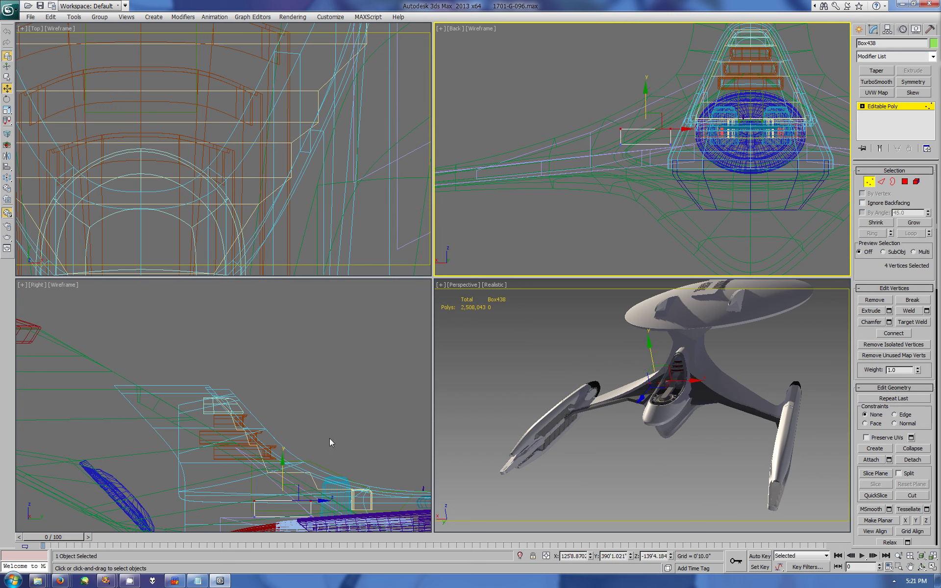
{"action": "mouse_move", "coordinate": [230, 475]}
{"action": "left_mouse_down", "text": "ctrl"}
{"action": "mouse_move", "coordinate": [343, 525]}
{"action": "mouse_move", "coordinate": [323, 508]}
{"action": "left_mouse_up", "text": "ctrl"}
Step: Orbit around the new box and select two of its corner vertices
{"action": "right_click", "coordinate": [611, 402]}
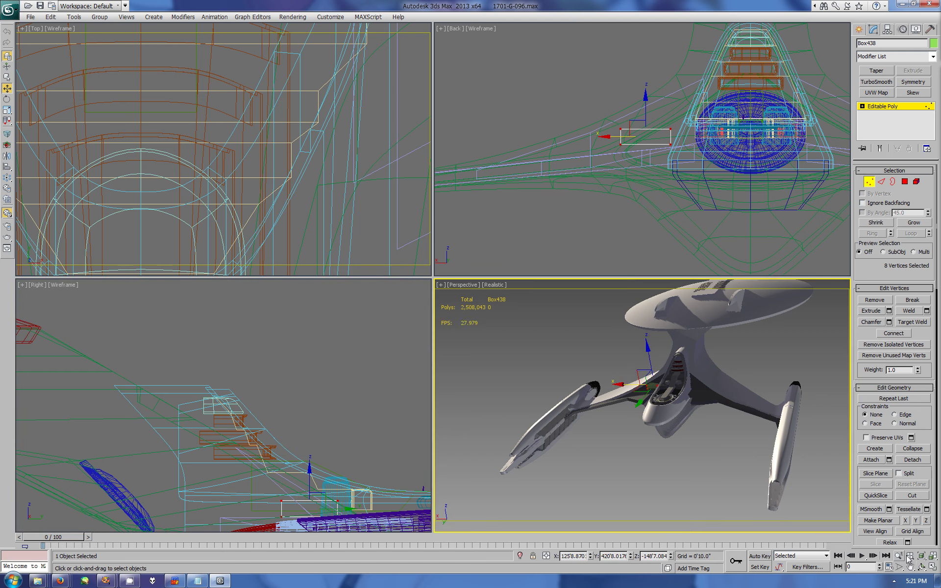
{"action": "left_click", "coordinate": [908, 558]}
{"action": "middle_click_drag", "start_coordinate": [651, 449], "coordinate": [662, 383], "text": "alt"}
{"action": "left_click", "coordinate": [641, 109]}
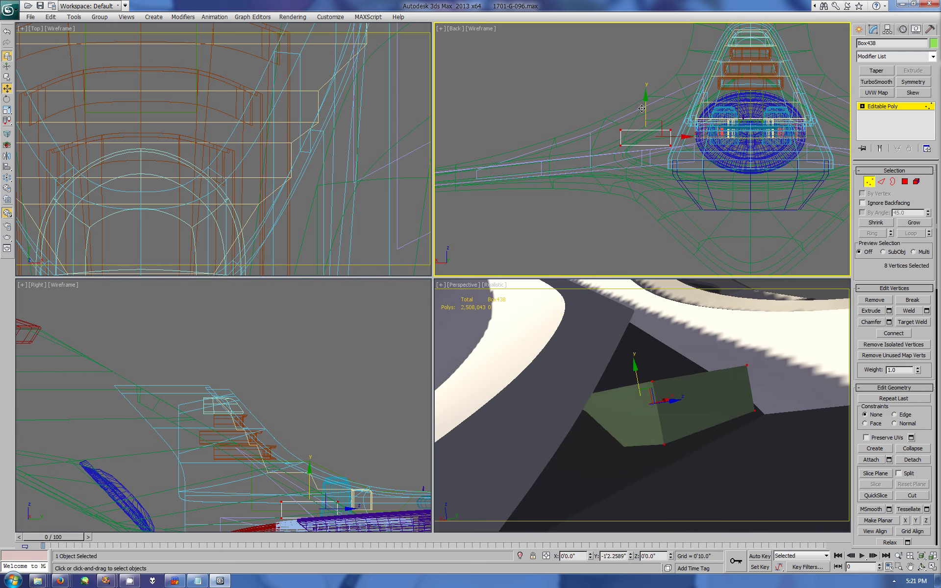
{"action": "left_click", "coordinate": [922, 567]}
{"action": "mouse_move", "coordinate": [652, 432]}
{"action": "left_mouse_down"}
{"action": "mouse_move", "coordinate": [709, 461]}
{"action": "mouse_move", "coordinate": [686, 441]}
{"action": "left_mouse_up"}
{"action": "right_click", "coordinate": [343, 491]}
{"action": "key", "text": "w"}
{"action": "left_click", "coordinate": [354, 502]}
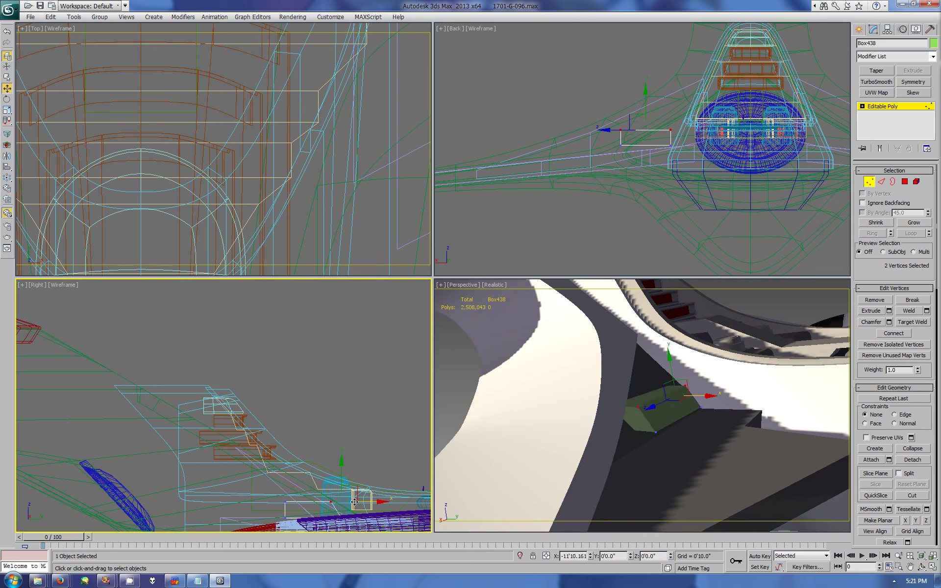
Step: Inset the top polygon of the box
{"action": "key", "text": "4"}
{"action": "left_click", "coordinate": [642, 392]}
{"action": "left_click", "coordinate": [926, 322]}
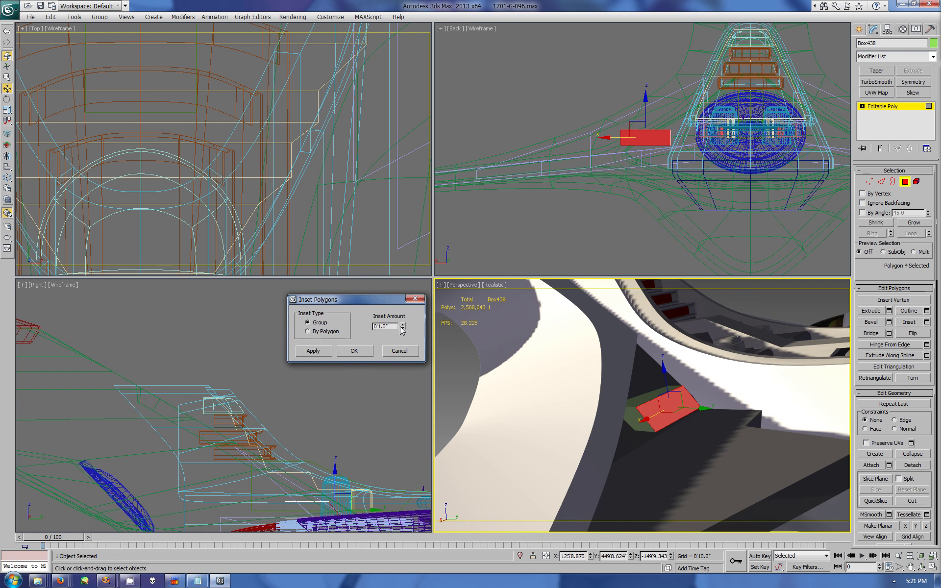
{"action": "left_click_drag", "start_coordinate": [402, 331], "coordinate": [402, 325]}
{"action": "left_click", "coordinate": [354, 351]}
Step: Add a Symmetry modifier to mirror the panel across the Z axis
{"action": "left_click", "coordinate": [859, 29]}
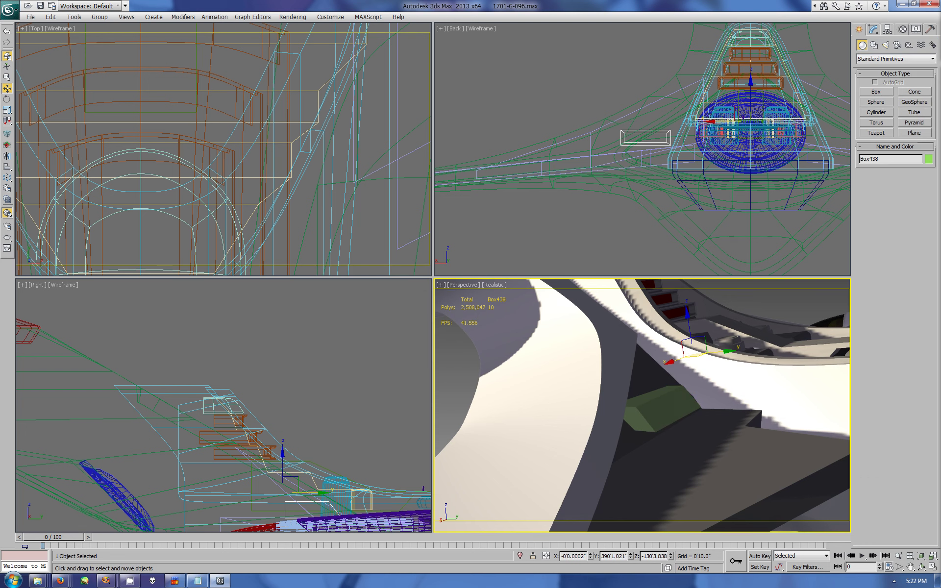
{"action": "left_click", "coordinate": [874, 30]}
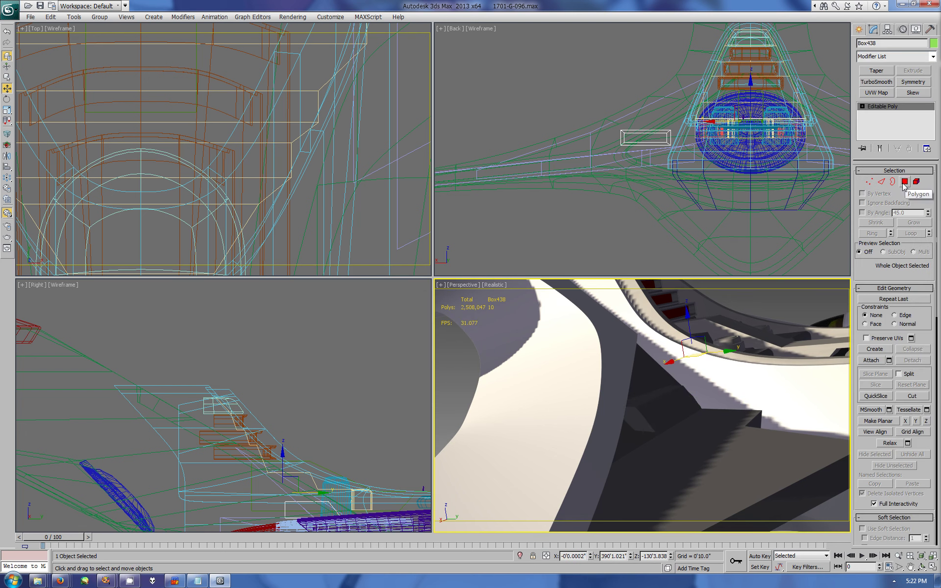
{"action": "left_click", "coordinate": [913, 82]}
{"action": "left_click", "coordinate": [907, 189]}
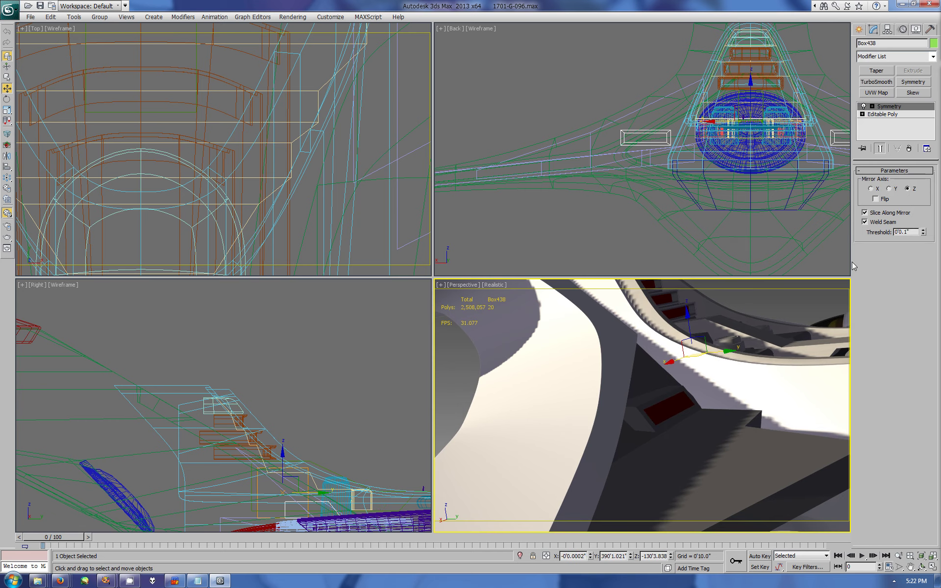
Step: Maximize the Perspective view, orbit to see the whole ship, and clear the selection
{"action": "right_click", "coordinate": [703, 376]}
{"action": "left_click", "coordinate": [922, 567]}
{"action": "key", "text": "alt+w"}
{"action": "mouse_move", "coordinate": [450, 269]}
{"action": "left_mouse_down"}
{"action": "mouse_move", "coordinate": [388, 273]}
{"action": "mouse_move", "coordinate": [493, 267]}
{"action": "mouse_move", "coordinate": [456, 226]}
{"action": "left_mouse_up"}
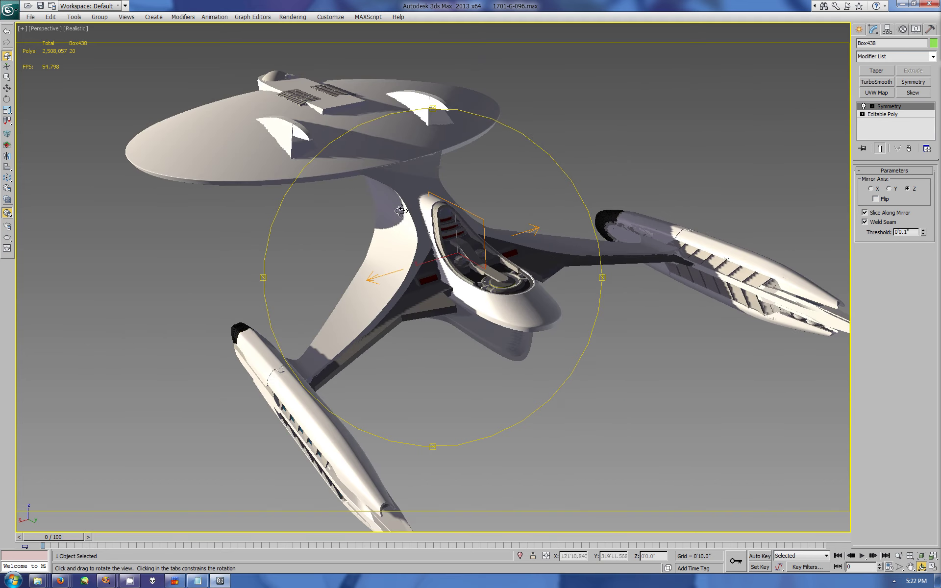
{"action": "key", "text": "w"}
{"action": "left_click", "coordinate": [916, 29]}
{"action": "left_click", "coordinate": [860, 266]}
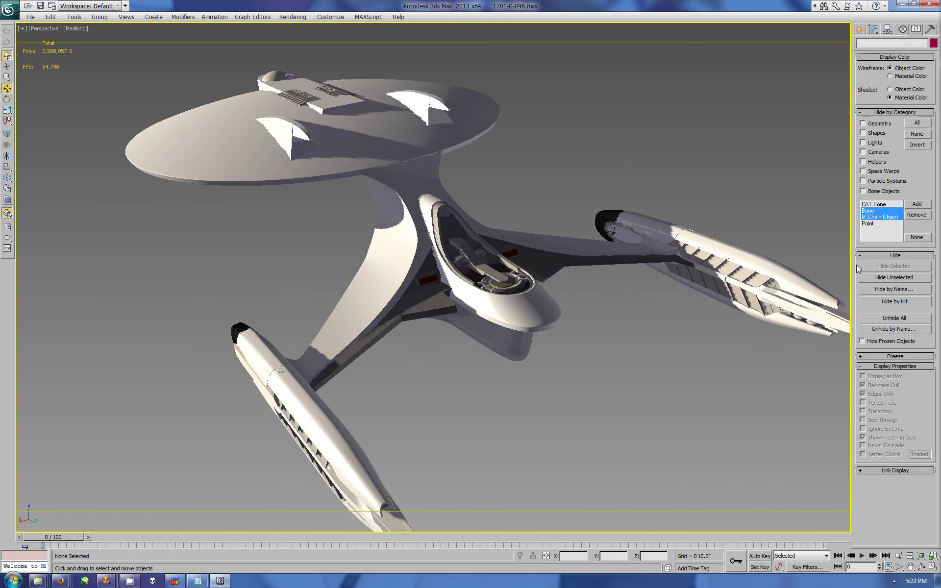
Step: Orbit, pan and zoom the Perspective view around the ship, then save it as 1701-G-097.max
{"action": "left_click", "coordinate": [922, 567]}
{"action": "mouse_move", "coordinate": [441, 294]}
{"action": "left_mouse_down"}
{"action": "mouse_move", "coordinate": [372, 343]}
{"action": "mouse_move", "coordinate": [421, 333]}
{"action": "left_mouse_up"}
{"action": "left_click", "coordinate": [910, 567]}
{"action": "left_click_drag", "start_coordinate": [485, 388], "coordinate": [413, 338]}
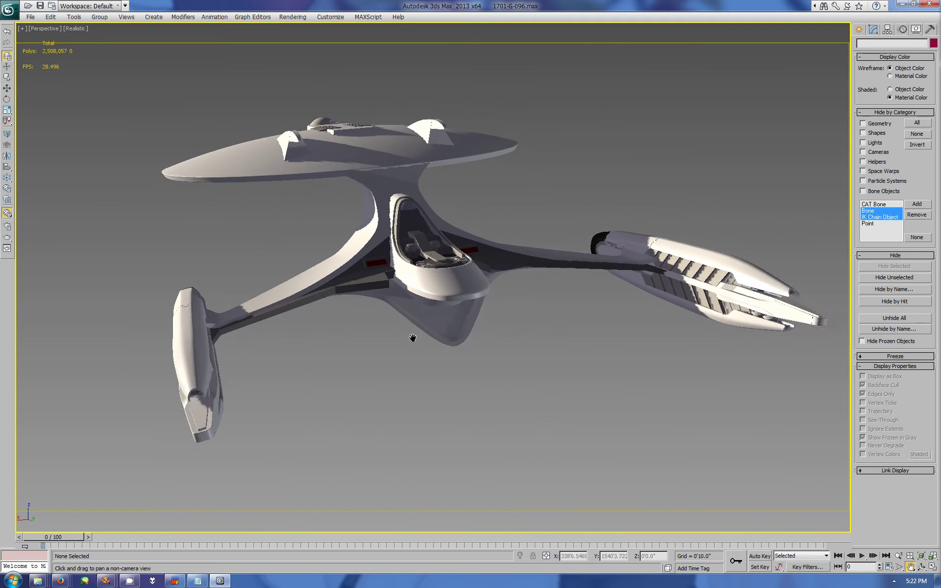
{"action": "scroll", "coordinate": [412, 338], "scroll_direction": "up", "scroll_amount": 3}
{"action": "left_click", "coordinate": [899, 555]}
{"action": "mouse_move", "coordinate": [637, 310]}
{"action": "left_mouse_down"}
{"action": "mouse_move", "coordinate": [576, 312]}
{"action": "mouse_move", "coordinate": [599, 346]}
{"action": "mouse_move", "coordinate": [656, 389]}
{"action": "mouse_move", "coordinate": [599, 378]}
{"action": "mouse_move", "coordinate": [591, 361]}
{"action": "left_mouse_up"}
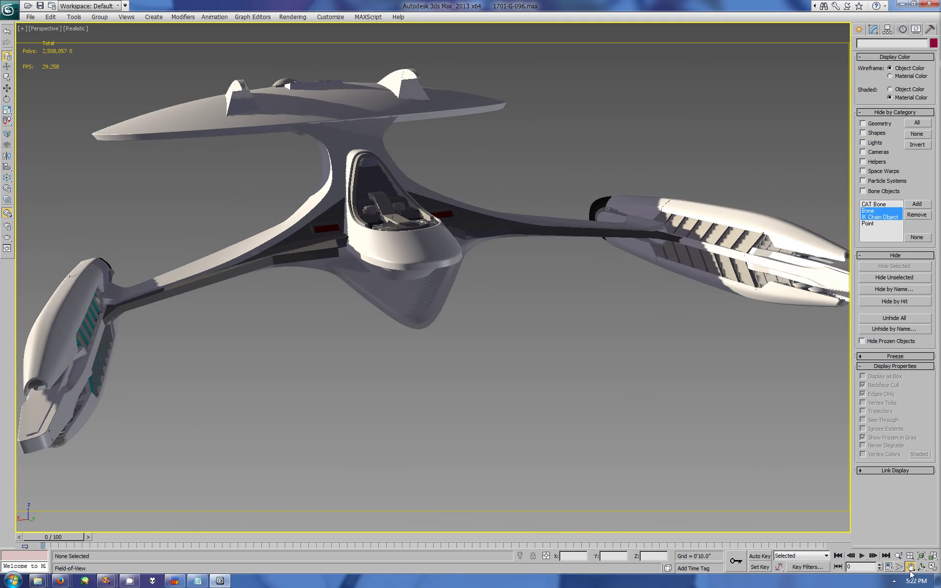
{"action": "left_click", "coordinate": [922, 566]}
{"action": "left_click_drag", "start_coordinate": [441, 343], "coordinate": [554, 399]}
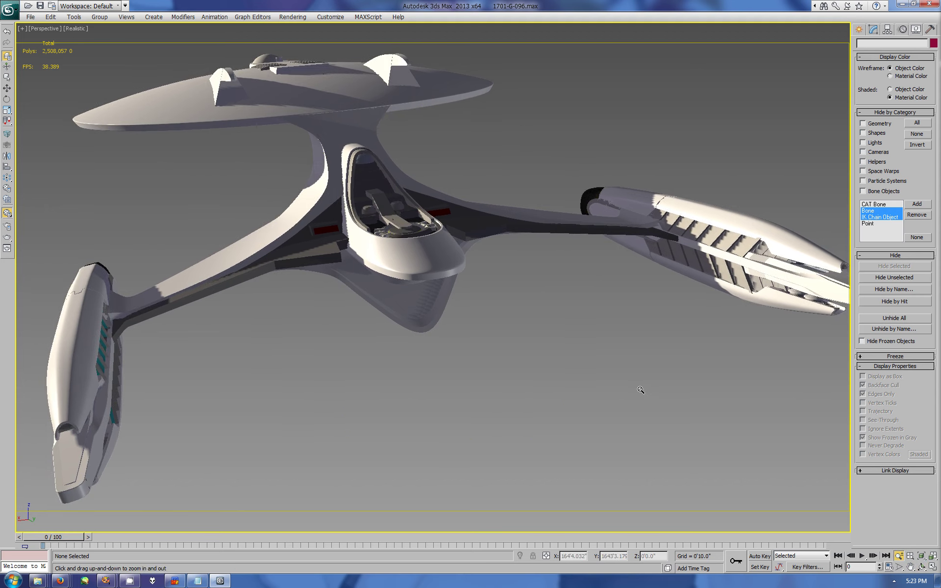
{"action": "middle_click_drag", "start_coordinate": [637, 380], "coordinate": [610, 335]}
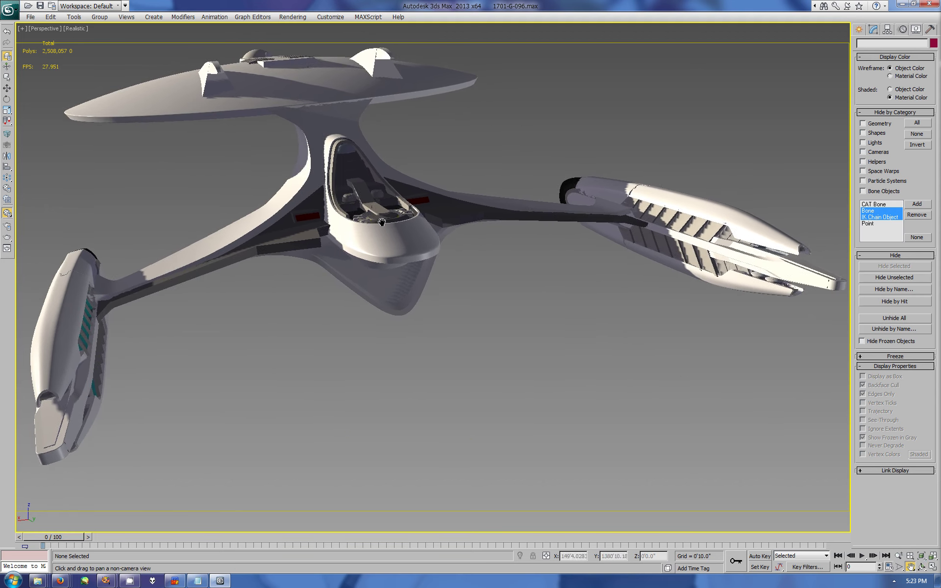
{"action": "left_click", "coordinate": [40, 6]}
{"action": "type", "text": "backside instead. or some fany observation rooms or m"}
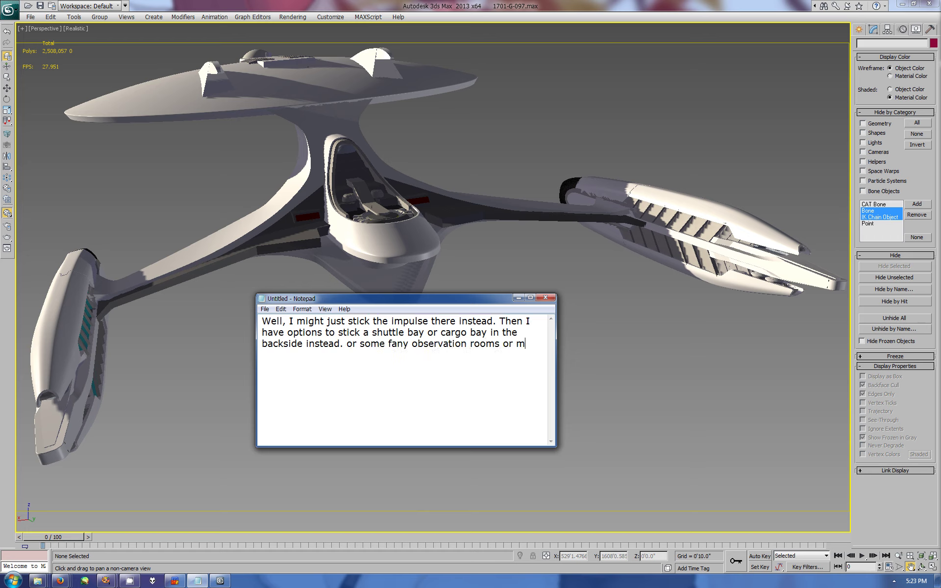
Step: Finish the note, clear it, move Notepad lower, and start typing the end-of-session message
{"action": "type", "text": "aybe some"}
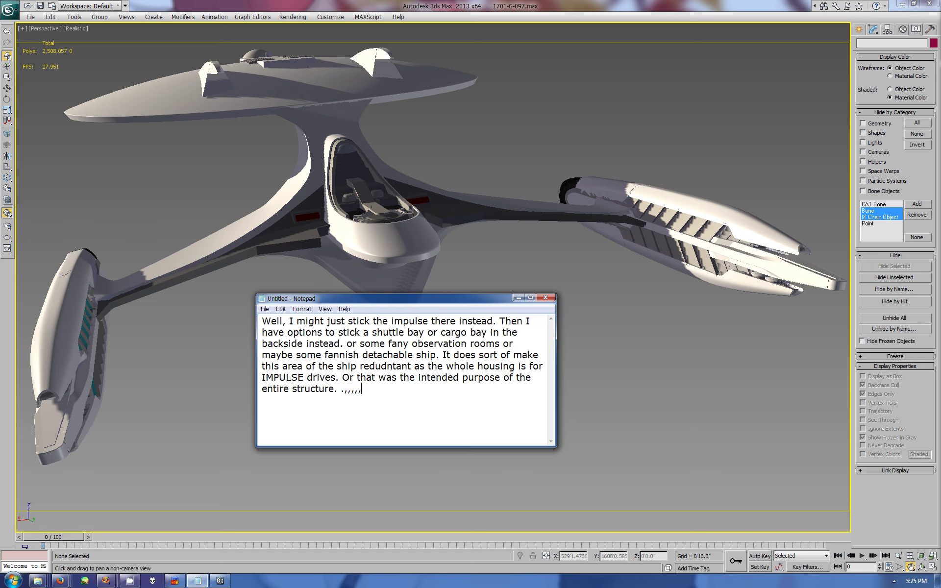
{"action": "key", "text": "ctrl+a"}
{"action": "key", "text": "Delete"}
{"action": "left_click_drag", "start_coordinate": [363, 300], "coordinate": [366, 357]}
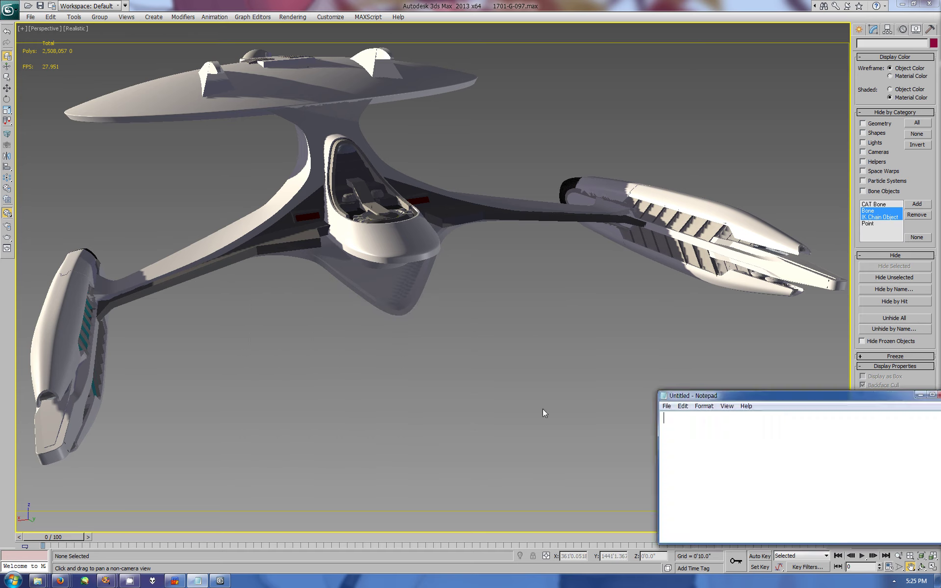
{"action": "type", "text": "at is the end of this se"}
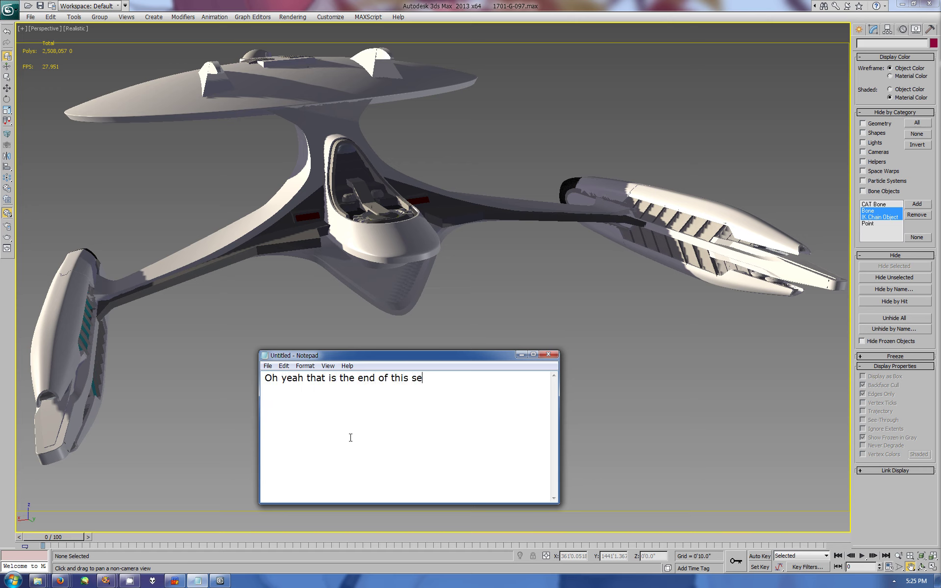